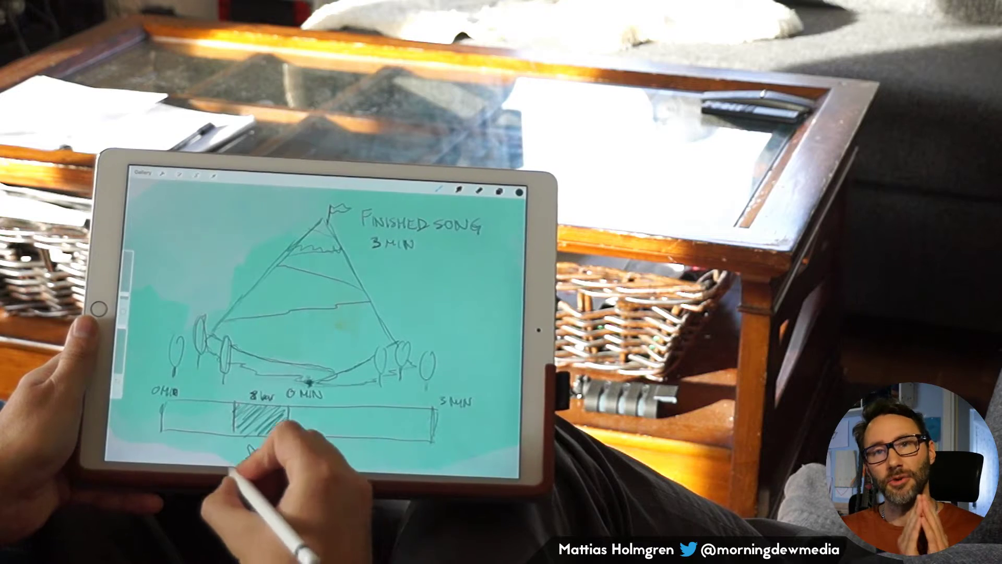
left_click(522, 197)
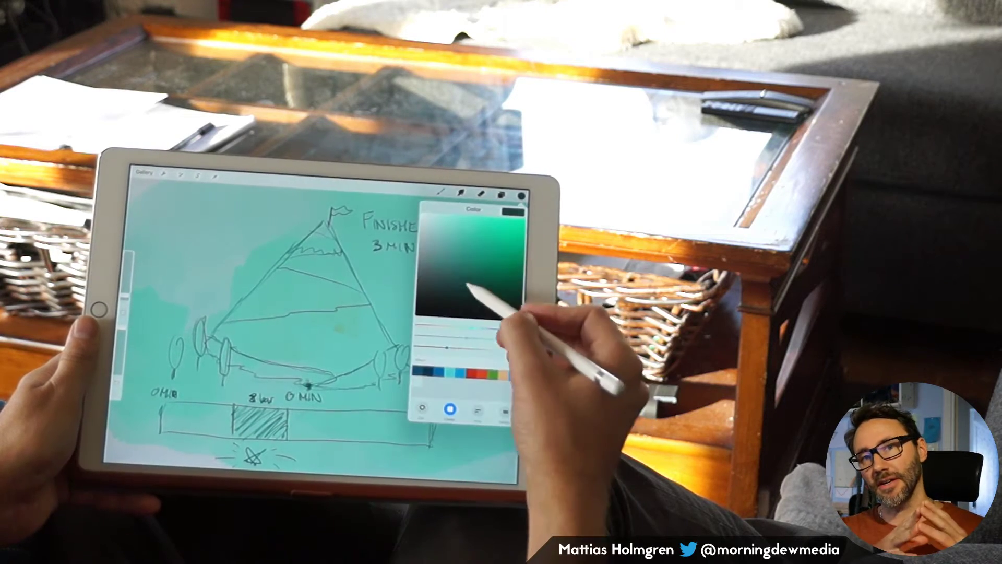
left_click(440, 192)
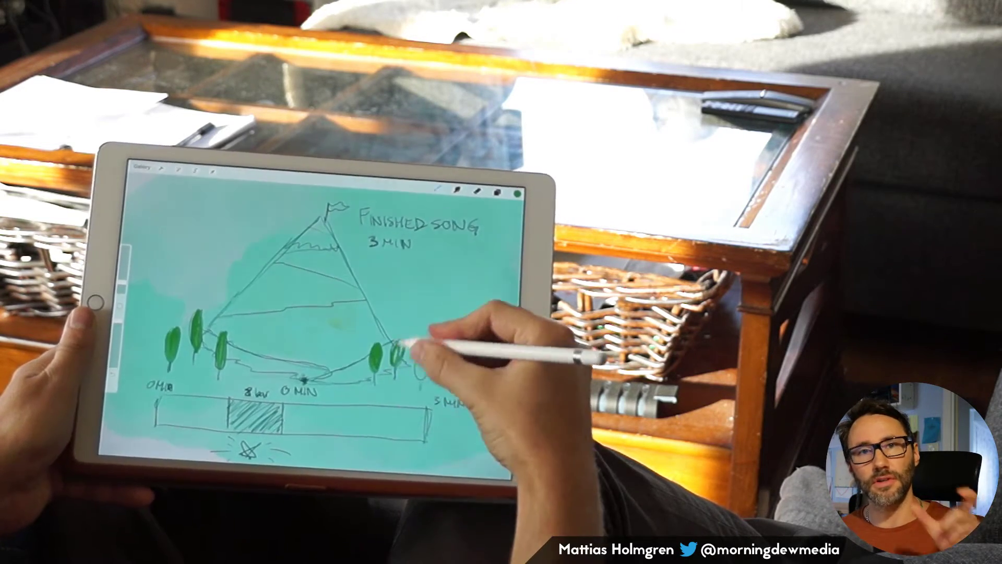
left_click(517, 193)
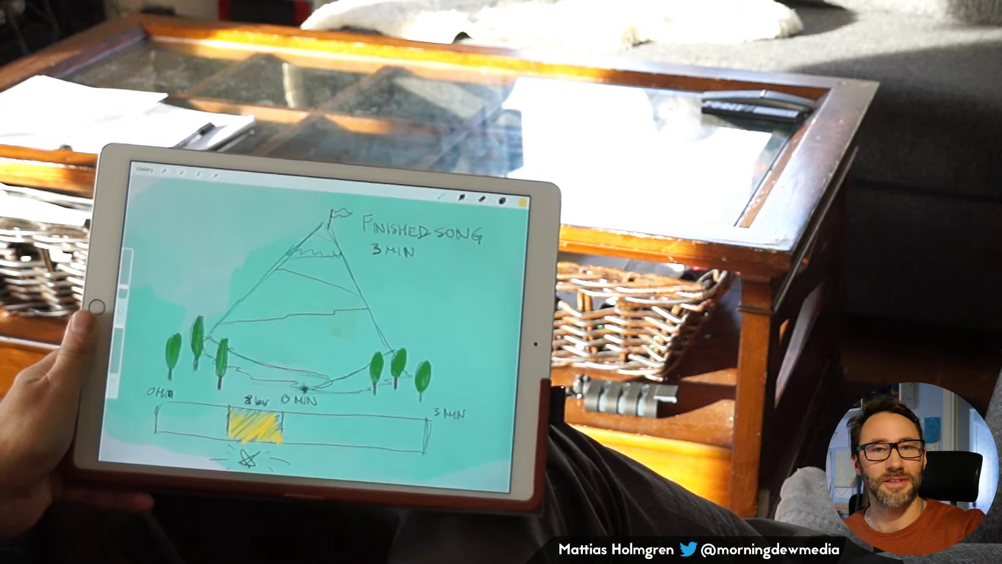
left_click(522, 202)
left_click(315, 238)
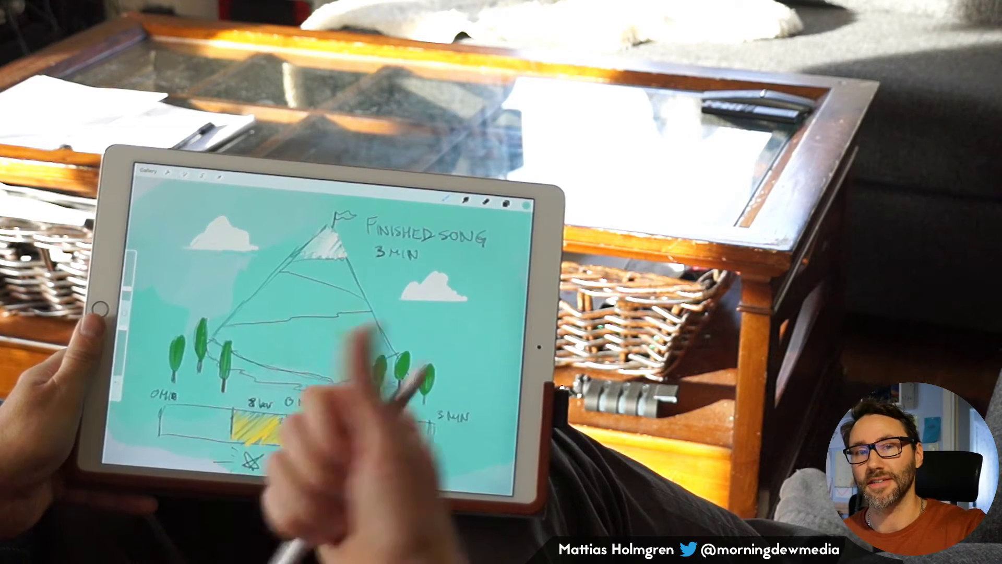
left_click(526, 205)
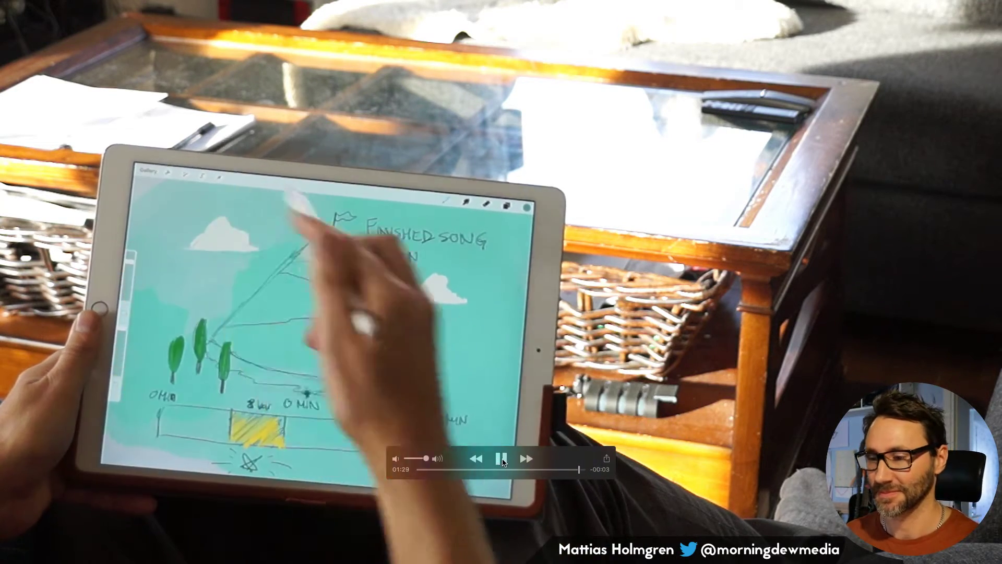
Record a chord part of about eight bars onto the Massive track and play it back.
left_click(107, 44)
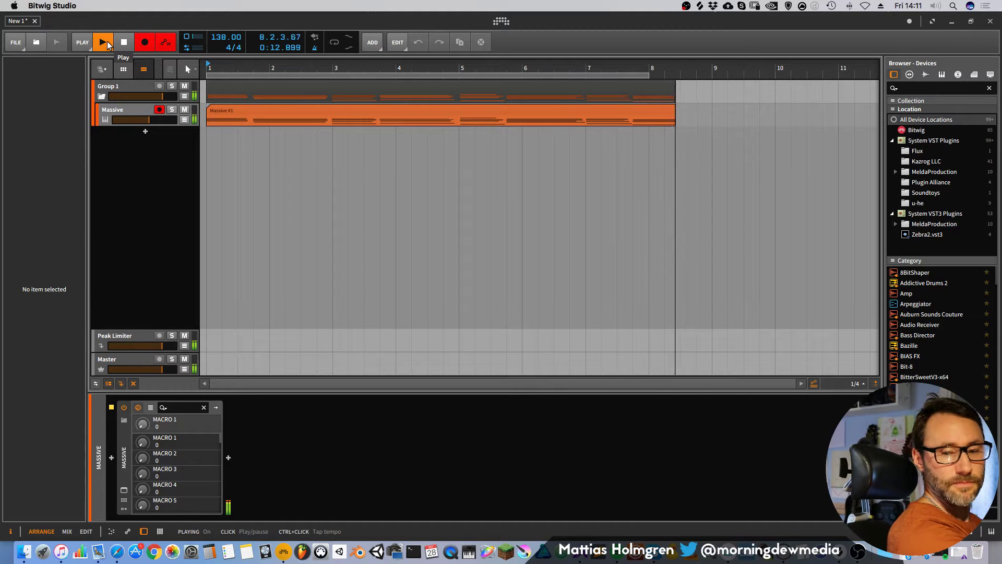
left_click(104, 42)
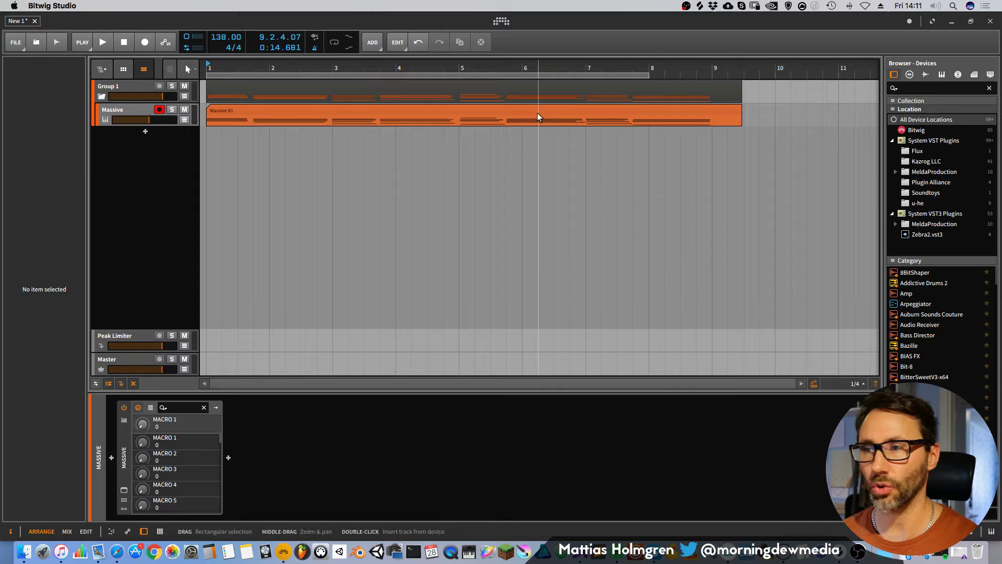
key("alt+2")
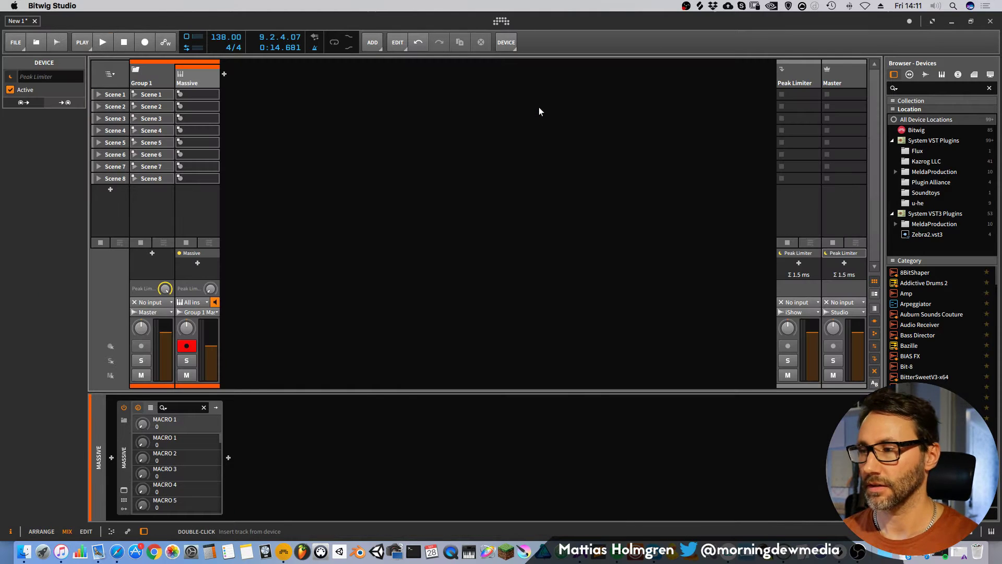
key("space")
key("space")
key("alt+1")
key("space")
Open the recorded Massive clip in an enlarged note editor, select all its notes and quantize them.
double_click(683, 111)
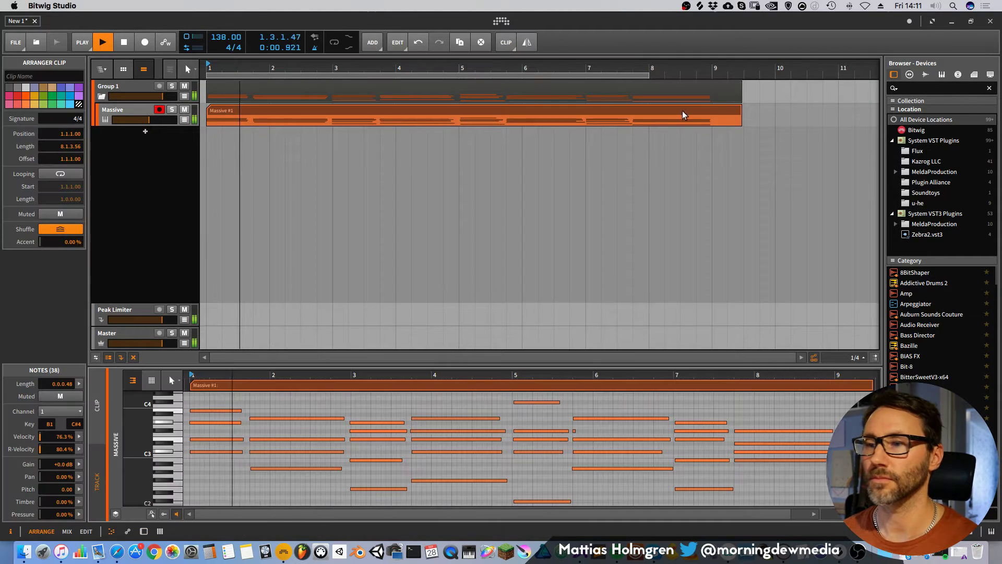
left_click_drag(419, 366, 444, 149)
key("space")
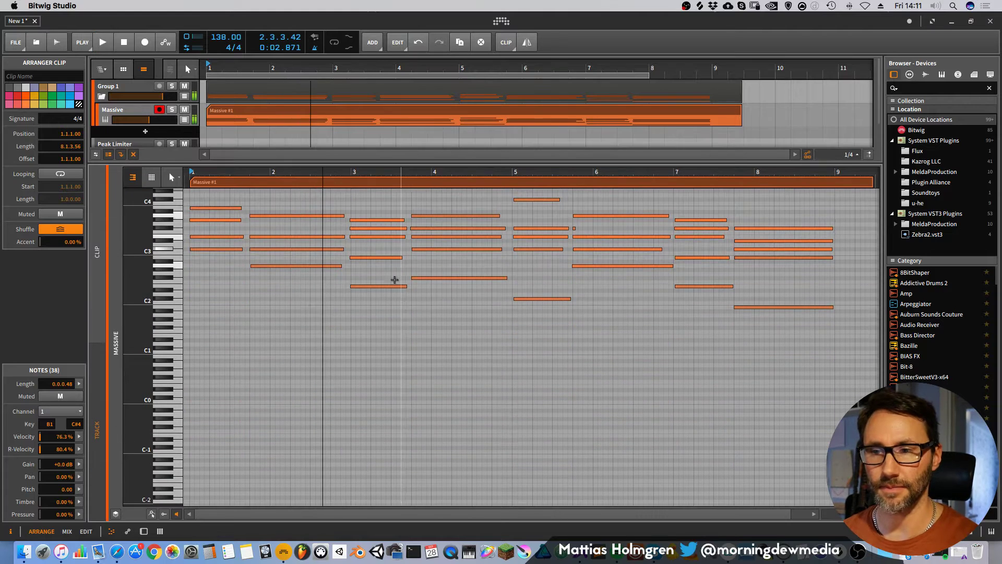
left_click(397, 307)
key("super+a")
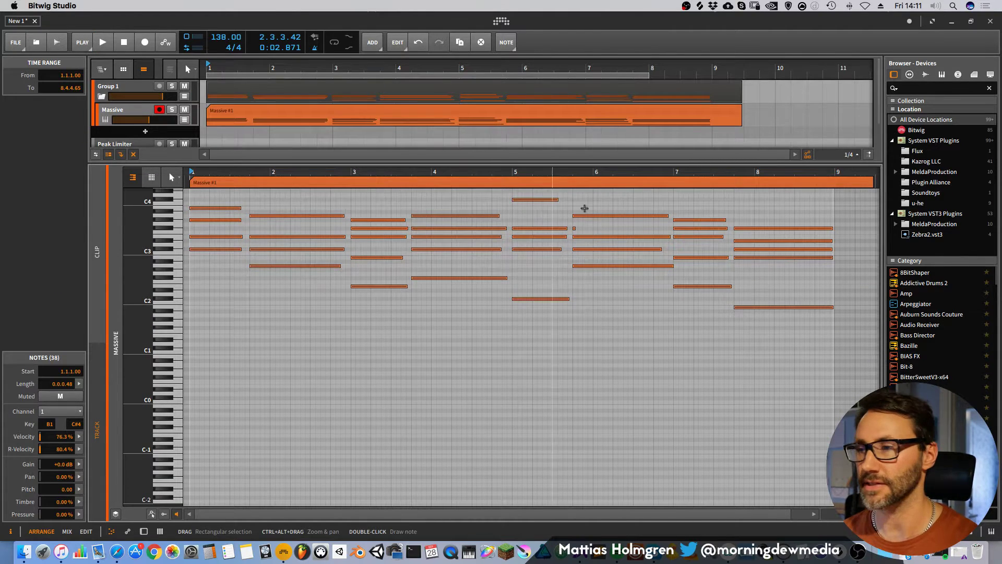
Play the arrangement and trim the end of the Massive clip to a length of eight bars.
key("alt+2")
key("space")
key("alt+1")
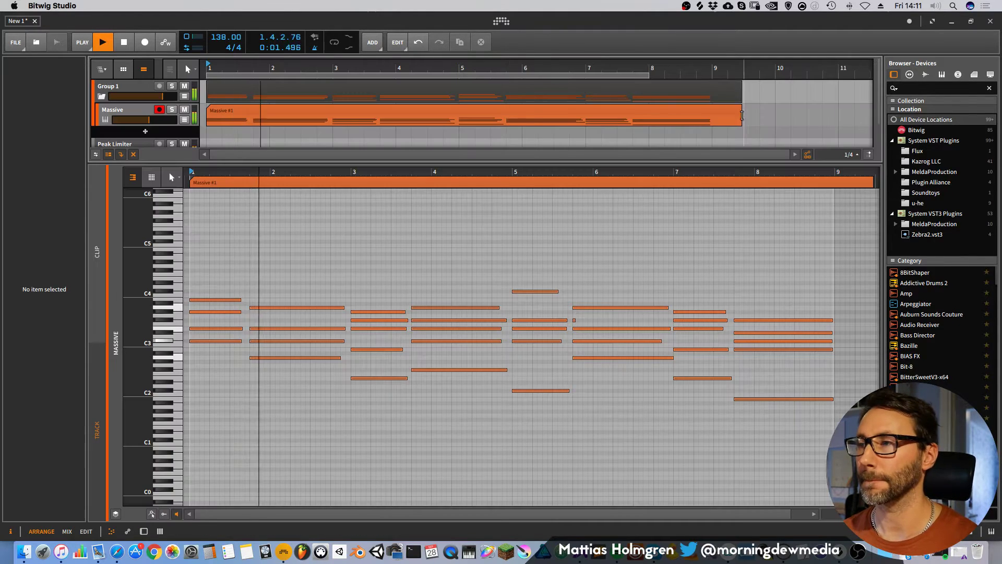
left_click_drag(737, 110, 696, 106)
left_click_drag(619, 66, 618, 84)
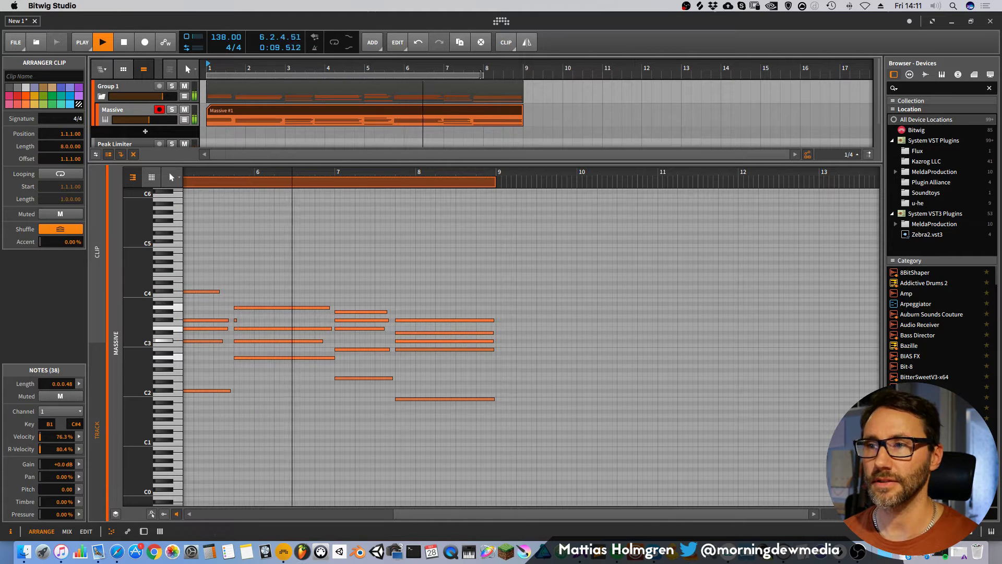
Extend the arranger loop region to bar 9 for a length of eight bars and show the Massive track's device chain.
left_click_drag(483, 75, 646, 64)
key("d")
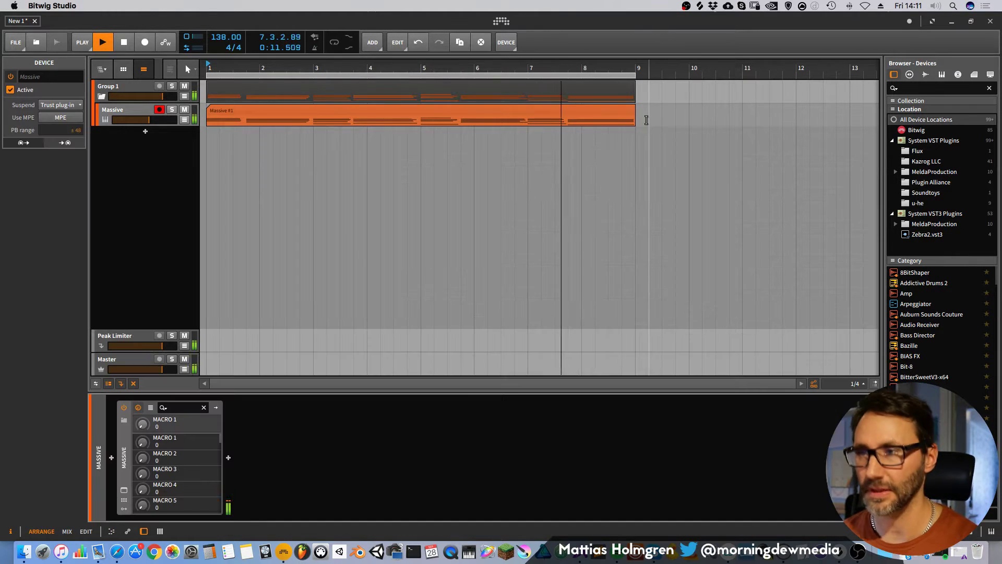
key("space")
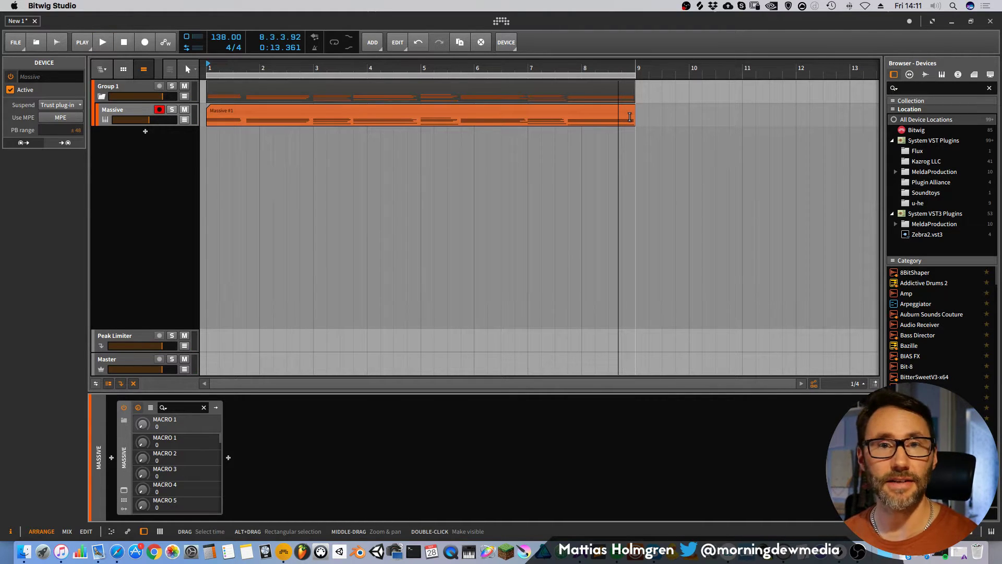
left_click_drag(644, 68, 852, 66)
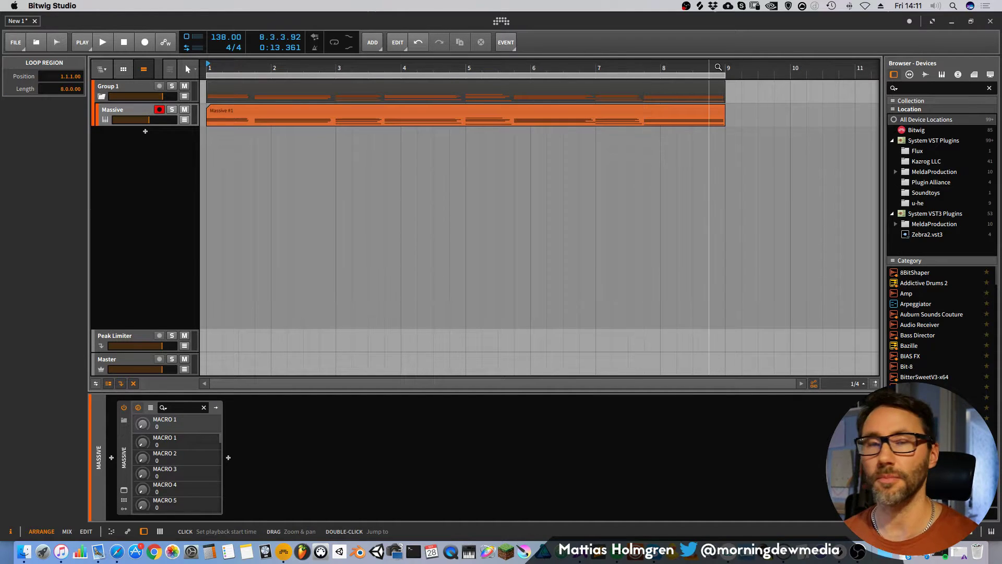
Play the arrangement from the start and check the Massive channel's level in the mixer.
key("space")
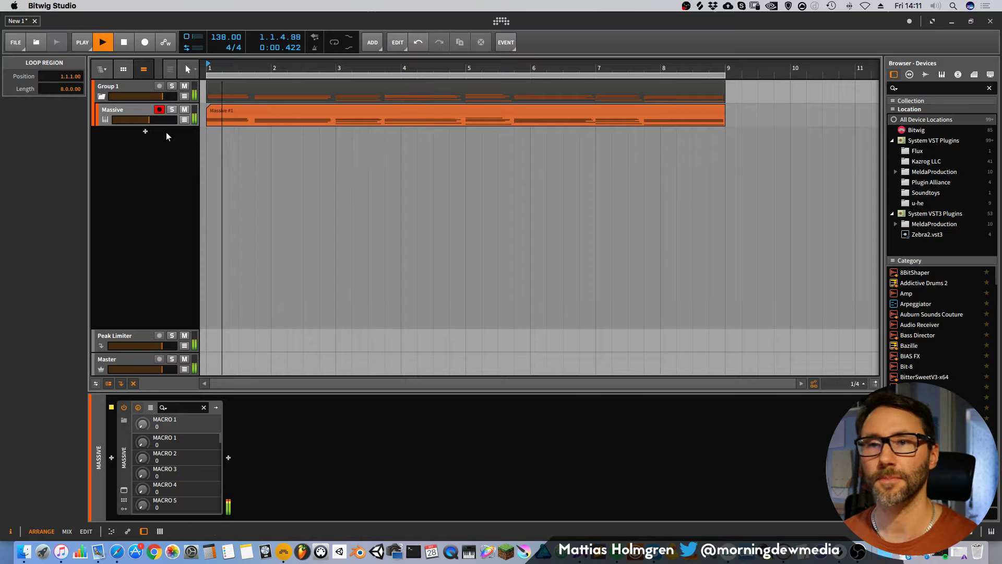
key("alt+2")
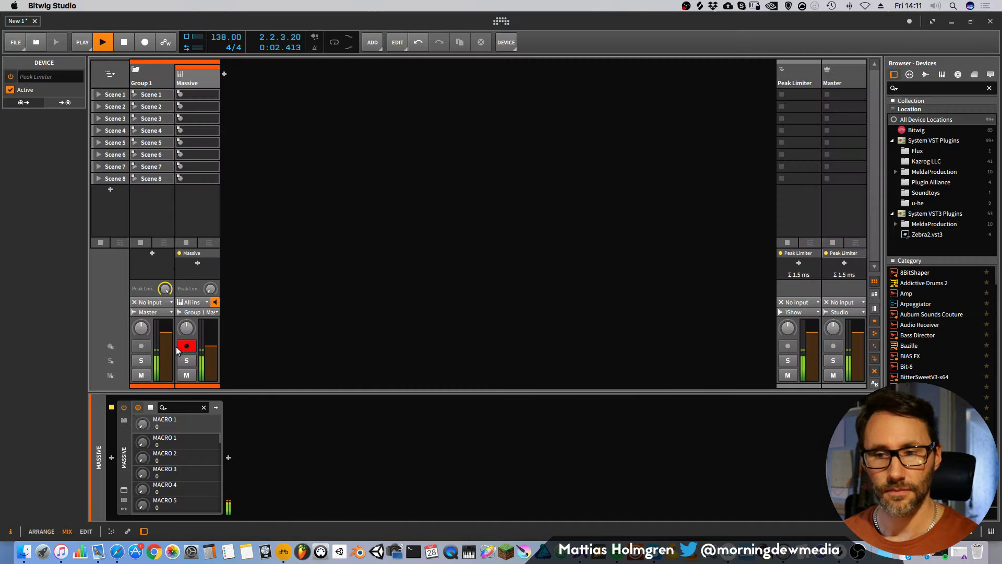
key("alt+1")
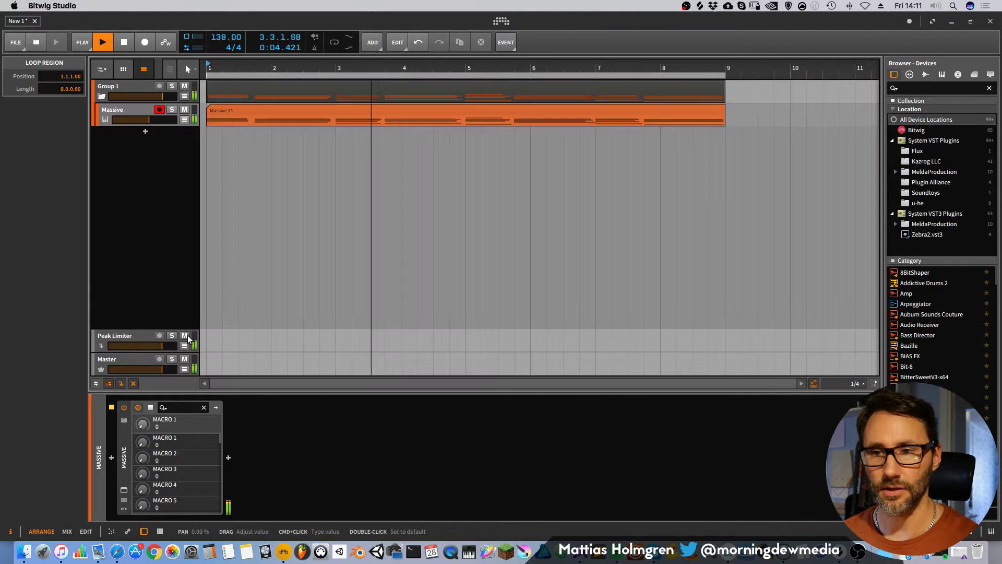
key("alt+2")
key("space")
Insert Bitwig's Tool device after Massive and lower its amplitude to -5.8 dB.
left_click(197, 263)
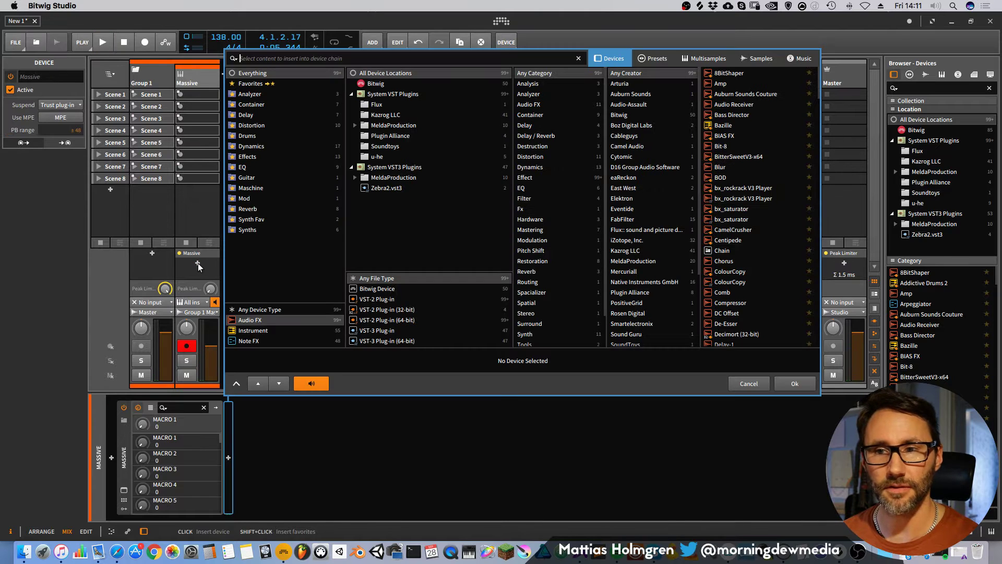
left_click(371, 85)
scroll(728, 286, "down", 5)
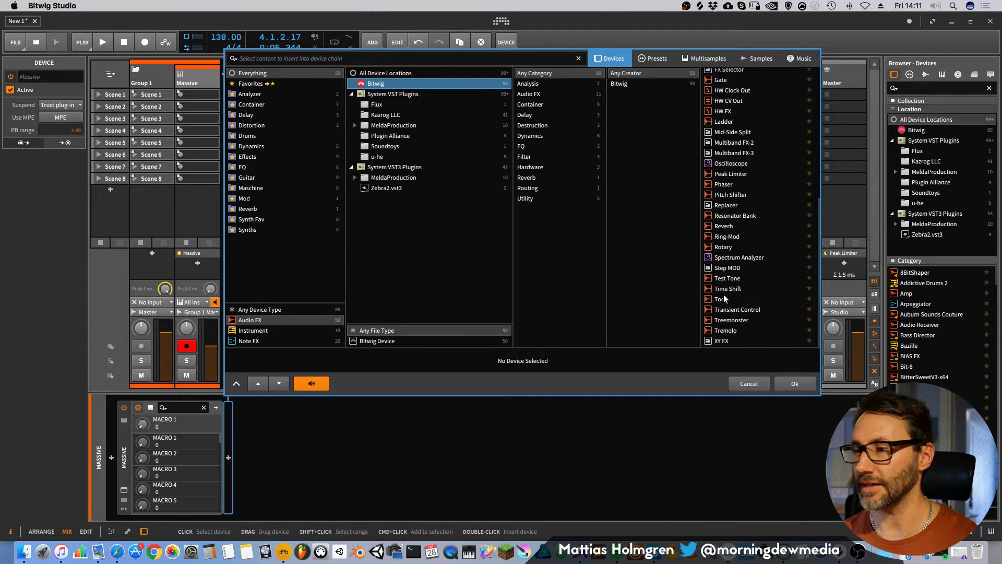
double_click(722, 298)
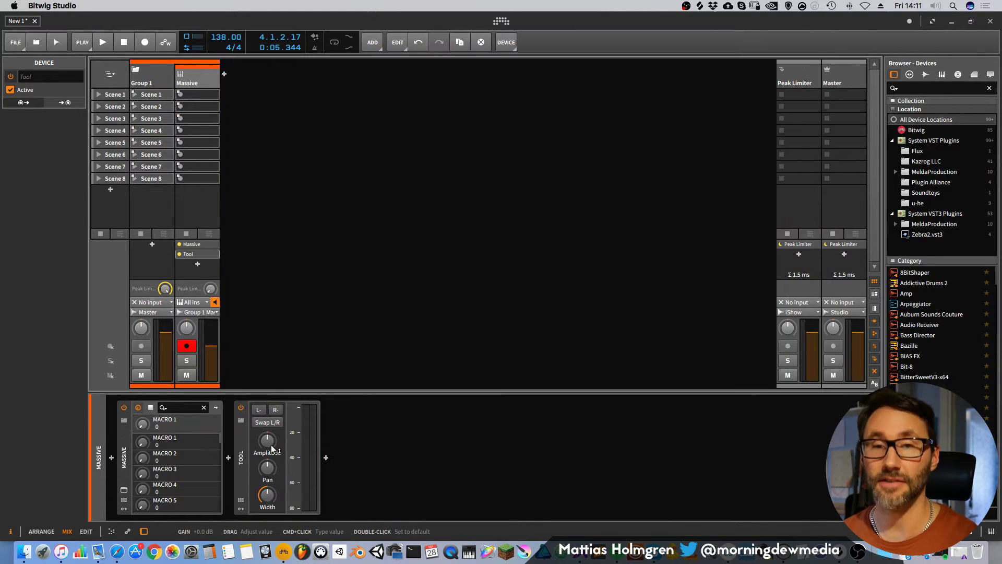
mouse_move(272, 449)
left_mouse_down()
mouse_move(272, 464)
mouse_move(266, 448)
left_mouse_up()
Lower the system volume while monitoring the Massive channel's level in the mixer during playback.
key("alt+1")
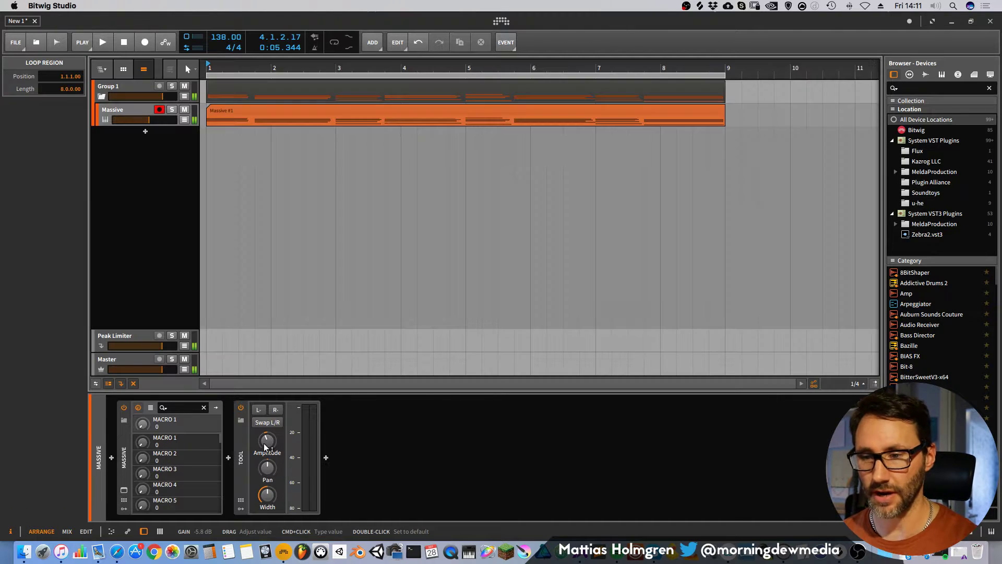
key("space")
key("alt+2")
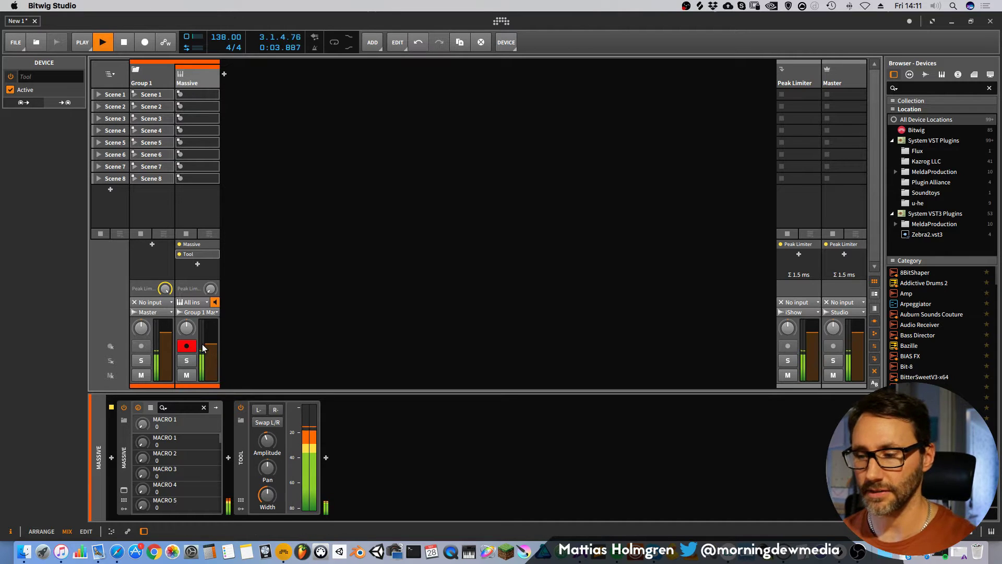
key("XF86AudioLowerVolume")
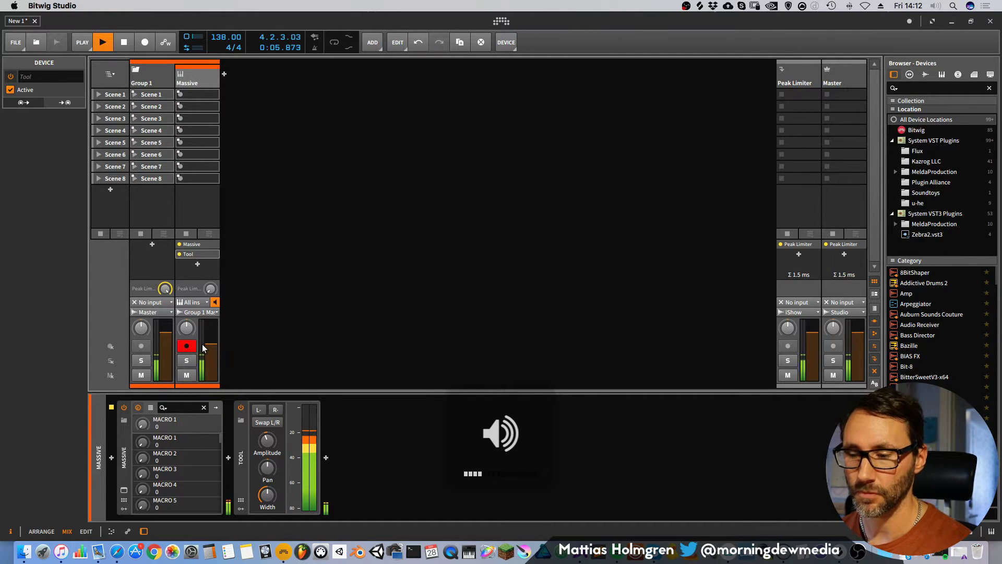
key("alt+1")
key("alt+2")
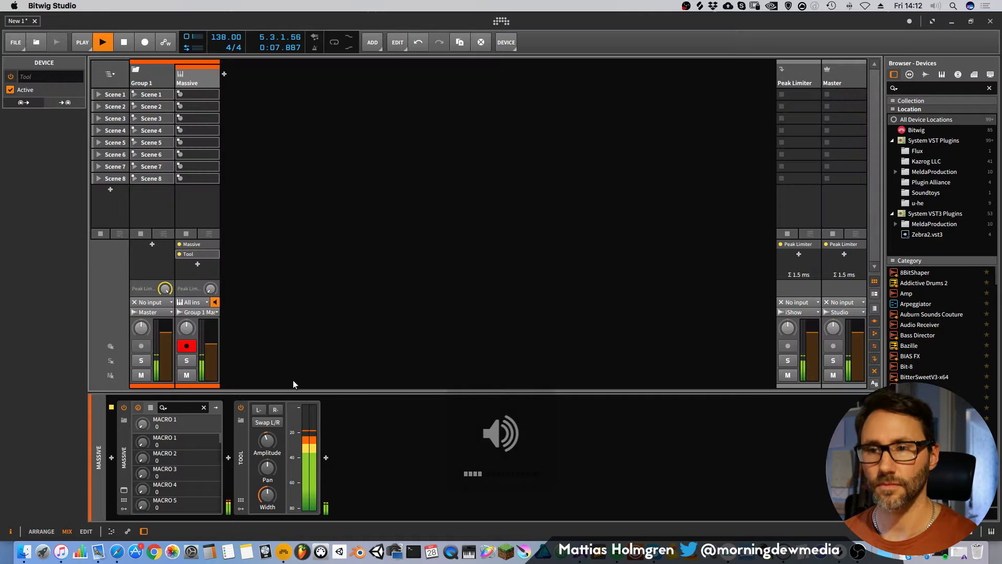
key("alt+1")
Open the Massive clip's notes and delete the very short stray F#3 note between bars 5 and 6.
double_click(531, 110)
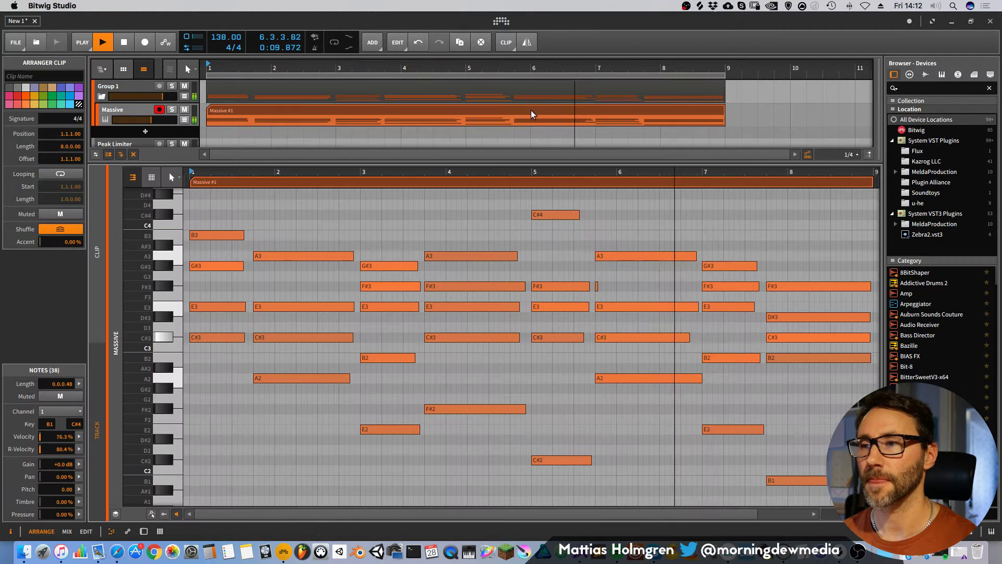
left_click(602, 289)
left_click(597, 287)
key("Delete")
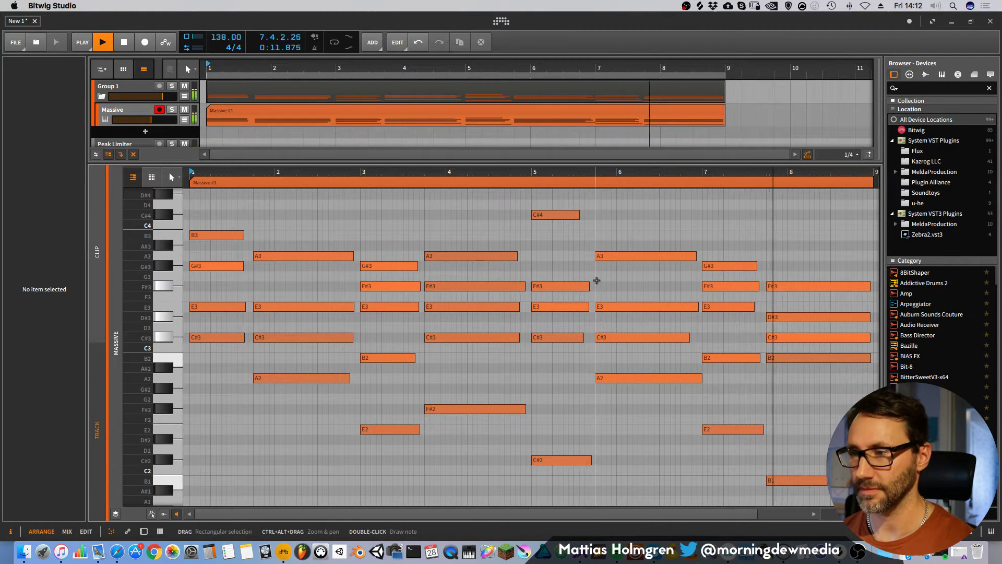
key("XF86Eject")
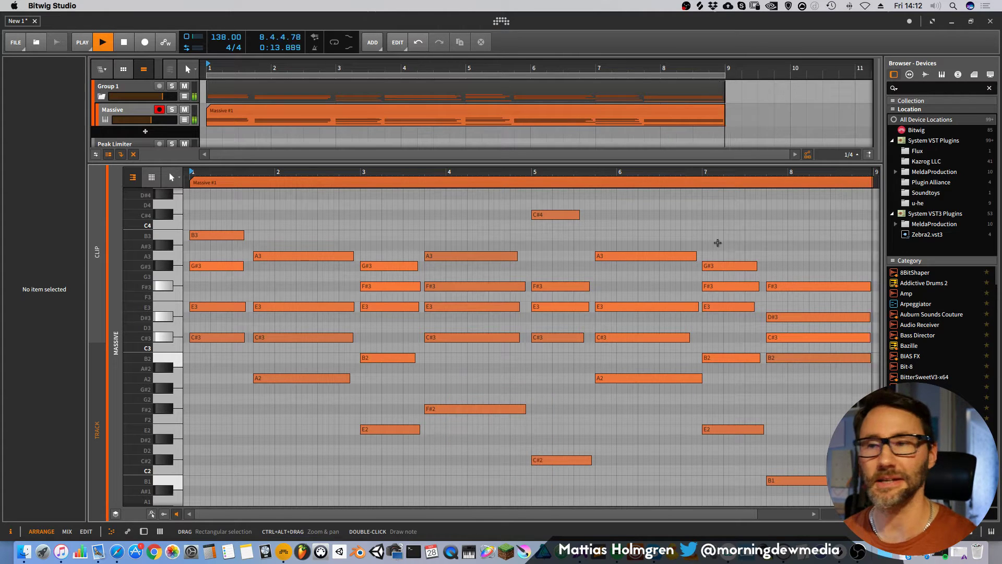
Play the edited clip from the start, then return to the arranger with the Massive track's devices shown.
left_click_drag(700, 171, 723, 180)
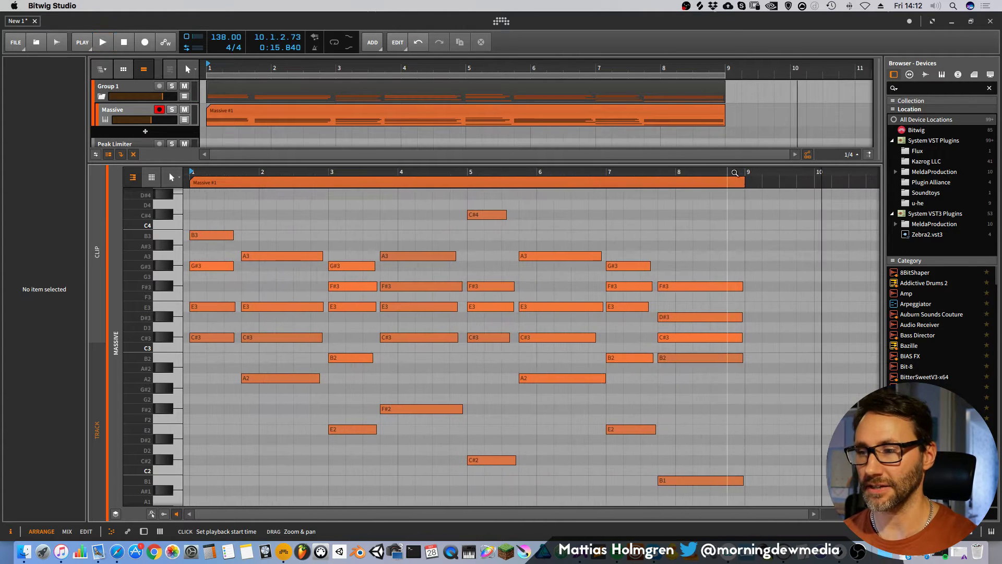
key("space")
key("space")
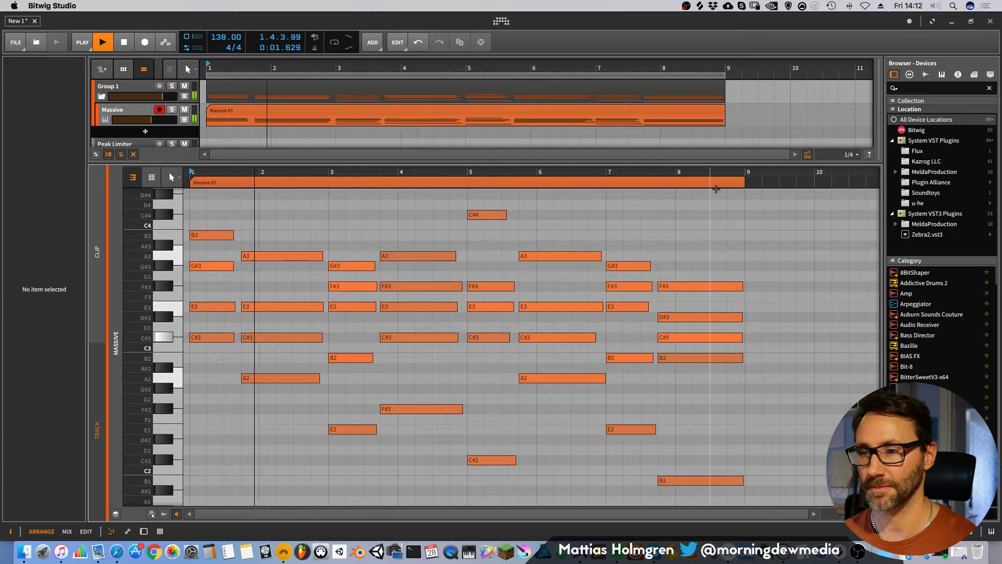
key("alt+2")
key("Tab")
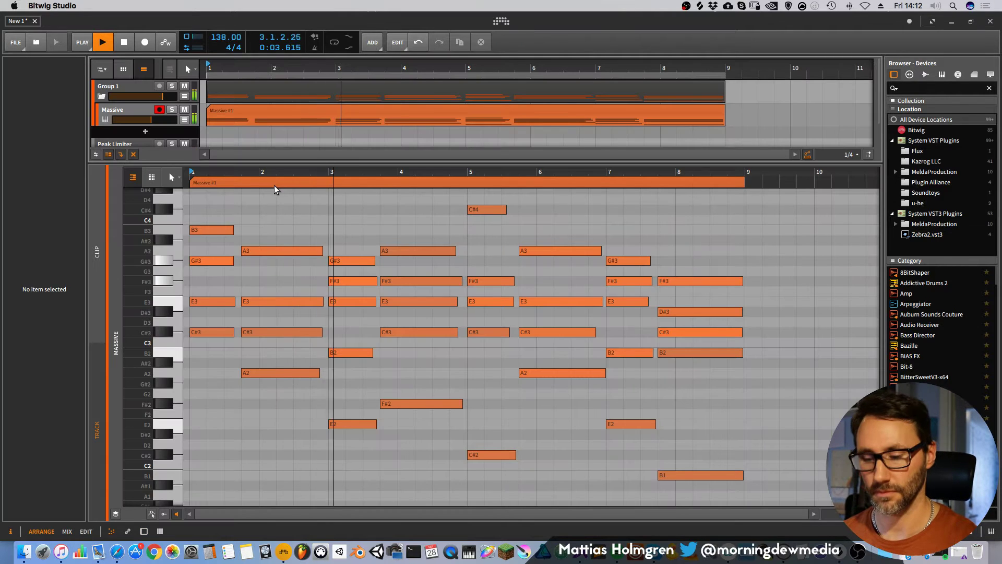
key("Tab")
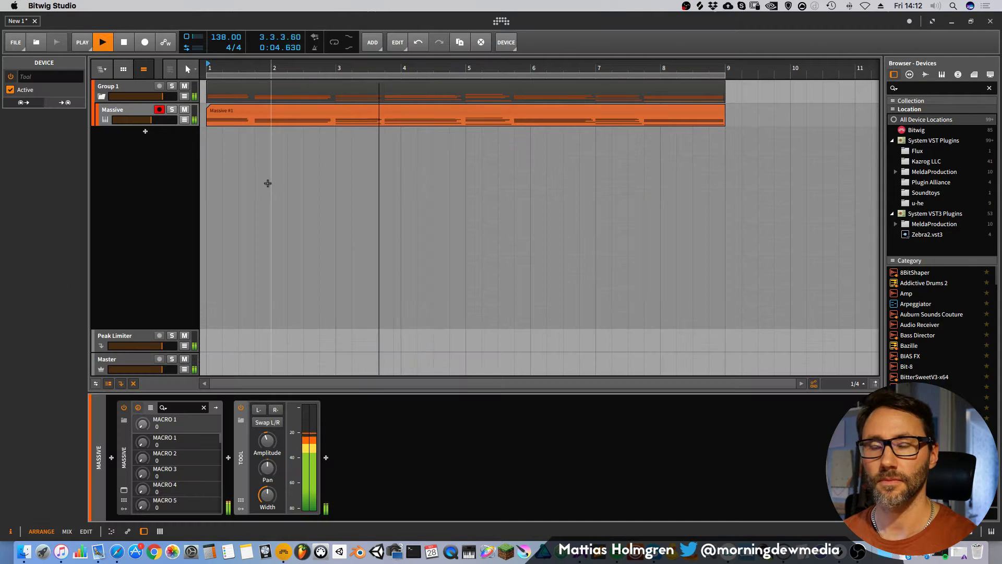
left_click(129, 114)
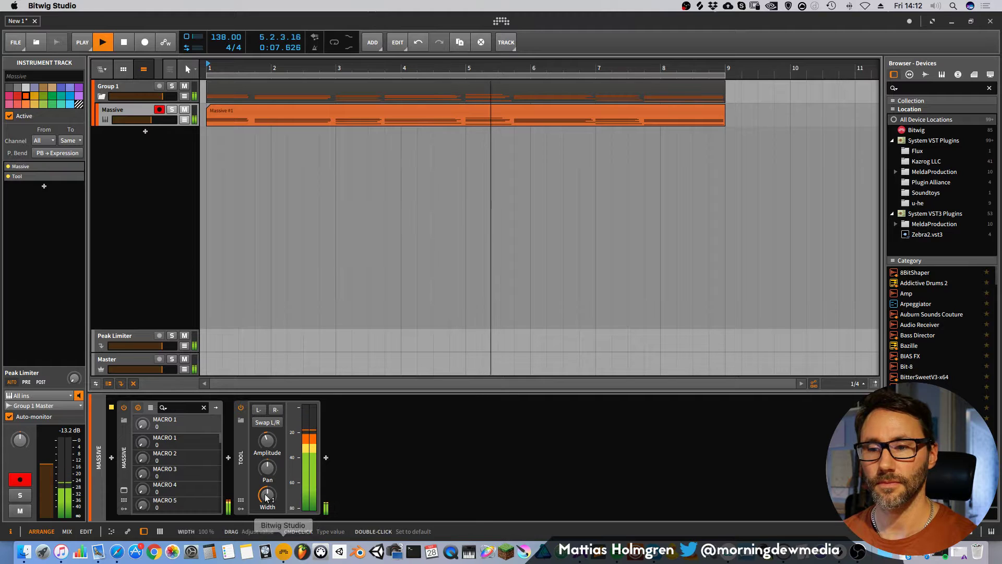
key("space")
Insert the 64-bit ValhallaRoom reverb between Massive and the Tool device.
left_click(229, 458)
left_click(246, 210)
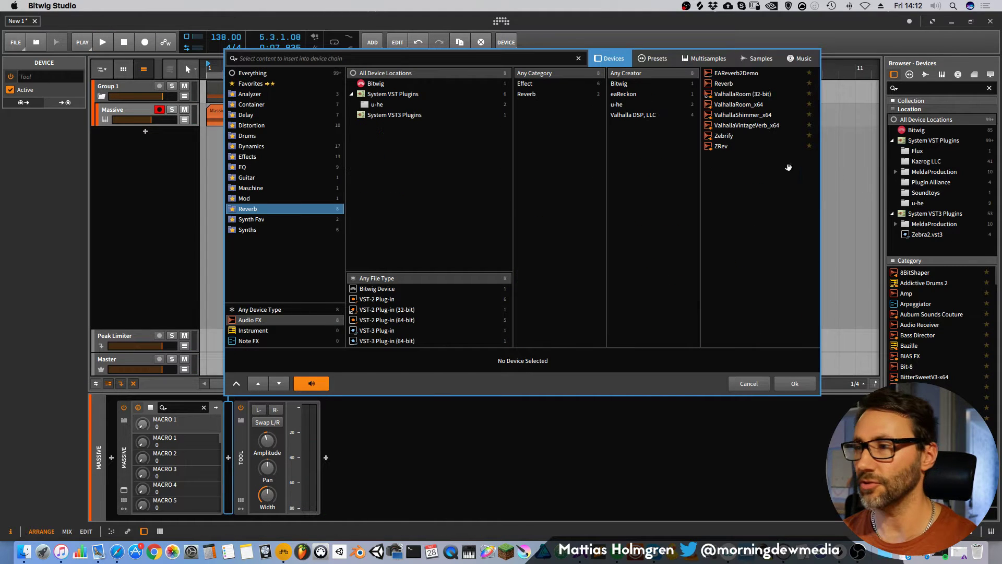
double_click(759, 108)
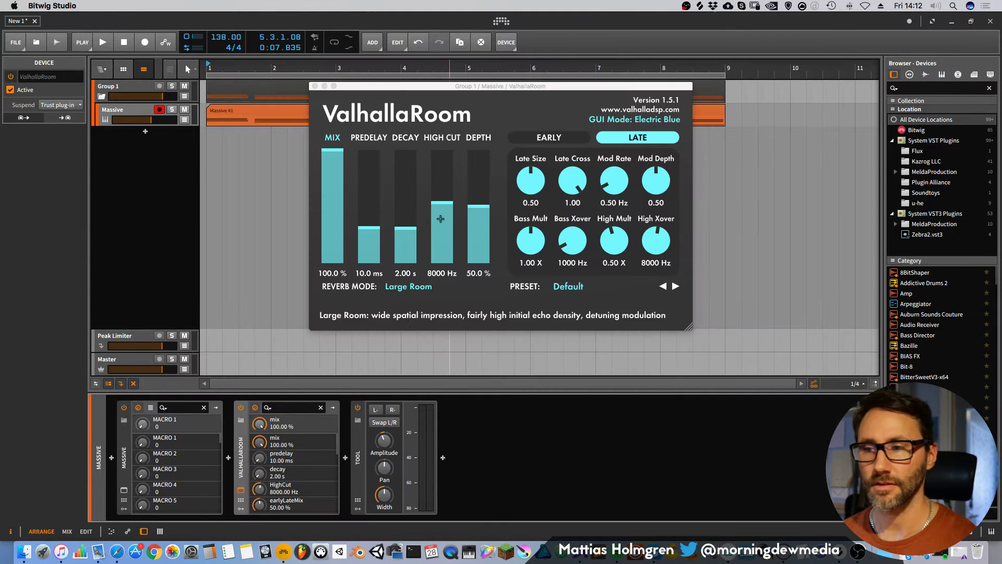
Set ValhallaRoom to Dense Room mode with 0.67 s decay, 0 ms predelay and 38.7% mix, then close its window.
left_click(408, 287)
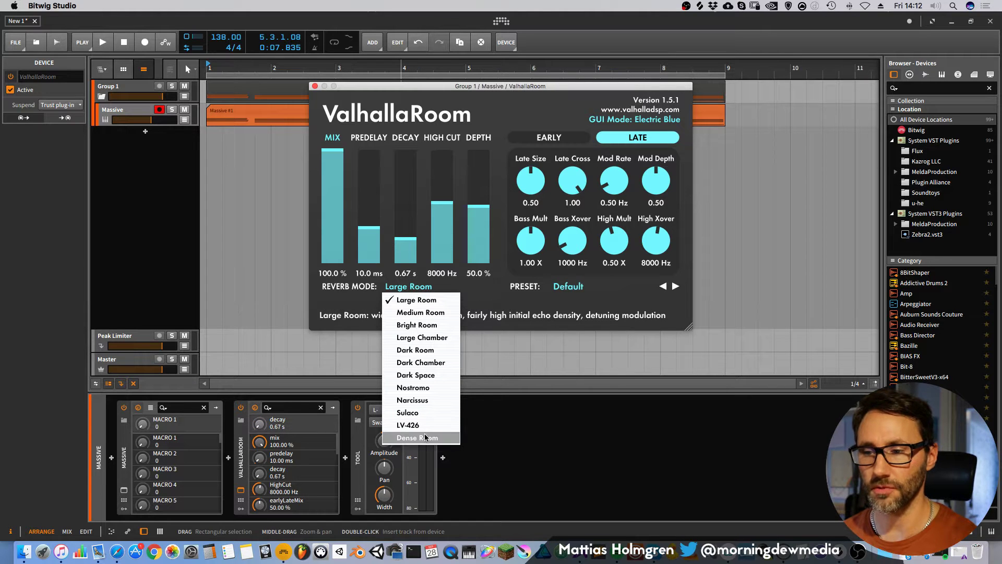
left_click(420, 443)
key("space")
left_click_drag(321, 152, 365, 282)
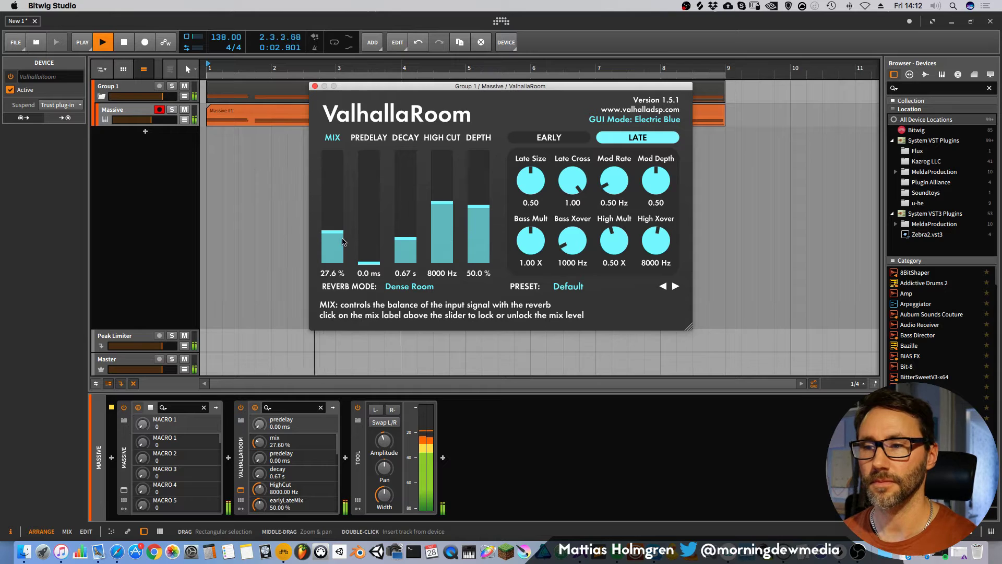
left_click_drag(340, 237, 337, 218)
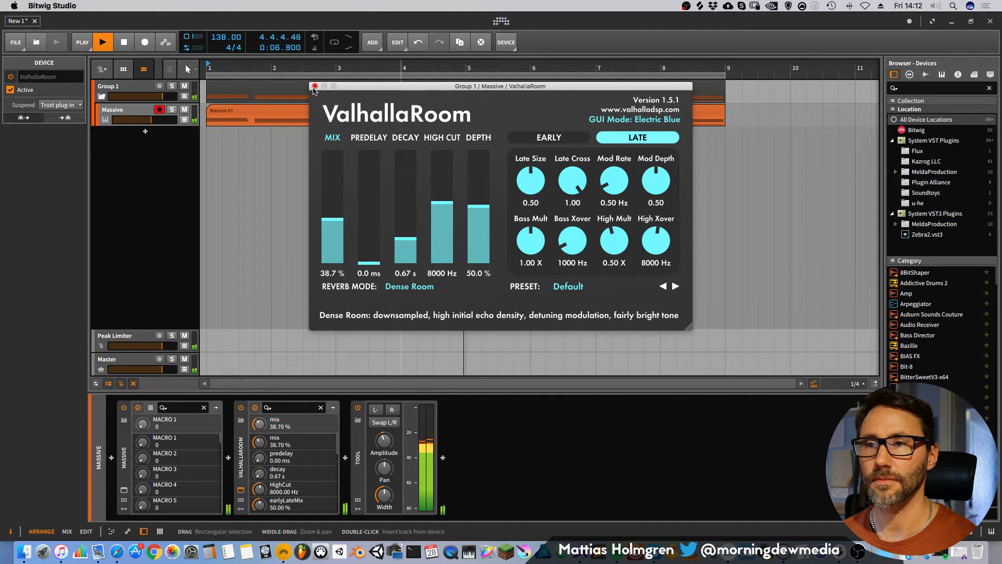
left_click(241, 490)
Insert an EQ-5 after the Tool device at the end of the Massive chain.
left_click(443, 458)
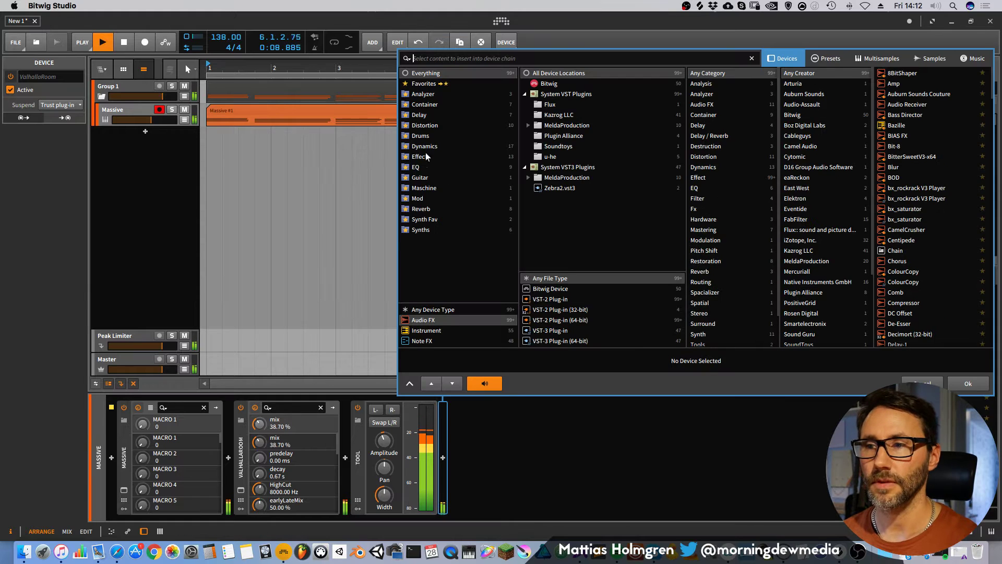
left_click(433, 167)
double_click(894, 84)
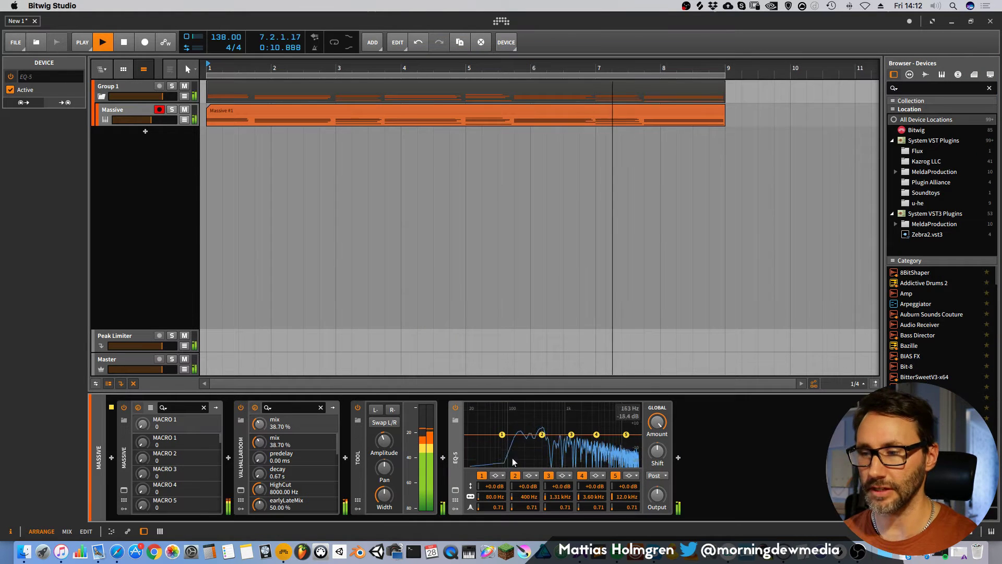
Shape the EQ-5 with a low cut at 144 Hz, a -3.8 dB dip at 277 Hz and a 4-pole low-pass at 18.3 kHz.
left_click(507, 497)
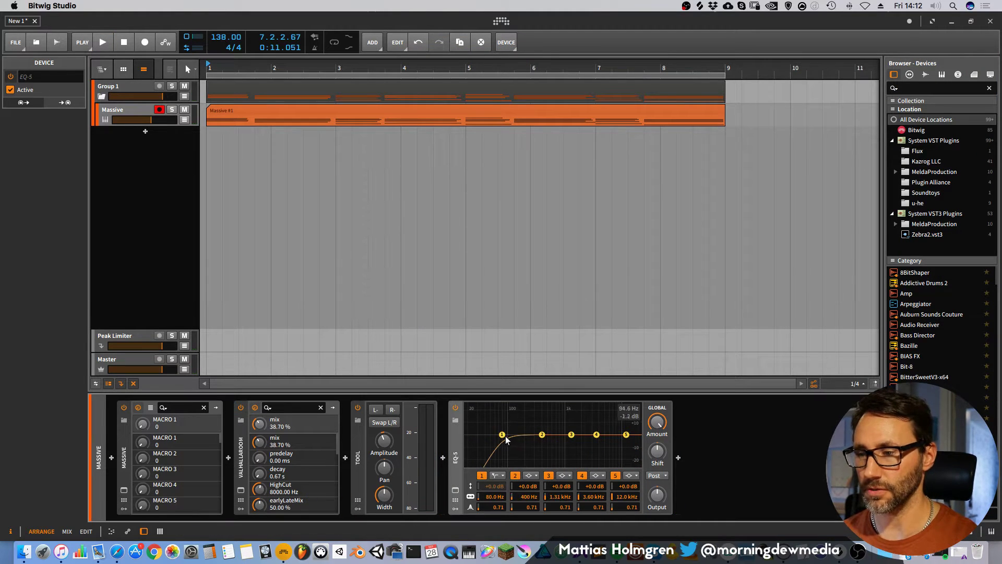
left_click_drag(506, 440, 514, 437)
left_click(632, 475)
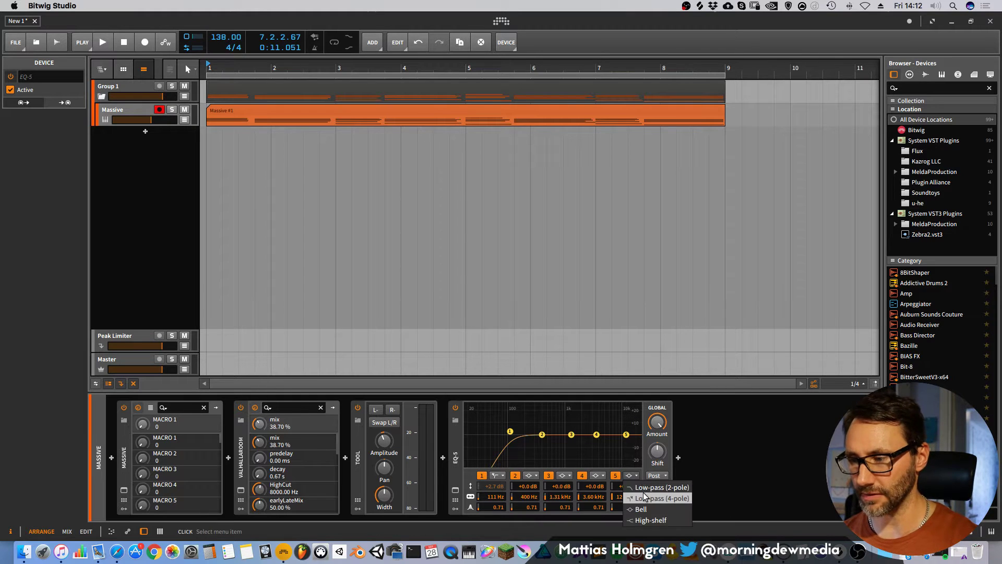
left_click(646, 498)
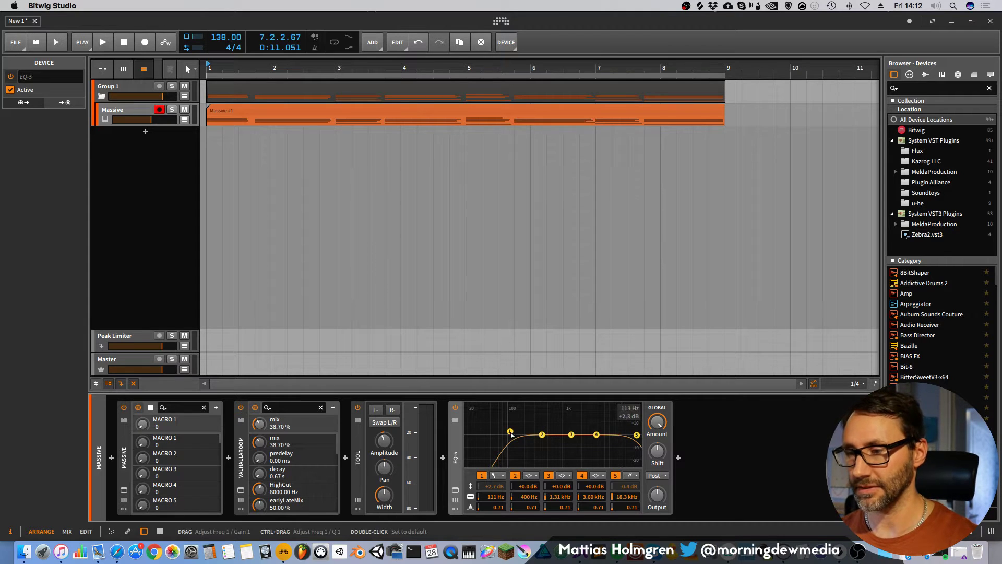
left_click_drag(511, 434, 541, 438)
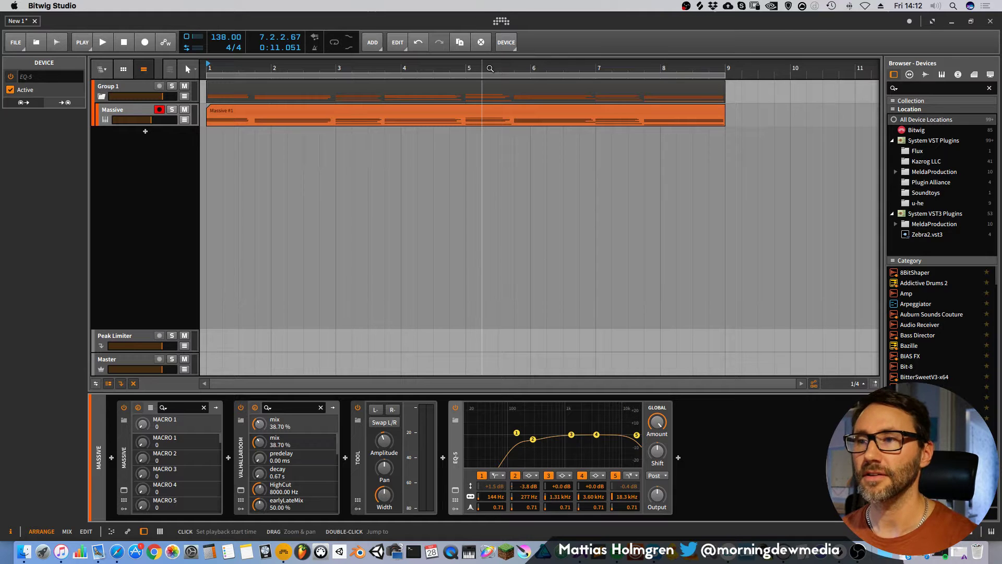
Play the Massive loop from the start to hear the reverb and EQ, then stop playback.
left_click(482, 68)
left_click_drag(626, 62, 880, 60)
key("space")
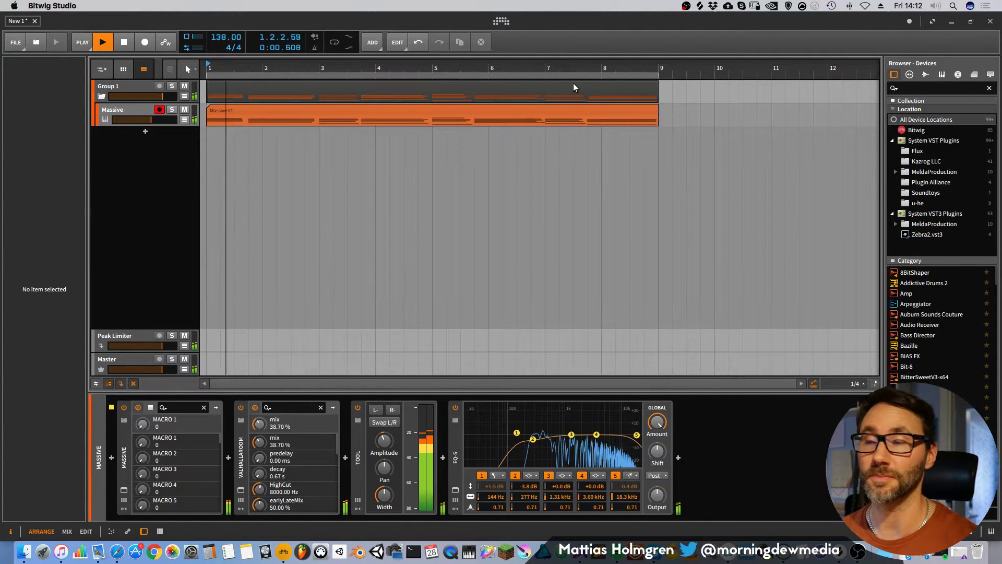
scroll(642, 73, "up", 2)
scroll(643, 65, "up", 1)
scroll(663, 65, "down", 2)
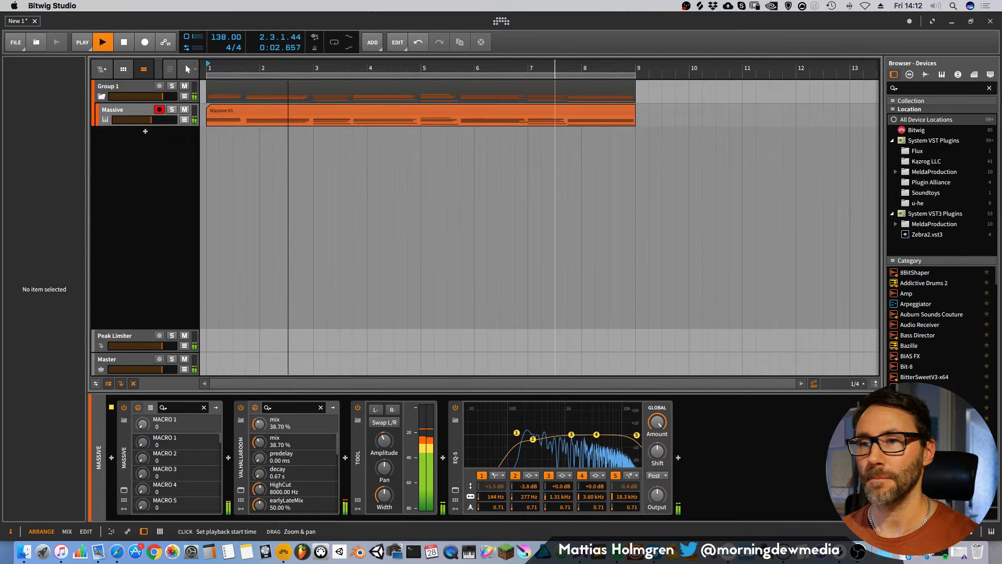
key("space")
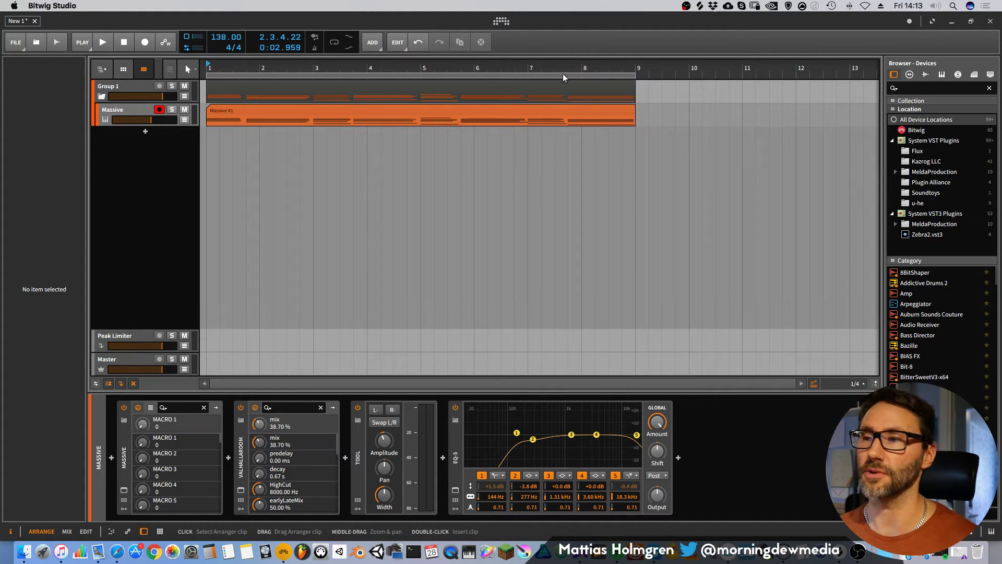
Replay the loop with the Massive track selected to check its channel level, then stop.
scroll(564, 73, "down", 2)
scroll(569, 73, "up", 2)
scroll(572, 67, "up", 3)
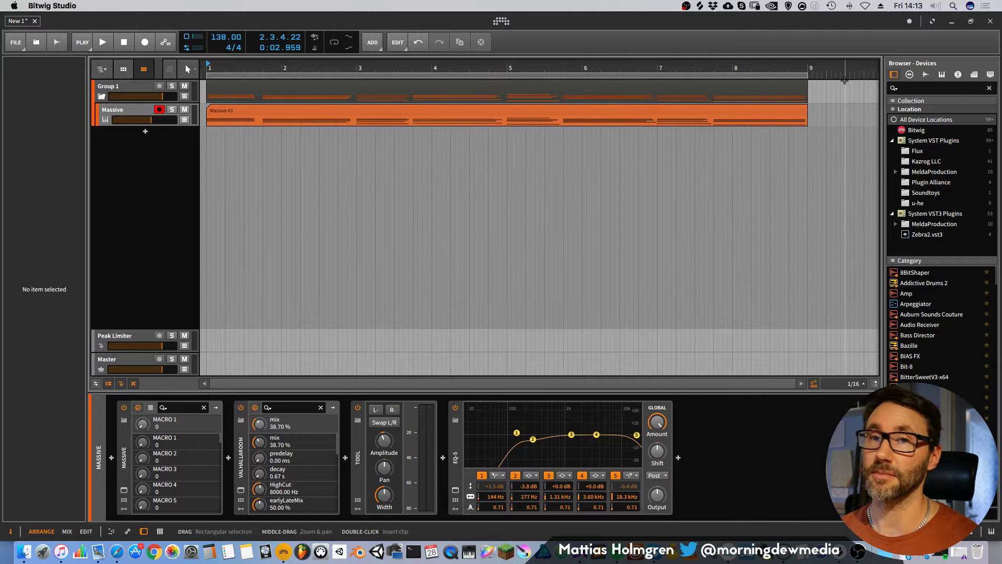
scroll(783, 70, "down", 2)
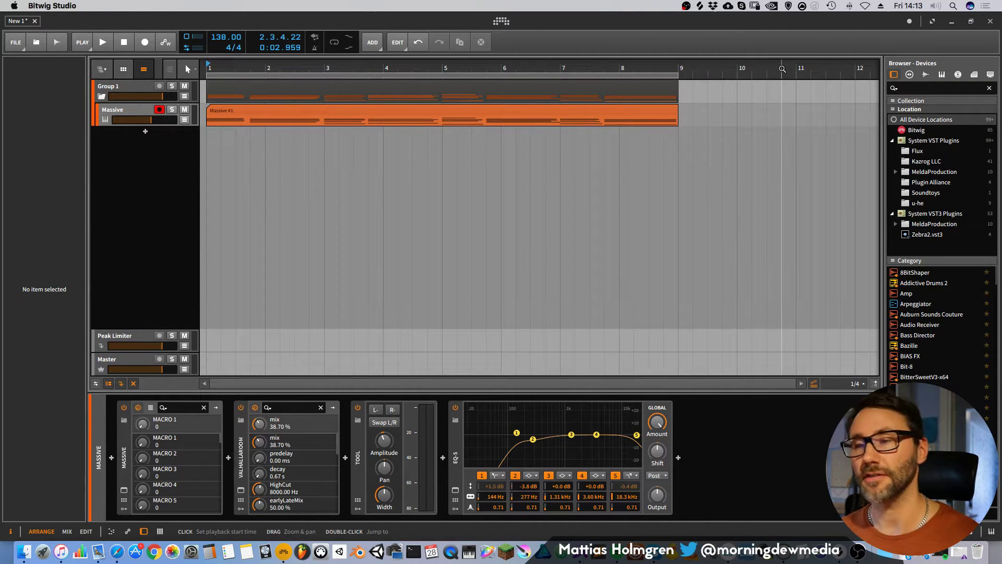
scroll(320, 65, "down", 2)
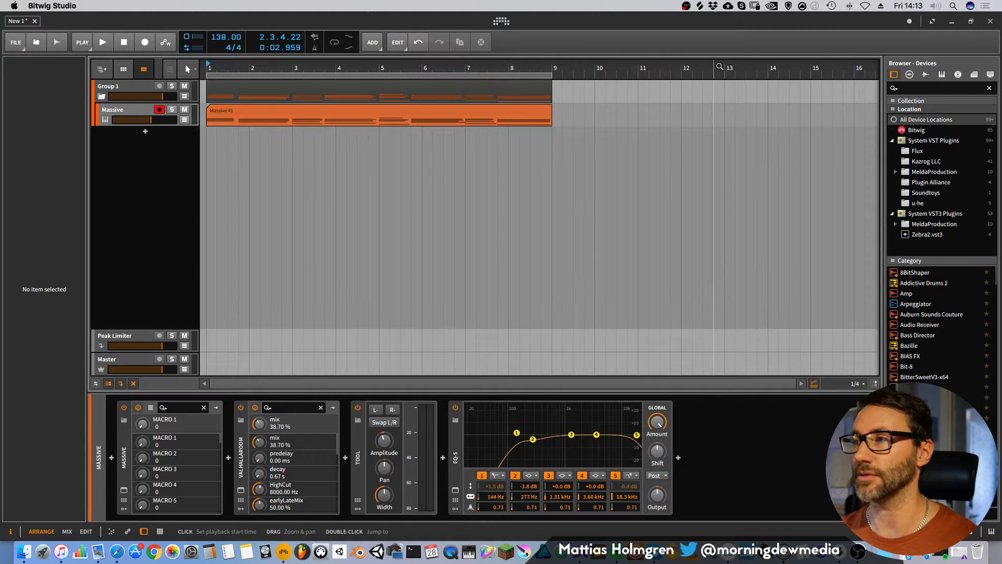
key("space")
left_click(129, 110)
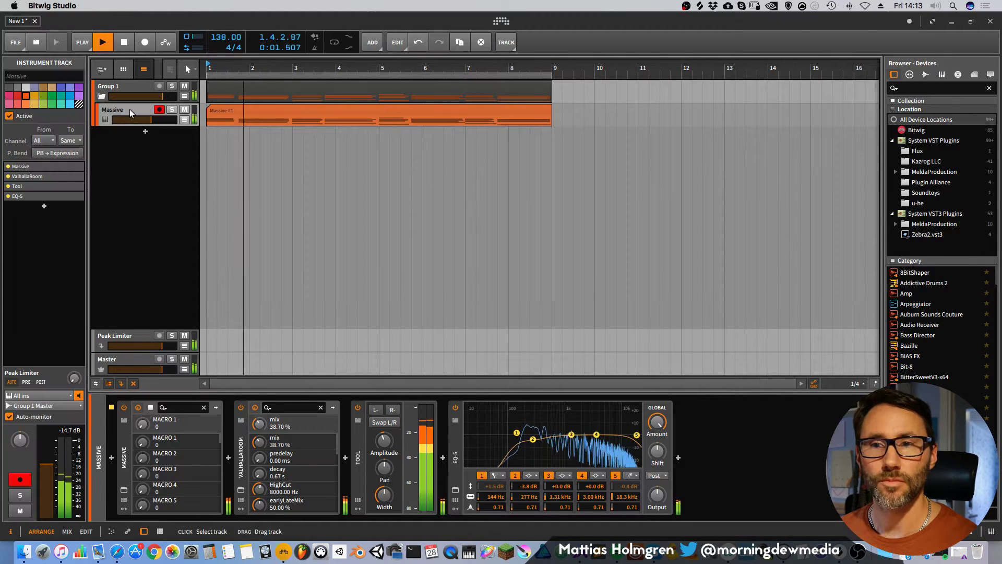
key("space")
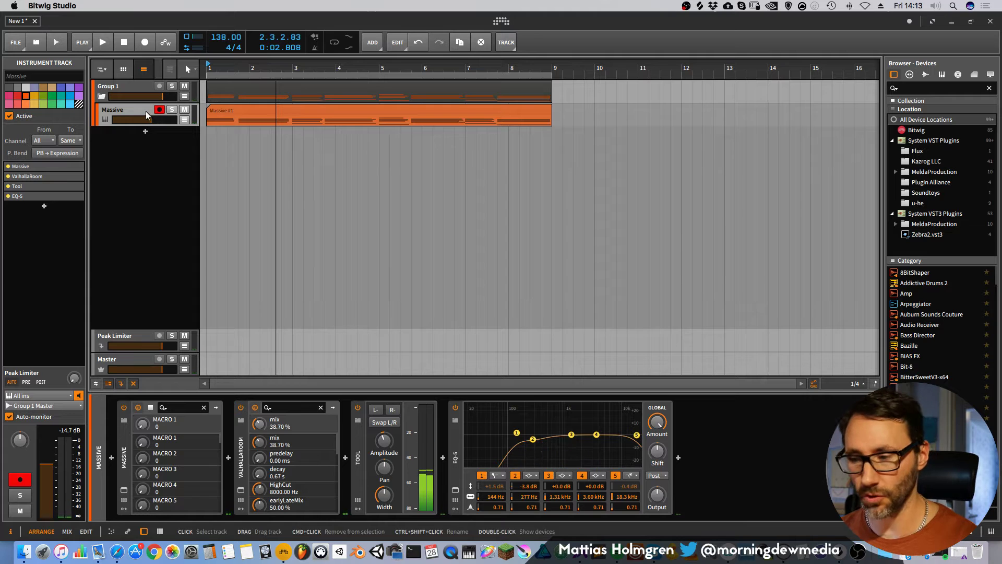
Add a new instrument track below Massive and load Omnisphere from the Synths collection on it.
left_click_drag(309, 69, 321, 78)
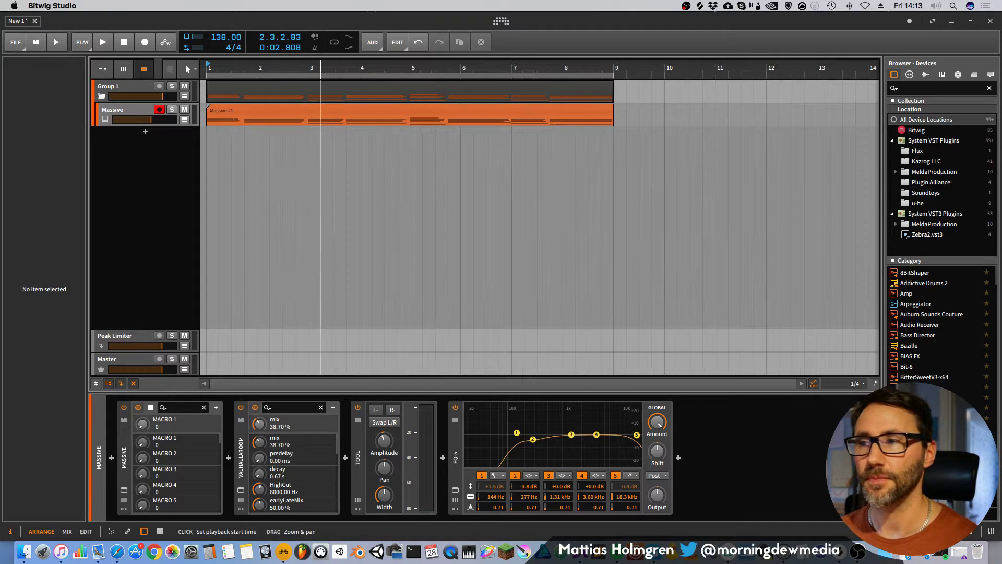
left_click(137, 109)
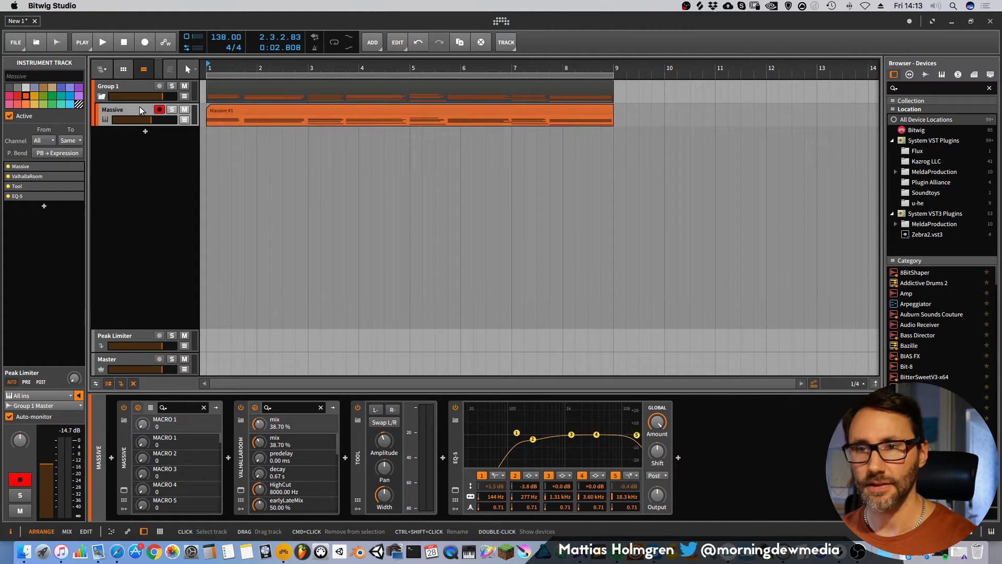
left_click(148, 134)
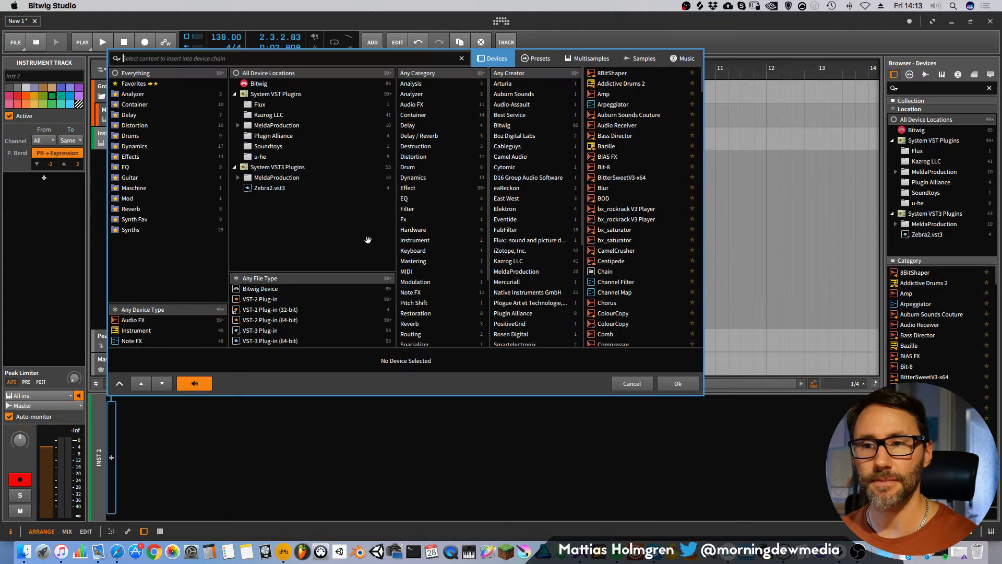
left_click(134, 229)
left_click(627, 199)
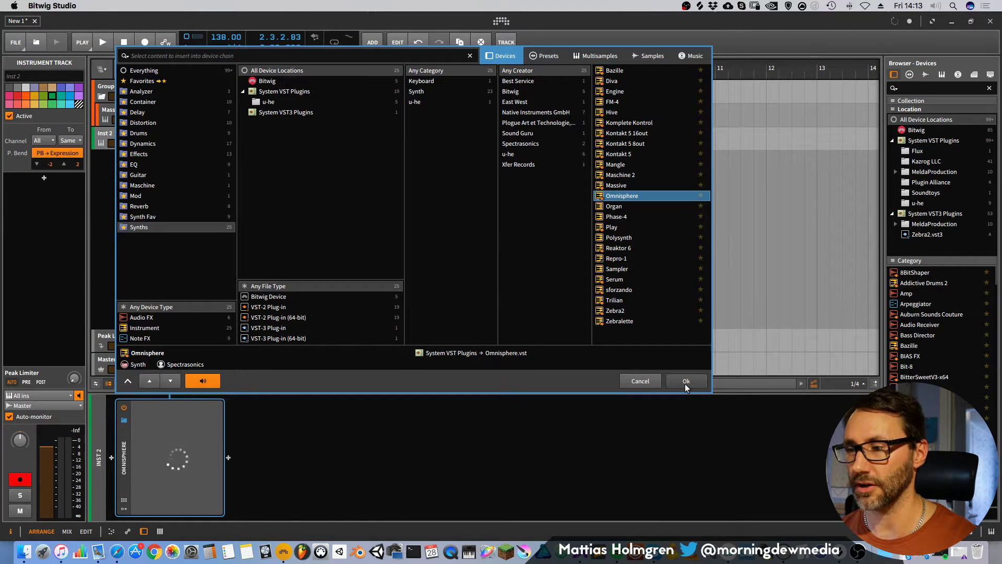
left_click(685, 385)
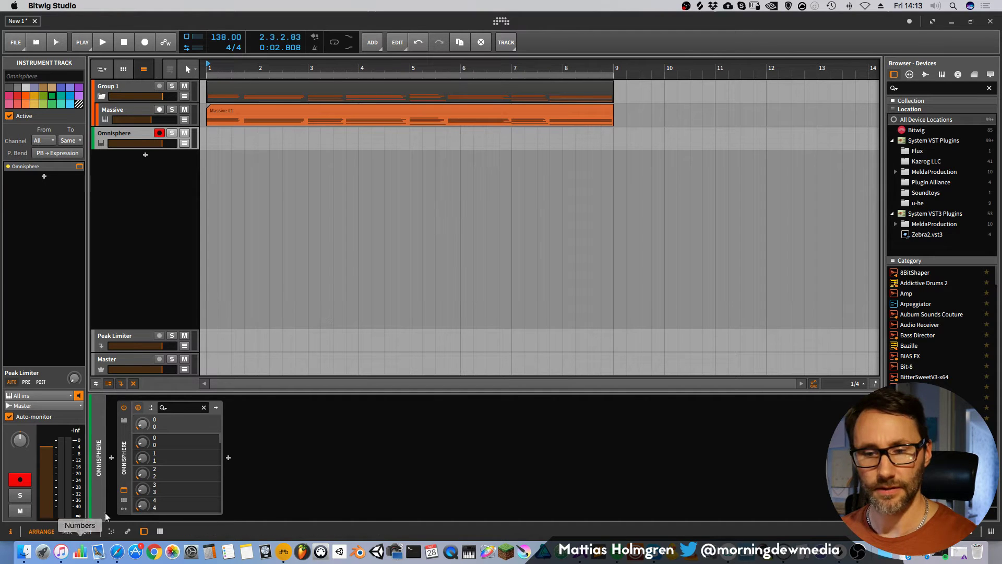
Open Omnisphere and set layer A's oscillator to the MS-20 Triangle waveform from the Classic Waveforms, then close its window.
left_click(124, 491)
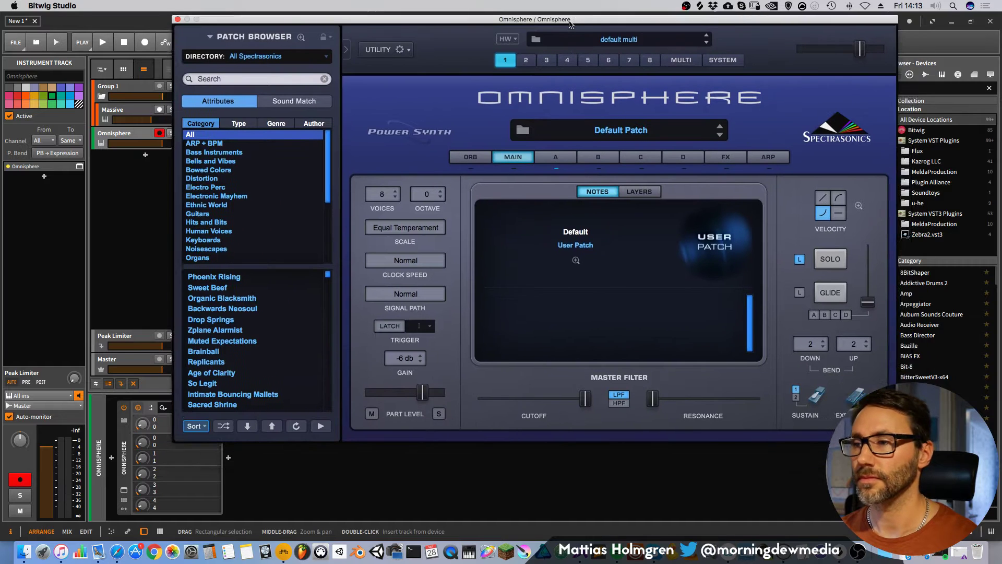
left_click_drag(570, 23, 583, 21)
left_click(570, 156)
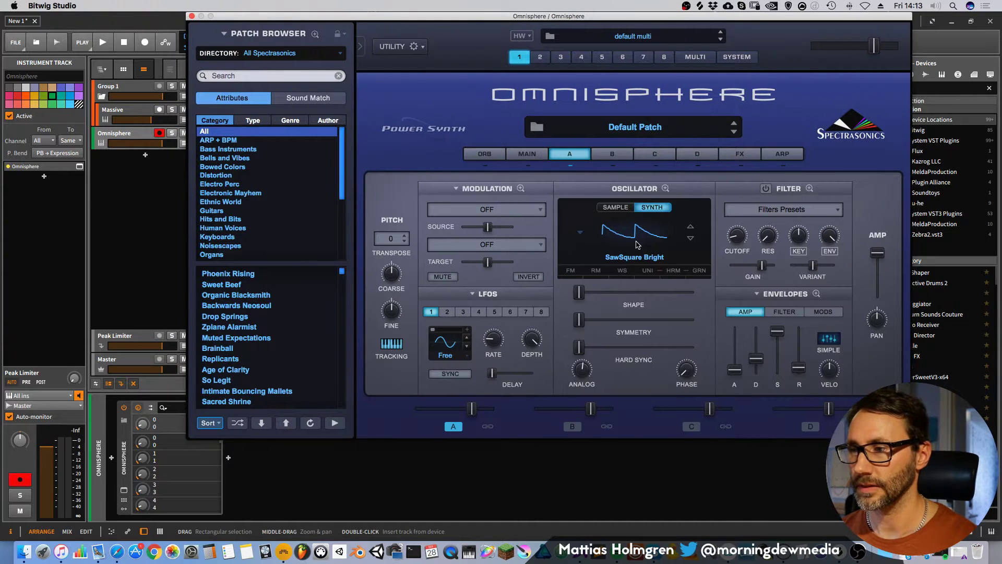
left_click(624, 255)
mouse_move(626, 304)
mouse_move(715, 343)
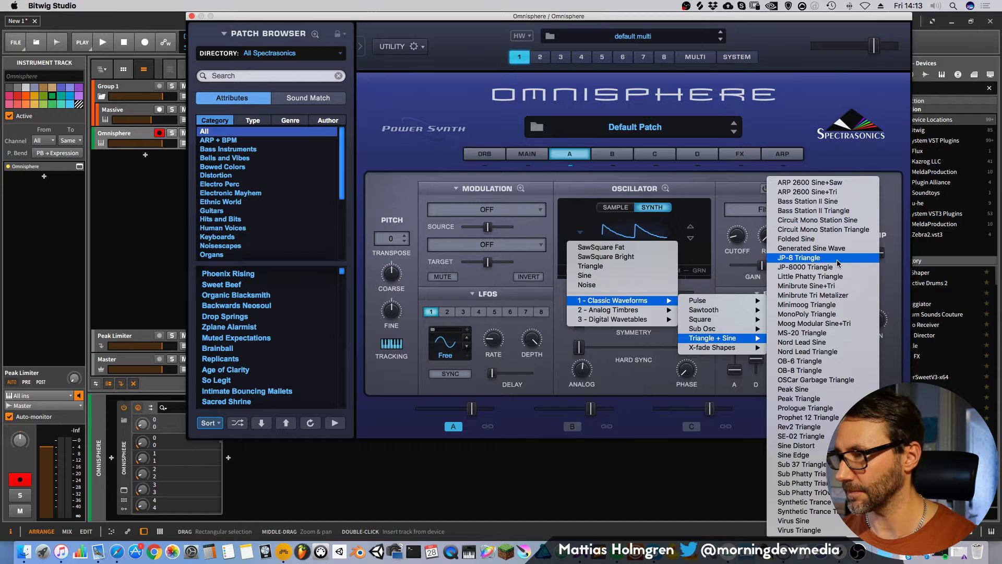
left_click(825, 333)
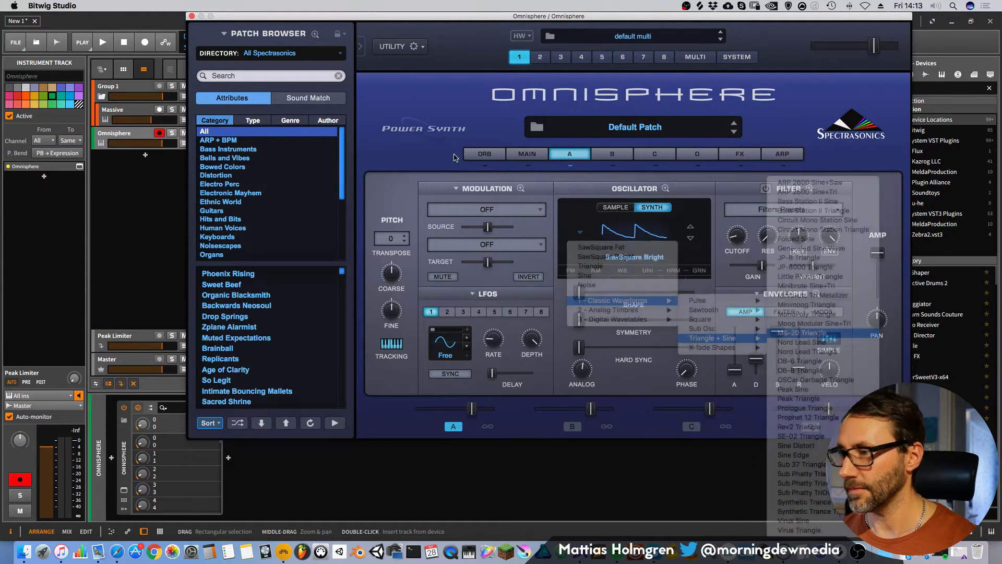
left_click(192, 17)
Return the playback start to bar 1 and select the Omnisphere track to audition its sound.
left_click(388, 149)
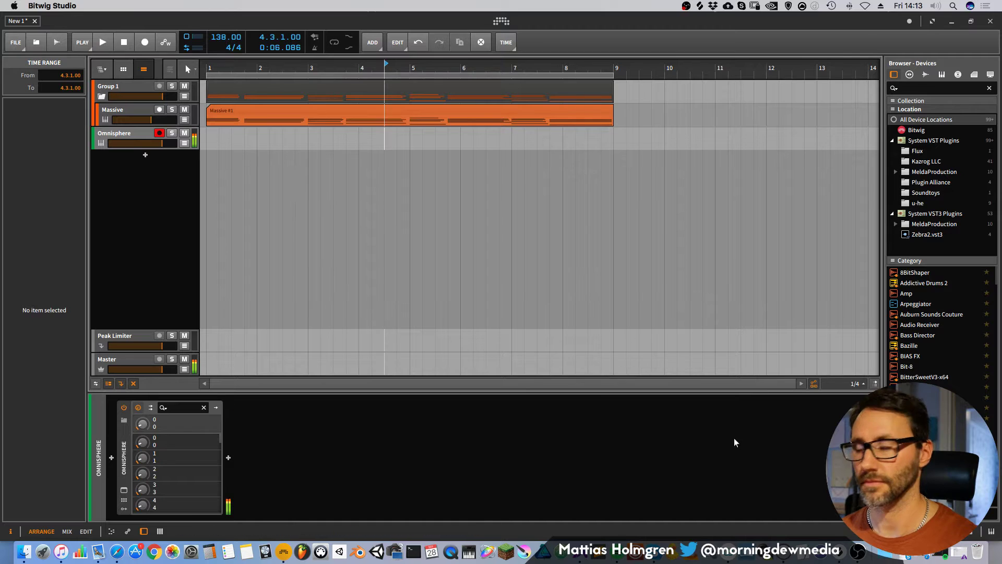
left_click(857, 556)
left_click(392, 18)
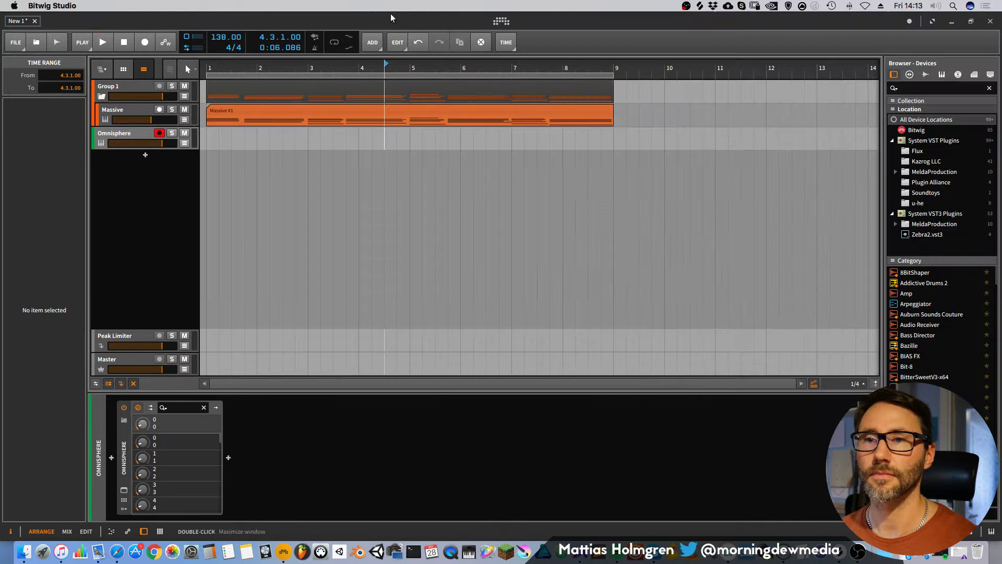
key("space")
left_click_drag(208, 68, 208, 89)
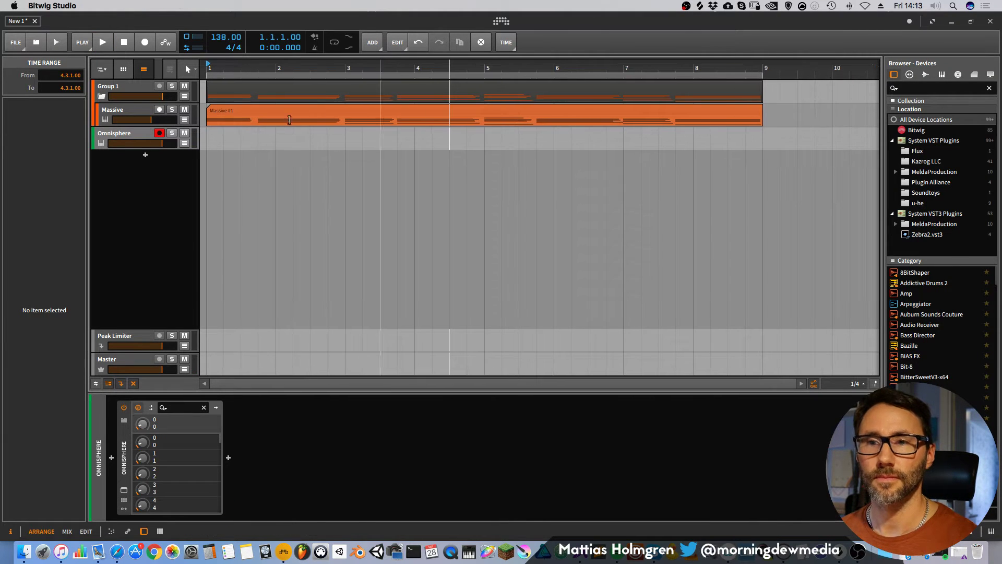
left_click(120, 129)
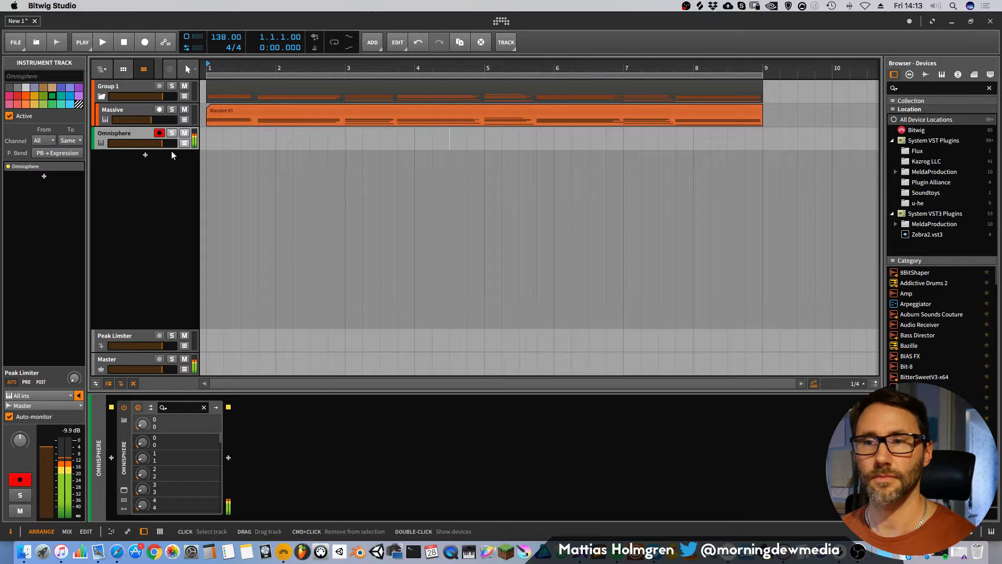
Copy the eight-bar Massive clip onto the Omnisphere track at bar 1 and select the copy.
left_click_drag(236, 112, 233, 139)
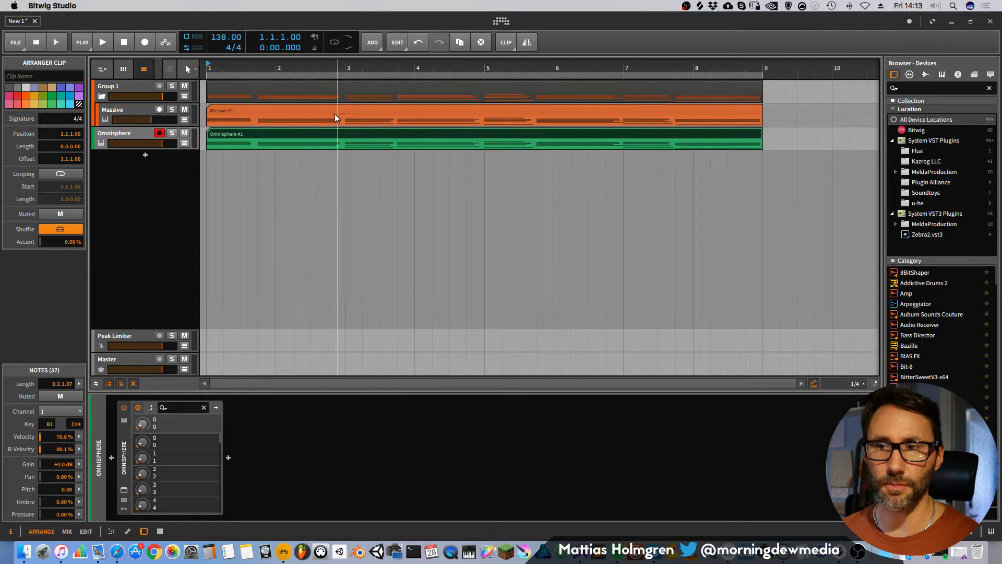
left_click_drag(332, 108, 364, 192)
key("Escape")
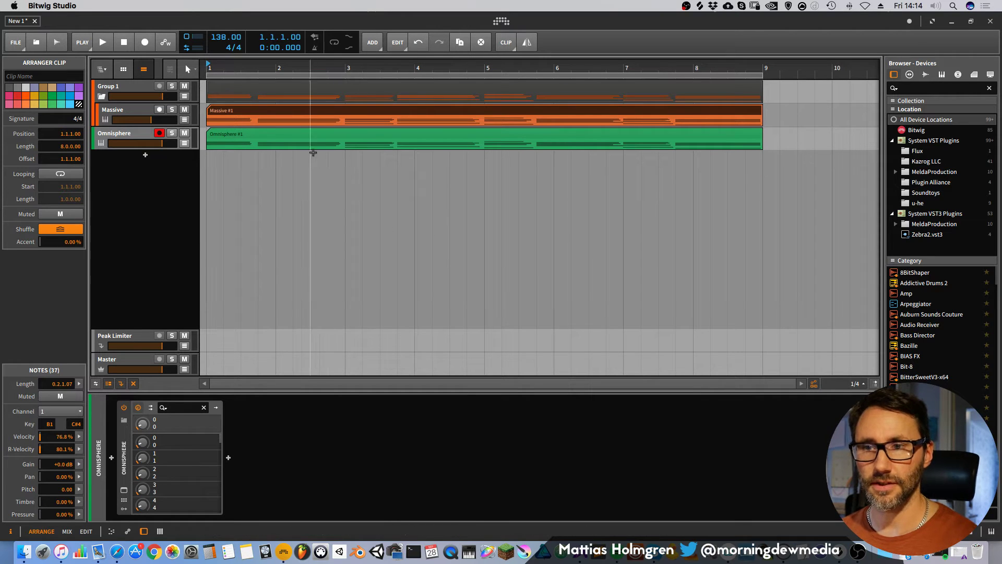
left_click(285, 144)
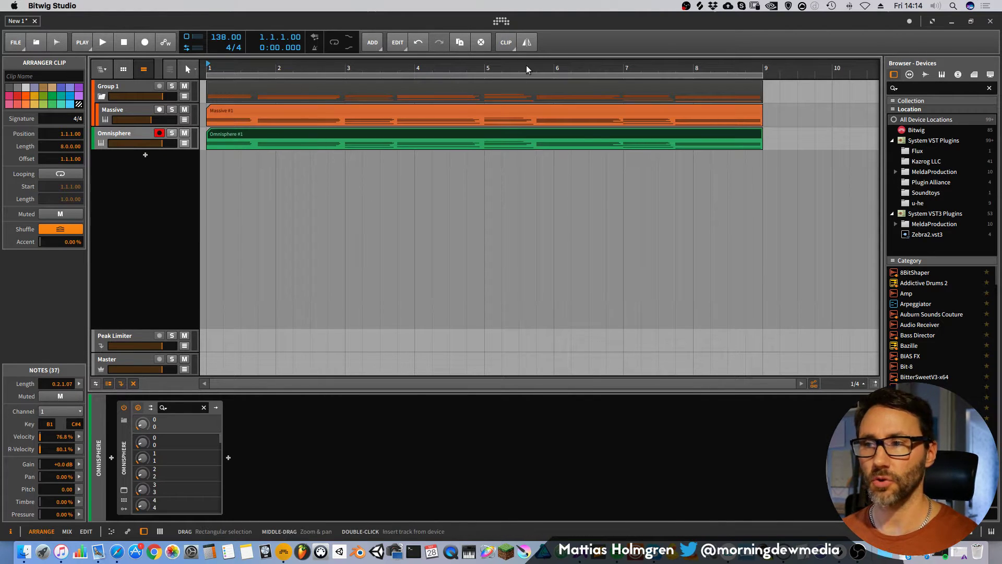
Rename the Omnisphere track as BASS.
left_click_drag(561, 70, 457, 94)
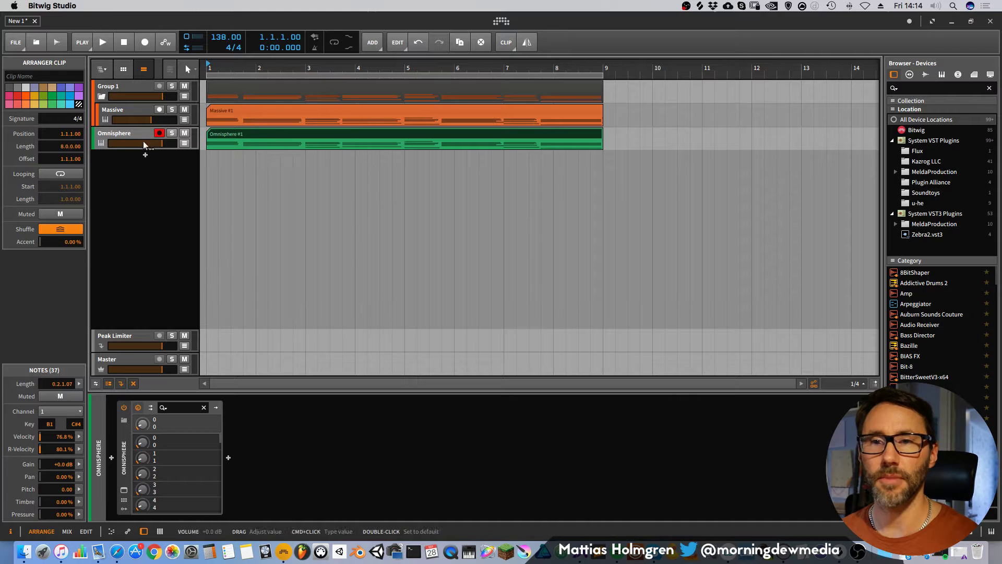
left_click(127, 135)
key("super+r")
type("BASS")
key("Return")
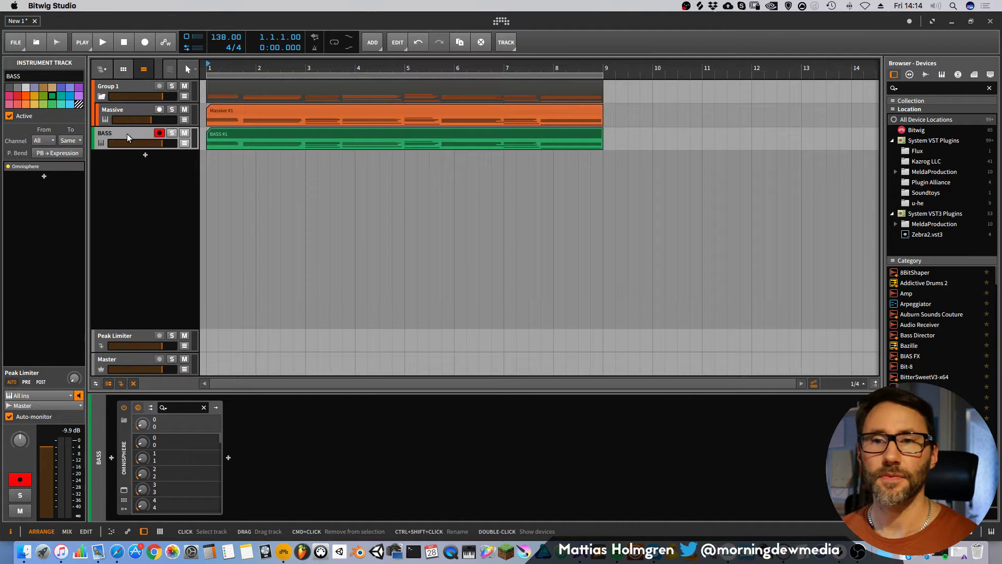
Open the BASS clip's notes and delete the upper chord notes, keeping only the lowest note of each chord across all eight bars.
left_click(234, 132)
double_click(233, 134)
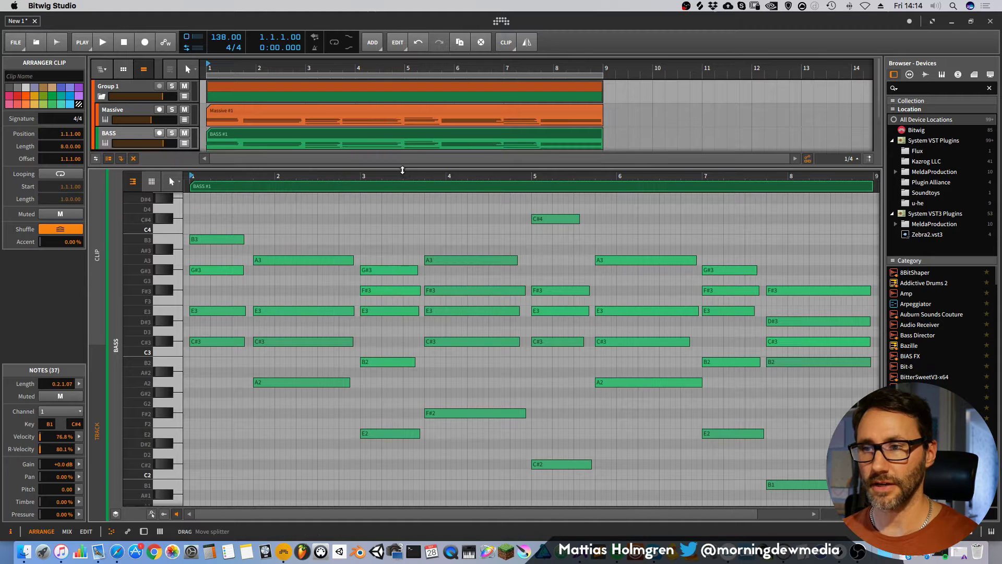
left_click_drag(371, 176, 371, 183)
left_click_drag(212, 316, 266, 203)
key("Delete")
left_click_drag(290, 364, 287, 255)
key("Delete")
left_click_drag(342, 384, 332, 211)
key("Delete")
left_click_drag(394, 355, 387, 198)
key("Delete")
left_click_drag(479, 375, 466, 190)
key("Delete")
left_click_drag(538, 373, 501, 264)
key("Delete")
left_click_drag(623, 378, 579, 274)
key("Delete")
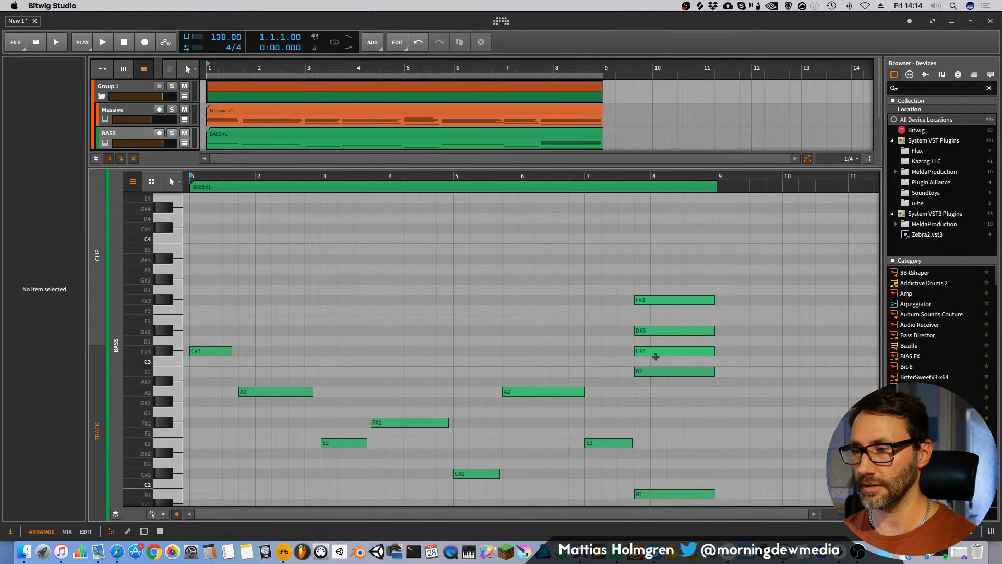
left_click_drag(721, 499, 634, 245)
key("Delete")
Play the bass line together with the Massive chords, returning to the full arrangement with the BASS track selected, and stop playback.
key("Tab")
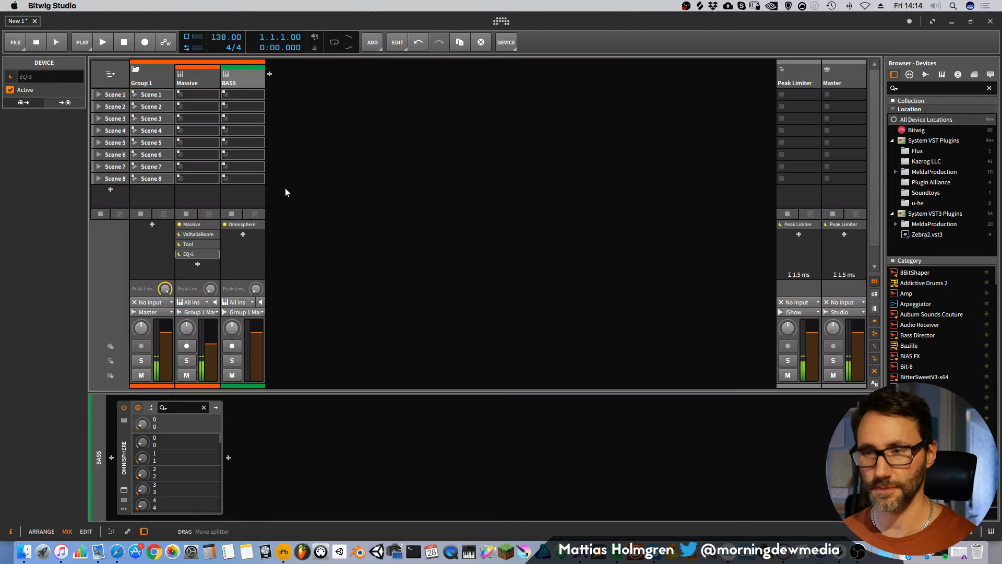
key("Tab")
key("space")
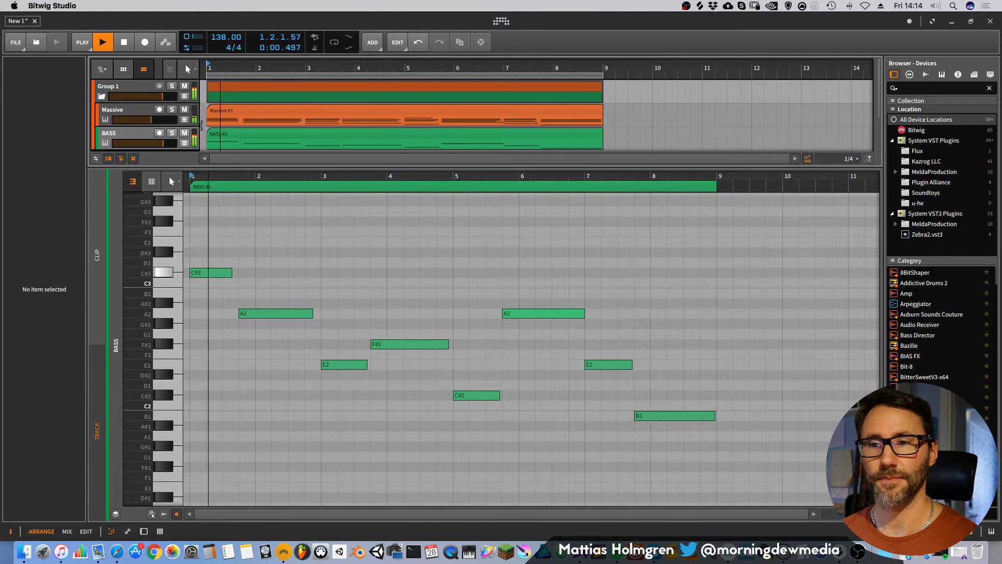
double_click(154, 141)
left_click(139, 134)
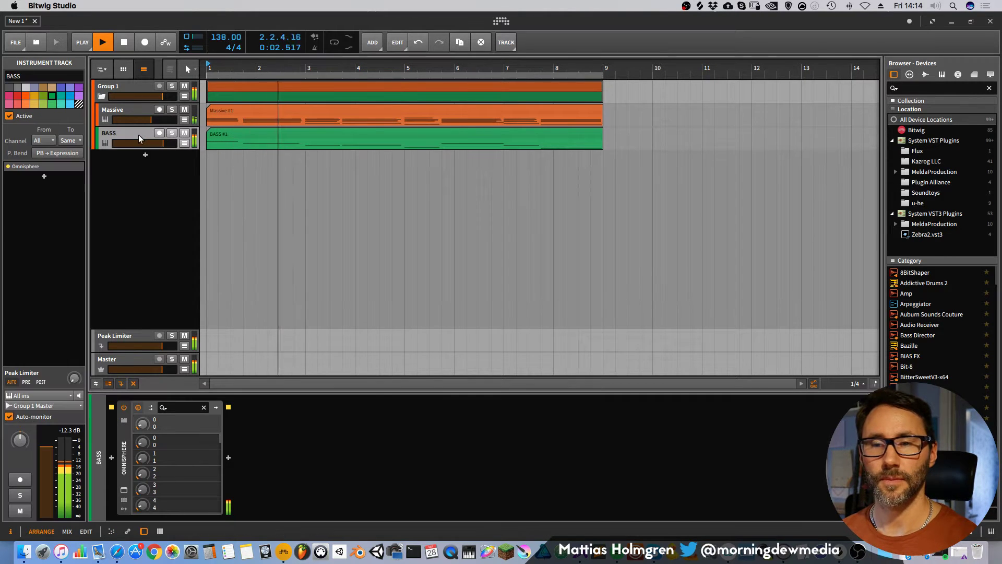
key("space")
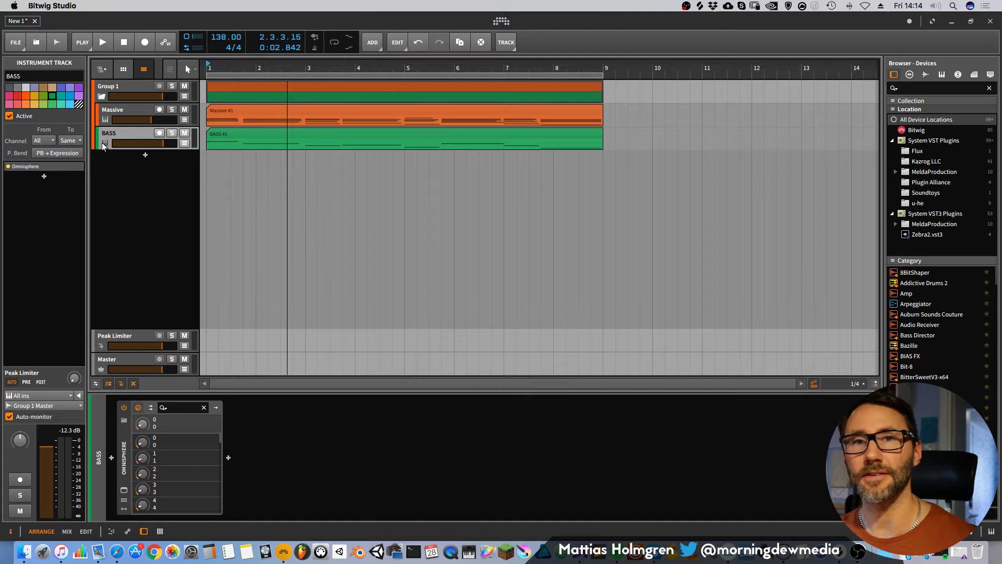
Insert a Note Pitch Shifter ahead of Omnisphere on the BASS track and set it to Oct -2 during playback.
left_click(110, 459)
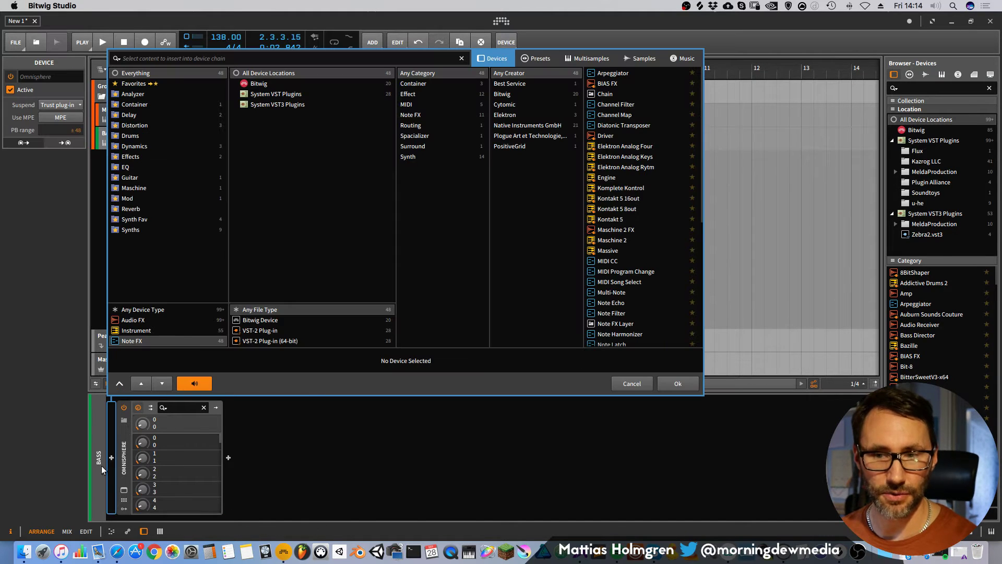
scroll(639, 280, "down", 5)
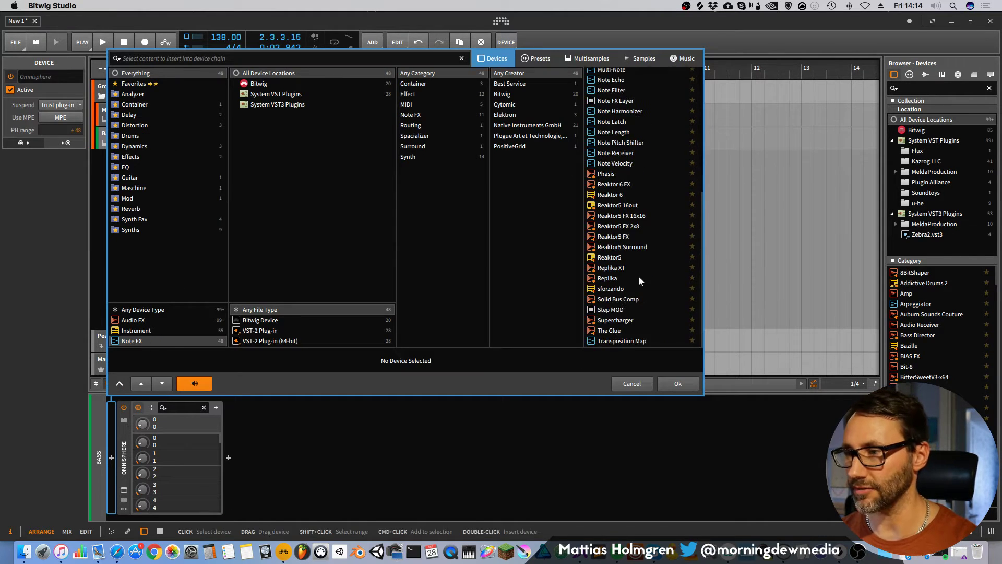
left_click(629, 142)
left_click(681, 382)
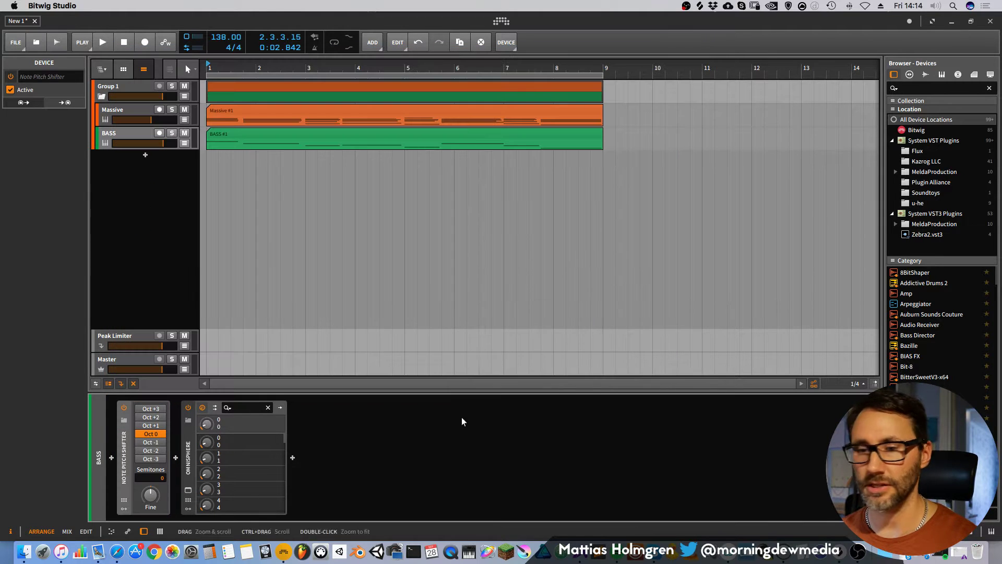
key("space")
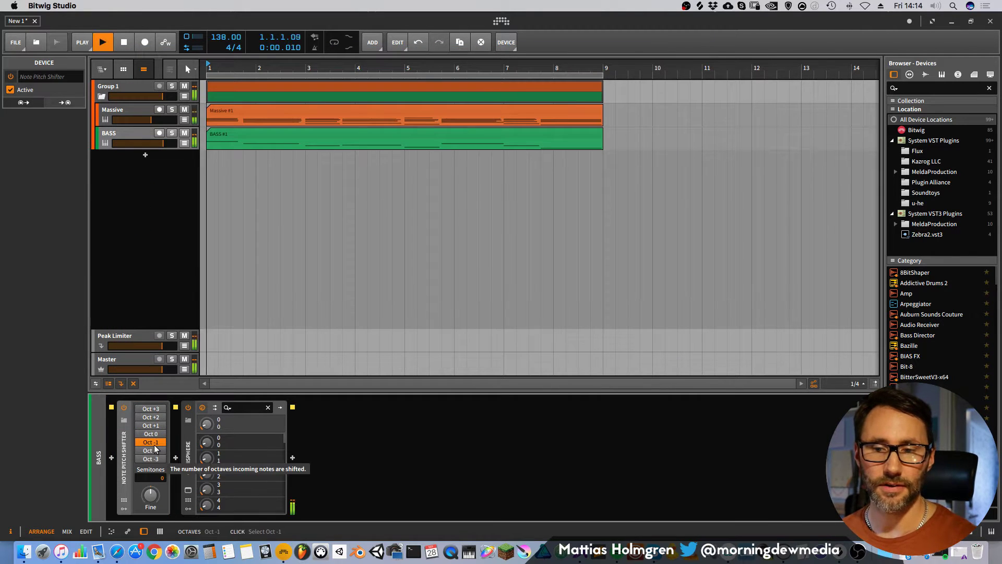
left_click(155, 450)
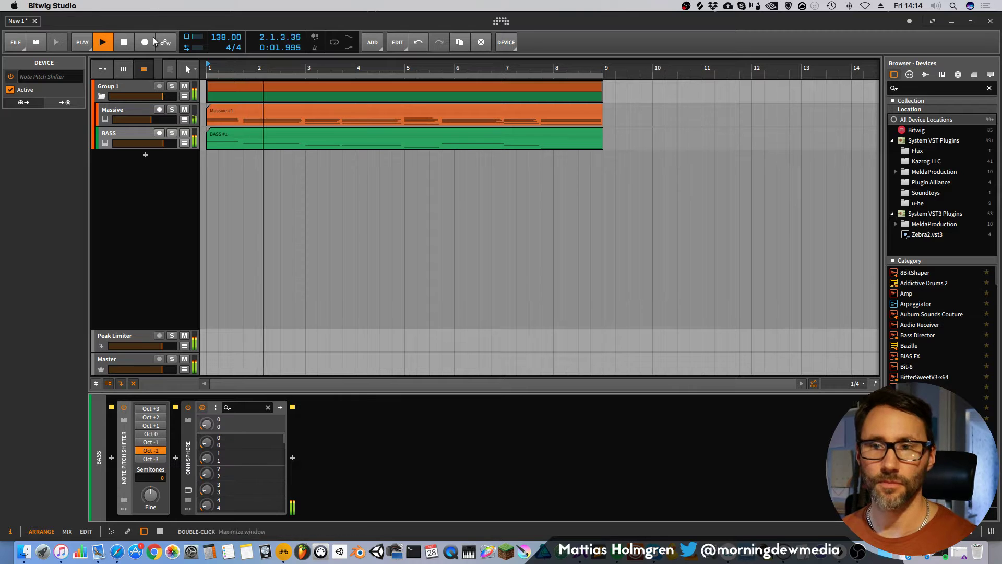
Lower the BASS track's volume by a few decibels while the song plays, and stop playback.
left_click_drag(163, 146, 164, 159)
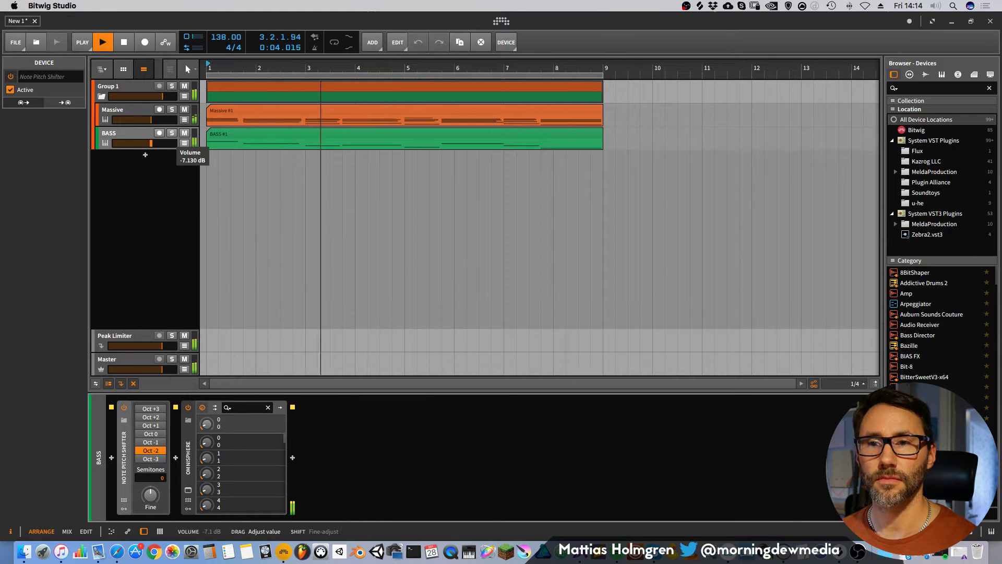
key("Tab")
key("Tab")
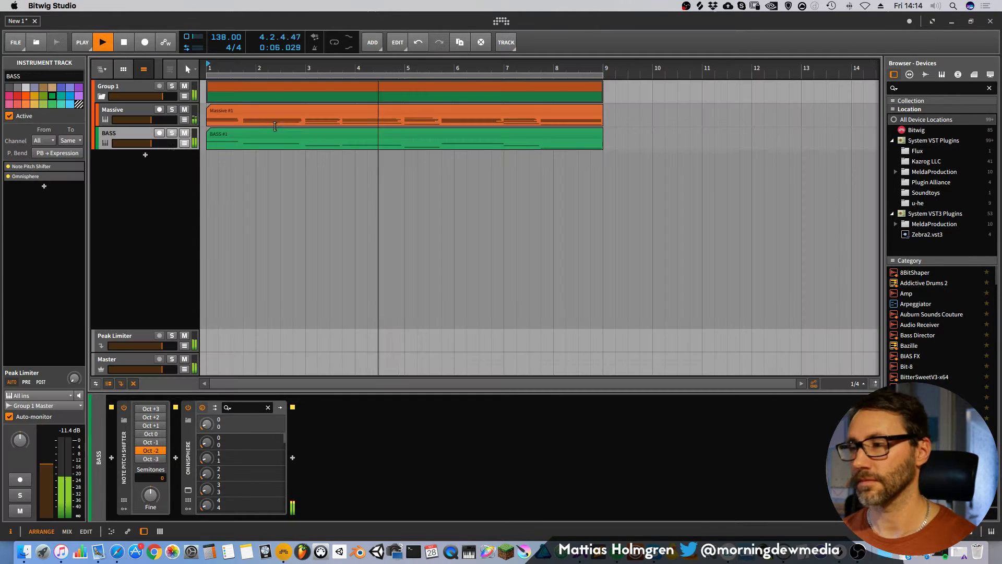
left_click_drag(159, 149, 160, 140)
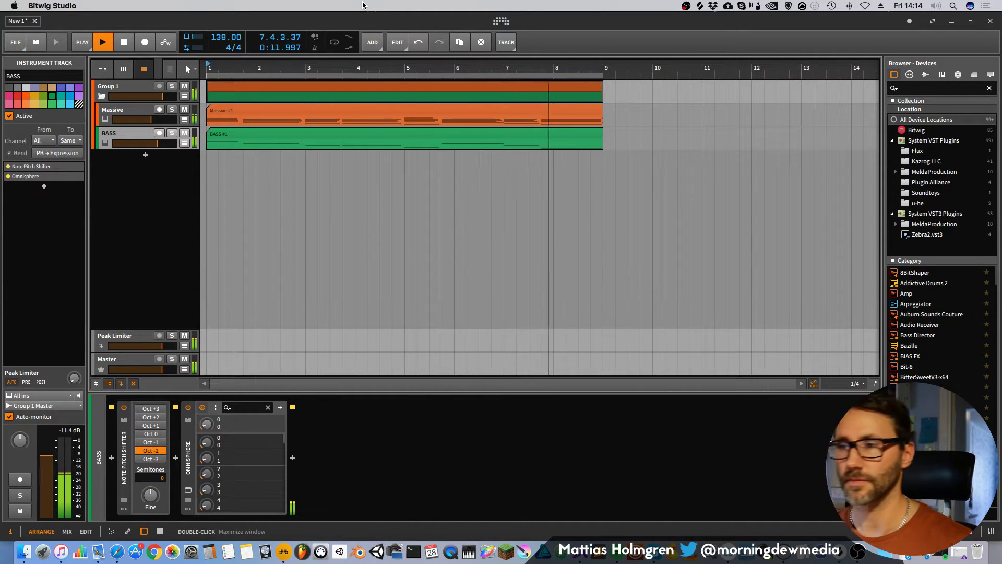
key("alt+2")
key("space")
key("alt+1")
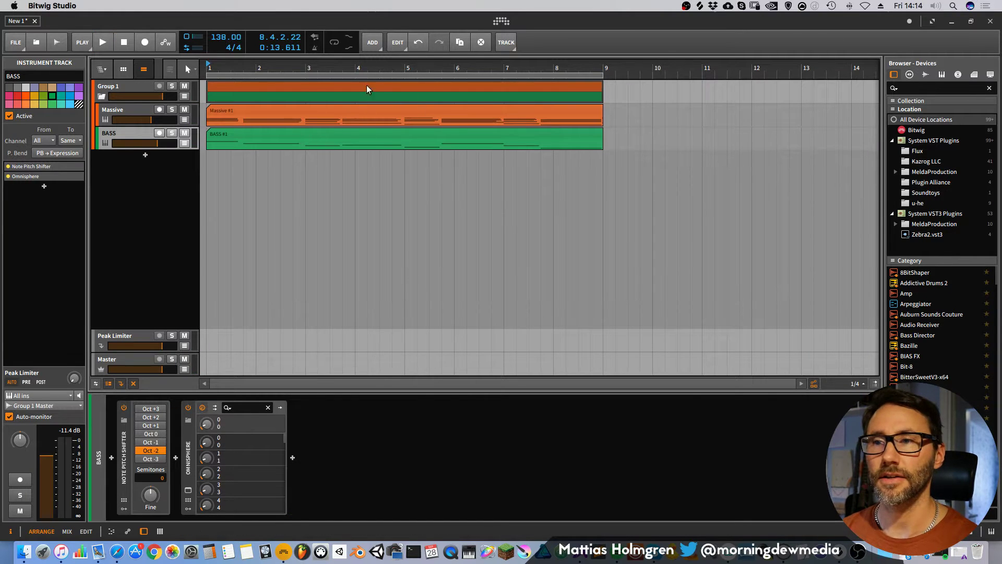
Switch to Finder and open the DSH KIT_1 Drum One-Shots folder inside ADSR 100k Sample Pack, with full file names readable.
left_click_drag(368, 68, 418, 175)
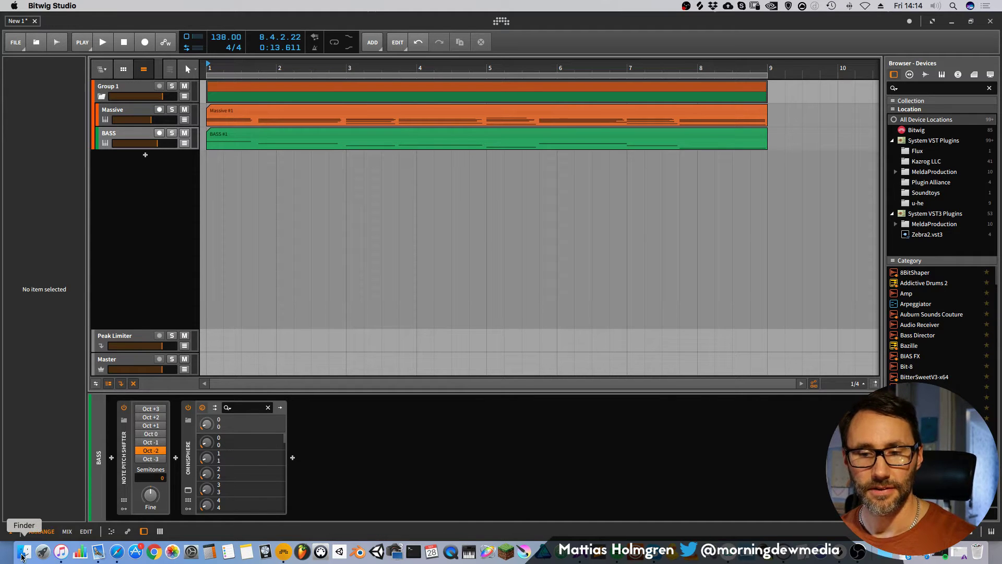
left_click(23, 552)
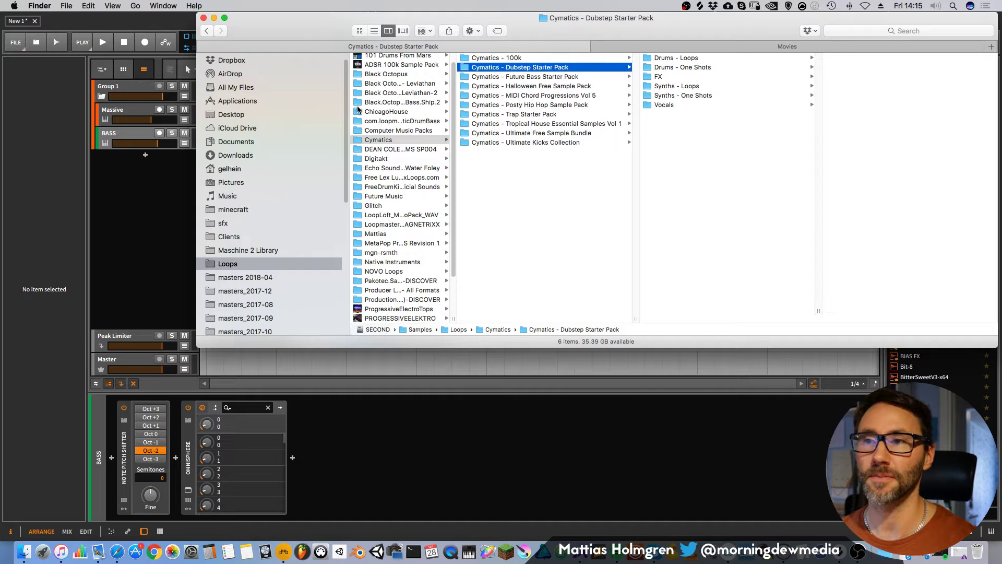
scroll(358, 108, "up", 2)
left_click(405, 78)
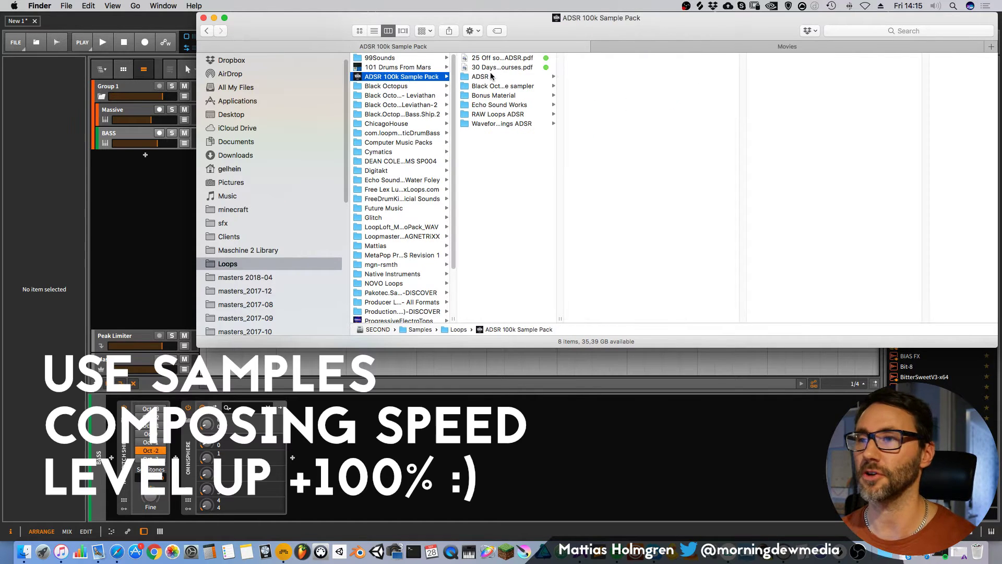
left_click(480, 77)
left_click(610, 67)
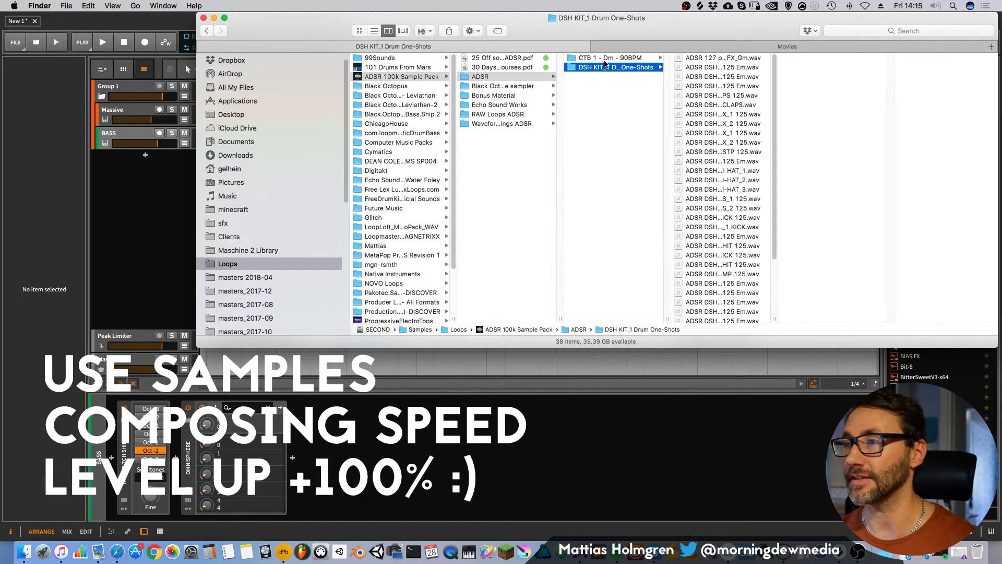
left_click_drag(777, 320, 999, 317)
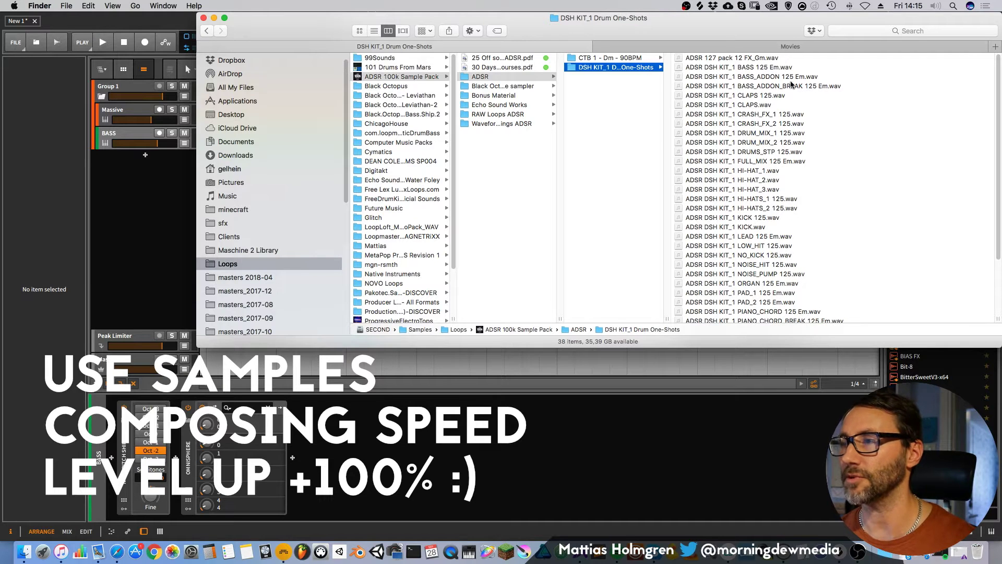
Preview the CLAPS 125 loop, and add ADSR DSH KIT_1 CLAPS.wav to a new track below BASS at beat 3 of bar 1.
left_click(759, 96)
key("space")
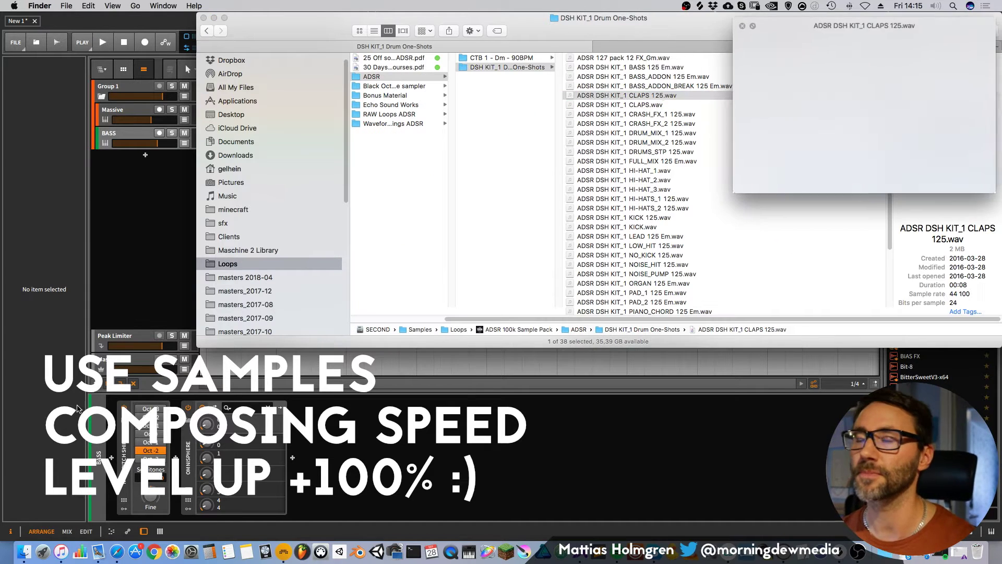
left_click_drag(197, 347, 465, 402)
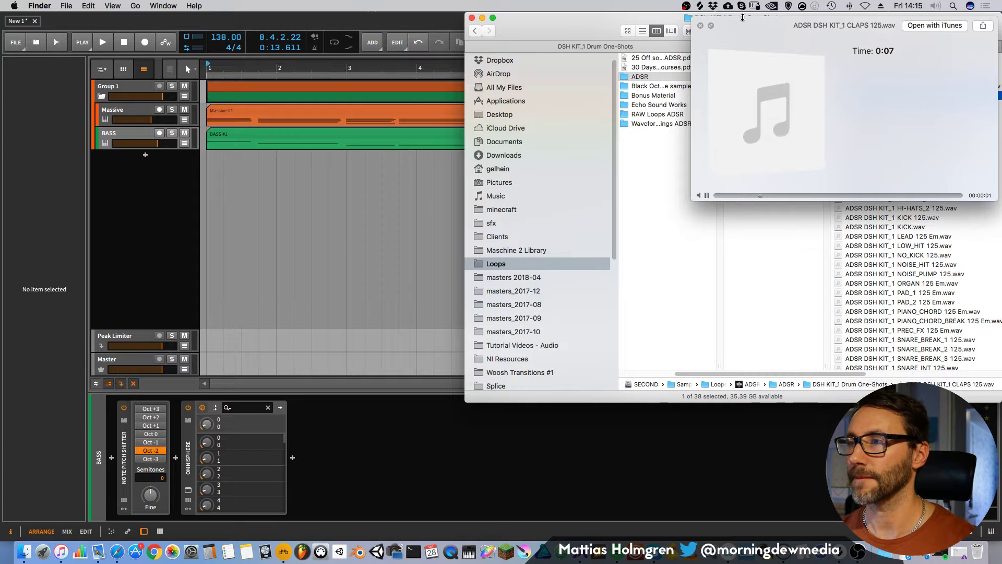
left_click(700, 25)
key("Down")
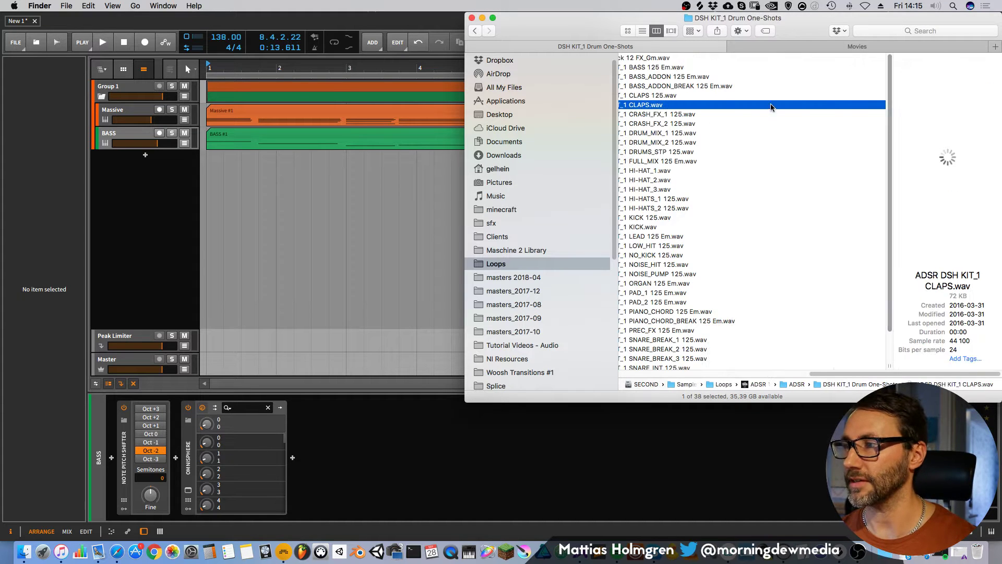
left_click_drag(650, 107, 242, 162)
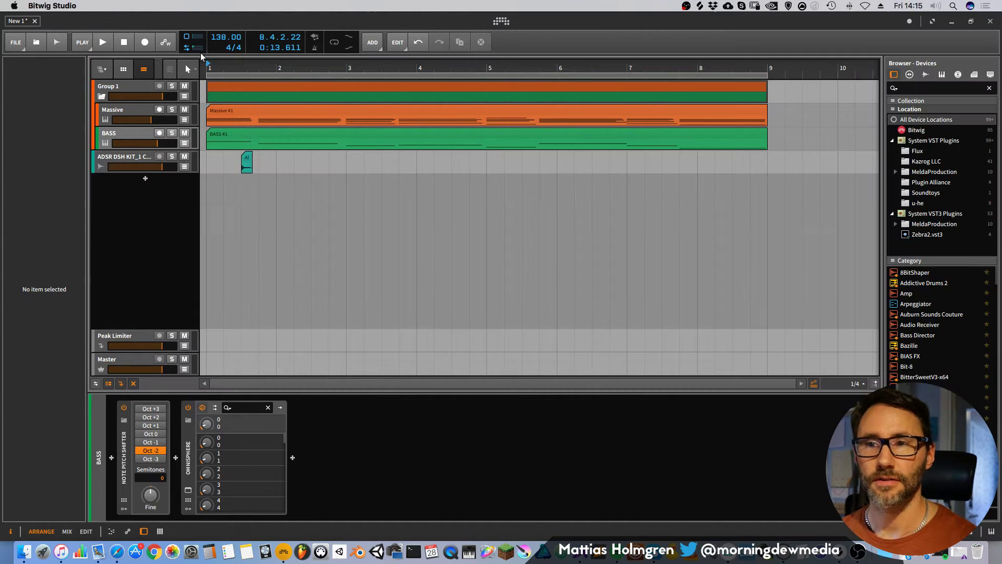
Return to Finder and look through the Black Octopus sample packs in the Loops folder.
left_click(20, 552)
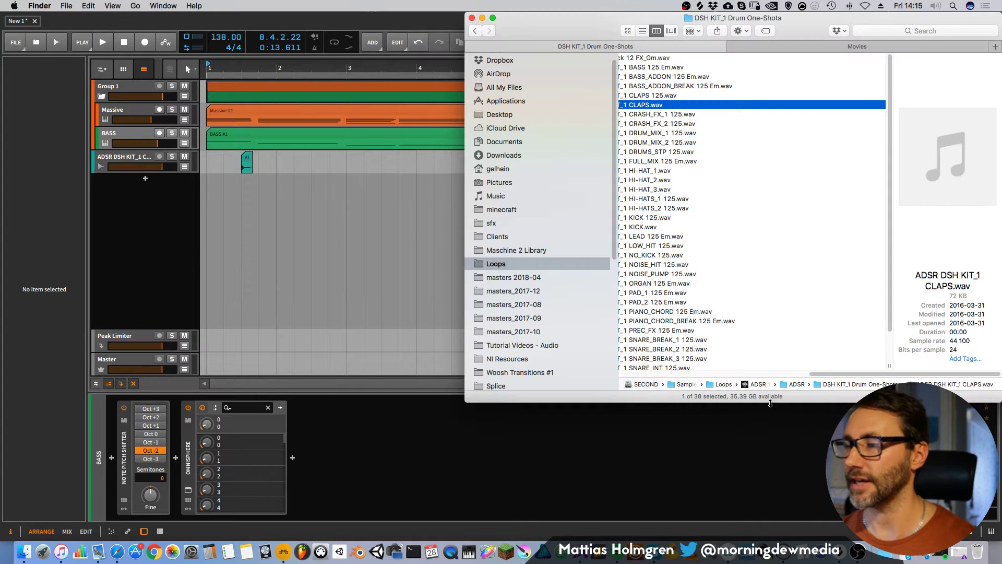
left_click_drag(813, 373, 590, 369)
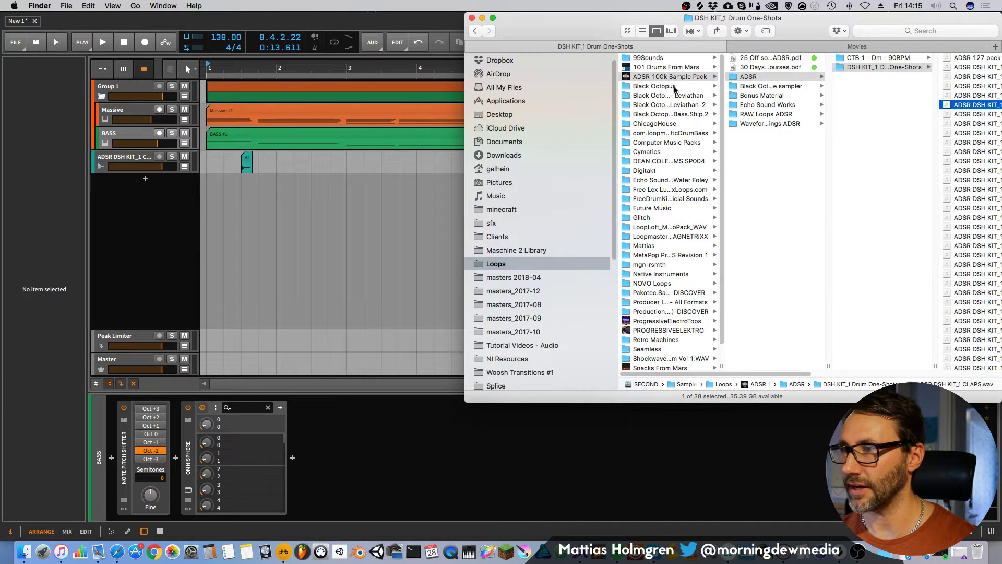
left_click(654, 86)
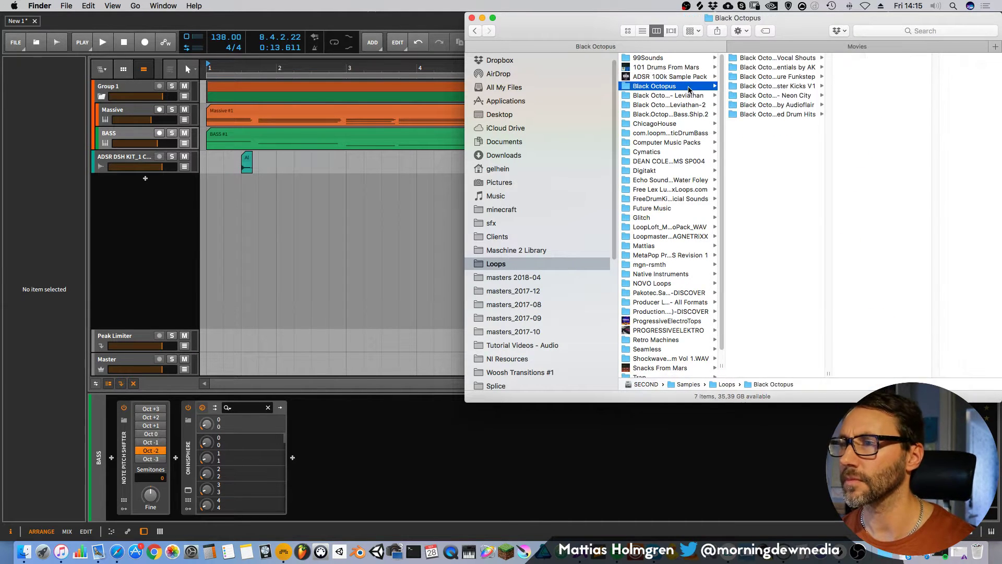
left_click_drag(829, 374, 903, 378)
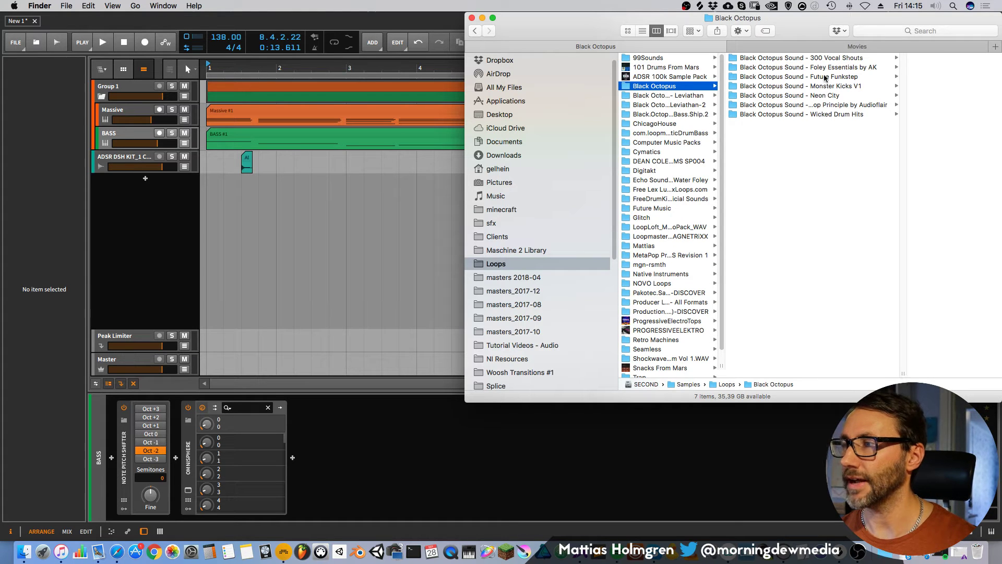
left_click_drag(839, 18, 654, 18)
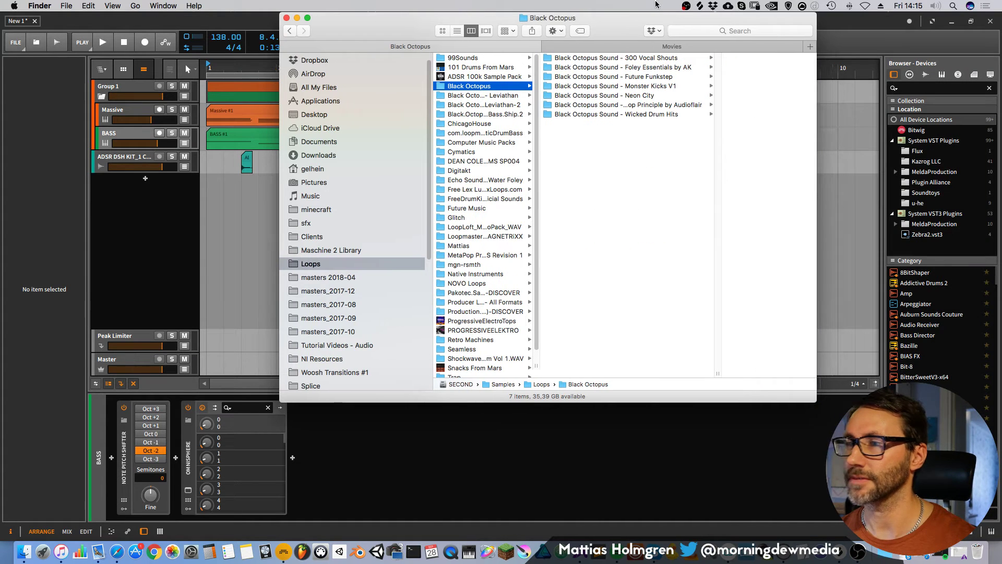
Open the Kicks one-shots of the Cymatics Posty Hip Hop Sample Pack and select Posty Congratulate Kick - A#.wav.
left_click(484, 152)
left_click_drag(645, 374, 720, 374)
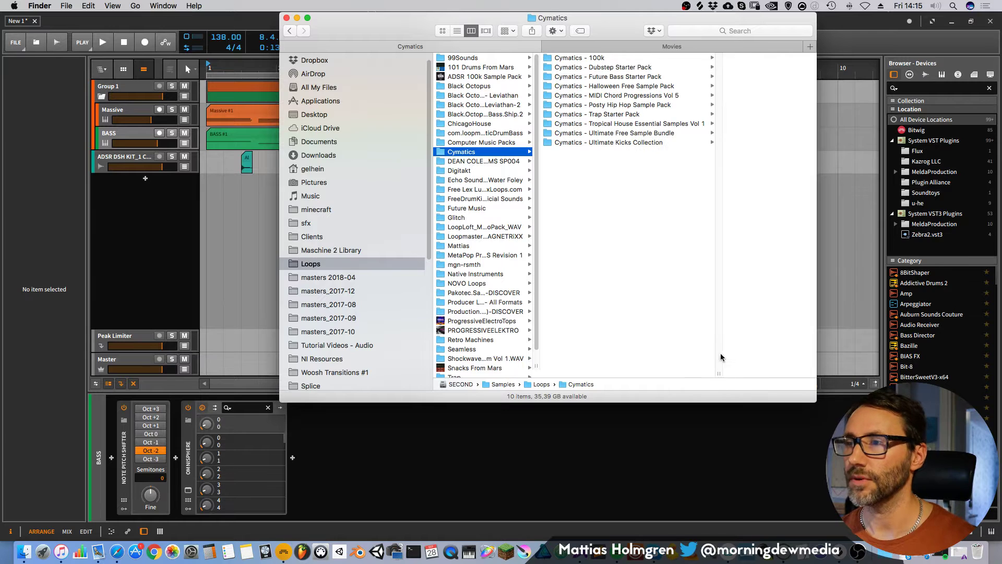
left_click(625, 106)
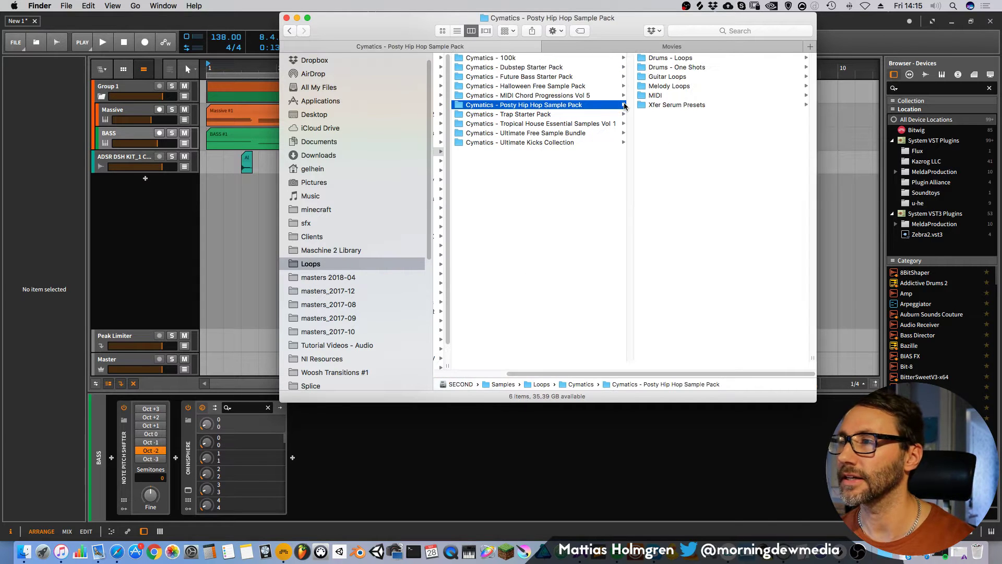
left_click(676, 68)
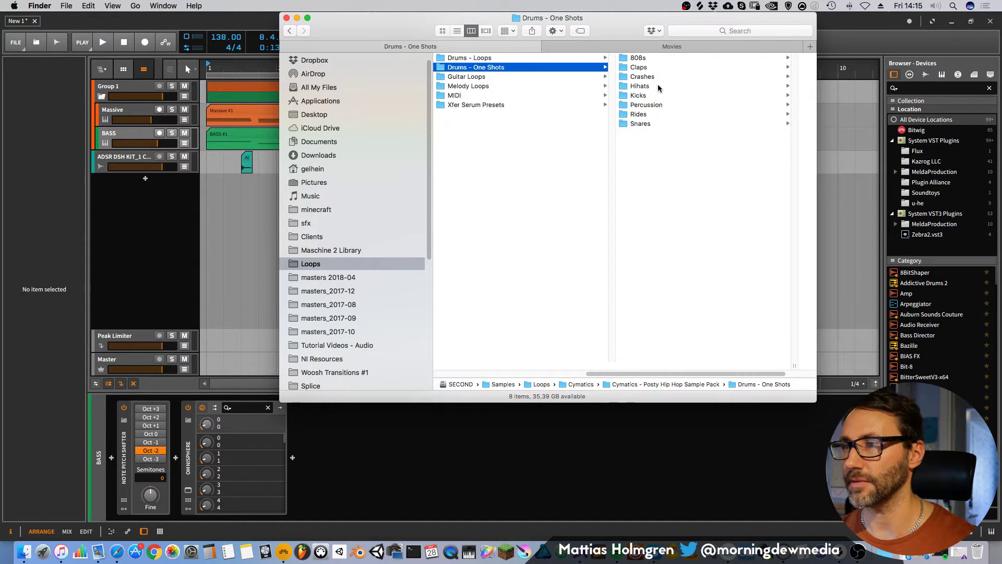
left_click(654, 94)
left_click(721, 68)
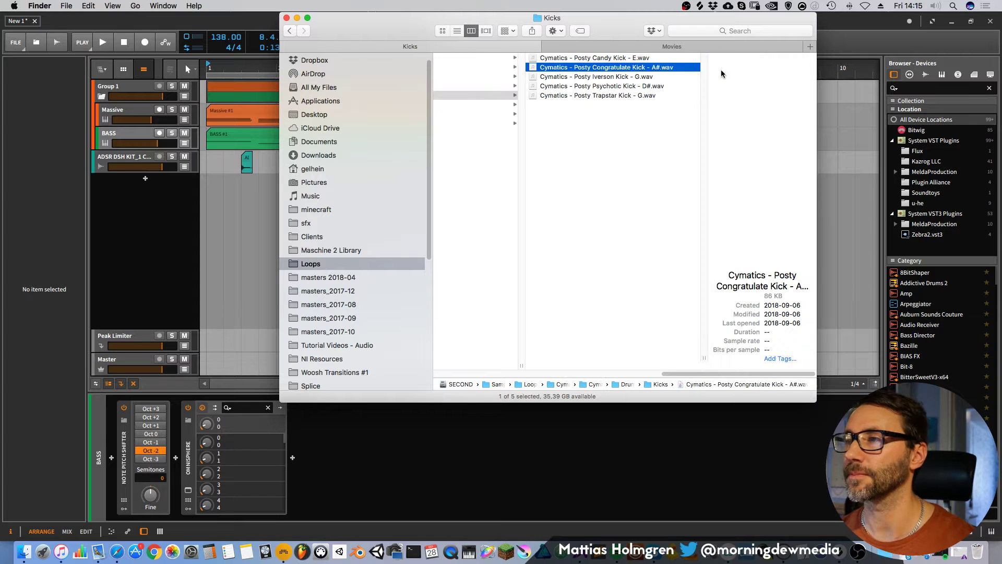
Audition the Posty Congratulate, Candy, Iverson and Psychotic kicks in the Kicks folder.
key("space")
key("Up")
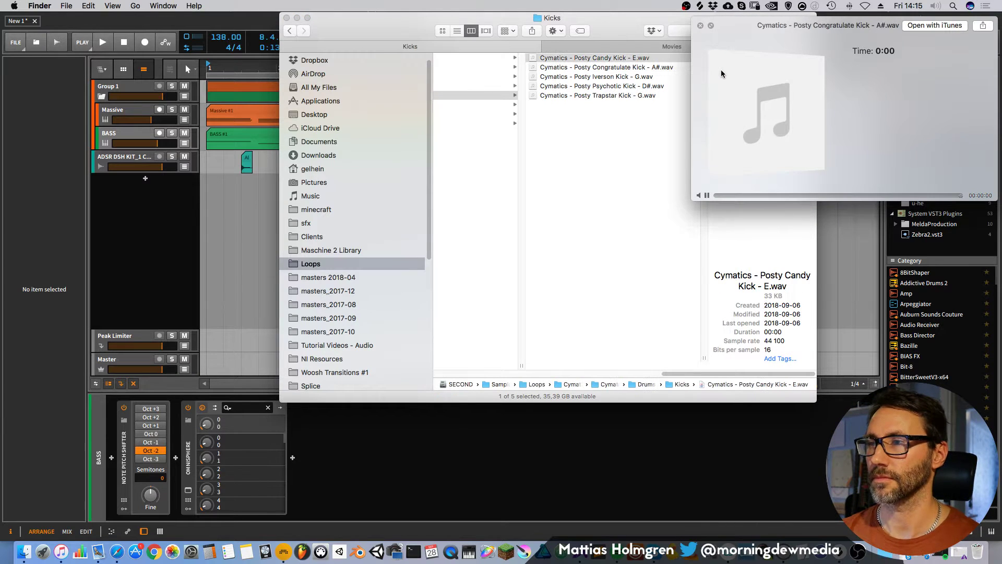
left_click(600, 77)
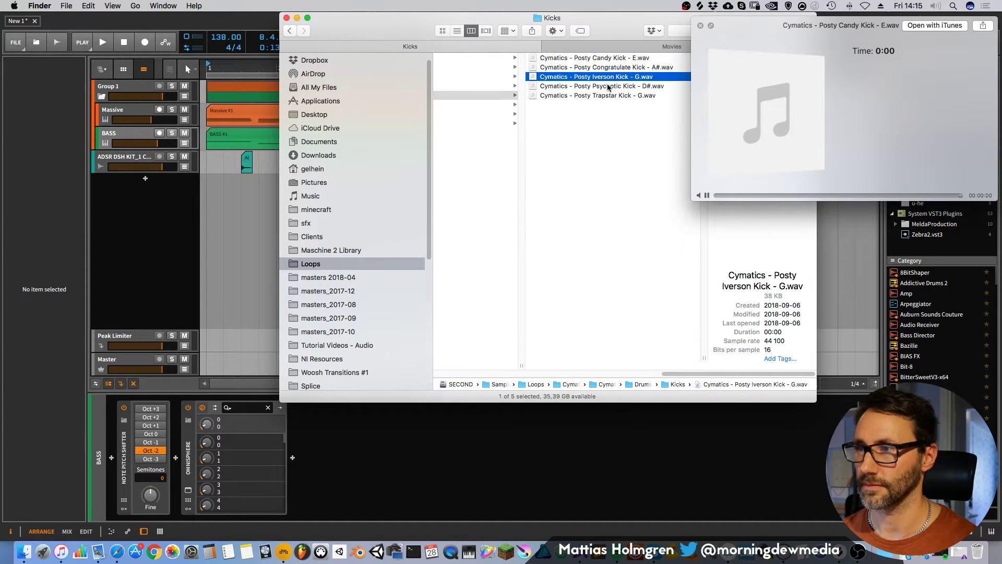
left_click(611, 87)
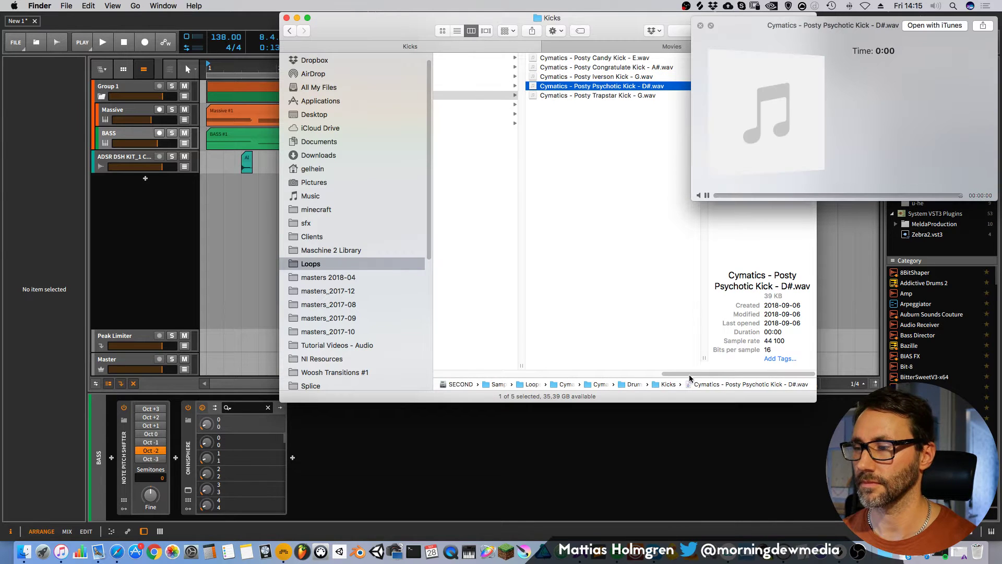
Open Drums - Kicks in the Black Octopus Sound - Leviathan folder and audition Lev_Kick_A_011.wav through Lev_Kick_A_019.wav.
left_click_drag(689, 374, 455, 383)
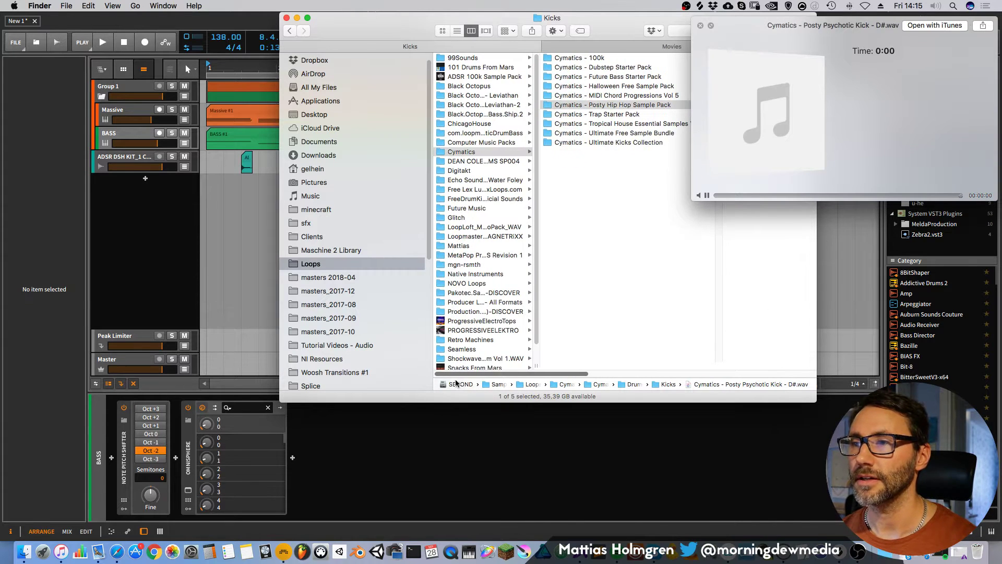
left_click(476, 97)
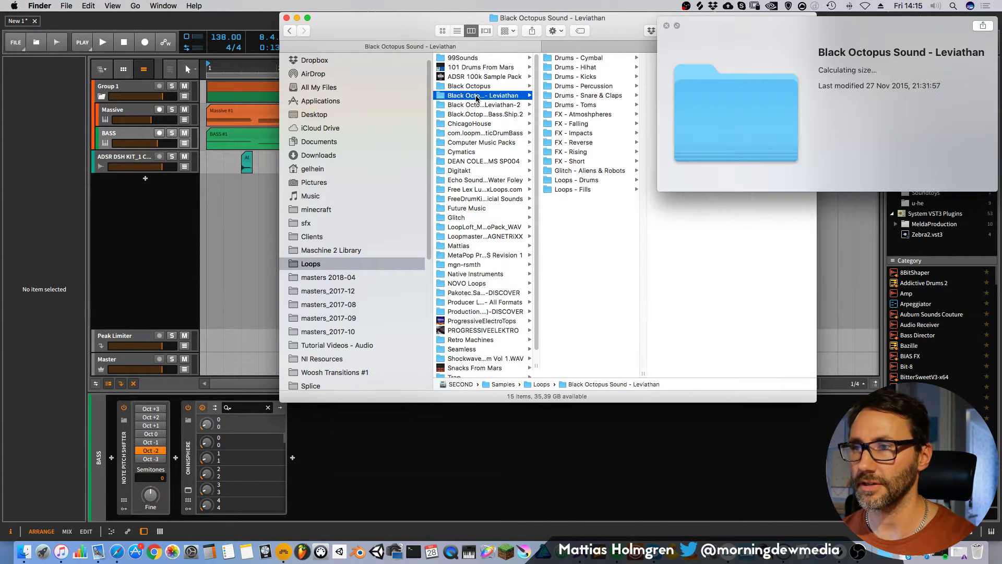
left_click(575, 79)
left_click(679, 152)
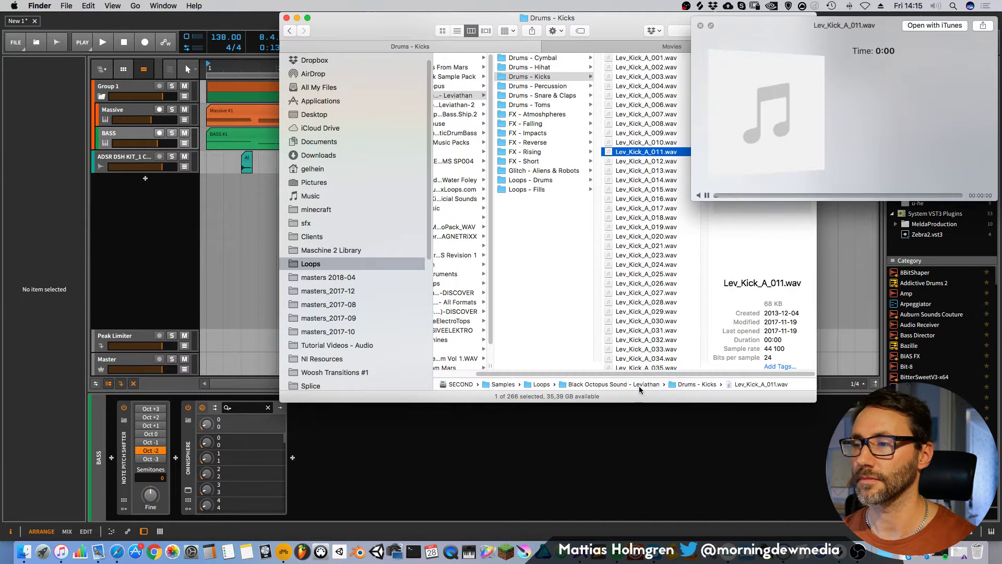
key("Down")
key("Down")
key("Down")
key("Down")
key("Down")
key("Down")
key("Down")
key("Down")
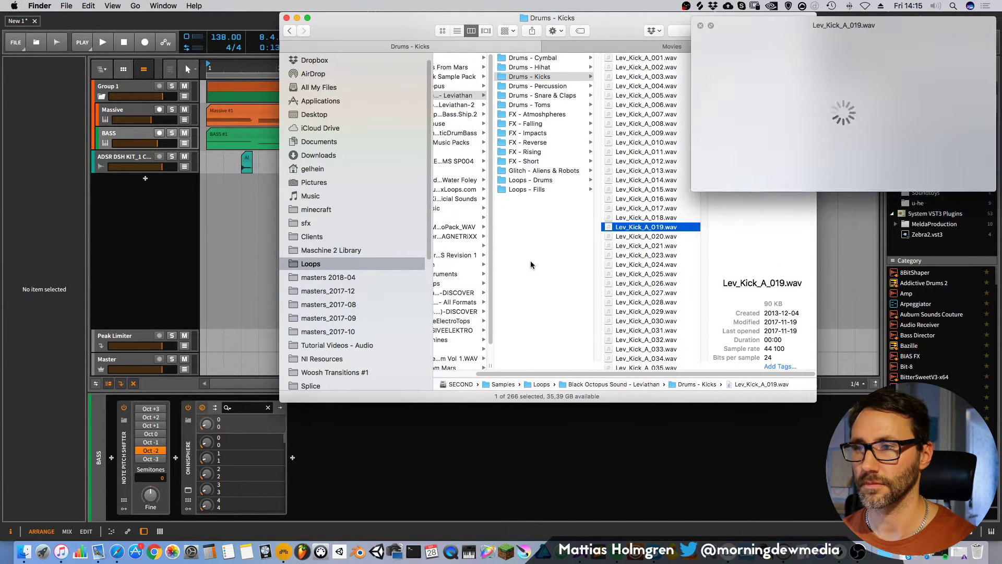
Open the Drums folder of the Black Octopus ADSR 100k Free sampler inside ADSR 100k Sample Pack and close the file preview.
scroll(555, 375, "left", 2)
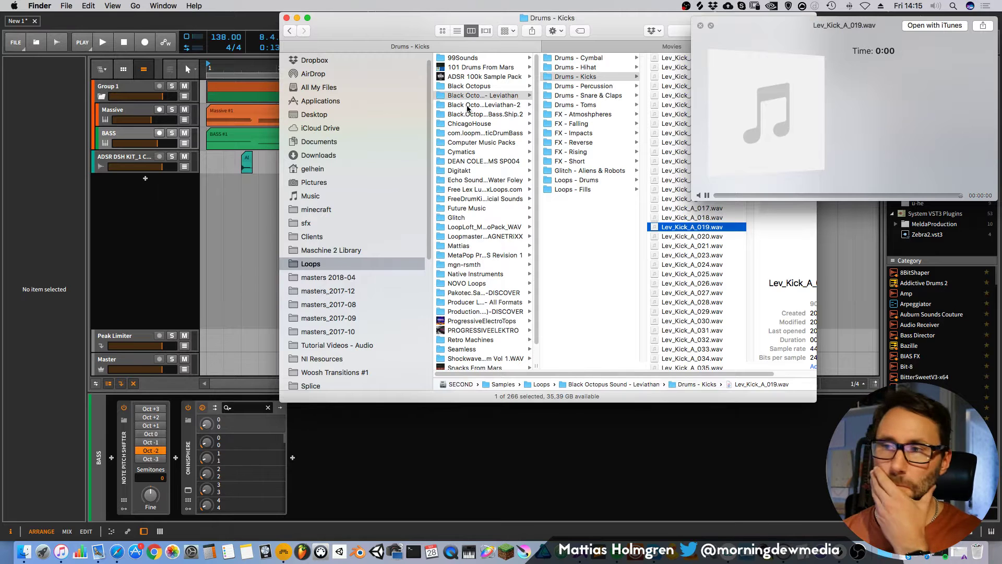
left_click(506, 95)
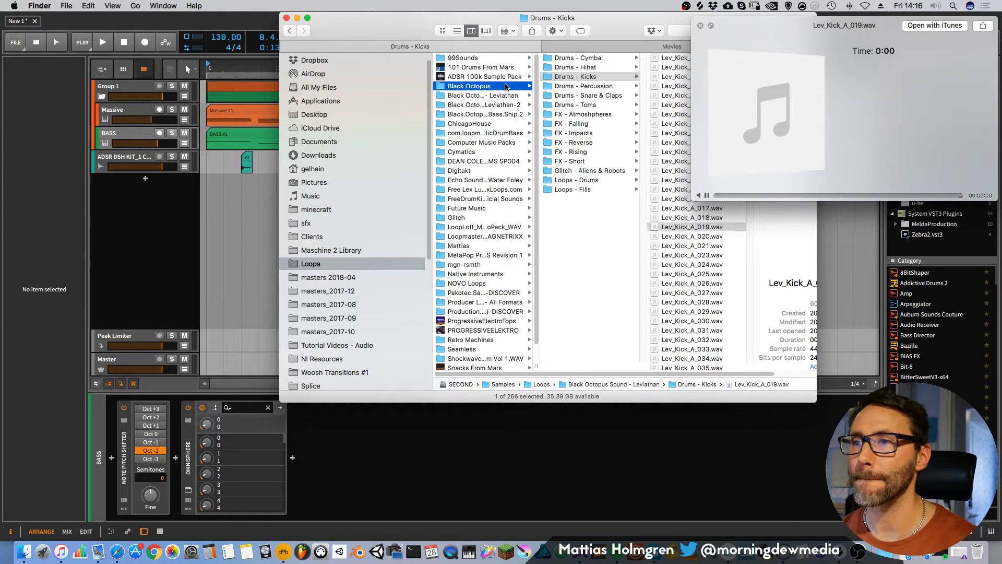
left_click(505, 78)
left_click(584, 86)
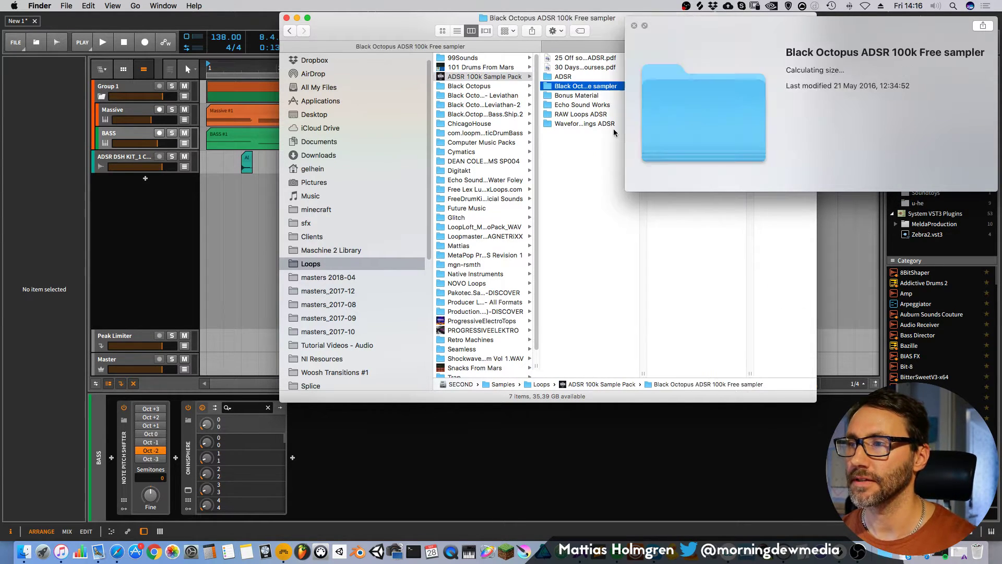
left_click(634, 26)
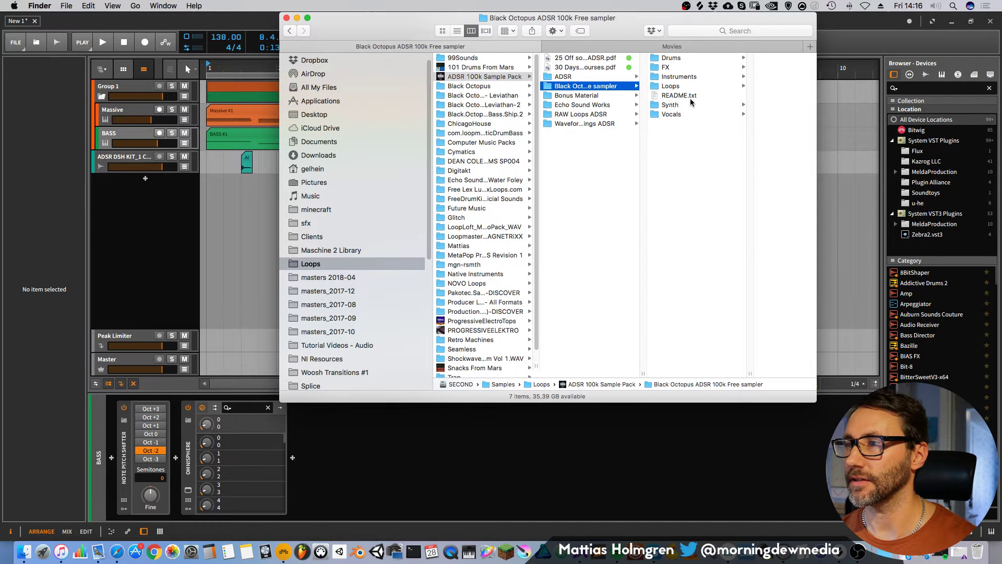
left_click(683, 59)
scroll(769, 138, "down", 10)
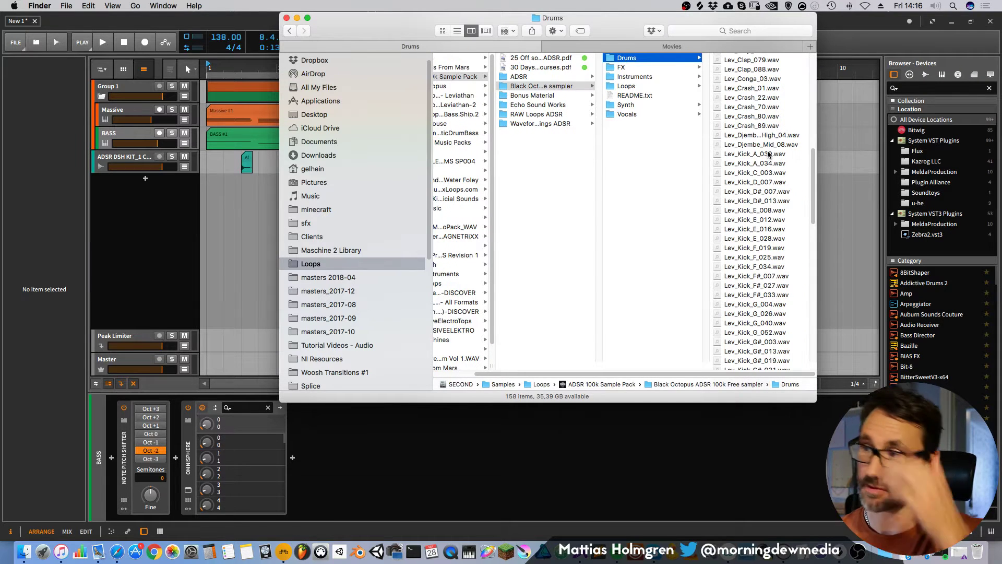
Preview Lev_Kick_G_040.wav and add it to a new Bitwig Studio track below the clap track at the start of bar 1.
scroll(769, 154, "down", 8)
left_click(754, 189)
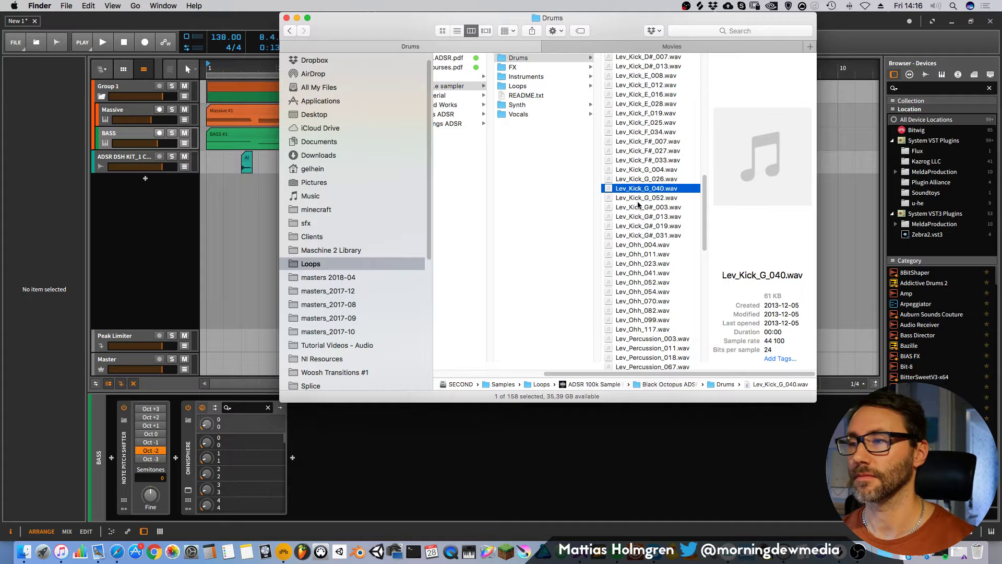
key("space")
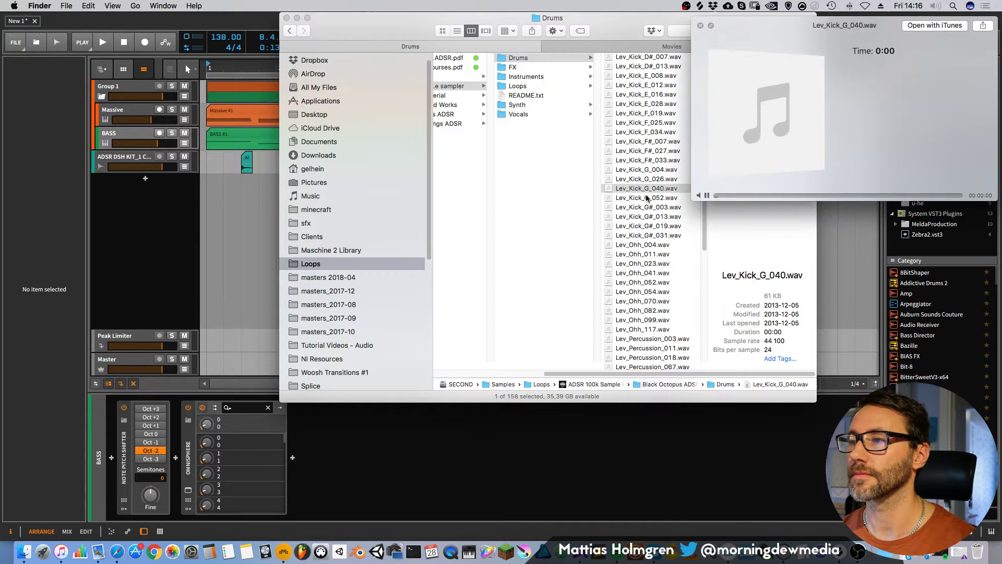
key("space")
left_click_drag(646, 188, 213, 189)
Play back the opening bar, and copy the kick clip to beat 4 of bar 1.
key("space")
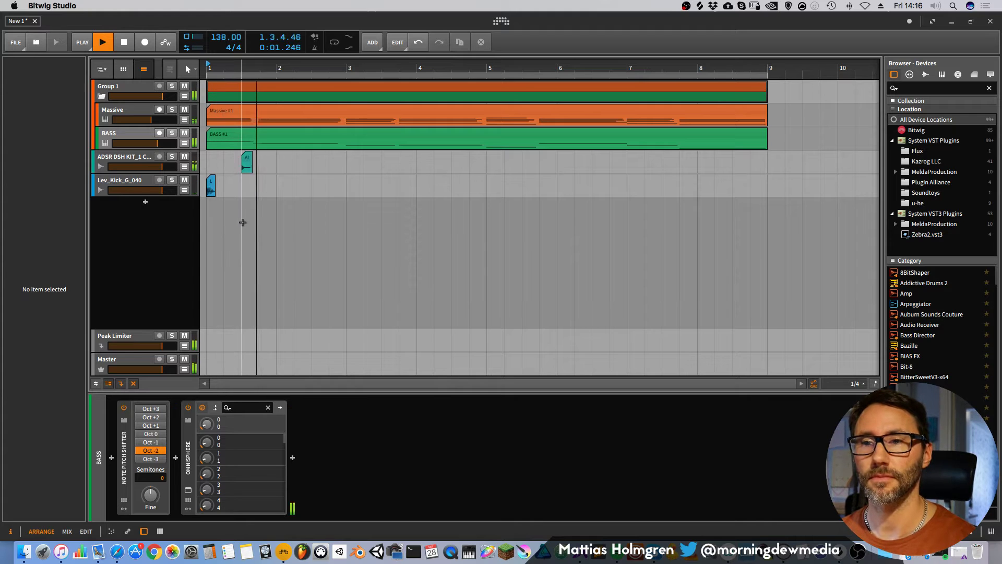
key("space")
left_click_drag(276, 68, 320, 112)
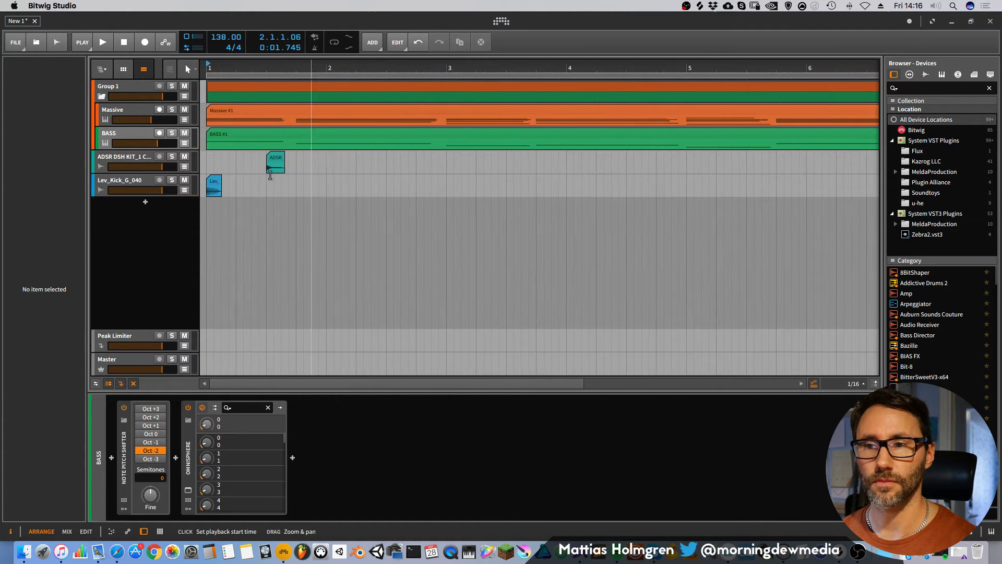
left_click_drag(209, 183, 301, 186)
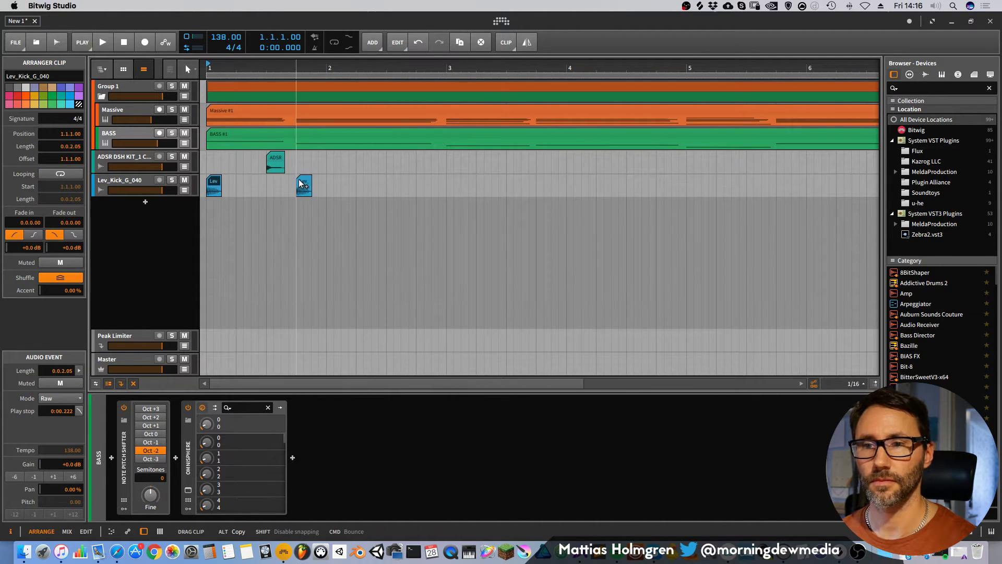
Move the clap and kick tracks together into Group 1 below BASS, and play back the arrangement.
left_click(114, 157)
left_click(124, 180, "shift")
left_click_drag(116, 156, 120, 149)
key("space")
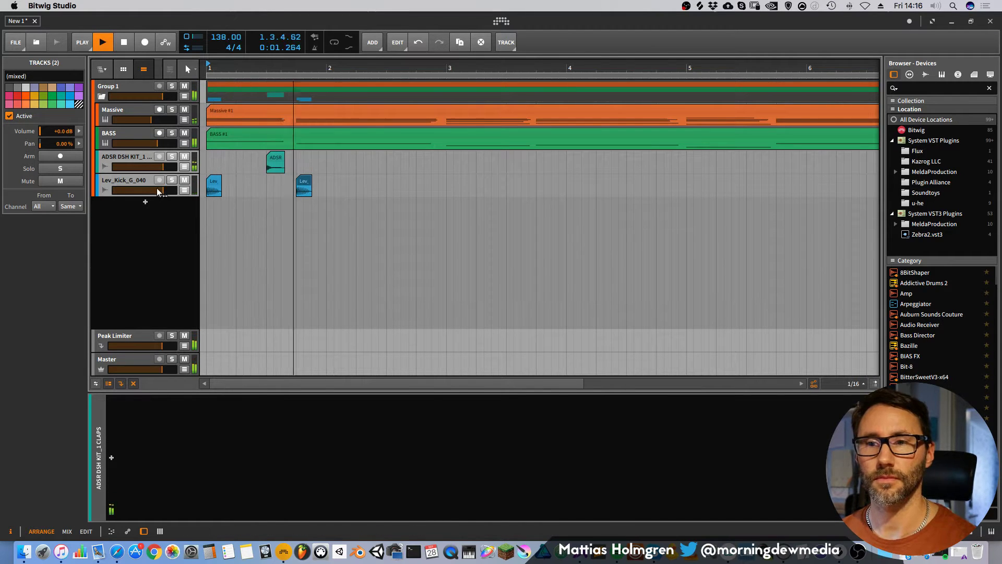
In the mixer, move Massive's Tool device before ValhallaRoom, copy it to the BASS, clap and kick tracks, and play back the result.
key("alt+2")
key("space")
left_click(198, 245)
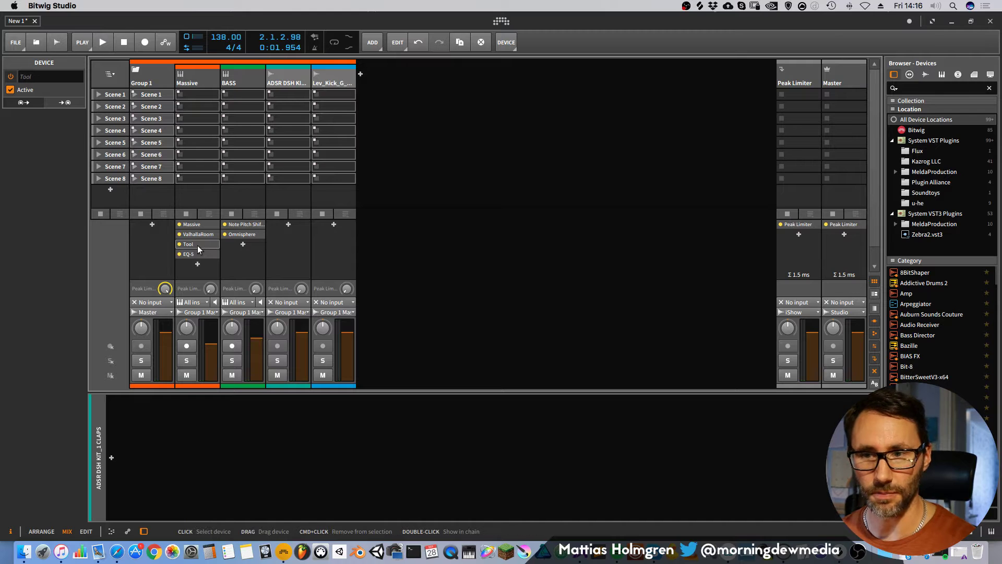
left_click_drag(198, 246, 200, 234)
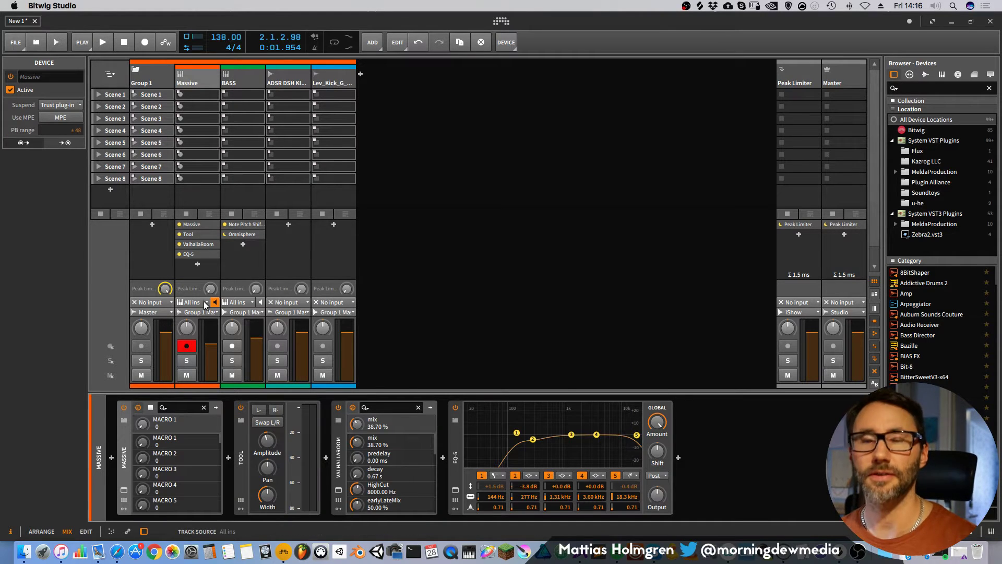
left_click_drag(195, 236, 320, 228)
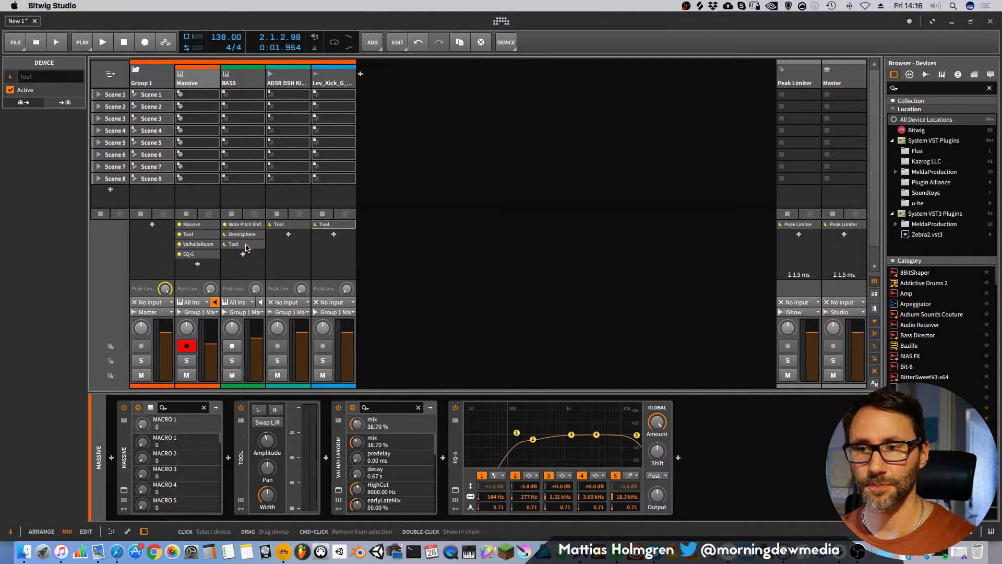
key("Tab")
key("space")
key("Tab")
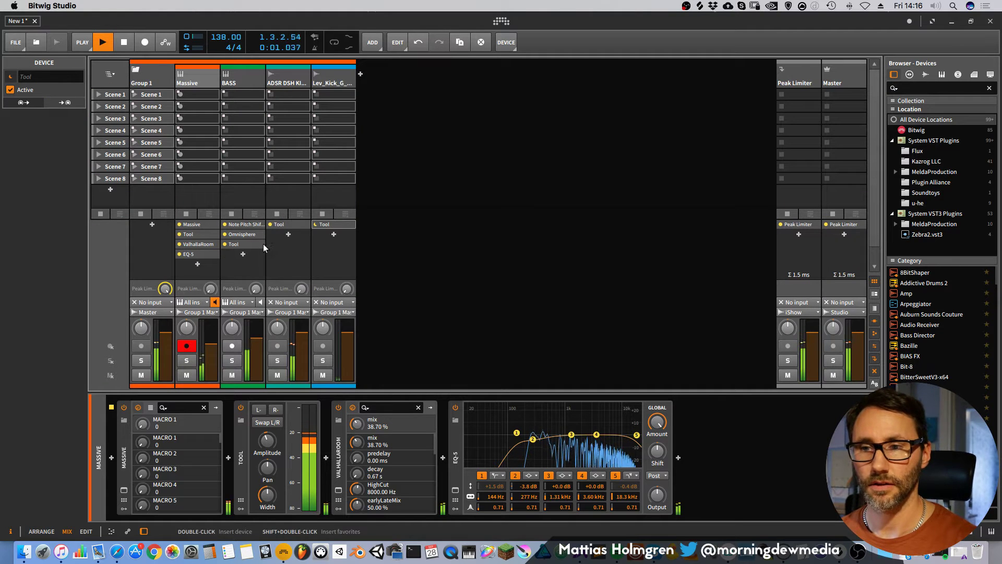
key("space")
Lower the Amplitude of the Tool device on the clap track and check the level during playback.
left_click(290, 225)
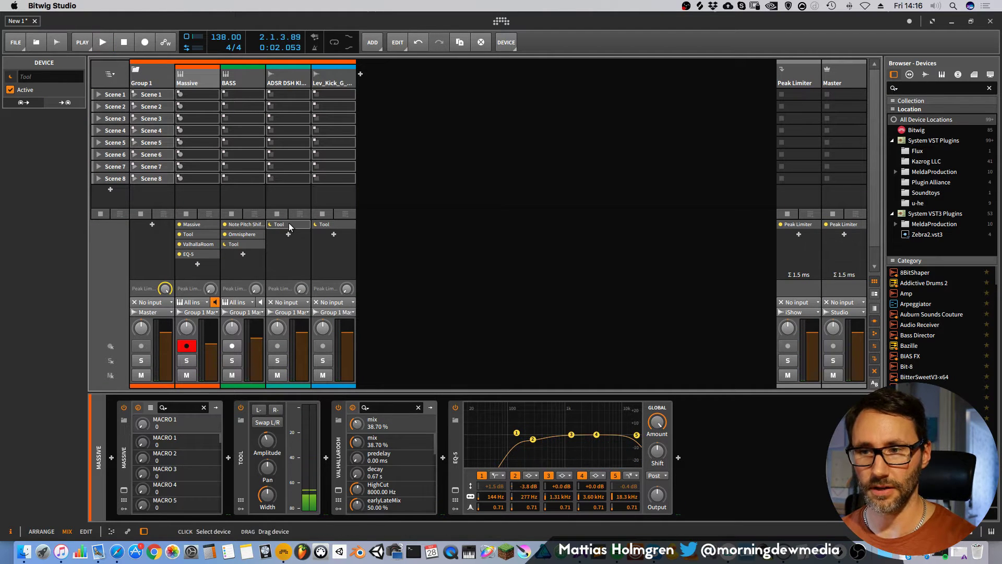
double_click(289, 224)
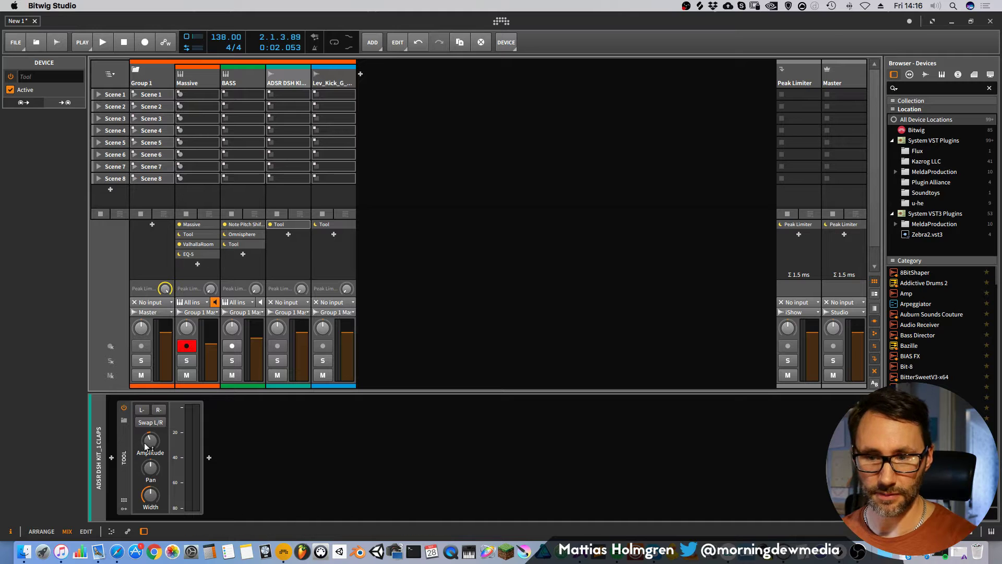
left_click_drag(151, 445, 151, 452)
key("space")
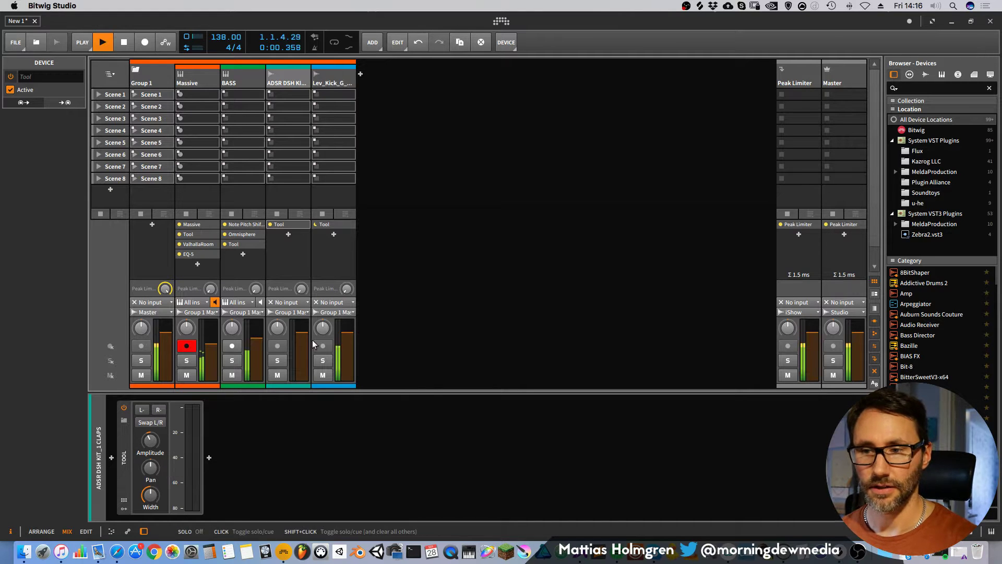
key("space")
key("space")
key("space")
Move the kick track above the clap track in the arrangement, and check the channel levels in the mixer during playback.
key("Tab")
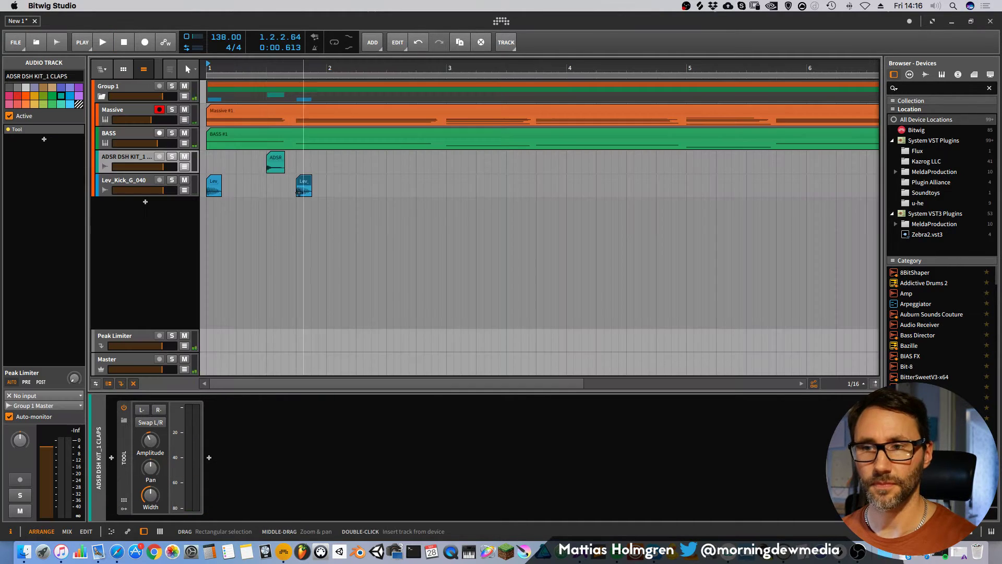
left_click_drag(119, 182, 148, 163)
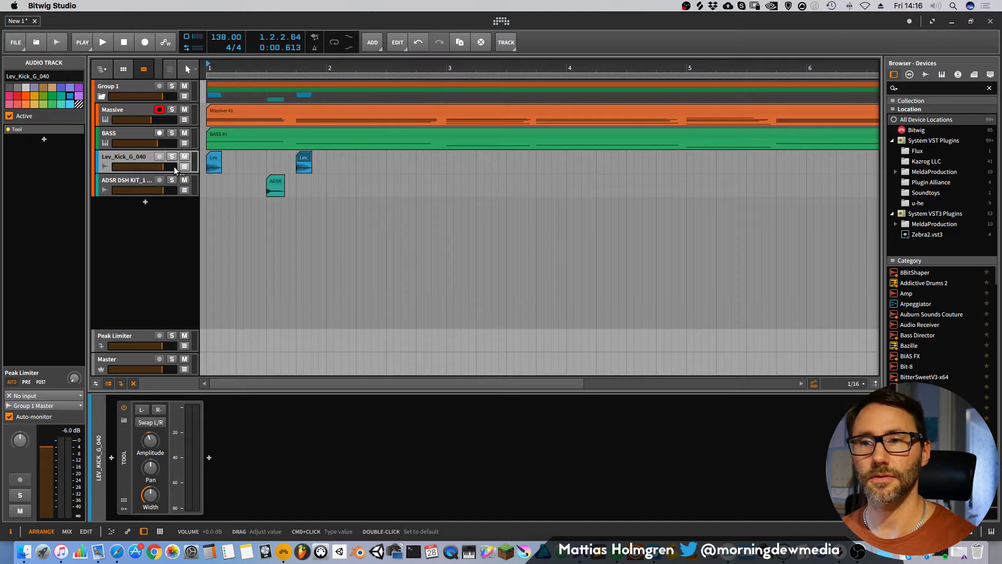
left_click_drag(410, 75, 382, 93)
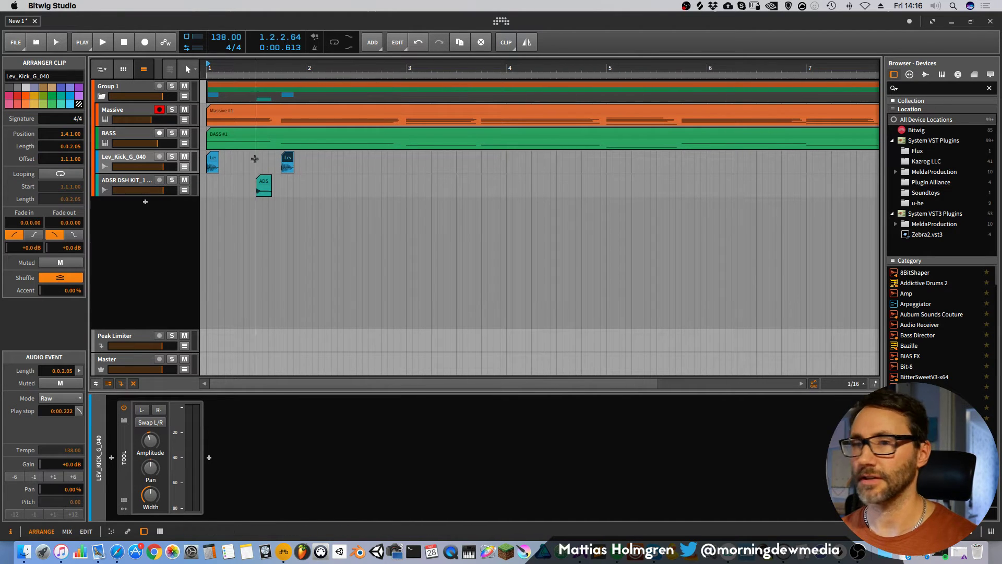
key("space")
key("alt+2")
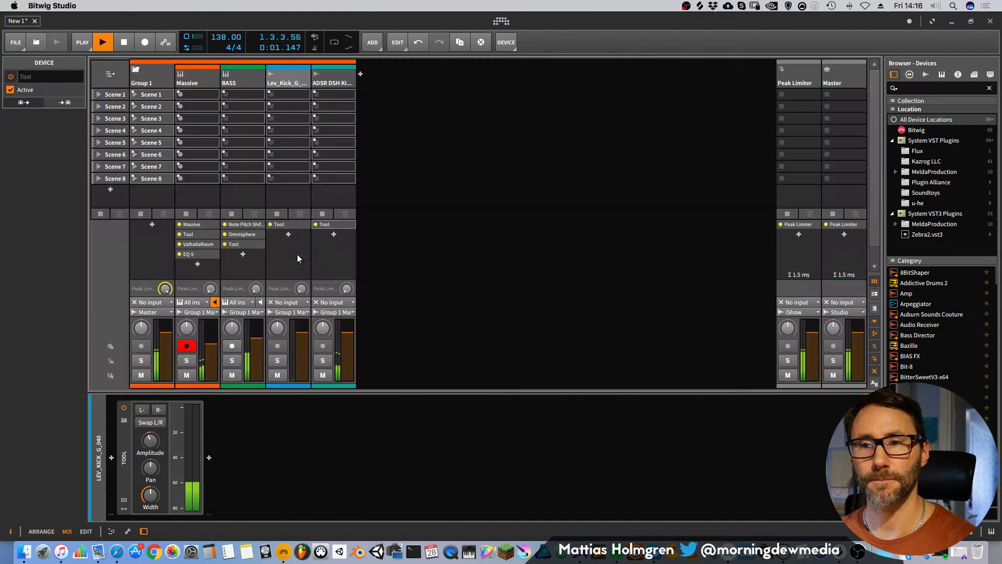
key("space")
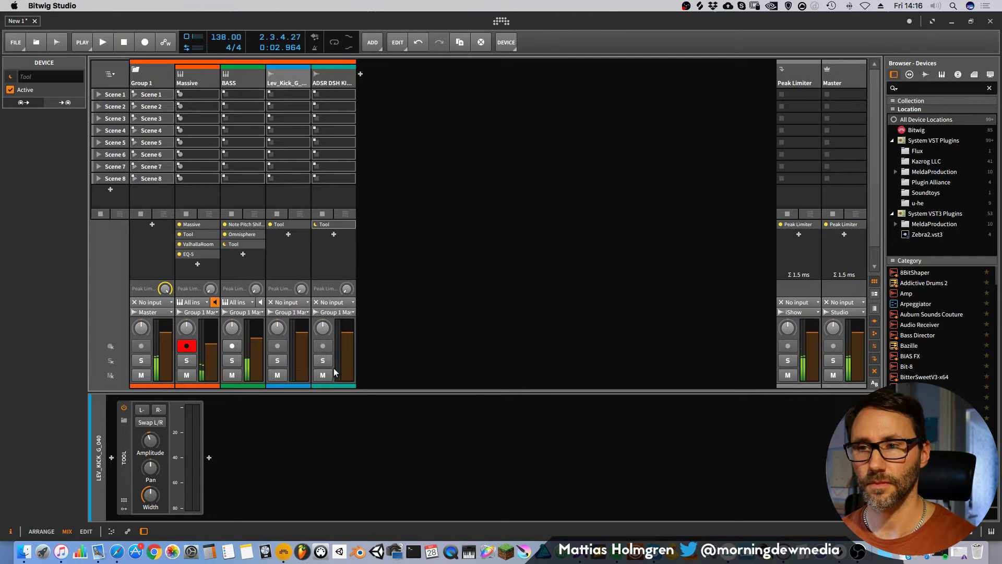
Copy the clap clip to beat 3 of bar 2 in the arrangement and play back the pattern.
key("alt+1")
key("space")
left_click_drag(263, 181, 365, 182)
key("space")
key("space")
left_click_drag(319, 65, 294, 76)
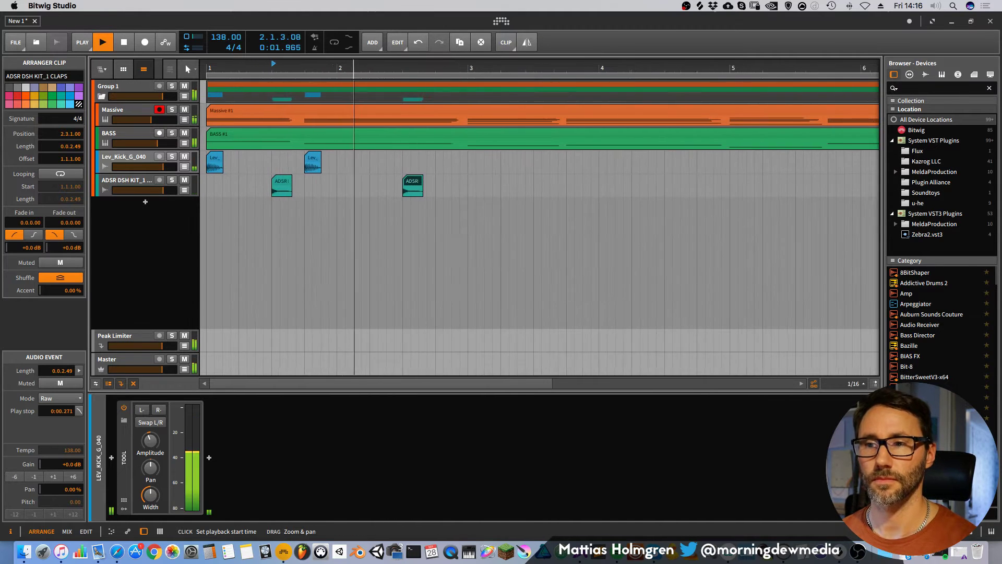
key("space")
Copy the beat 4 kick to half a beat before bar 2's clap and to the start of bar 2, and play back from bar 1.
left_click_drag(316, 159, 401, 161)
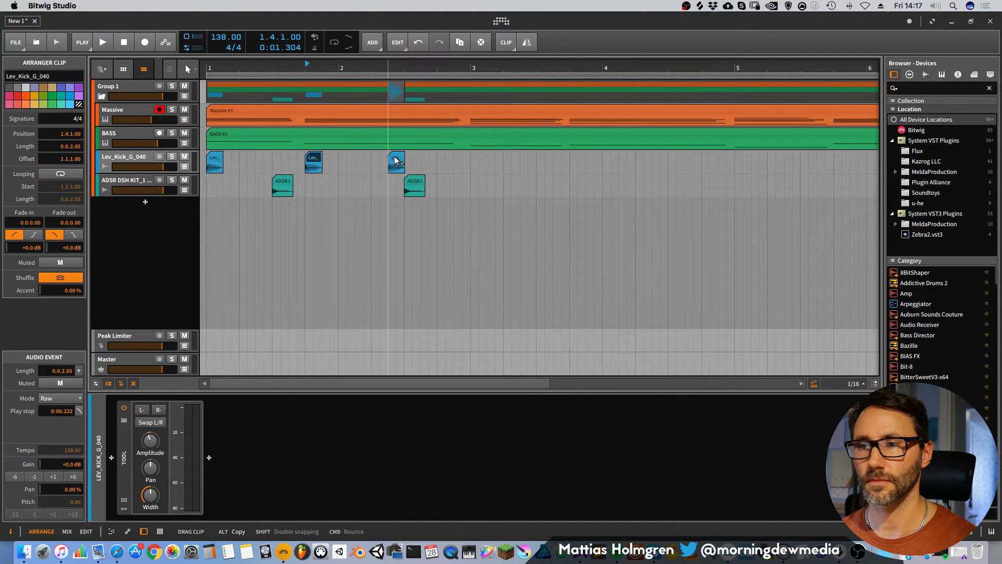
left_click_drag(318, 161, 354, 162)
left_click(209, 67)
key("space")
left_click_drag(321, 69, 322, 63)
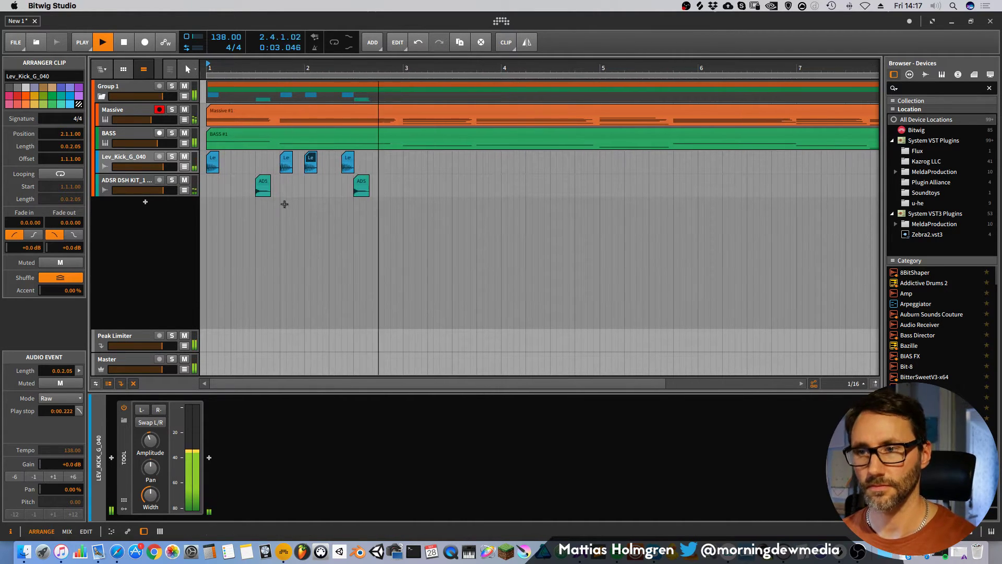
key("space")
Duplicate the kick and clap pattern spanning 1.1.1 to 2.4.1 directly after itself in the arrangement.
left_click_drag(383, 185, 208, 155)
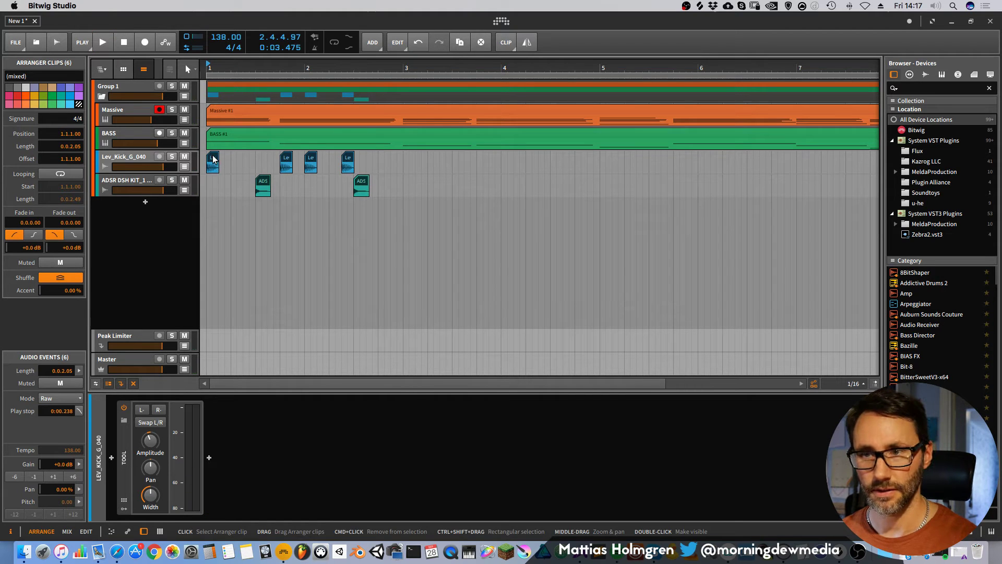
left_click_drag(402, 188, 221, 171)
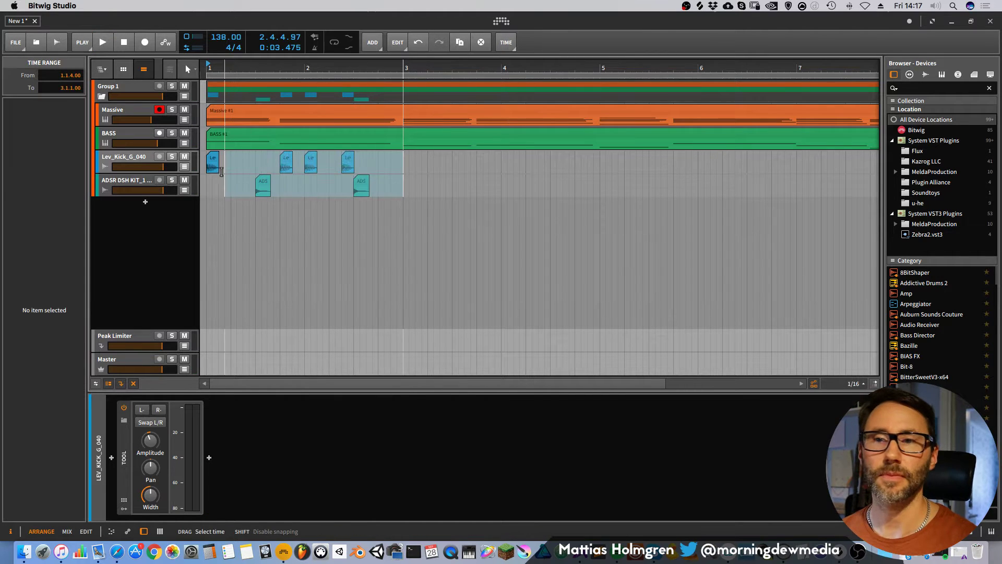
left_click(426, 190)
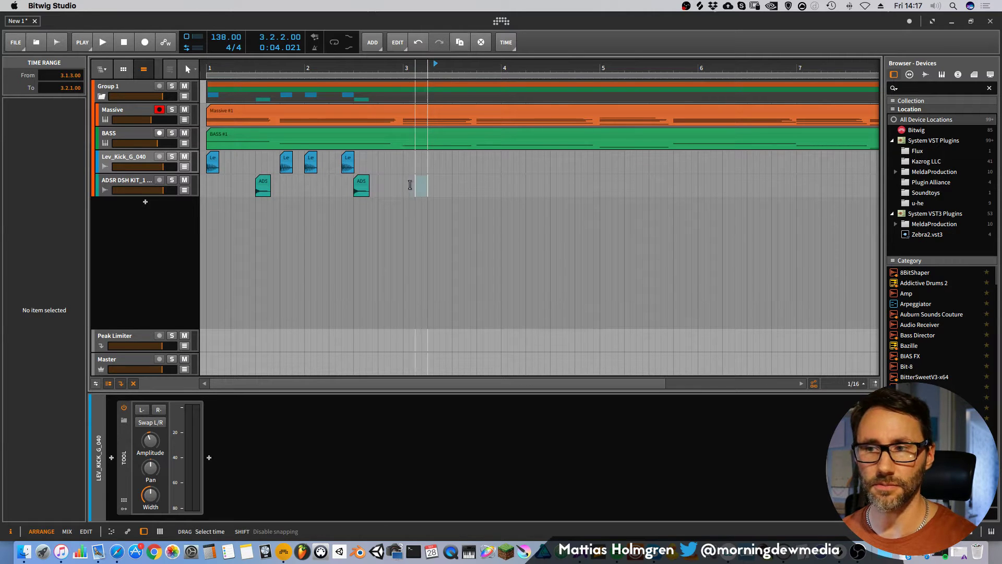
left_click_drag(400, 183, 197, 155)
left_click(381, 181)
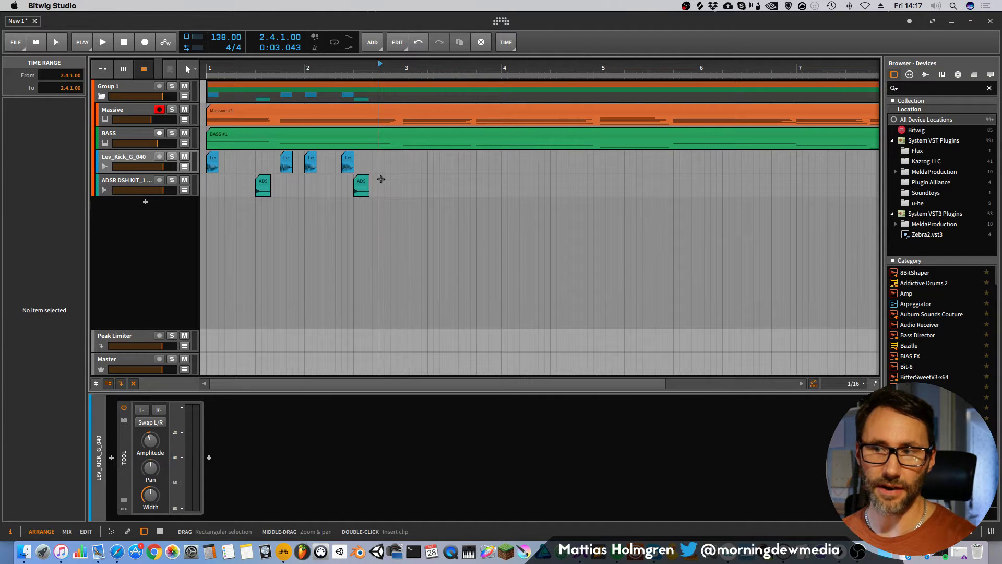
left_click_drag(377, 179, 206, 163)
left_click(378, 192)
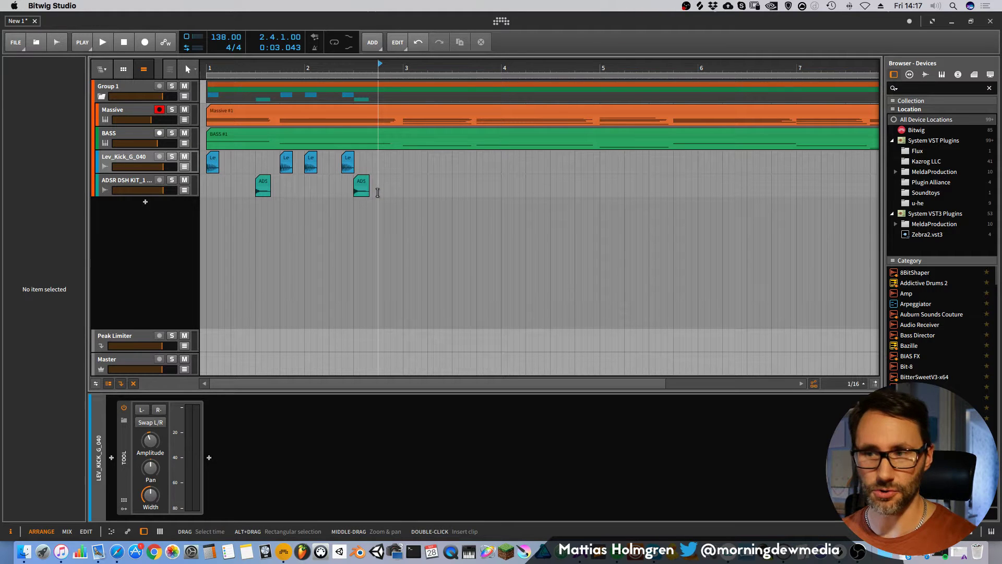
left_click_drag(378, 192, 202, 164)
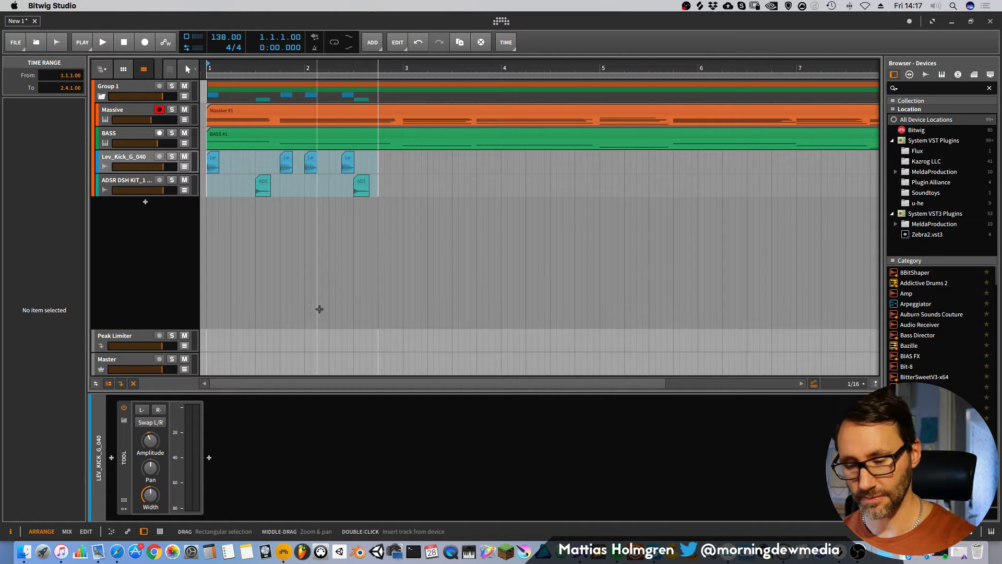
key("super+d")
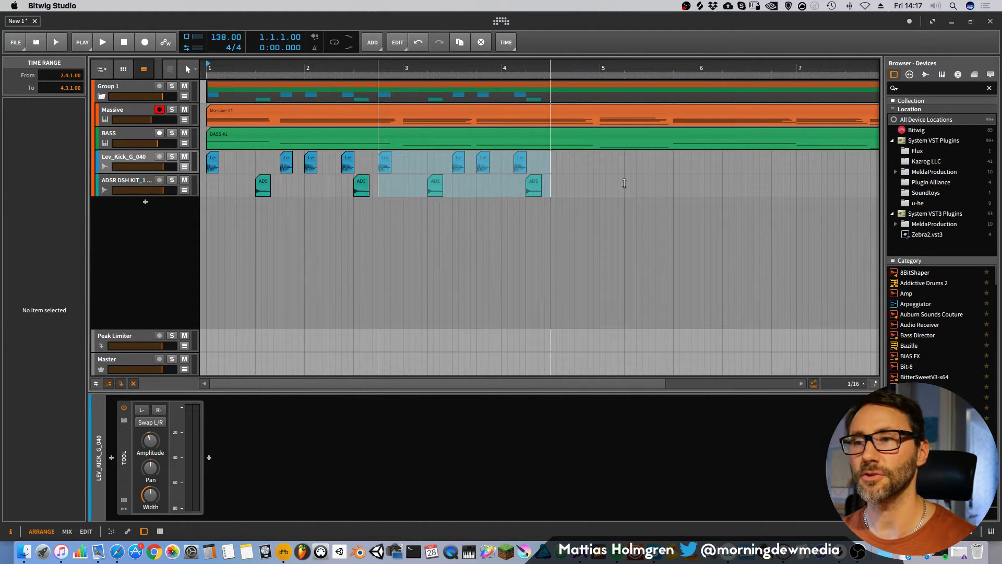
Set the kick track's Tool Amplitude to -9.0 dB and check the channel levels in the mixer during playback.
key("space")
left_click_drag(406, 73, 408, 51)
key("alt+2")
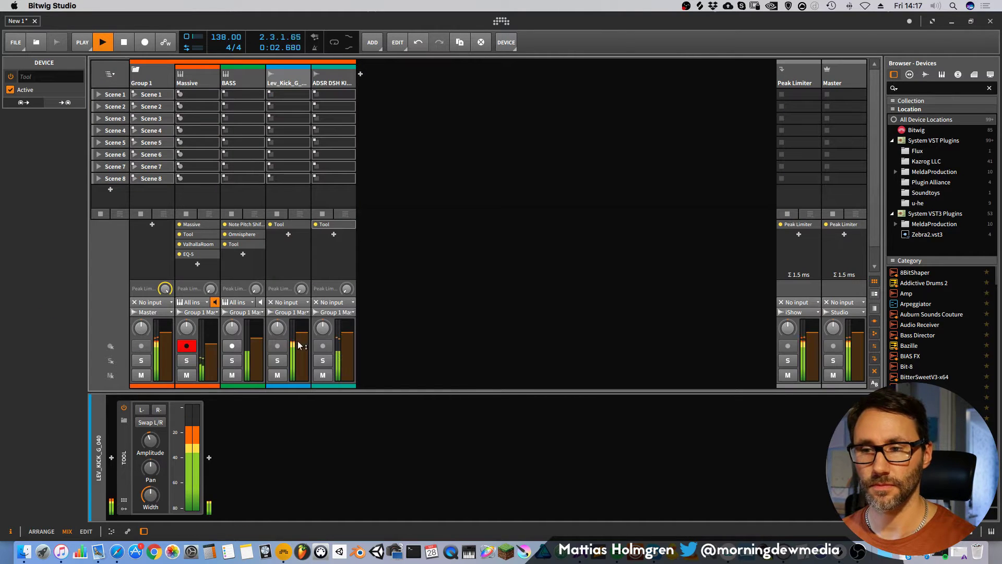
key("space")
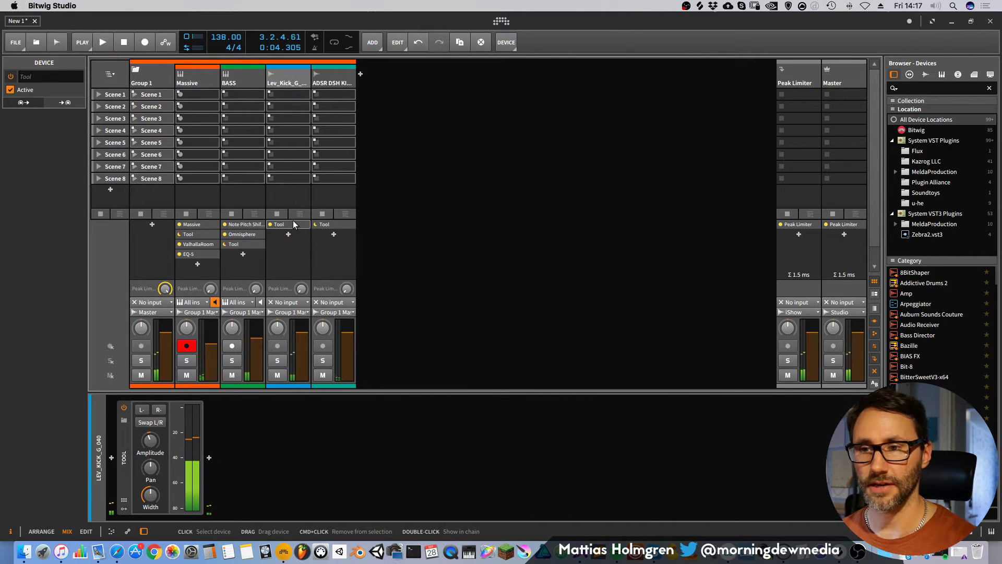
left_click_drag(151, 442, 151, 450)
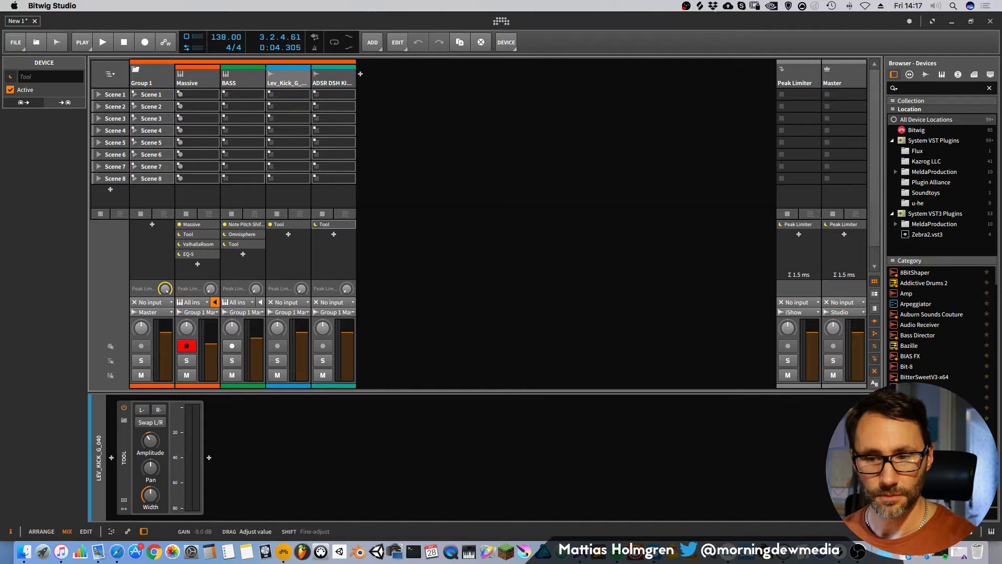
key("space")
key("alt+1")
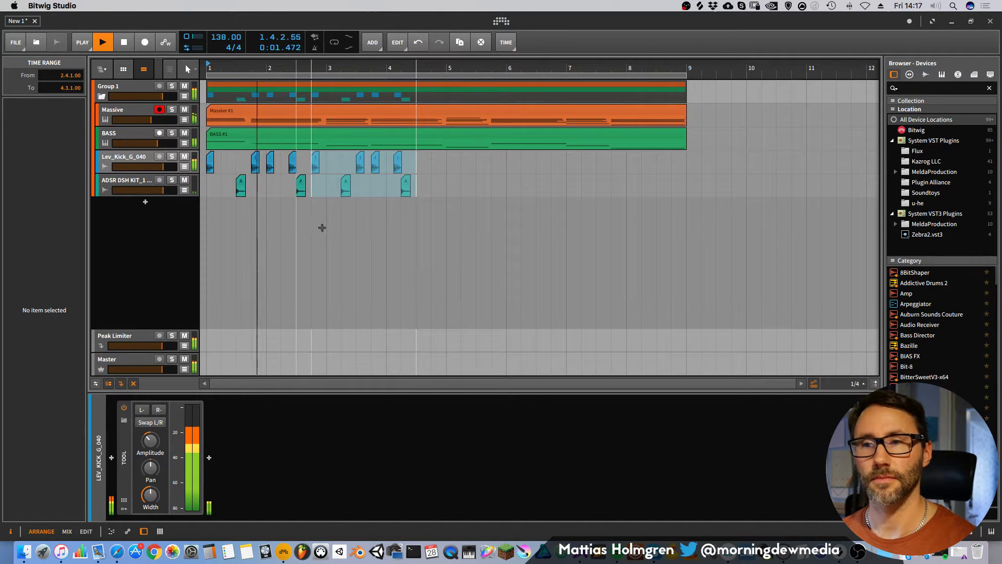
key("alt+2")
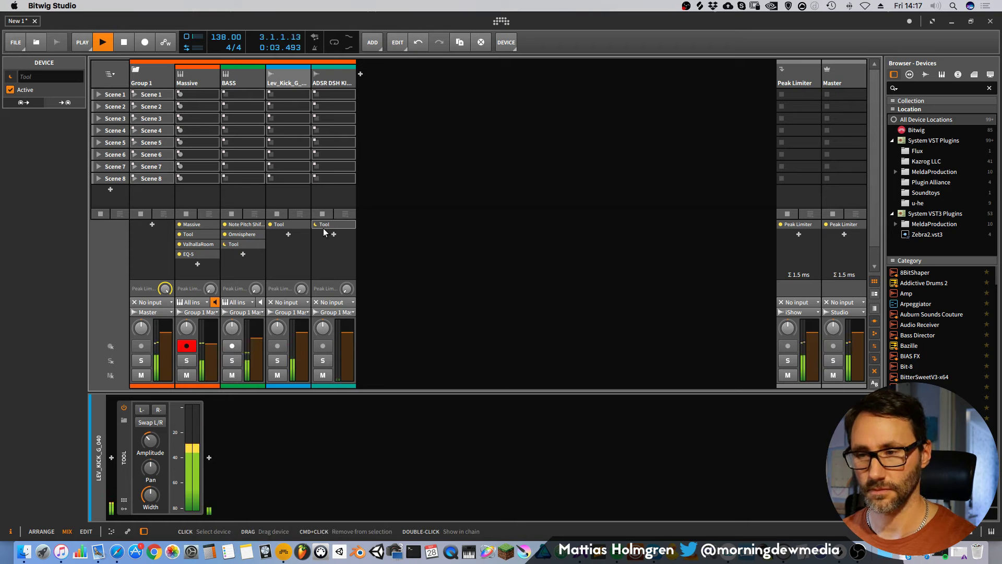
key("alt+1")
key("alt+2")
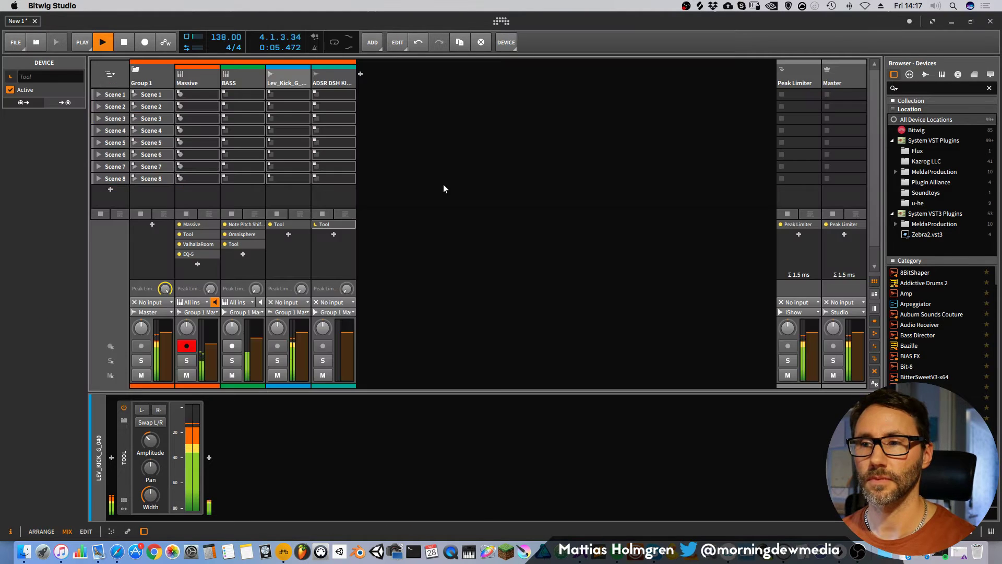
key("alt+1")
key("space")
Move the duplicated kick and clap clips so they start at bar 3, and play the pattern back from bar 1.
left_click_drag(421, 180, 316, 159)
left_click_drag(315, 158, 331, 158)
left_click_drag(357, 68, 408, 87)
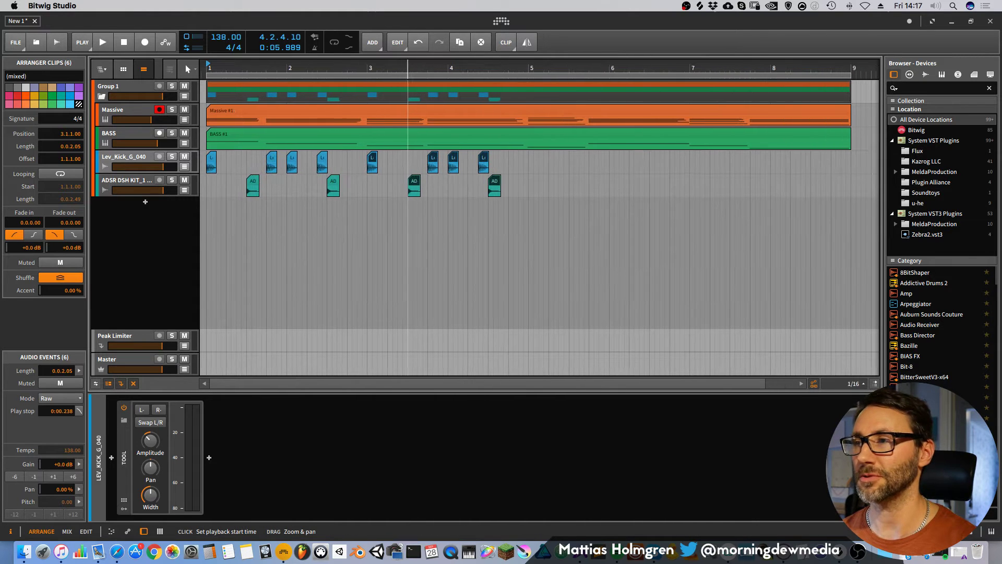
key("space")
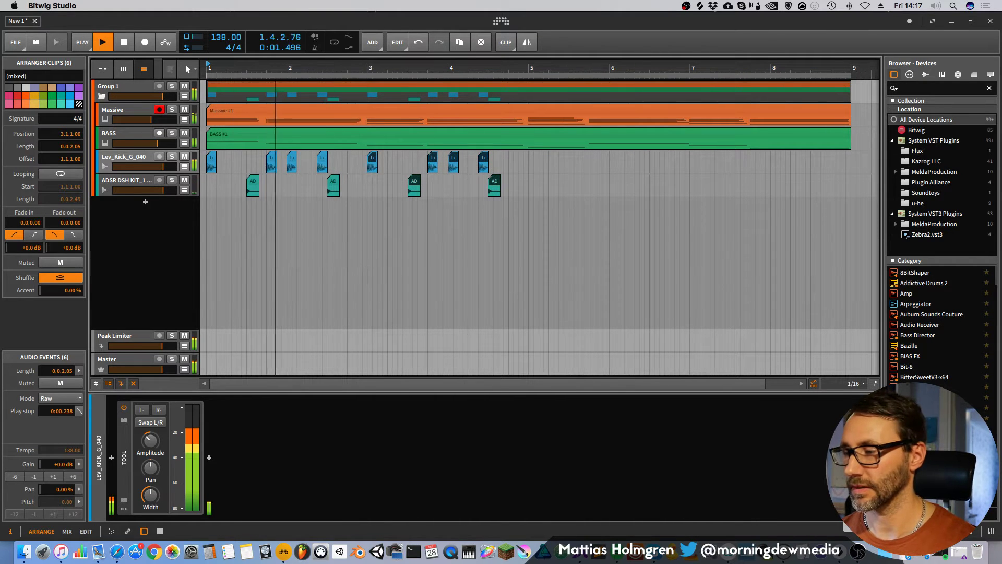
key("space")
key("space")
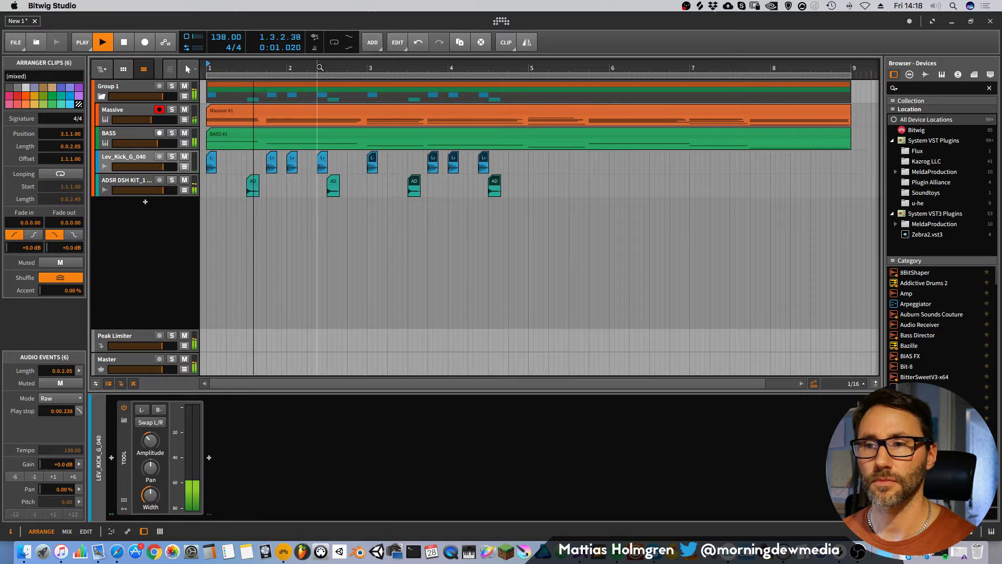
left_click_drag(320, 67, 345, 69)
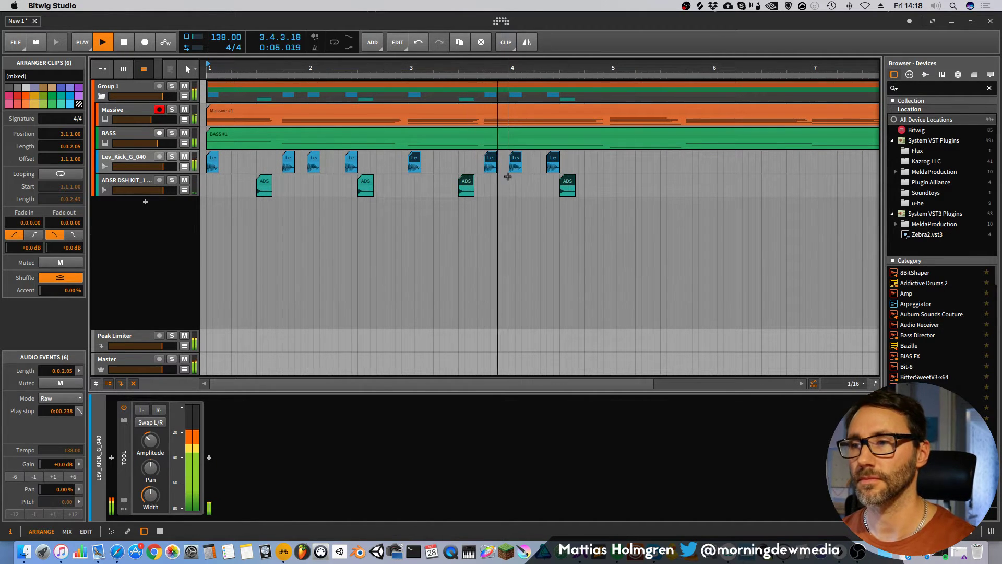
Copy the last kick clip in bar 4 to 4.3.3, half a beat after the clap, and play back the pattern.
left_click(511, 211)
left_click_drag(556, 159, 584, 160)
key("space")
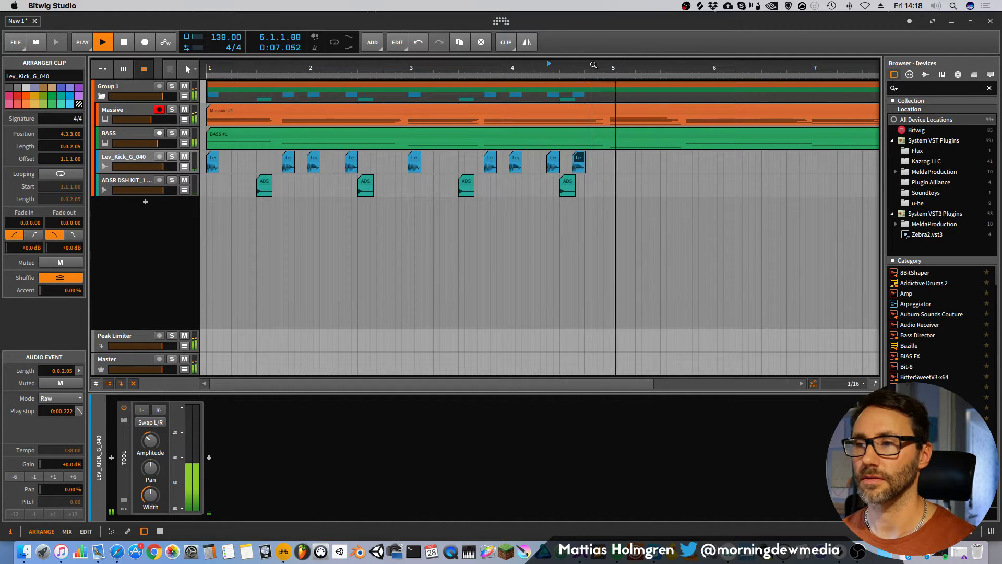
key("space")
left_click(212, 68)
left_click(206, 68)
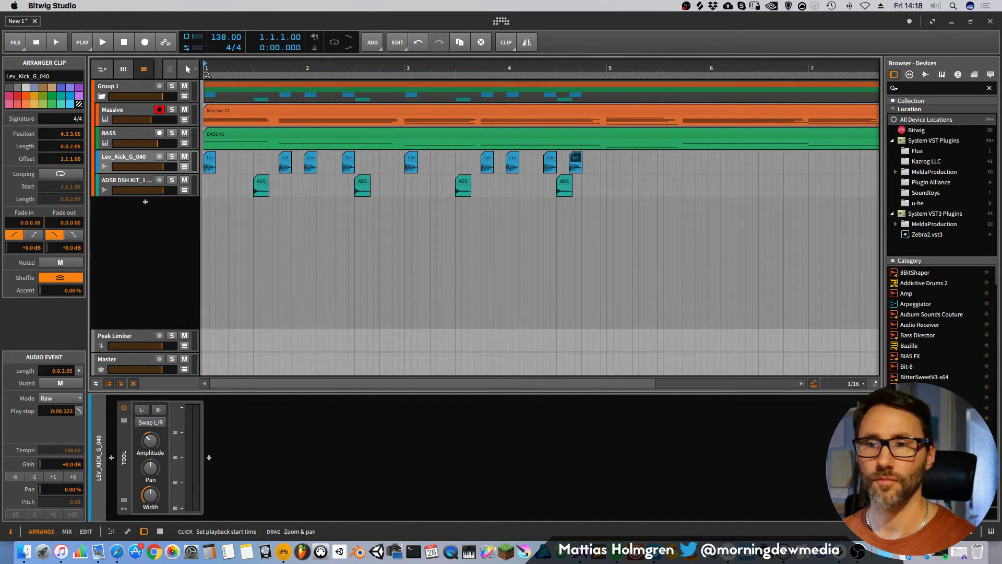
key("space")
mouse_move(321, 71)
left_mouse_down()
mouse_move(273, 67)
mouse_move(315, 71)
left_mouse_up()
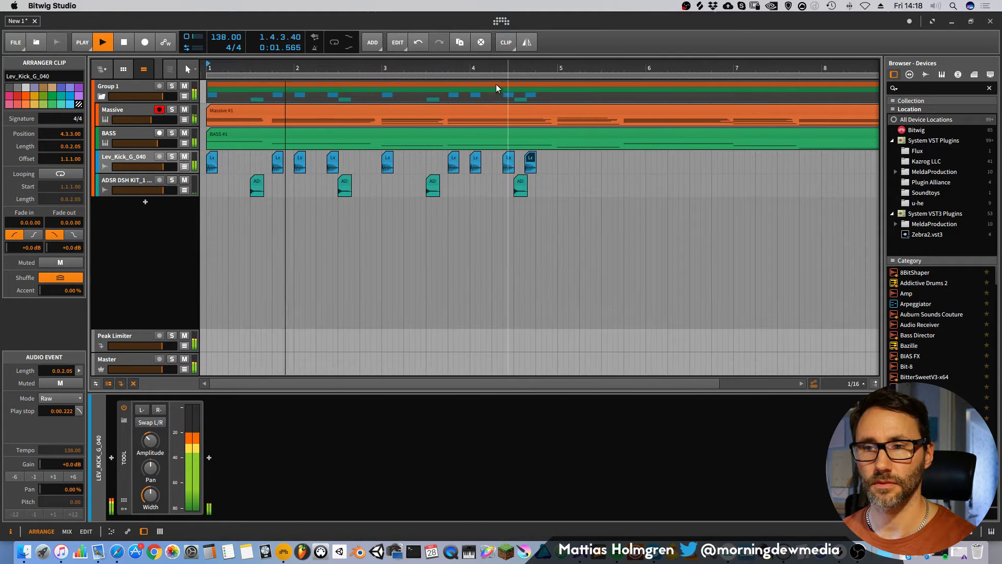
Switch to Finder and browse the Drums sample folder, previewing Lev_Percussion_100.wav and Lev_Percussion_098.wav.
left_click(24, 554)
scroll(648, 225, "down", 6)
left_click(656, 229)
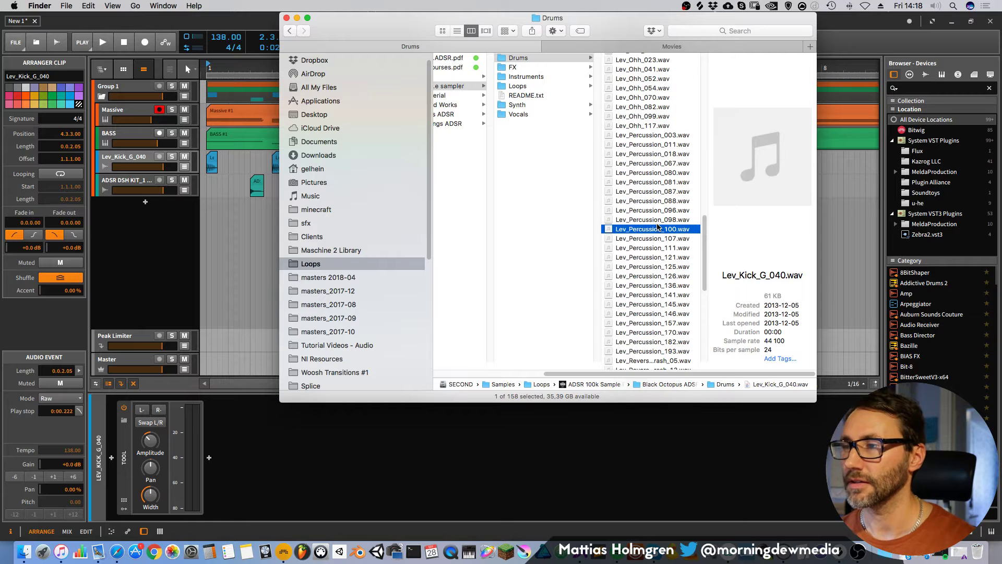
key("space")
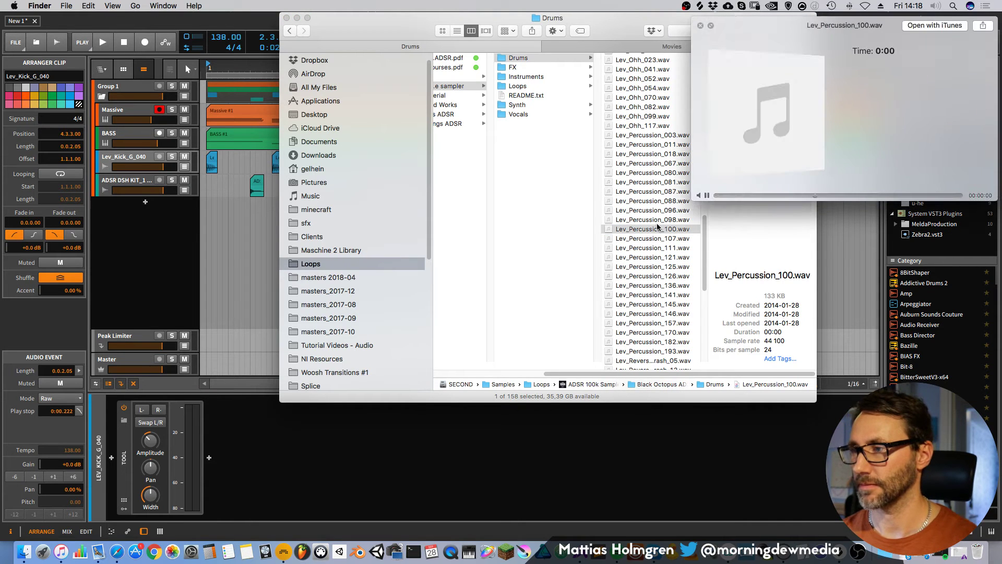
left_click(651, 220)
scroll(650, 219, "down", 4)
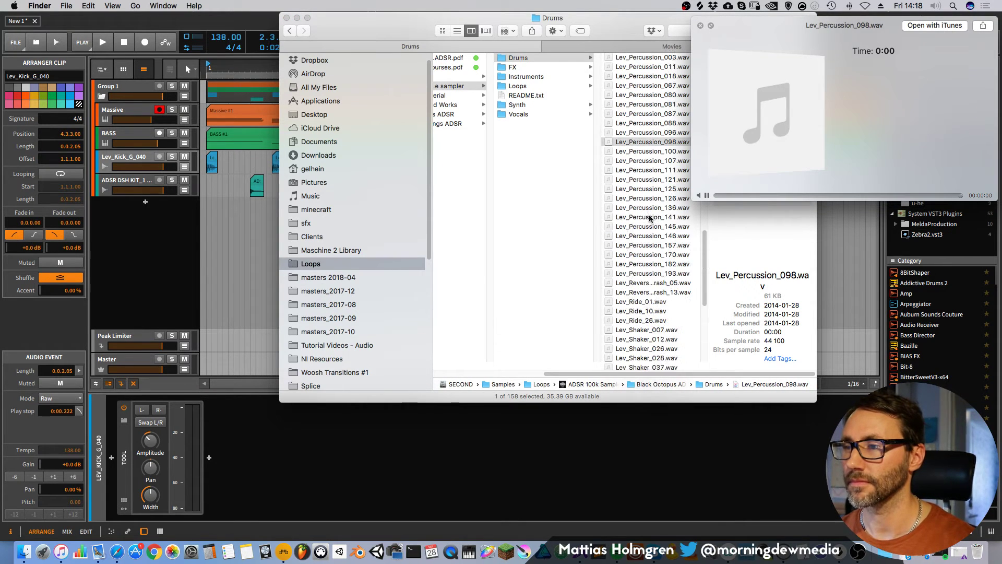
scroll(650, 218, "down", 4)
scroll(657, 344, "down", 6)
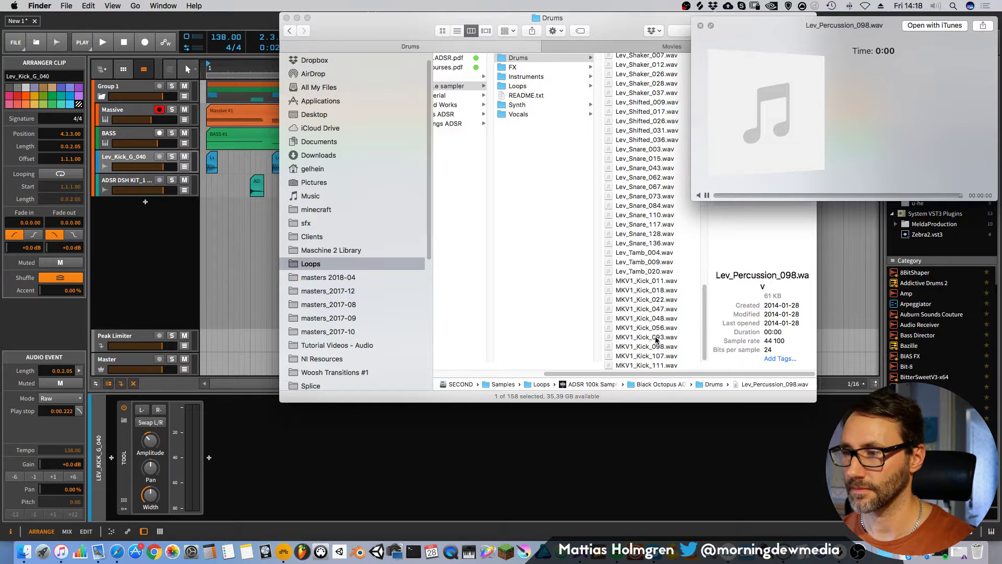
scroll(622, 120, "up", 15)
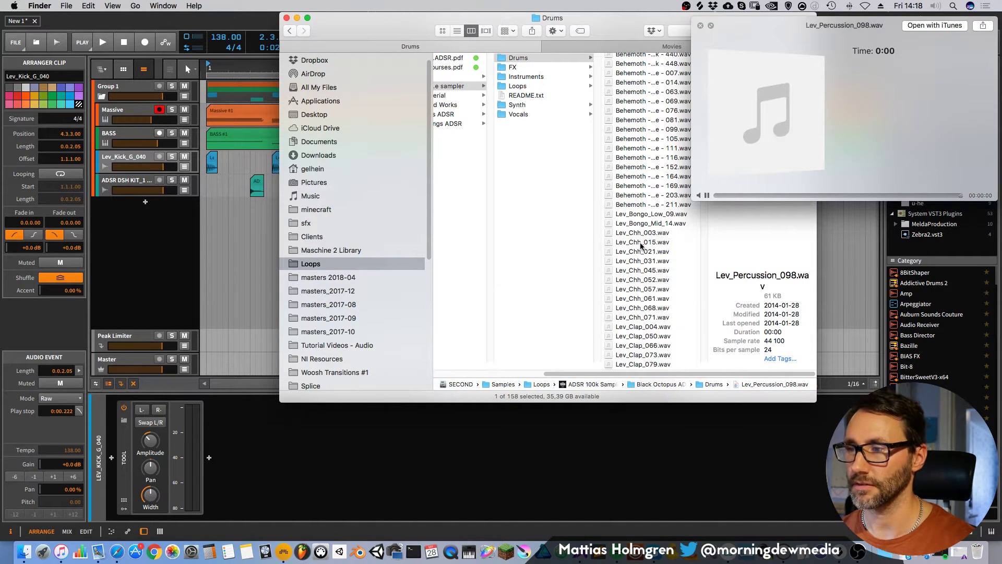
Audition the Lev_Chh hi-hat samples and add Lev_Chh_057.wav to a new Bitwig Studio track at the start of bar 1.
left_click(641, 244)
left_click(661, 263)
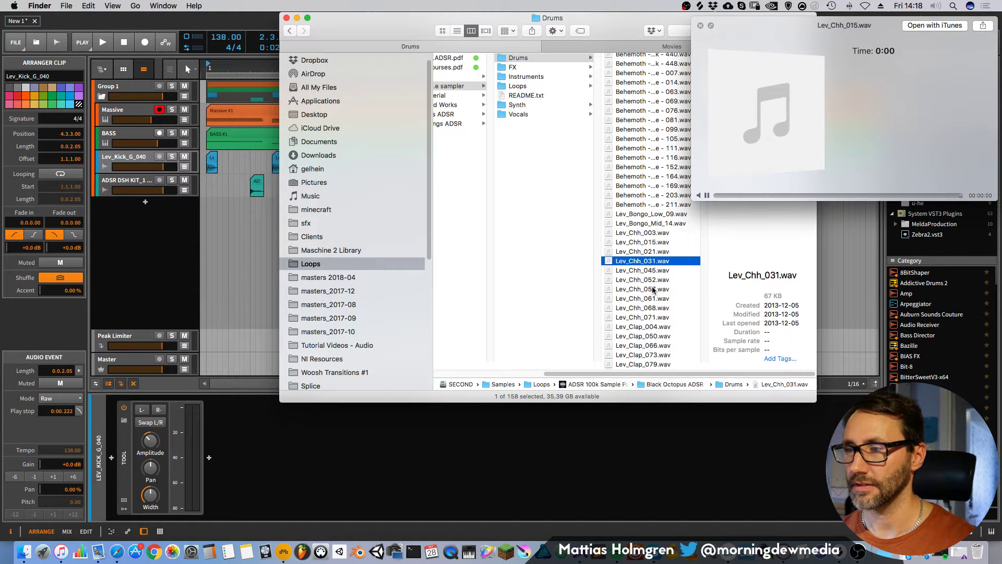
left_click(643, 289)
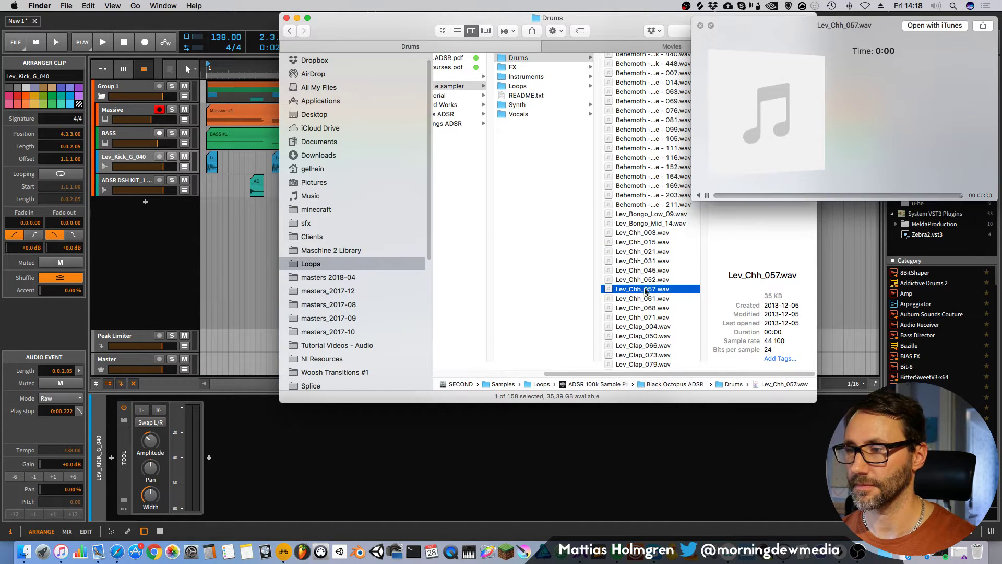
left_click_drag(259, 271, 208, 209)
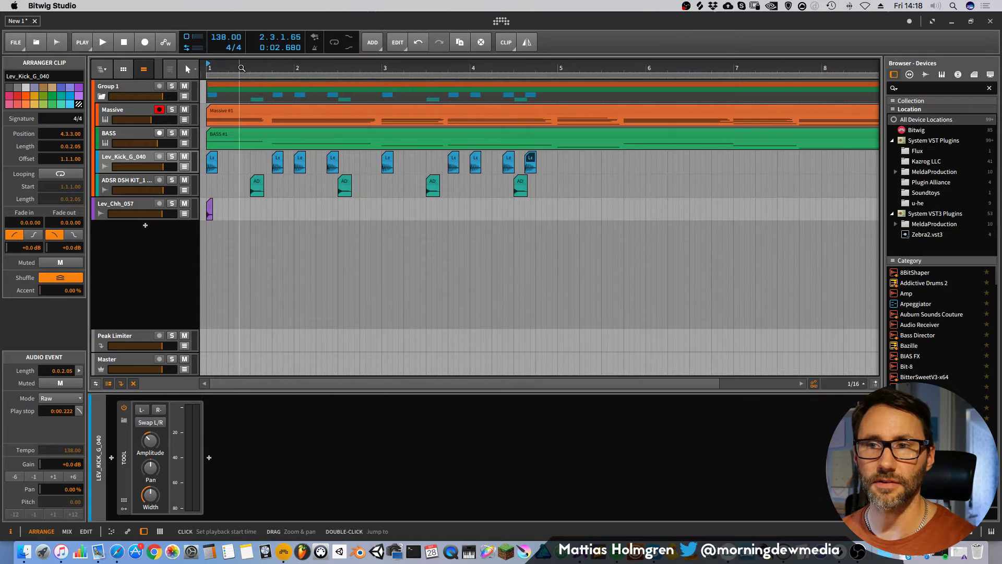
Play back the added hi-hat briefly and move the Lev_Chh_057 track into Group 1 below the clap track.
left_click_drag(240, 68, 360, 126)
key("space")
key("space")
left_click(225, 203)
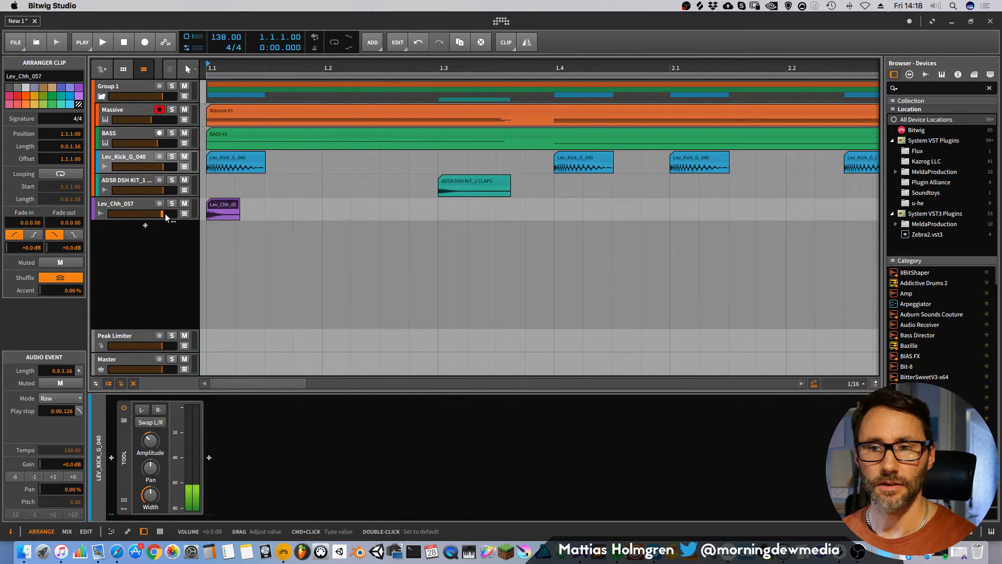
left_click_drag(138, 205, 138, 196)
left_click(214, 204)
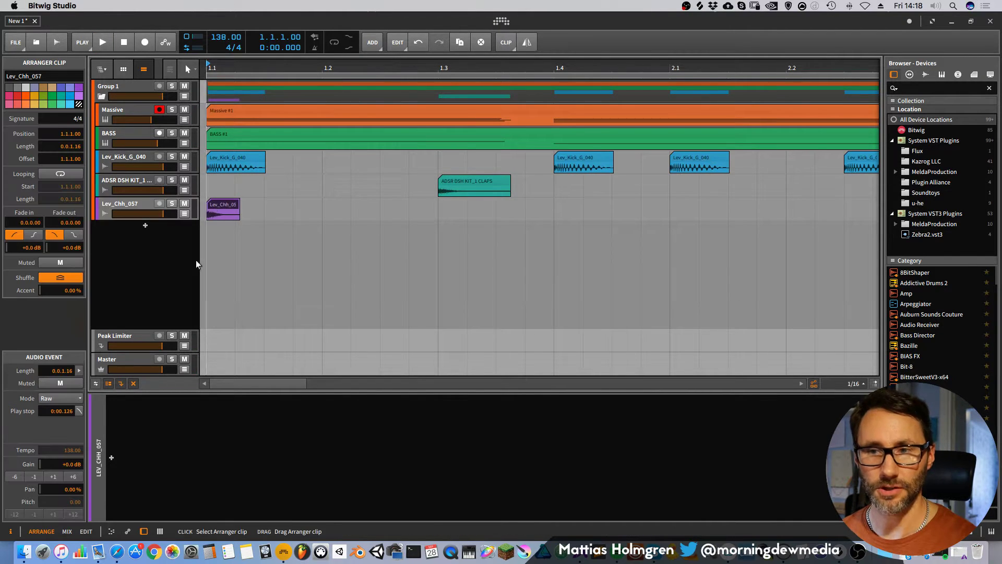
Add a Tool device to the Lev_Chh_057 track, adjust its Amplitude, and play back the arrangement.
key("alt+2")
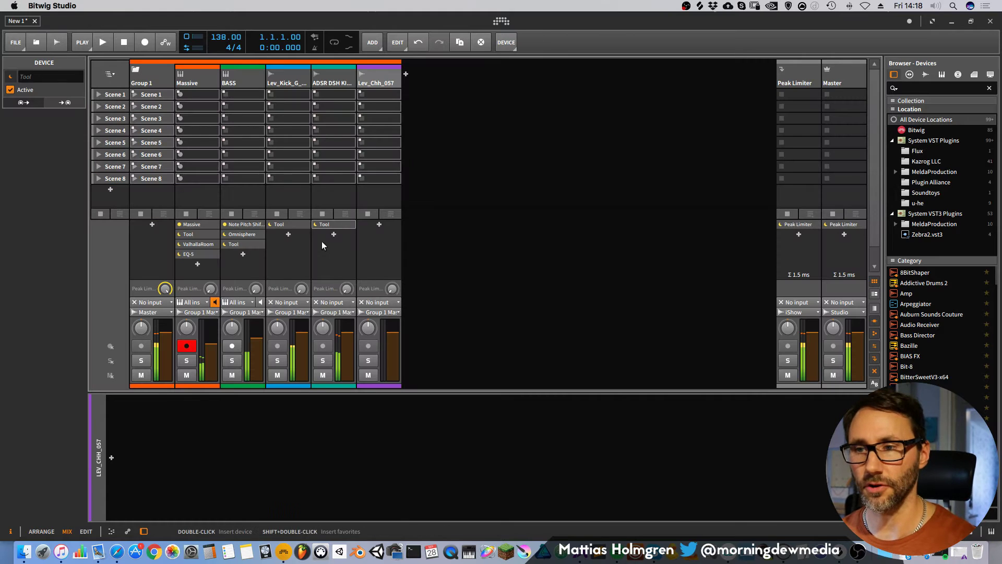
left_click_drag(373, 228, 382, 229)
left_click_drag(151, 441, 170, 439)
key("alt+1")
key("space")
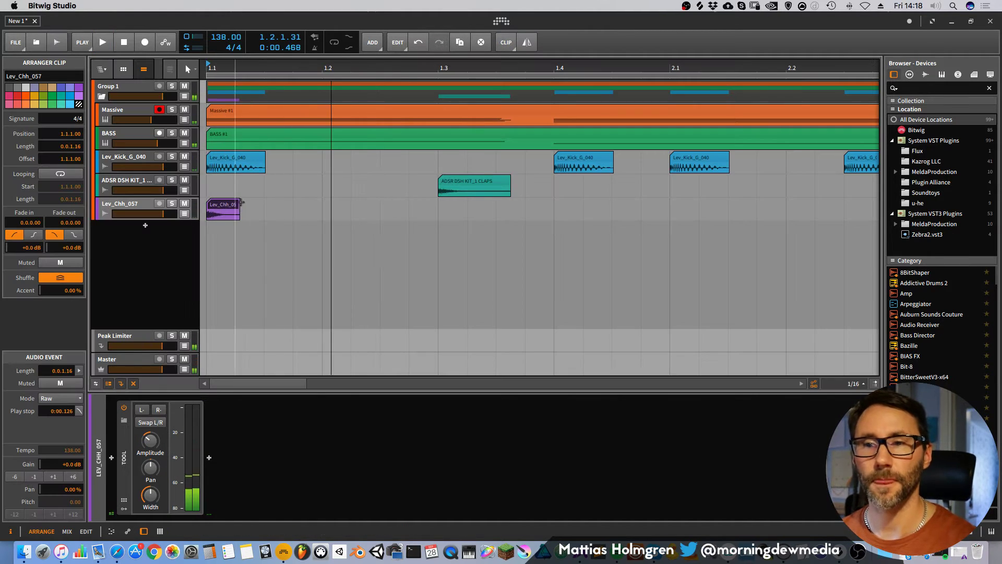
Copy the hi-hat clip from the start of bar 1 to 1.1.3 and select the copy.
left_click(226, 193)
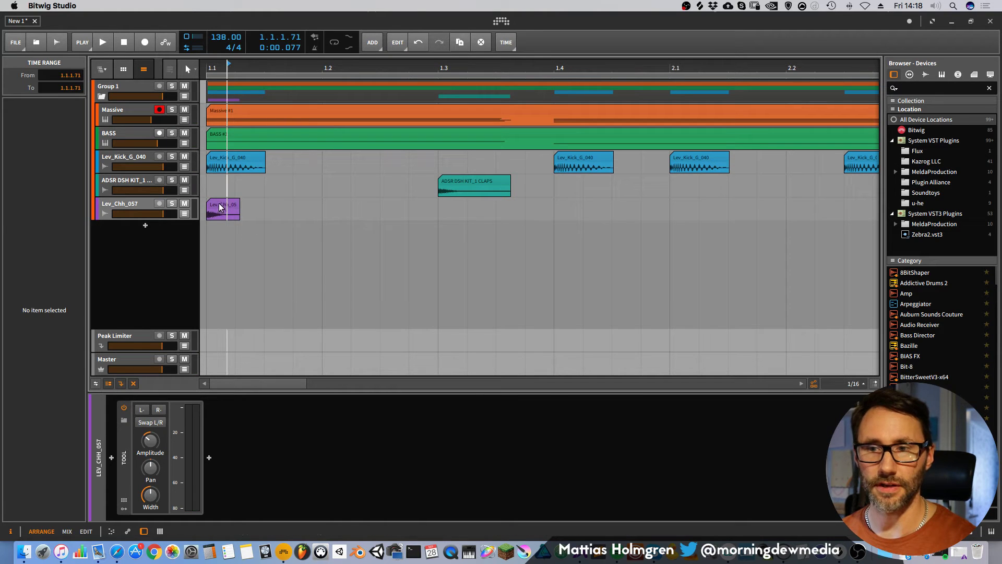
left_click_drag(221, 204, 275, 205)
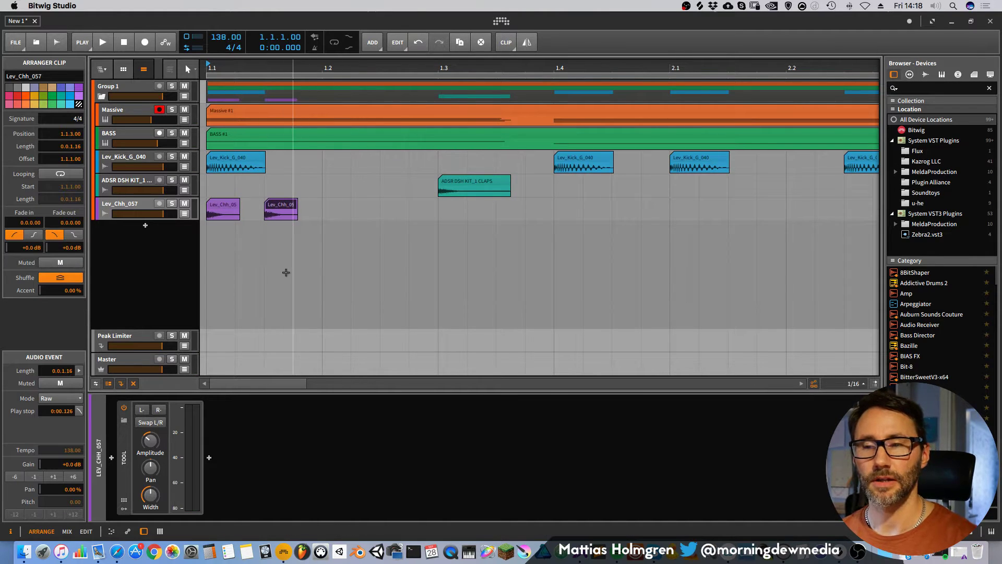
left_click(280, 204)
left_click(276, 204)
left_click(273, 203)
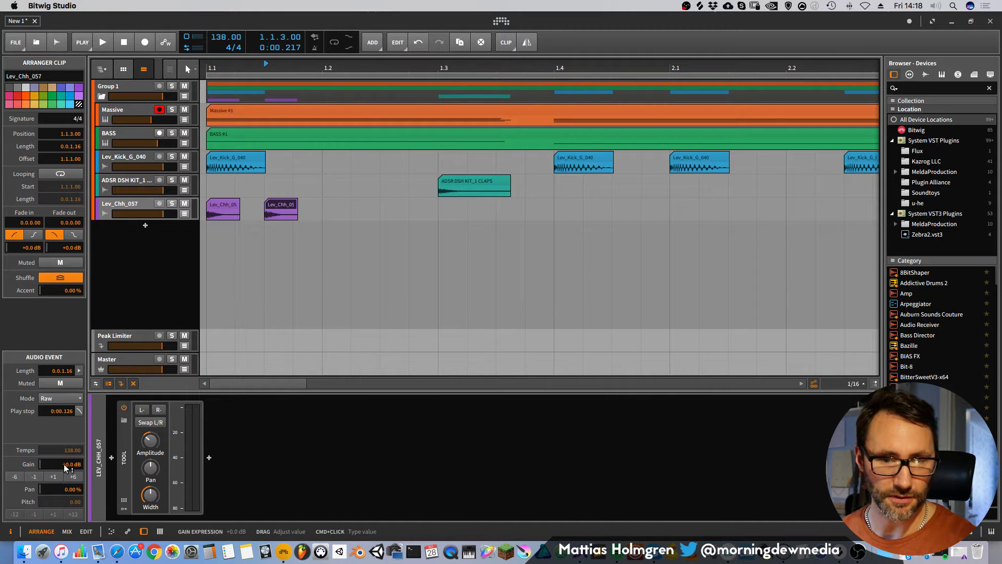
Lower the gain of the copied hi-hat clip at 1.1.3 to -7.5 dB and play back from bar 1.
mouse_move(63, 464)
left_mouse_down()
mouse_move(64, 499)
mouse_move(65, 467)
left_mouse_up()
key("space")
key("space")
left_click(208, 67)
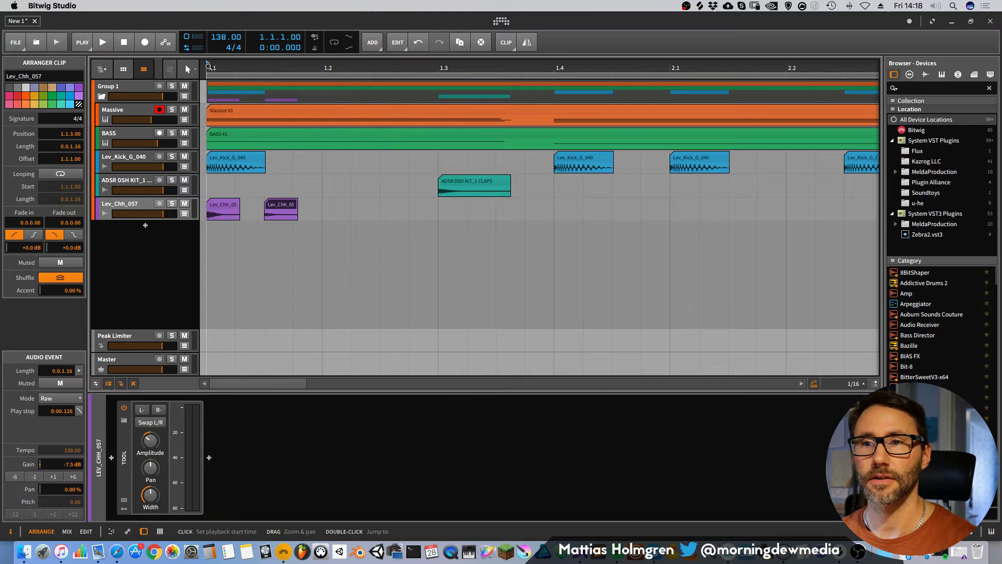
key("space")
Consolidate the two hi-hat clips on the Lev_Chh_057 track into one clip and extend its end to beat 1.2.
left_click_drag(321, 200, 190, 204)
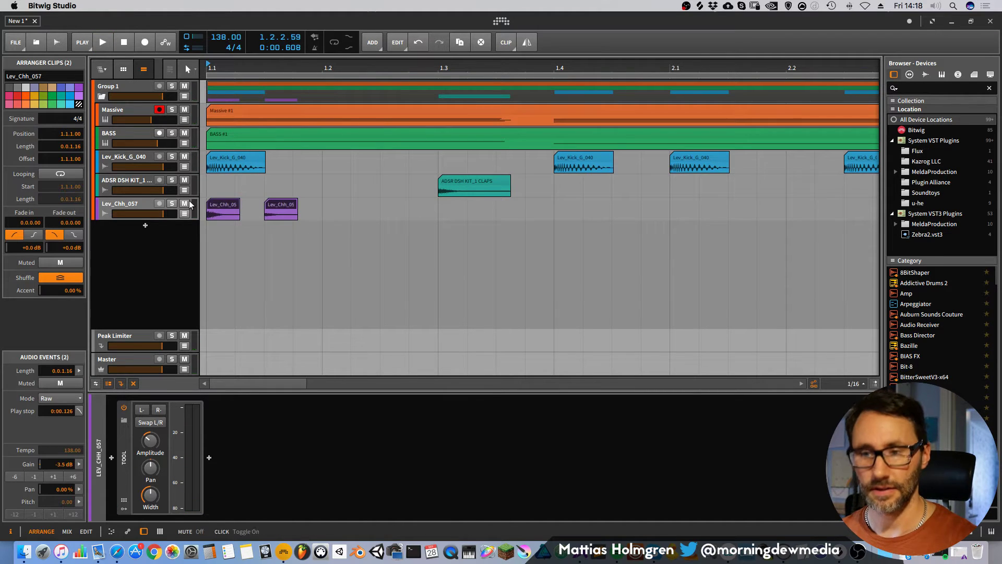
key("super+j")
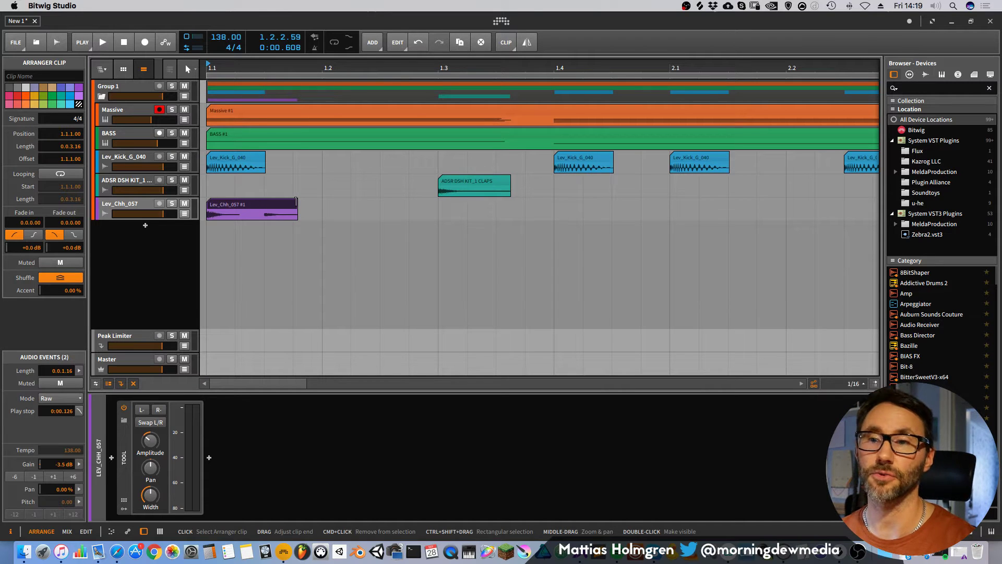
left_click_drag(296, 201, 322, 205)
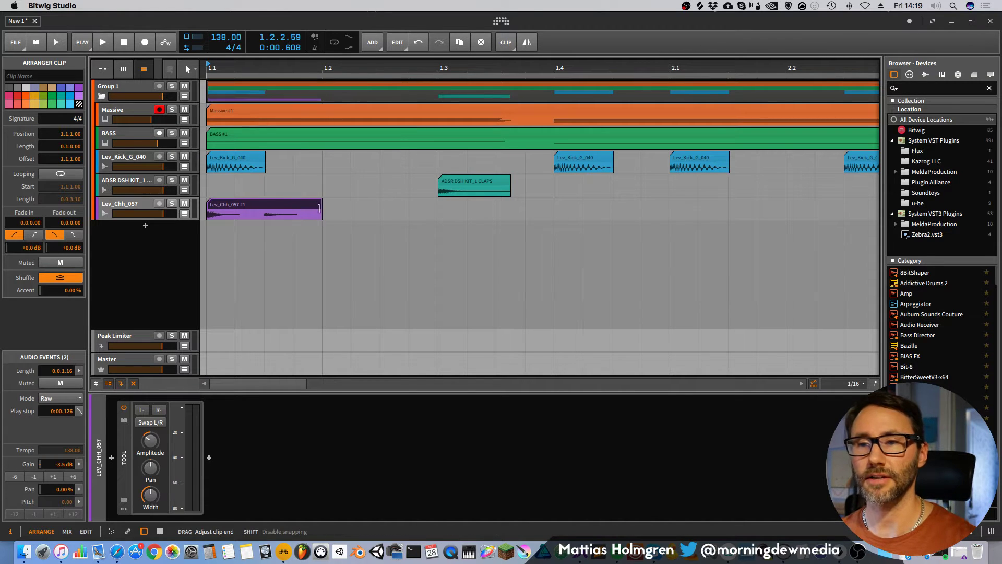
Duplicate the one-beat hi-hat clip seven times to fill bars 1 and 2, playing back the result.
left_click_drag(535, 68, 534, 50)
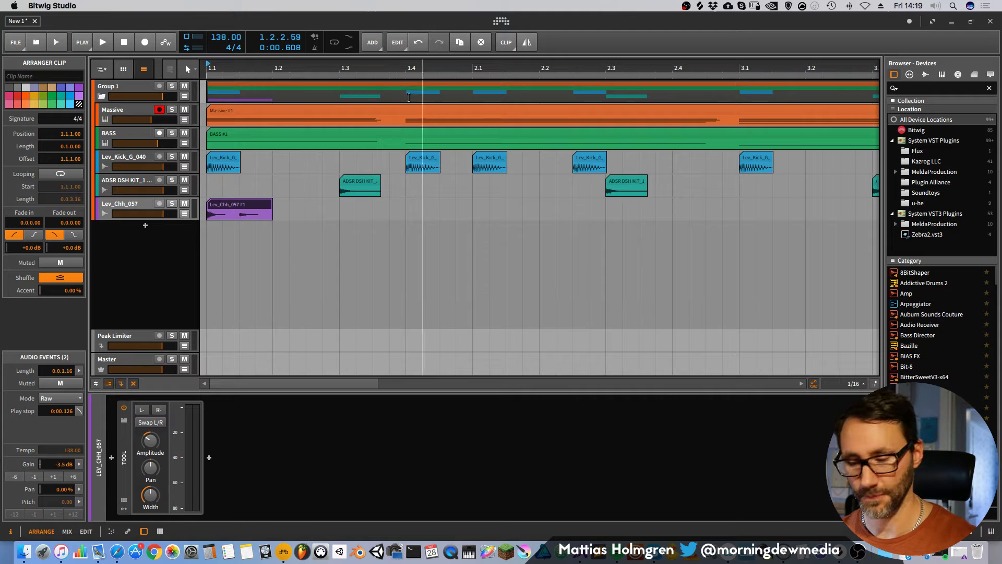
key("ctrl+d")
key("ctrl+d")
key("ctrl+d")
key("ctrl+d")
key("ctrl+d")
key("ctrl+d")
key("space")
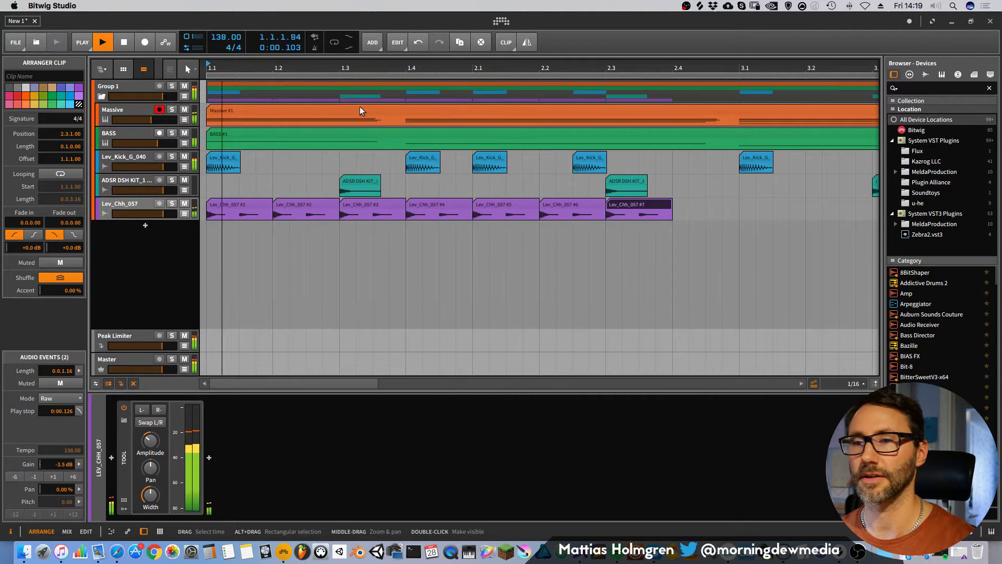
left_click_drag(439, 66, 439, 45)
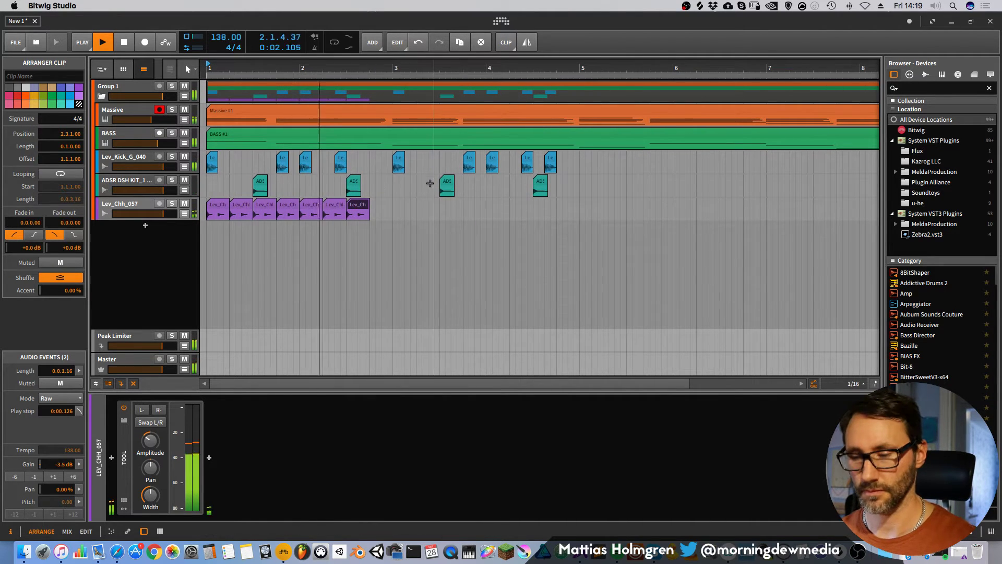
key("ctrl+d")
key("space")
Duplicate all eight hi-hat clips from bars 1 and 2 into bars 3 and 4 and play the arrangement.
left_click_drag(403, 206, 200, 202)
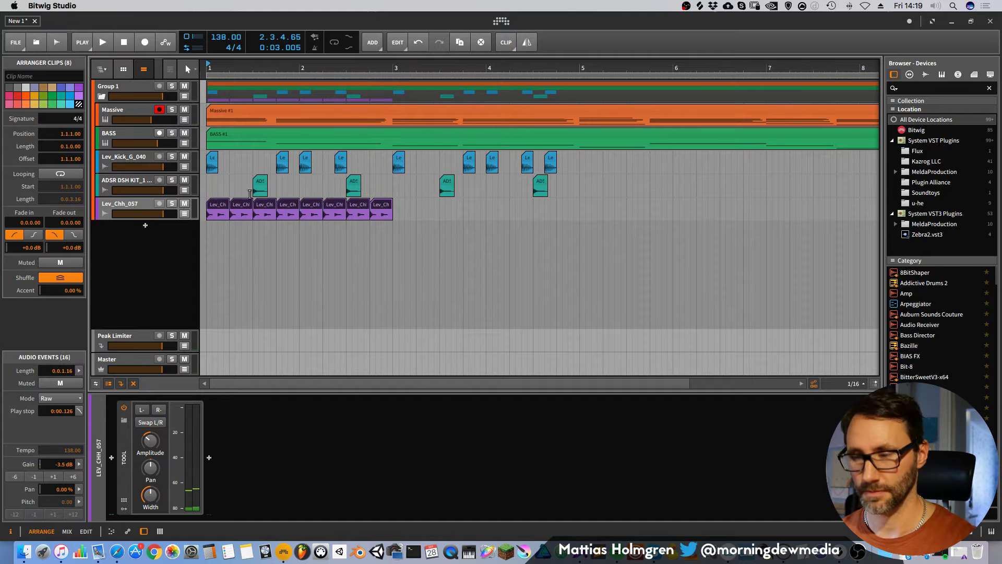
key("super+d")
key("space")
left_click_drag(581, 63, 581, 40)
Set the Tool device's Amplitude on the Lev_Chh_057 track to about -19.1 dB during playback in the mixer view.
key("alt+2")
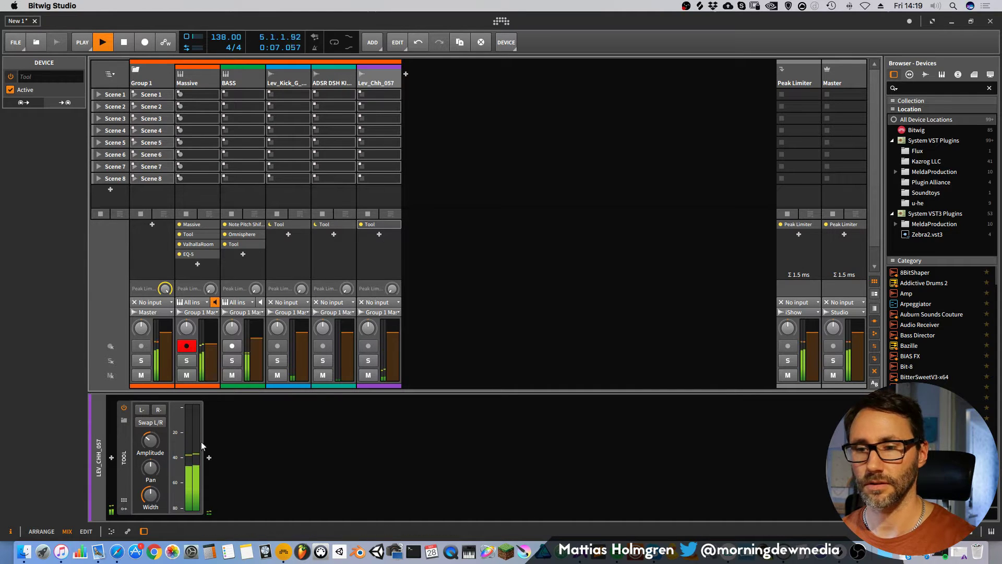
key("space")
key("space")
left_click_drag(151, 440, 150, 448)
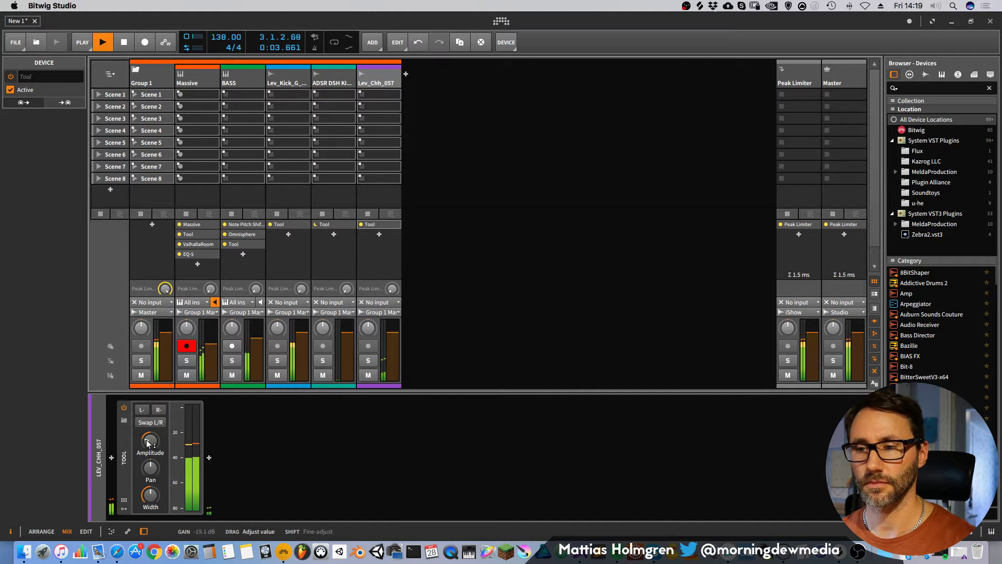
Return to the arrangement and play the four-bar drum pattern several times to check the hi-hat level.
key("alt+1")
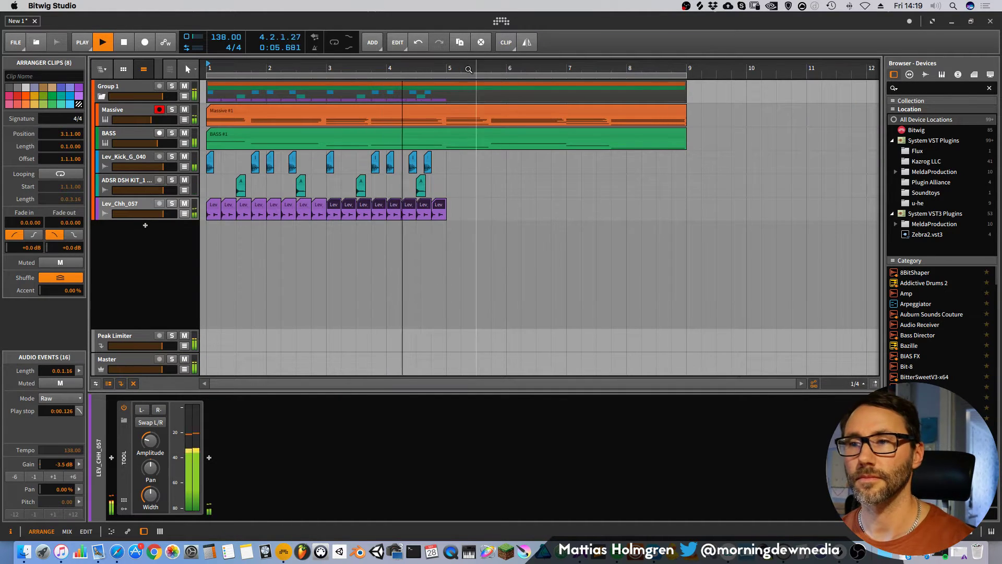
left_click_drag(468, 70, 603, 94)
key("space")
key("space")
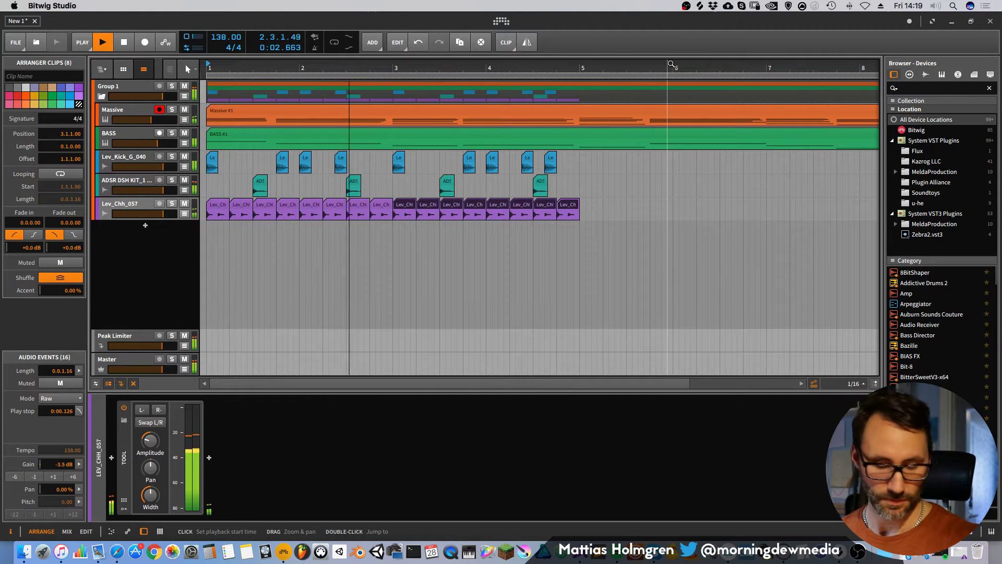
mouse_move(671, 64)
left_mouse_down()
mouse_move(577, 63)
mouse_move(668, 64)
left_mouse_up()
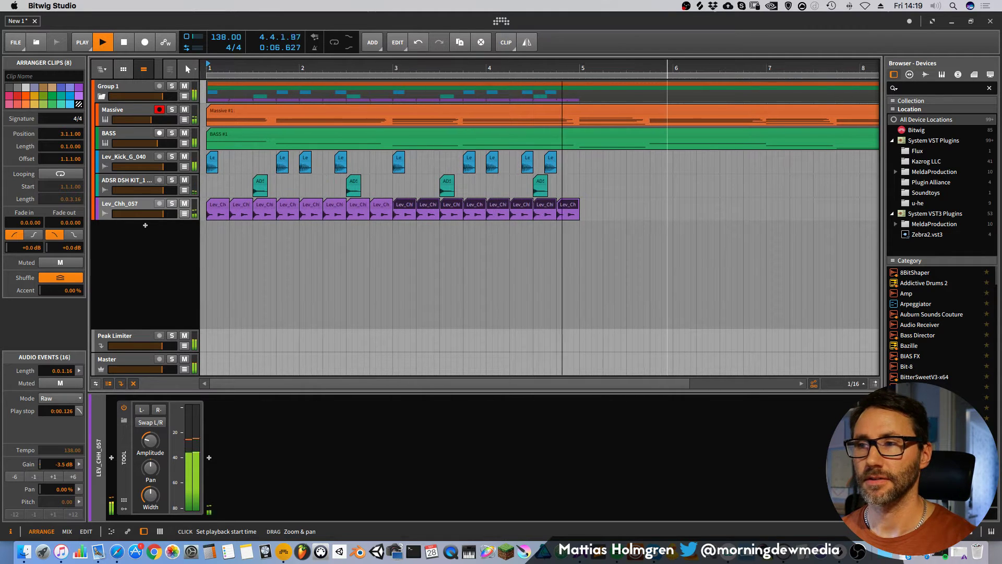
key("space")
key("space")
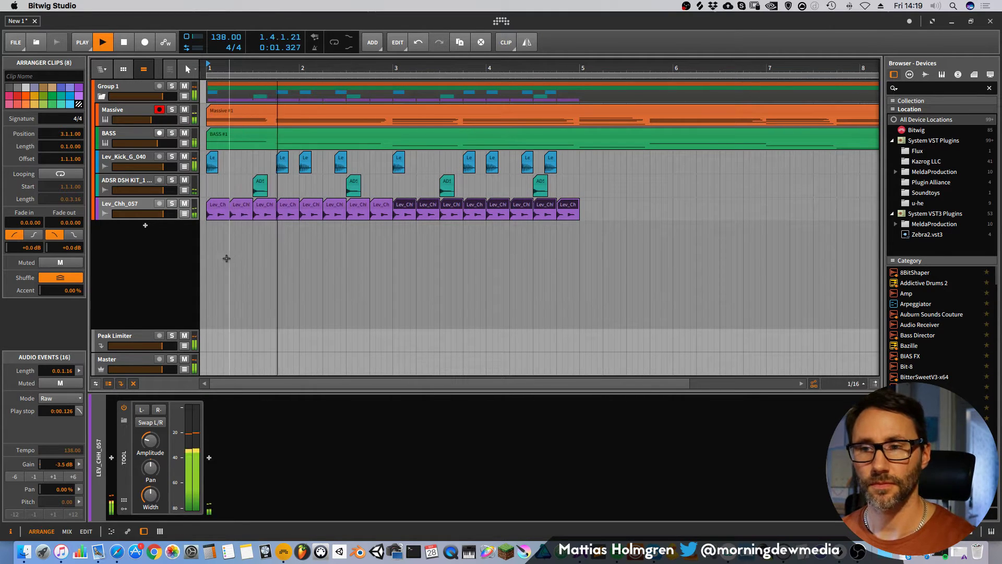
key("space")
Switch to Finder and audition Behemoth snare samples 081 and 169 in the Drums folder.
left_click(27, 552)
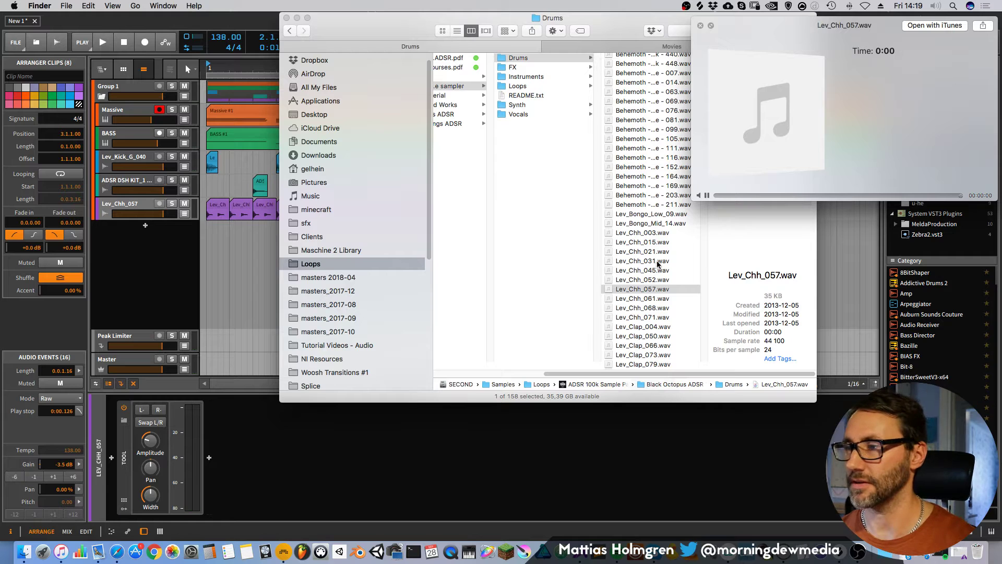
scroll(658, 264, "up", 5)
left_click(701, 25)
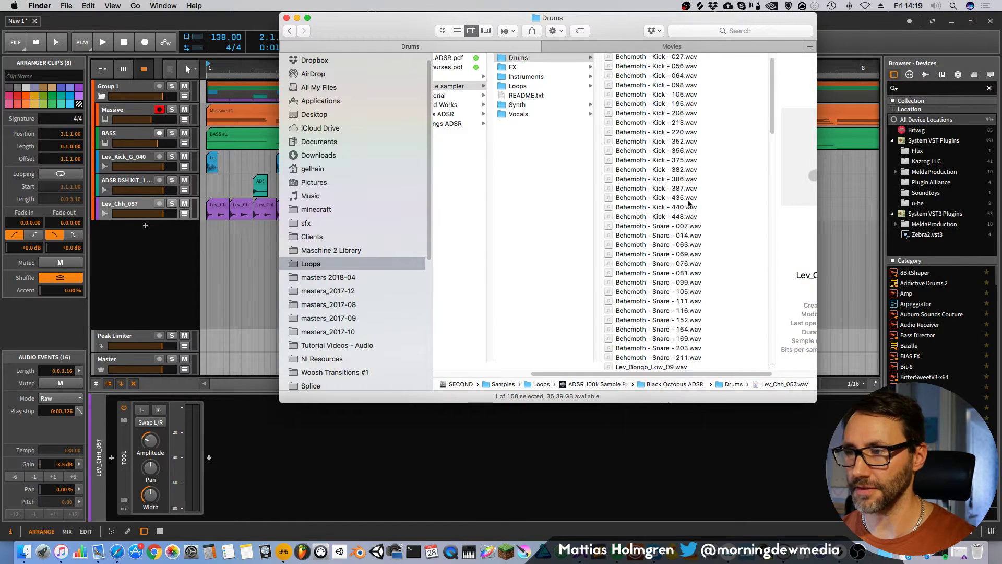
scroll(653, 235, "down", 3)
left_click(653, 204)
key("space")
scroll(574, 261, "left", 3)
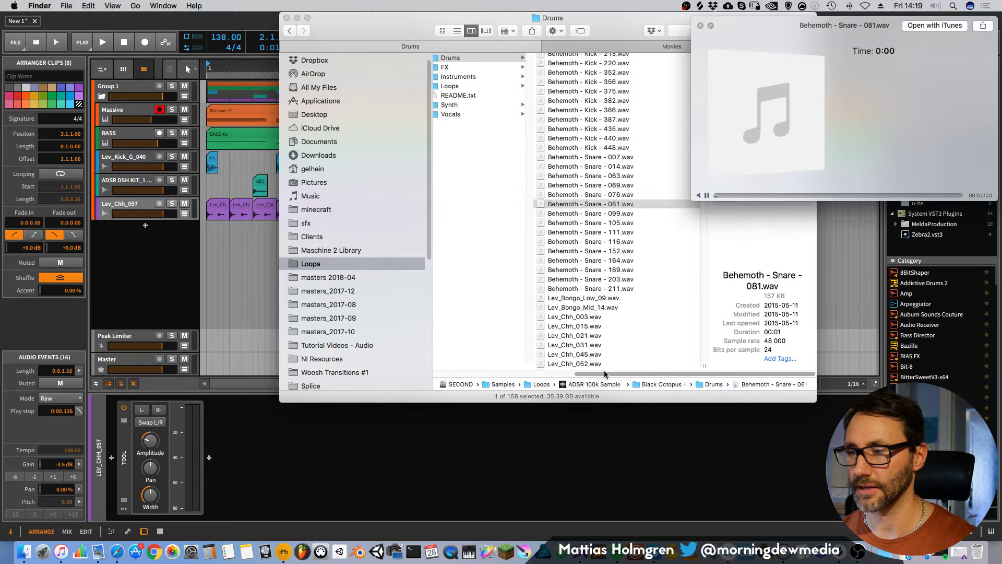
left_click(619, 269)
scroll(605, 366, "left", 5)
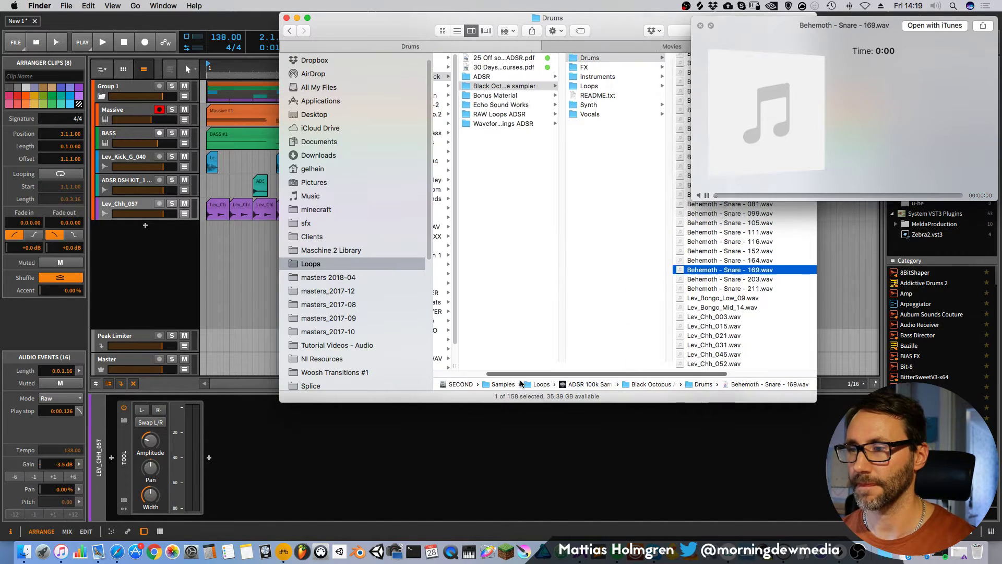
Open the FX sample folder and audition Lev_FX_Short_004.wav, Lev_FX_Reverse_D_03.wav and Lev_FX_Reverse_E_04.wav.
left_click(602, 68)
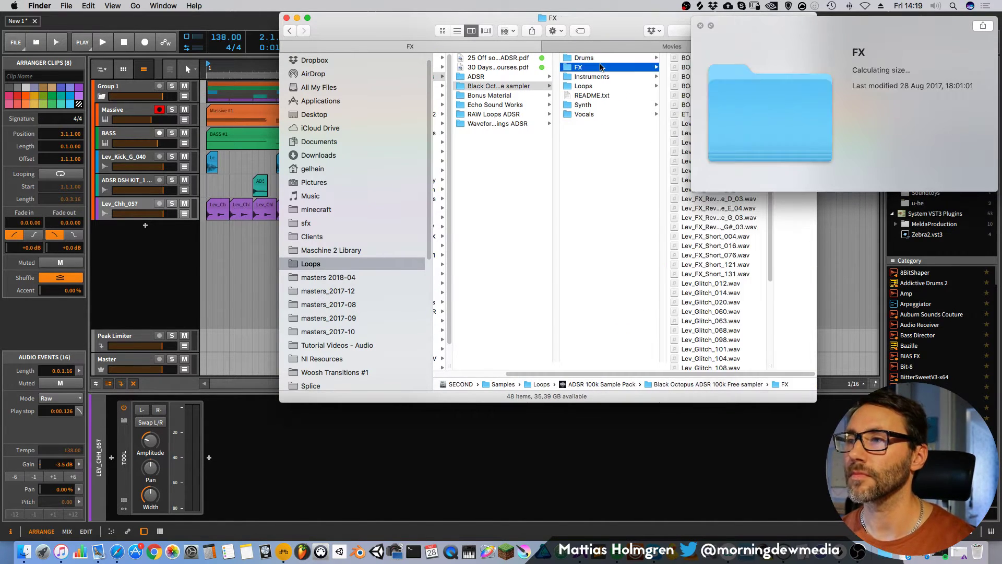
left_click(715, 236)
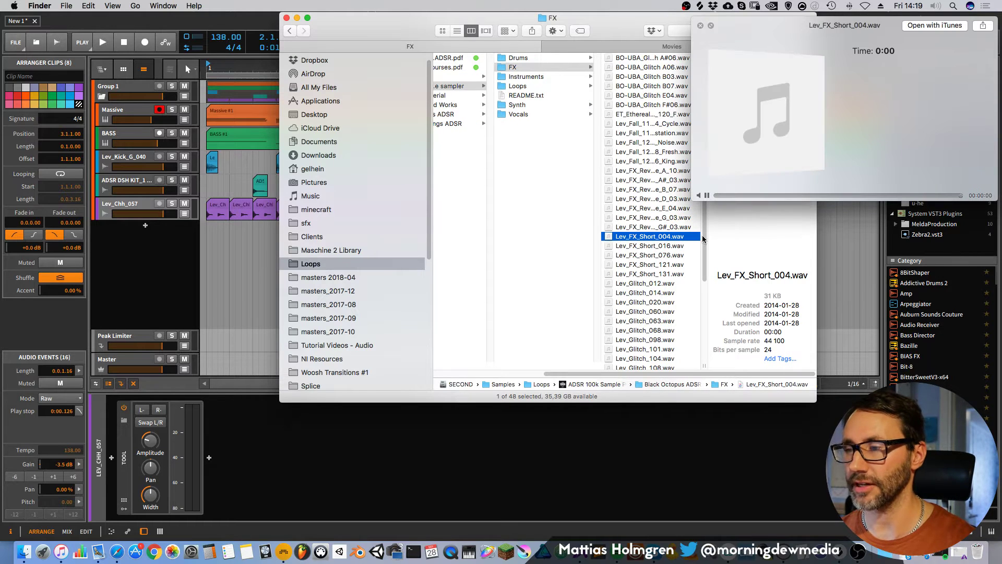
left_click(663, 200)
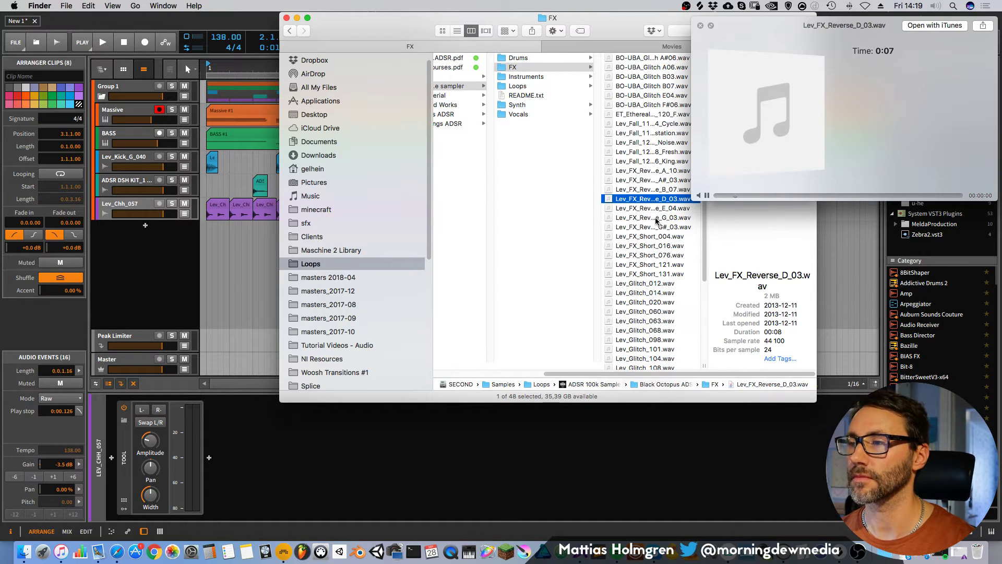
left_click(659, 210)
Add Lev_Fall_128_2_Noise.wav to a new Bitwig Studio track below the hi-hats at bar 1 and select that track.
left_click(657, 143)
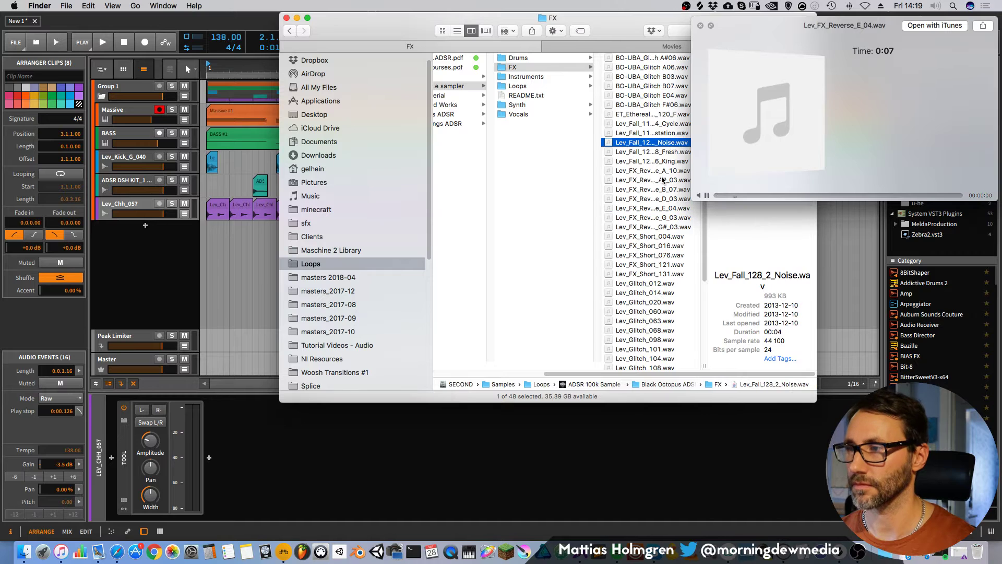
left_click_drag(656, 146, 208, 238)
left_click(117, 230)
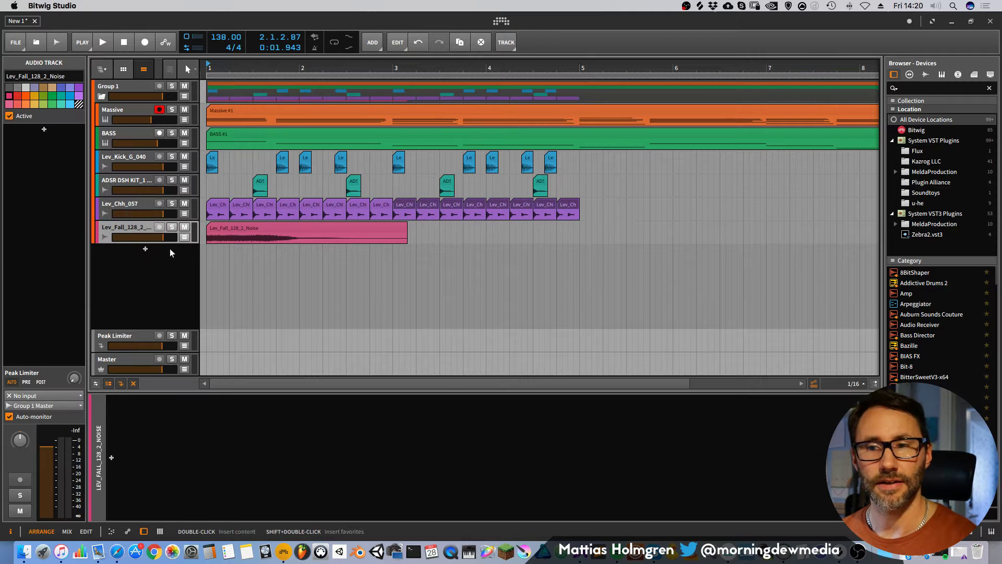
Add a Tool device to the Lev_Fall_128_2_Noise track, lower its Amplitude to about -23 dB, and play back the arrangement.
key("Tab")
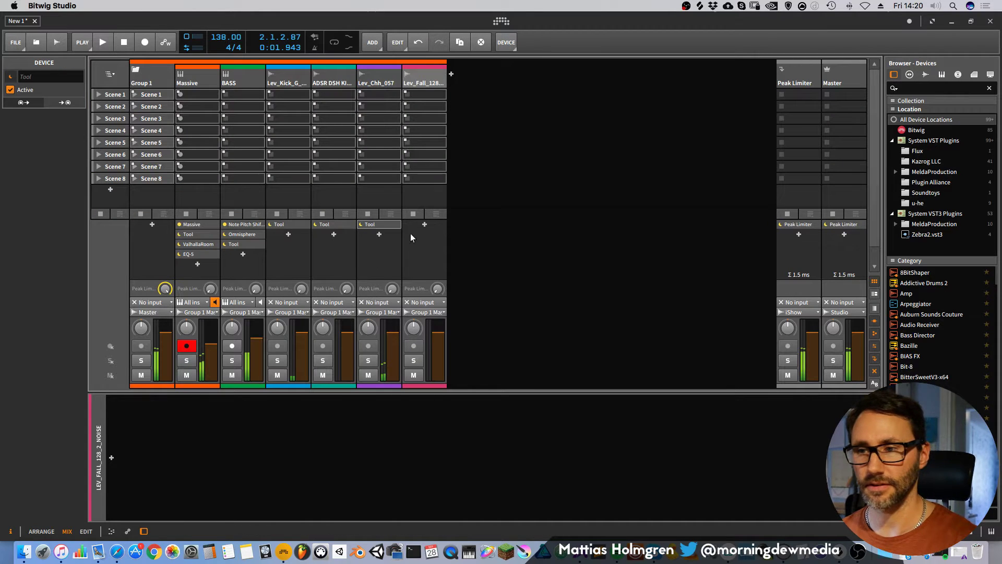
left_click_drag(425, 225, 426, 226)
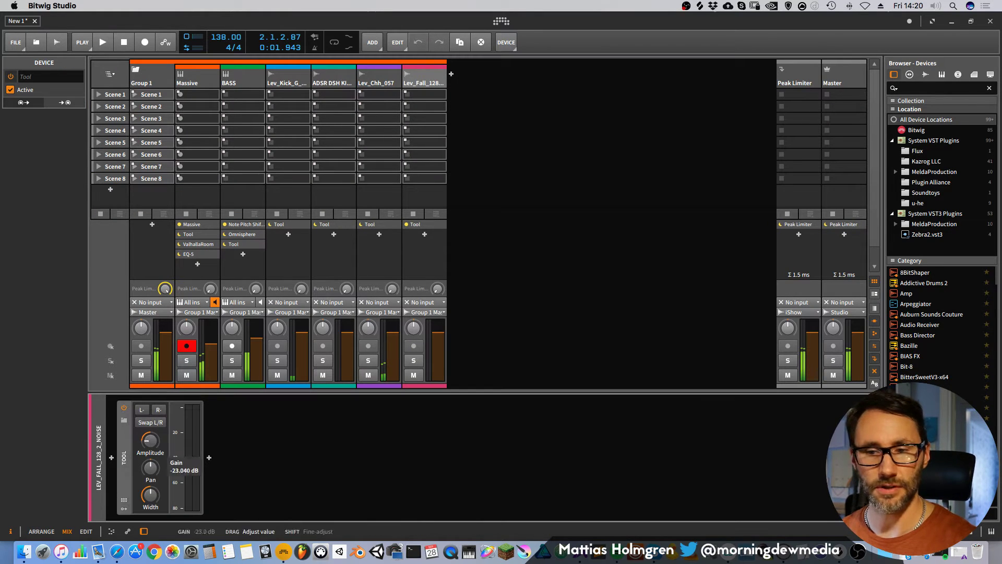
key("space")
key("alt+1")
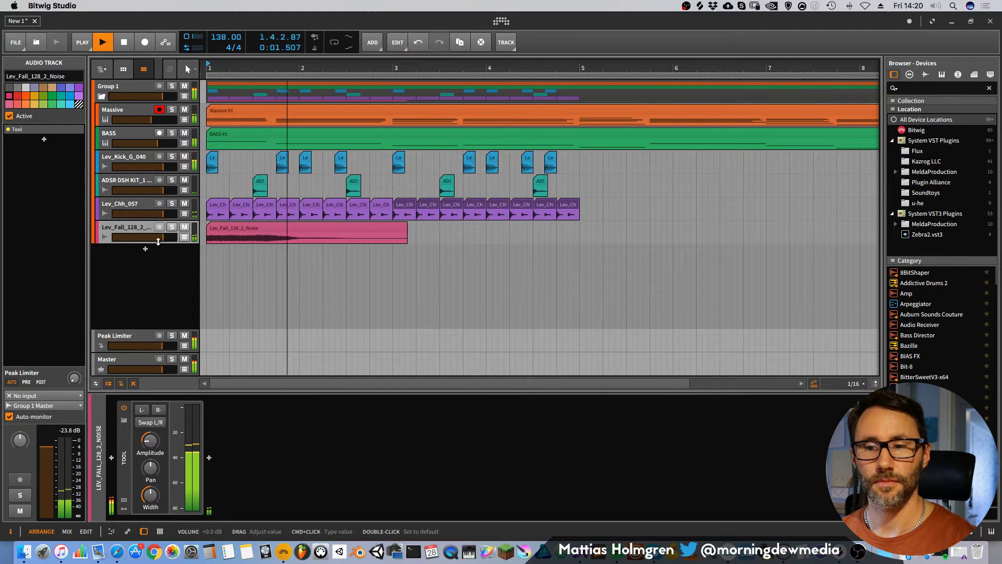
Readjust the Tool device's Amplitude on the Lev_Fall_128_2_Noise track and play the arrangement from bar 1.
key("alt+2")
double_click(434, 223)
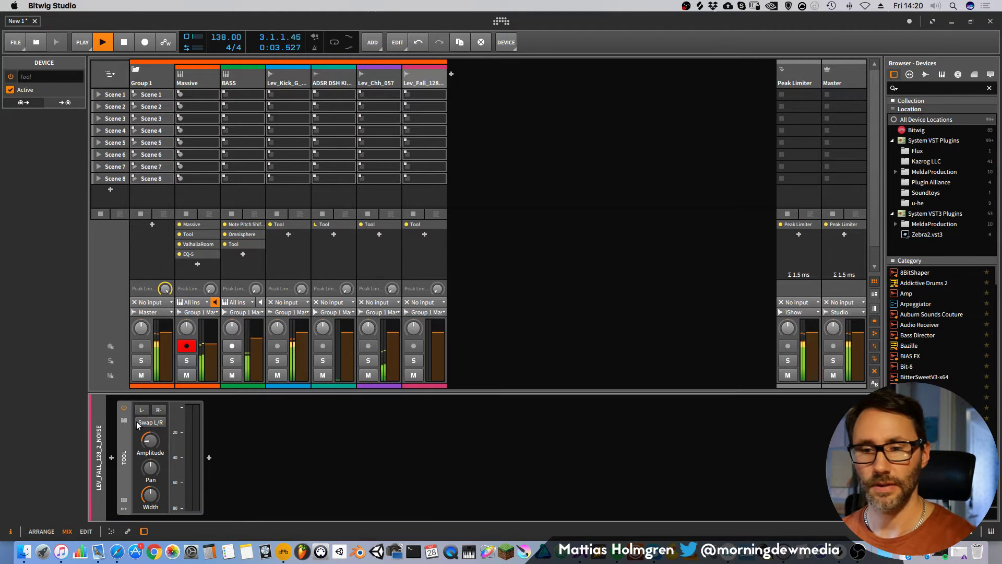
key("space")
left_click_drag(150, 441, 150, 440)
key("alt+1")
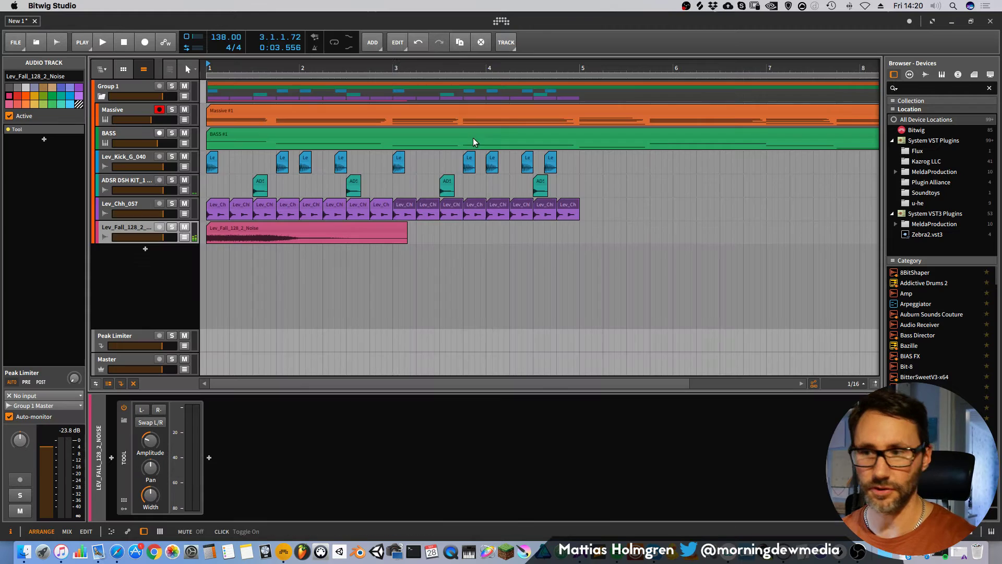
key("space")
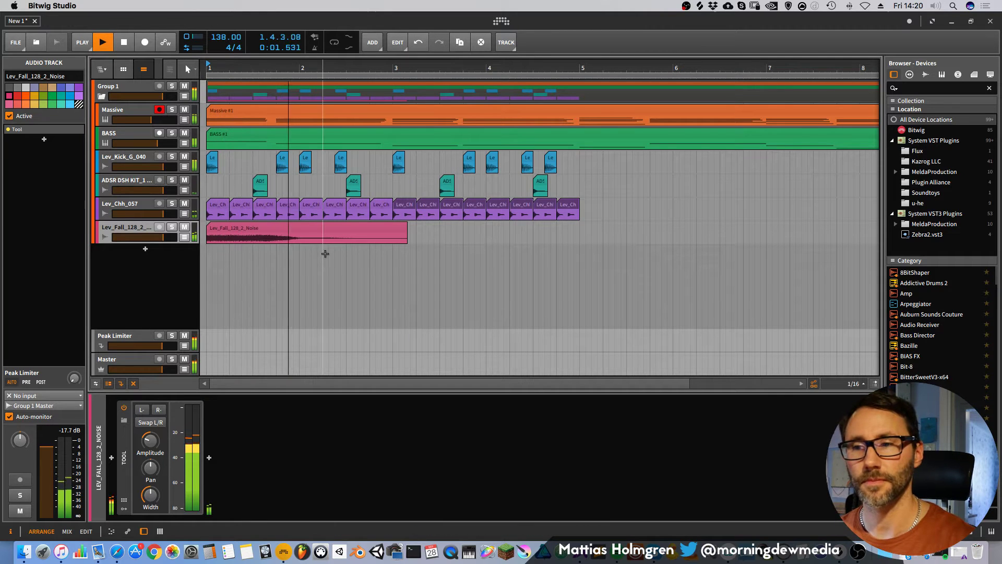
key("space")
Insert the ValhallaRoom_x64 reverb after the Tool device on the noise track and set its decay to 14.75 s.
left_click(209, 459)
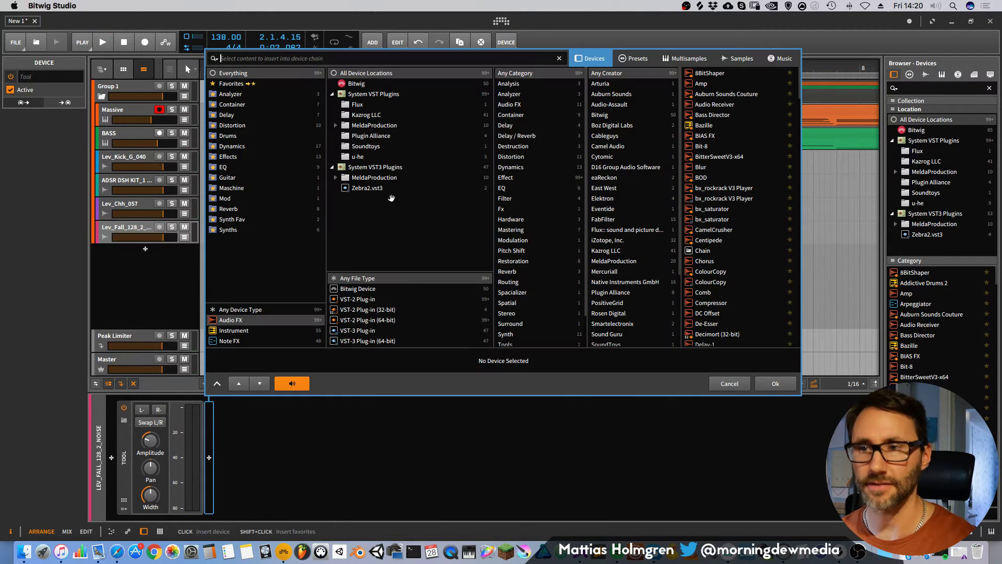
left_click(249, 209)
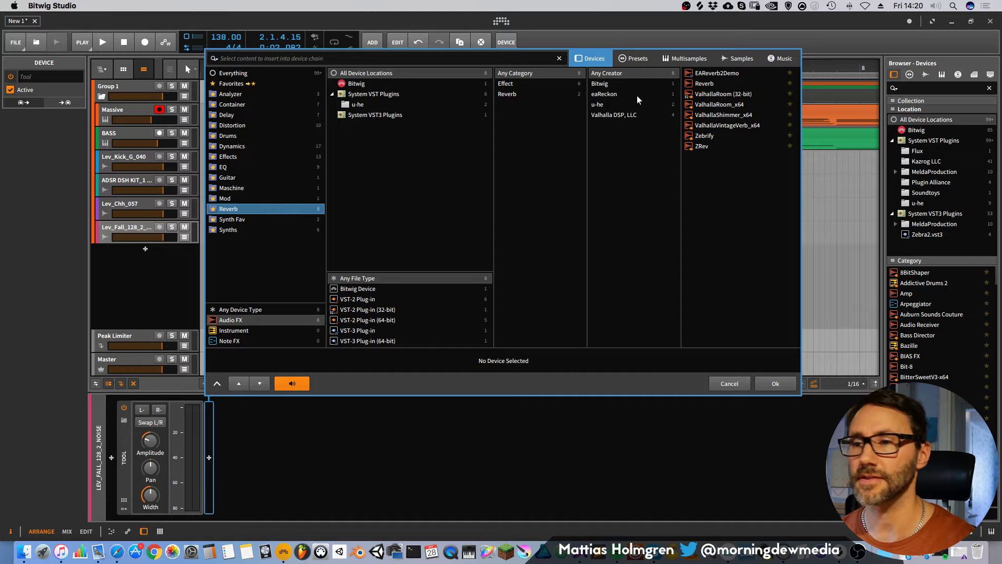
left_click(716, 105)
left_click(785, 381)
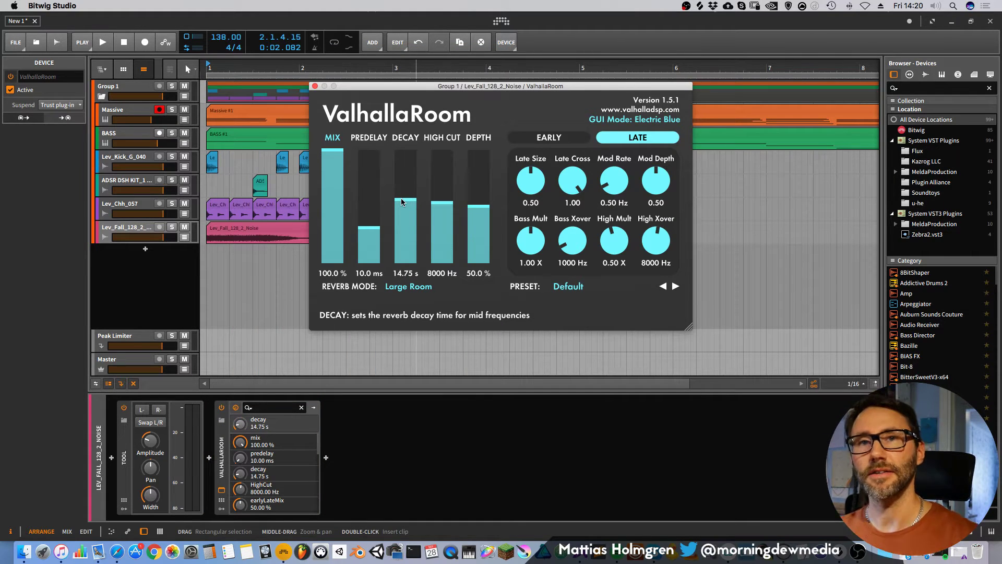
Set the ValhallaRoom mix to 85.7 % during playback and close the plug-in window.
key("space")
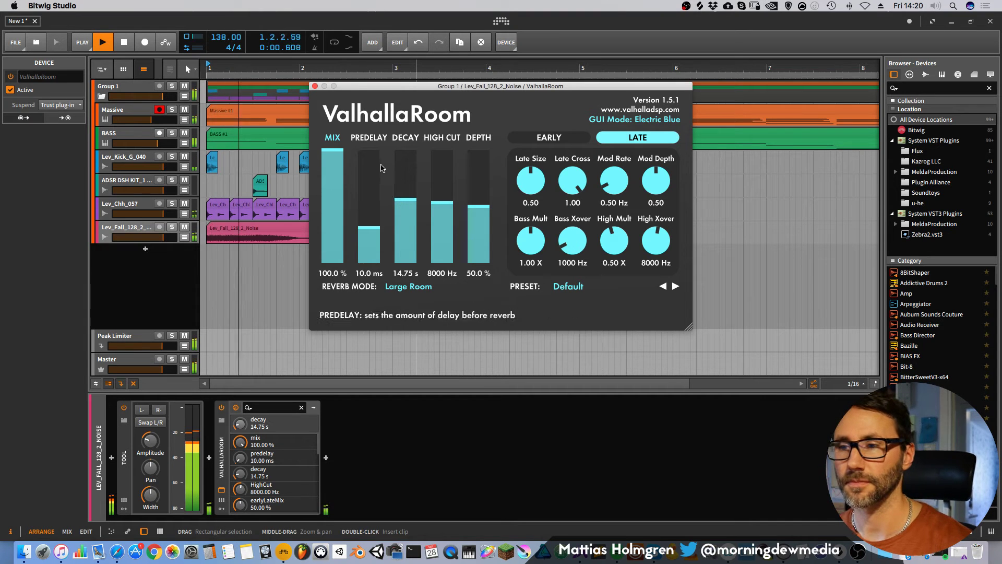
mouse_move(335, 157)
left_mouse_down()
mouse_move(338, 177)
mouse_move(335, 167)
left_mouse_up()
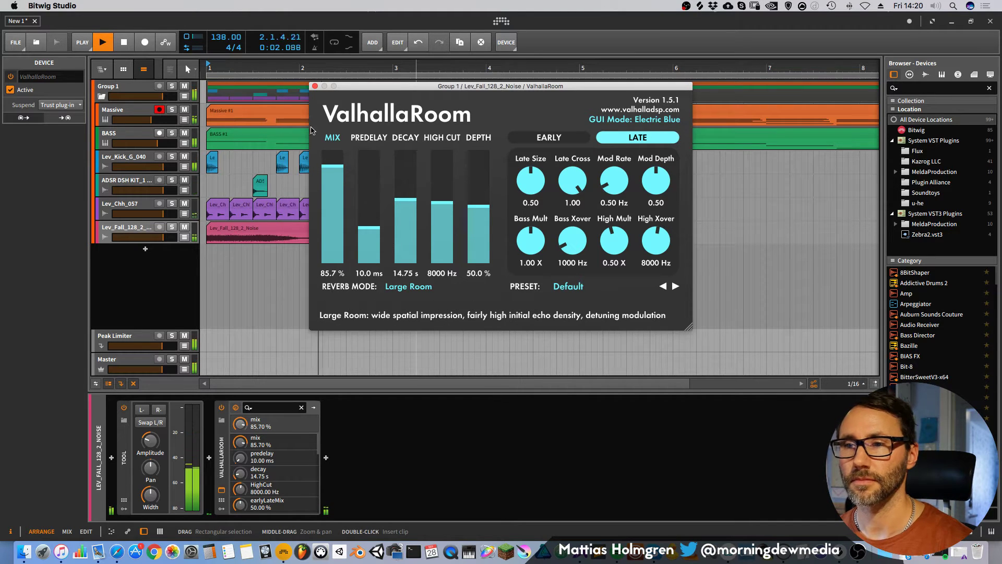
left_click(315, 86)
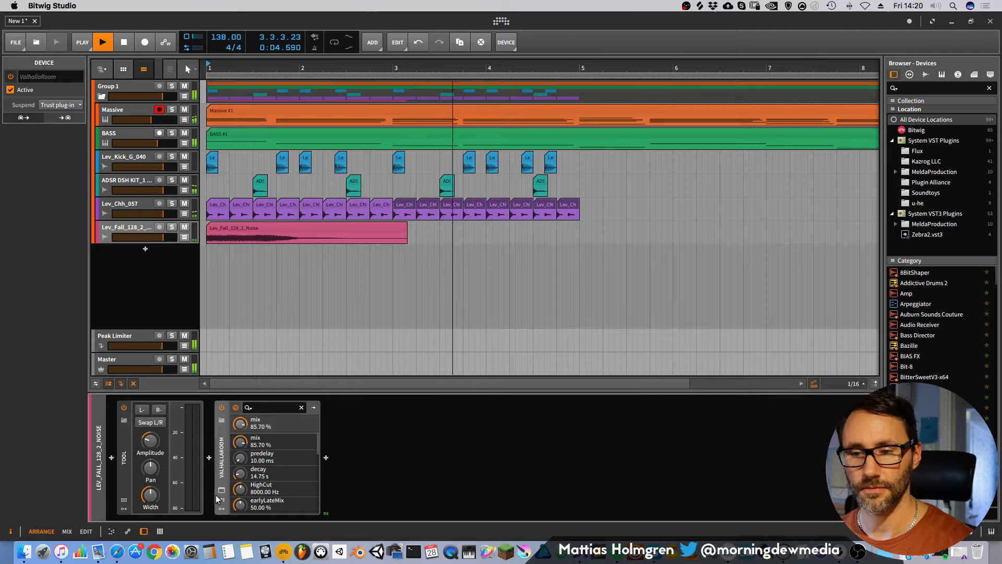
Duplicate the four-bar kick, ADSR DSH KIT and hi-hat clips to fill bars 5 to 8 and play back the arrangement.
left_click_drag(509, 71, 509, 50)
key("space")
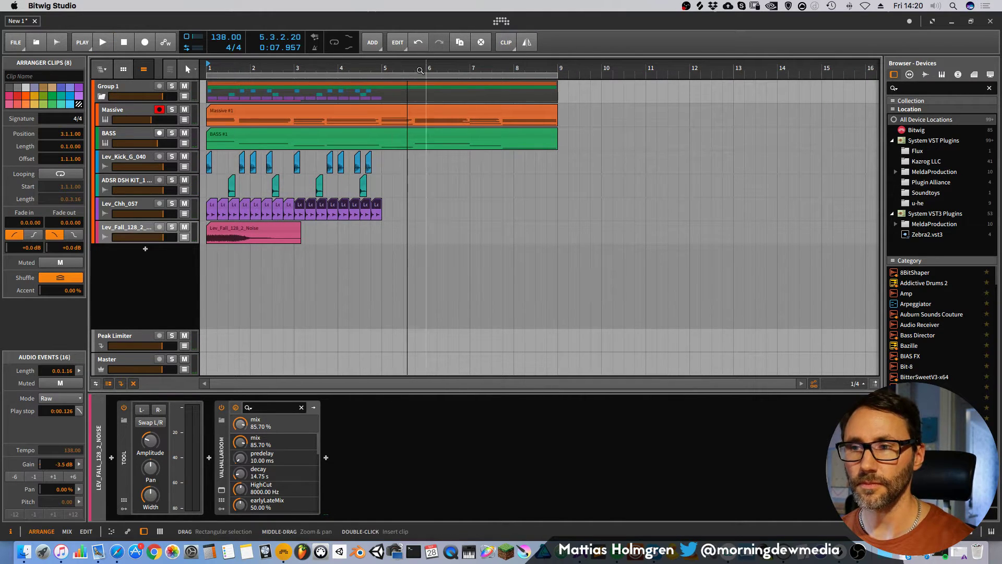
left_click_drag(420, 70, 514, 94)
left_click_drag(479, 203, 164, 148)
key("super+d")
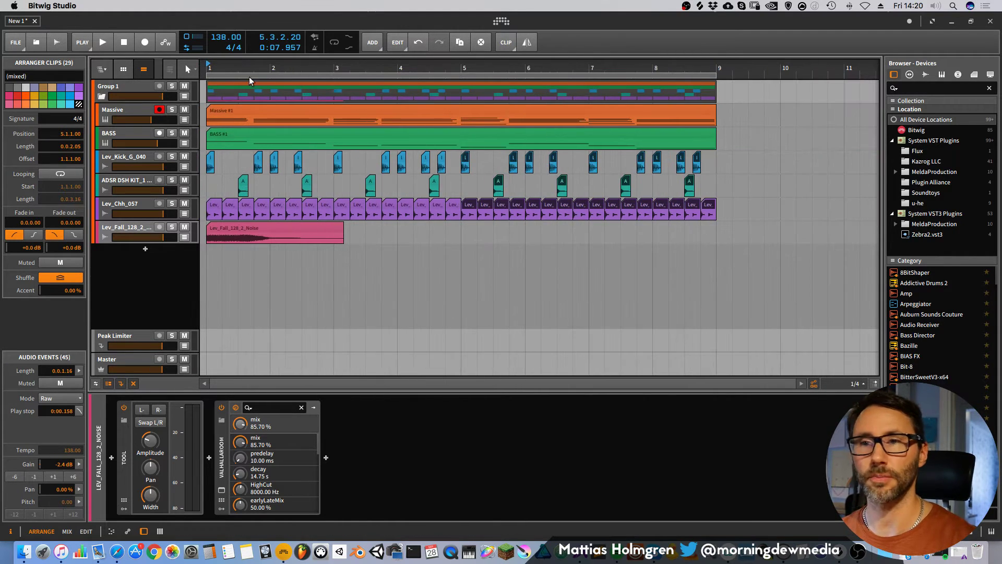
key("space")
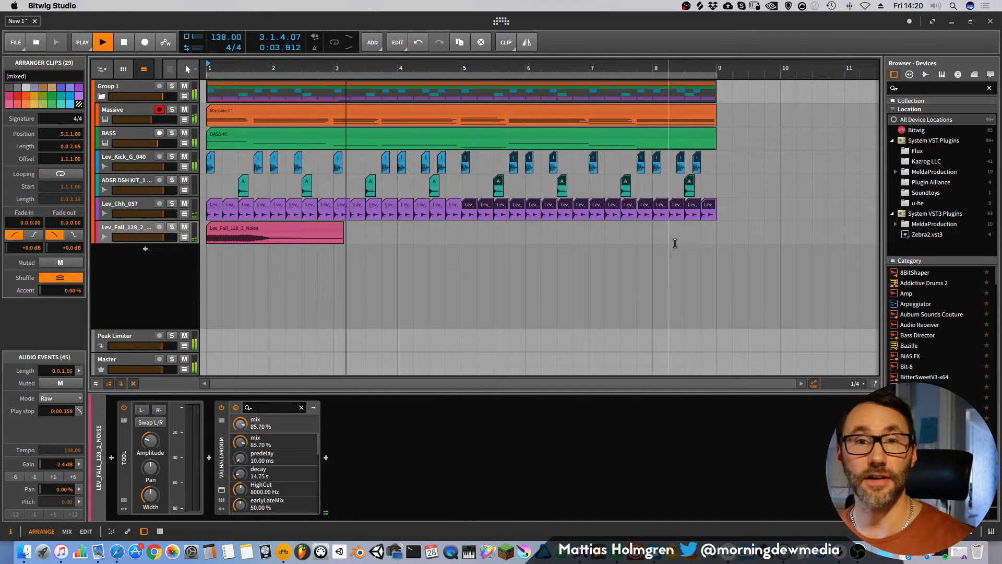
left_click_drag(670, 66, 752, 99)
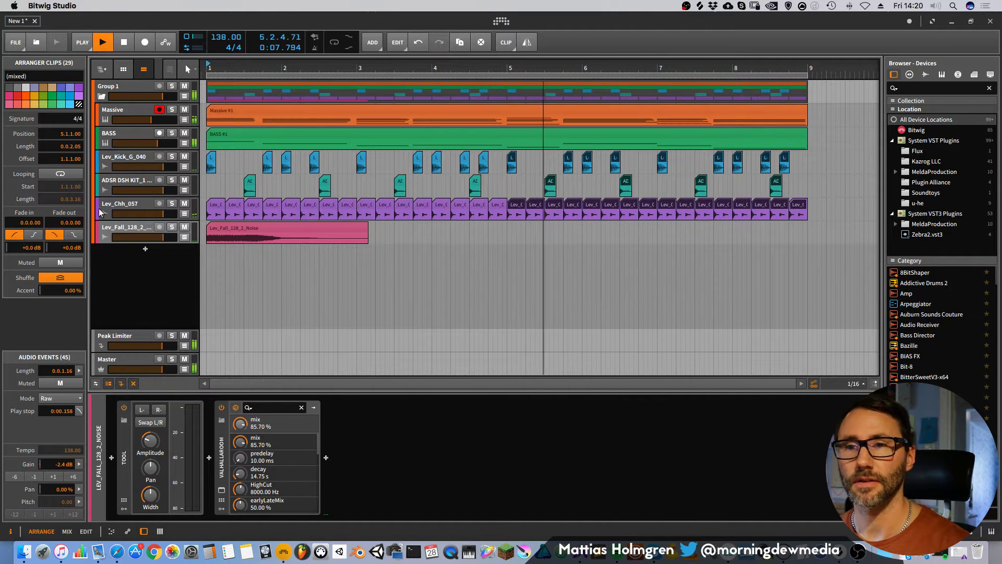
Switch to Finder, audition Lev_Riser_110_4_Hyper_Upper.wav from the FX folder, and place it on a new audio track starting at bar 5.
left_click(23, 551)
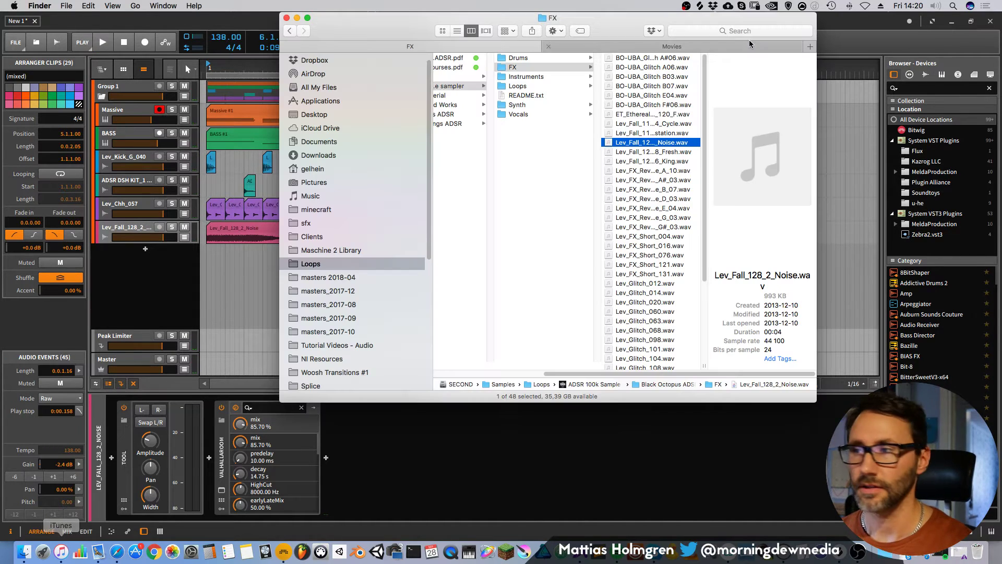
left_click(647, 271)
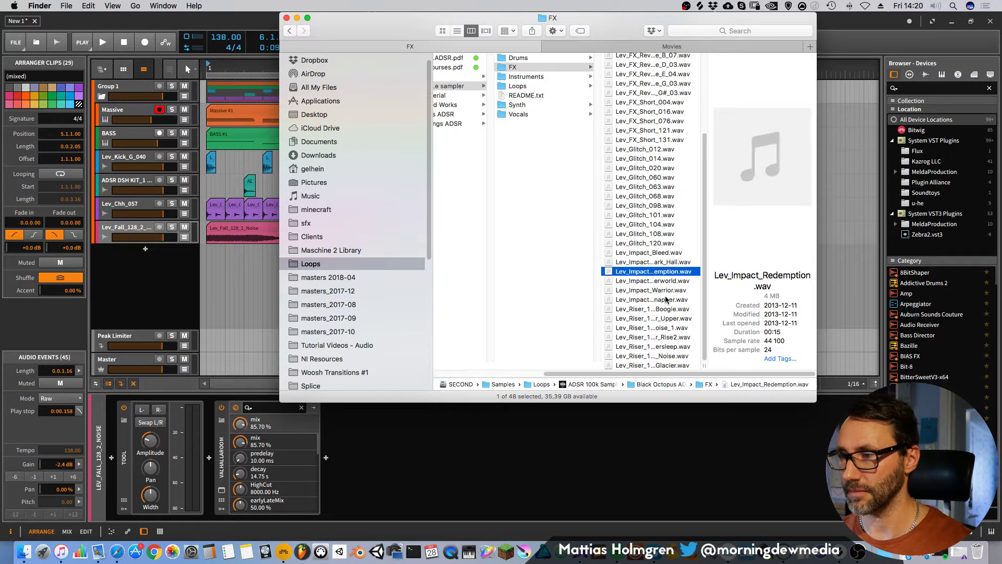
left_click(664, 319)
key("space")
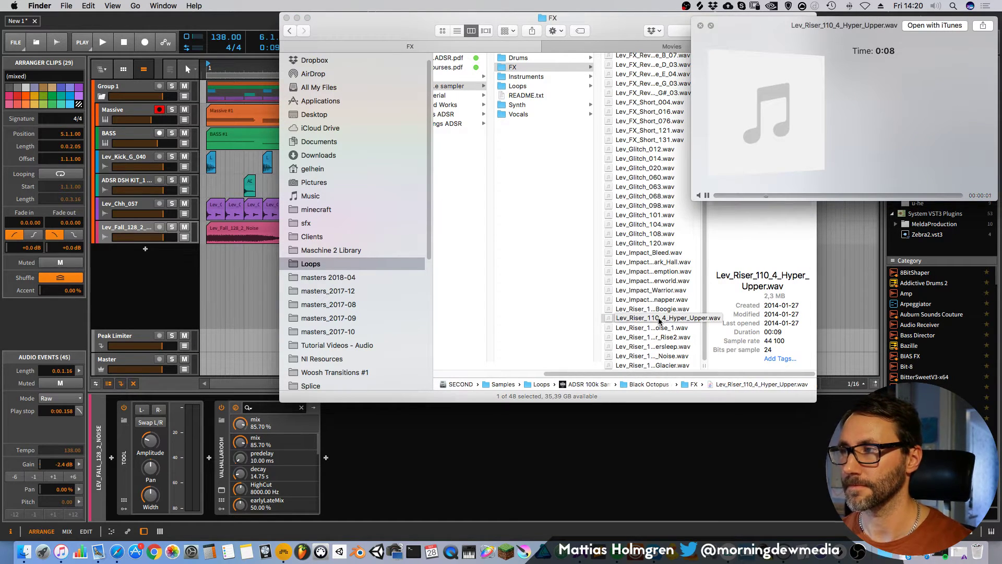
key("space")
left_click_drag(660, 320, 253, 261)
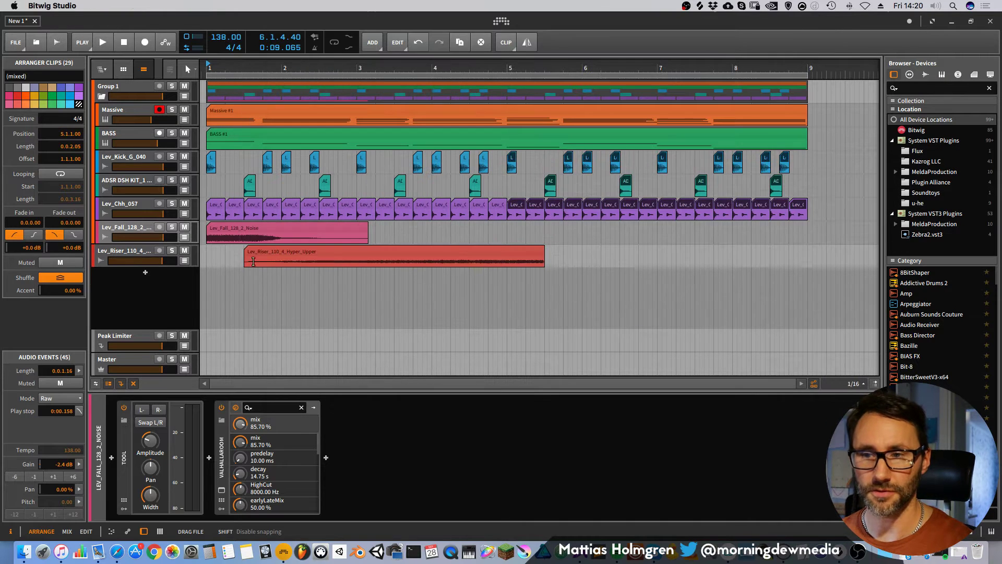
left_click_drag(391, 252, 656, 255)
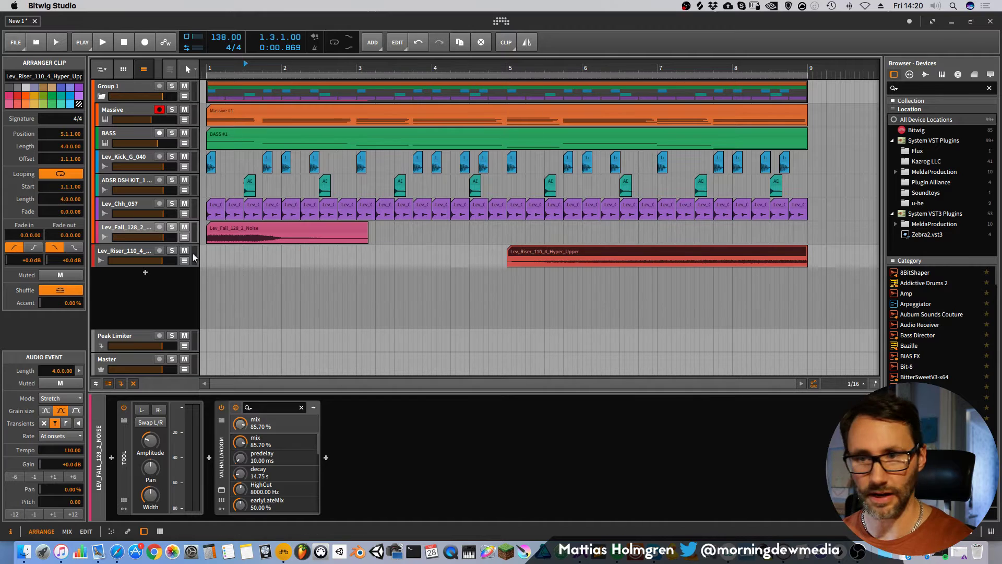
Move the riser track into Group 1 and copy the Tool device from the Lev_Fall_128_2_Noise track onto it in the mixer.
left_click(133, 254)
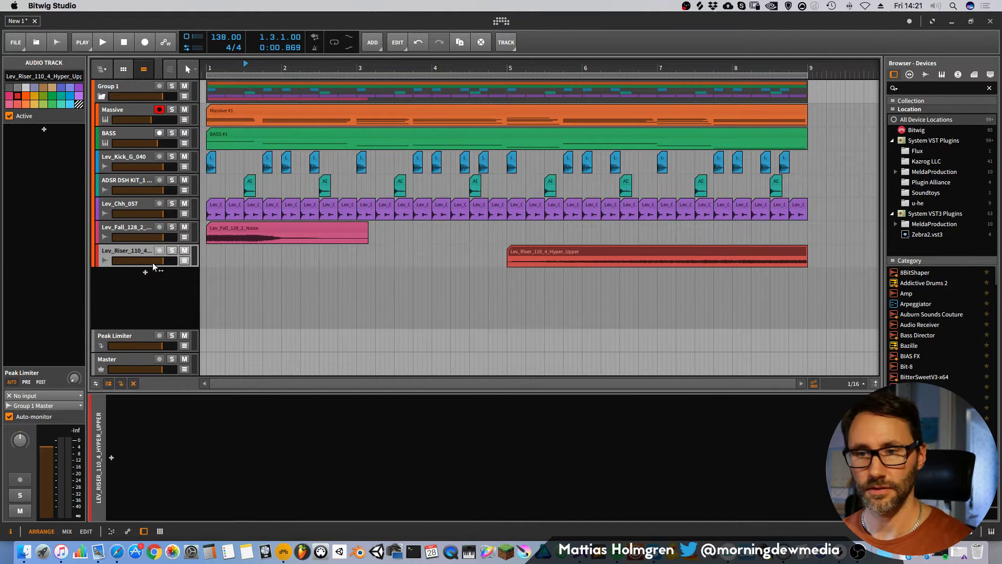
key("alt+2")
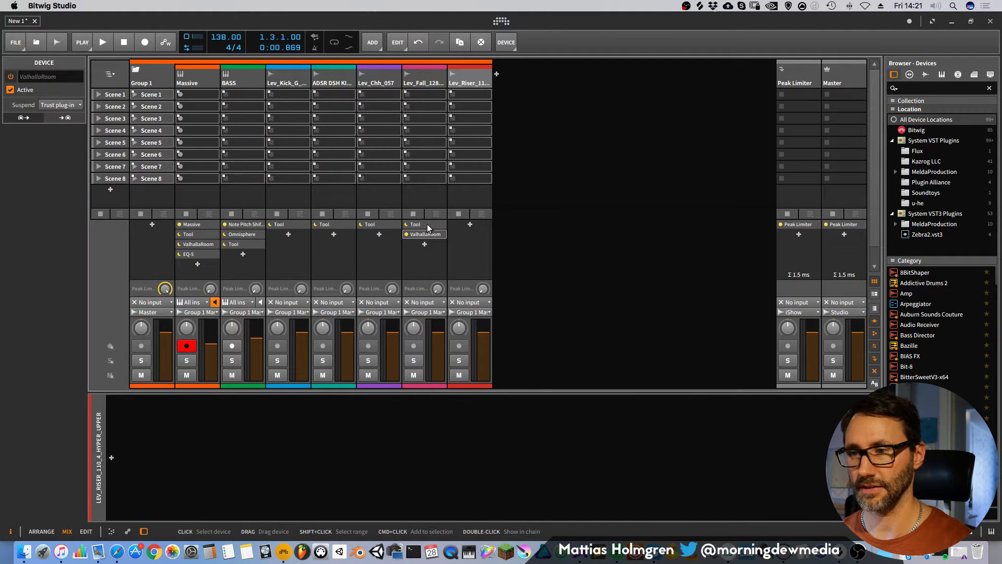
left_click_drag(427, 224, 478, 224)
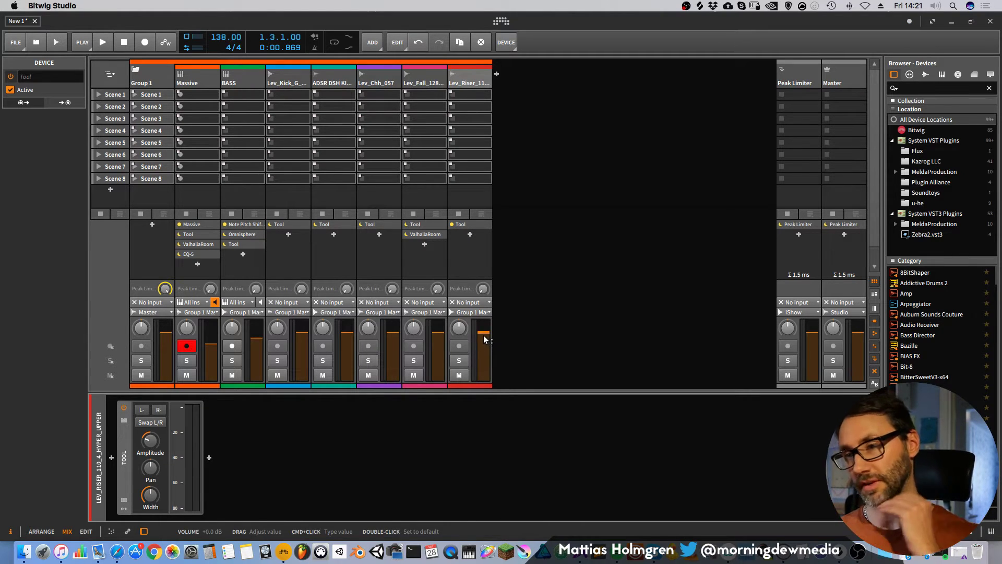
Select all seven tracks in Group 1 together, from Massive through the riser track.
left_click(206, 80)
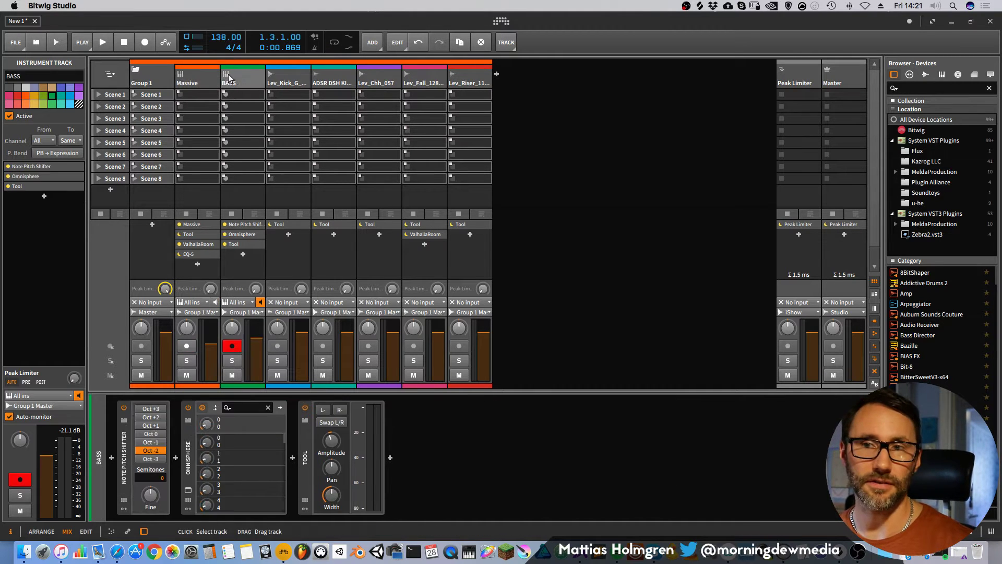
left_click(244, 79)
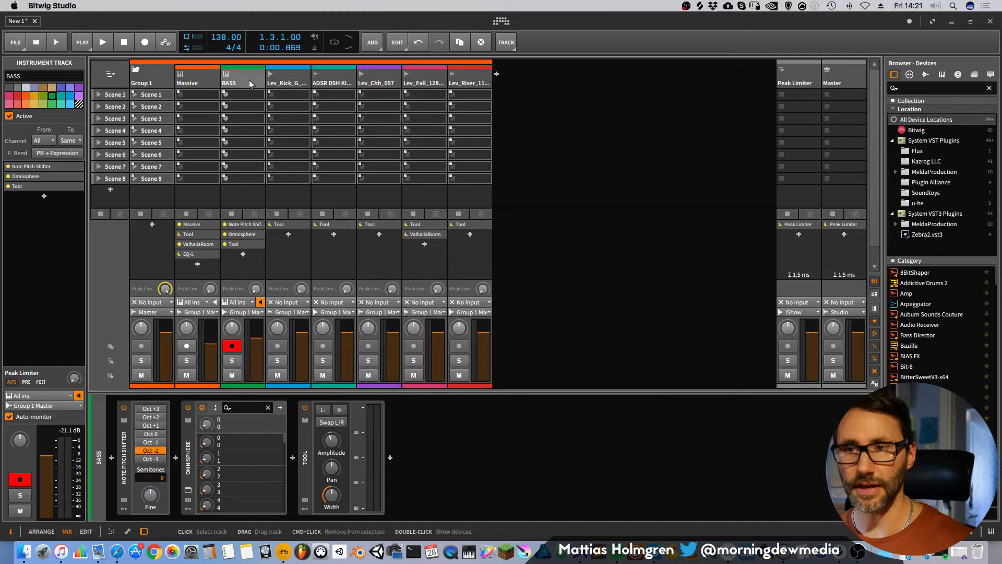
left_click(206, 79)
left_click(243, 80, "shift")
left_click(284, 80, "shift")
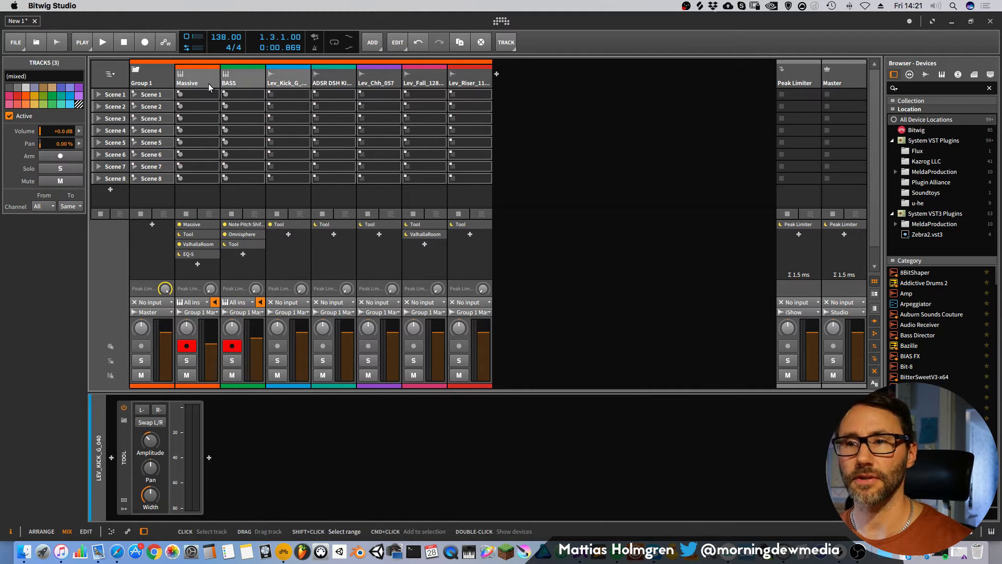
left_click(335, 83, "super")
left_click(387, 84, "super")
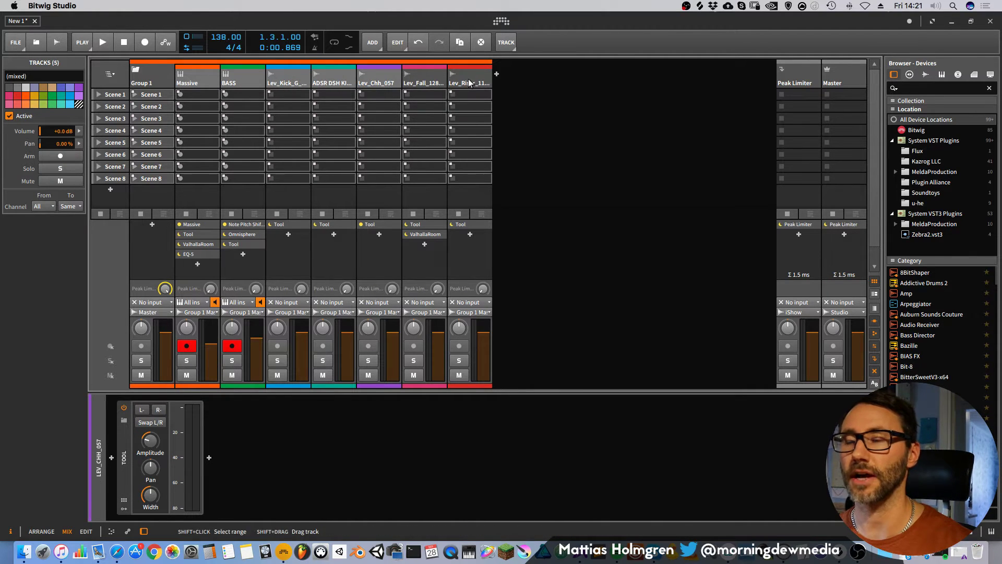
left_click(427, 82, "super")
left_click(468, 80, "super")
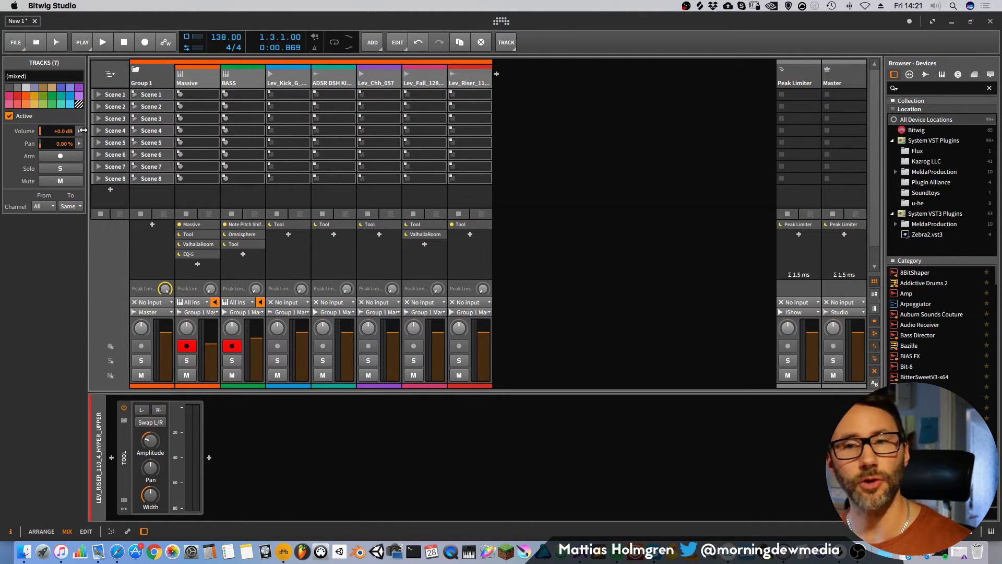
Lower the shared volume of the seven selected tracks to -13.1 dB and reset it to 0 dB.
left_click_drag(60, 132, 60, 144)
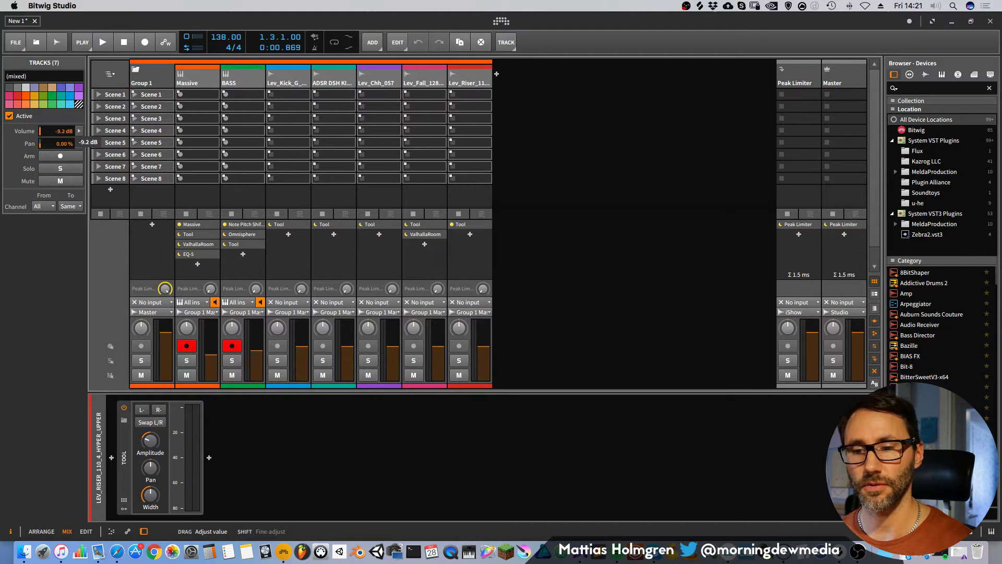
left_click_drag(60, 131, 58, 136)
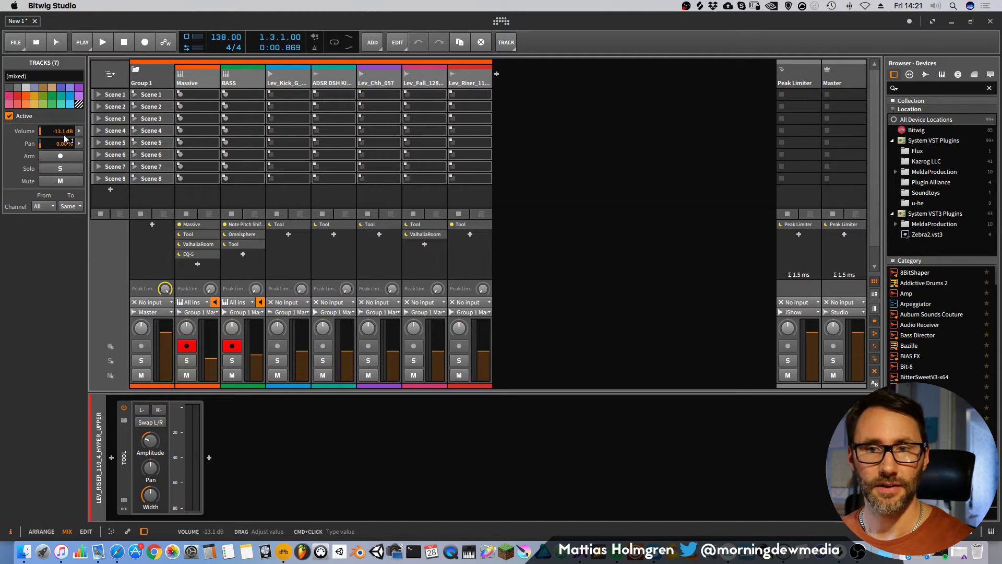
left_click(64, 136, "super")
type("0")
key("Return")
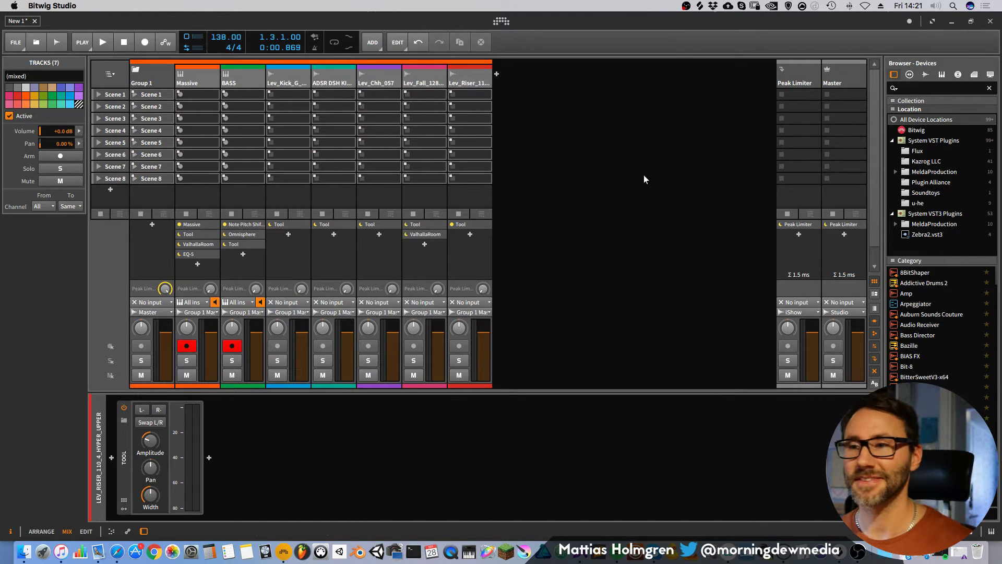
left_click(197, 84)
left_click(227, 84)
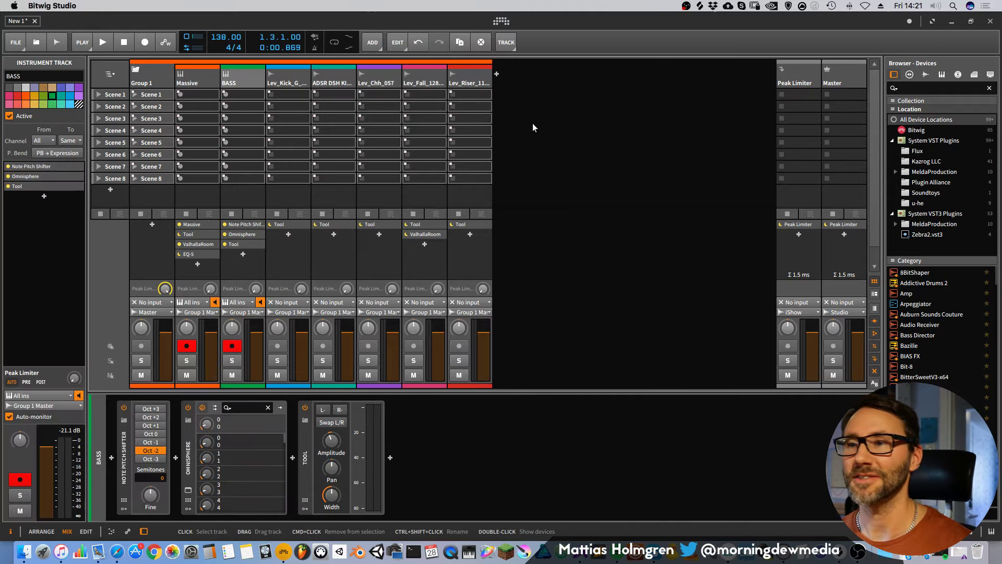
left_click(532, 124)
left_click(372, 82)
left_click(421, 79)
left_click(458, 79)
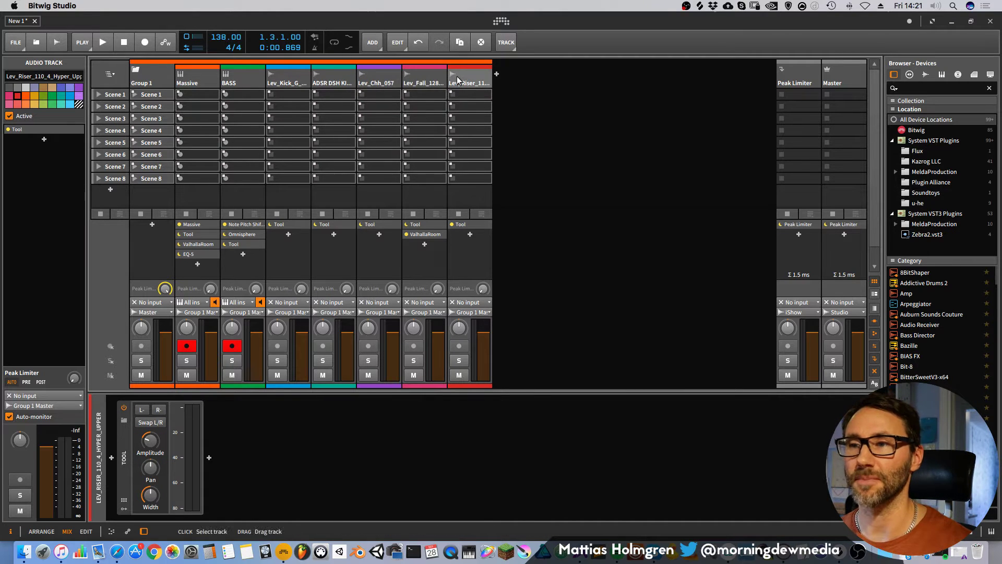
Try to lower the BASS, kick, ADSR DSH KIT and Lev_Chh_057 tracks together using one mixer fader.
left_click(242, 81)
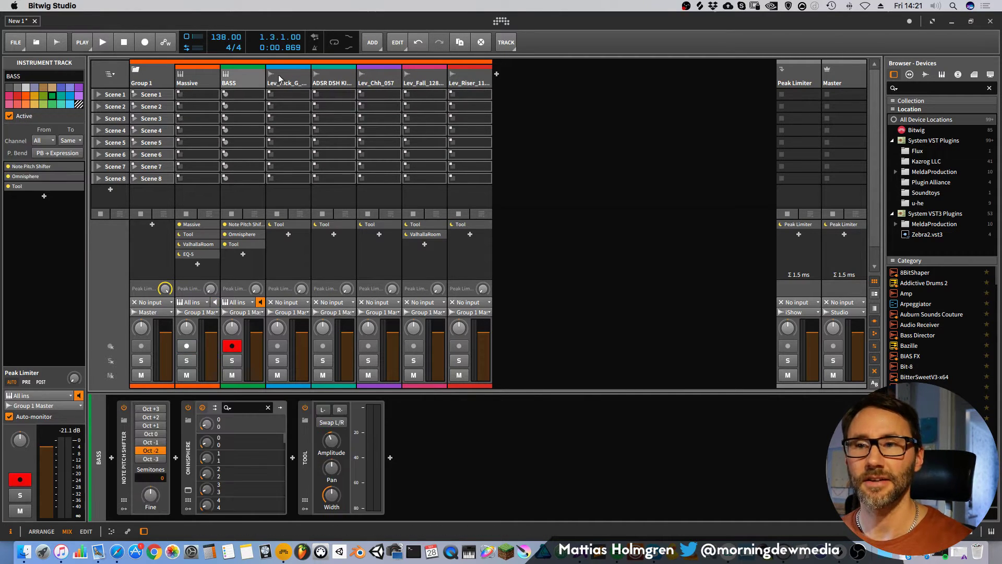
left_click(284, 77, "shift")
left_click(348, 77, "shift")
left_click(385, 78, "shift")
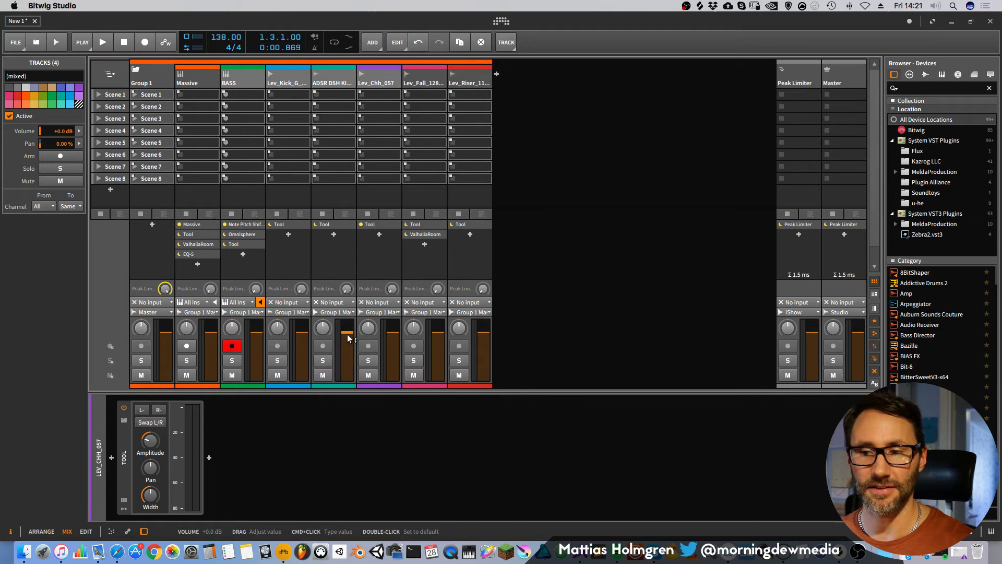
left_click_drag(348, 339, 348, 351)
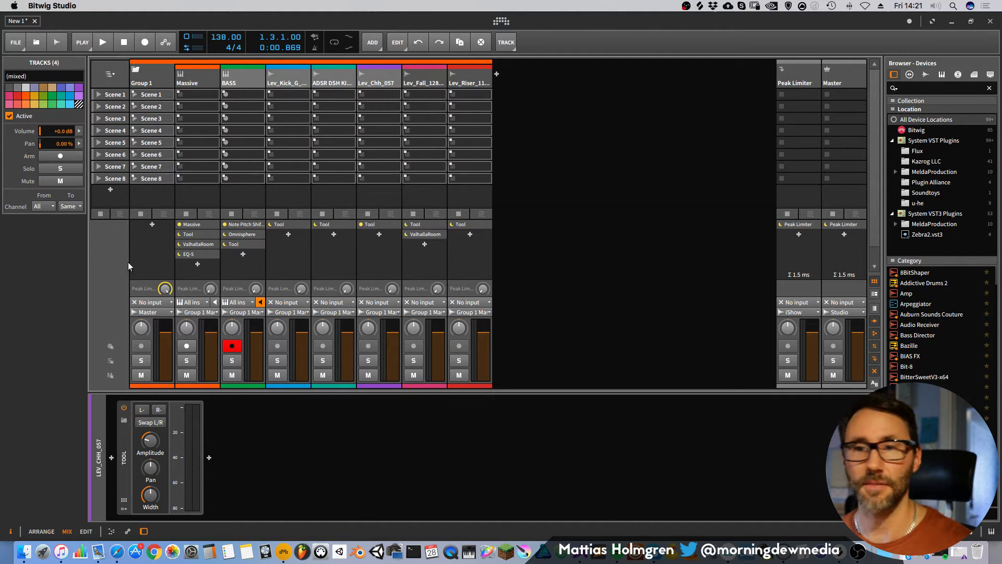
Select the Massive, BASS and Lev_Kick_G_040 tracks and pan them to the left together.
left_click(205, 79)
left_click(244, 79, "super")
left_click(281, 80, "super")
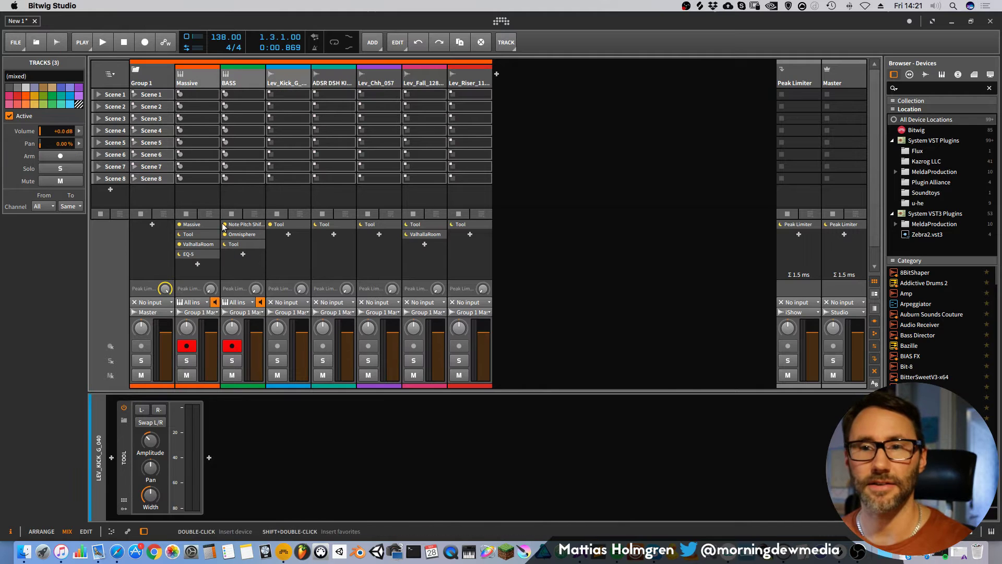
left_click_drag(64, 147, 63, 198)
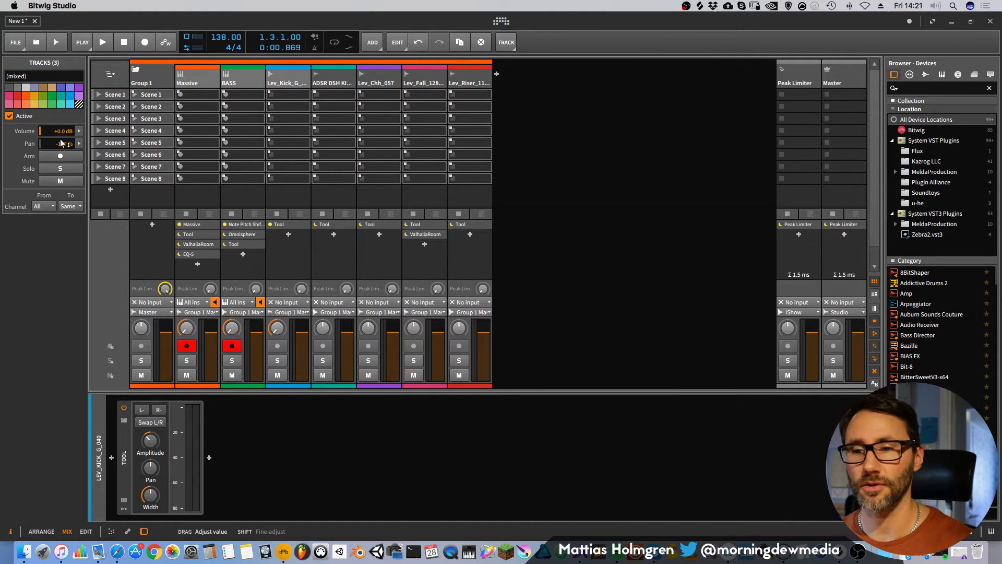
Play the arrangement from bar 1 through the riser, stop playback, and enable the transport loop.
left_click(453, 75)
key("alt+1")
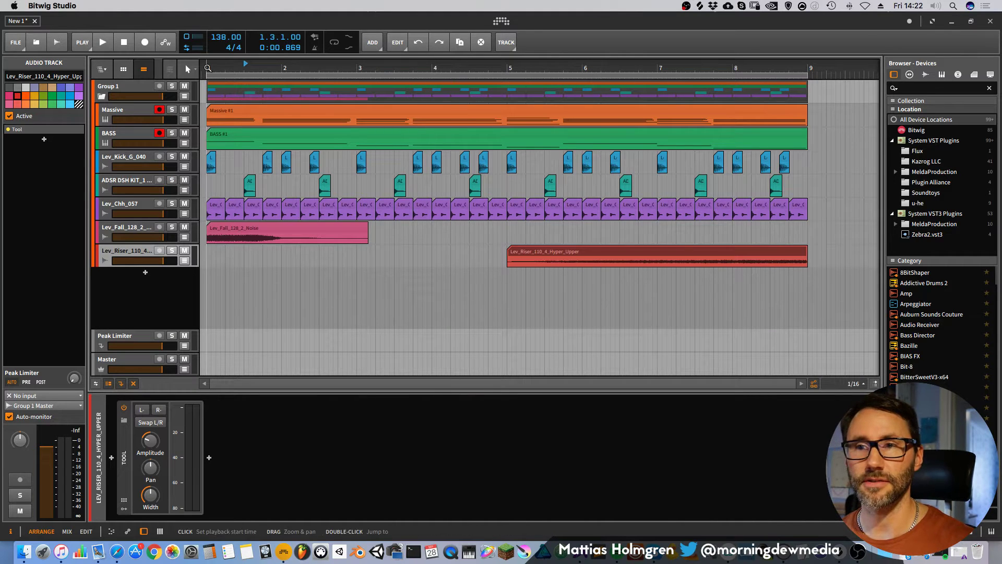
left_click(208, 68)
left_click(134, 109)
key("space")
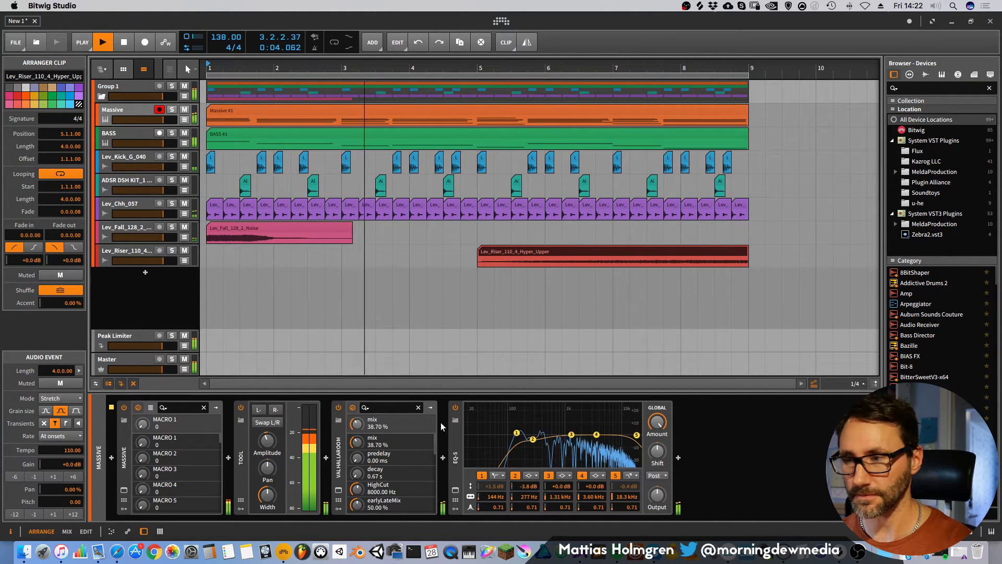
left_click(139, 251)
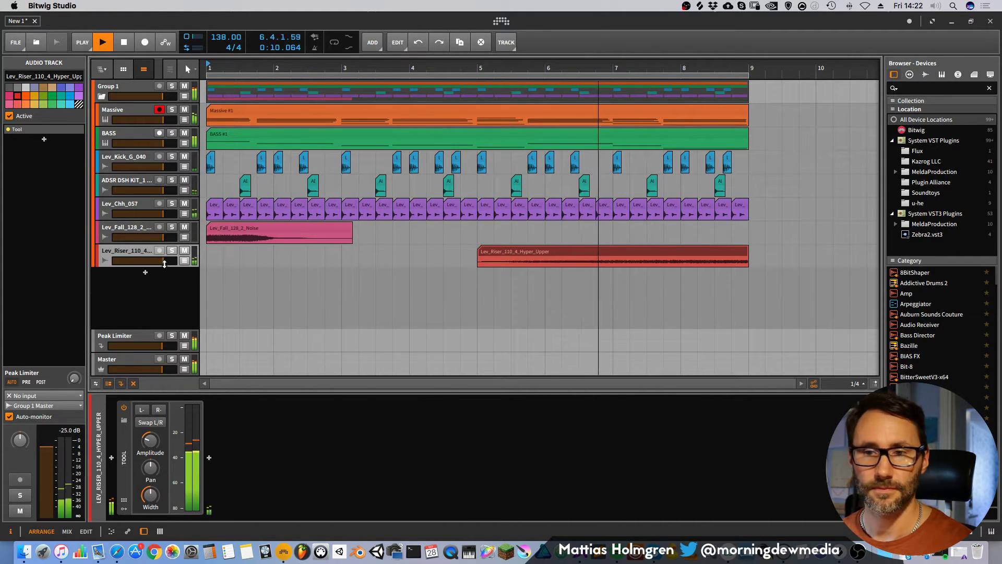
left_click_drag(164, 263, 162, 260)
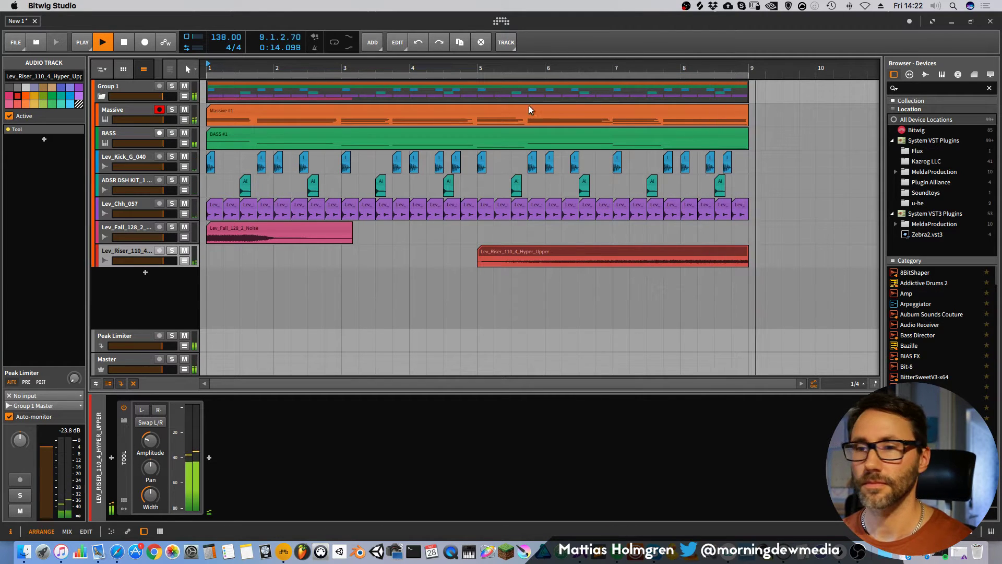
key("space")
left_click(334, 42)
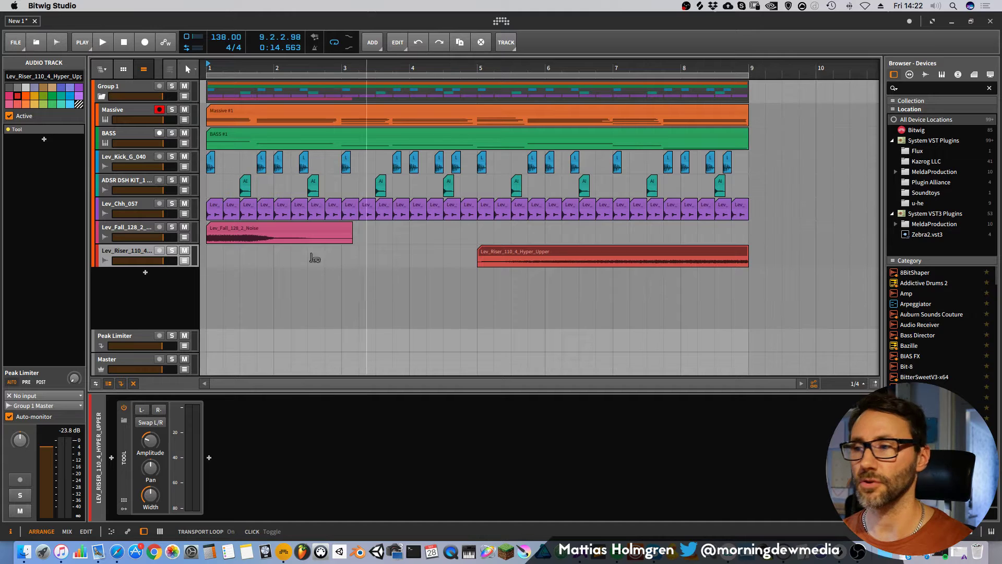
Insert a second Bitwig Tool device after the existing one on the Lev_Riser_110 track.
left_click(620, 258)
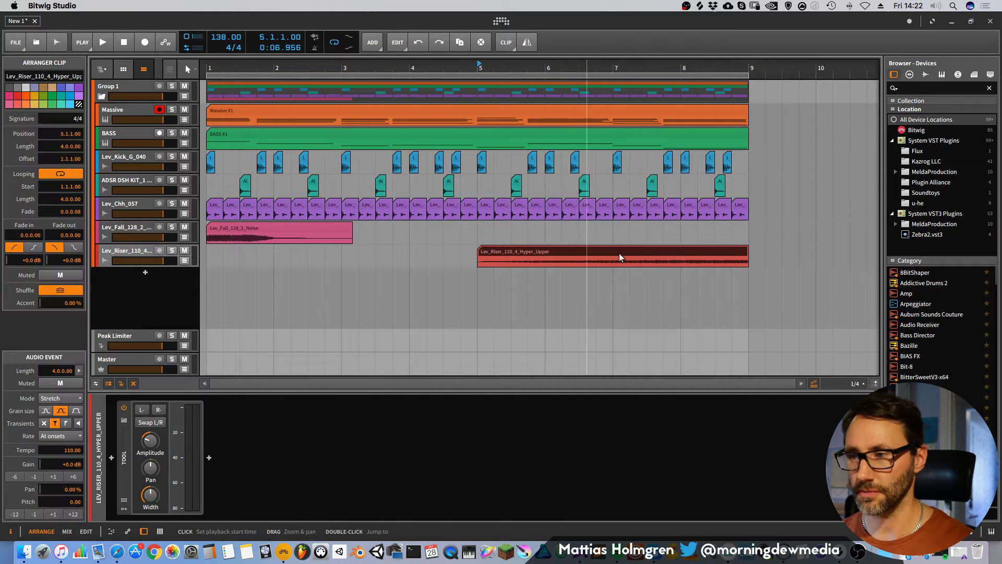
left_click(343, 338)
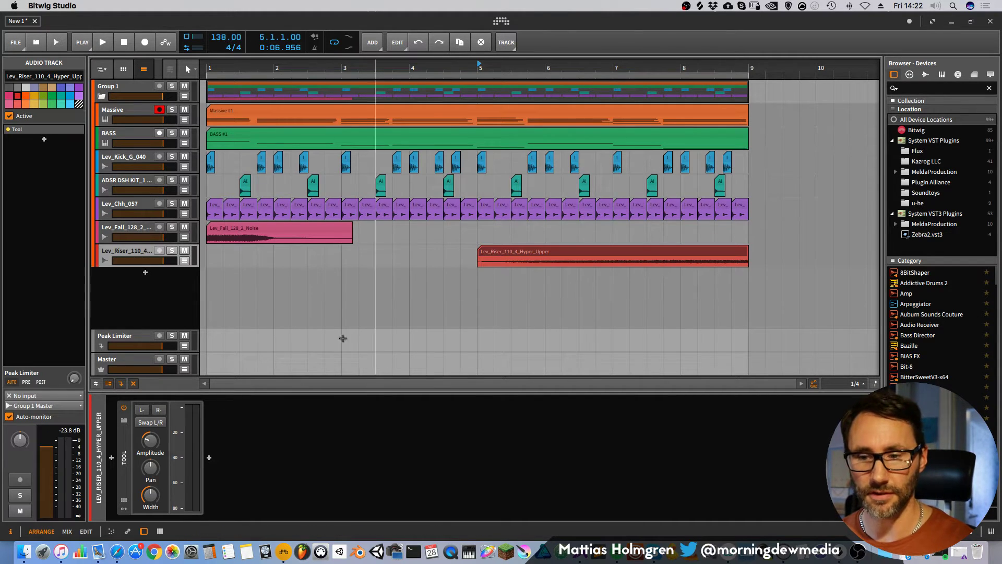
left_click(209, 457)
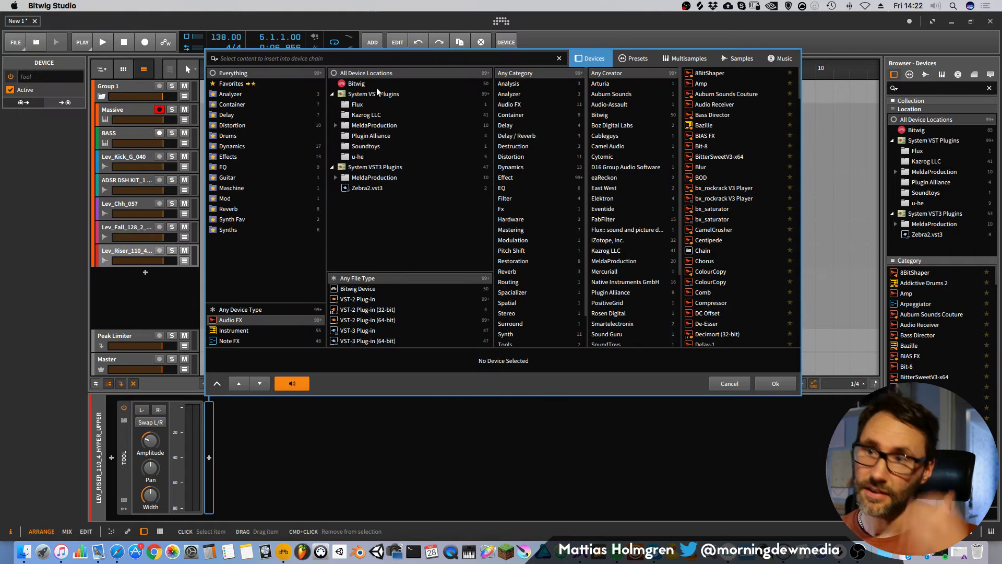
left_click(393, 85)
scroll(733, 225, "down", 3)
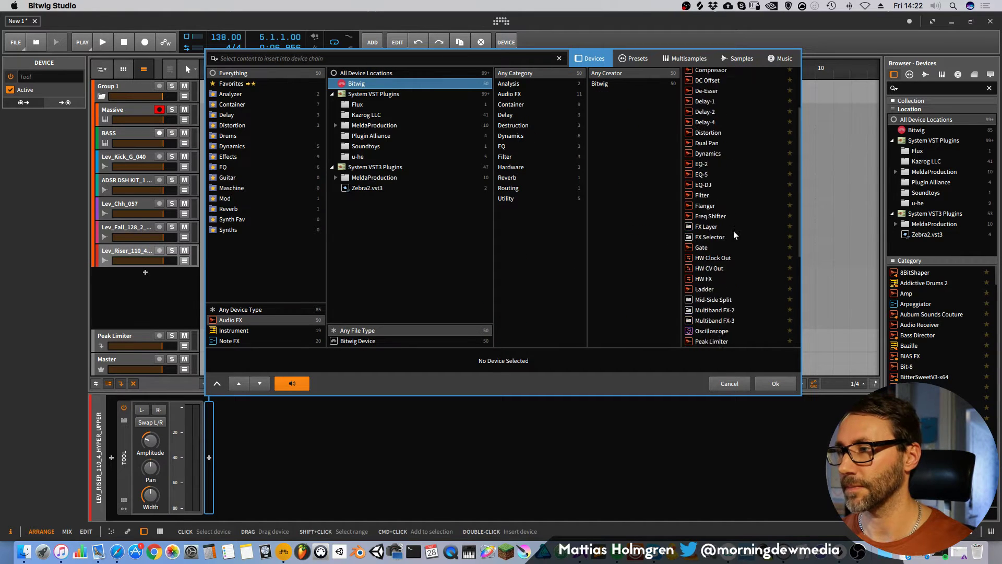
scroll(734, 235, "down", 5)
left_click(711, 298)
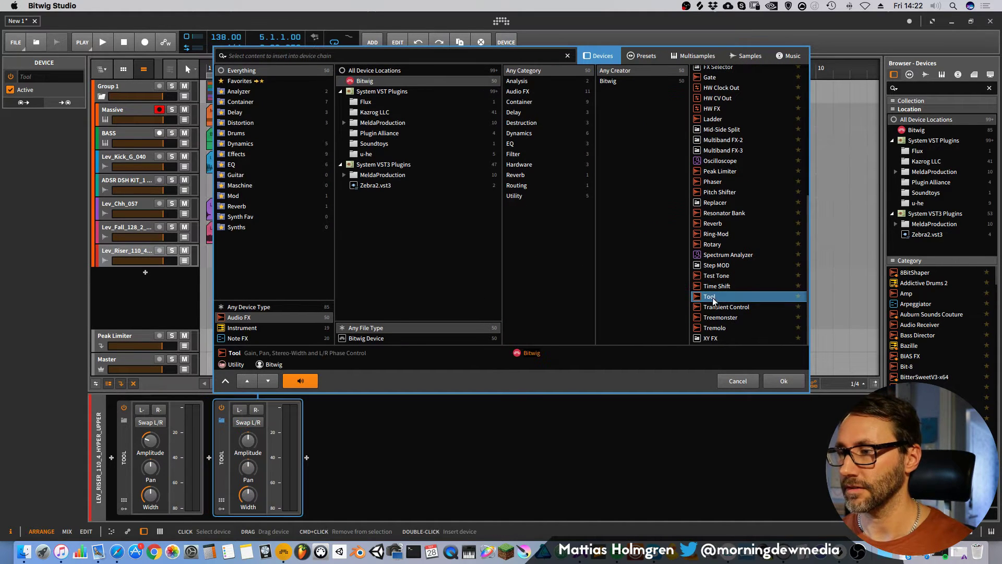
left_click(783, 380)
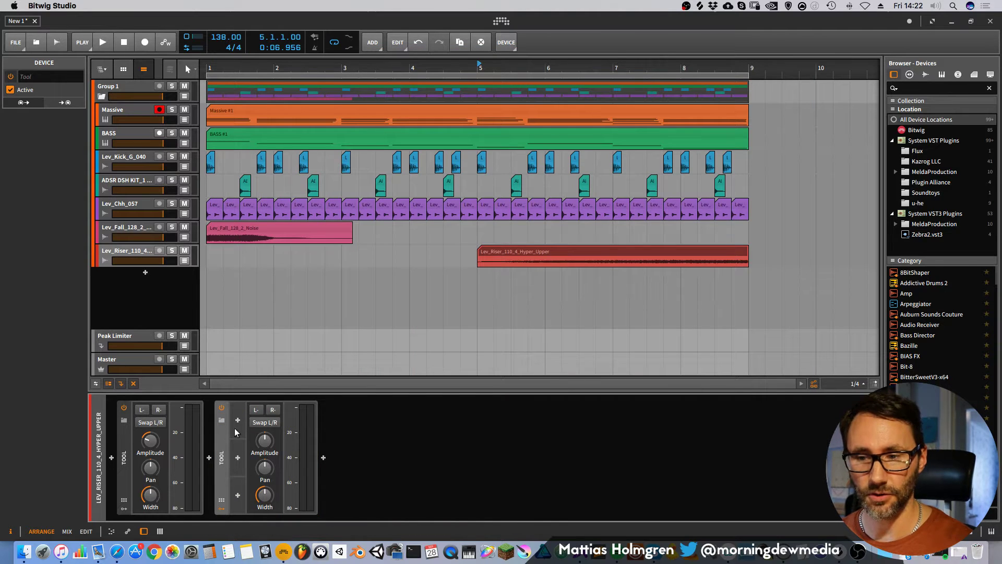
Add a Classic LFO modulator to the second Tool device and show its settings.
left_click(236, 428)
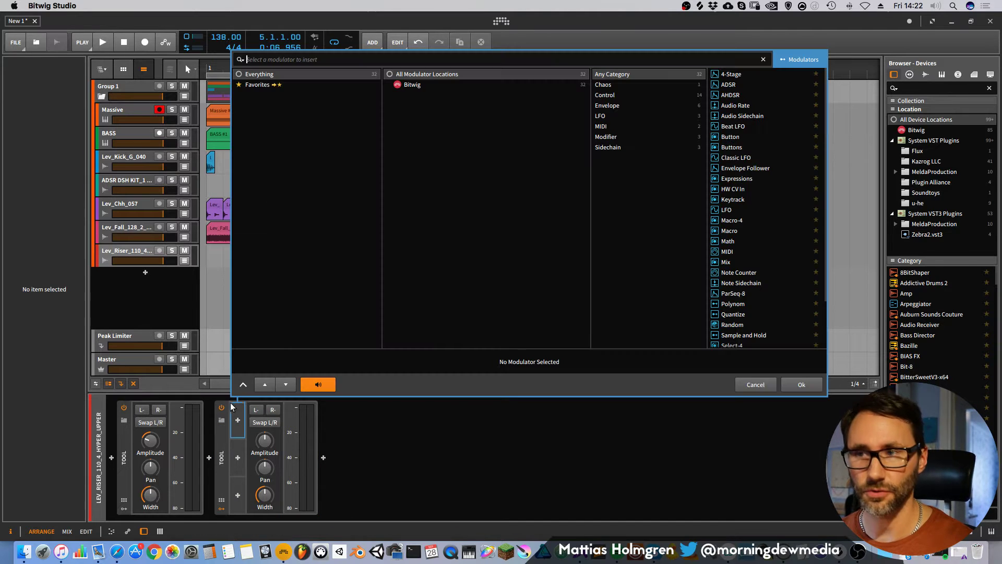
left_click(742, 159)
left_click(800, 387)
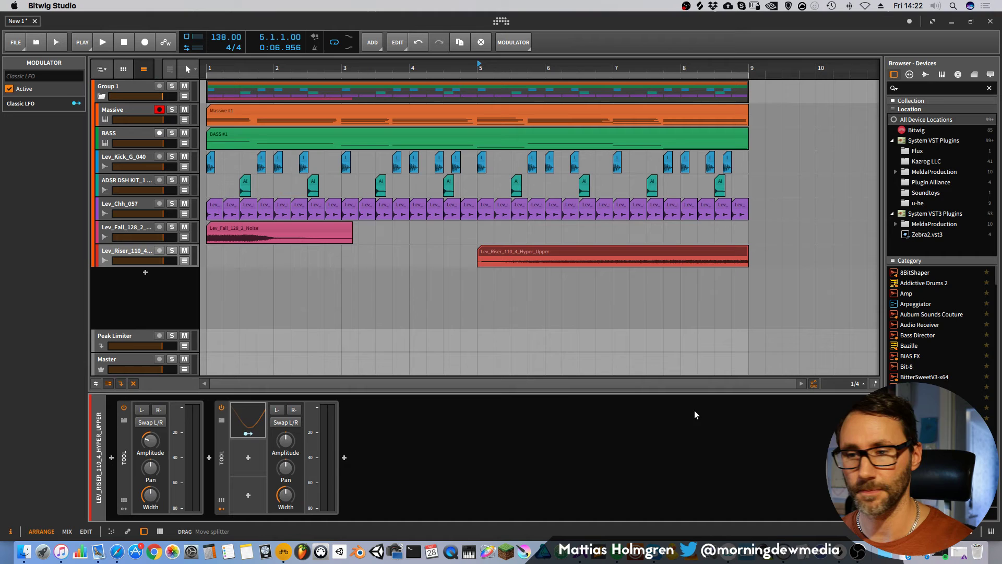
left_click(239, 424)
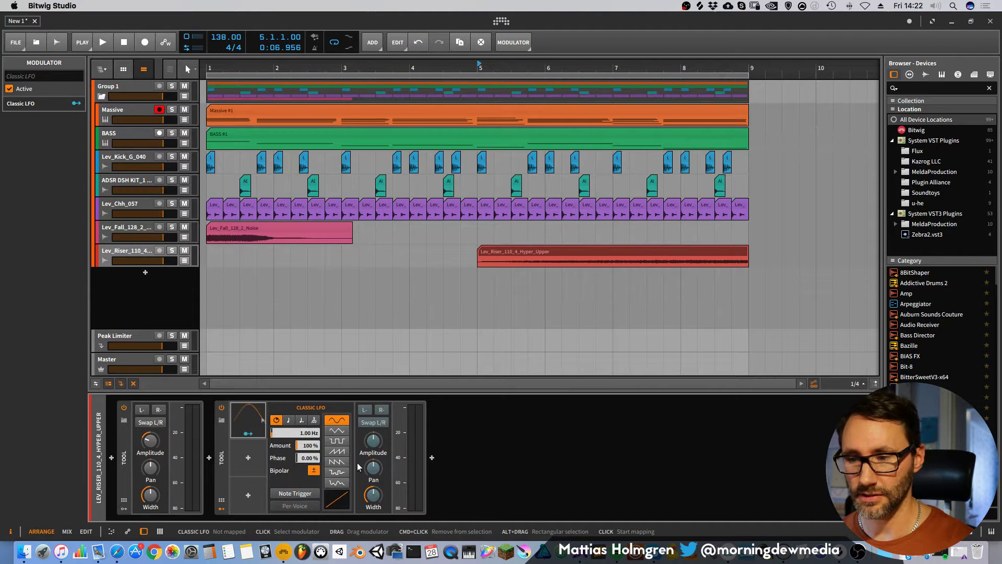
Map the Classic LFO to the second Tool's Amplitude with amount 36.00, base gain -36.0 dB, and bipolar modulation off.
left_click_drag(375, 443, 371, 464)
left_click(251, 434)
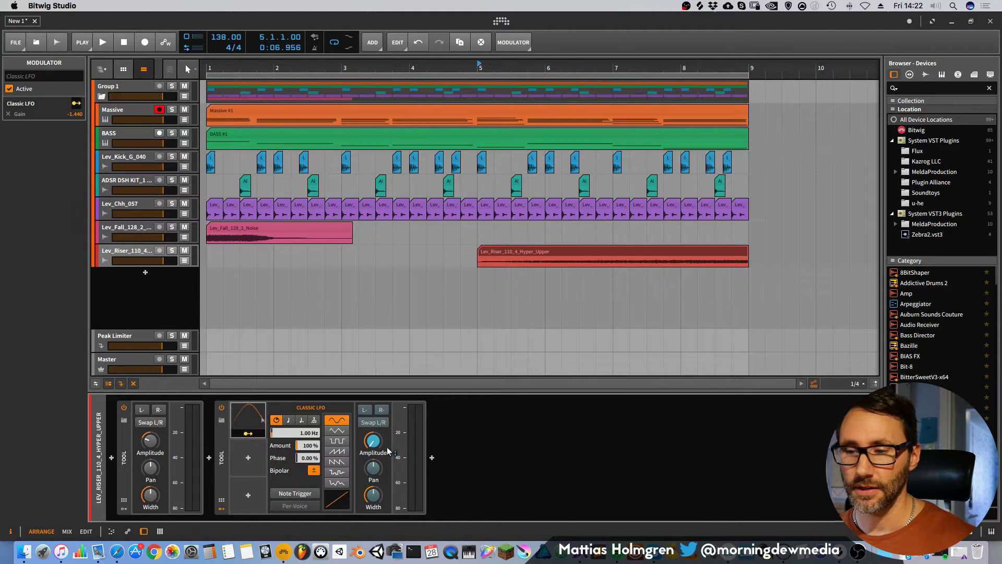
left_click_drag(370, 444, 370, 381)
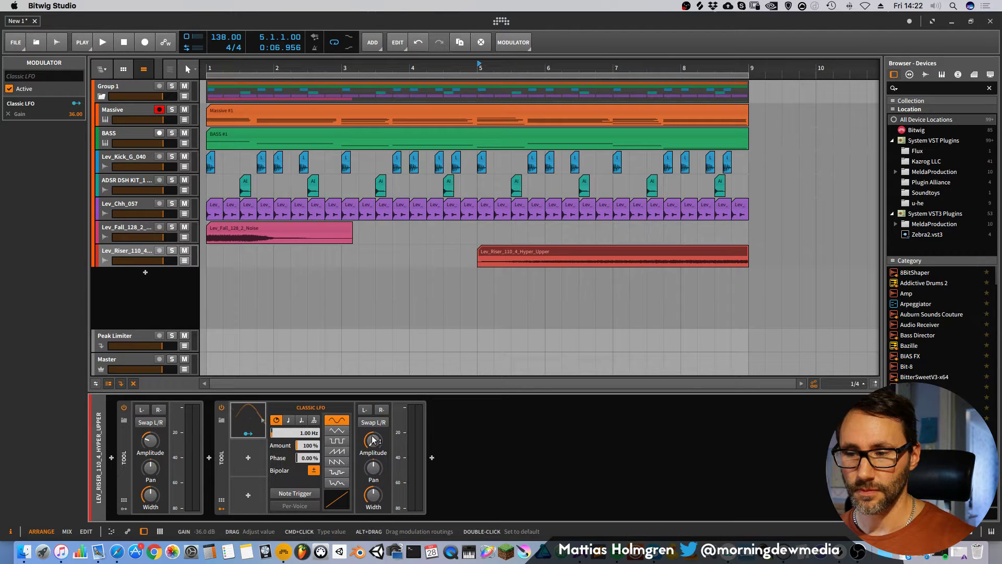
left_click(313, 471)
Play from bar 6 and set the Classic LFO to a falling sawtooth shape synced to 1/4 notes.
key("space")
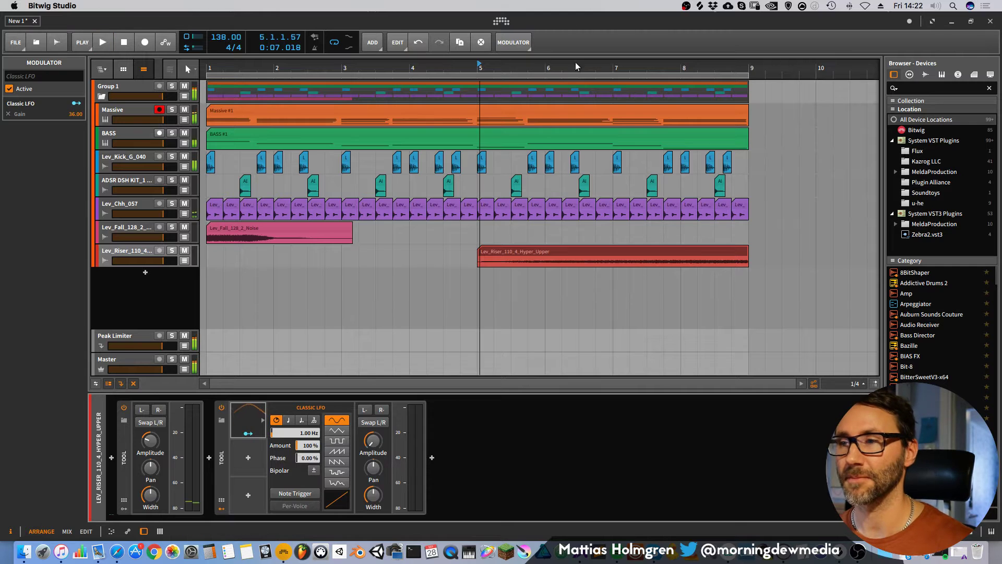
left_click(547, 67)
key("space")
key("space")
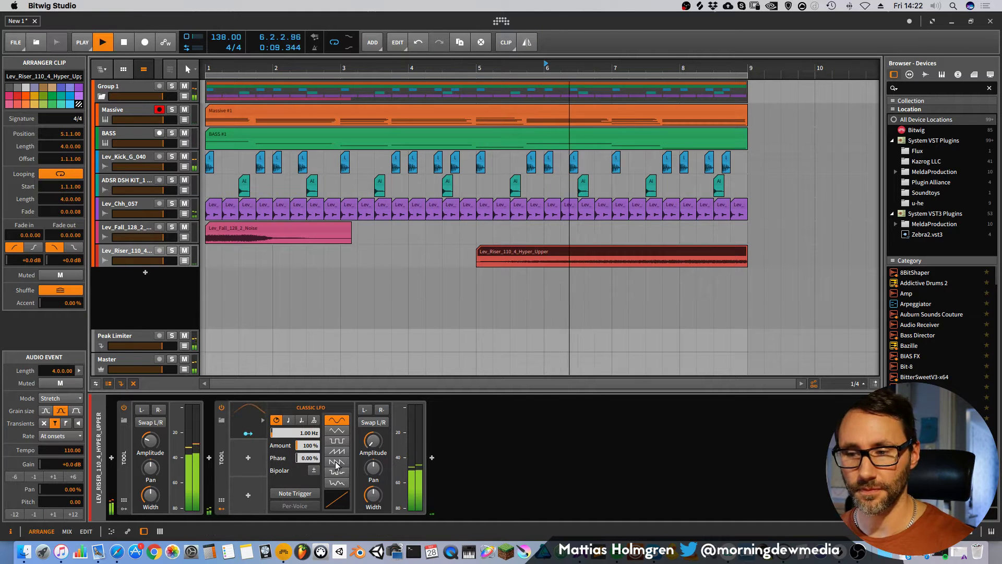
left_click(336, 462)
left_click(288, 420)
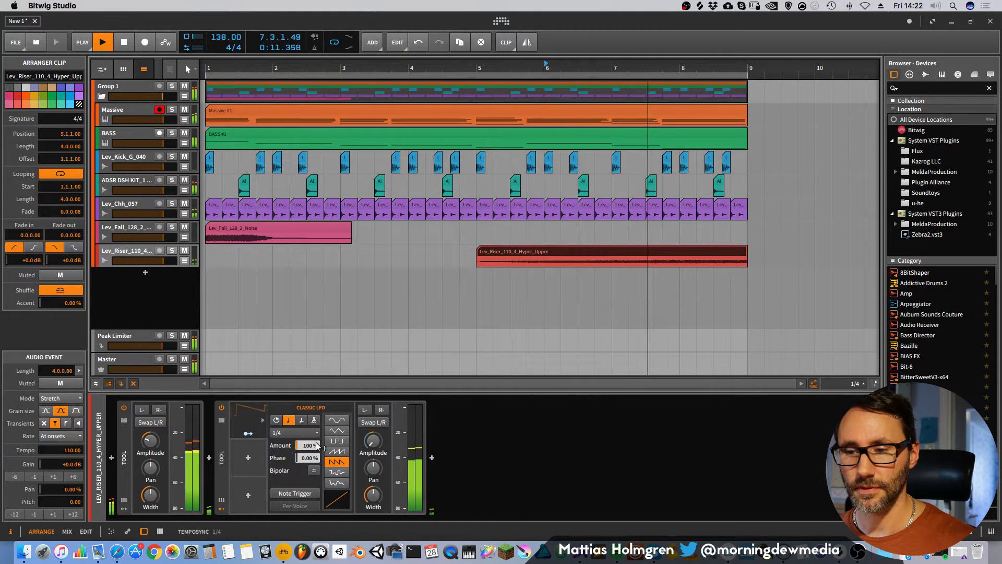
Replay the riser from bar 5, raise the second Tool's base amplitude slightly, and stop playback.
key("space")
key("space")
key("space")
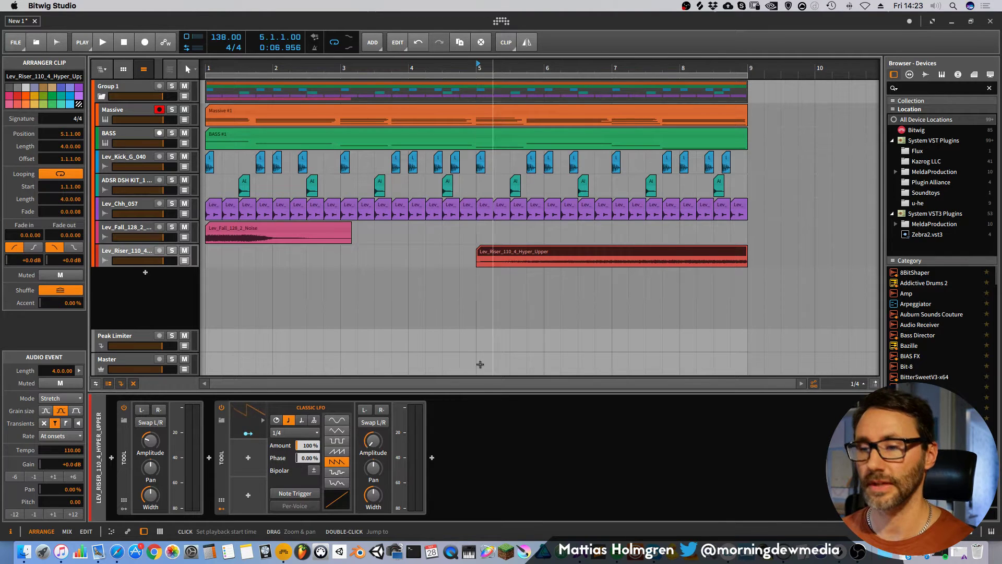
key("space")
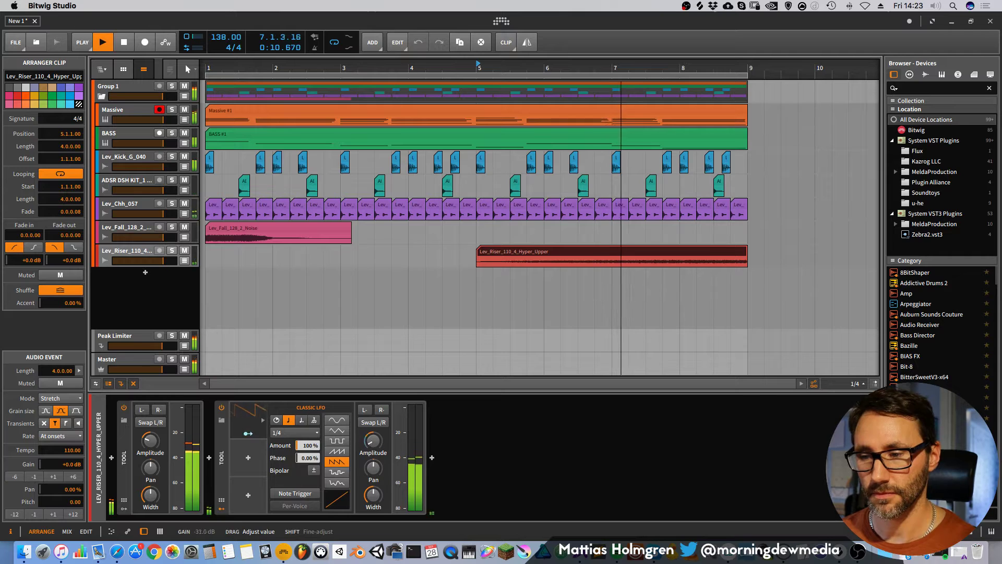
left_click_drag(373, 441, 373, 435)
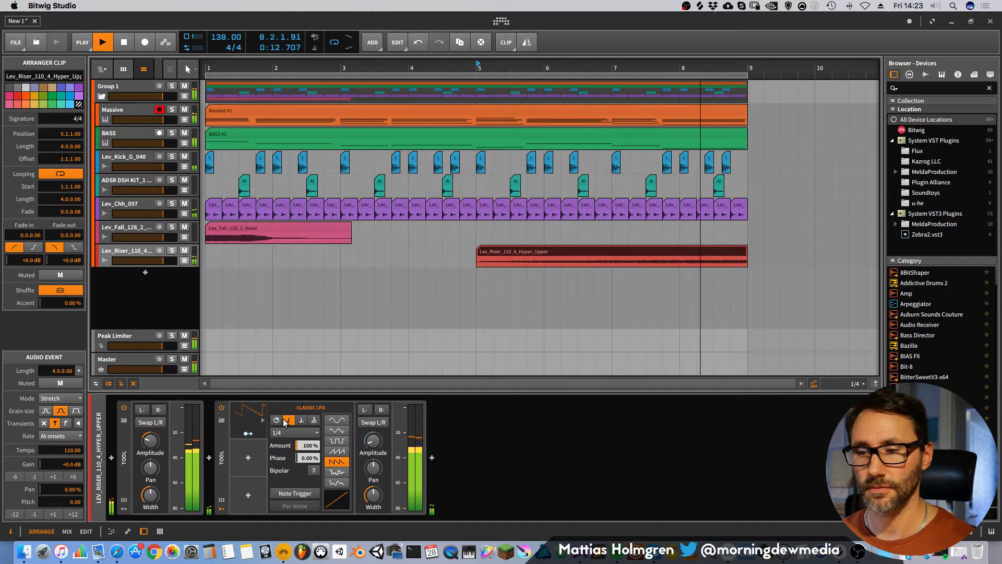
key("space")
Set the Classic LFO rate to 1/16 and play the riser from bar 5.
left_click(308, 432)
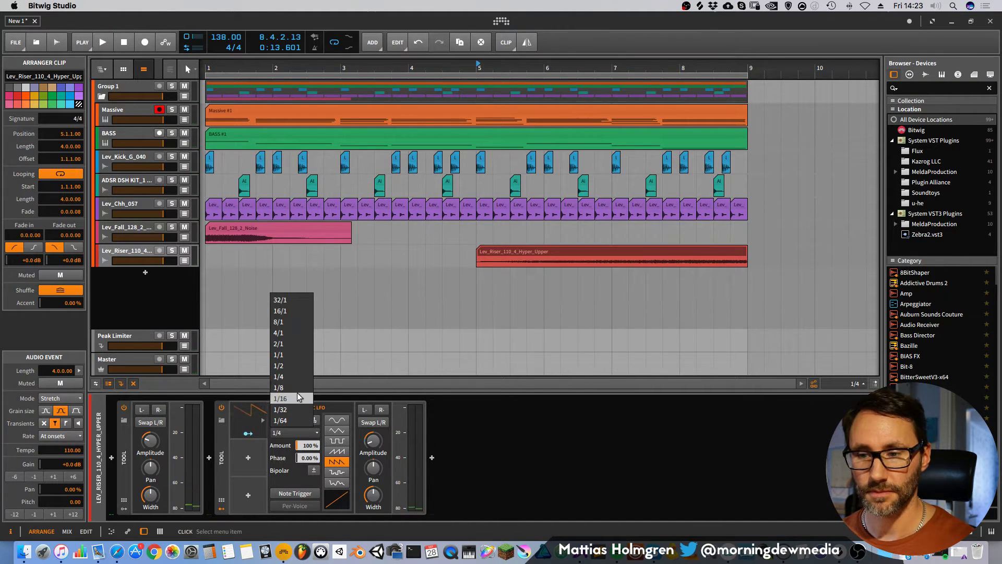
left_click(297, 398)
key("space")
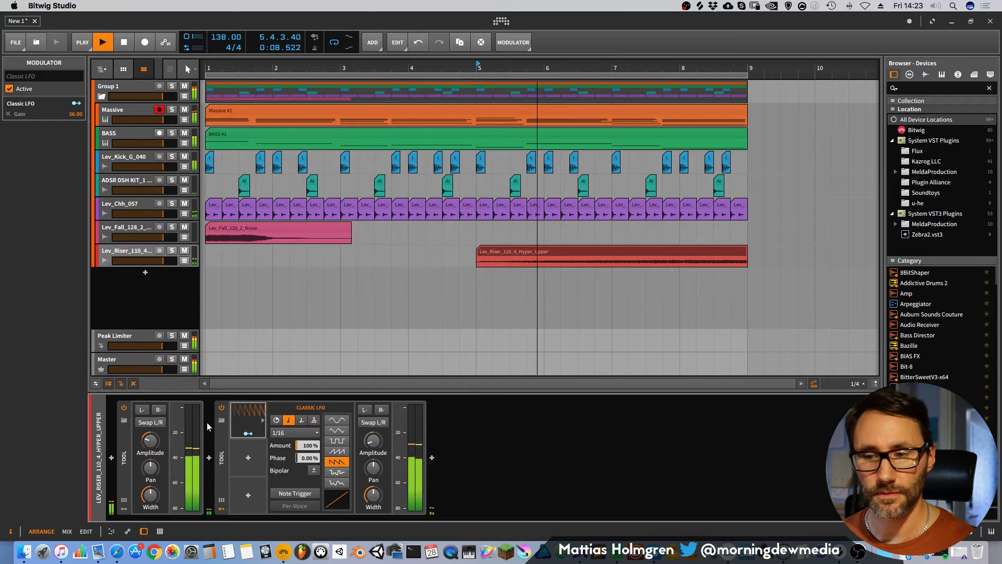
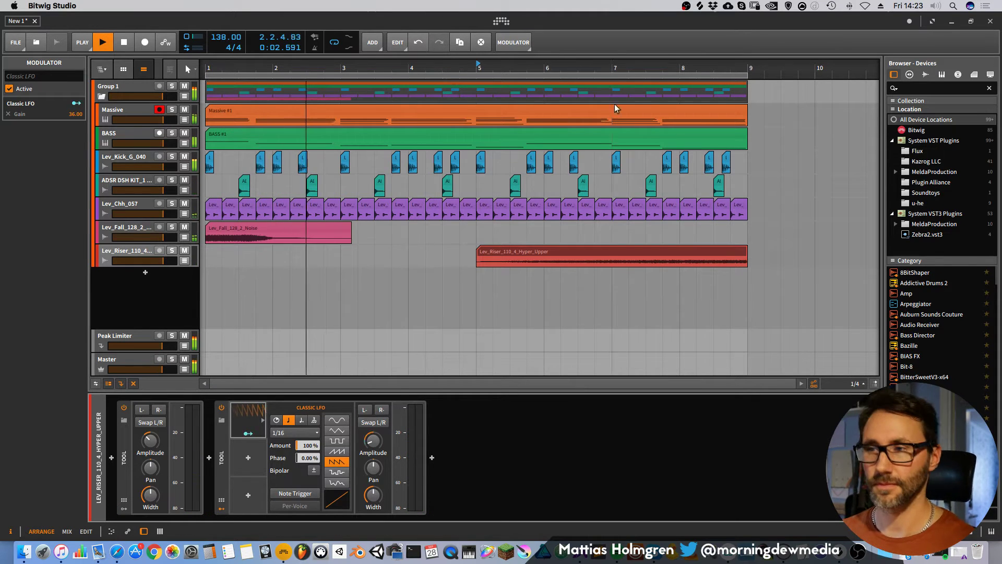
Move the playback start to bar 1 and stop playback.
mouse_move(625, 67)
left_mouse_down()
mouse_move(538, 58)
mouse_move(658, 71)
left_mouse_up()
left_click(206, 67)
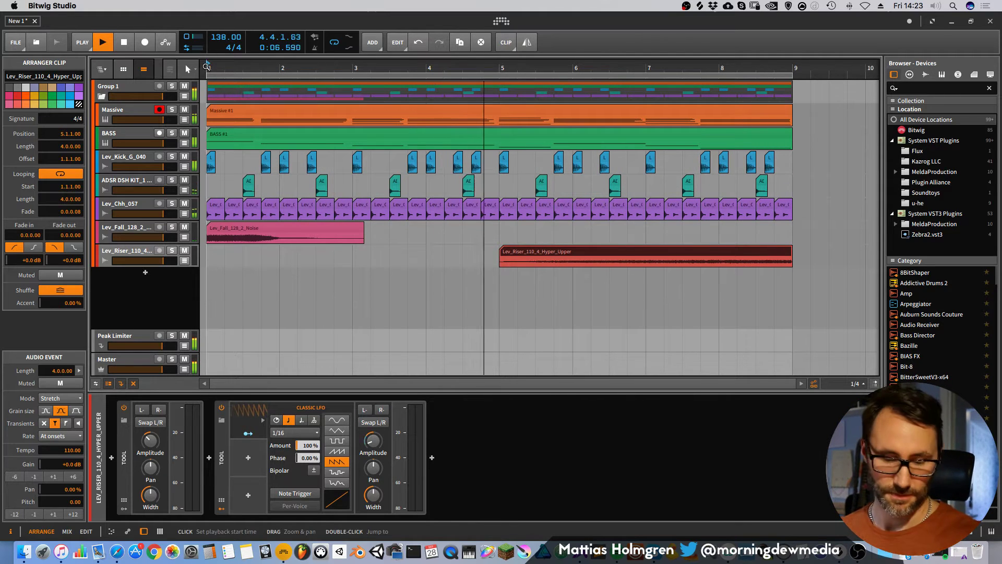
key("space")
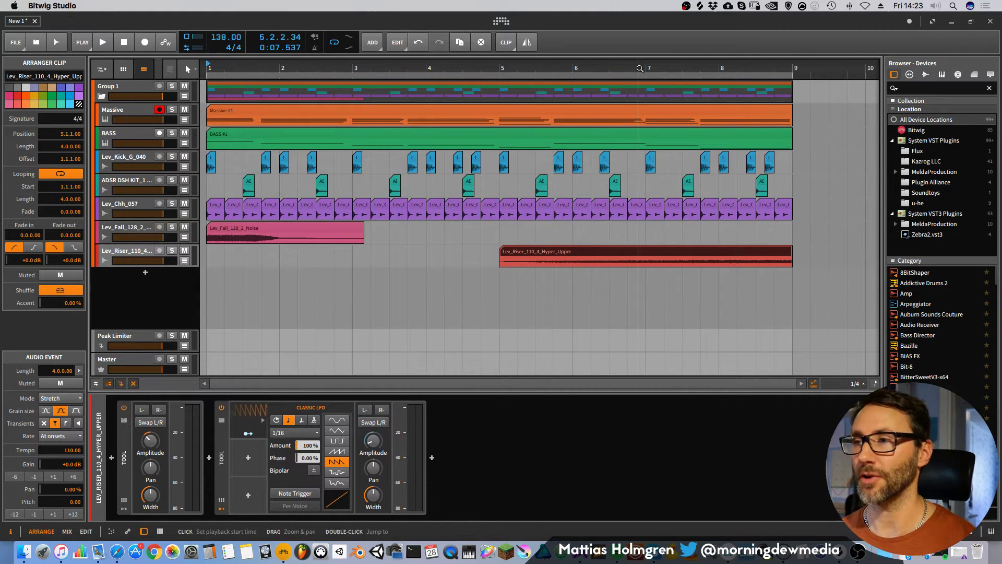
Add a new instrument track below the riser track and load Omnisphere from the Synths collection.
left_click_drag(638, 68, 685, 76)
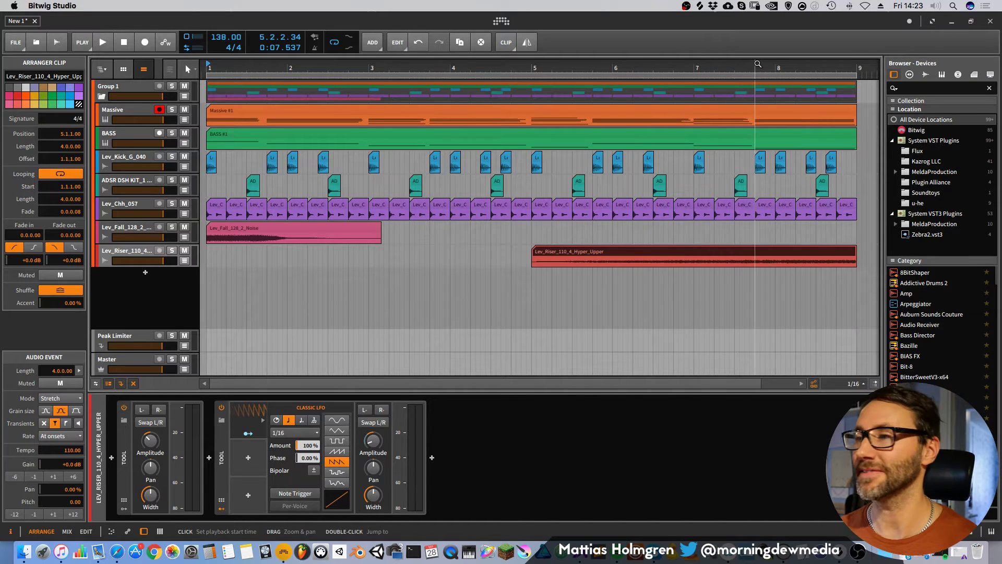
left_click_drag(757, 69, 756, 89)
double_click(138, 285)
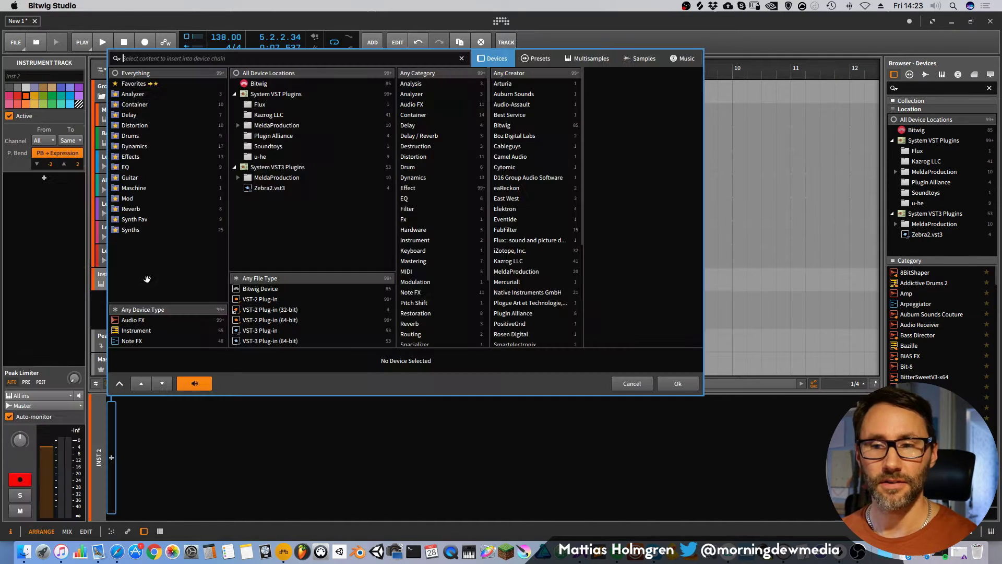
left_click(133, 233)
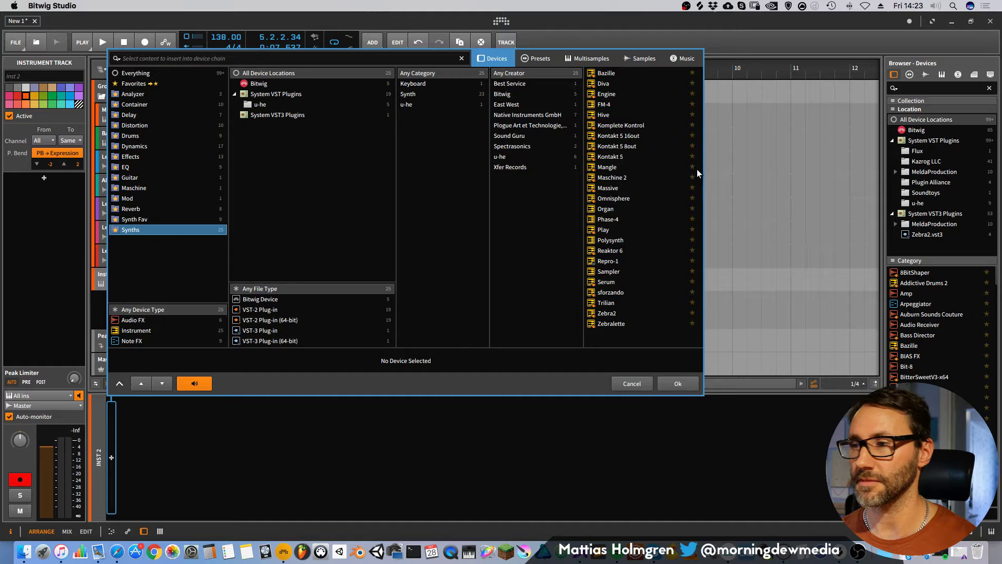
left_click(612, 198)
left_click(687, 381)
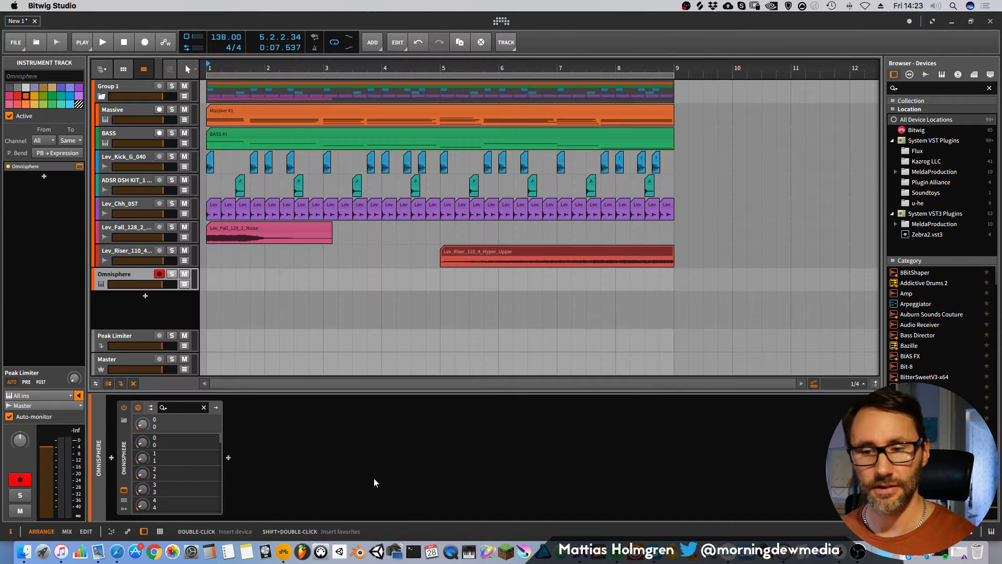
Set Omnisphere's layer A oscillator to the Juno 60 Square classic waveform and close the plug-in window.
left_click(124, 491)
left_click(522, 180)
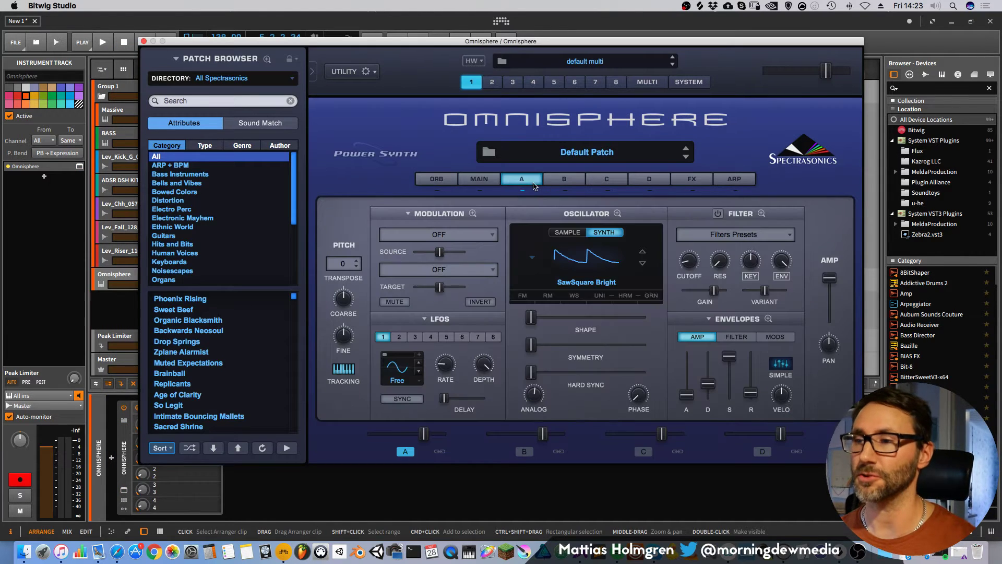
left_click(603, 259)
mouse_move(602, 328)
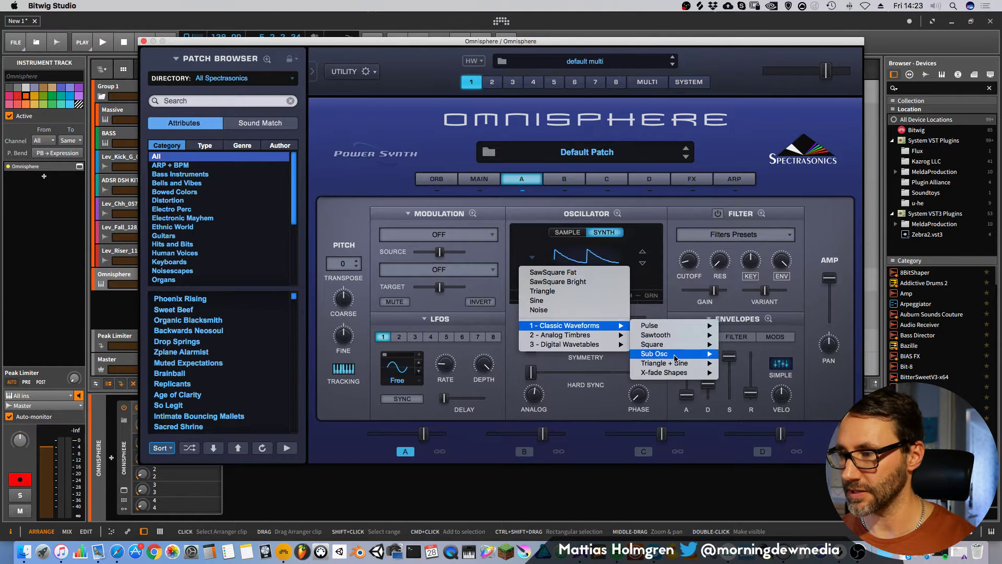
mouse_move(676, 367)
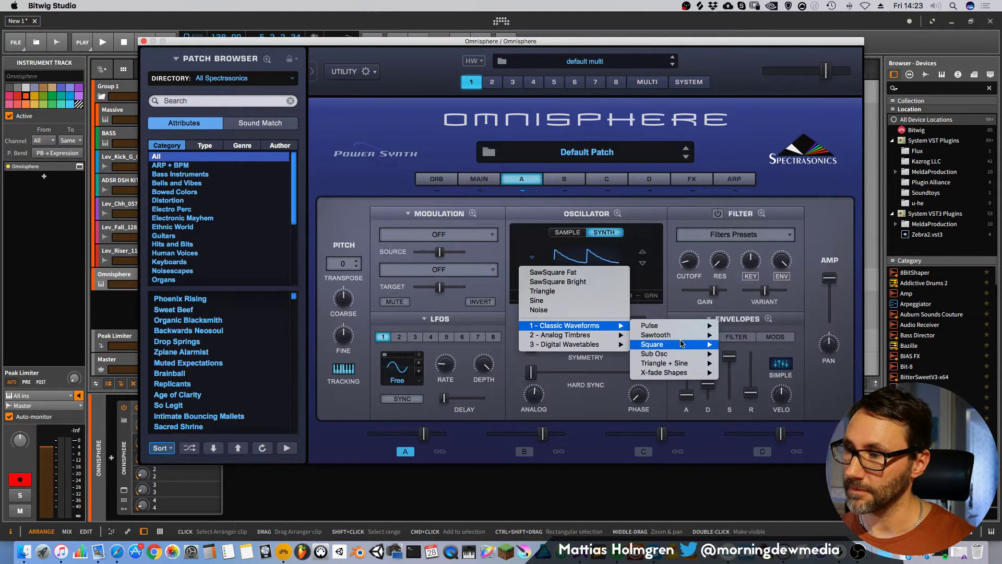
mouse_move(685, 347)
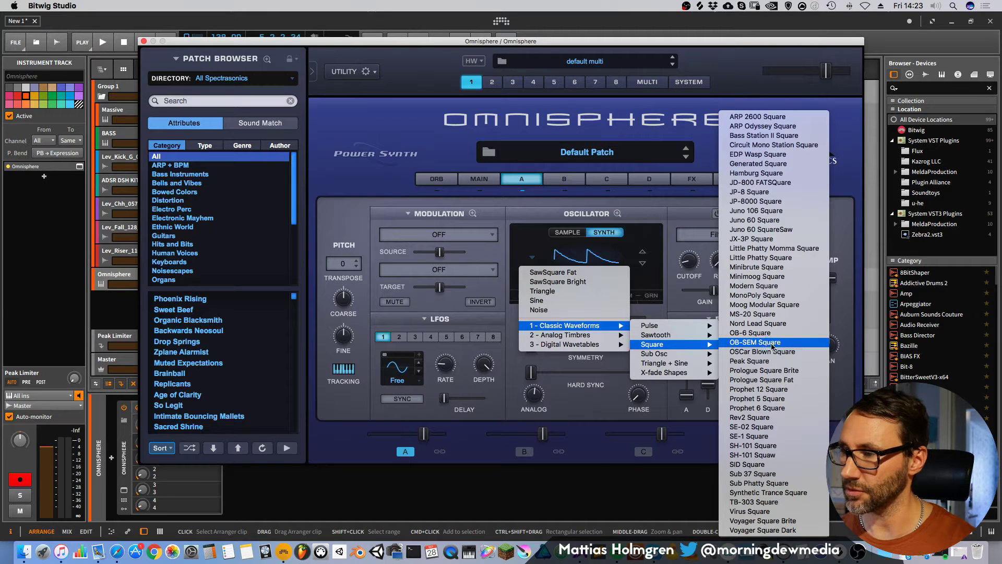
left_click(770, 220)
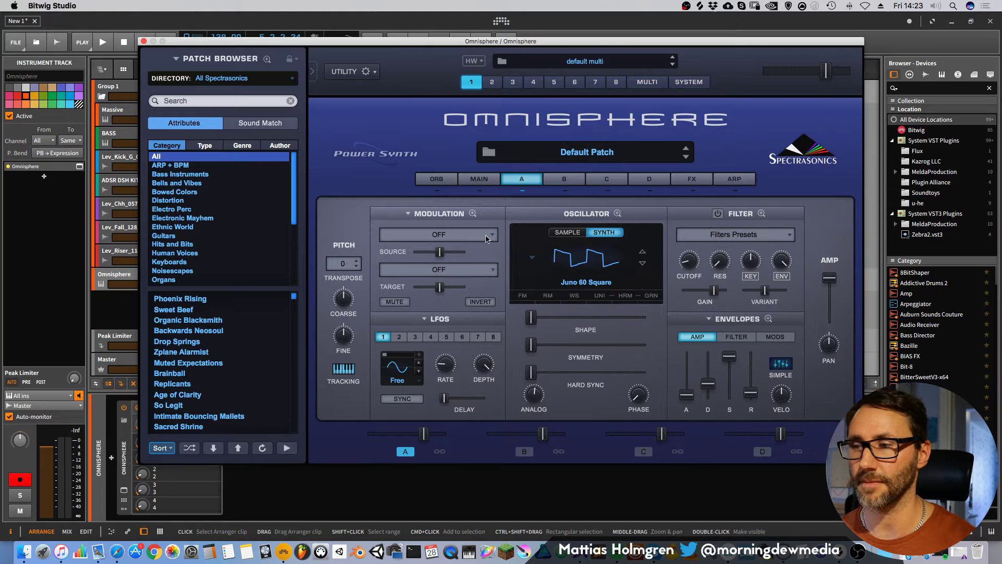
left_click(143, 42)
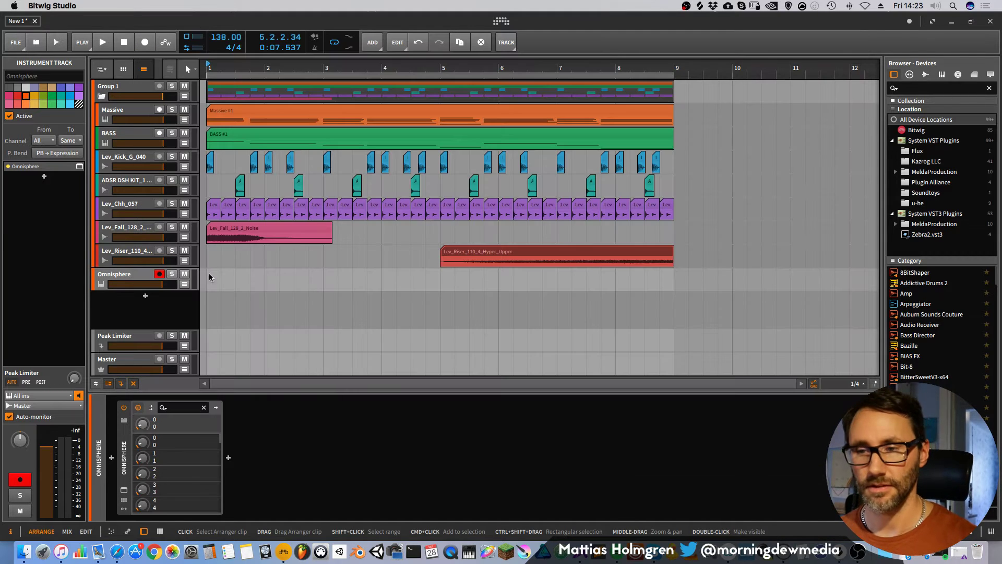
Create an empty four-bar clip at bar 1 on the Omnisphere track and open it for note editing.
left_click(210, 276)
left_click(212, 275)
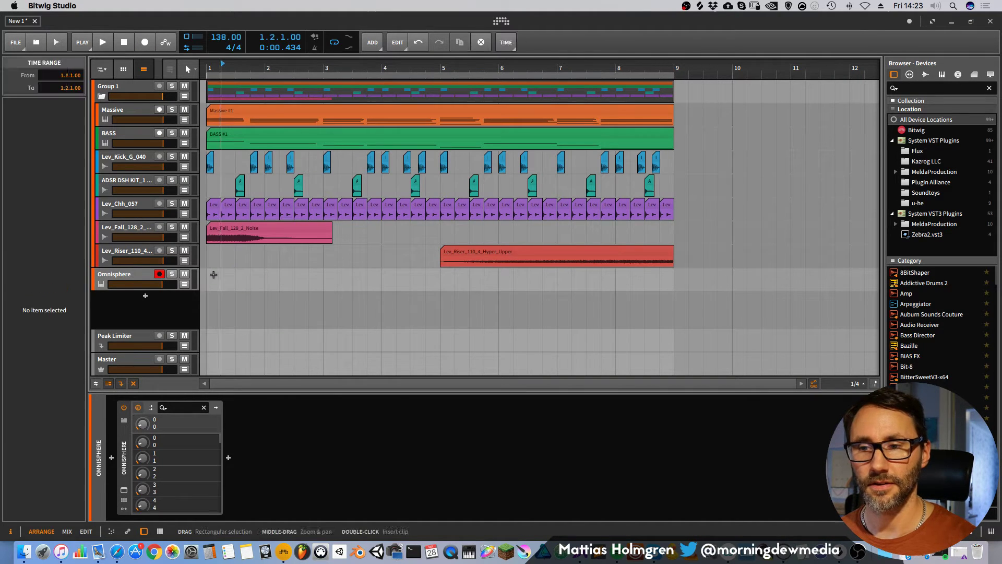
double_click(215, 275)
left_click_drag(263, 278, 440, 279)
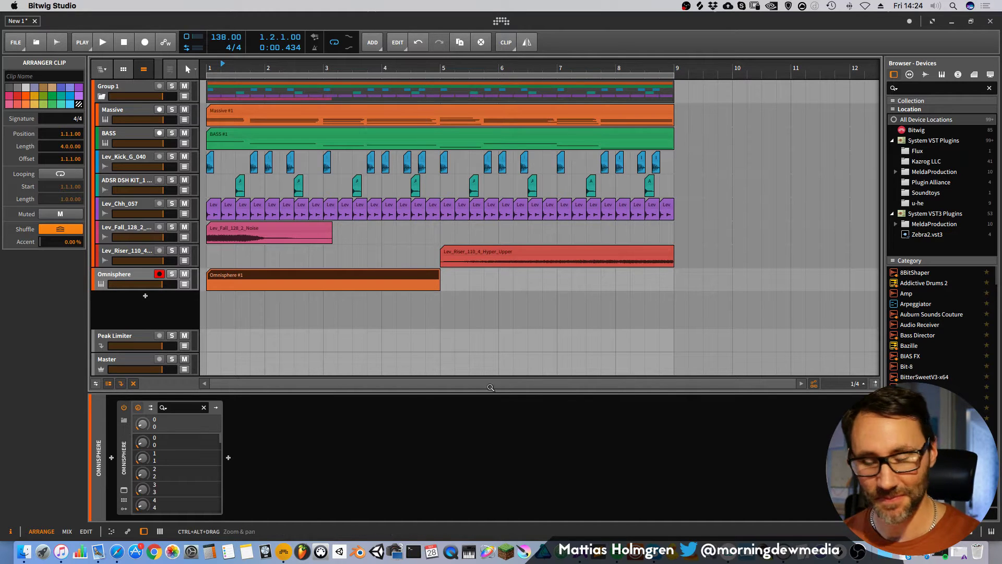
double_click(272, 281)
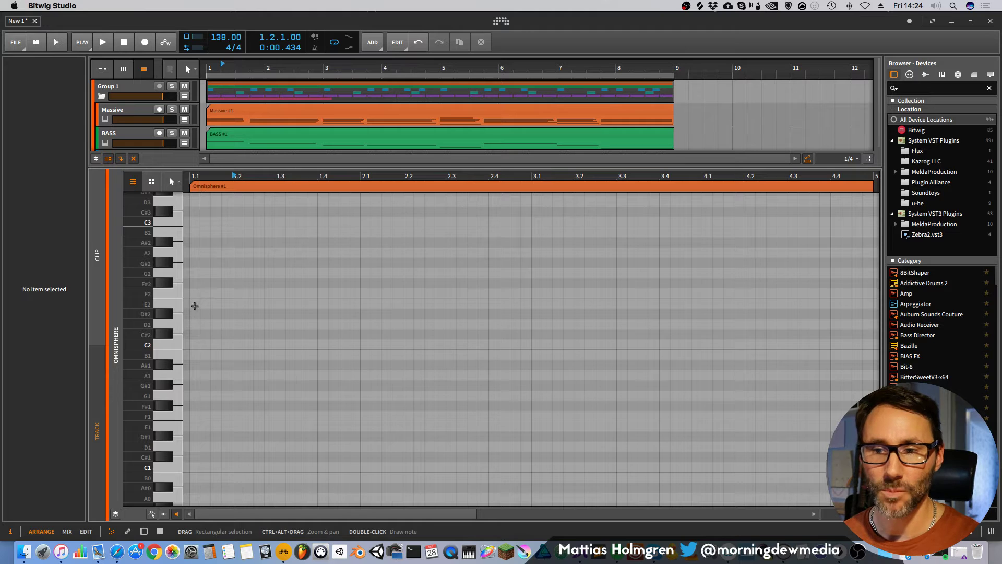
Add a one-sixteenth E2 note at the start of the clip and play it from bar 1.
double_click(195, 306)
key("space")
key("space")
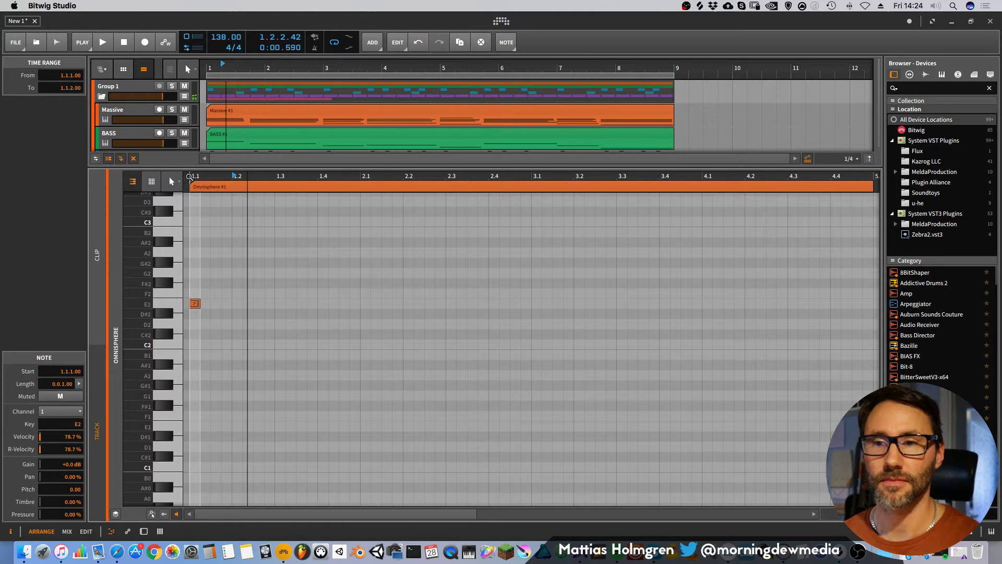
left_click(189, 177)
key("space")
key("space")
Lengthen the E2 note to 0.2.1.00 and transpose it up one octave to E3.
mouse_move(197, 304)
left_mouse_down()
mouse_move(240, 304)
mouse_move(199, 303)
mouse_move(222, 305)
left_mouse_up()
key("space")
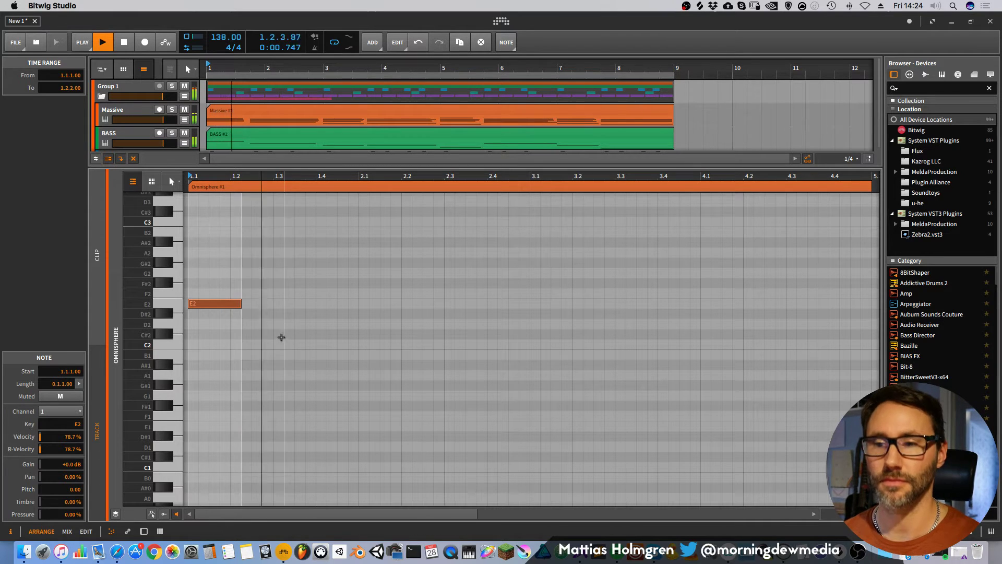
key("space")
left_click_drag(240, 304, 284, 305)
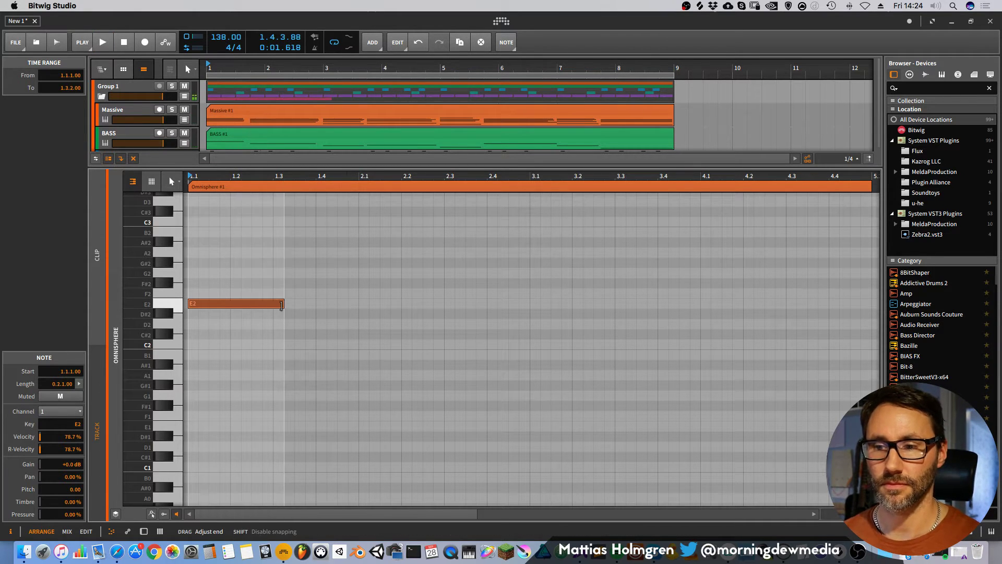
key("shift+Up")
key("space")
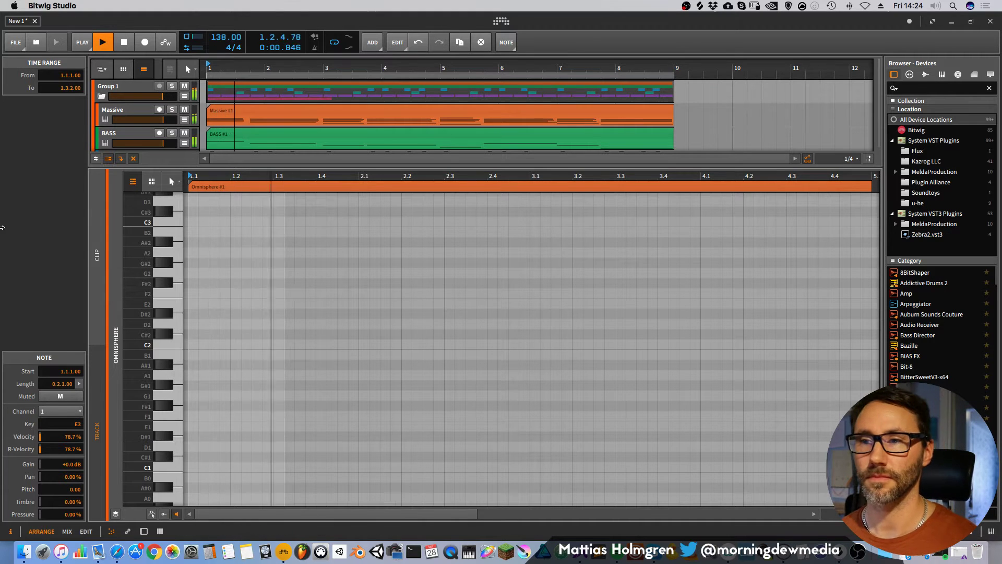
Stop playback and move the Omnisphere track into Group 1, below the riser track.
key("Tab")
key("Tab")
key("d")
key("space")
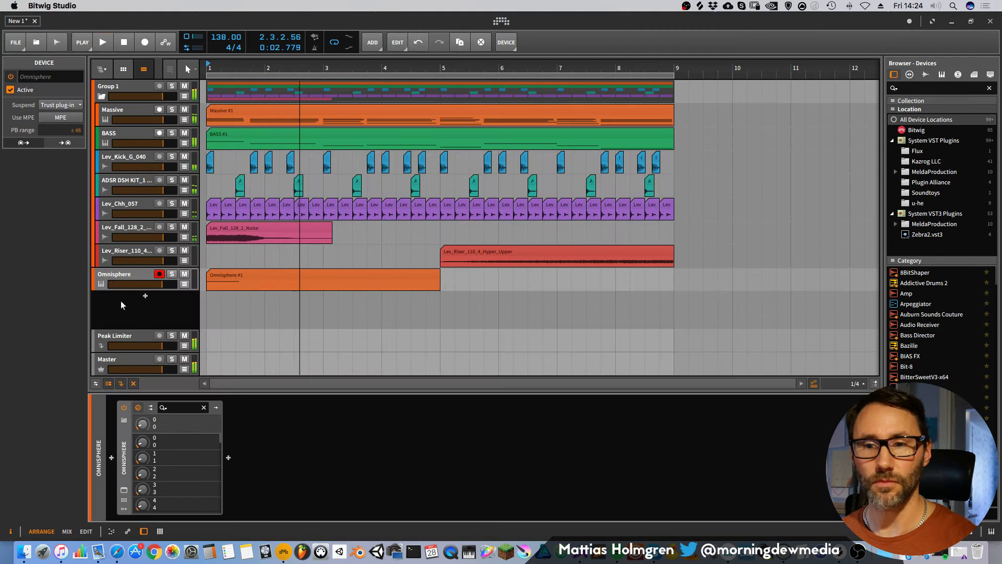
left_click_drag(121, 278, 125, 260)
Insert Bitwig's Tool device after Omnisphere on the new track, lower its amplitude and return to the arrangement.
key("alt+2")
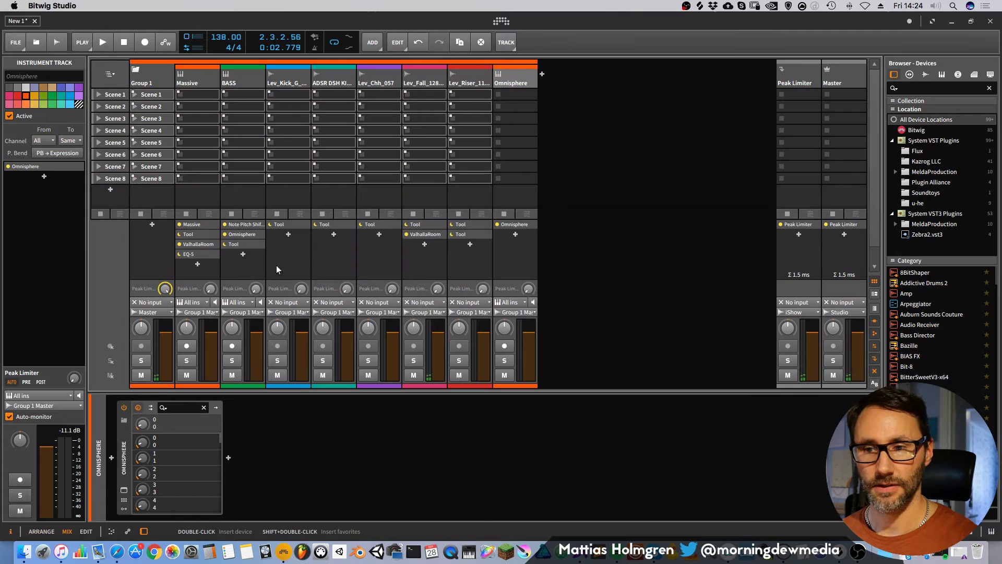
left_click(516, 234)
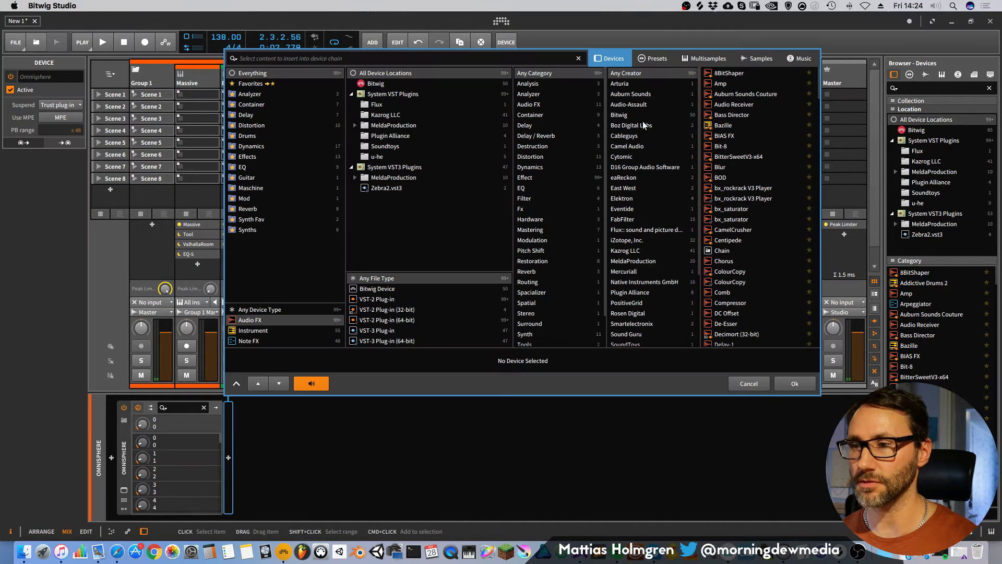
left_click(361, 85)
scroll(724, 234, "down", 5)
left_click(725, 300)
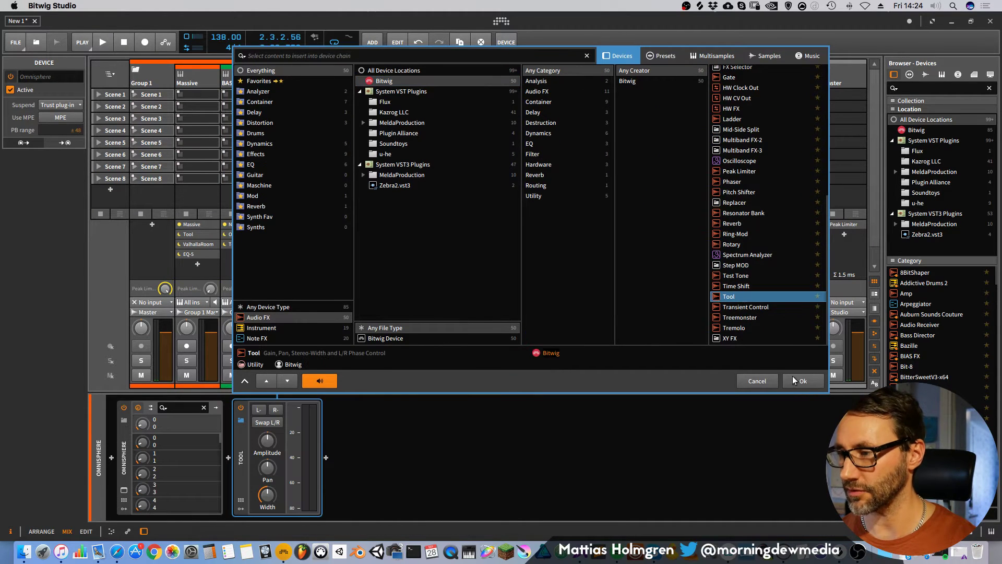
left_click(795, 383)
left_click_drag(267, 442, 308, 462)
key("Tab")
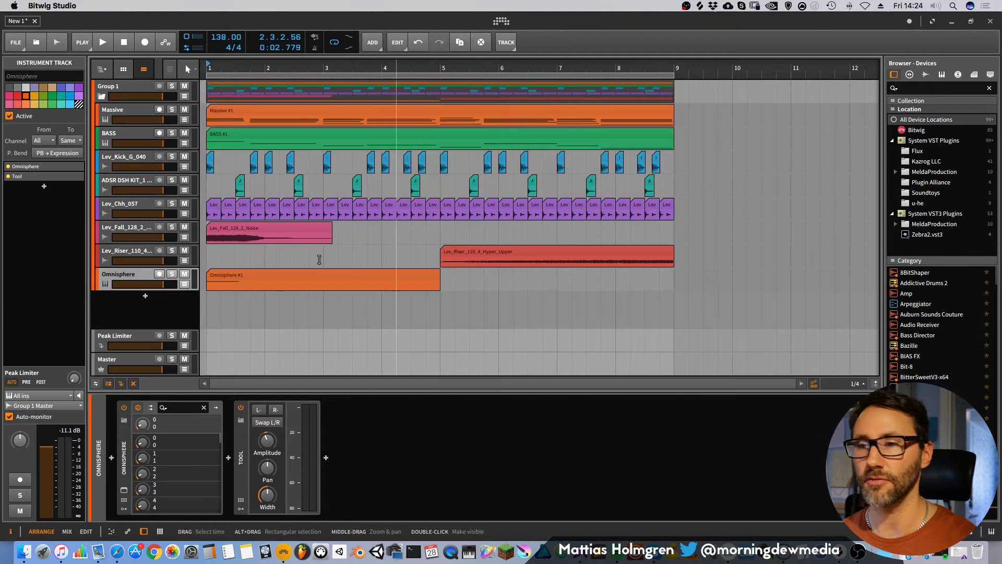
Rename the Omnisphere track as Lead Square.
double_click(132, 275)
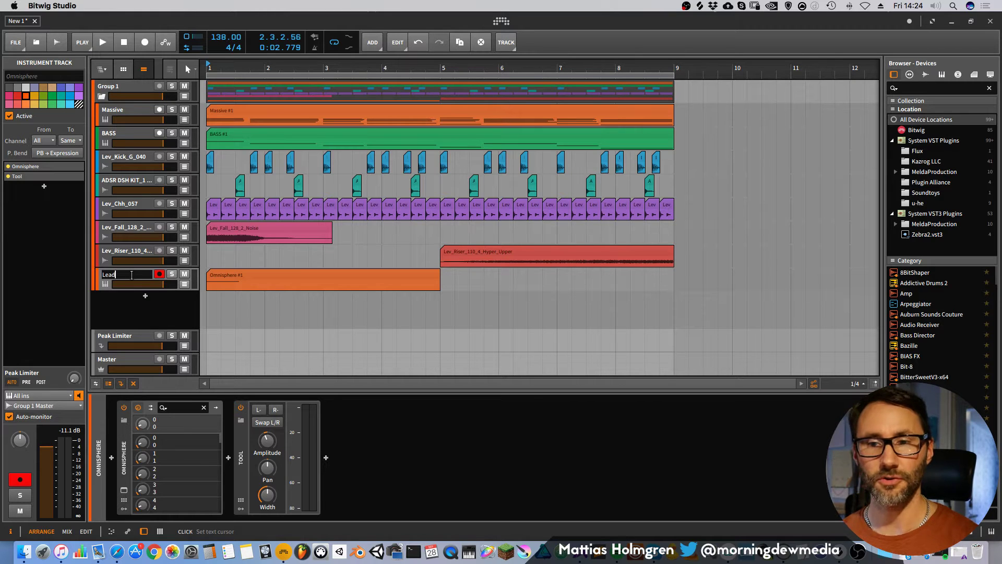
type("Lead Sua")
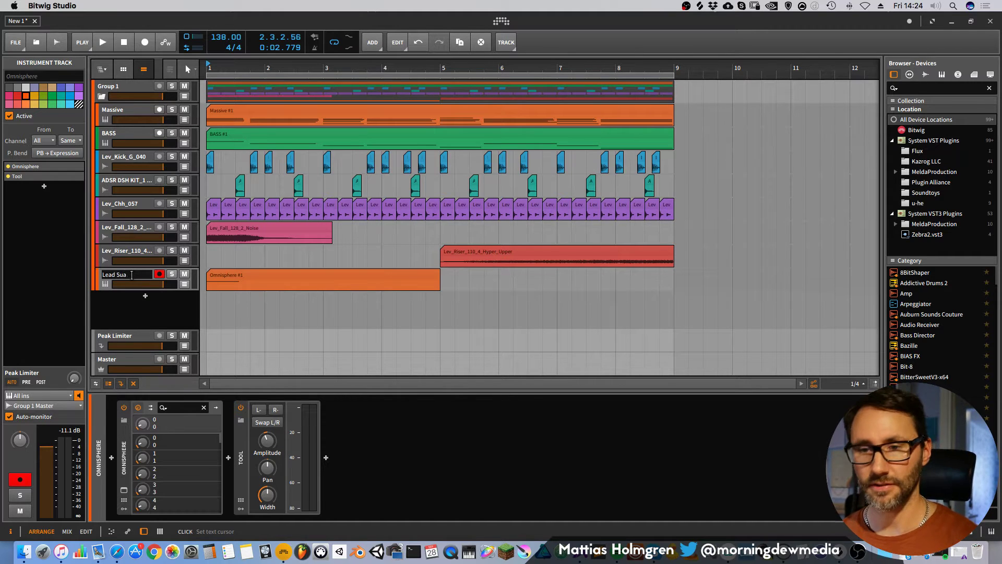
type("re")
key("Return")
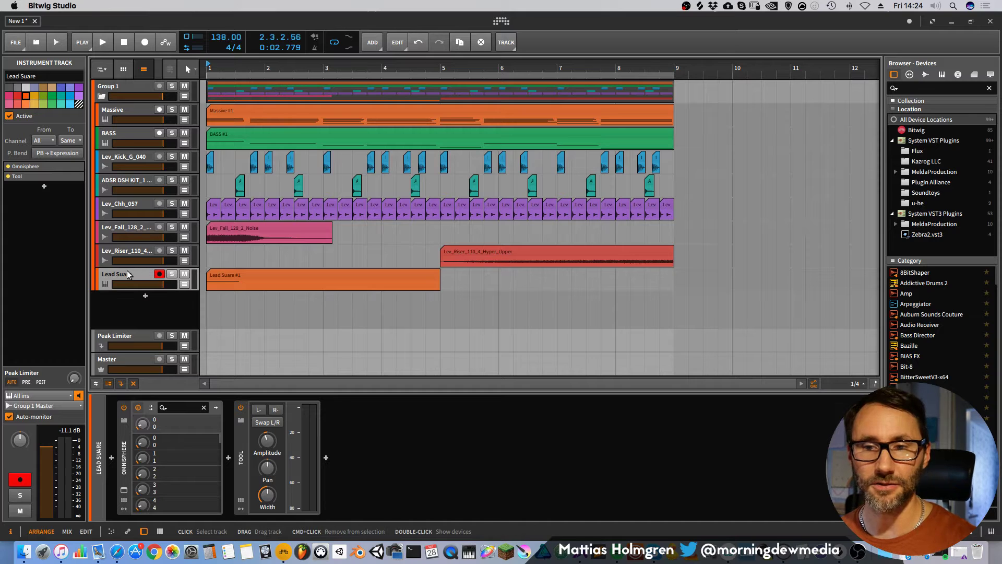
double_click(129, 276)
left_click(122, 277)
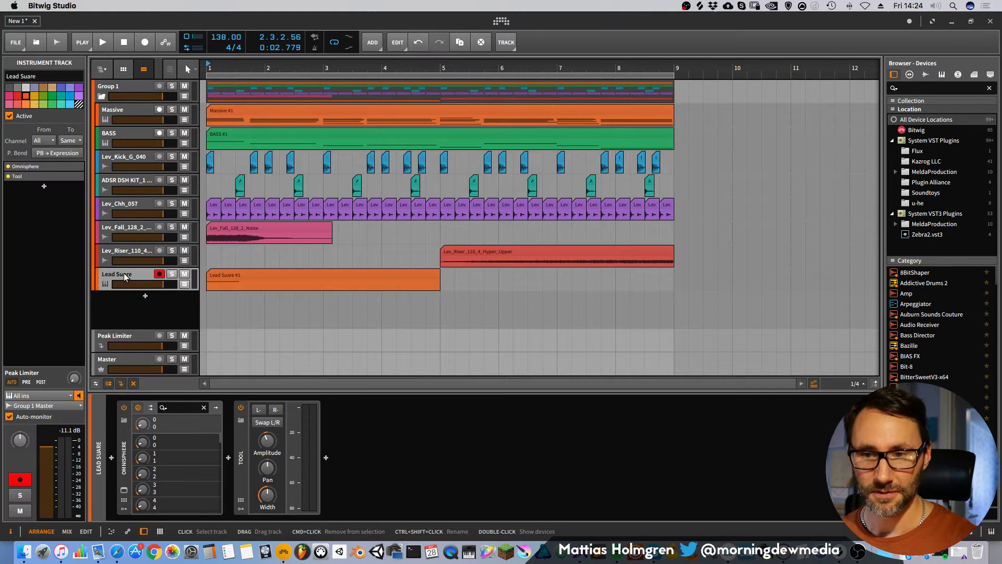
double_click(123, 274)
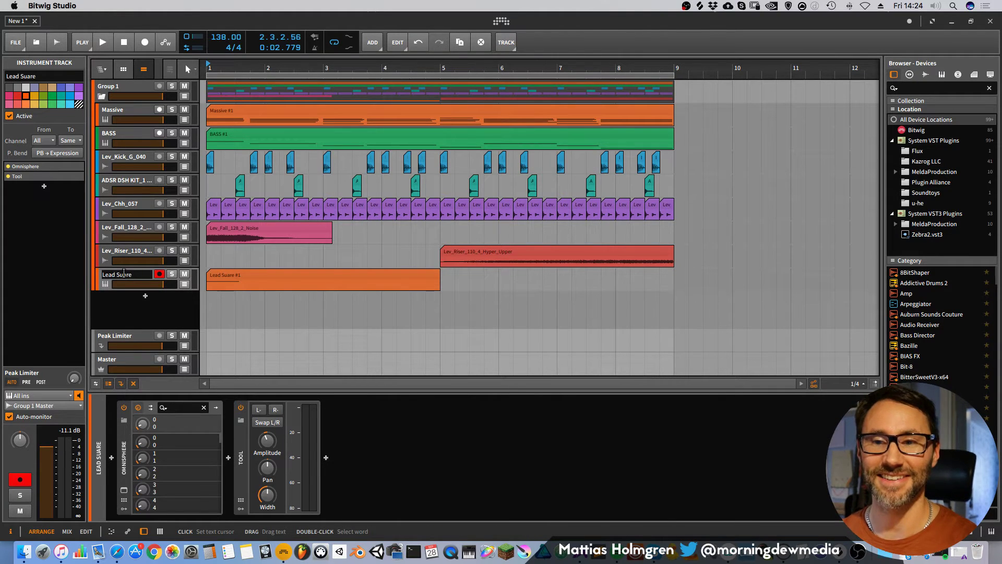
type("q")
key("Return")
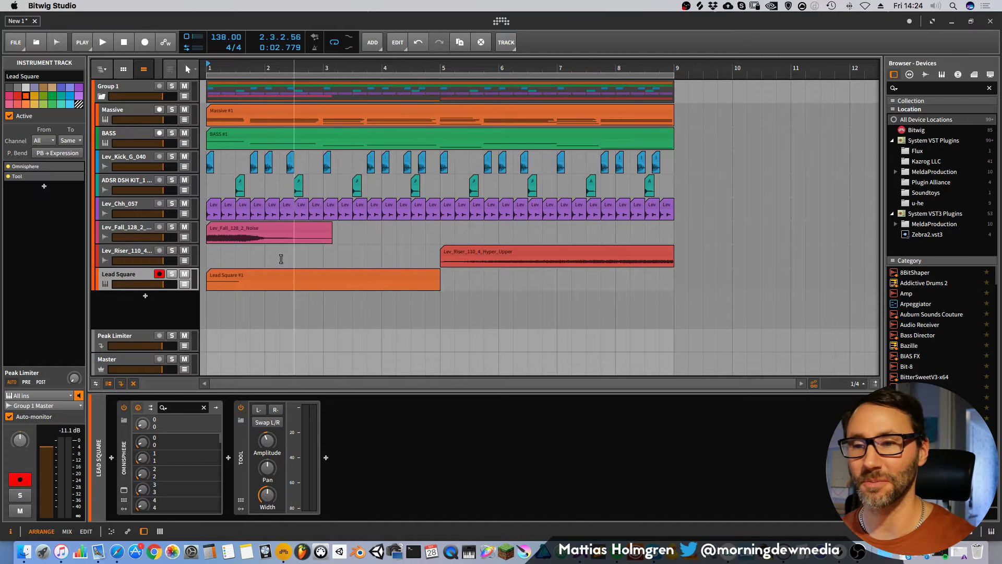
In the Lead Square clip, add a one-beat C#3 note at 1.4 and a one-beat B2 note at 2.1, then audition them.
double_click(262, 279)
key("space")
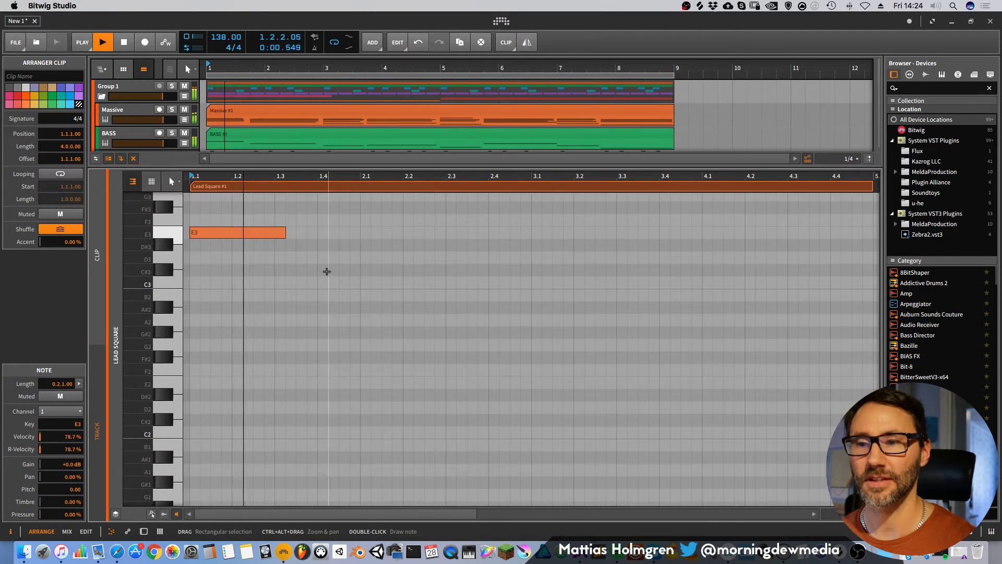
double_click(327, 272)
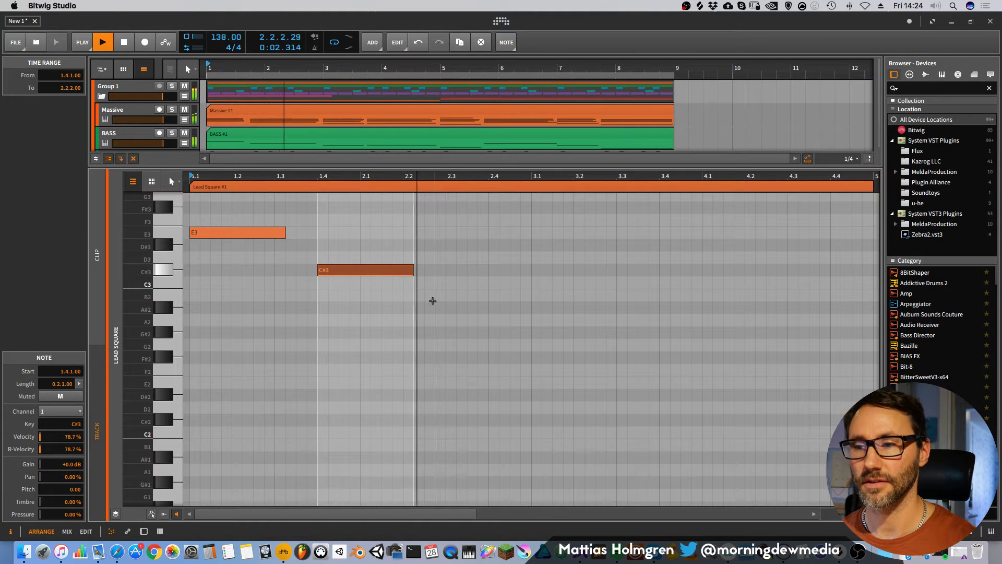
key("space")
left_click_drag(413, 271, 337, 270)
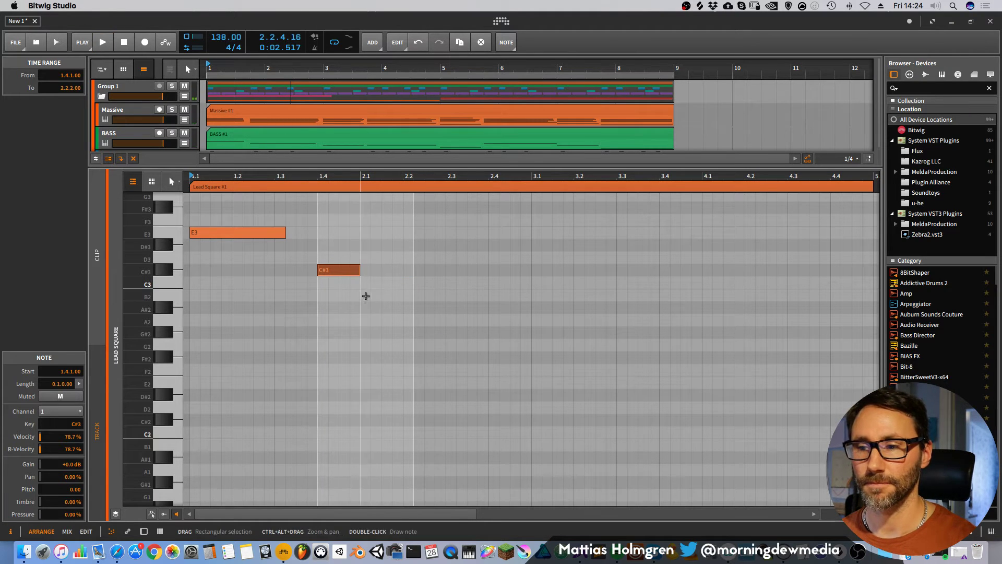
double_click(387, 296)
key("space")
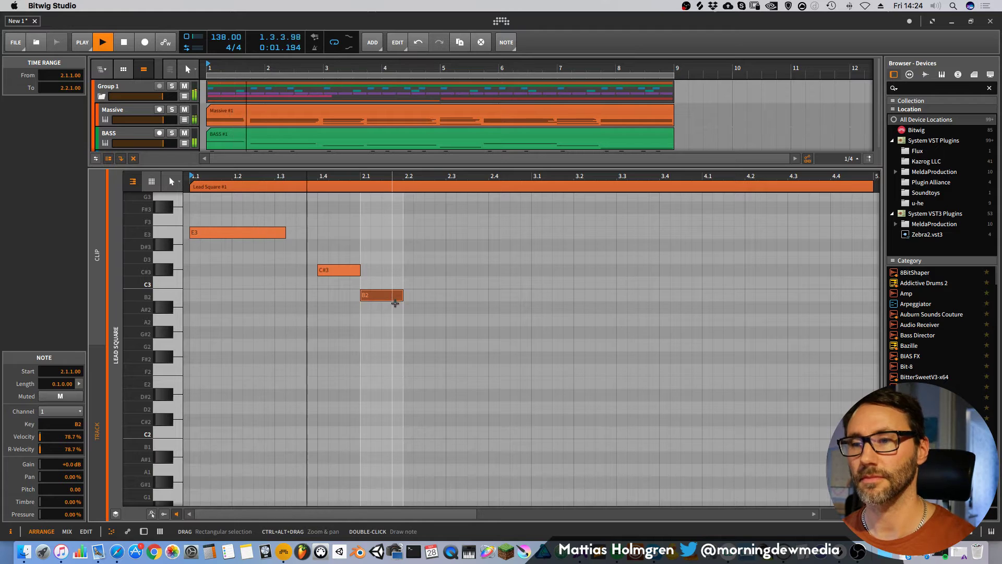
key("space")
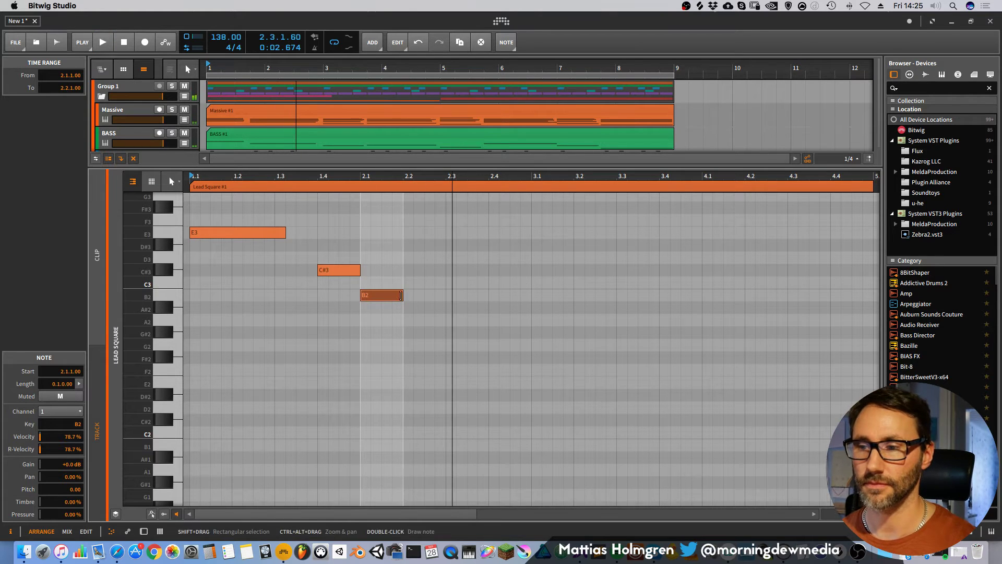
Move the B2 note to start at 1.4.3 with length 0.1.2.00 and shorten the C#3 note to 0.0.2.00.
left_click_drag(385, 299, 339, 270)
key("space")
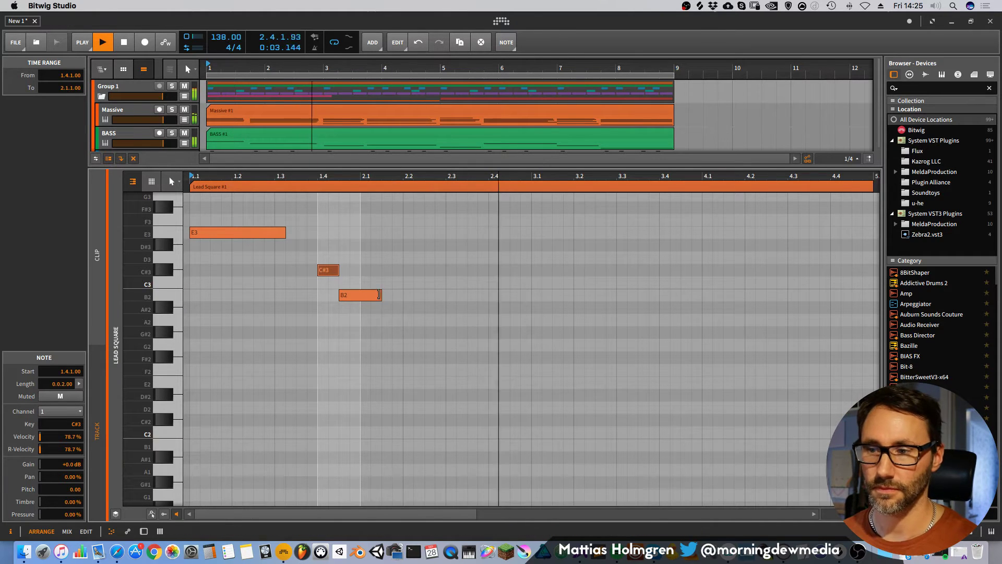
left_click_drag(378, 298, 402, 297)
key("space")
Play the clip, then add a B2 note at 3.2 and a C#3 note at 3.3.
scroll(522, 233, "up", 3)
scroll(523, 232, "down", 5)
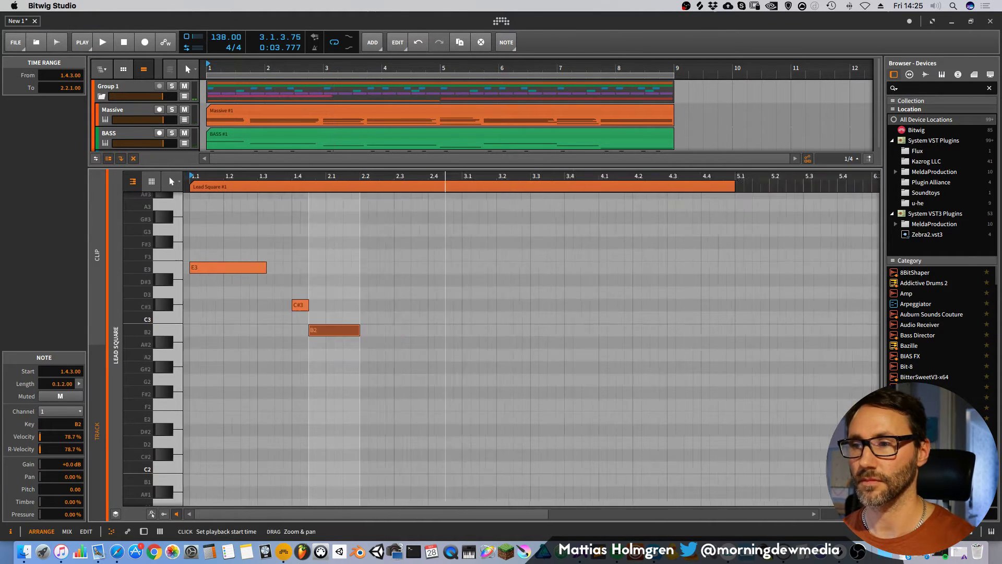
key("space")
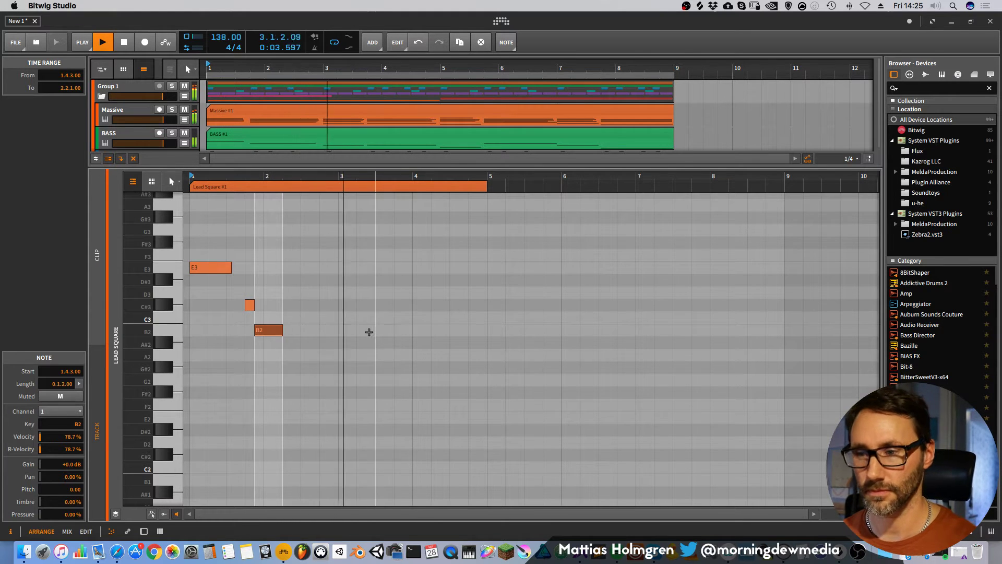
key("space")
double_click(364, 330)
left_click(377, 292)
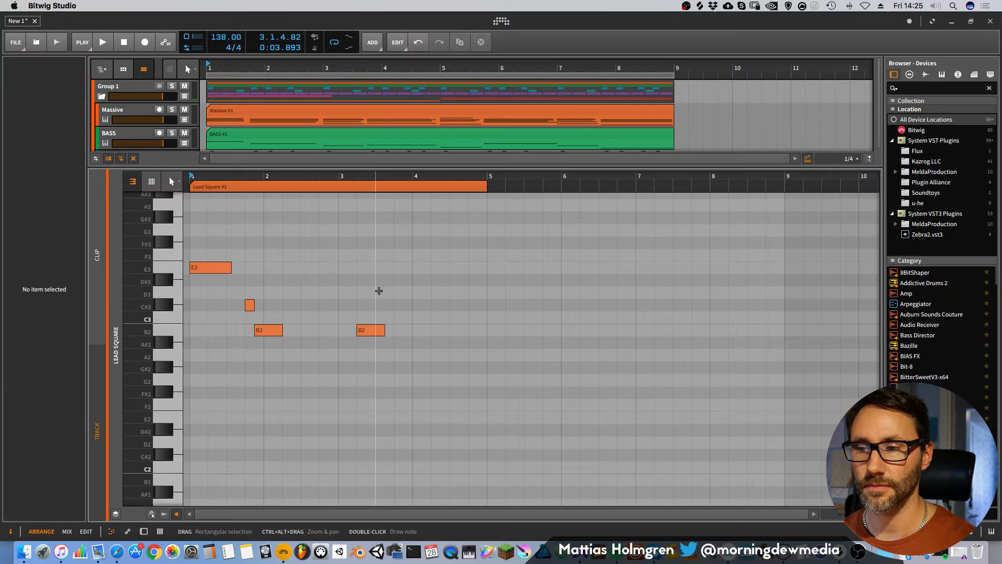
double_click(377, 301)
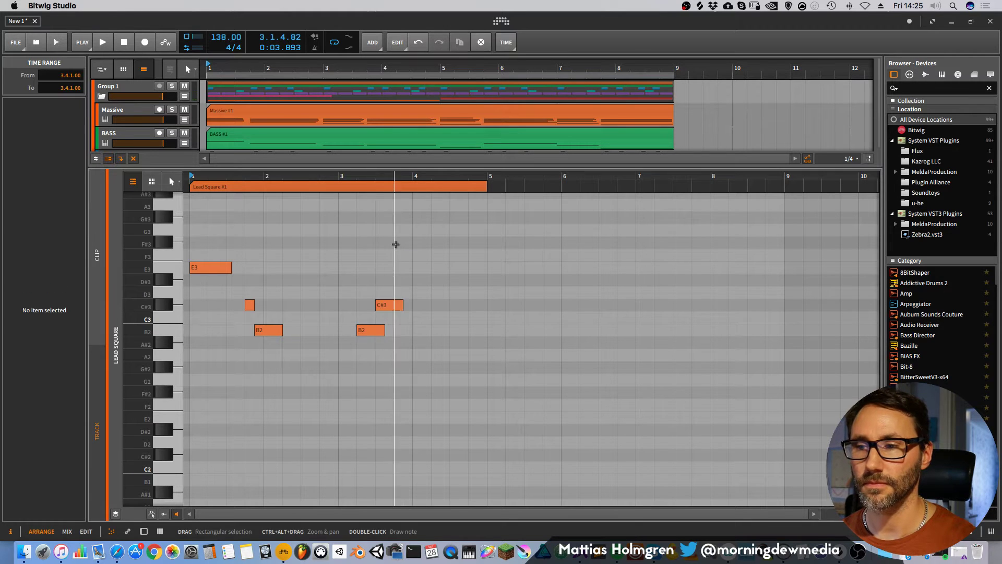
Add one-beat G#3 and F#3 notes at 3.4 and 4.1 and play the phrase from bar 3.
double_click(403, 242)
left_click_drag(404, 242, 412, 219)
double_click(416, 244)
left_click(340, 176)
key("space")
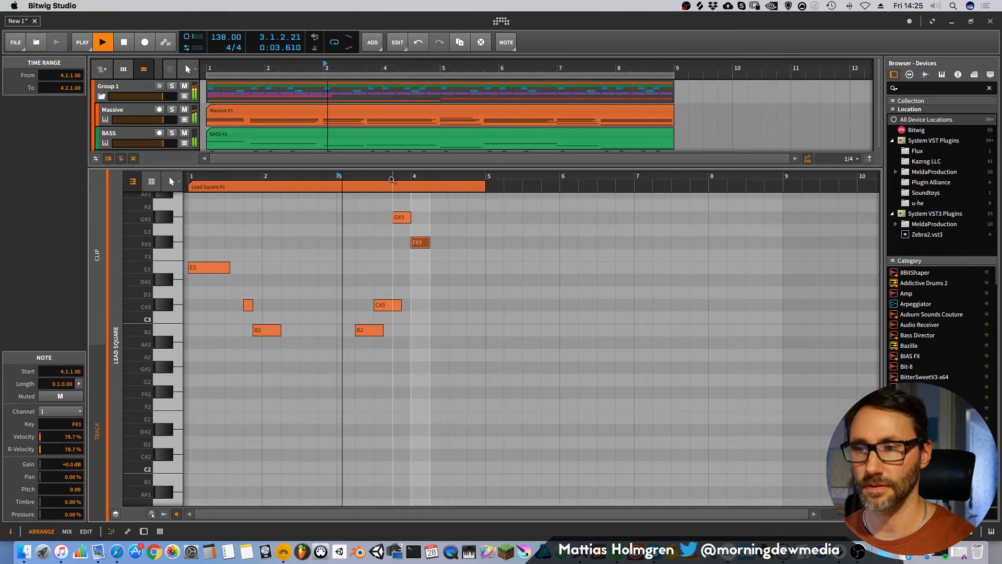
left_click_drag(341, 177, 306, 214)
left_click_drag(413, 177, 411, 178)
key("space")
Shorten the B2 note at 3.2, the C#3 at 3.3 and the F#3 at 4.1 to three sixteenths each.
left_click_drag(393, 327, 366, 324)
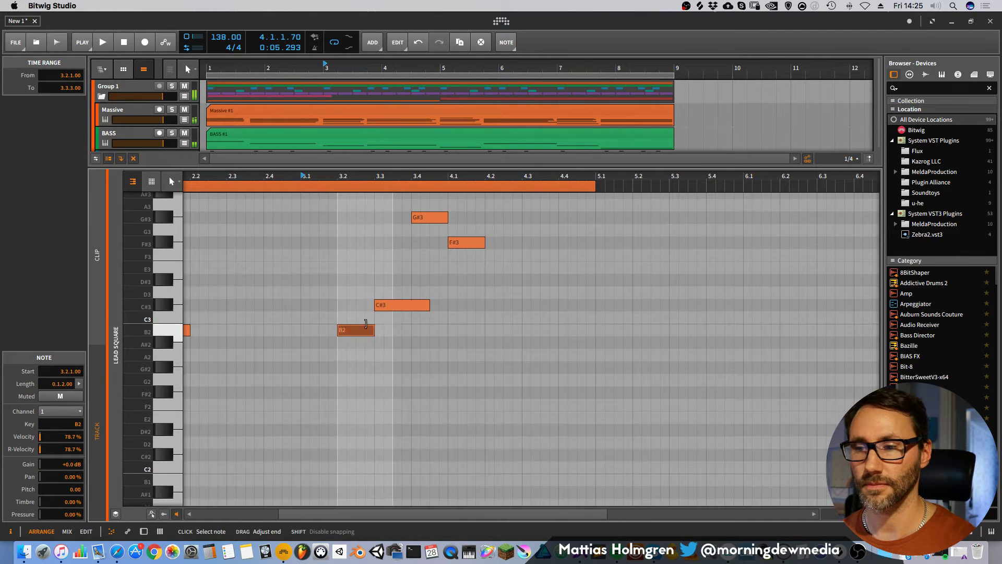
key("space")
left_click_drag(429, 305, 401, 305)
key("space")
left_click_drag(483, 242, 474, 242)
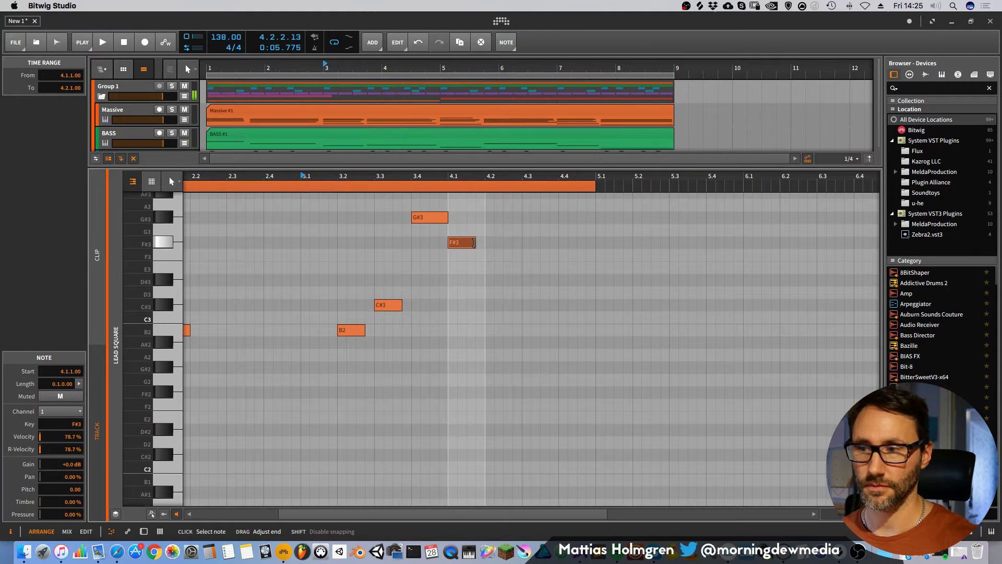
Add a three-sixteenth G#3 note starting at 4.1.3 and shorten the preceding F#3 note to 0.0.2.00.
scroll(504, 240, "up", 3)
left_click(488, 285)
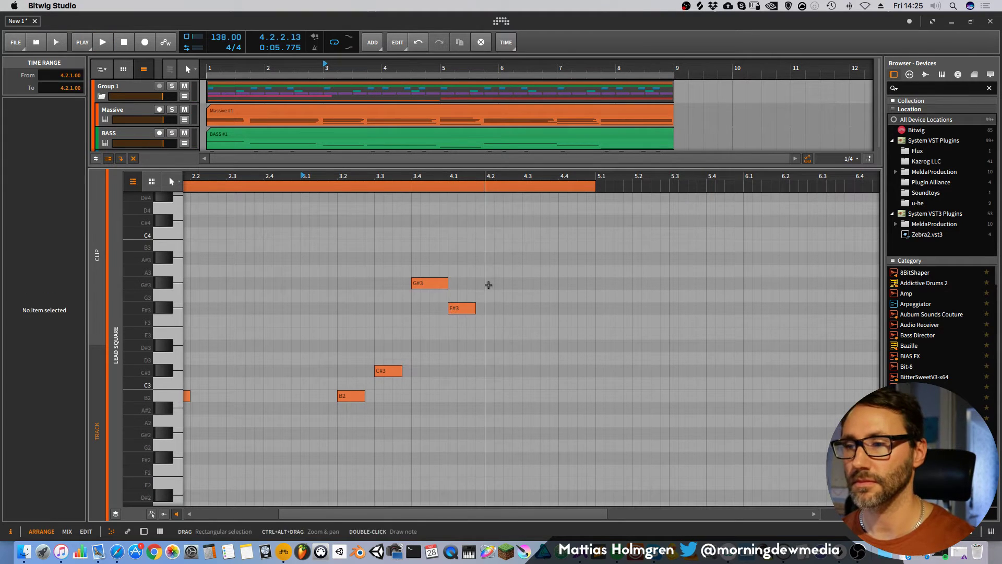
double_click(488, 282)
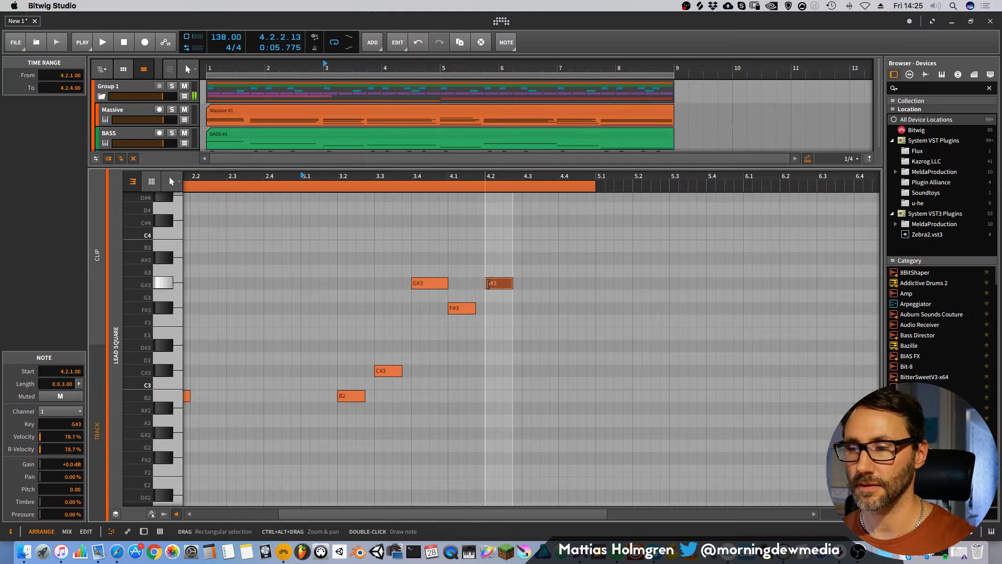
left_click_drag(497, 283, 463, 312)
left_click(460, 307)
key("space")
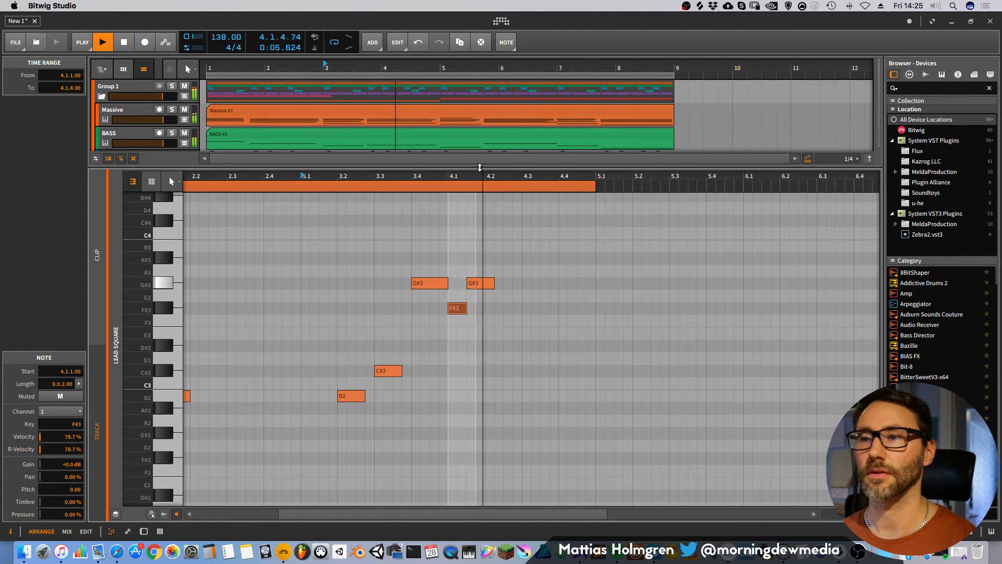
Play the lead melody from bar 3 within the full arrangement, then stop playback.
left_click_drag(476, 176, 452, 149)
key("Tab")
key("space")
key("space")
key("Tab")
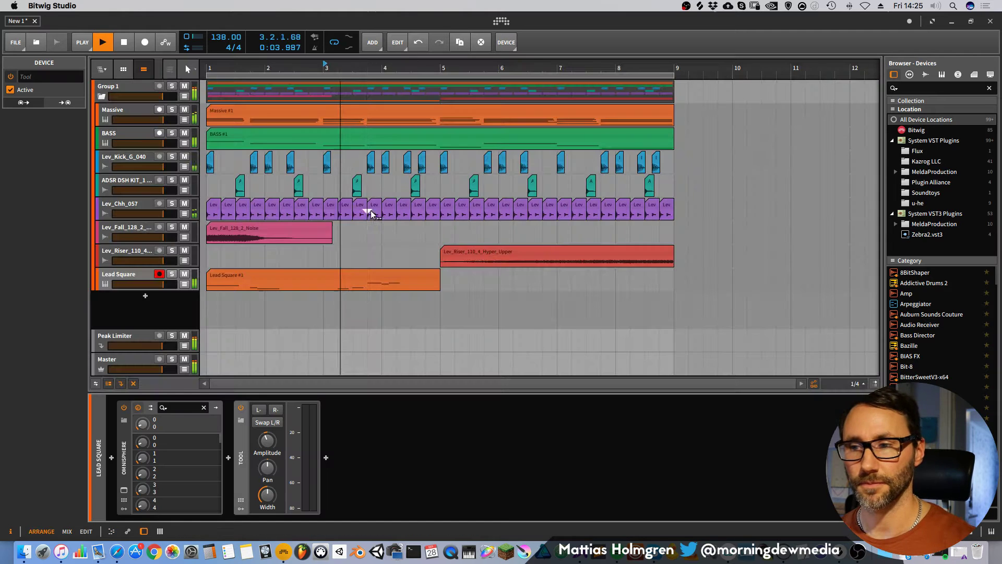
key("space")
Open the Lead Square track's Omnisphere plug-in window and move it clear of the track list.
left_click(139, 274)
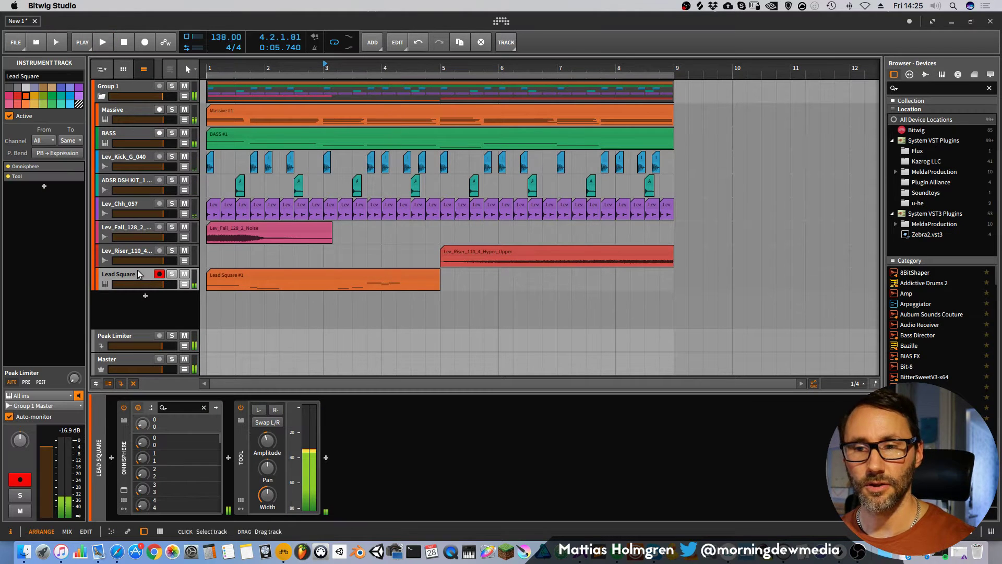
left_click(123, 489)
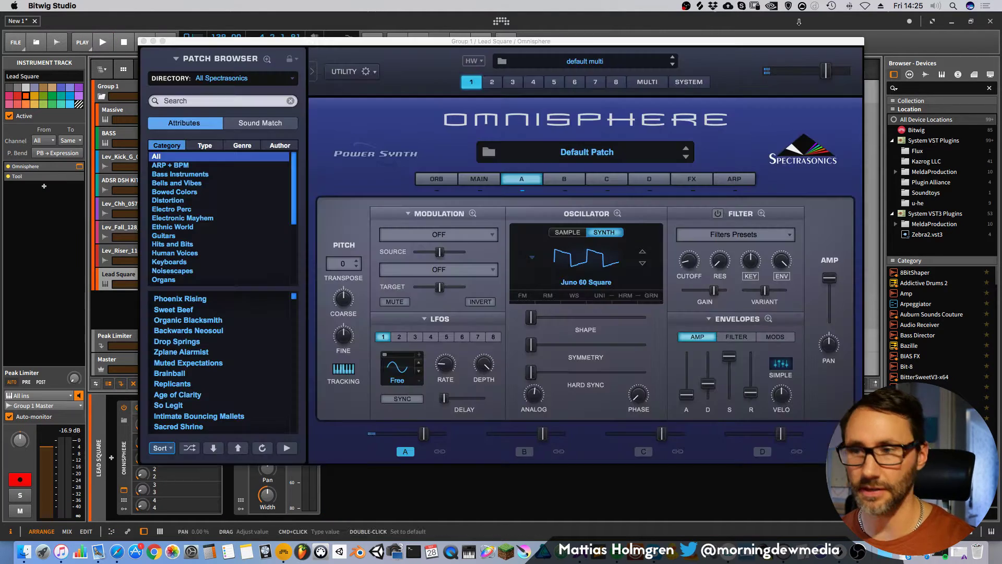
left_click_drag(640, 47, 774, 22)
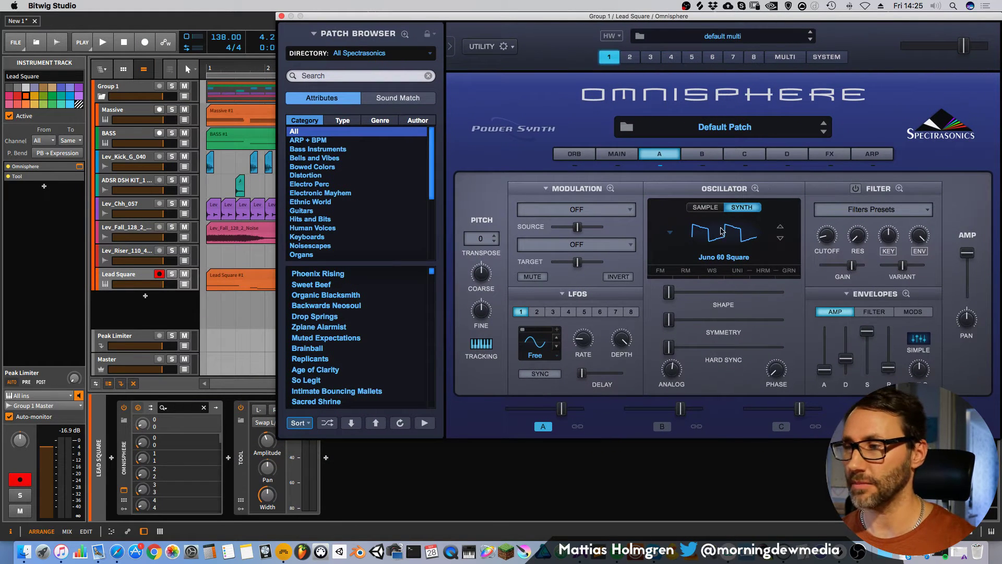
Switch on layer B in Omnisphere and set its oscillator to Sample mode.
left_click(701, 154)
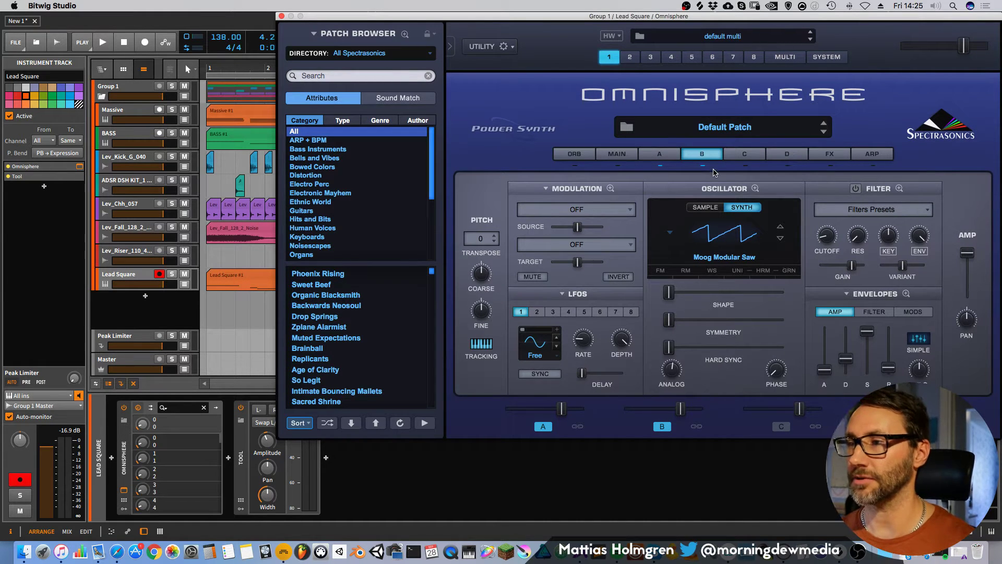
left_click(706, 208)
left_click(669, 241)
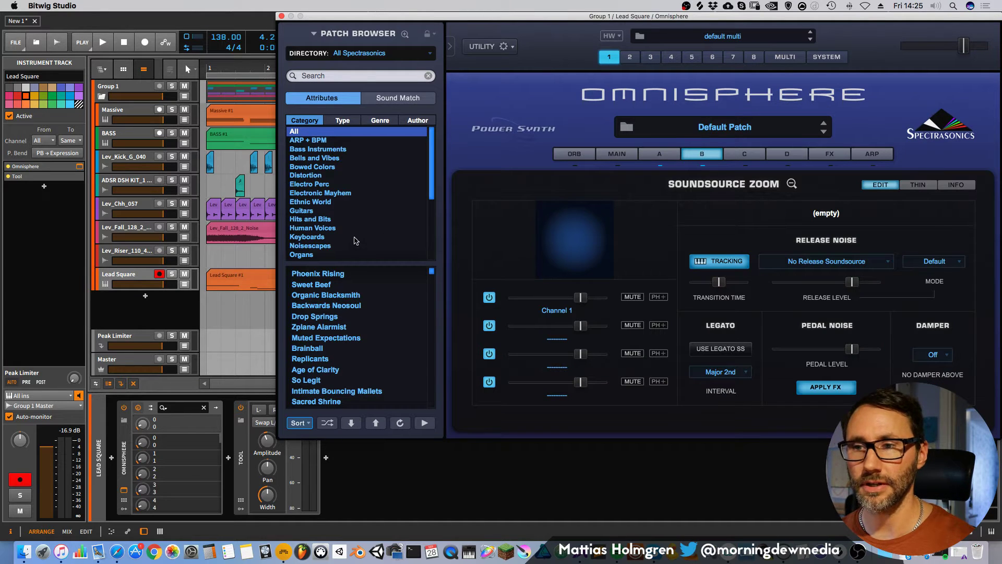
scroll(354, 241, "down", 3)
scroll(340, 232, "down", 2)
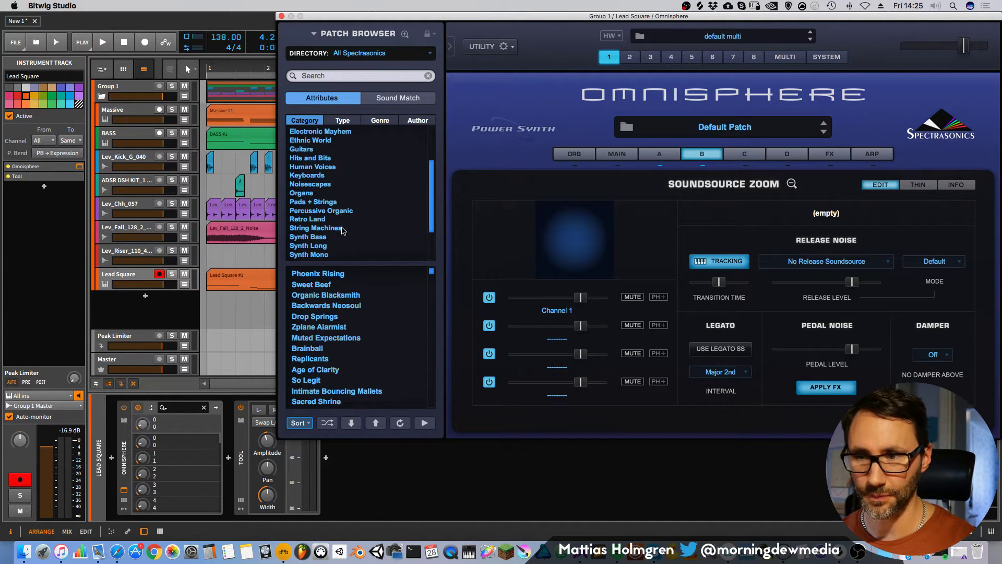
scroll(342, 230, "down", 3)
left_click(791, 184)
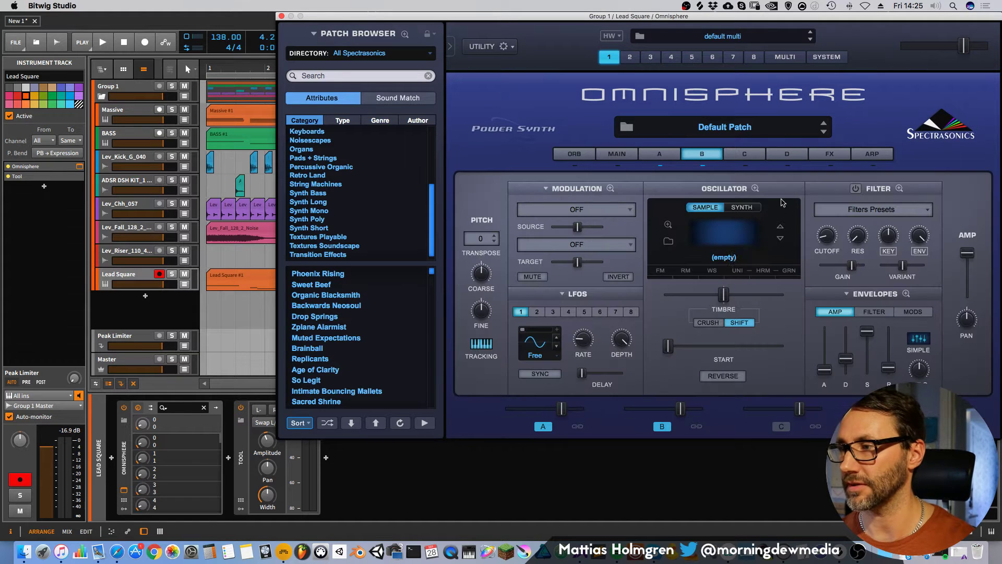
left_click(666, 242)
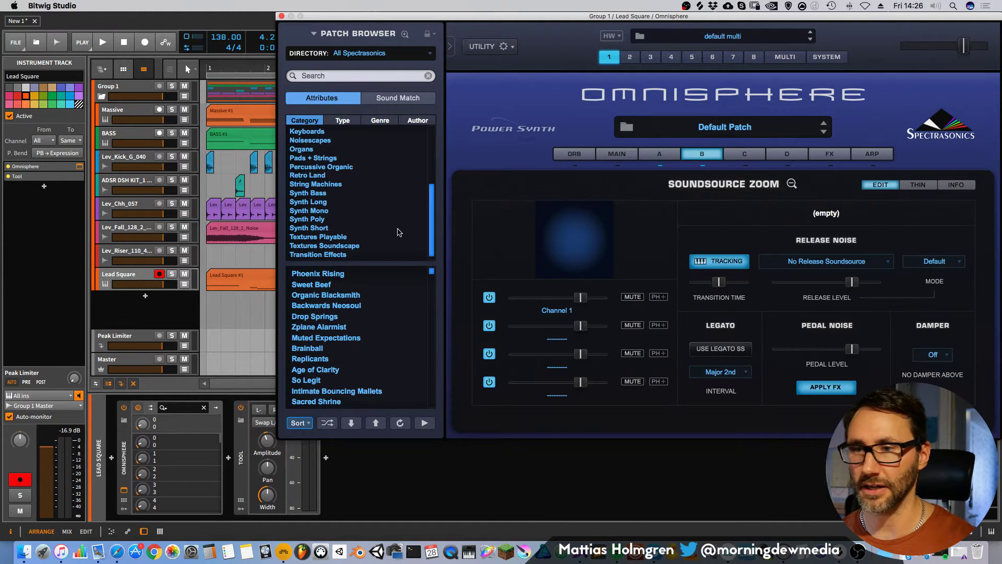
left_click(792, 184)
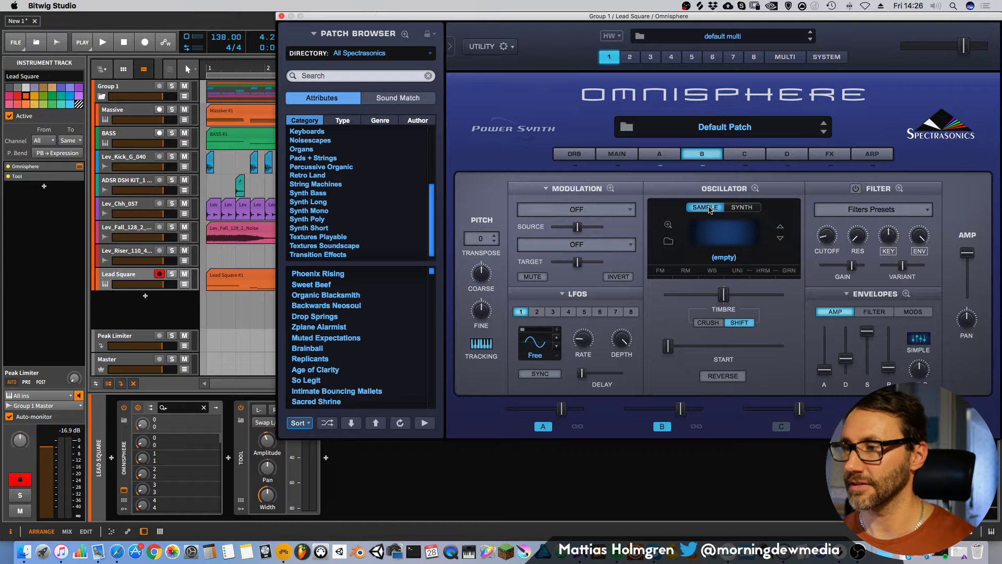
left_click(670, 225)
left_click(788, 186)
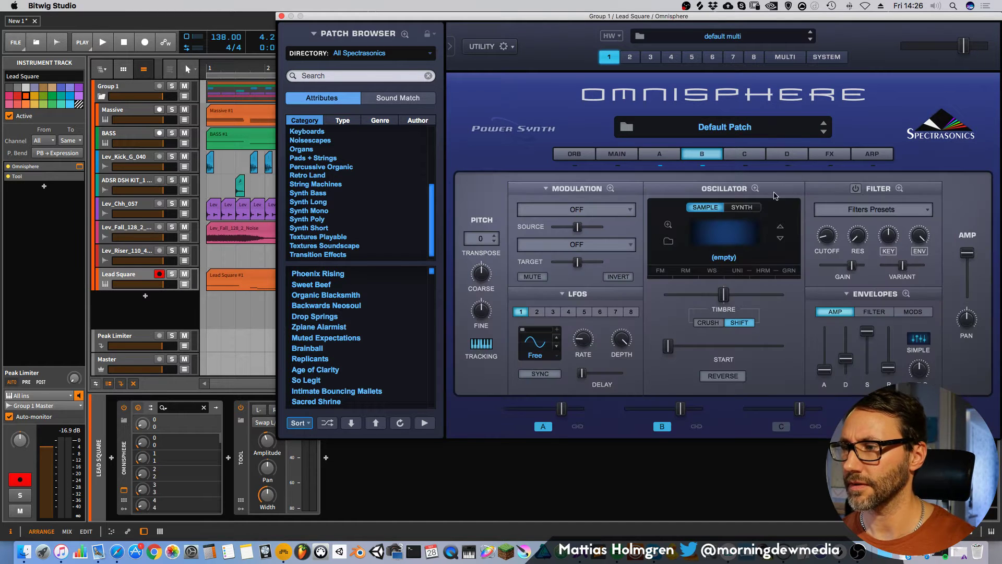
Load the D-50 Bells soundsource from the Synthesizers category and Bells timbre into layer B, audition it briefly and close the browser.
left_click(668, 241)
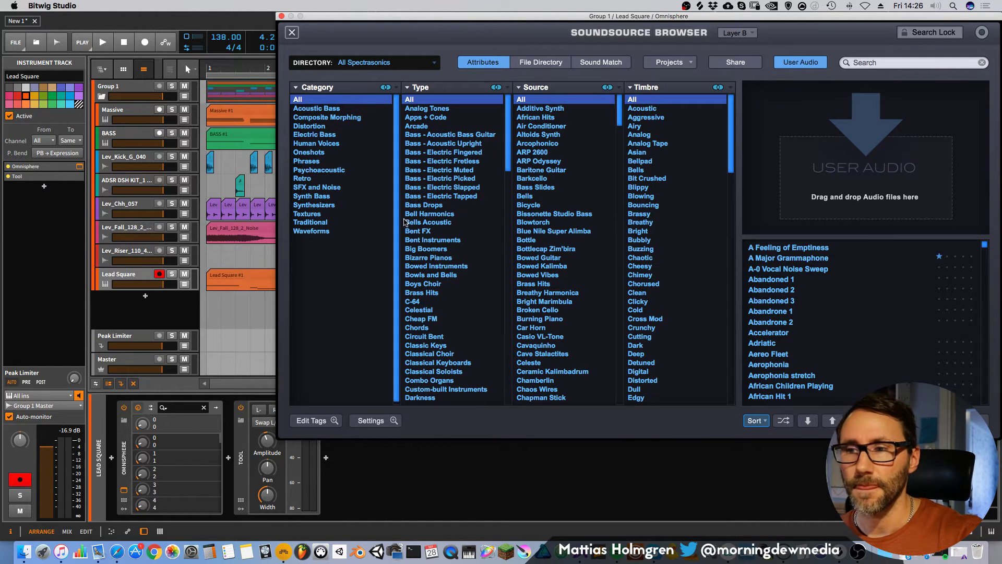
left_click(314, 205)
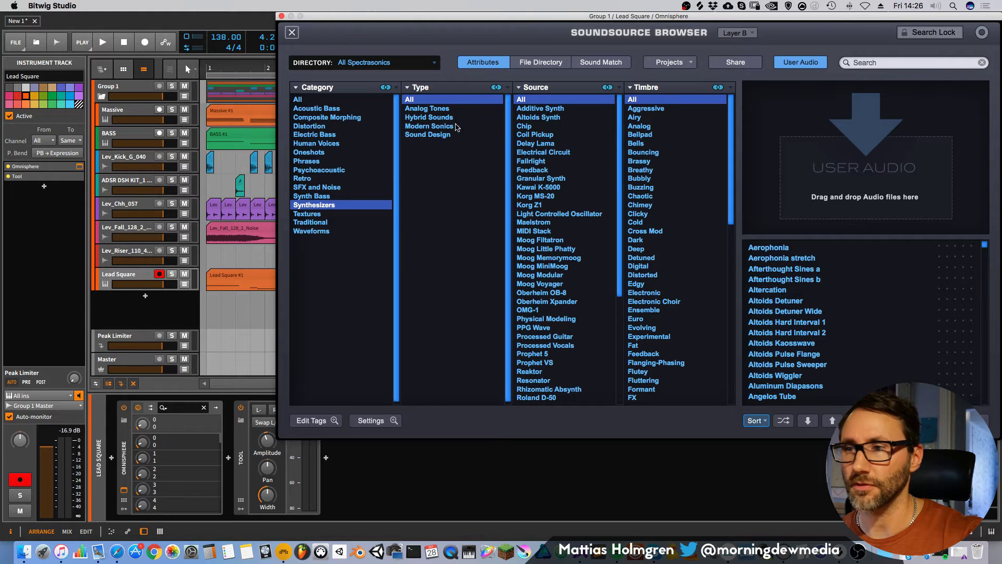
left_click(637, 144)
left_click(783, 271)
key("space")
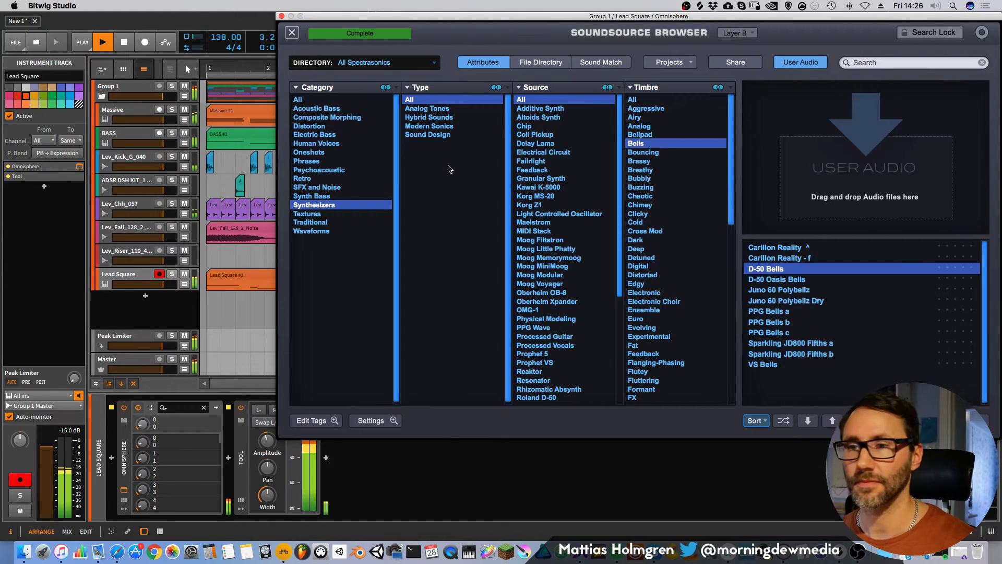
key("space")
left_click(292, 32)
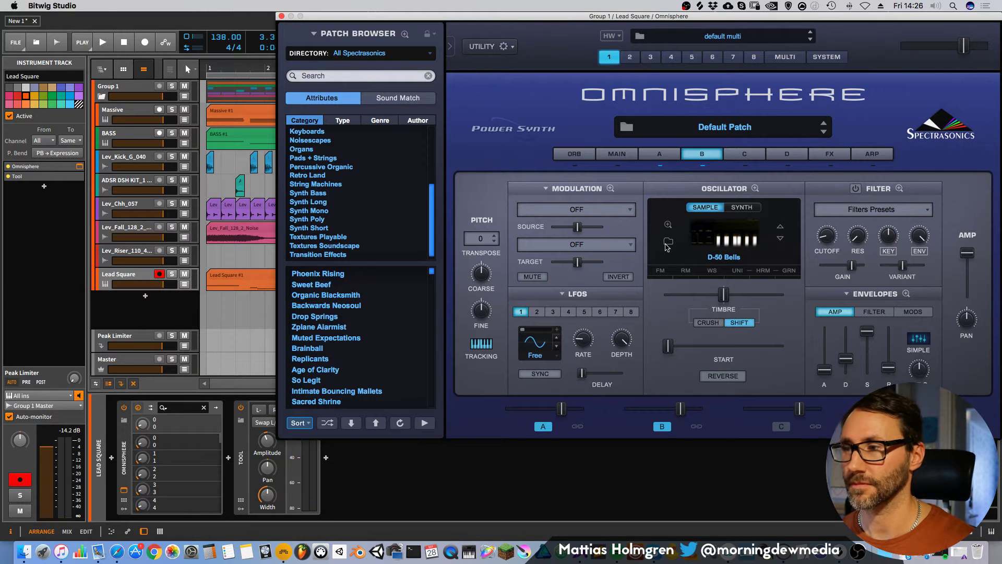
Play the arrangement with layers A and B sounding together, showing layer A and moving the Omnisphere window slightly lower.
left_click(659, 159)
key("space")
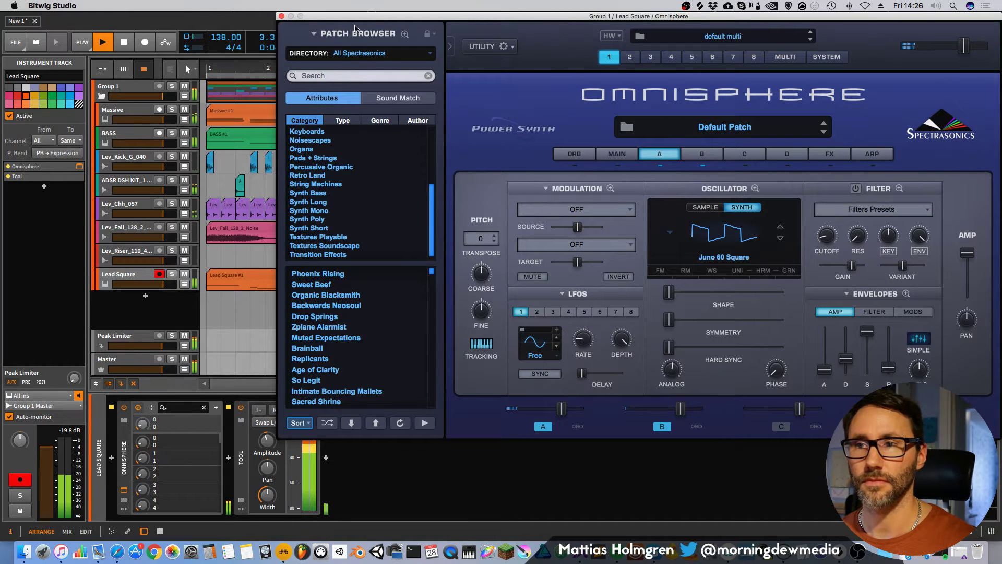
left_click_drag(357, 17, 367, 35)
key("space")
key("space")
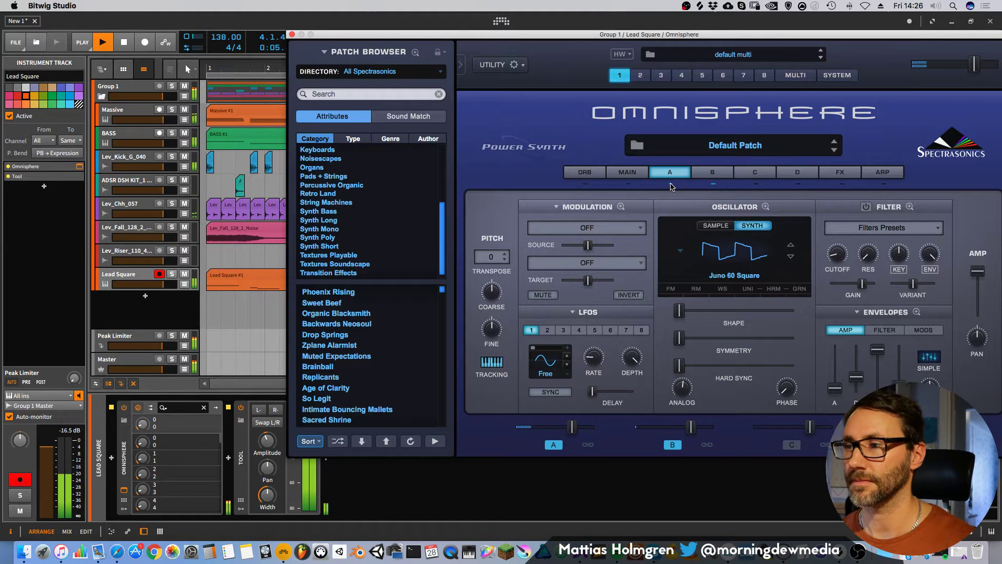
Raise layer B's level and lower layer A's, listening to layer B with layer A switched off.
left_click_drag(690, 427, 708, 427)
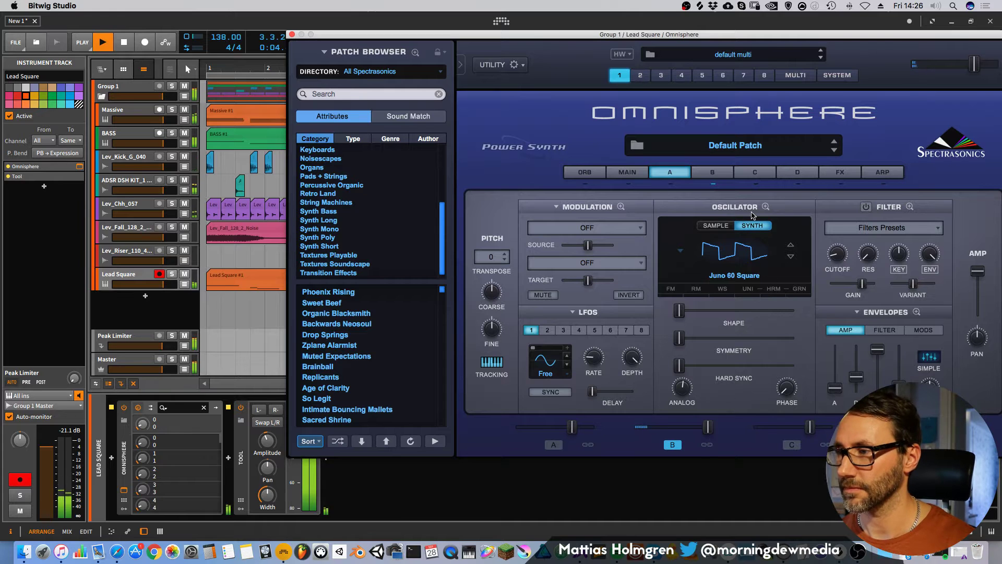
left_click_drag(572, 427, 547, 426)
key("space")
key("space")
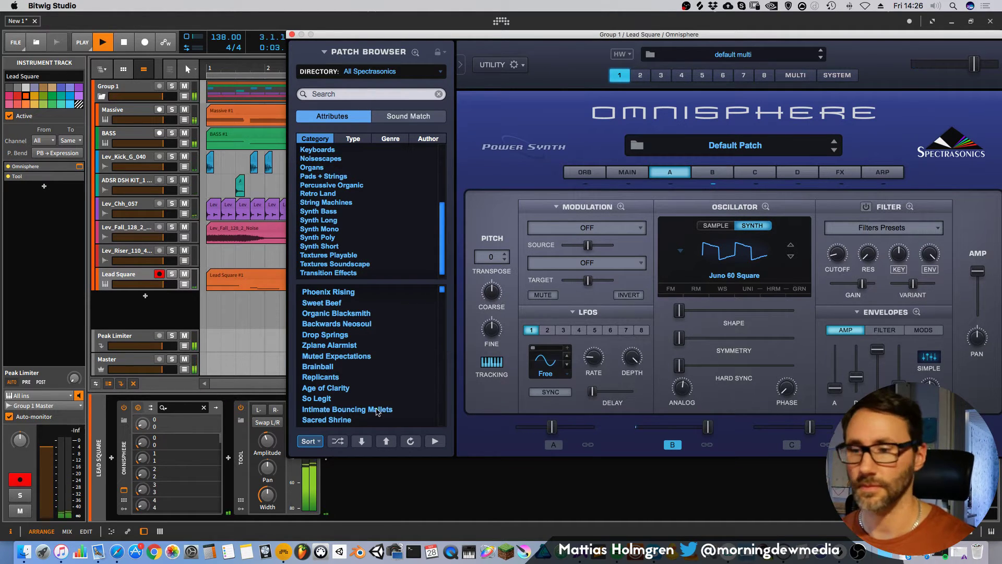
left_click(269, 447)
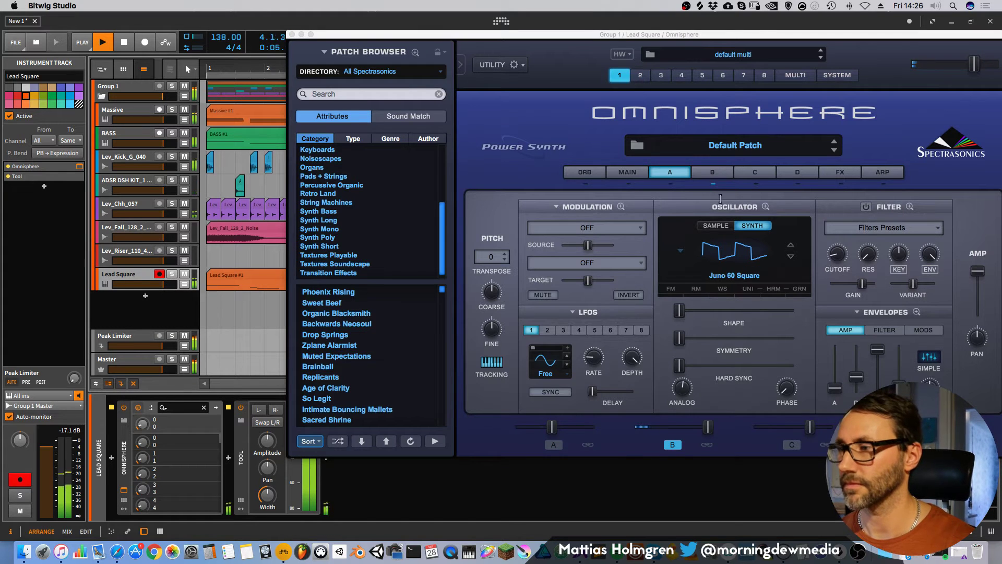
key("space")
Step through layer B's bell soundsources during playback and choose Carillon Reality - f.
left_click(713, 173)
key("space")
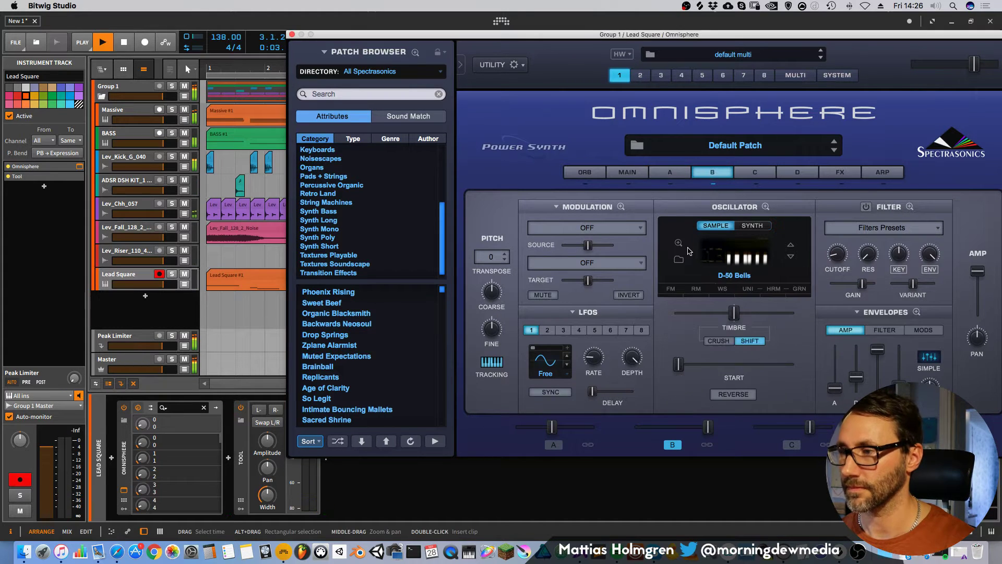
left_click(791, 257)
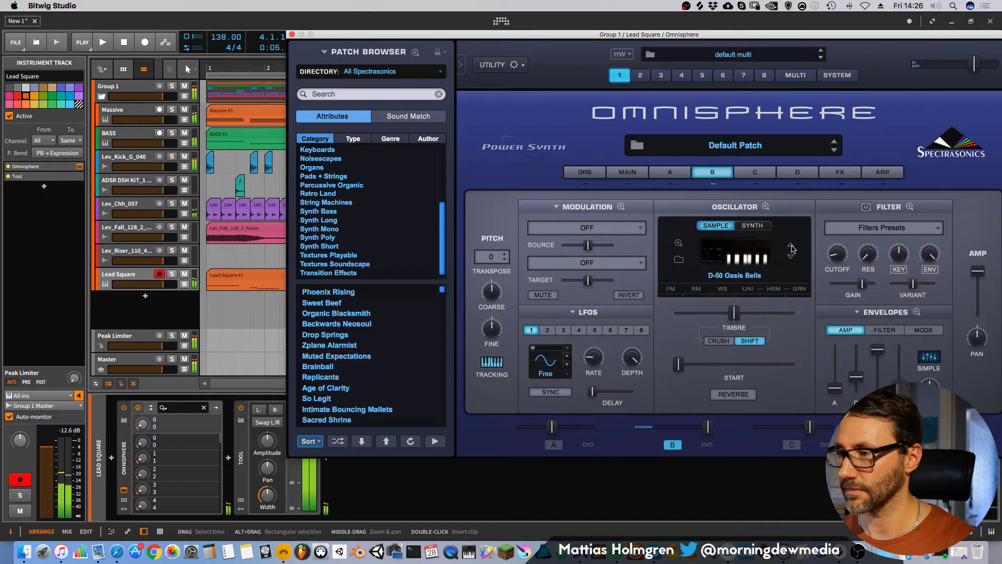
left_click(792, 248)
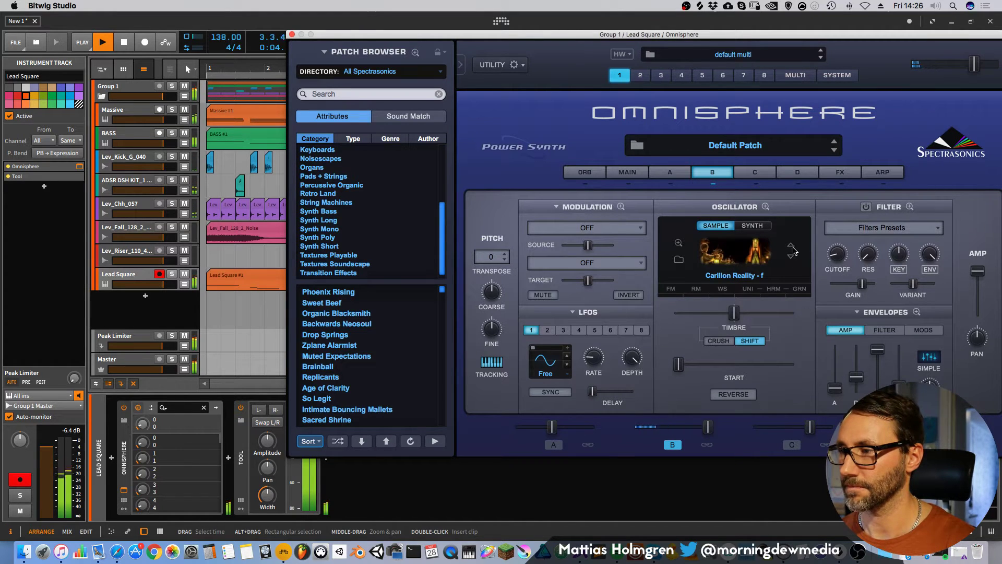
key("space")
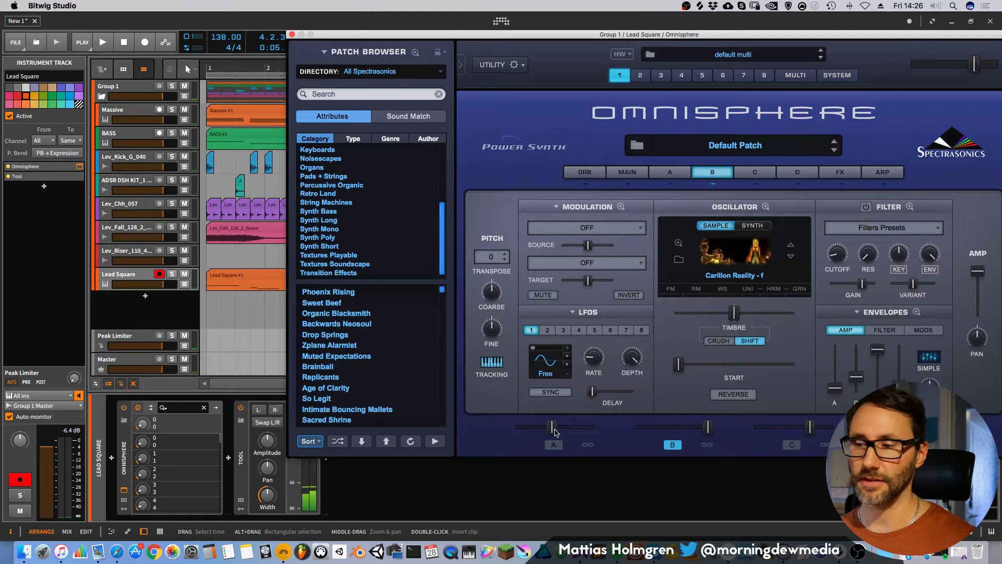
Lower the sustain of layer B's amp envelope and set its release to 0.42 sec during playback.
key("space")
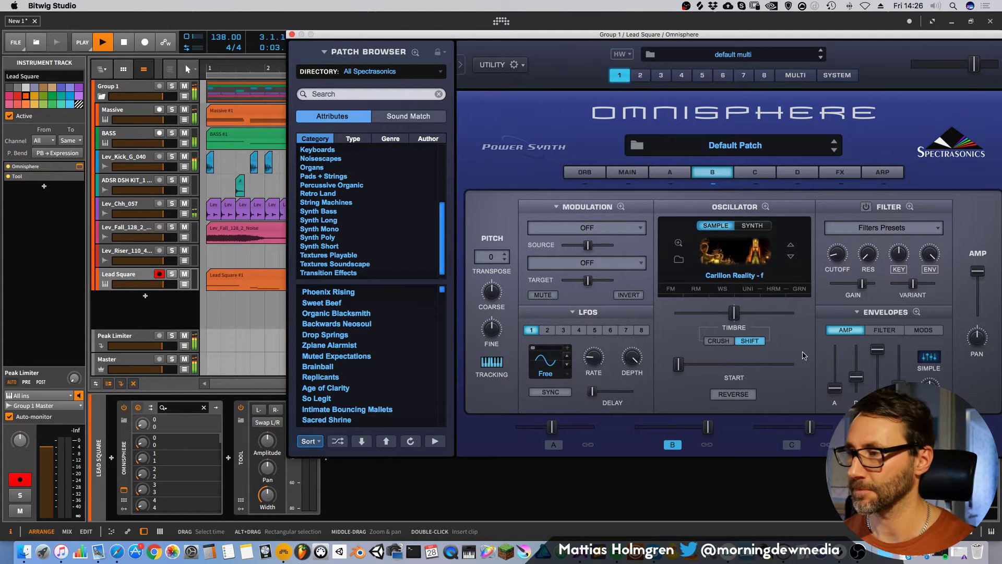
left_click_drag(877, 350, 860, 385)
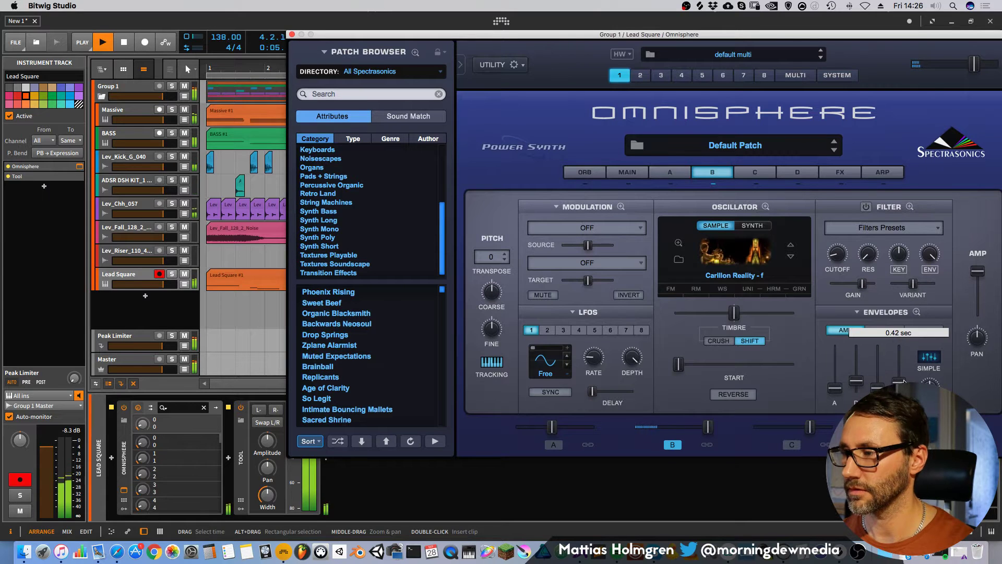
key("space")
Switch layer A back on, listen to both layers and transpose layer A by +12.
left_click(672, 184)
key("space")
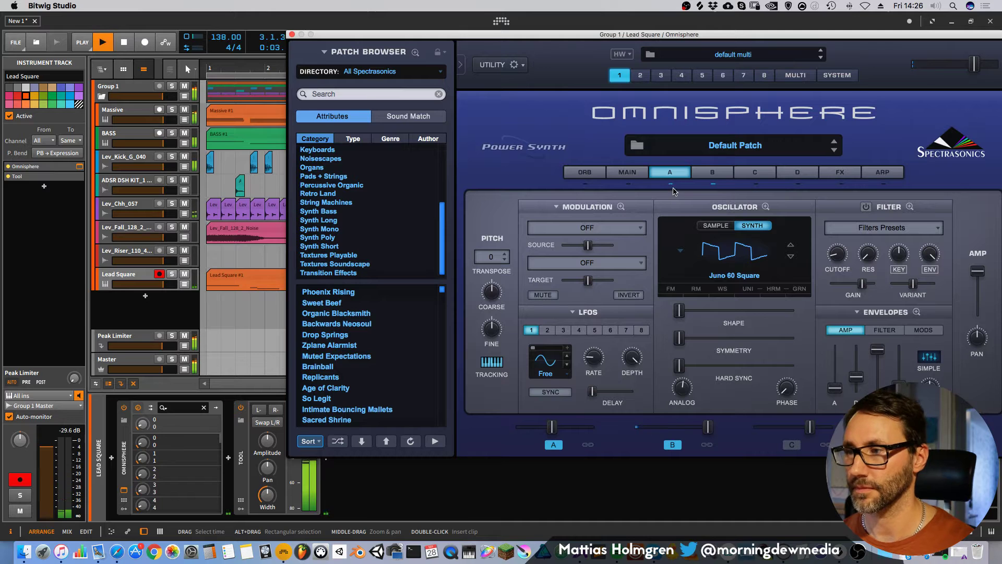
key("space")
left_click(490, 258)
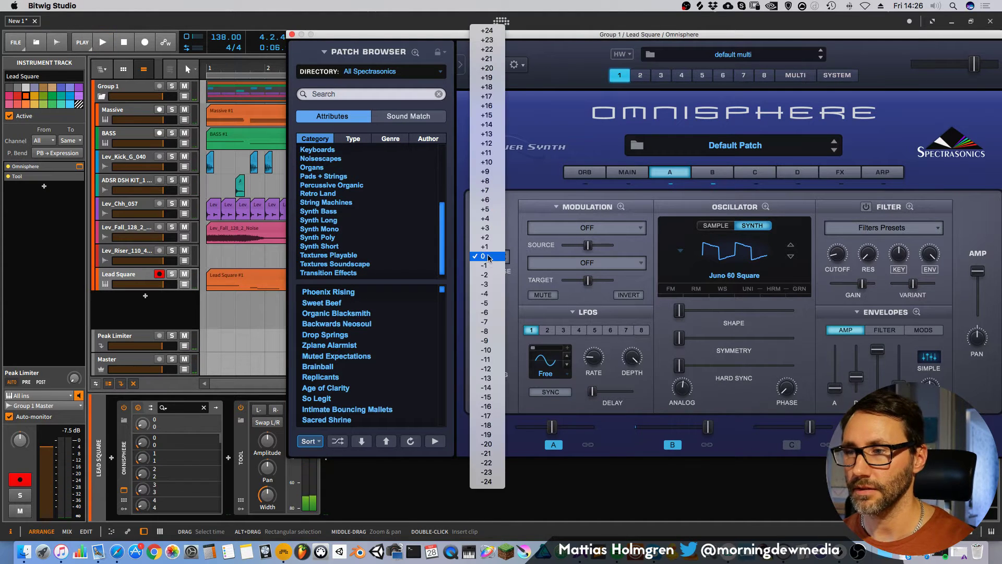
left_click(487, 143)
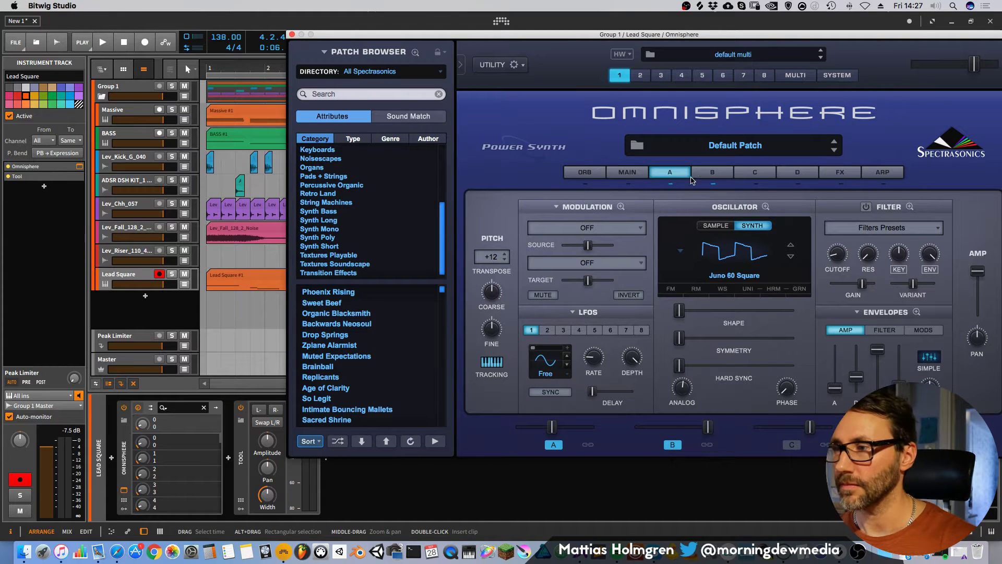
Play the arrangement with the layered lead, restarting from bar 1 after moving the Omnisphere window aside, and bring the window back.
key("space")
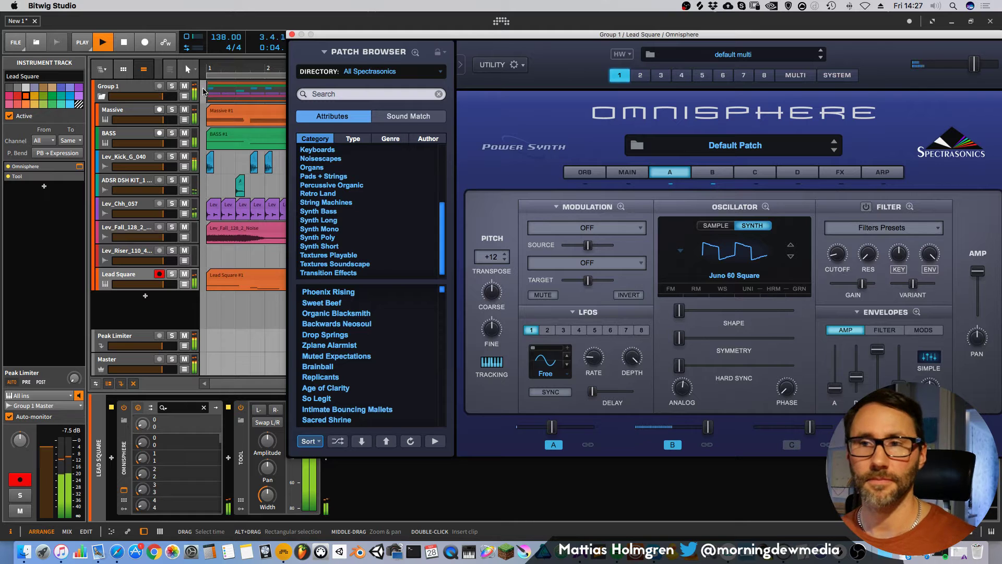
left_click_drag(367, 35, 727, 84)
key("space")
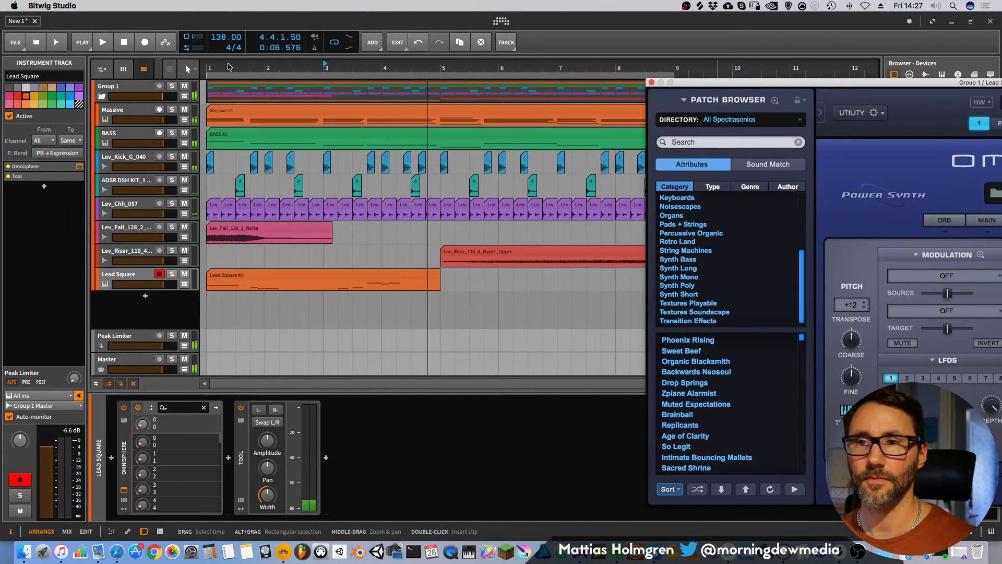
left_click(206, 68)
key("space")
left_click_drag(916, 84, 477, 51)
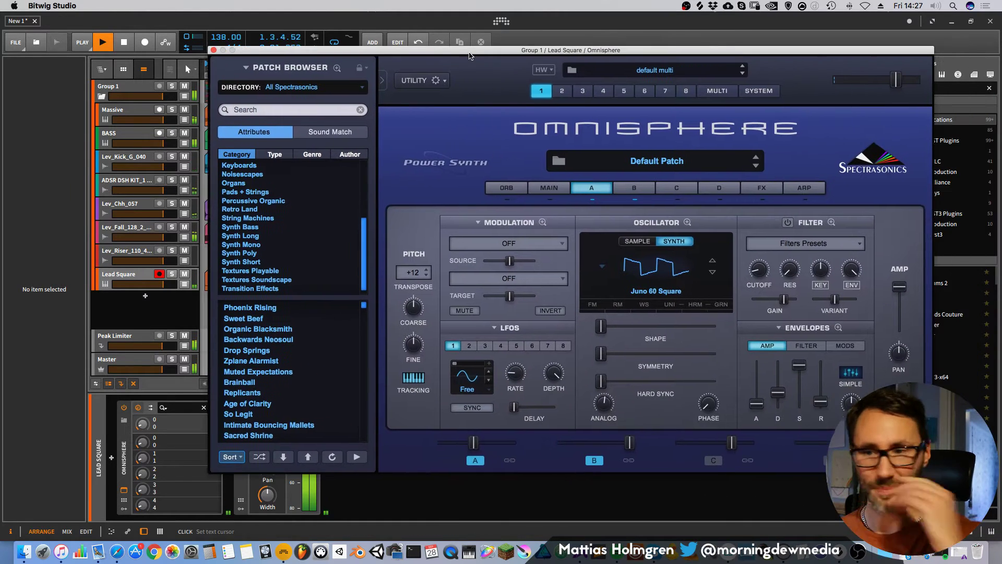
key("space")
Insert a Precision Compressor in the first slot of the patch's Common effects rack, leaving the second slot empty.
left_click(762, 189)
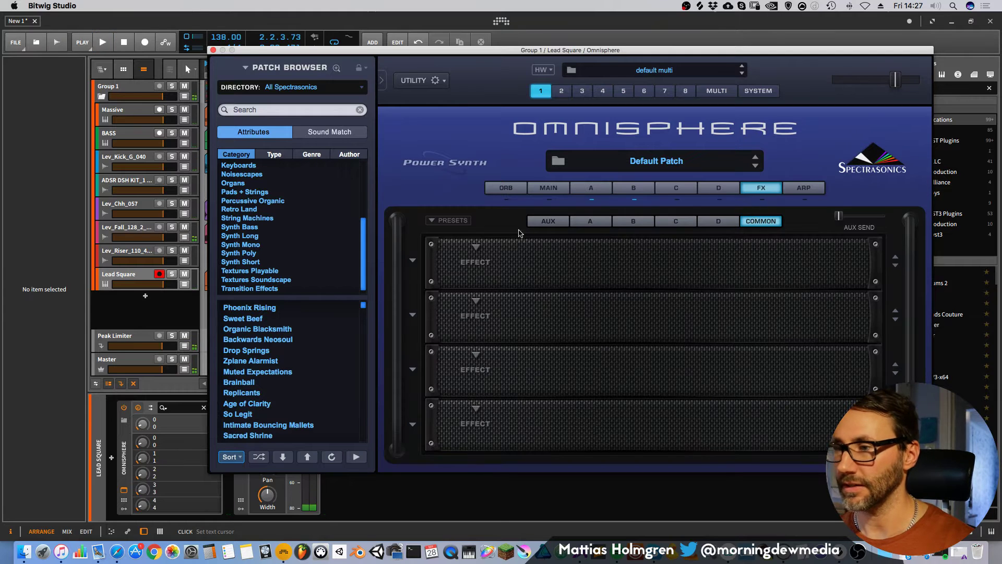
left_click(457, 257)
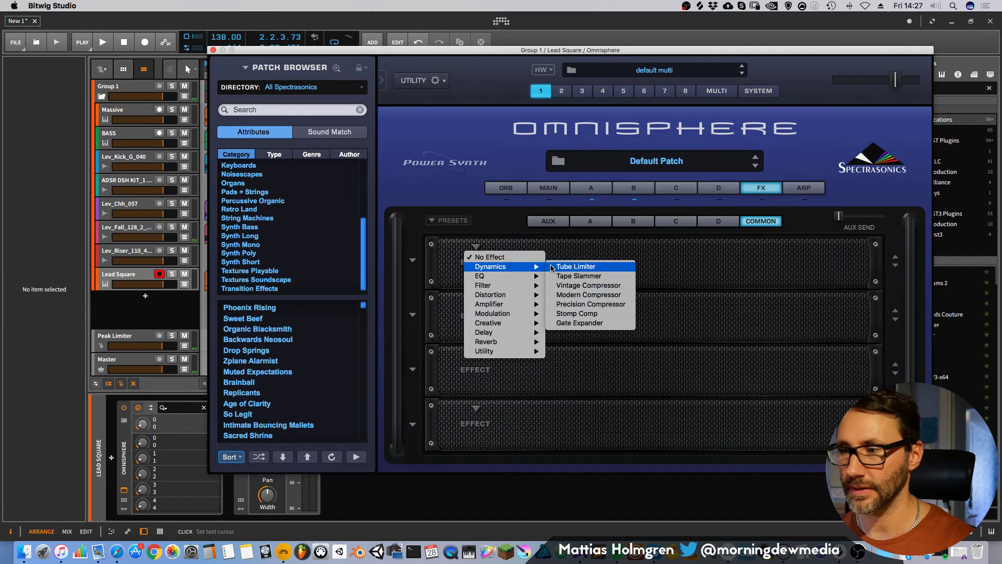
left_click(584, 305)
left_click(477, 301)
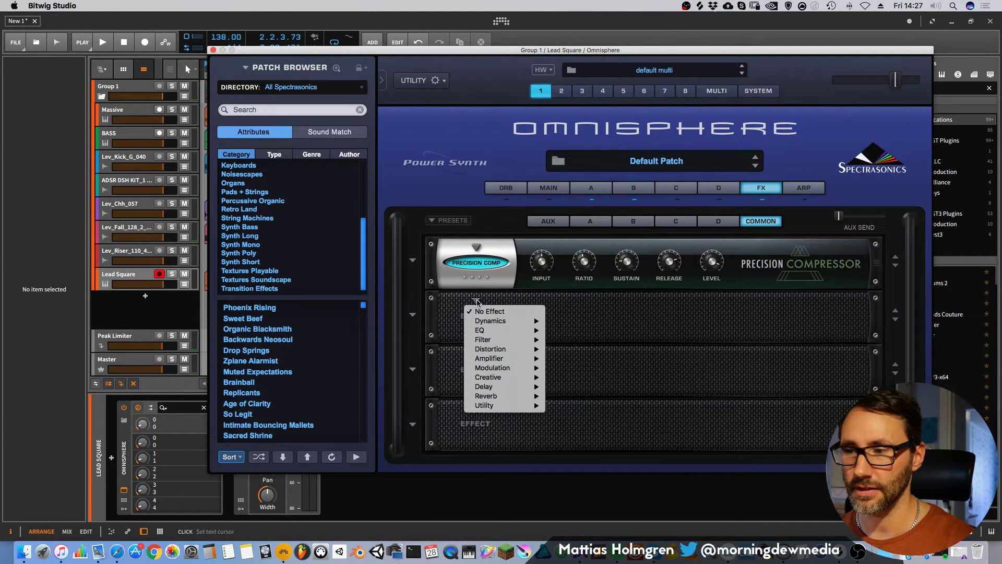
left_click(568, 305)
Raise channel 1's Aux 1 send slightly and set its Aux 2 send to 0.420 in the multi mixer during playback.
left_click(717, 91)
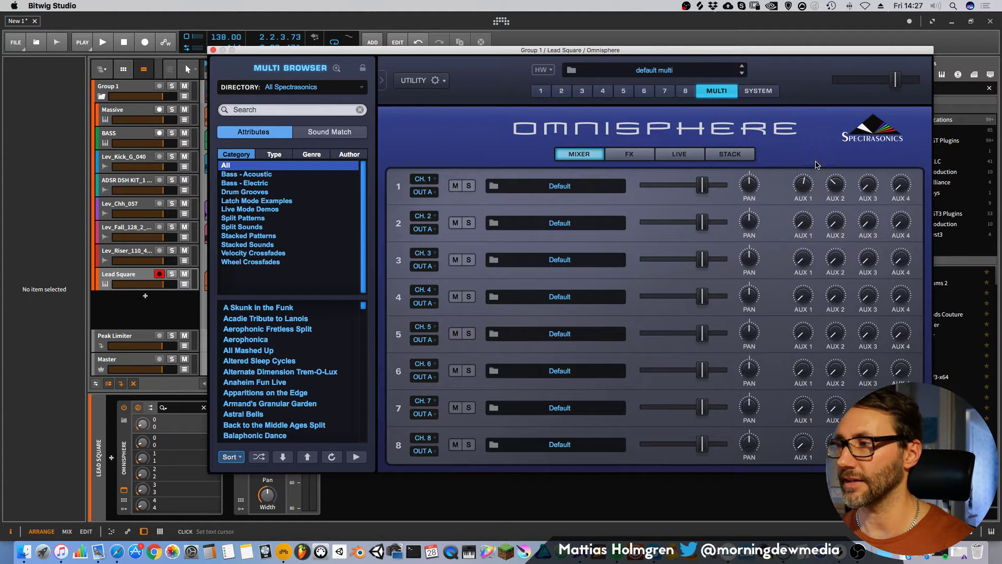
key("space")
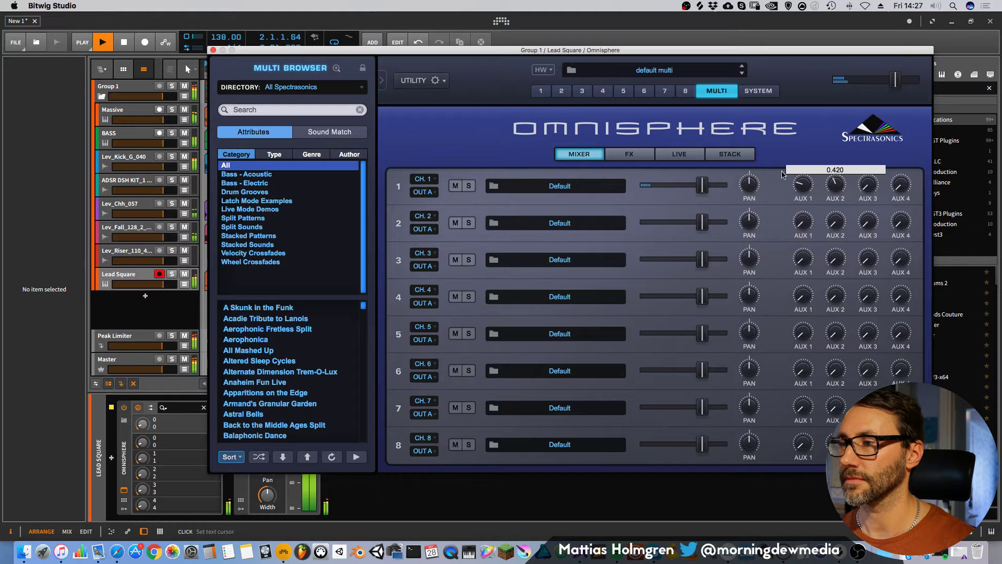
Examine the Aux 2 BPM Delay's main controls, overdrive settings and delay time options in the multi's effects rack.
left_click(629, 154)
left_click(610, 212)
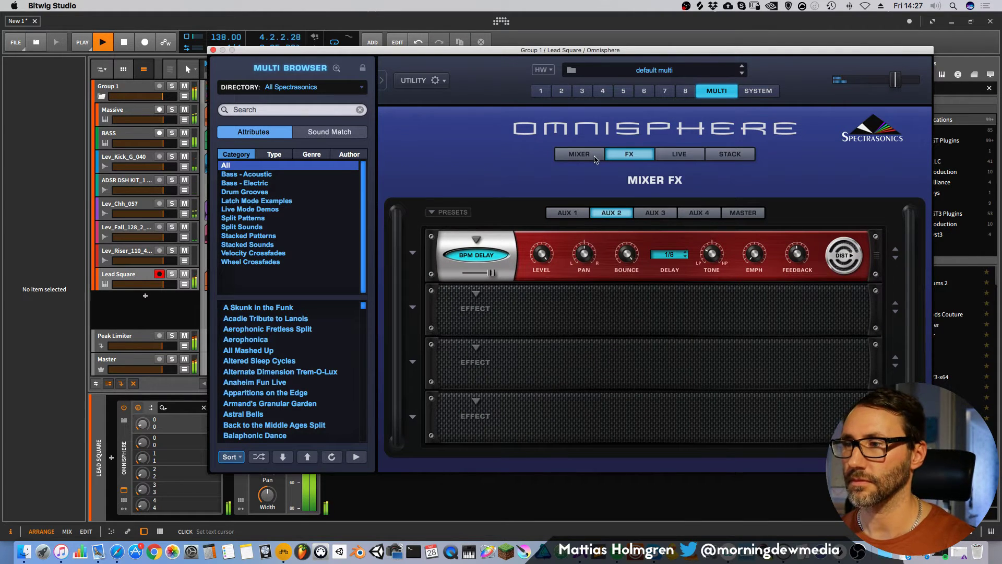
left_click(838, 255)
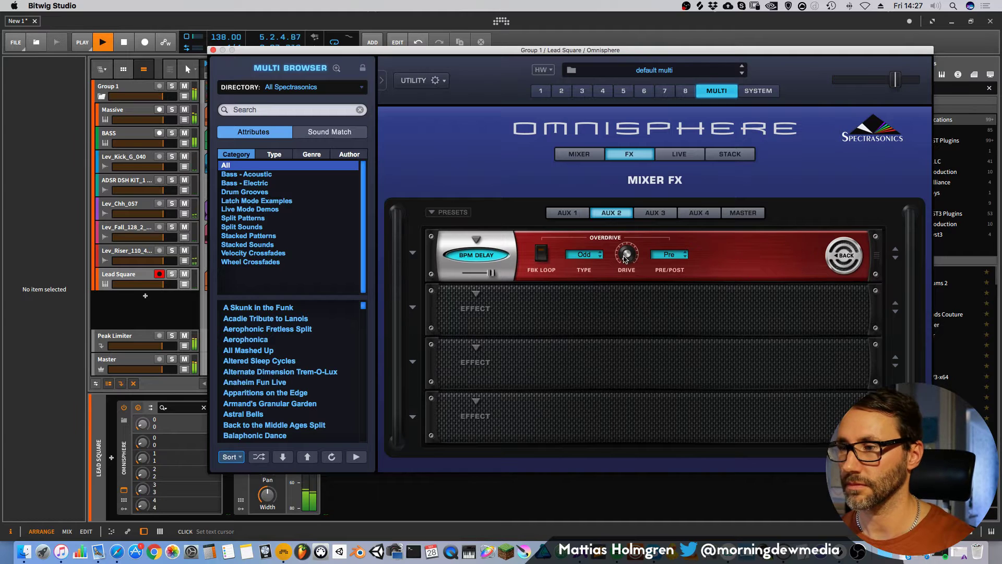
left_click(838, 254)
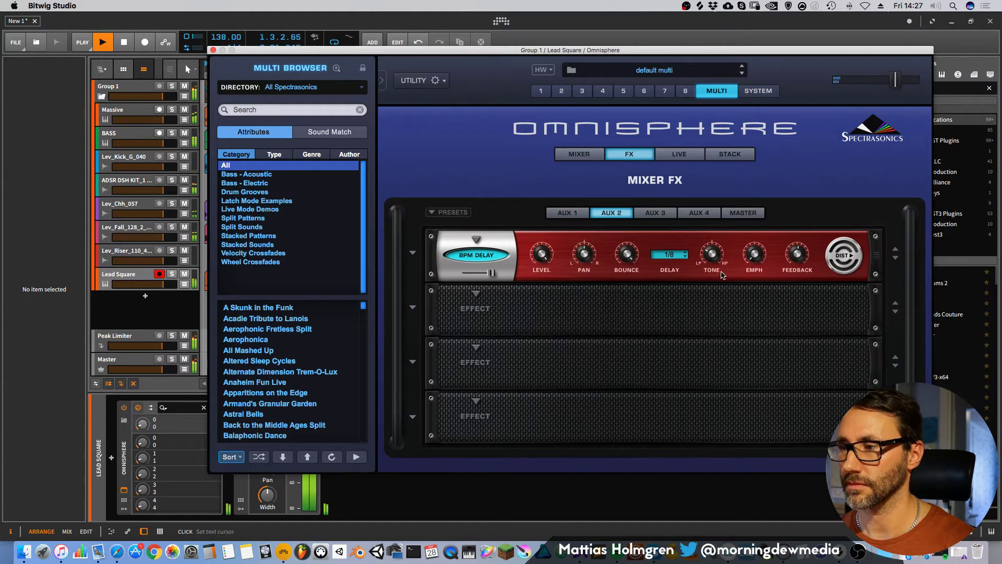
mouse_move(758, 255)
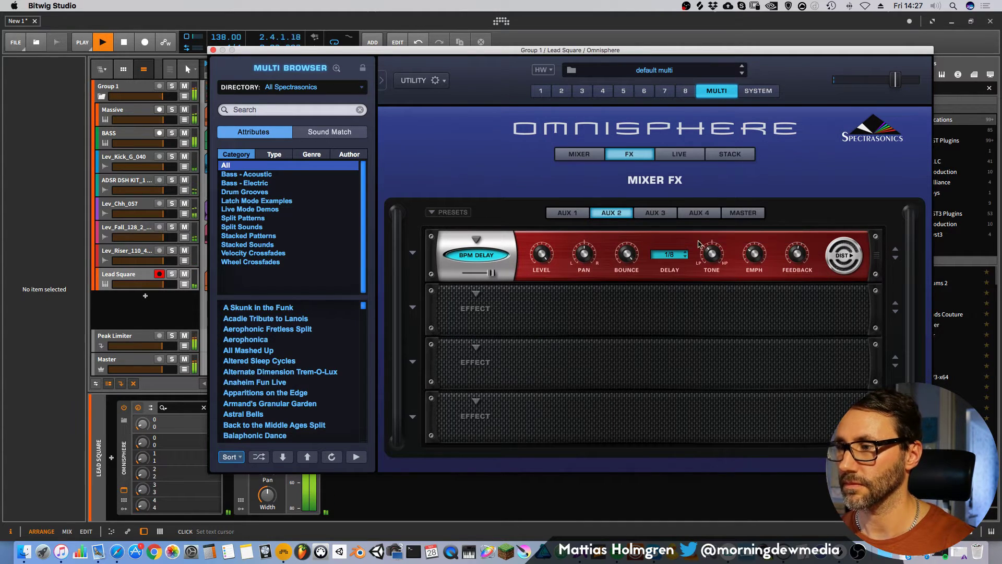
left_click(675, 258)
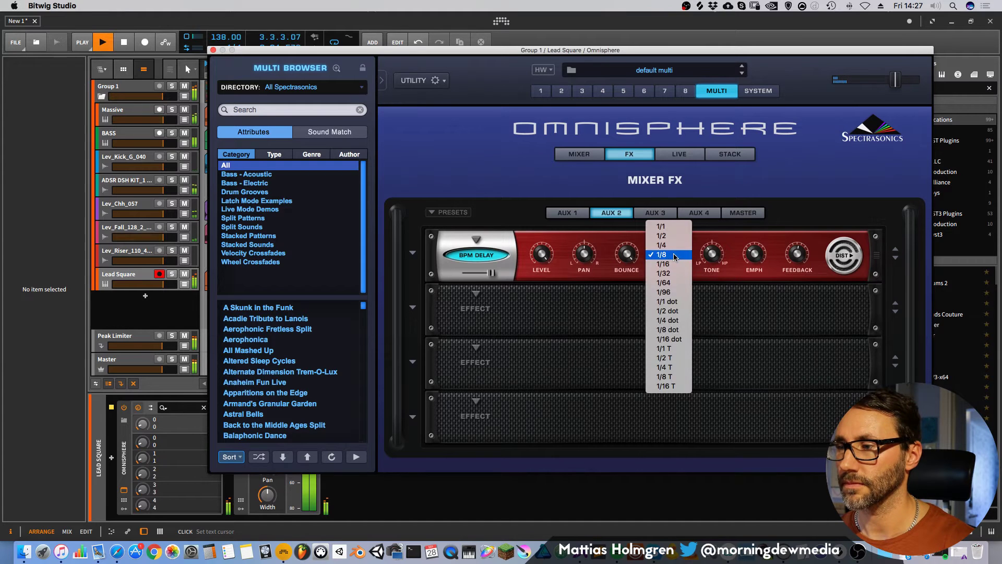
left_click(710, 330)
left_click(555, 93)
left_click(723, 91)
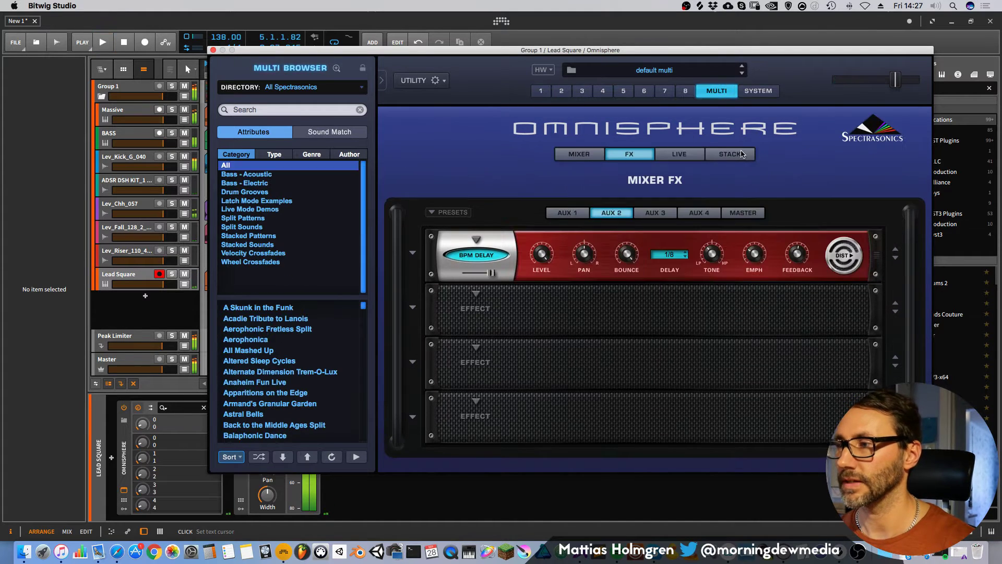
Set channel 1's Aux 2 send to 0.240 in the multi mixer and play the arrangement.
left_click(597, 151)
mouse_move(834, 191)
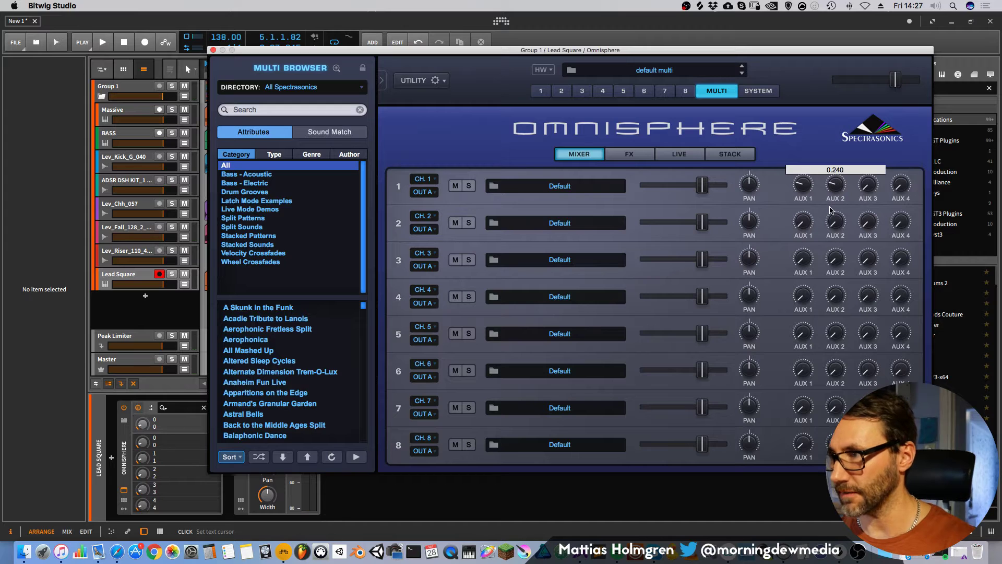
key("space")
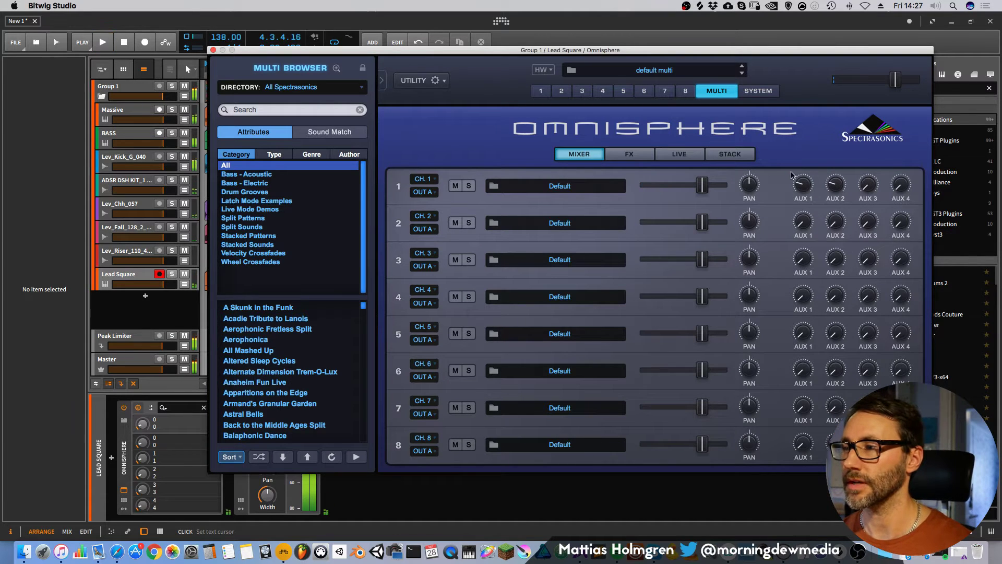
Close the Omnisphere window and insert a ValhallaRoom reverb between Omnisphere and Tool on the Lead Square track.
left_click(213, 51)
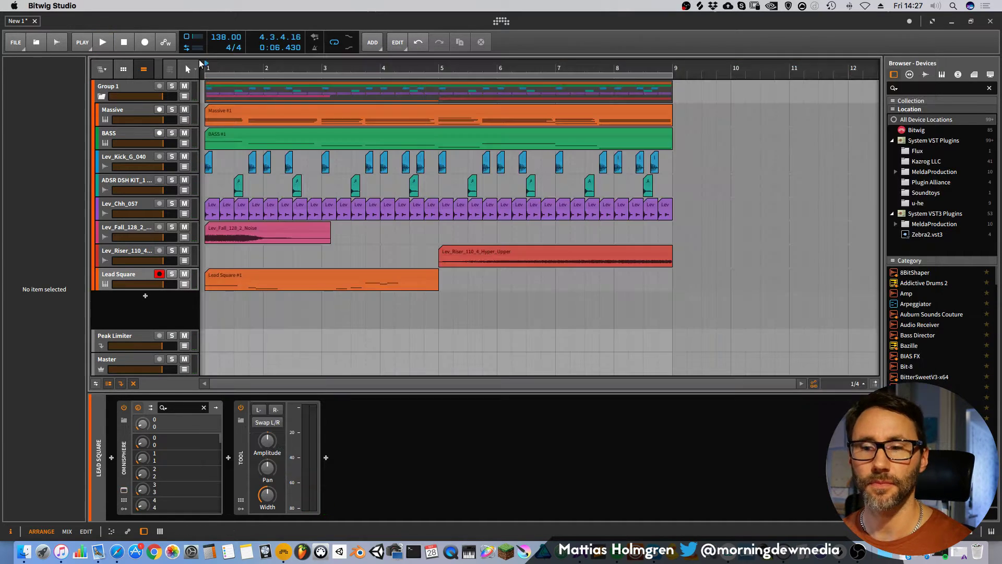
left_click(228, 457)
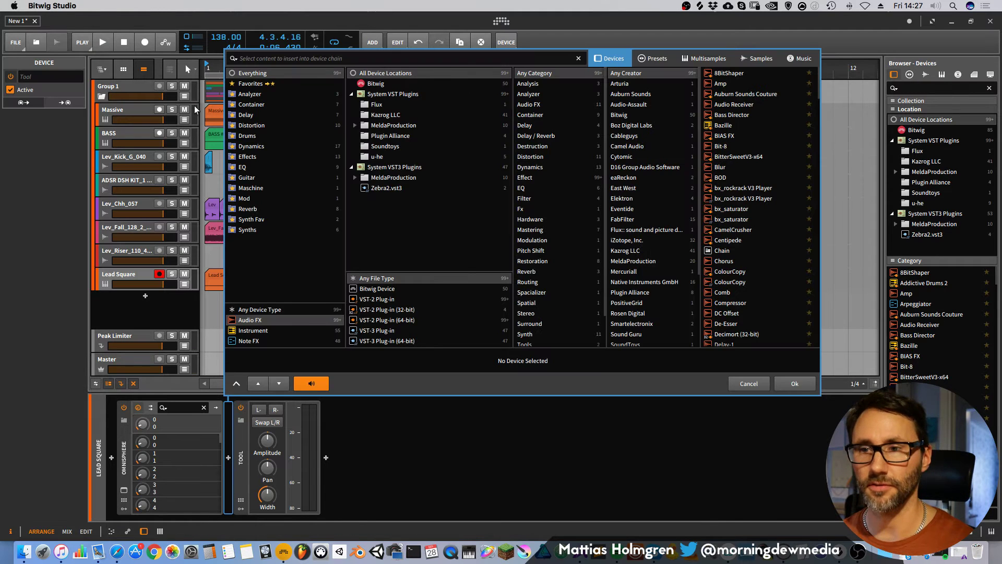
left_click(298, 210)
double_click(743, 106)
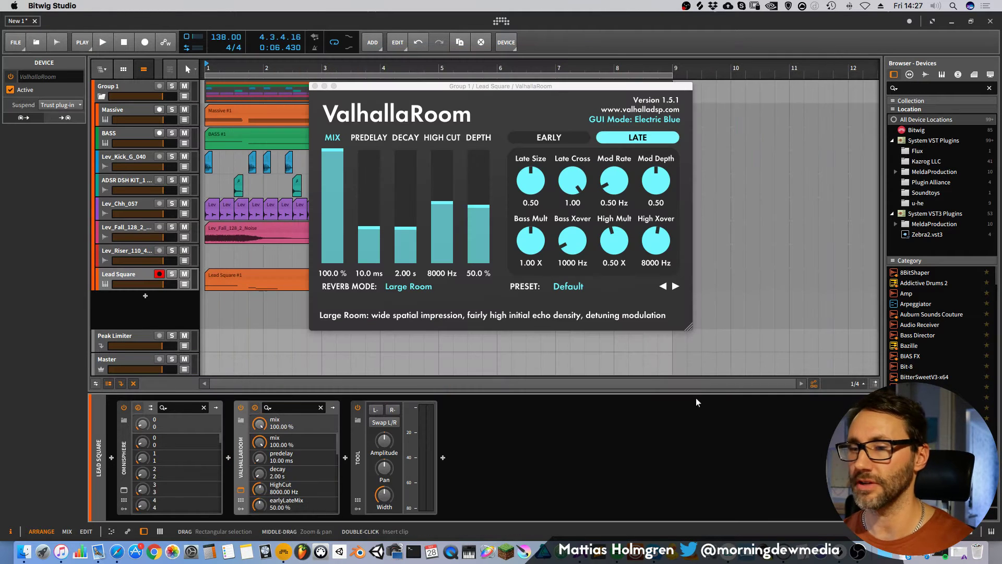
Set ValhallaRoom's decay to 3.54 s and mix to 25.3 % on the Lead Square track during playback, then close its window.
key("space")
left_click_drag(388, 242, 389, 221)
left_click(332, 234)
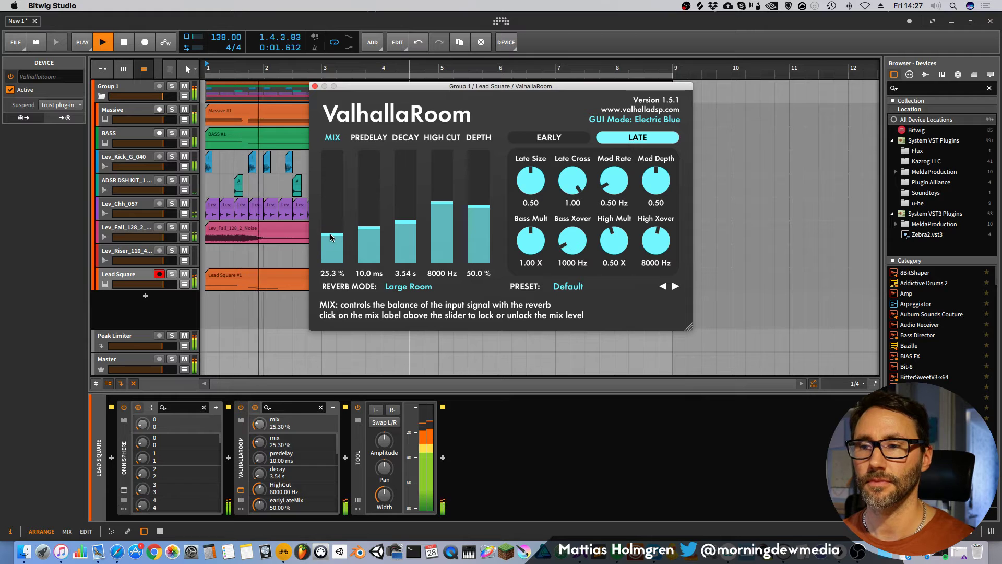
key("space")
left_click(315, 86)
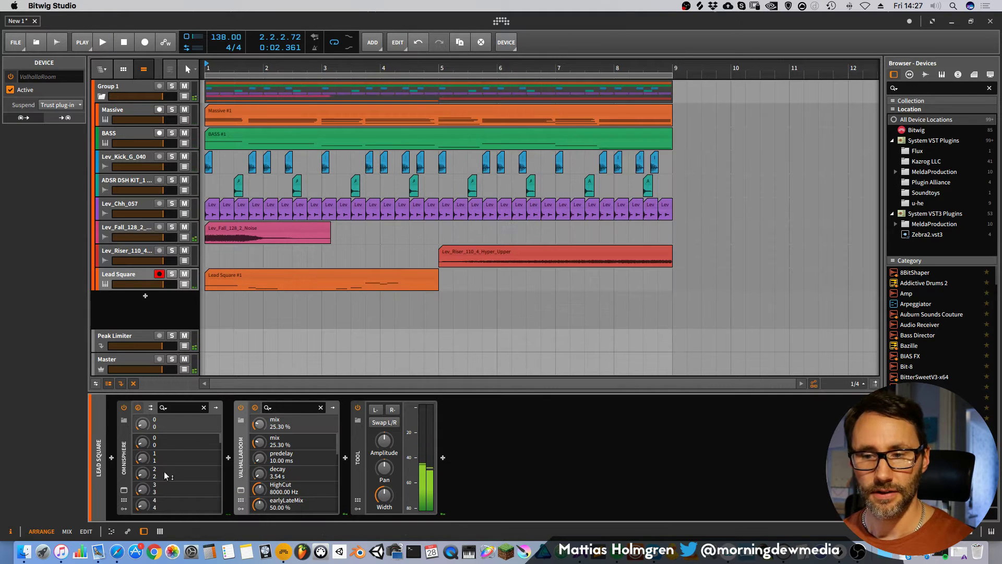
Insert a Replika XT delay between Omnisphere and ValhallaRoom, raise its depth and low cut, set its high cut to 14674 Hz, and start playback.
left_click(228, 458)
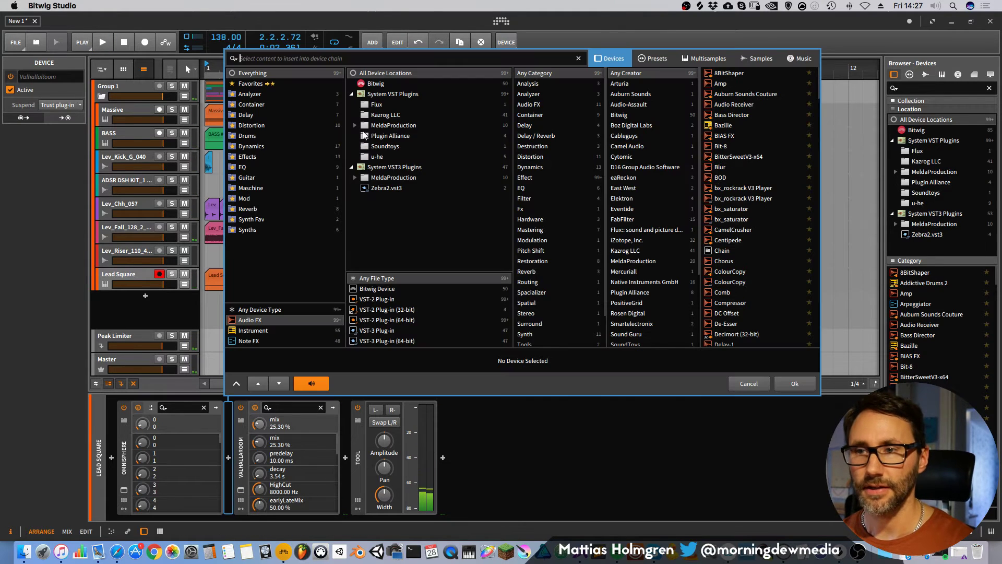
left_click(256, 115)
double_click(732, 115)
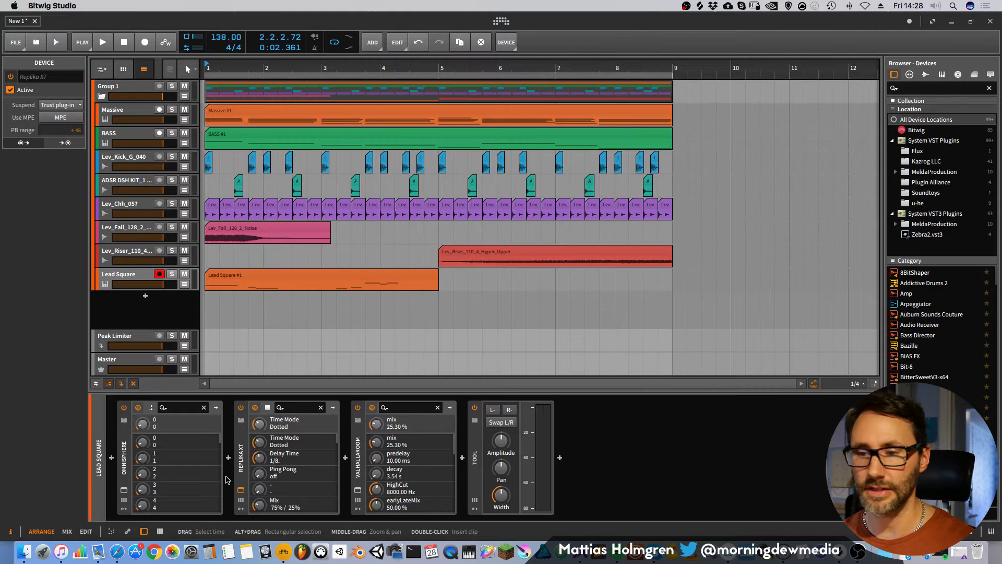
left_click(240, 492)
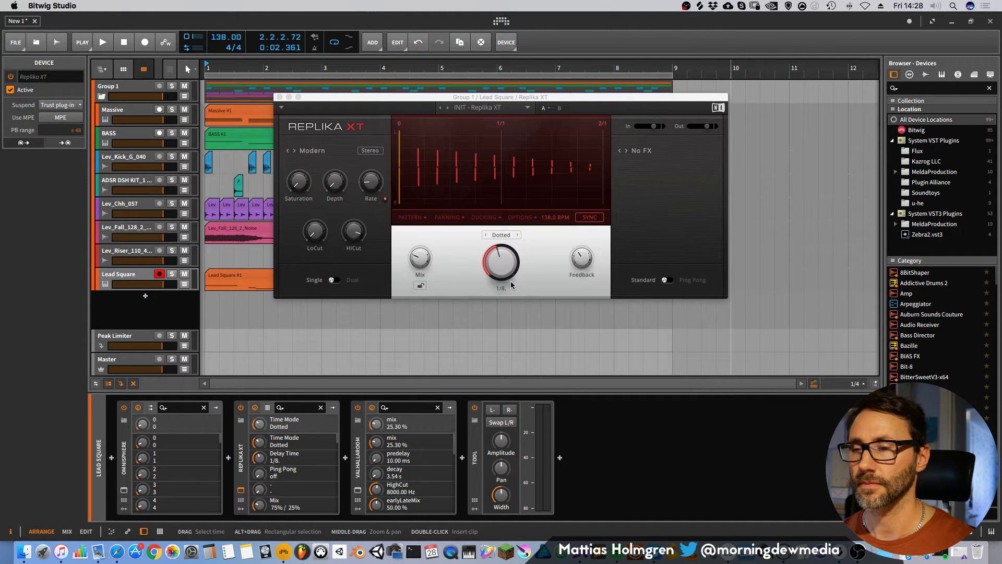
left_click(335, 182)
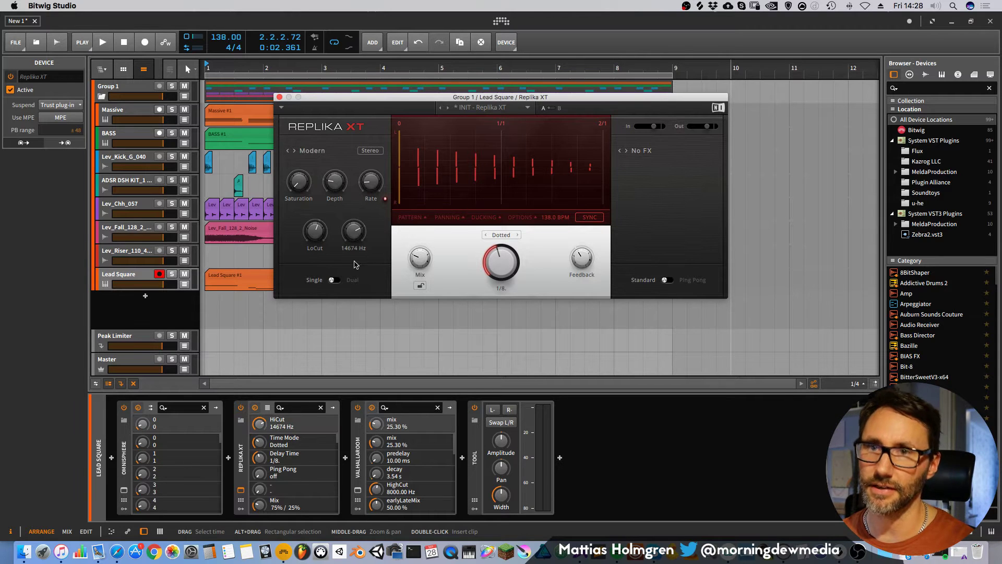
key("space")
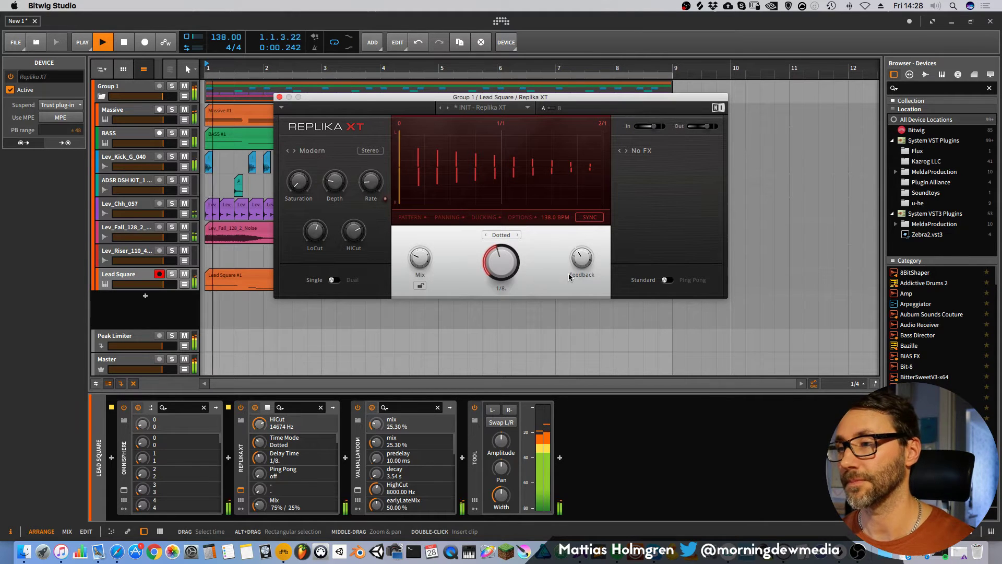
Lower the channel 1 AUX 2 send in Omnisphere to 0.115, then close the plug-in windows and stop playback.
left_click(124, 490)
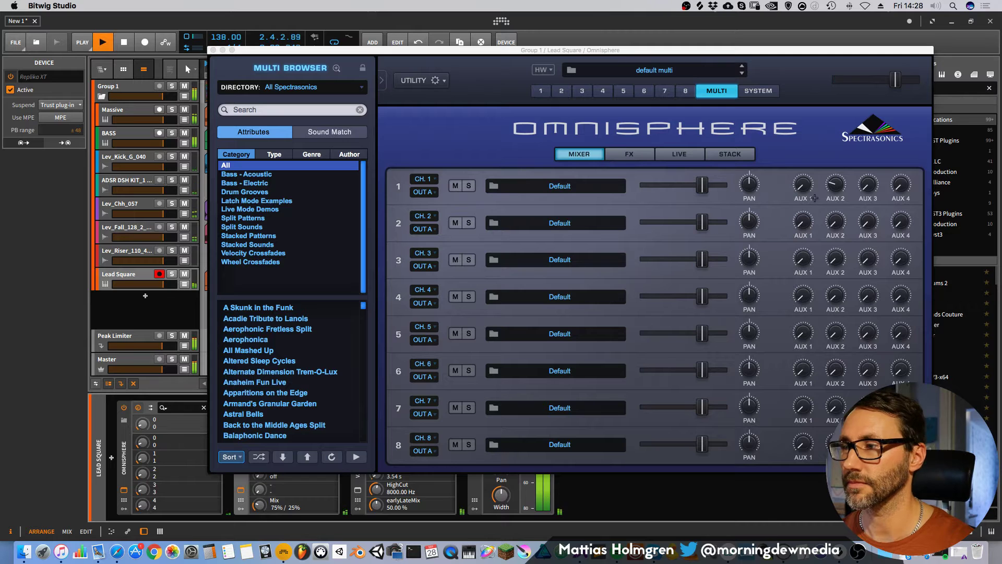
left_click_drag(836, 187, 839, 195)
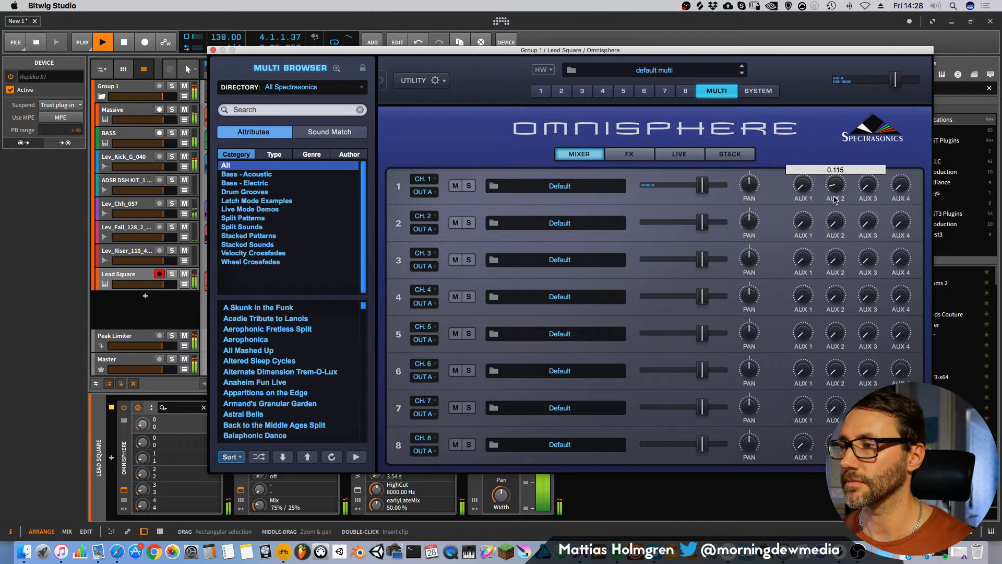
left_click(212, 52)
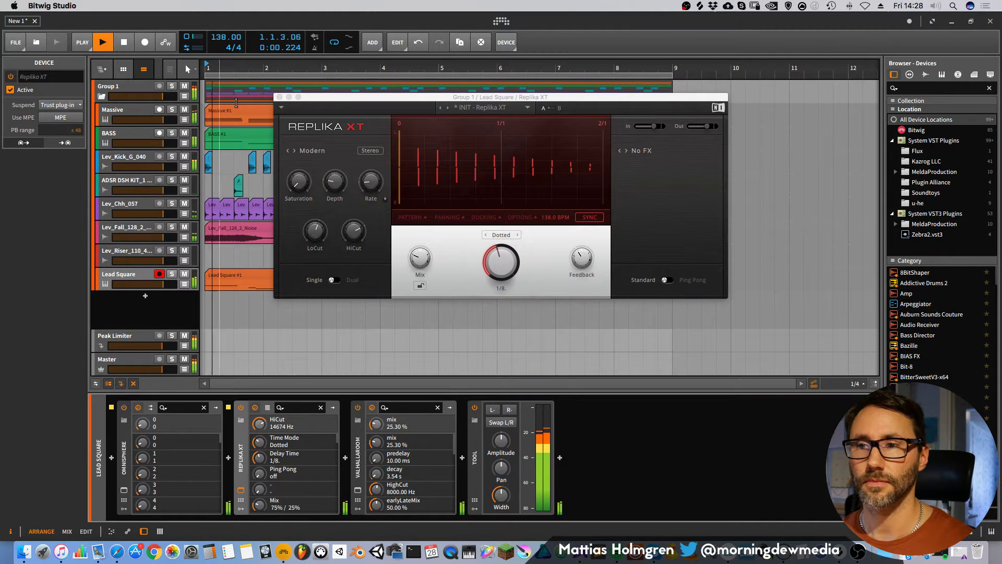
key("space")
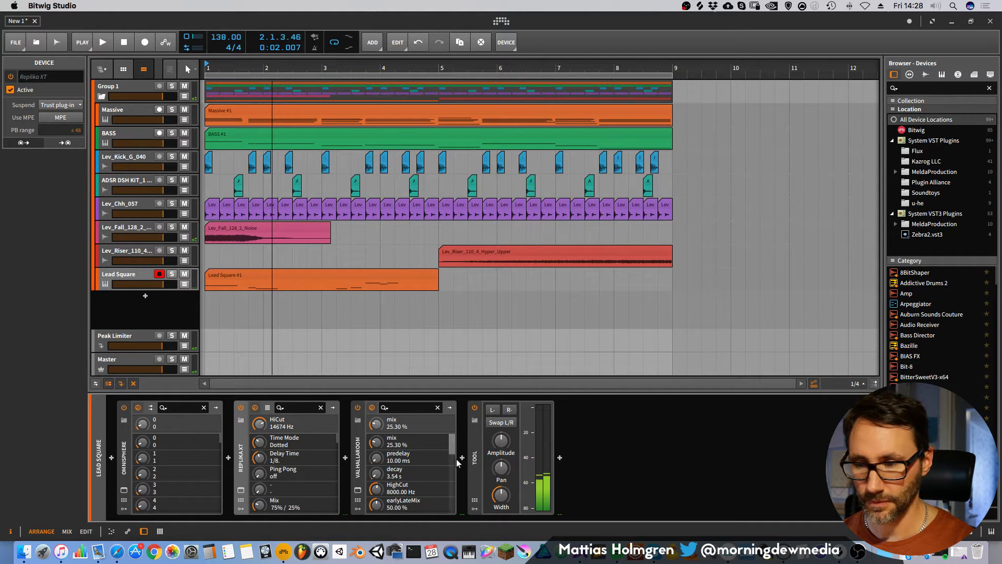
Insert the OTT compressor between Omnisphere and Replika XT, with depth at 34 % and output gain at 3.7 dB.
left_click(229, 457)
left_click(257, 146)
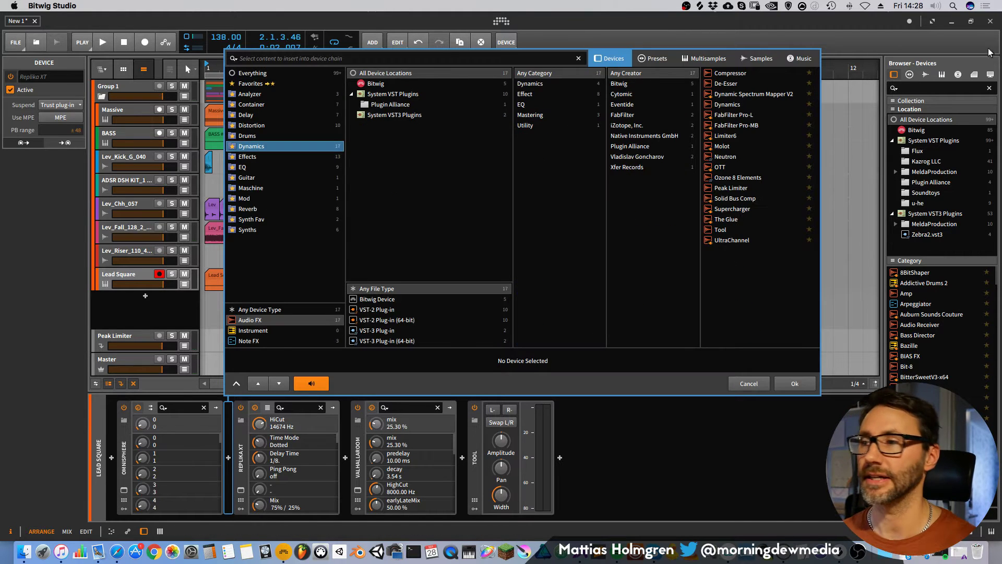
double_click(724, 168)
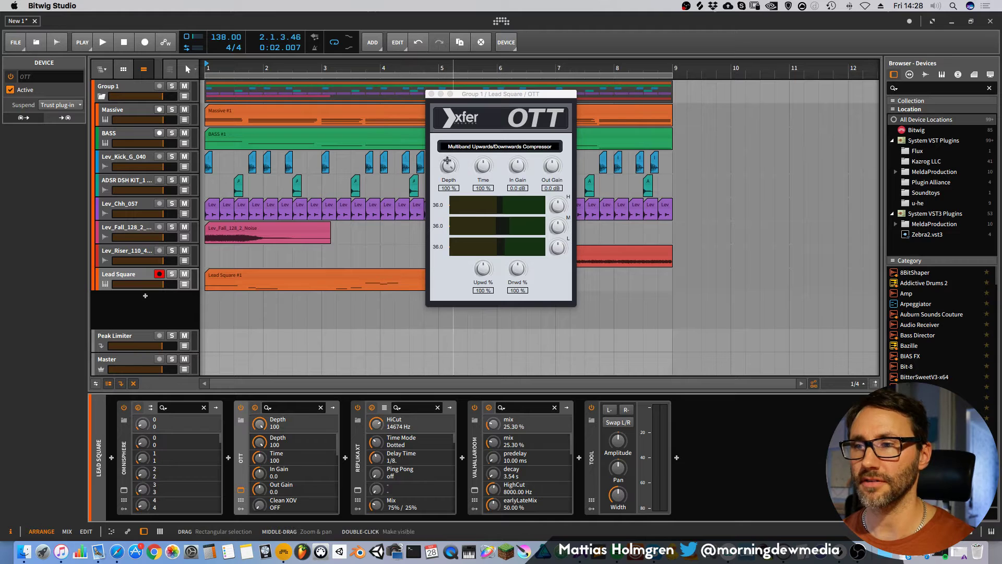
left_click_drag(449, 166, 450, 222)
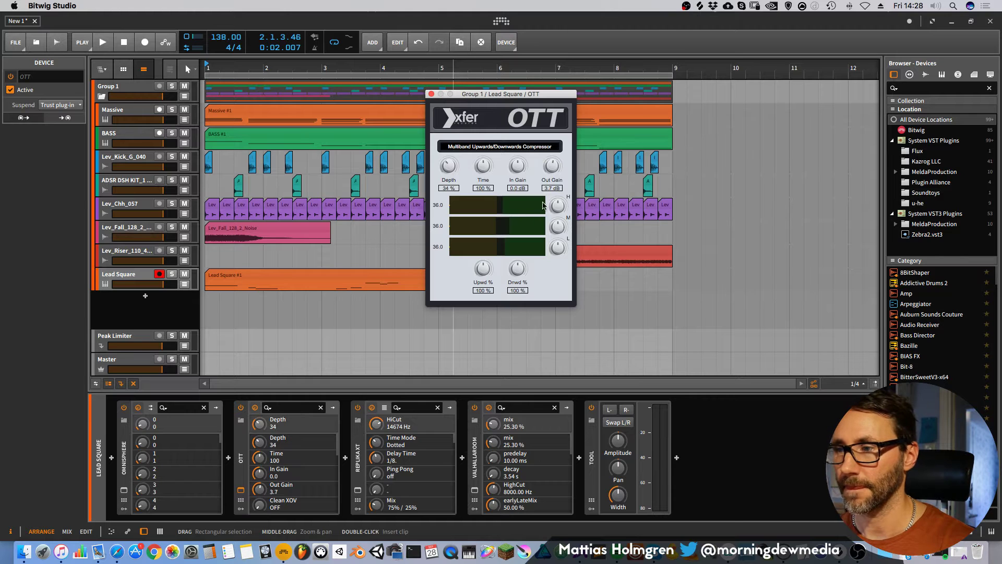
Turn OTT's low-band gain down to 0, and set its depth to 22 % and output gain to 0 dB during playback.
key("space")
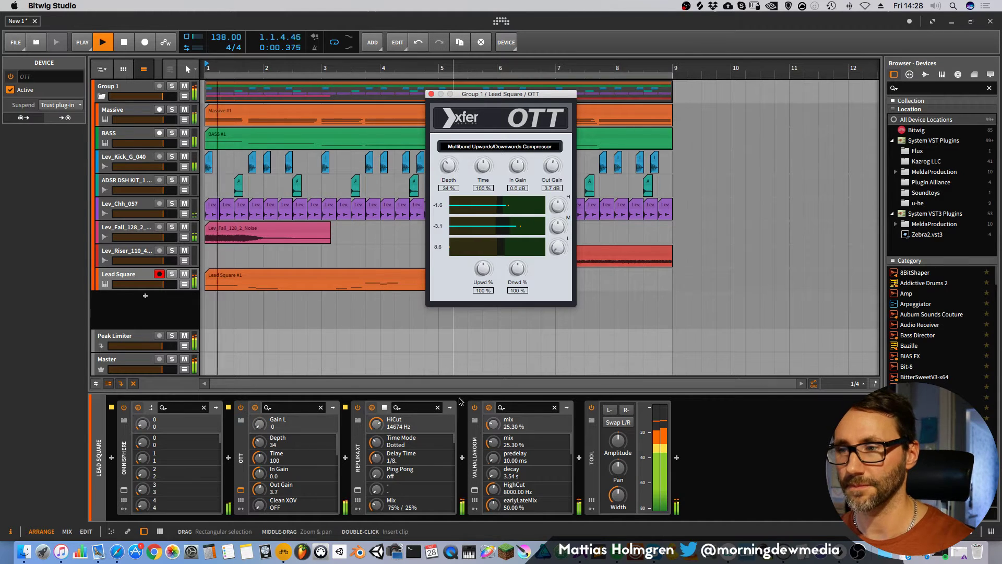
left_click_drag(448, 166, 450, 182)
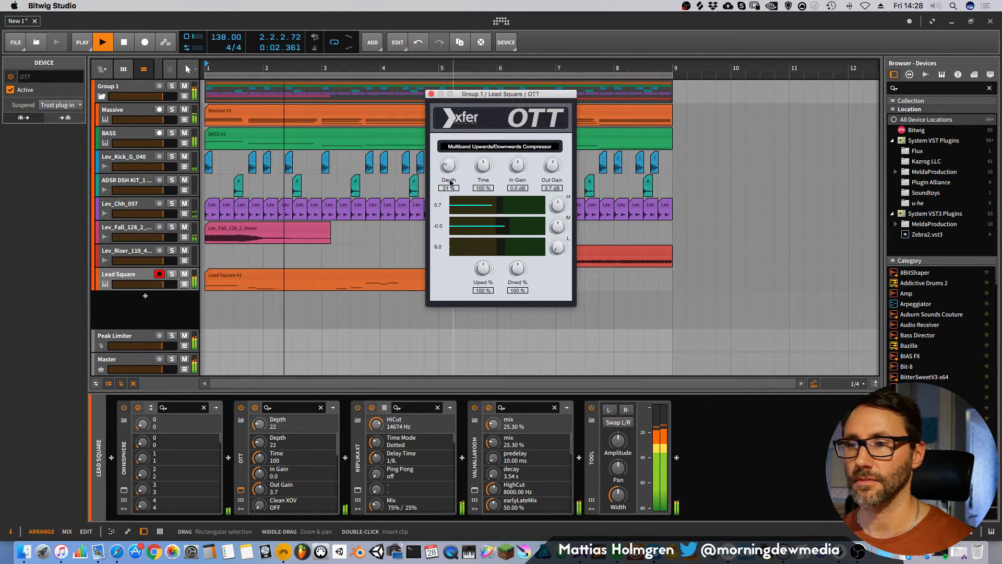
left_click_drag(554, 165, 554, 171)
key("space")
key("space")
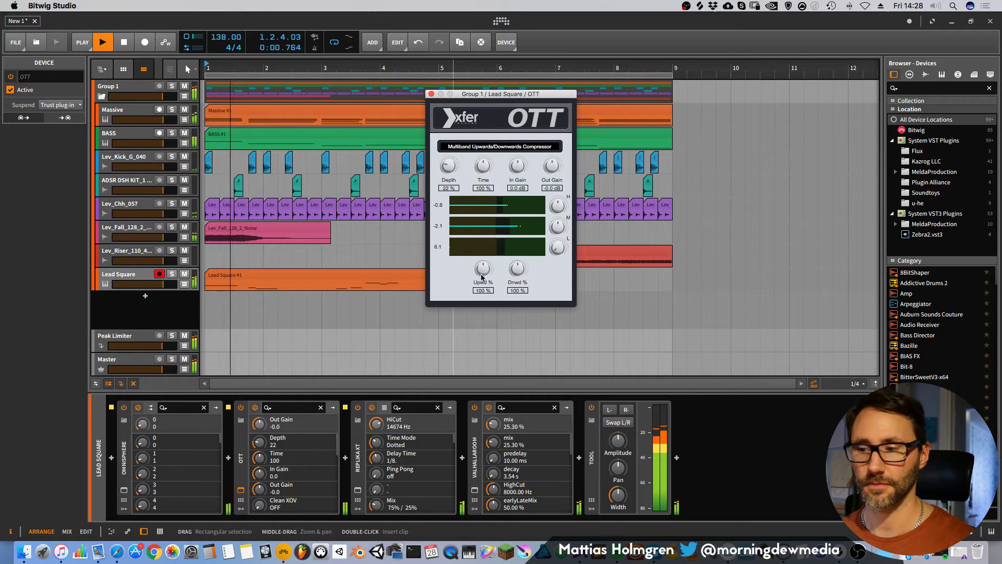
Lower the Tool device's gain on the Lead Square track to about -4.3 dB, listen to the result, and close the OTT window.
left_click_drag(618, 441, 619, 456)
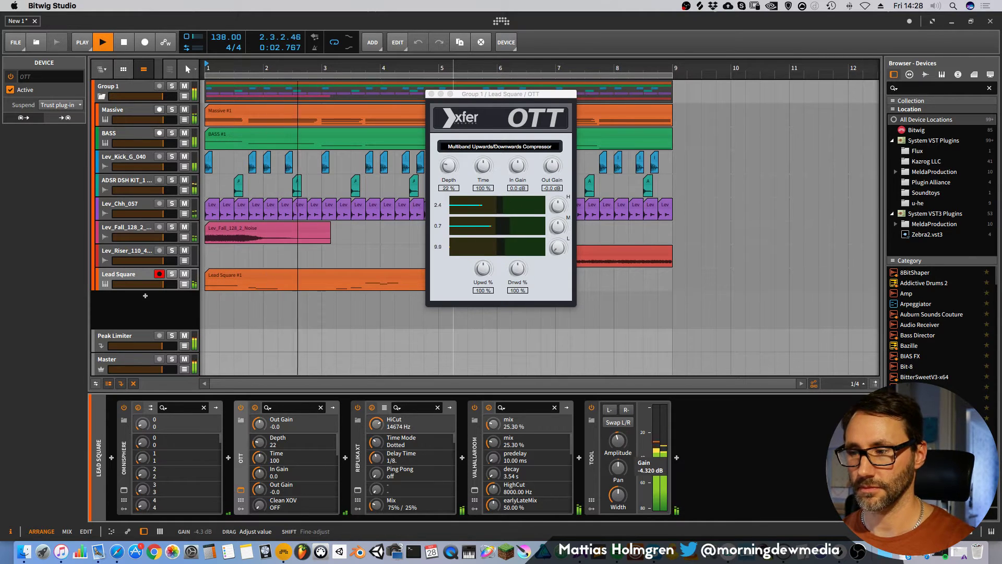
key("space")
key("space")
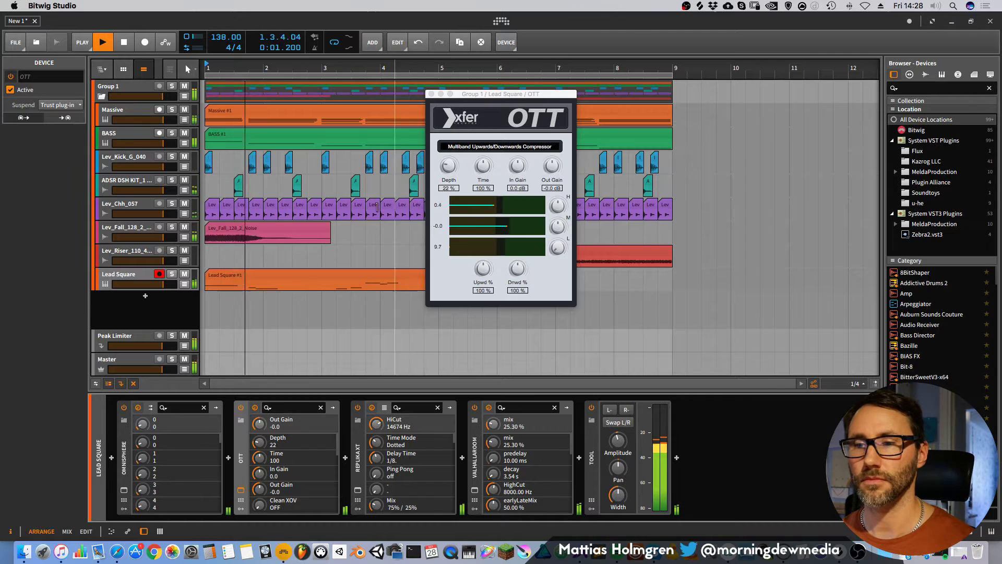
key("Tab")
key("Tab")
left_click(430, 94)
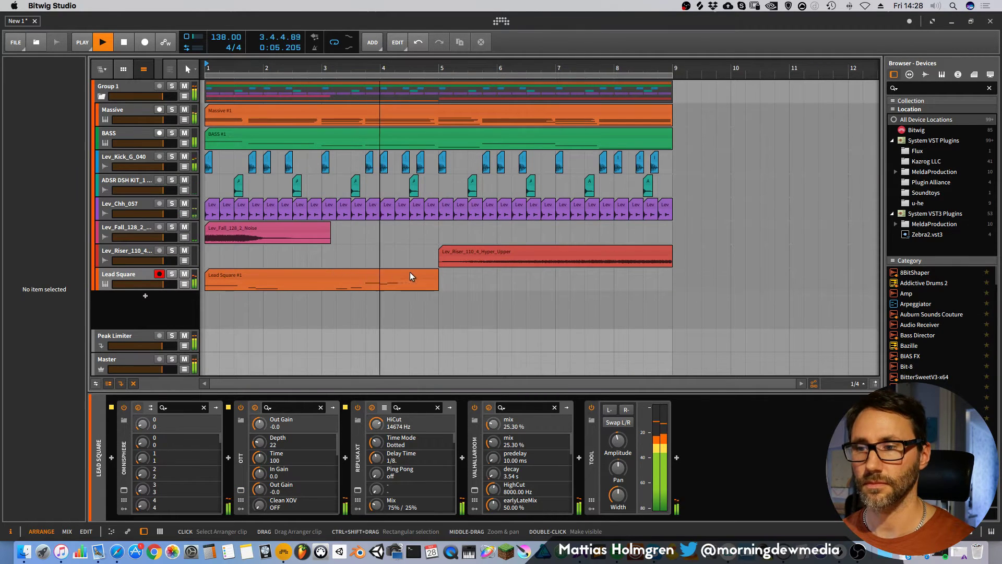
Copy the Lead Square clip to bar 5 and open the copy in the note editor with playback stopped.
left_click_drag(410, 274, 633, 276)
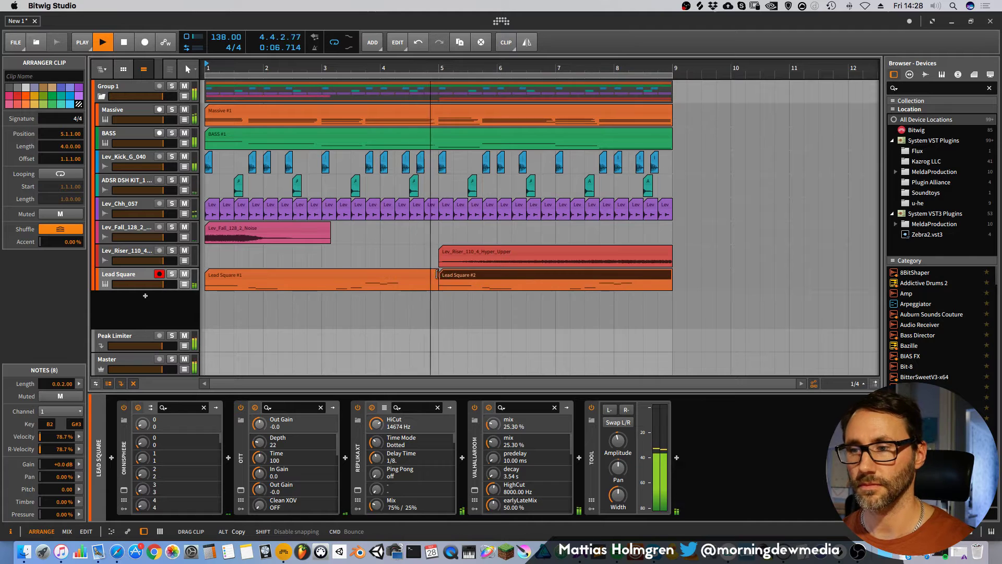
double_click(469, 273)
key("space")
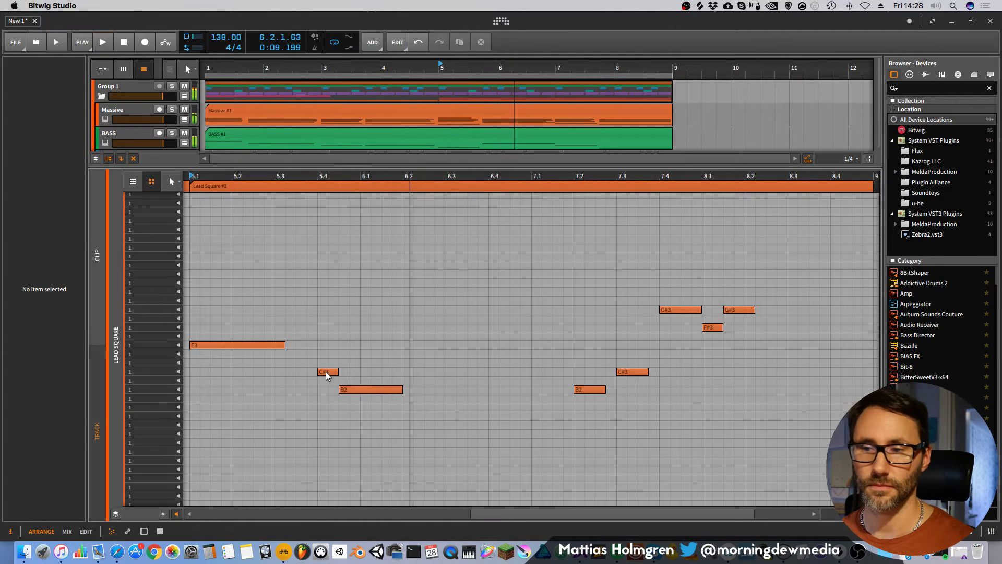
Move the C#3 note at 5.4 up to G#3 and the following B2 note to E3, then play back the change.
left_click_drag(322, 373, 328, 310)
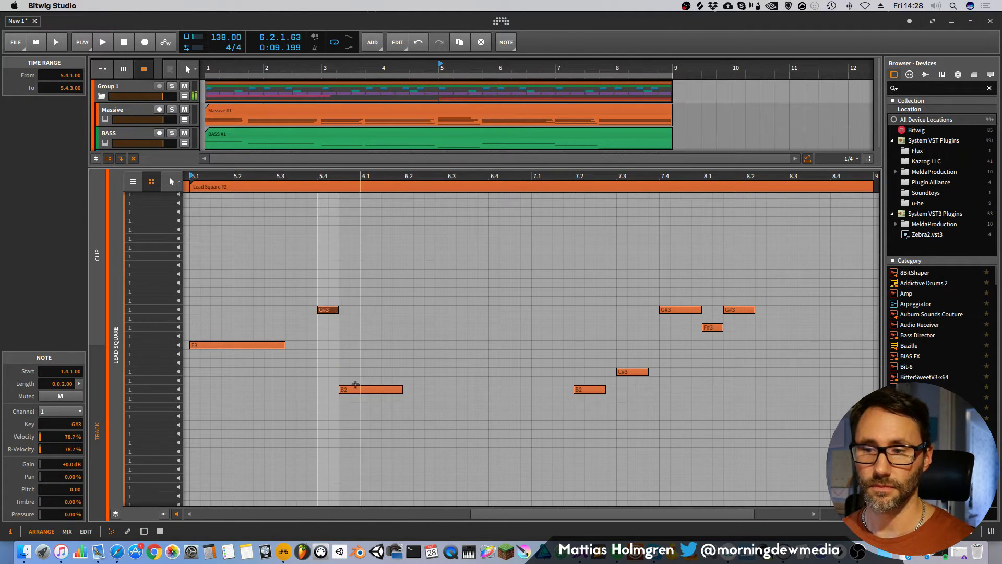
left_click(354, 383)
left_click_drag(355, 389, 350, 352)
key("space")
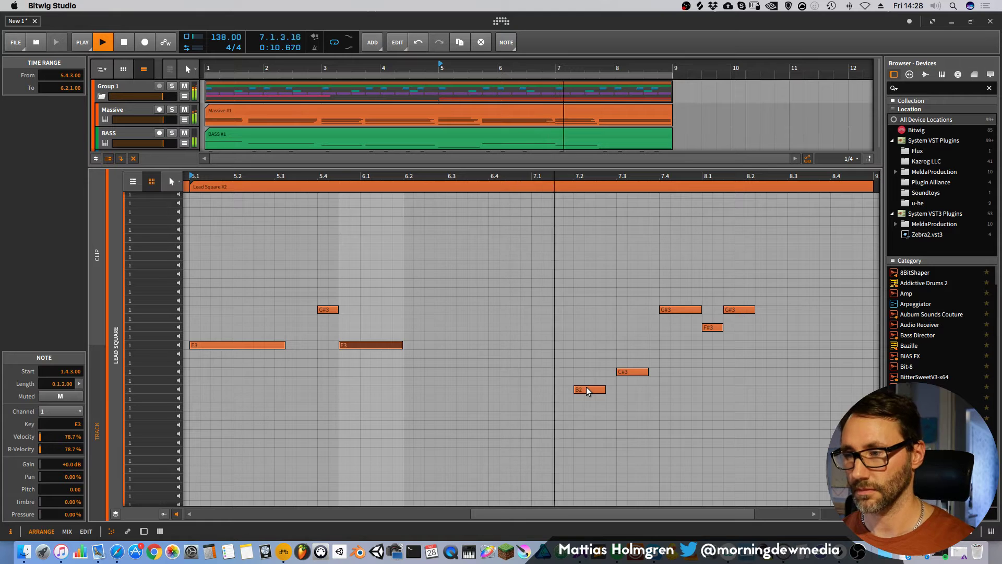
key("space")
Transpose the copied clip's last five notes, from 7.2 onward, to E3, F#3, B3, G#3 and F#3, then start playback.
left_click_drag(587, 389, 629, 336)
left_click_drag(675, 310, 731, 334)
left_click(710, 328)
left_click(736, 311)
key("space")
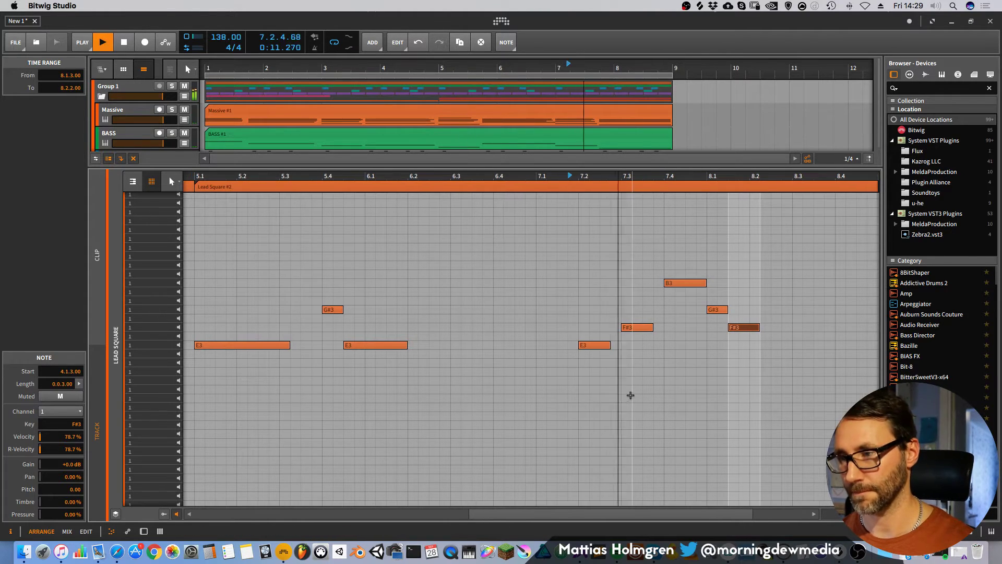
Play the whole arrangement from bar 1, checking the track levels in the mixer and the clips in the arranger, then stop playback.
key("alt+2")
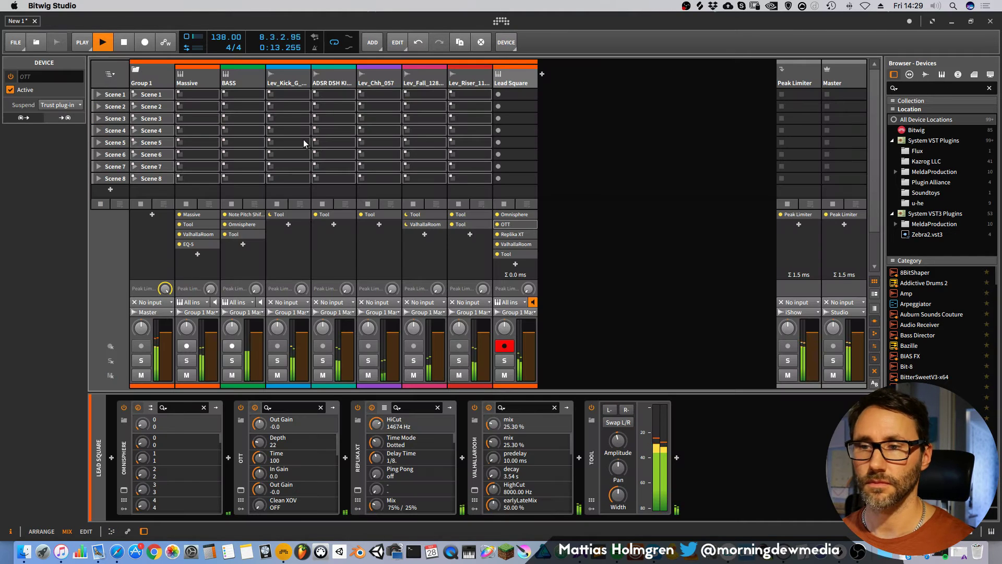
key("Tab")
key("Tab")
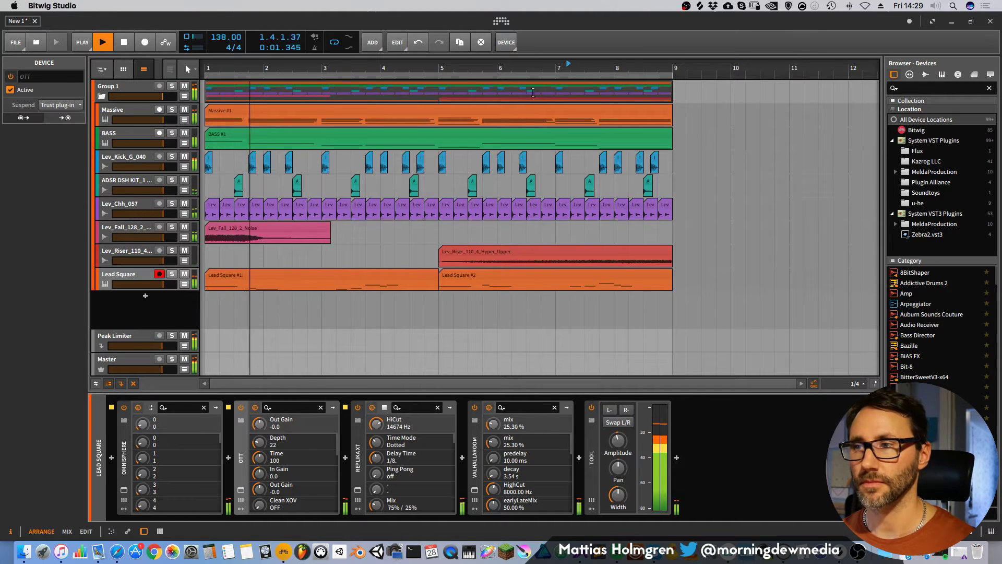
left_click_drag(541, 68, 537, 96)
left_click(207, 67)
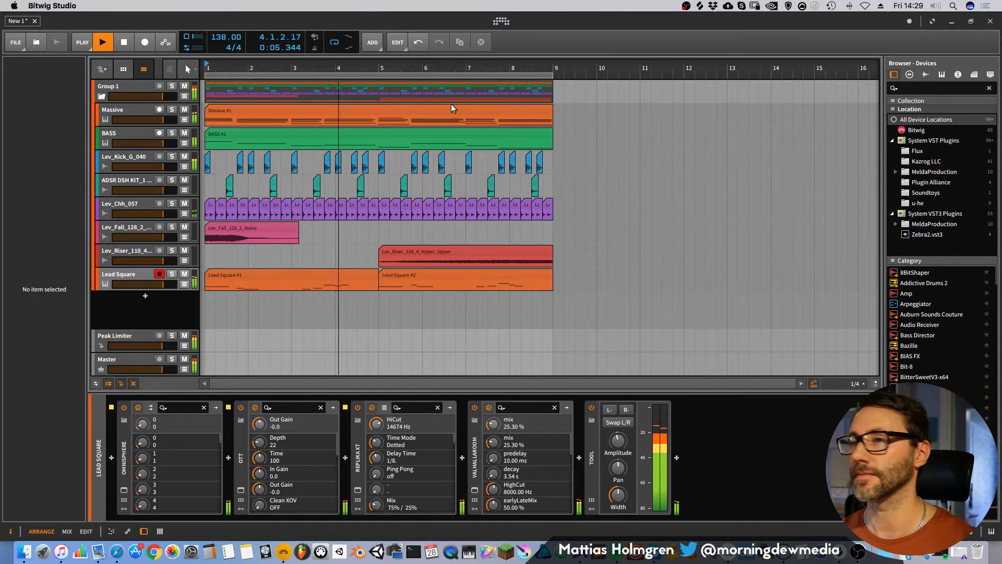
left_click_drag(467, 68, 658, 50)
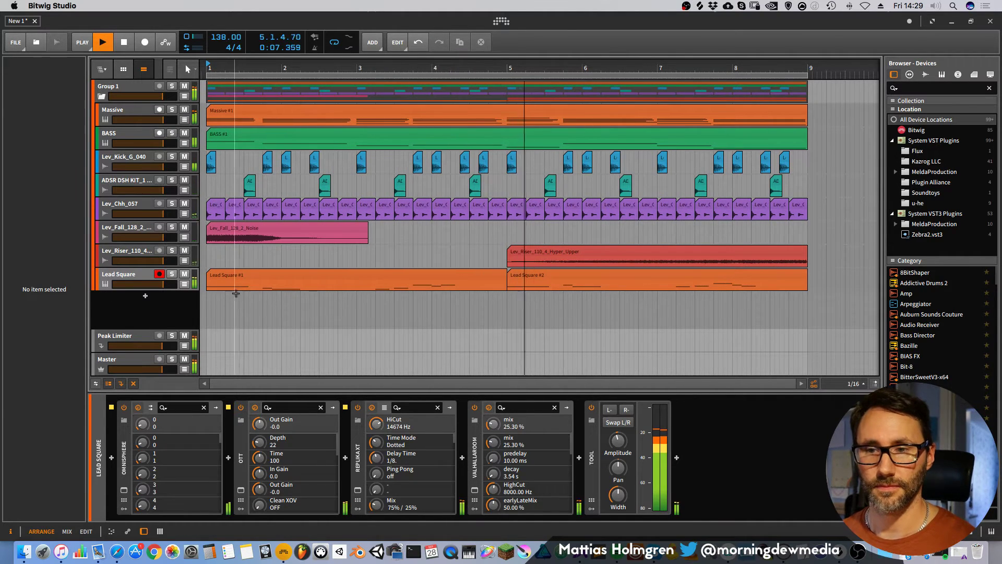
key("alt+2")
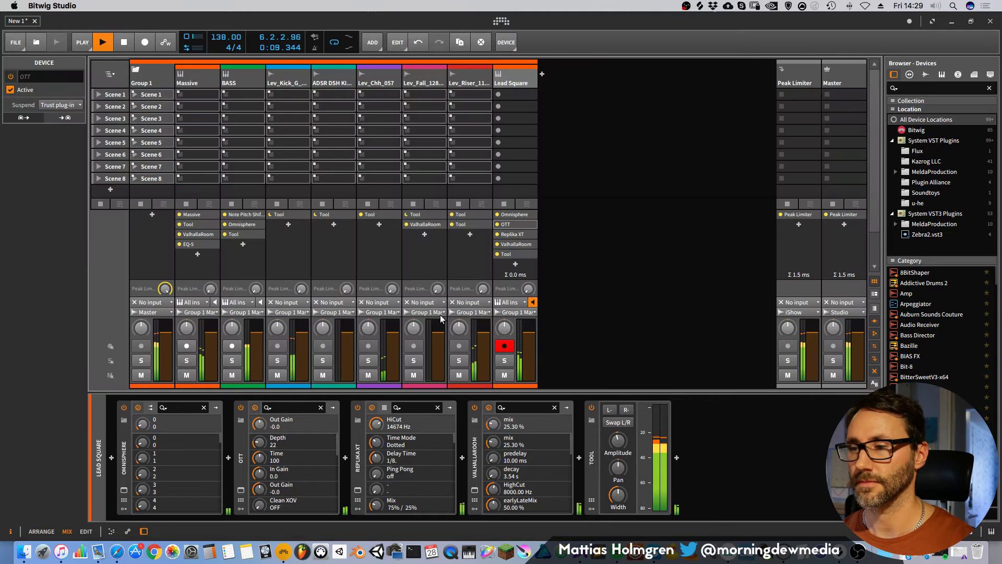
key("alt+1")
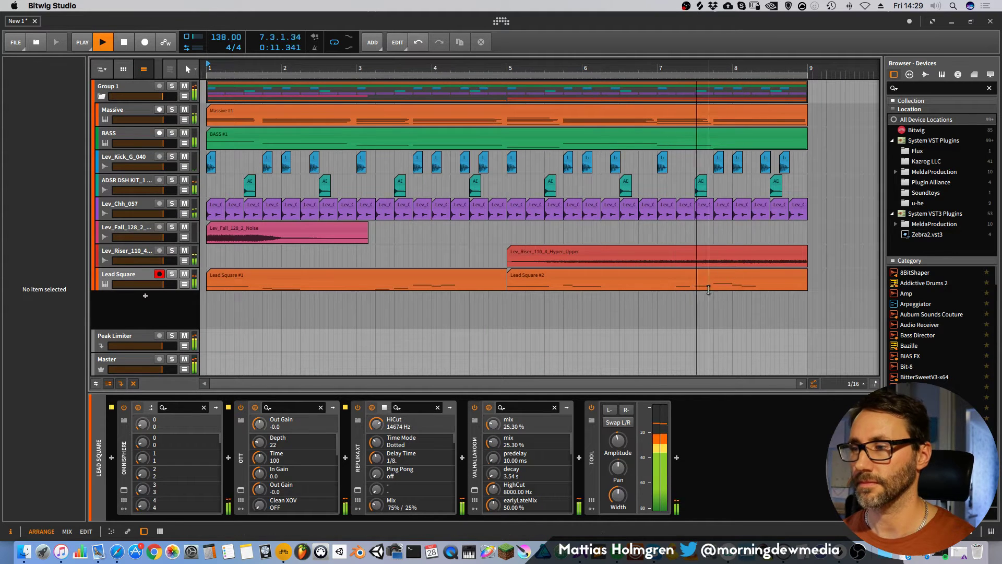
left_click_drag(627, 70, 665, 93)
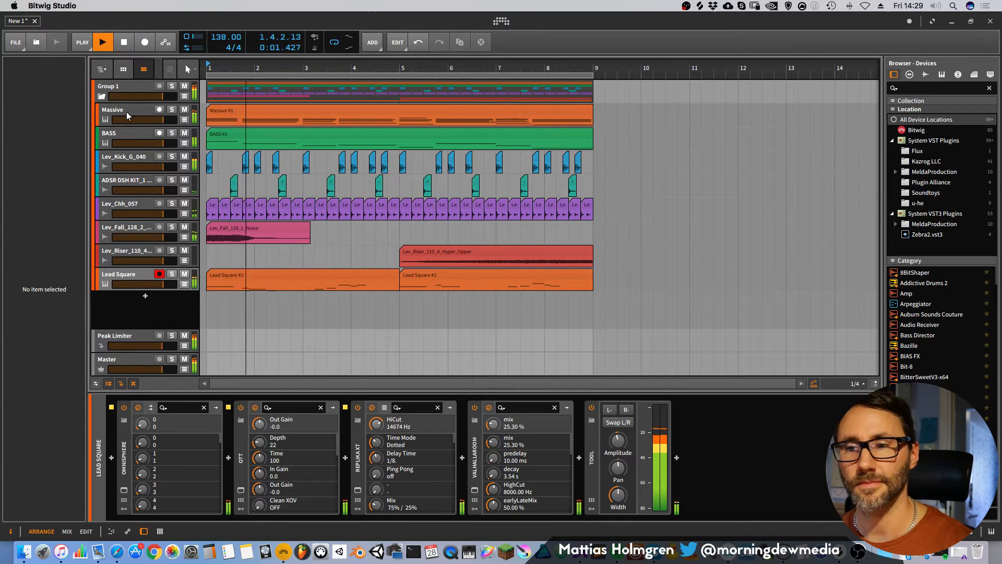
key("space")
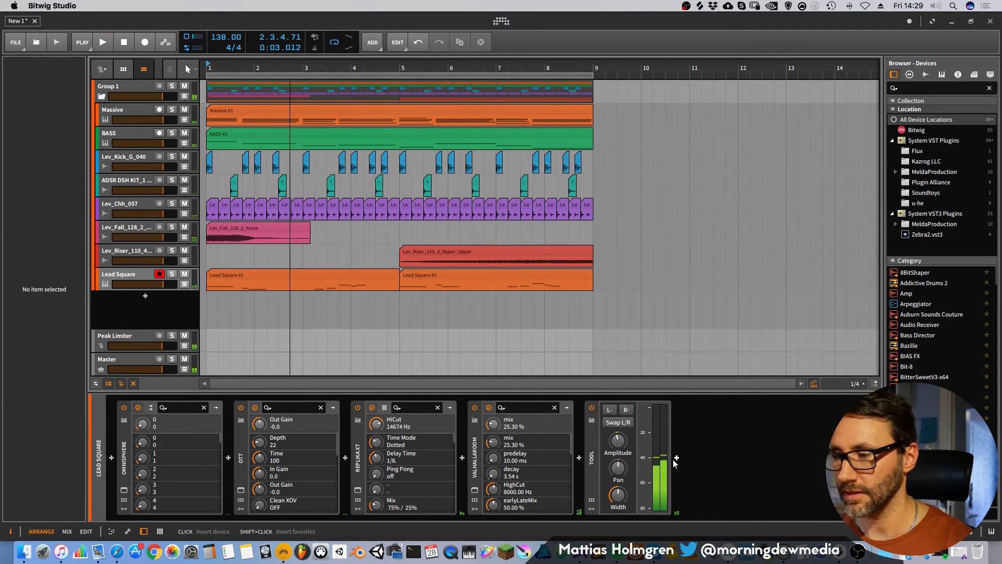
Add an EQ-5 equalizer after the Tool device at the end of the Lead Square device chain.
left_click(677, 458)
left_click(435, 164)
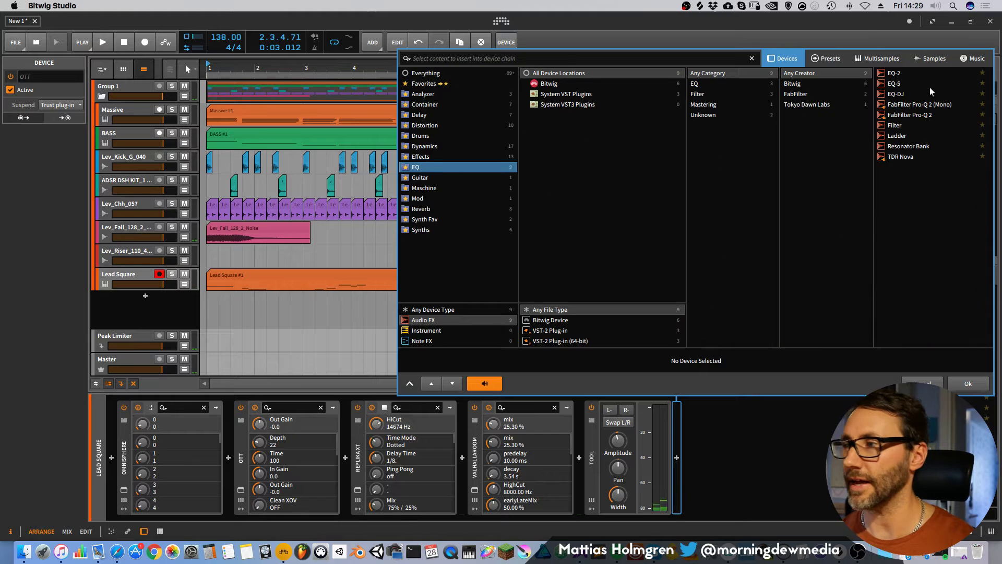
left_click(910, 82)
double_click(910, 82)
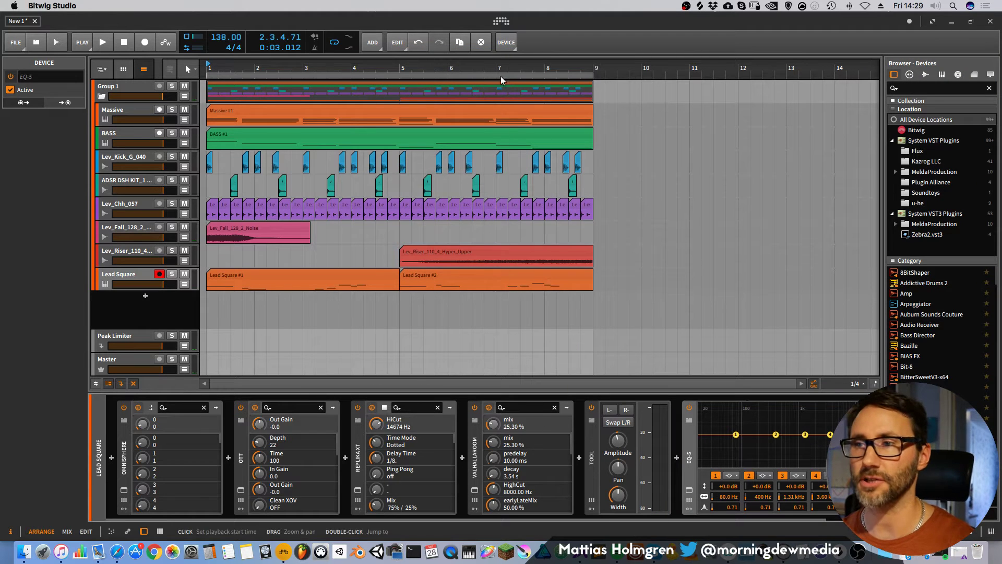
Set the Lead Square EQ-5's first band to high-pass at about 235 Hz and its second band to about -3.8 dB at 283 Hz.
left_click_drag(505, 71, 508, 68)
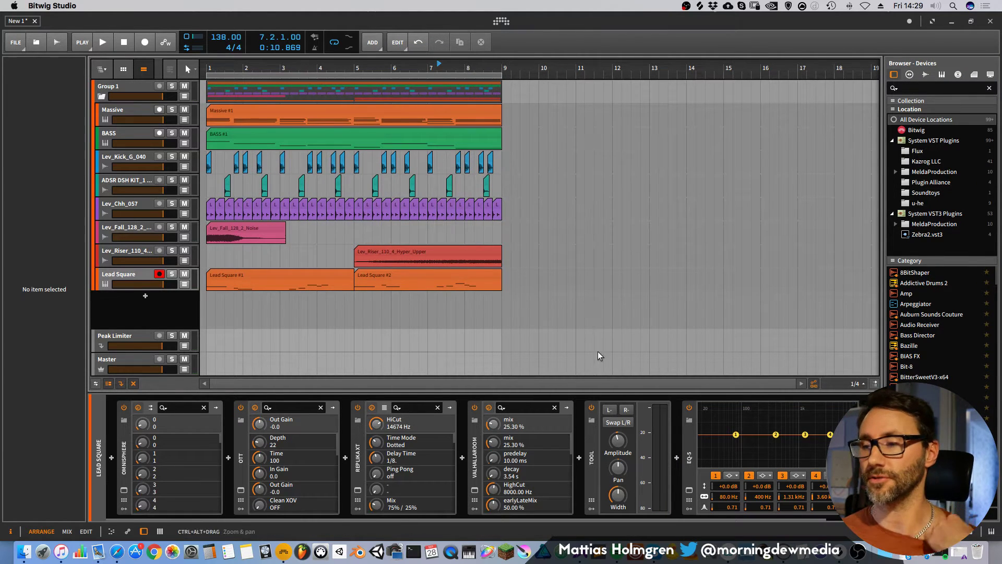
key("space")
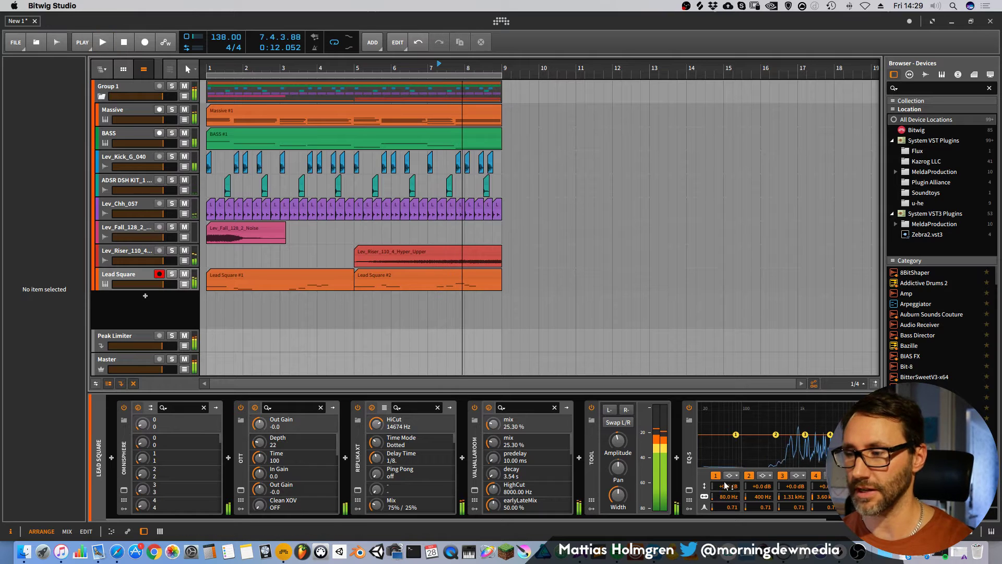
left_click(730, 475)
left_click(747, 499)
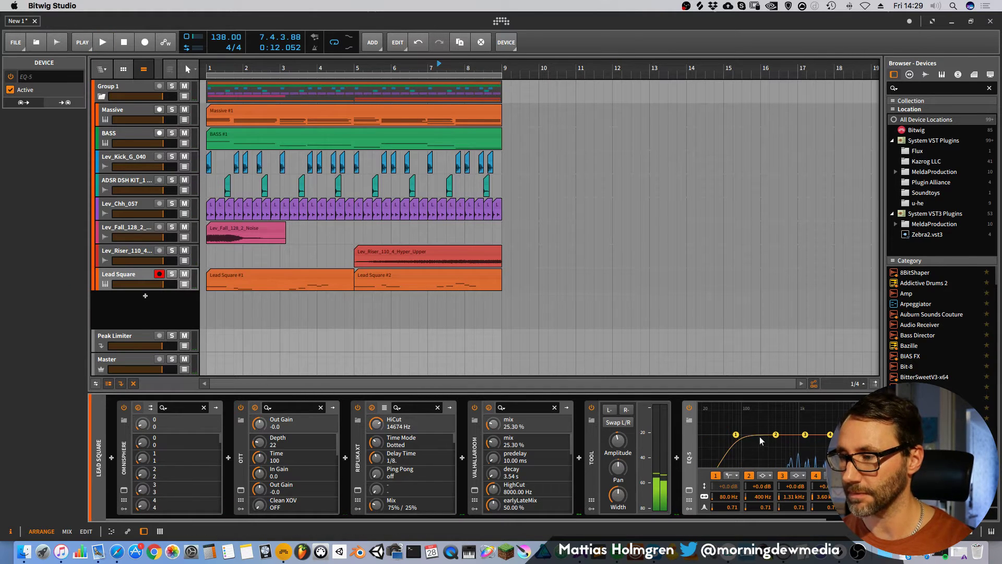
mouse_move(735, 435)
left_mouse_down()
mouse_move(768, 436)
mouse_move(753, 437)
left_mouse_up()
key("space")
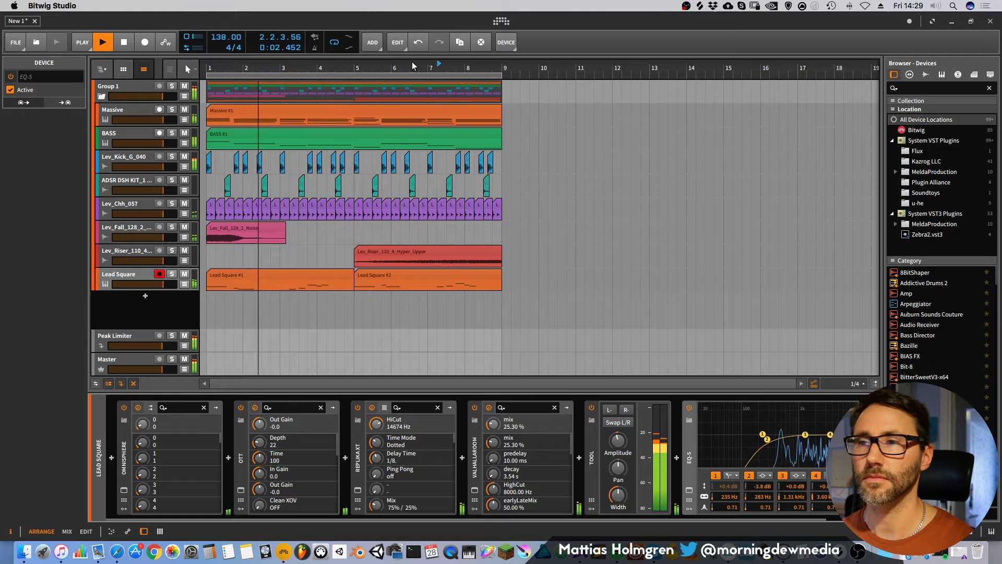
Play the arrangement from bar 1, solo the Massive track and listen to it while viewing its EQ curve.
key("space")
left_click(207, 67)
key("space")
left_click_drag(207, 67, 241, 91)
left_click(130, 108)
key("space")
left_click(174, 111)
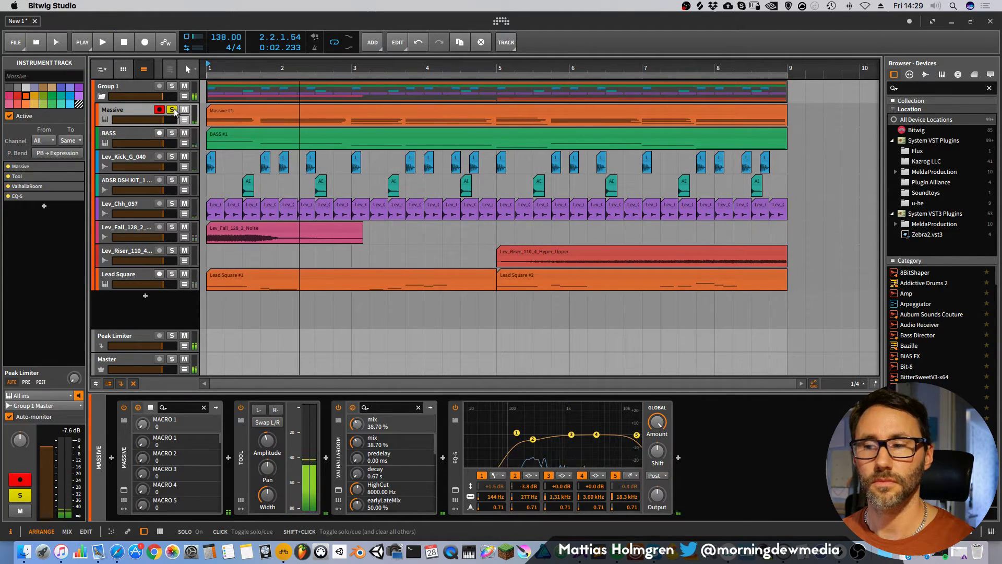
key("space")
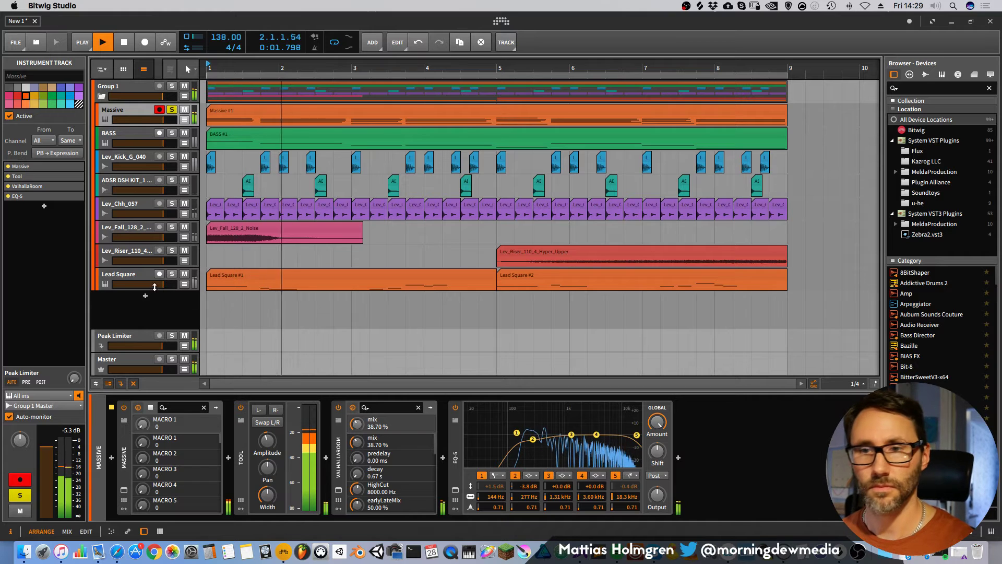
Solo the BASS track instead of Massive and compare the two tracks' device chains during playback.
left_click(133, 136)
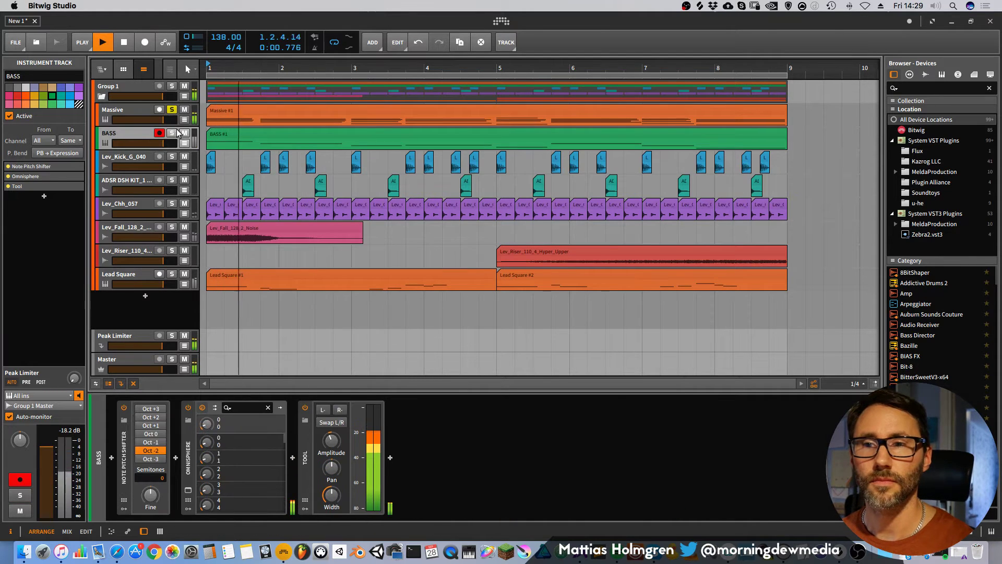
left_click(173, 133)
left_click(143, 115)
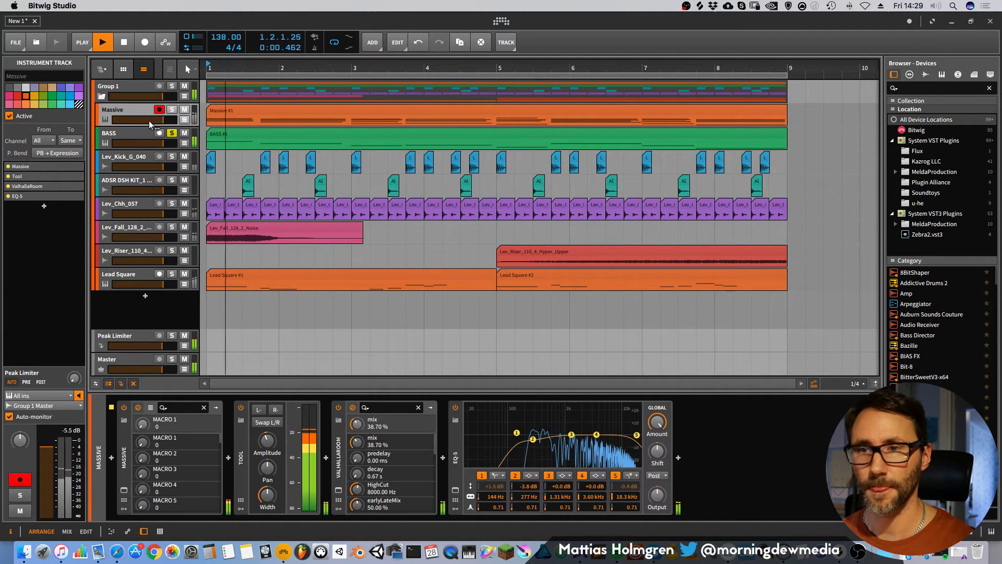
left_click(138, 133)
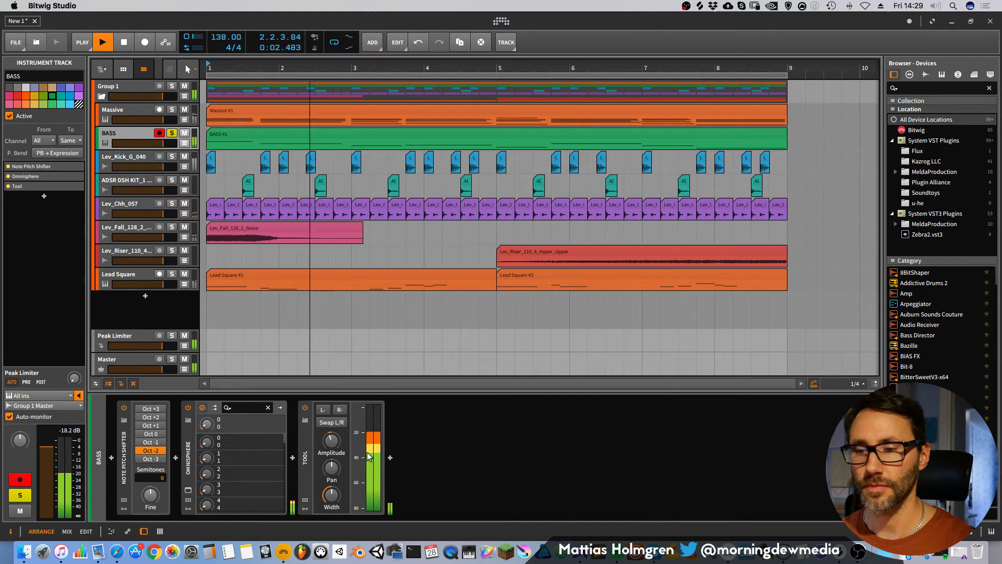
key("space")
Add an EQ-2 equalizer after the Tool device at the end of the BASS device chain.
left_click(390, 458)
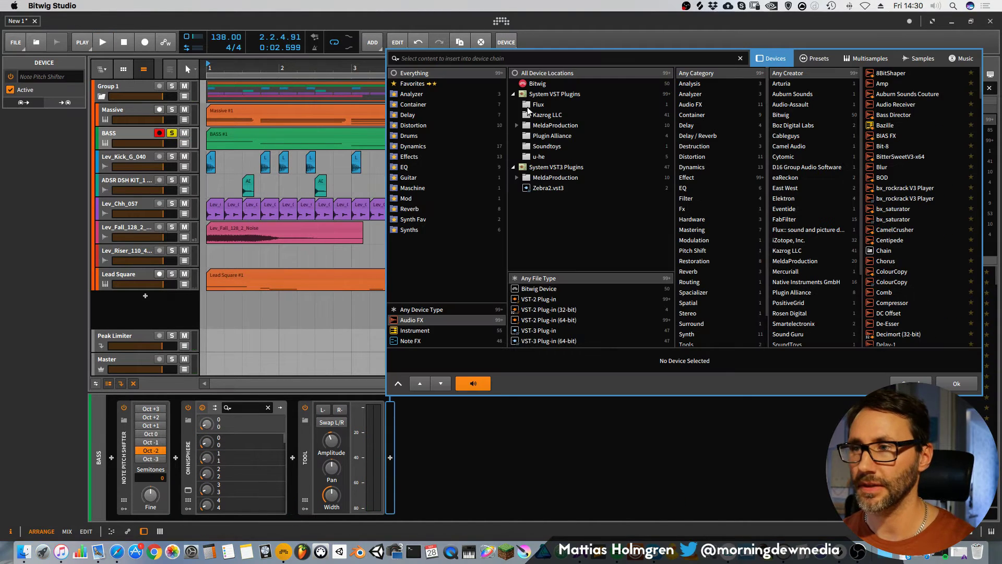
left_click(404, 167)
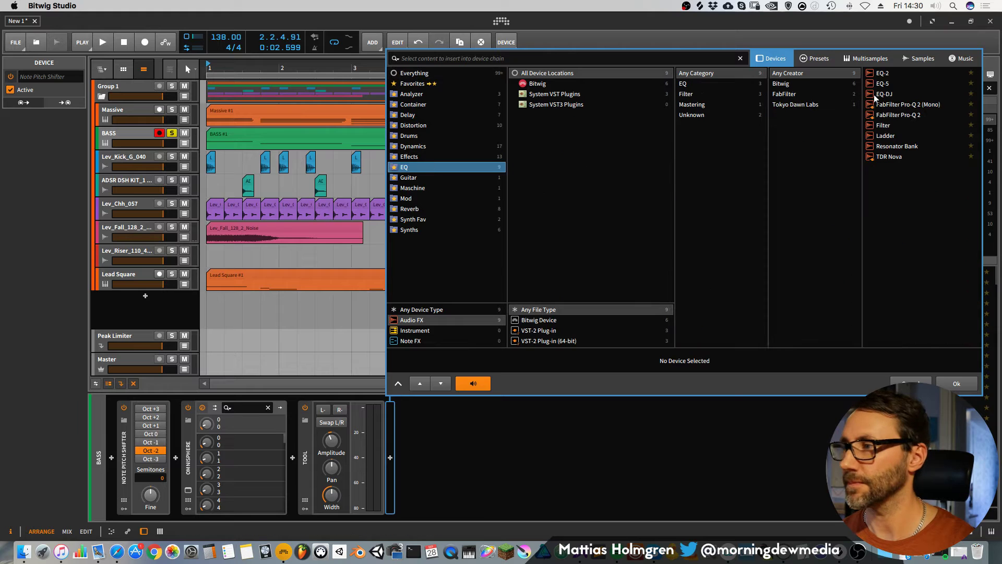
left_click(887, 73)
left_click(966, 381)
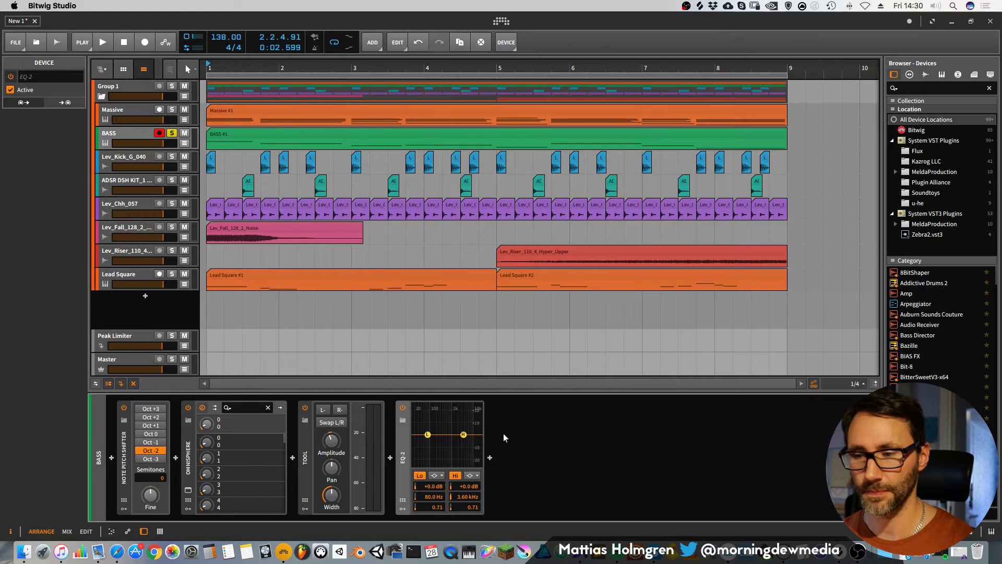
Show the EQ-2's modulators and add an Audio Sidechain modulator in the first slot.
left_click(401, 509)
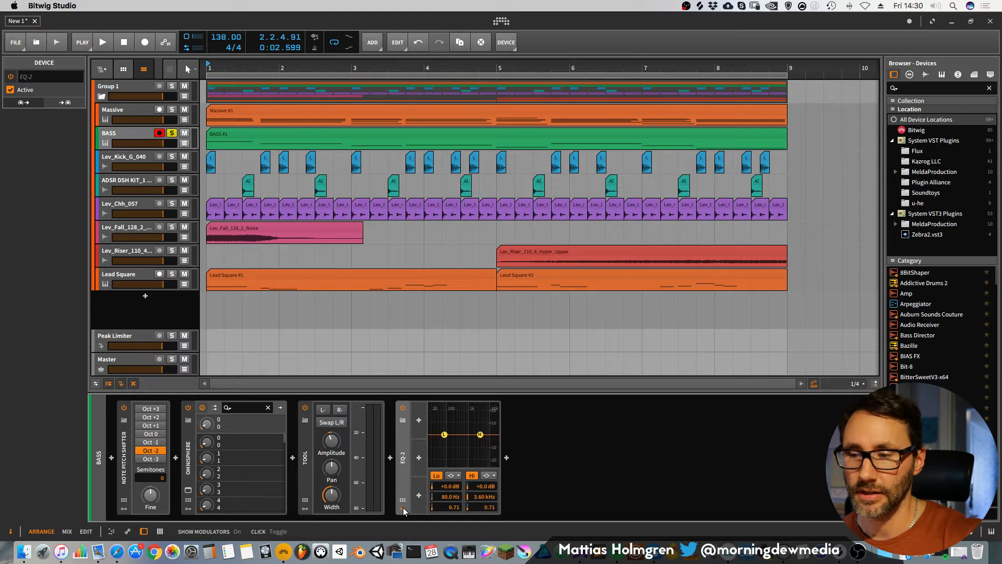
left_click(418, 421)
left_click(908, 115)
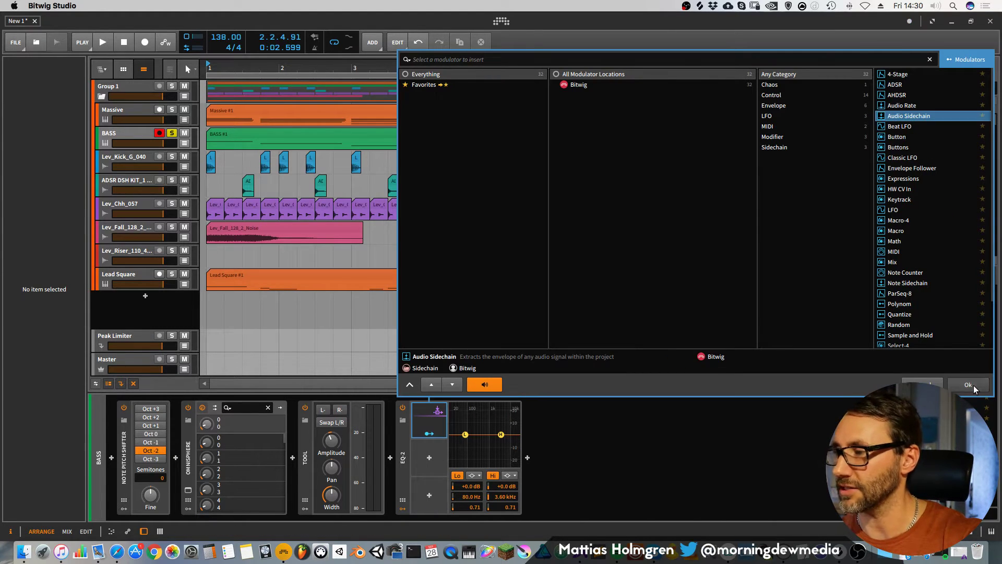
left_click(968, 384)
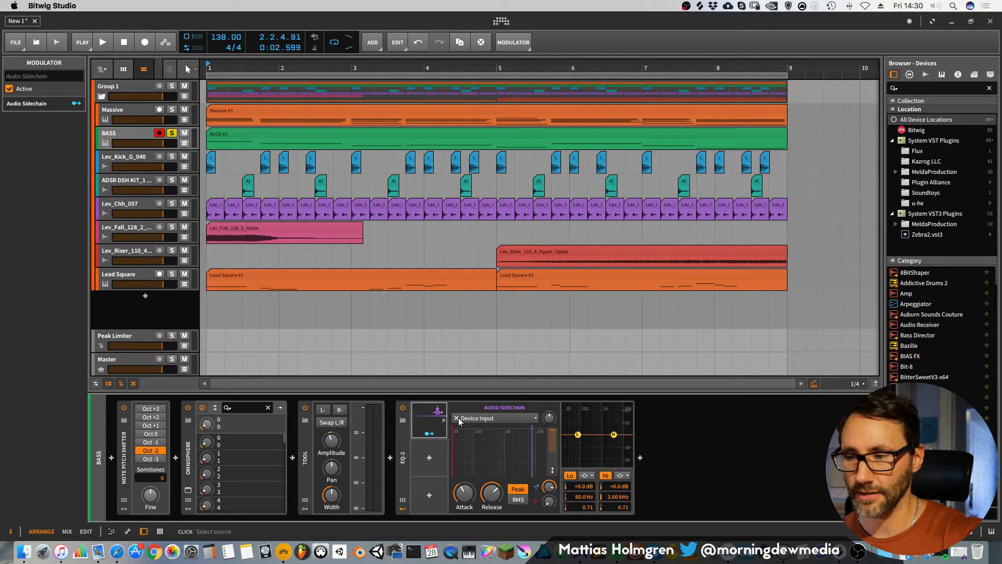
Set the Audio Sidechain's source to Lev_Kick_G_040 (PRE) and play briefly to check its signal.
left_click(493, 420)
mouse_move(500, 463)
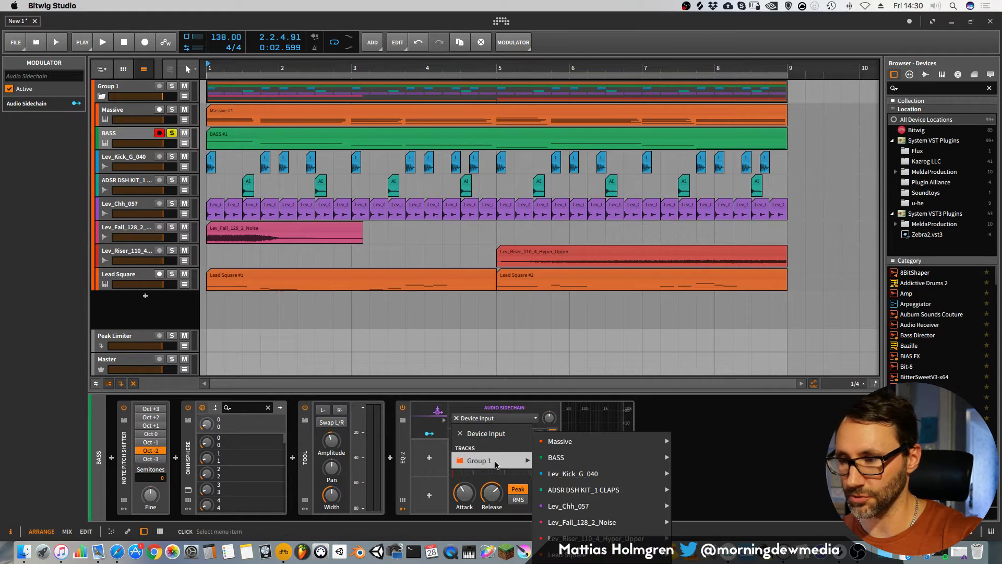
mouse_move(592, 475)
left_click(711, 475)
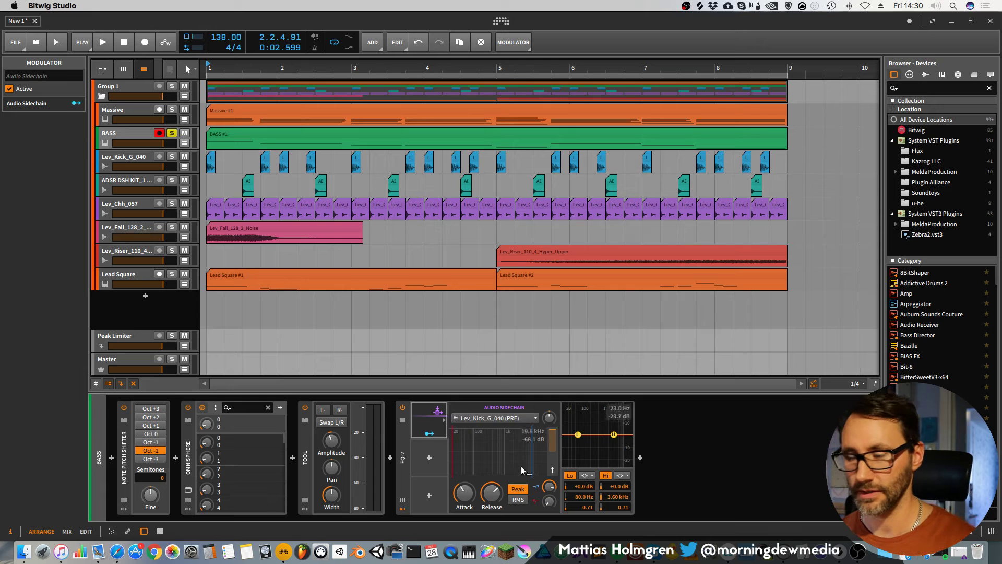
left_click(511, 419)
left_click(511, 420)
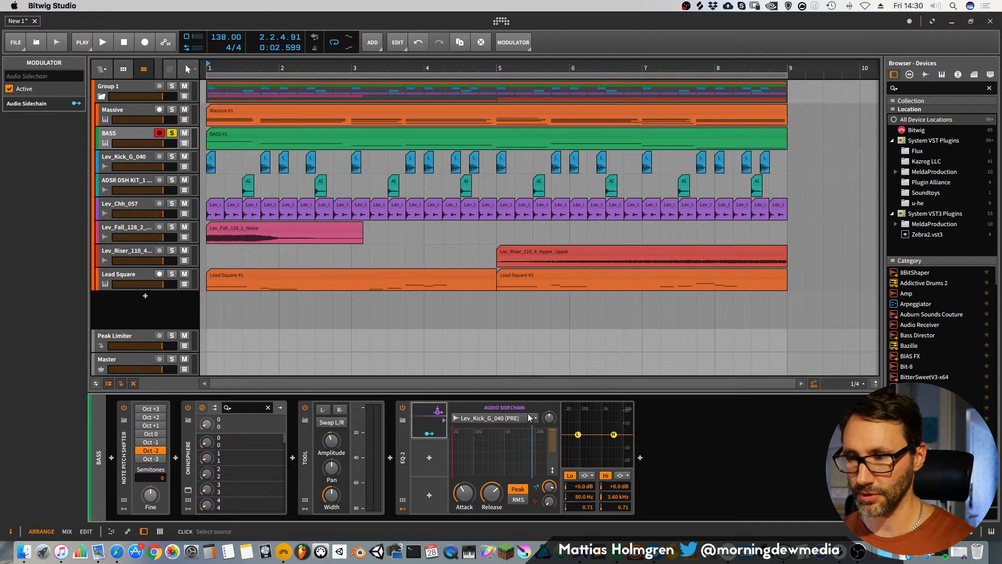
key("space")
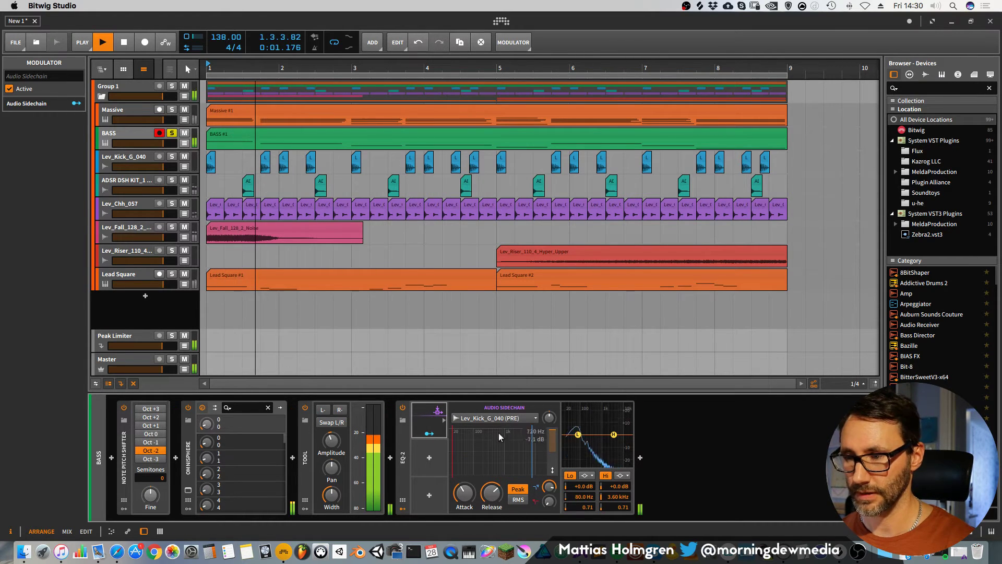
key("space")
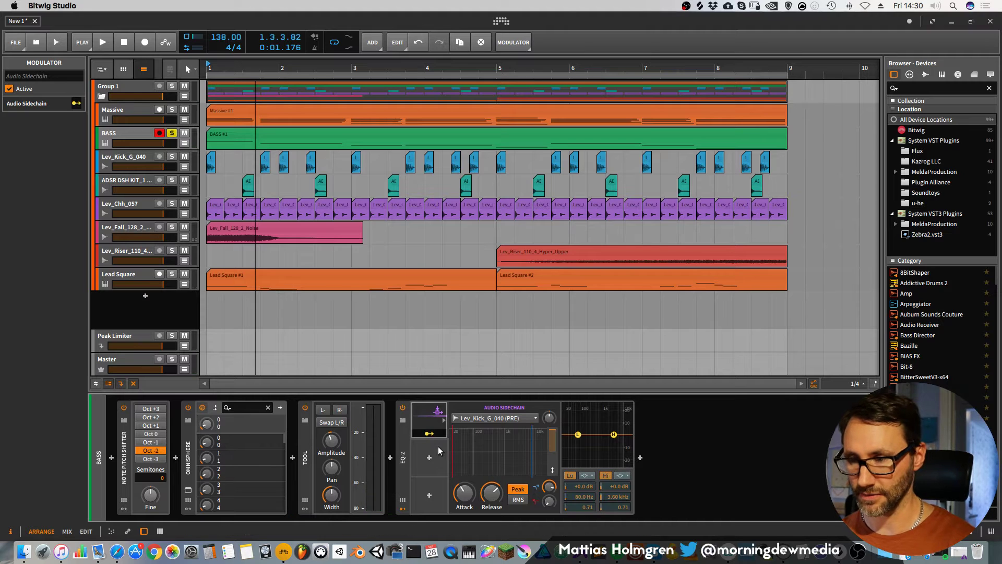
Set the EQ-2's low band to highpass24 with a frequency of 20 Hz.
left_click(592, 475)
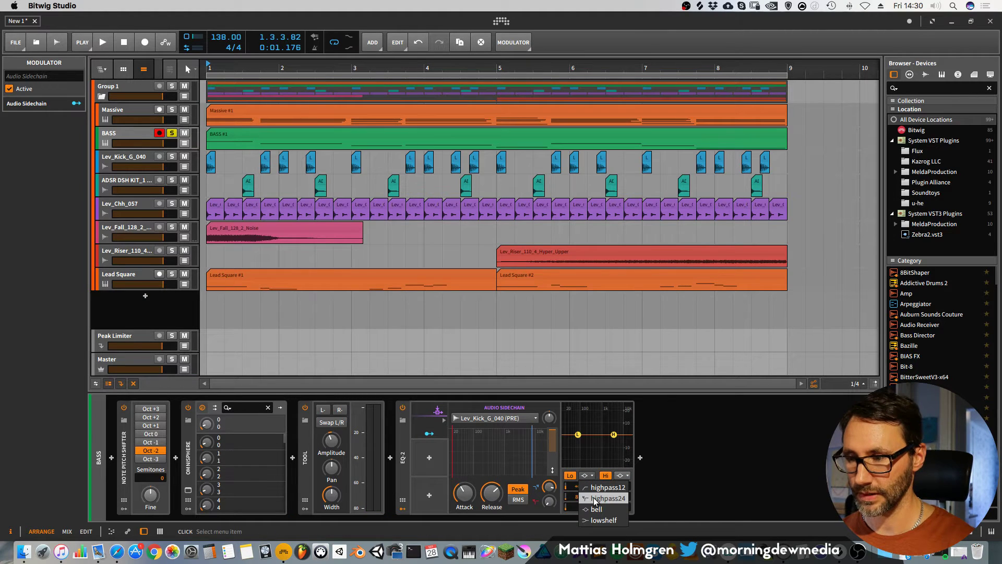
left_click(592, 497)
left_click_drag(576, 493, 577, 500)
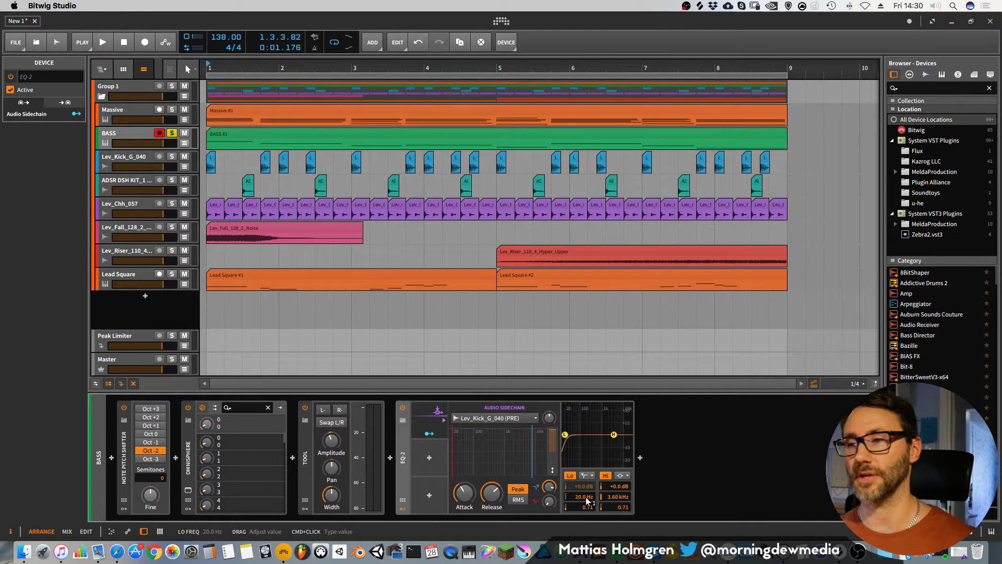
Map the Audio Sidechain modulator to the EQ-2's Lo Freq with a modulation amount of +62.60.
left_click(432, 433)
left_click(573, 458)
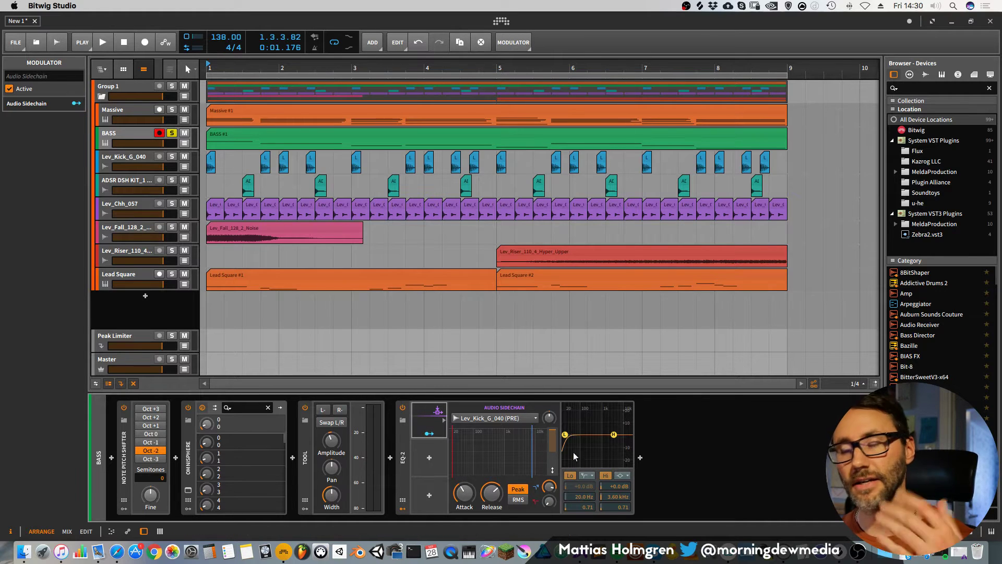
left_click_drag(578, 497, 578, 485)
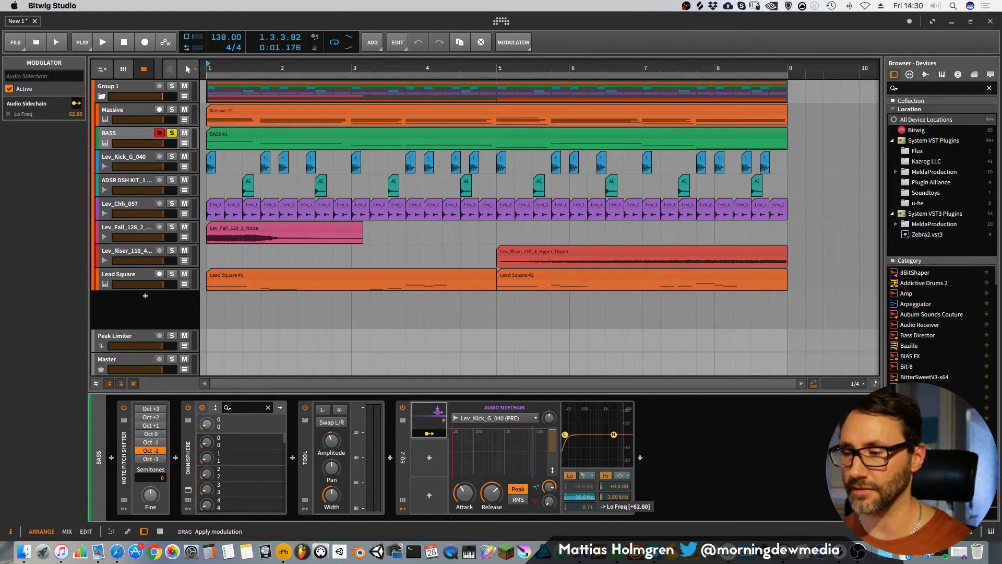
left_click(428, 435)
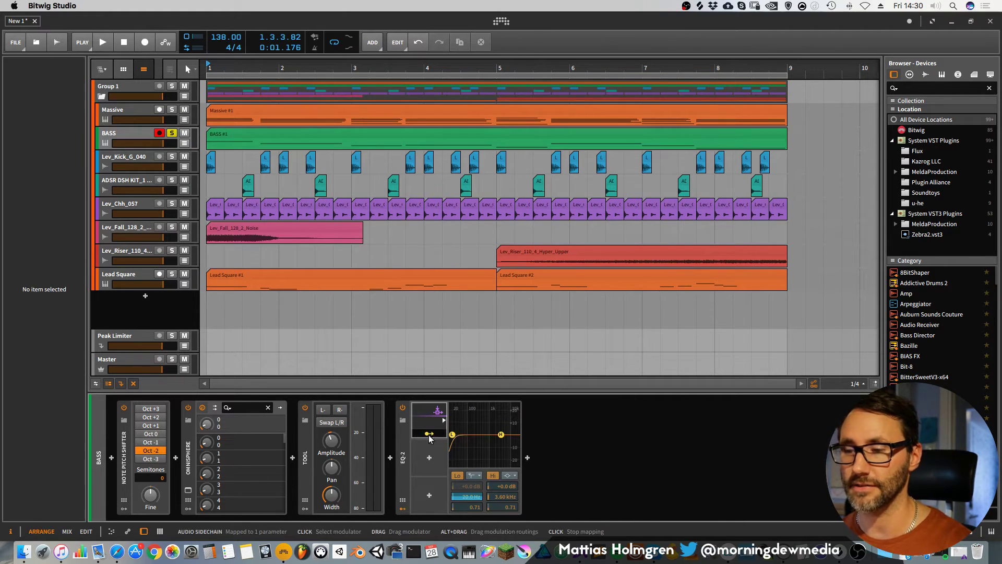
left_click(428, 435)
Audition the sidechained bass, raise the Audio Sidechain's gain to about +10.8 dB and reduce its attack.
key("space")
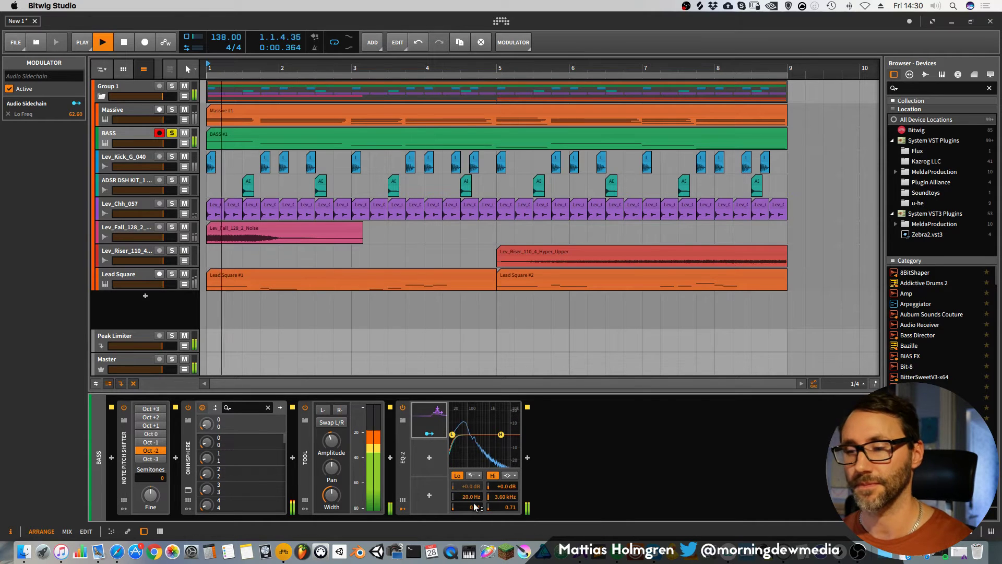
left_click(435, 424)
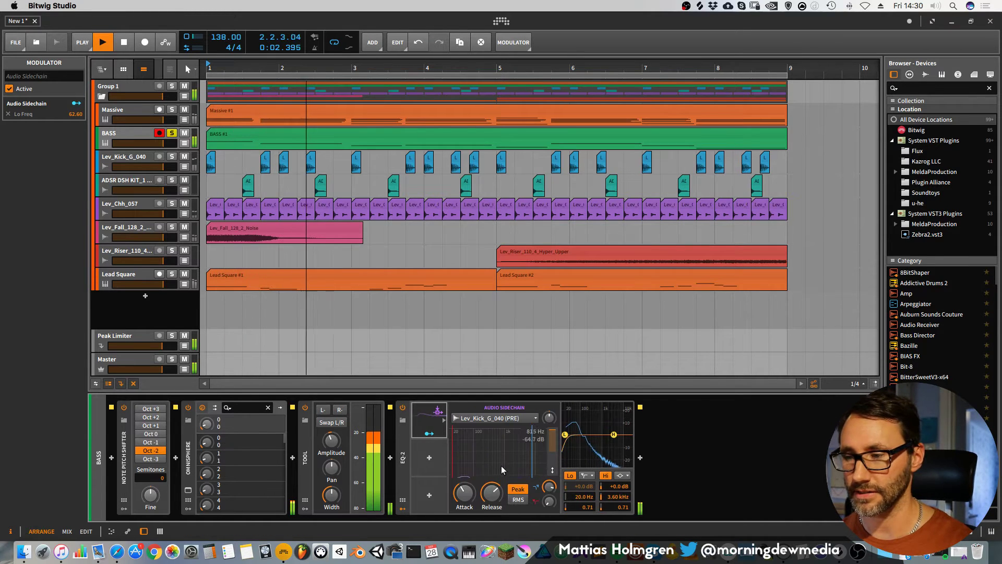
key("space")
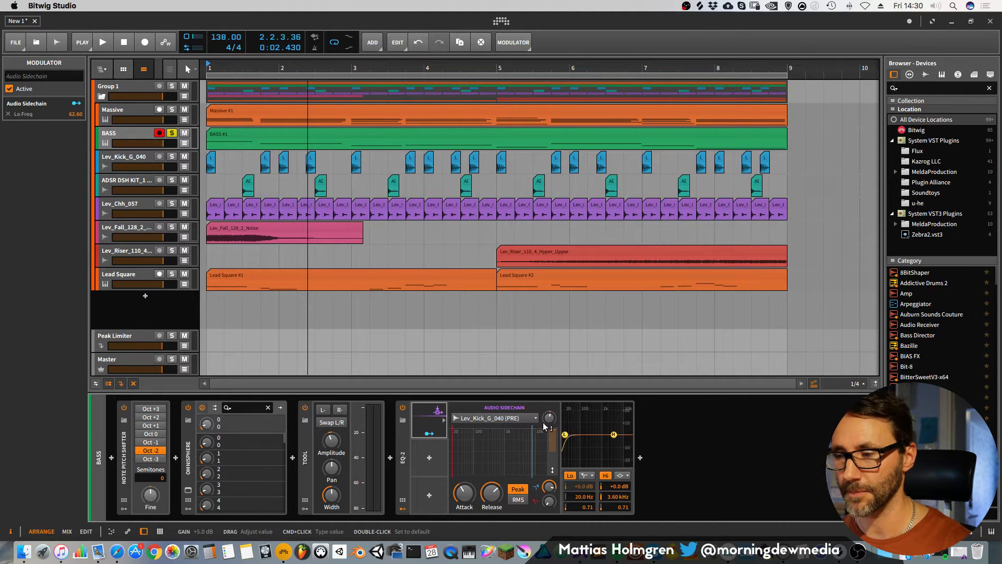
key("space")
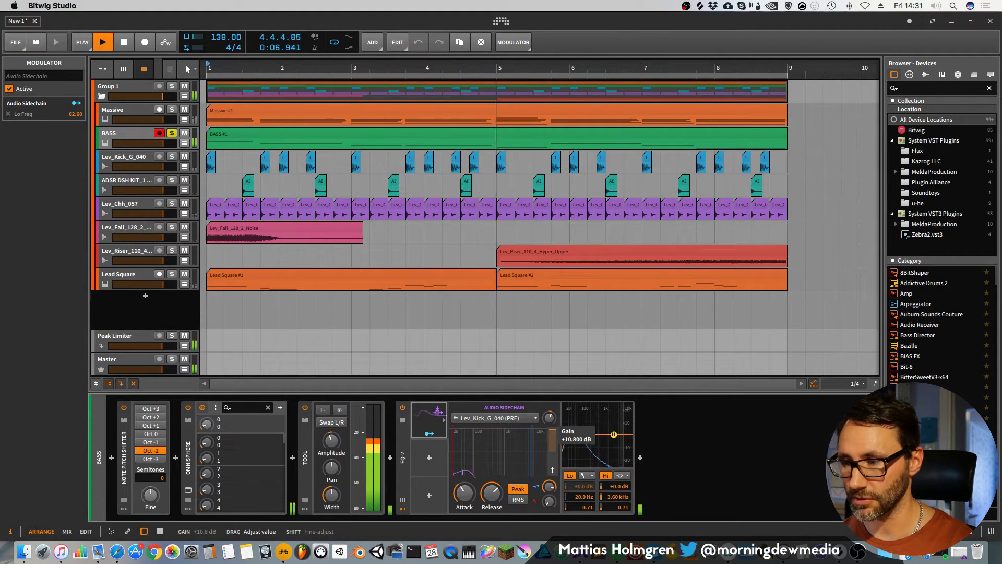
key("space")
left_click_drag(473, 498, 473, 519)
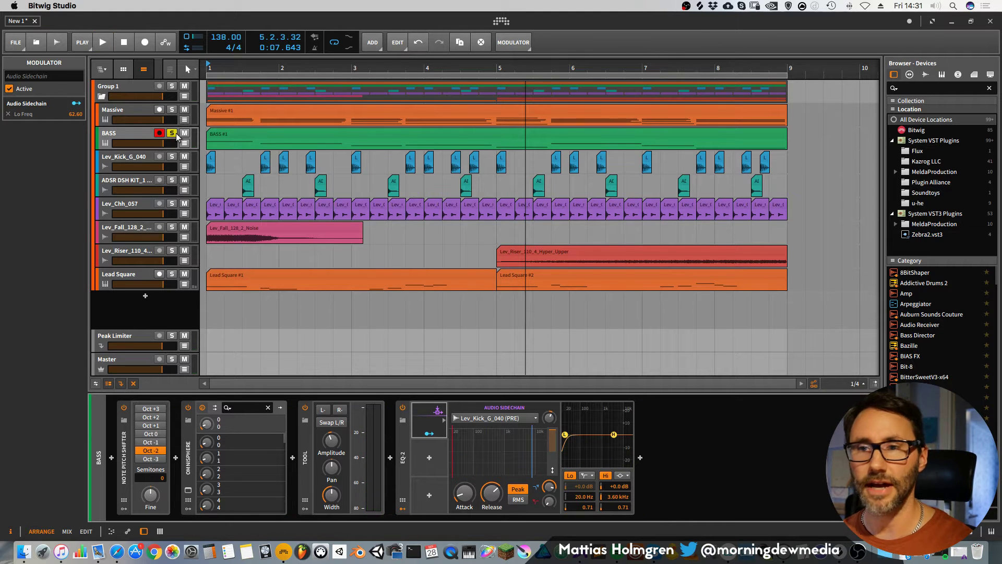
Unsolo the BASS track and play the full arrangement from bar 1, checking the bass level.
left_click_drag(239, 69, 369, 75)
key("space")
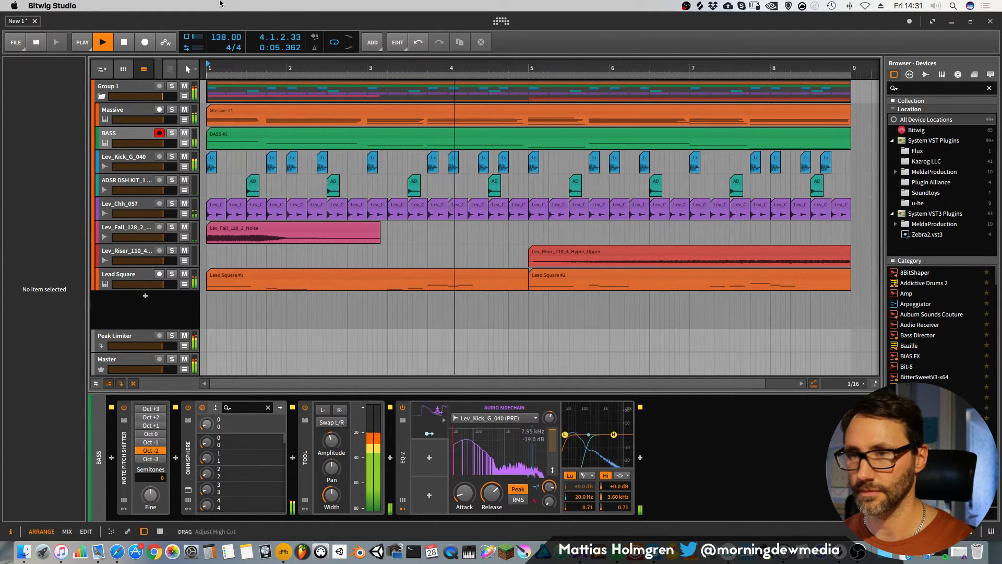
left_click(132, 133)
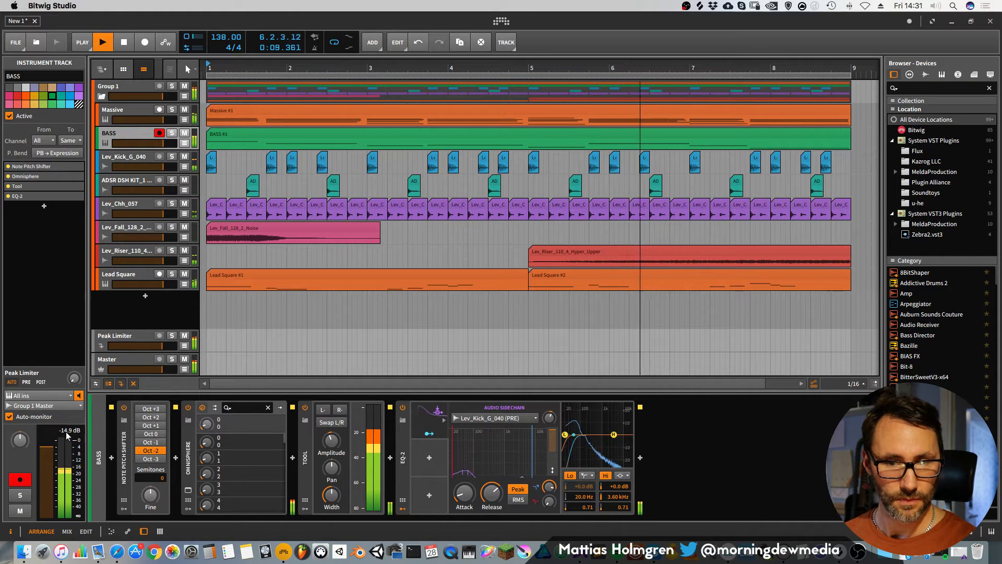
key("space")
Replay the arrangement and check the peak levels of the hi-hat, clap and kick tracks.
key("space")
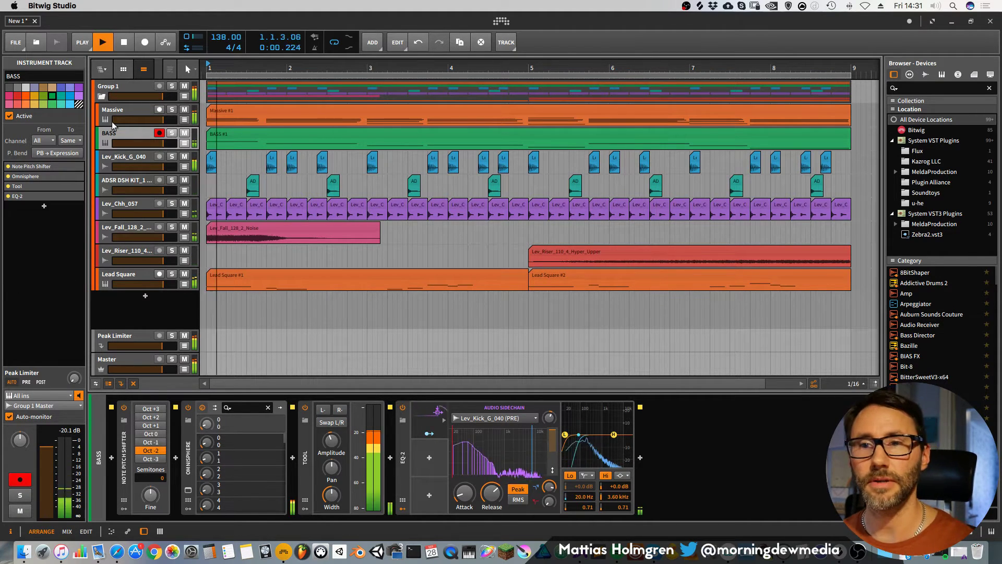
left_click(127, 200)
left_click(129, 181)
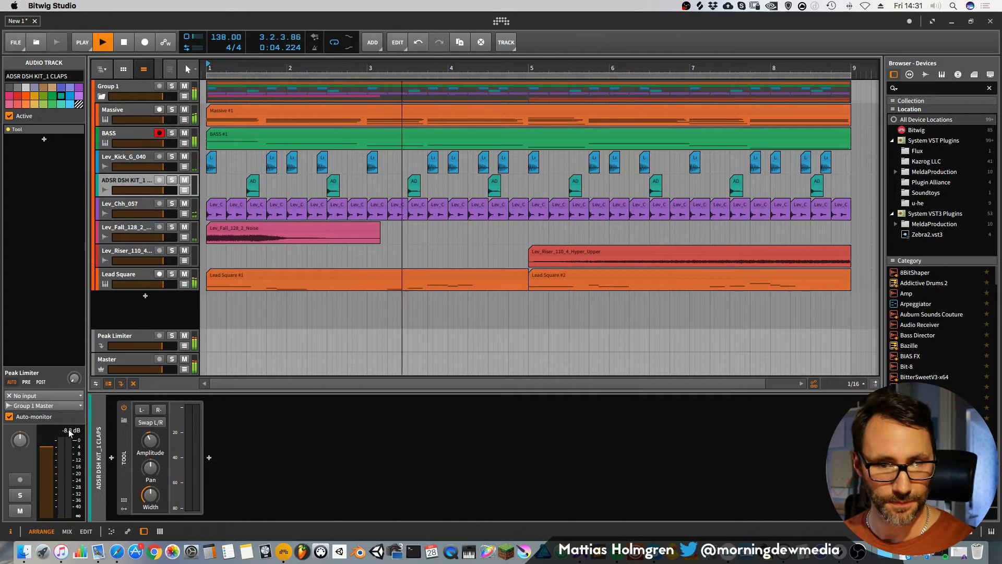
left_click(138, 158)
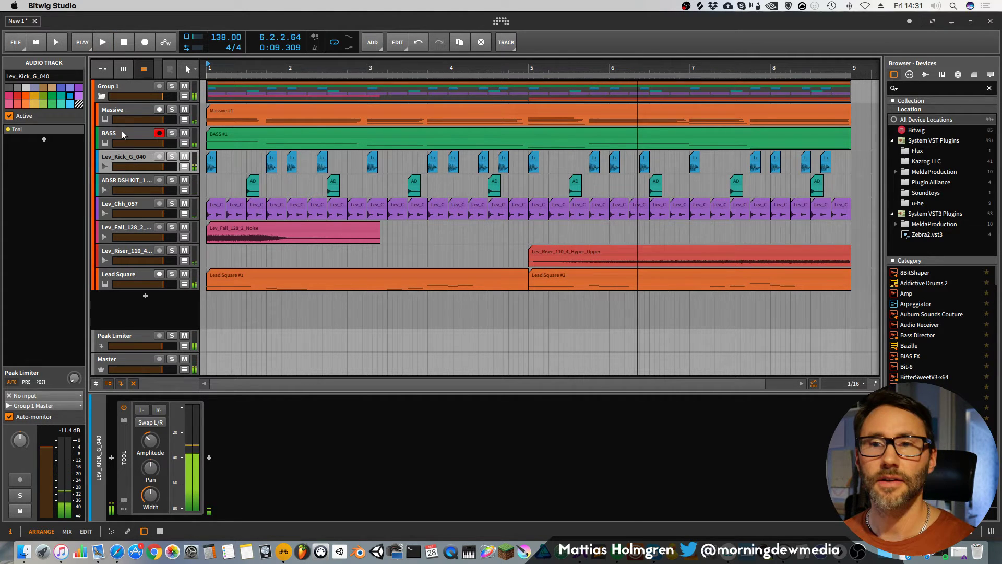
Check the BASS level in the mixer during playback, disarm the track's recording and try to save the project.
left_click(123, 130)
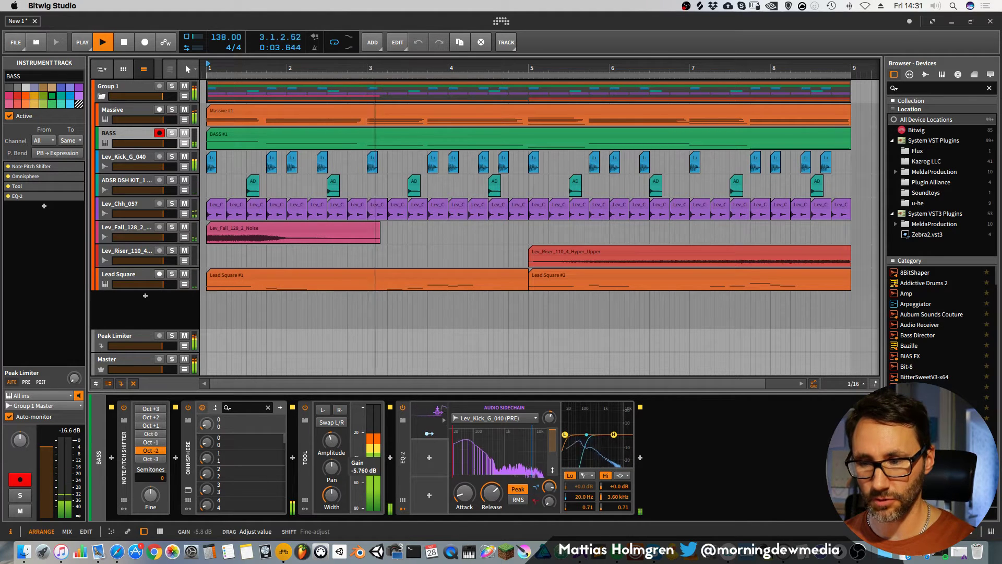
key("alt+2")
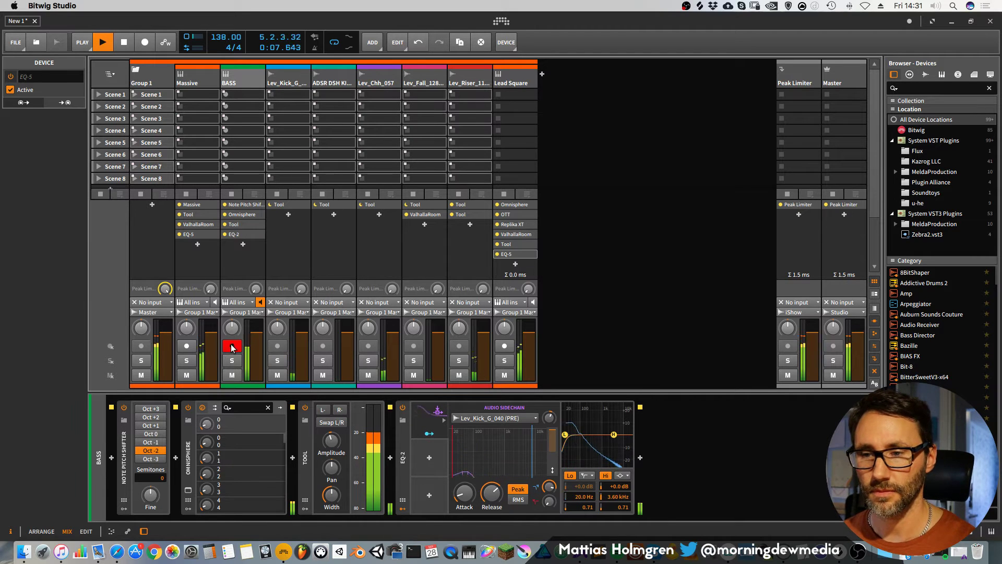
key("space")
key("alt+1")
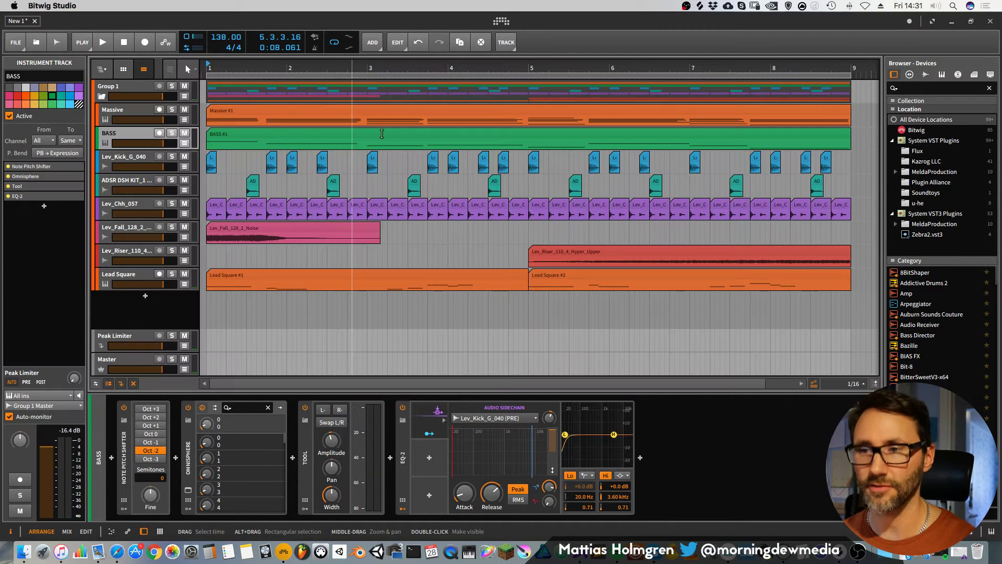
key("super+s")
left_click(623, 319)
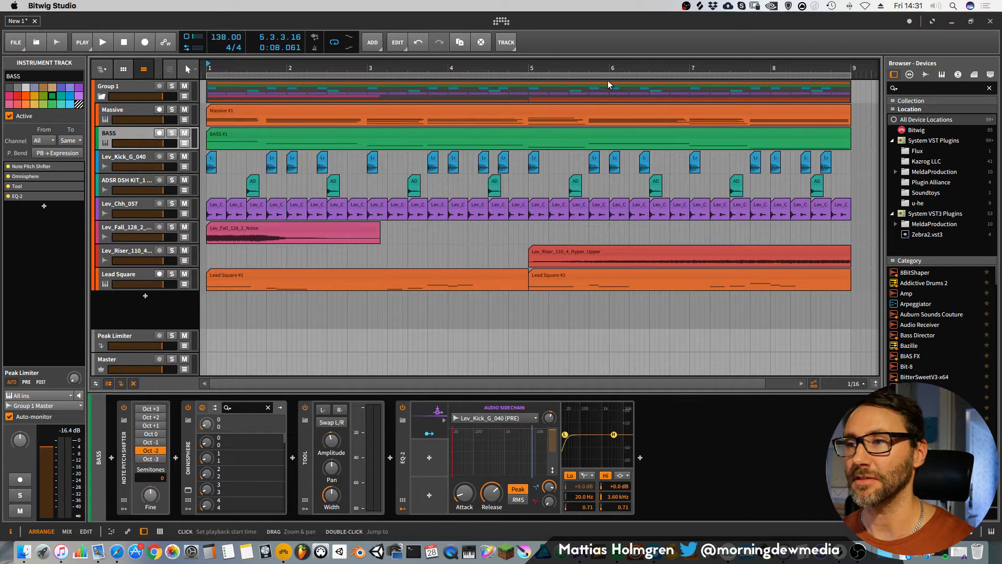
Duplicate all arrangement clips in bars 1 to 8 so the section repeats from bar 9.
left_click_drag(614, 68, 614, 68)
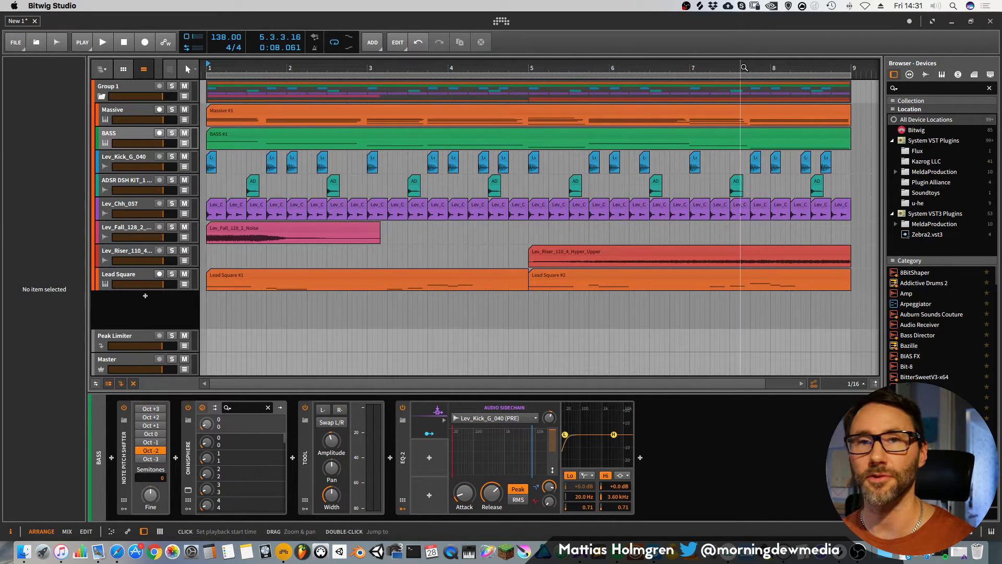
left_click_drag(771, 68, 770, 43)
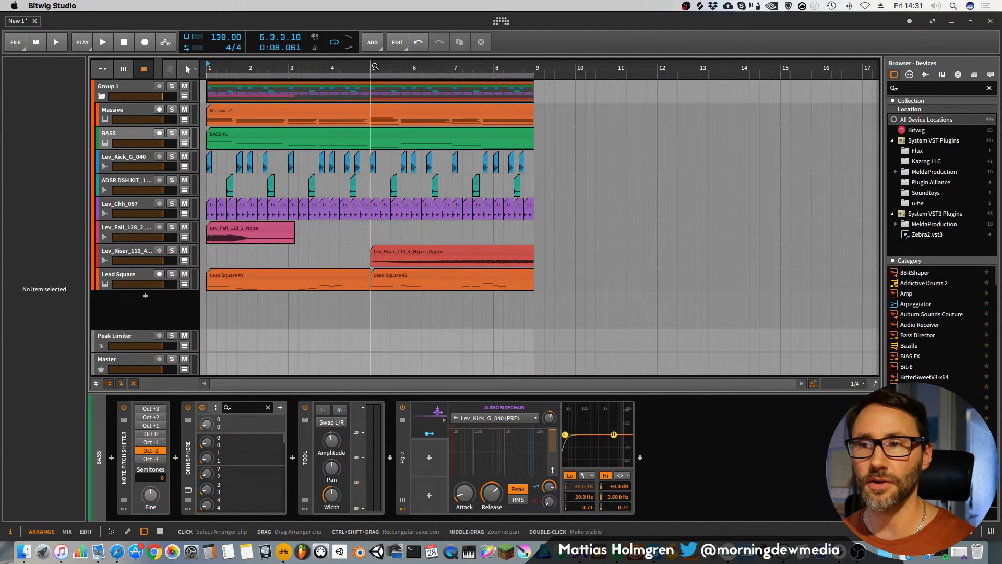
left_click_drag(372, 68, 474, 71)
key("space")
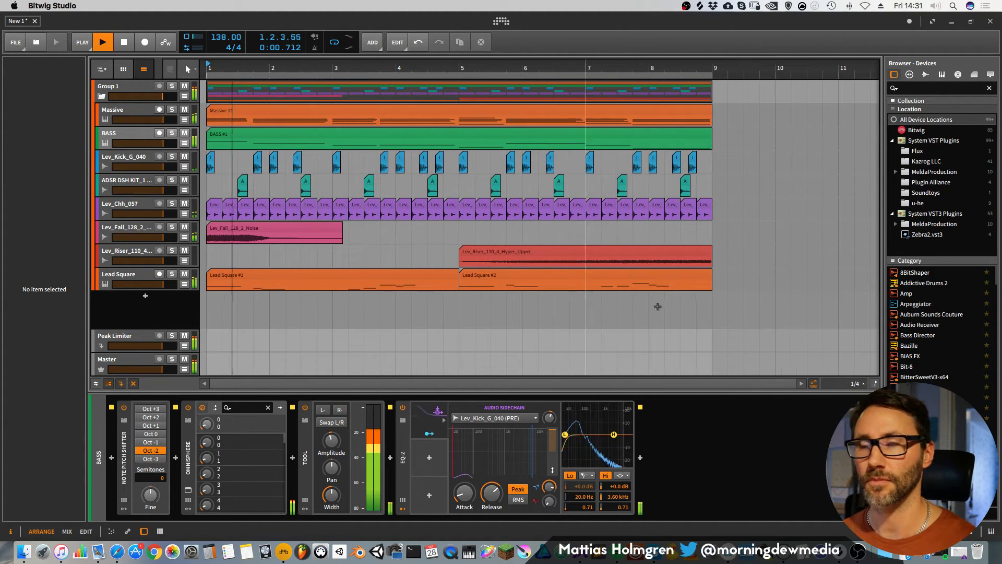
left_click_drag(664, 72, 460, 70)
key("space")
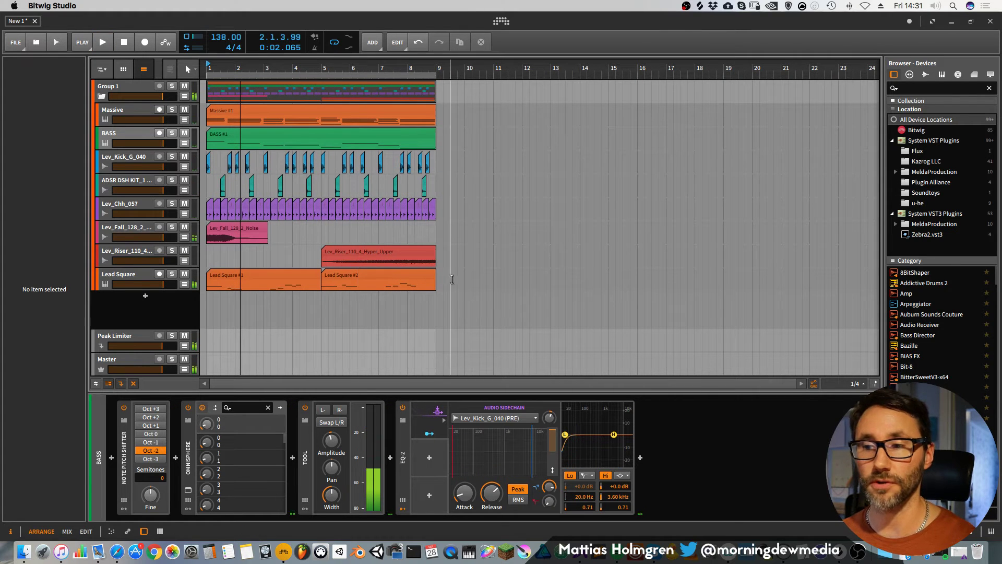
left_click_drag(458, 277, 179, 86)
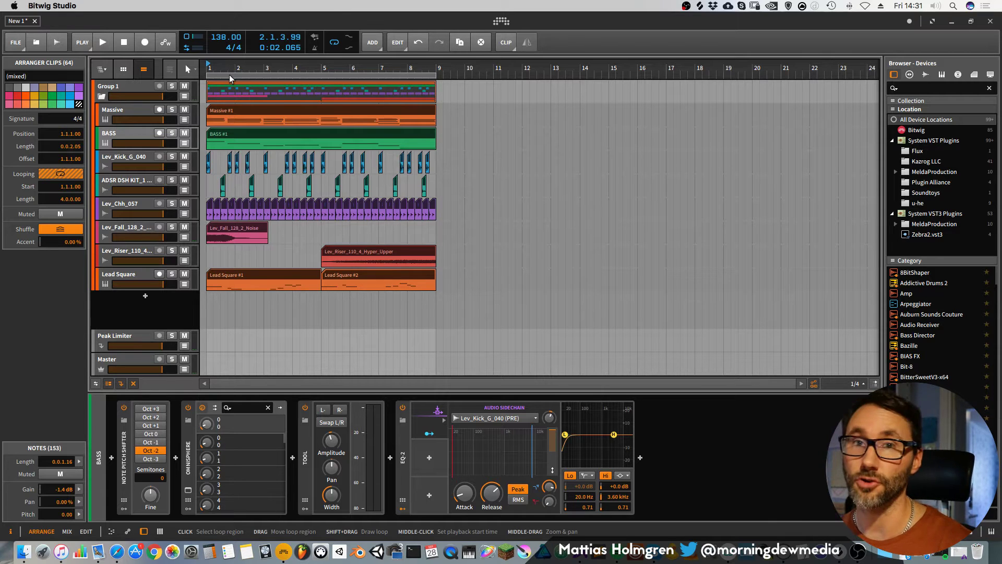
key("super+d")
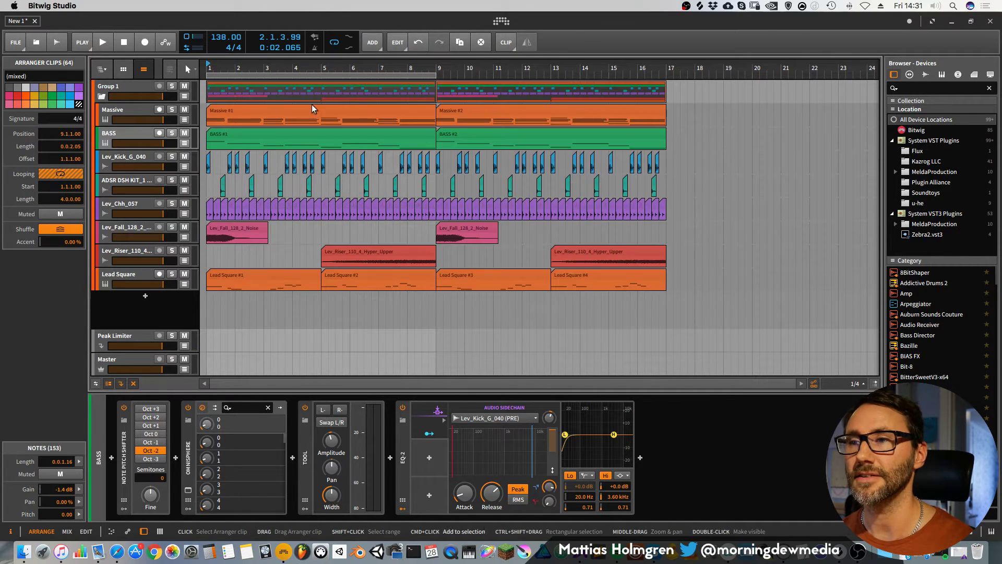
Delete the BASS, kick and clap clips from the first eight bars.
left_click_drag(523, 67, 627, 79)
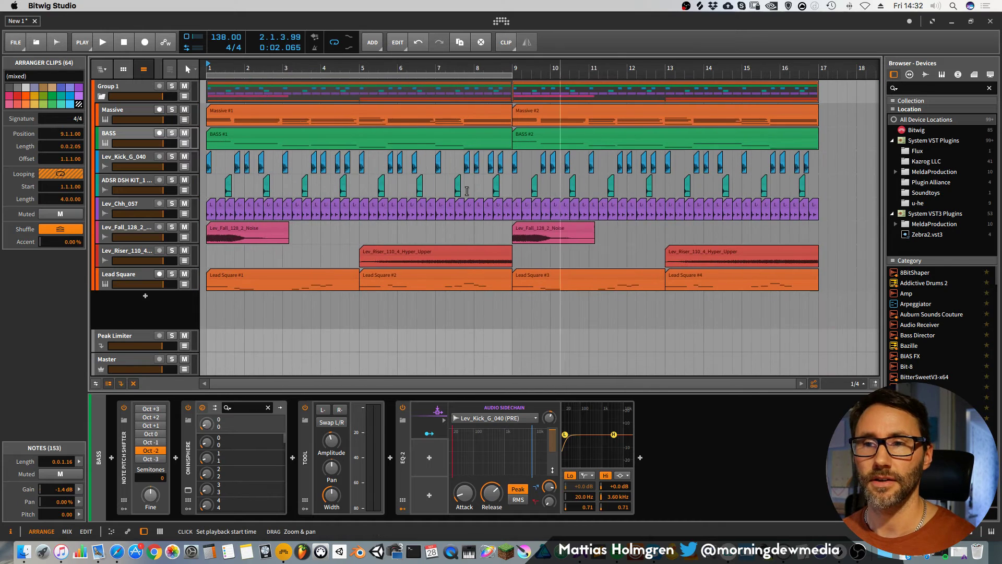
left_click(259, 134)
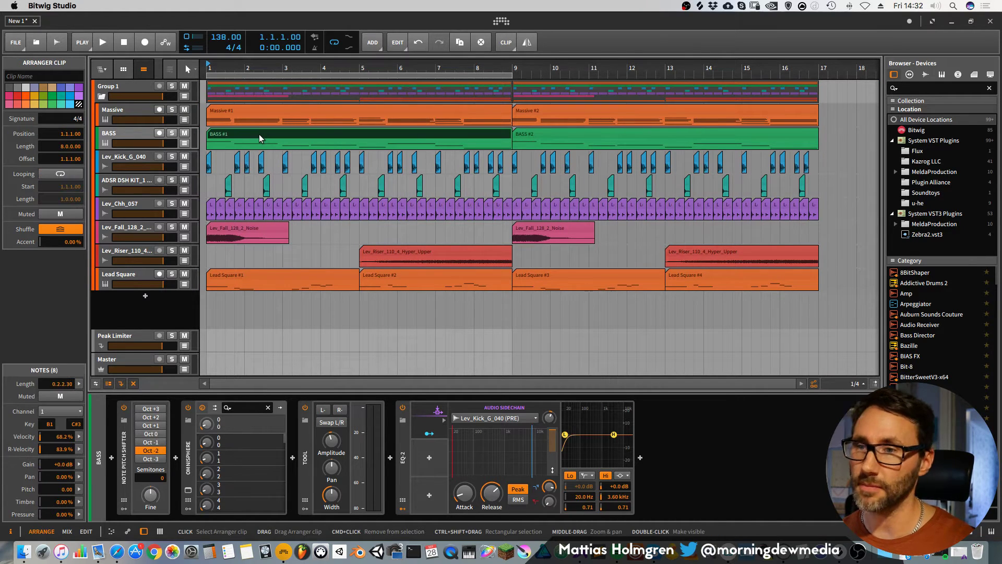
key("Delete")
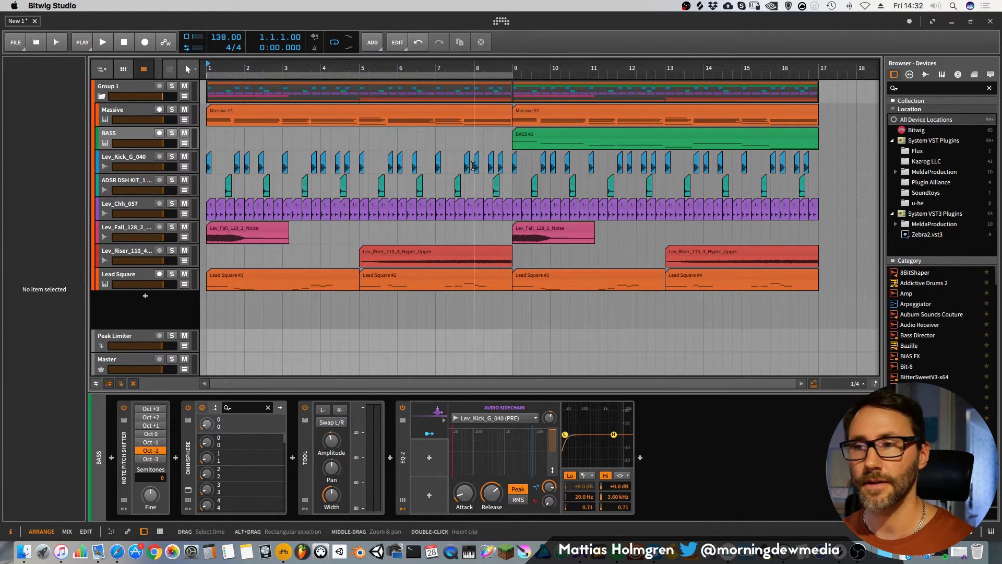
left_click_drag(510, 153, 184, 165)
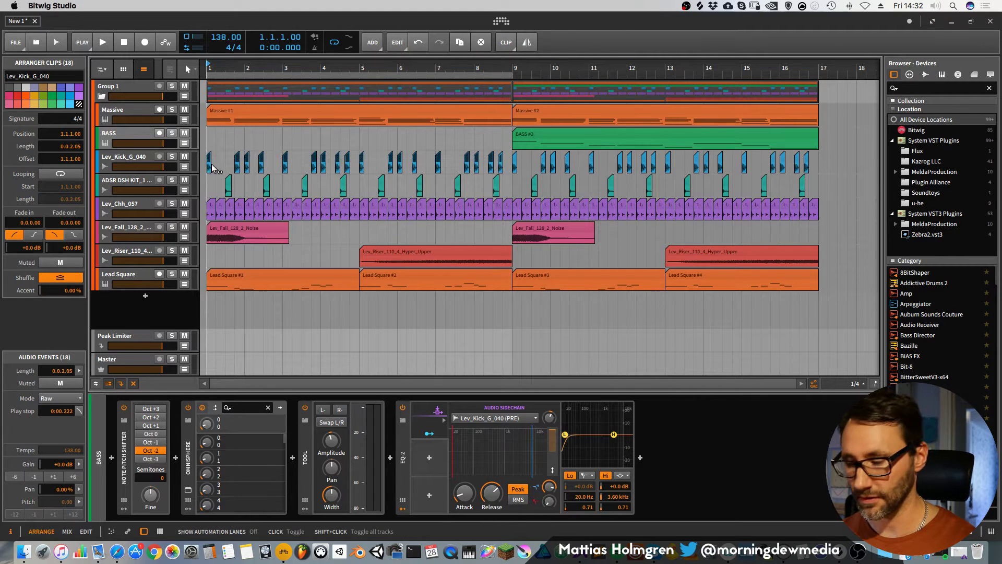
key("Delete")
left_click_drag(509, 178, 200, 189)
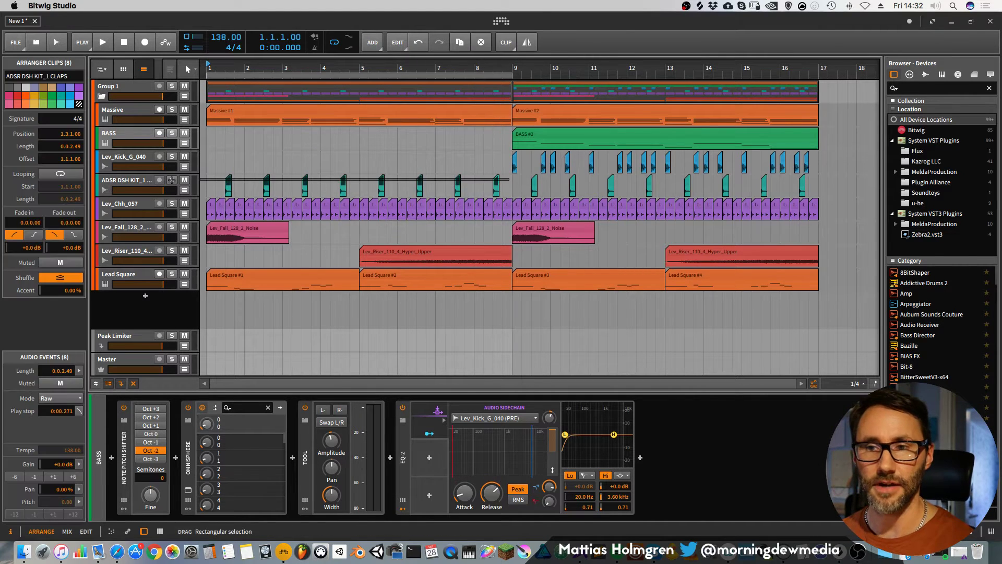
key("Delete")
Set the loop region to span bars 1 to 16 and audition the intro from the start.
left_click_drag(560, 75, 599, 75)
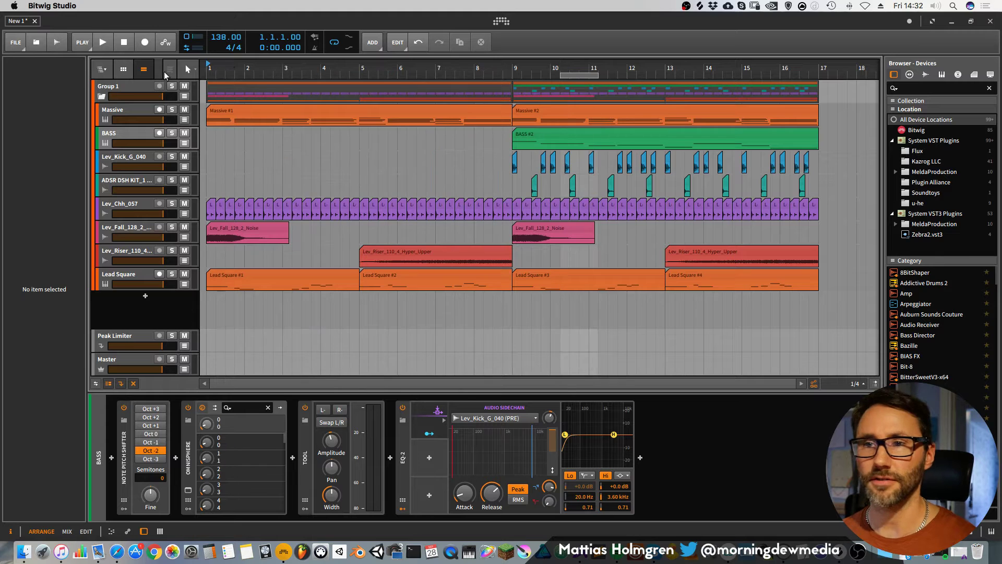
mouse_move(207, 73)
left_mouse_down()
mouse_move(879, 75)
mouse_move(825, 75)
left_mouse_up()
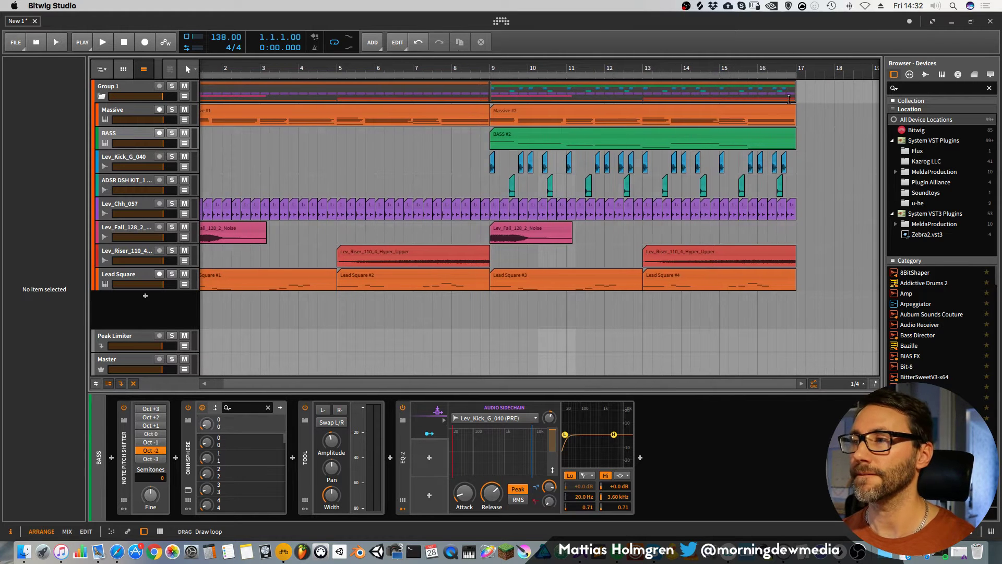
left_click_drag(600, 65, 589, 141)
key("space")
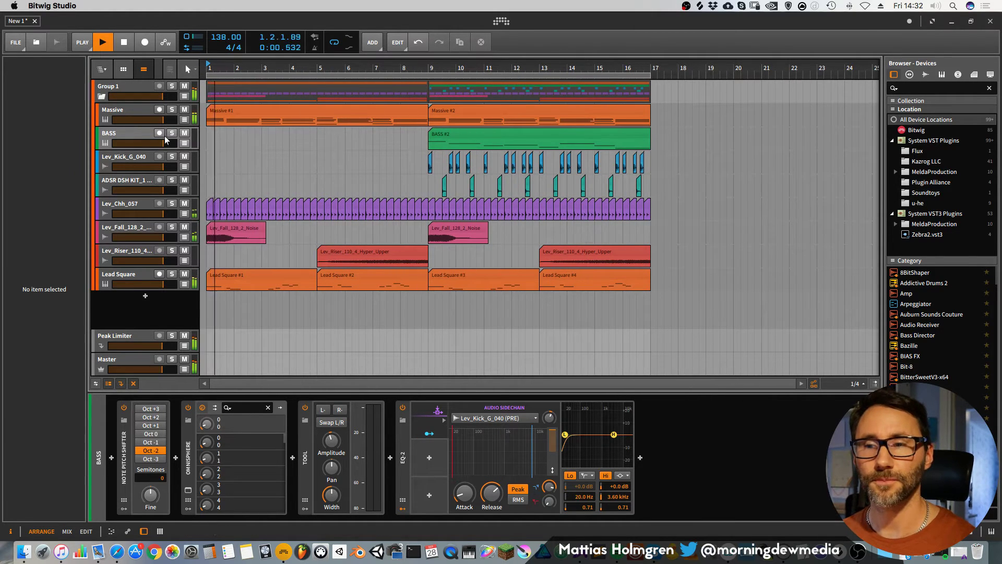
left_click(204, 203)
key("space")
Delete the two Lead Square clips from the first eight bars and replay the arrangement from bar 1.
left_click_drag(422, 301, 208, 270)
key("Delete")
left_click_drag(494, 66, 625, 74)
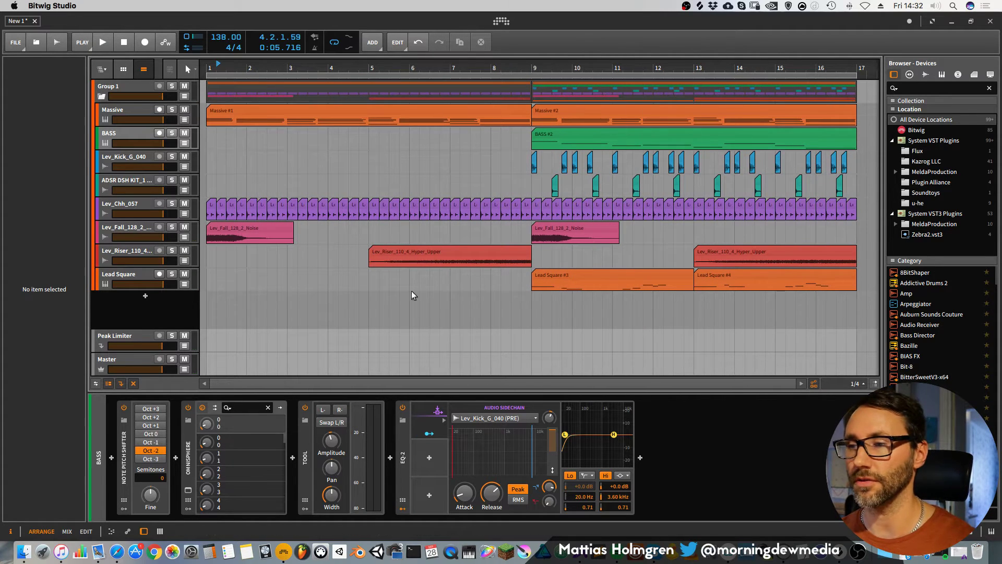
left_click(207, 62)
key("space")
left_click_drag(391, 68, 341, 63)
Duplicate the Massive track with its clips and remove the Massive synth from the copy's device chain.
left_click(144, 109)
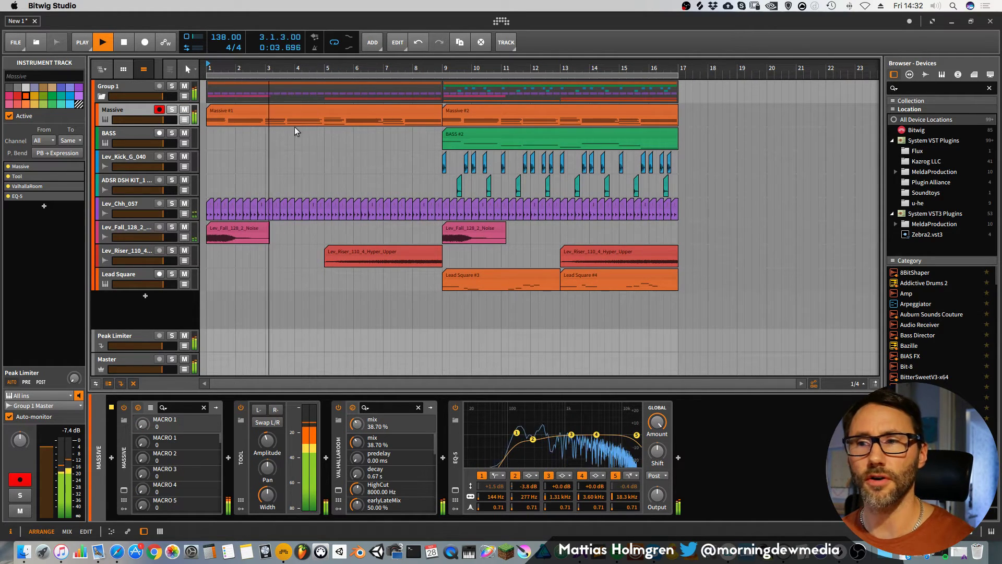
key("space")
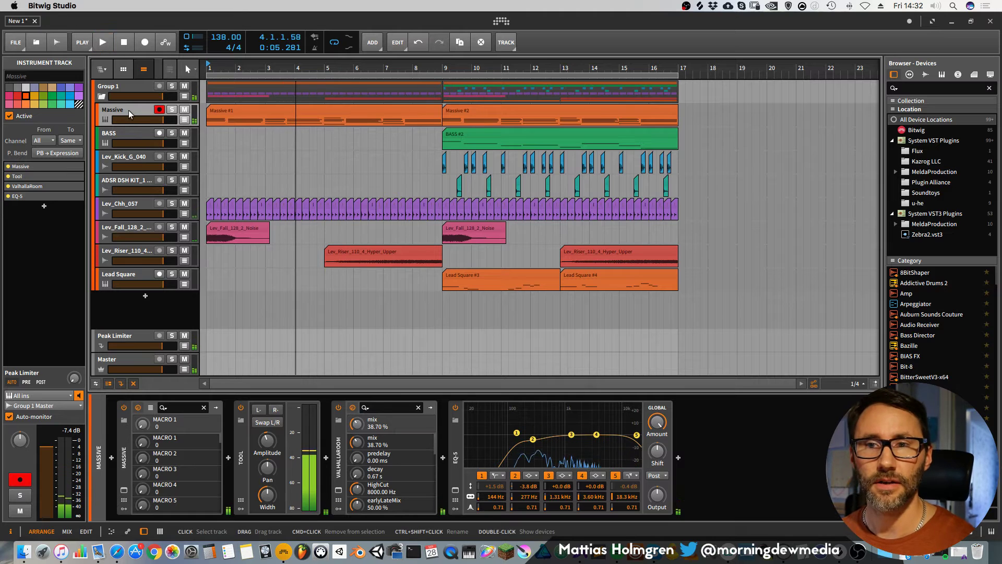
key("super+d")
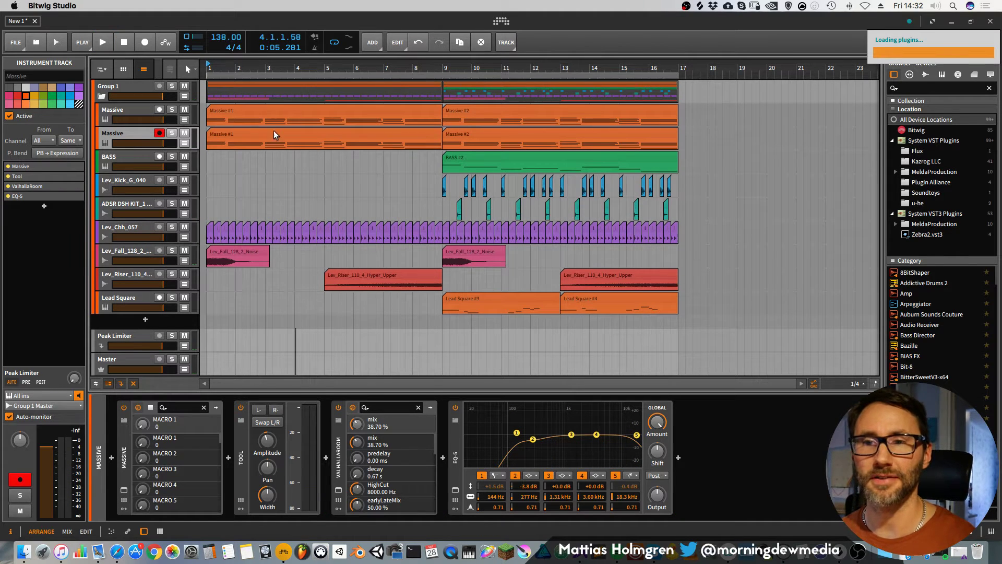
left_click(126, 457)
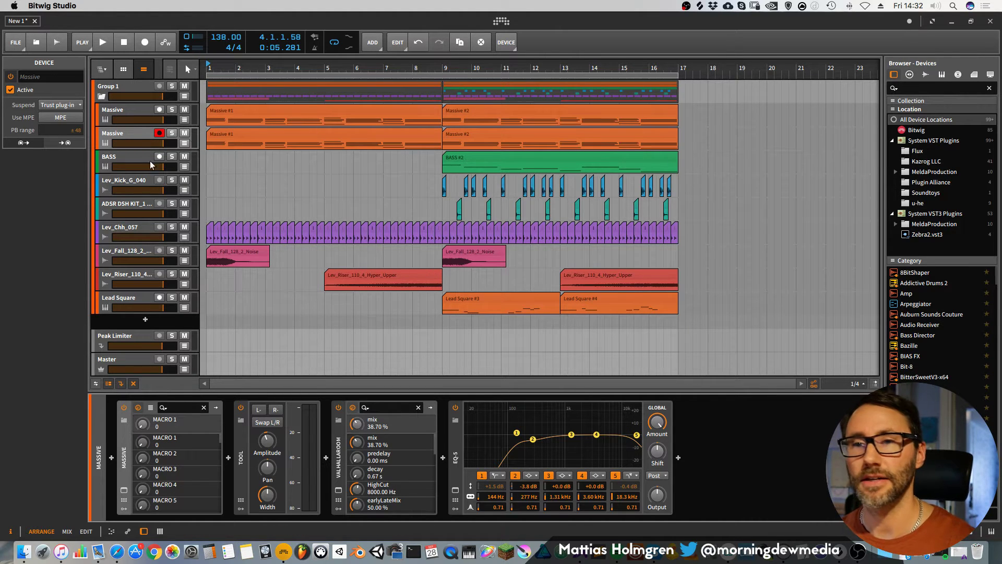
key("Delete")
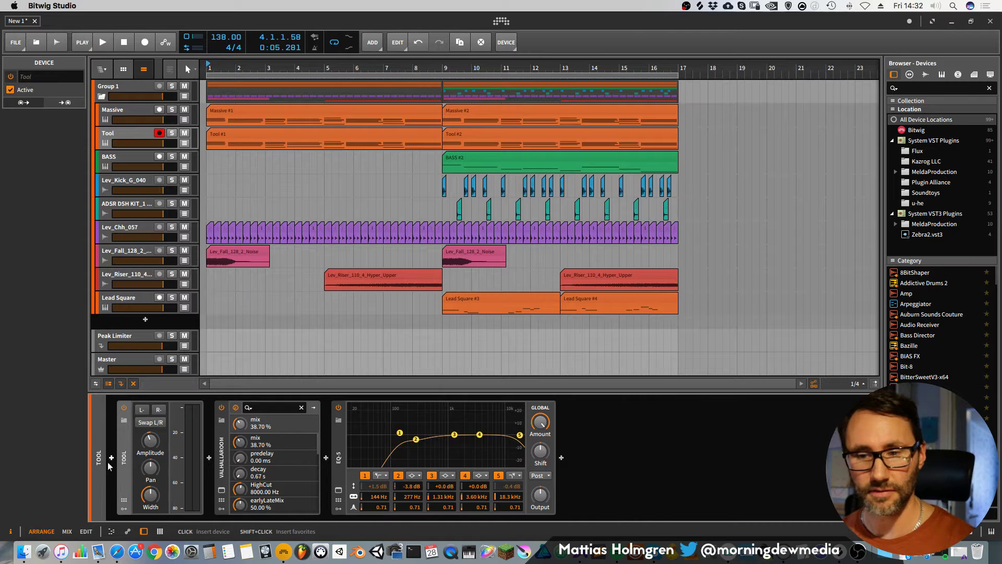
Insert the Zebra2 synth at the start of the duplicated track's device chain.
left_click(110, 458)
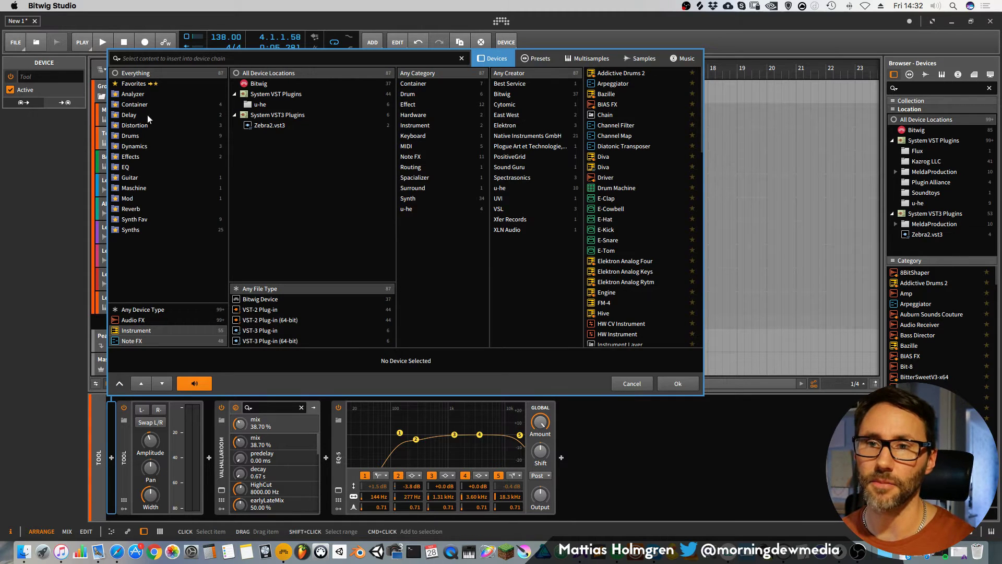
left_click(130, 115)
left_click(137, 230)
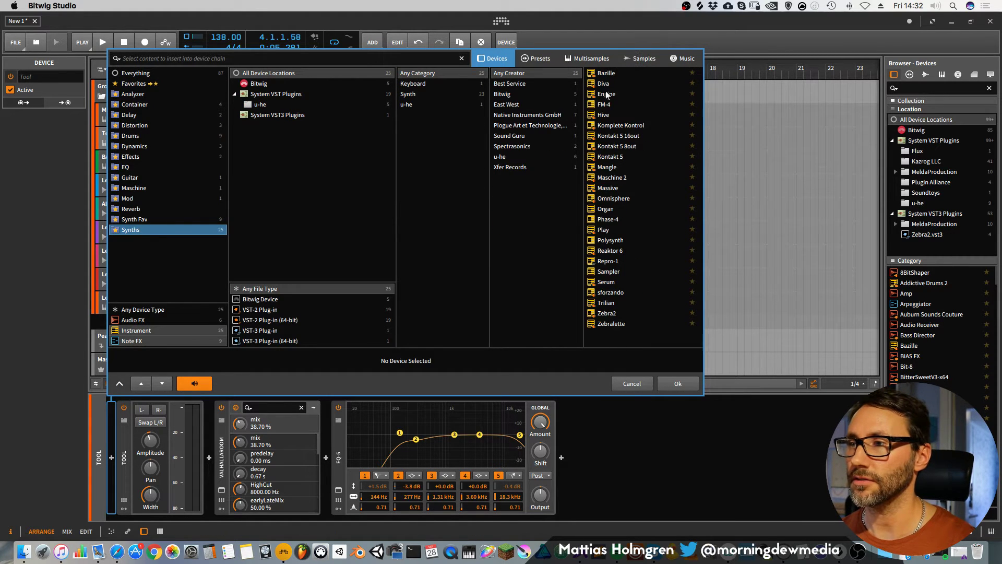
double_click(608, 313)
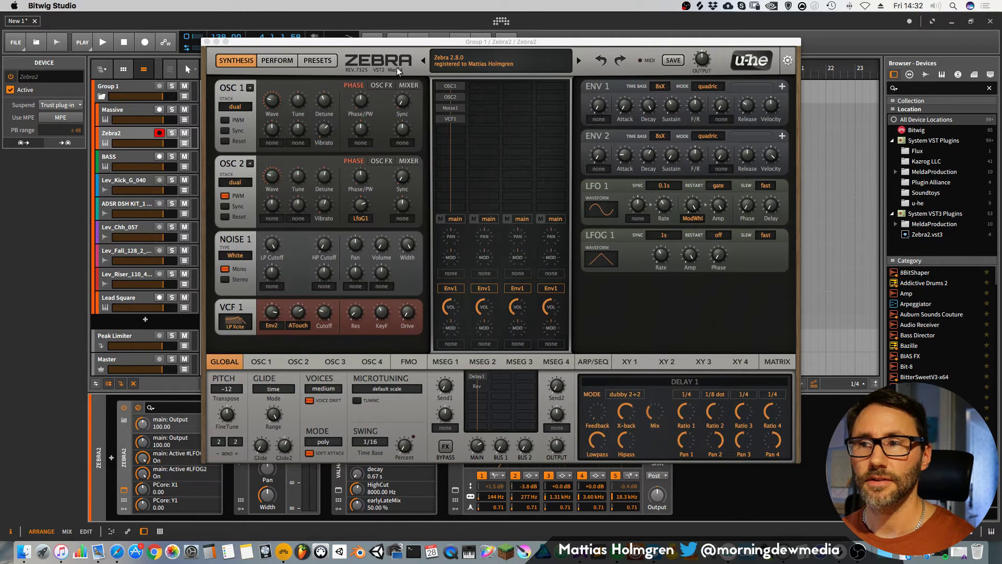
Load the HS DY7 Add Pad preset from Zebra2's 4 Pianoids folder.
left_click(318, 61)
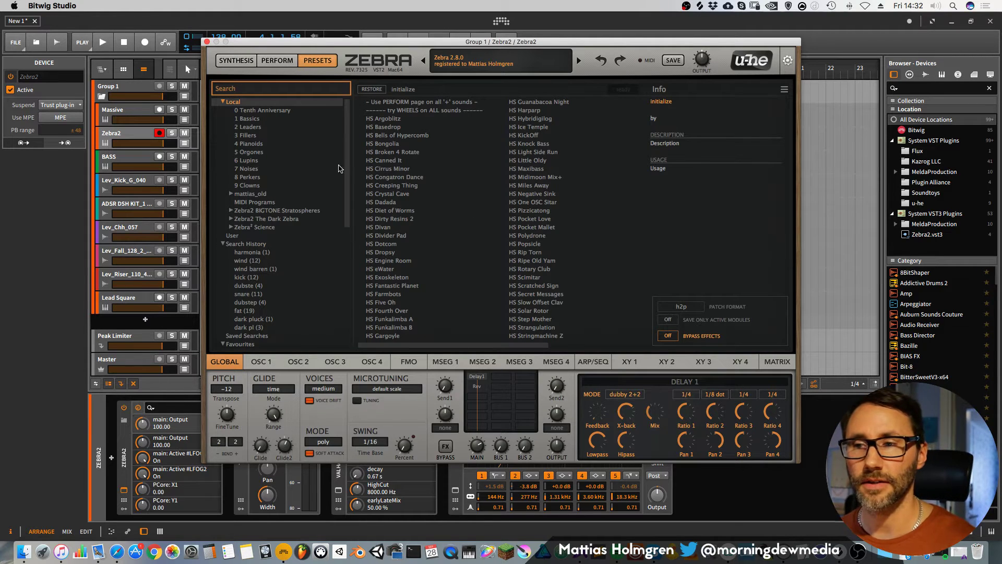
left_click_drag(347, 153, 357, 122)
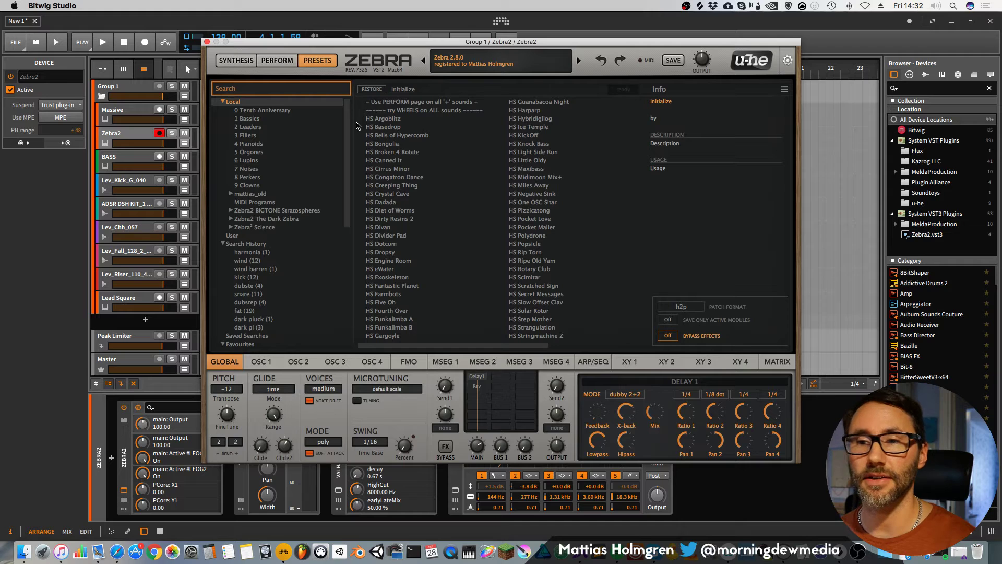
left_click(258, 152)
left_click(256, 143)
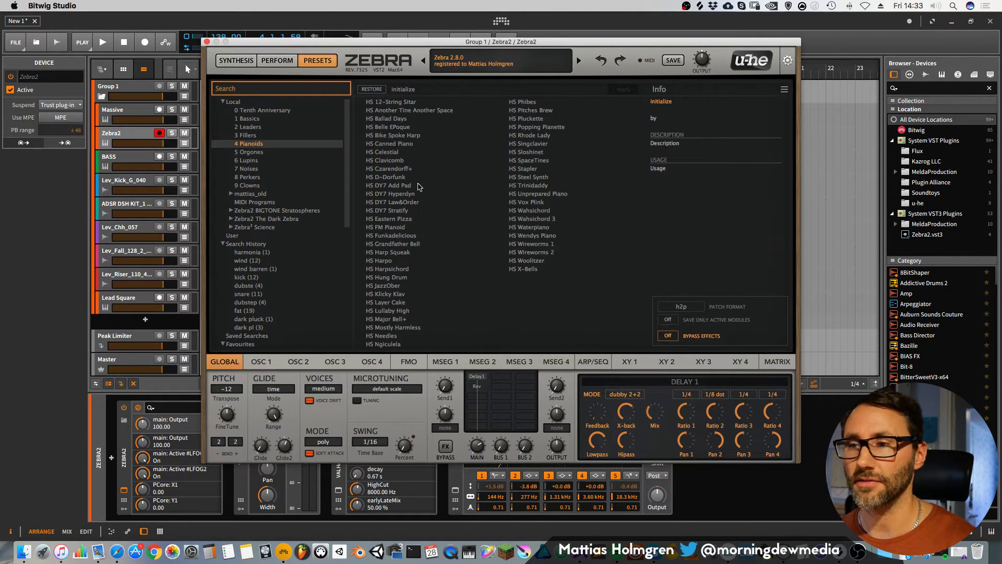
left_click(394, 185)
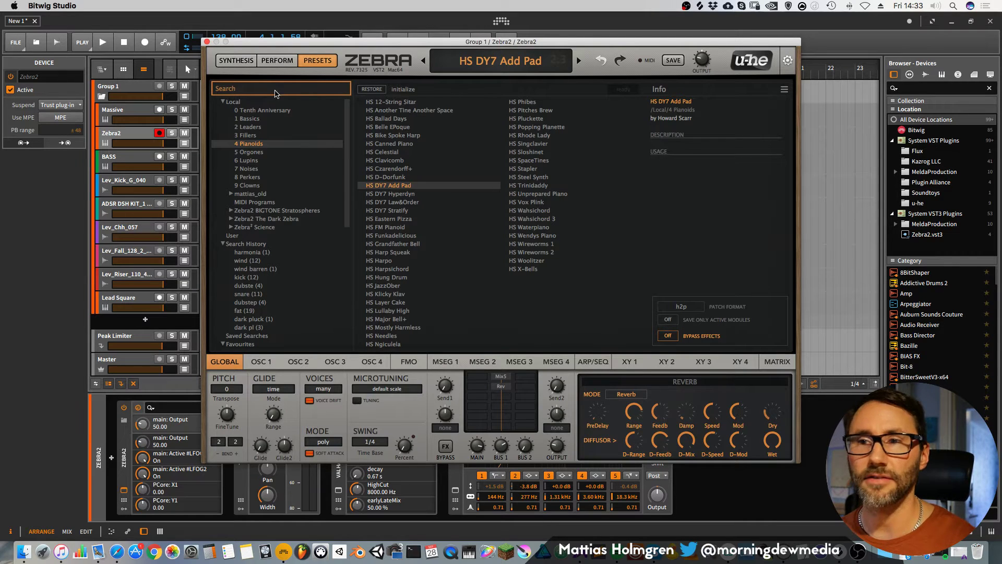
Audition the pad with the arrangement, mute Zebra2's third synthesis lane and set the Env 2 attack to 16.50.
left_click(272, 60)
left_click(227, 62)
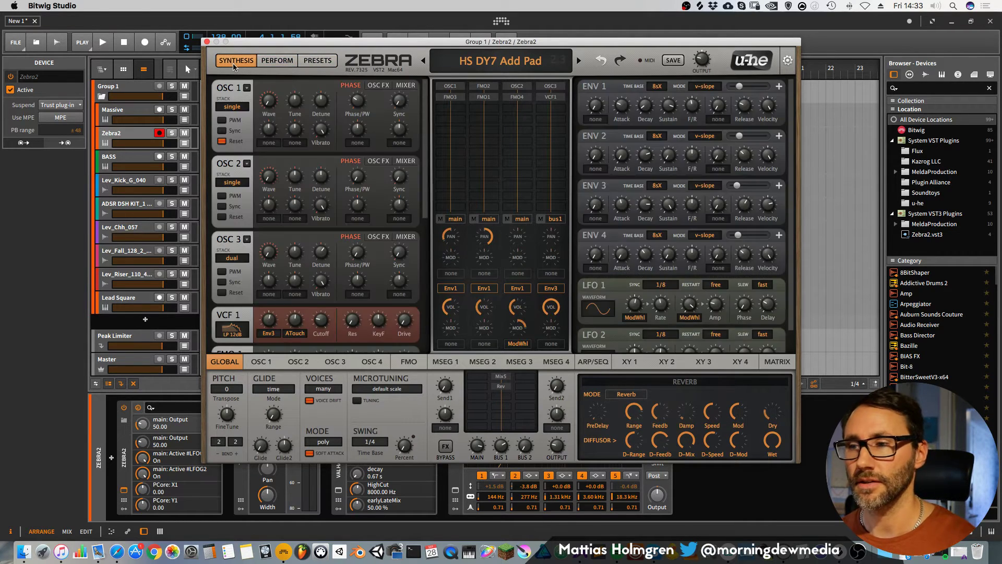
key("space")
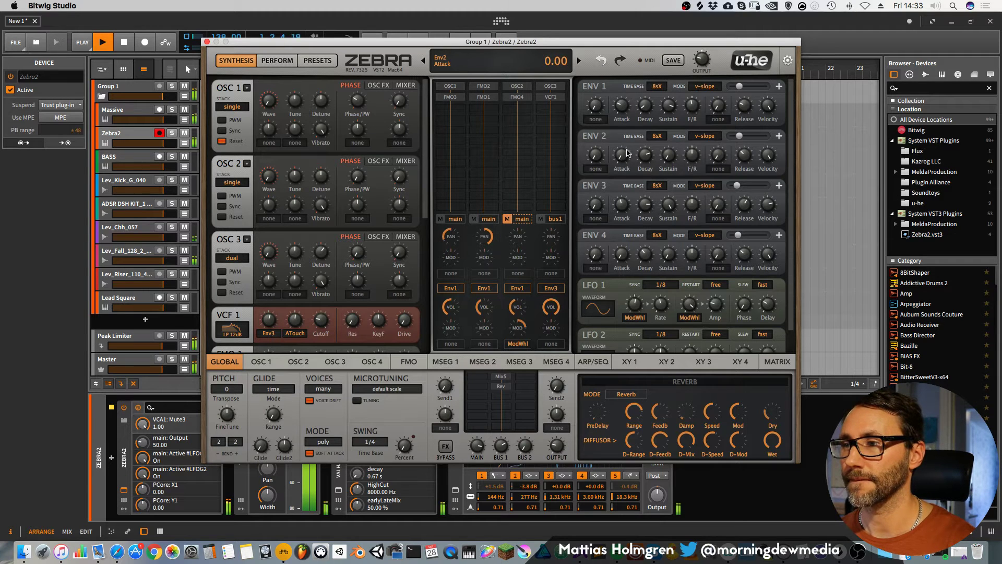
left_click(207, 42)
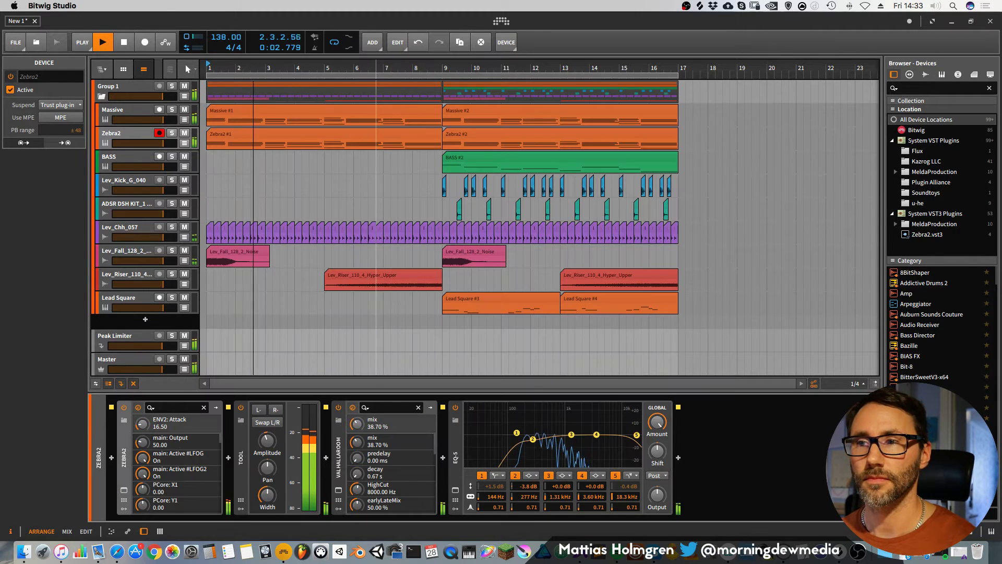
Mute the first Massive clip in bars 1 to 8 while the arrangement plays.
left_click(244, 115)
key("alt+m")
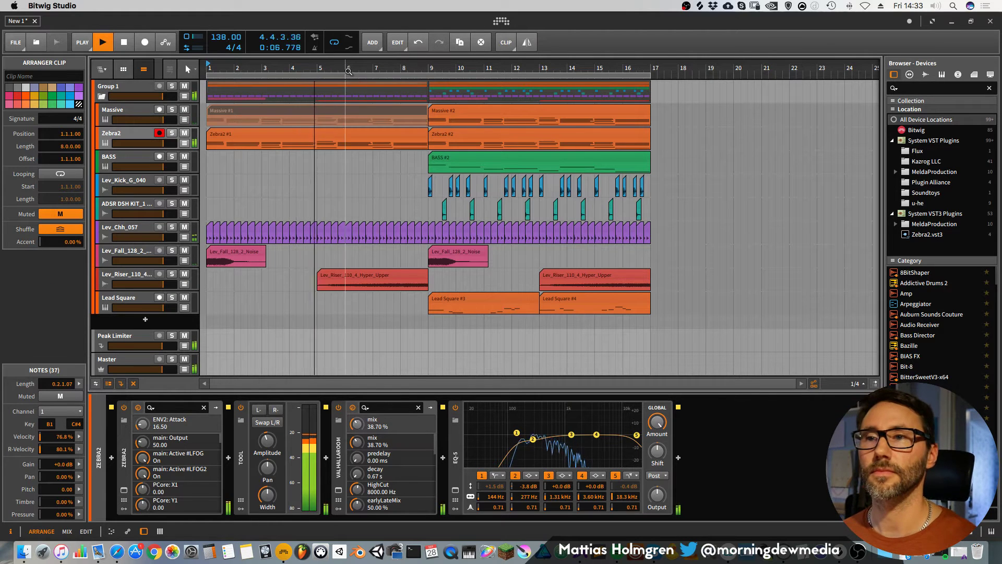
Delete the second Zebra2 clip, in bars 9 to 16, after auditioning the transition into that section.
left_click_drag(344, 68, 345, 92)
left_click_drag(426, 73, 418, 70)
left_click_drag(531, 68, 499, 49)
left_click_drag(619, 67, 619, 69)
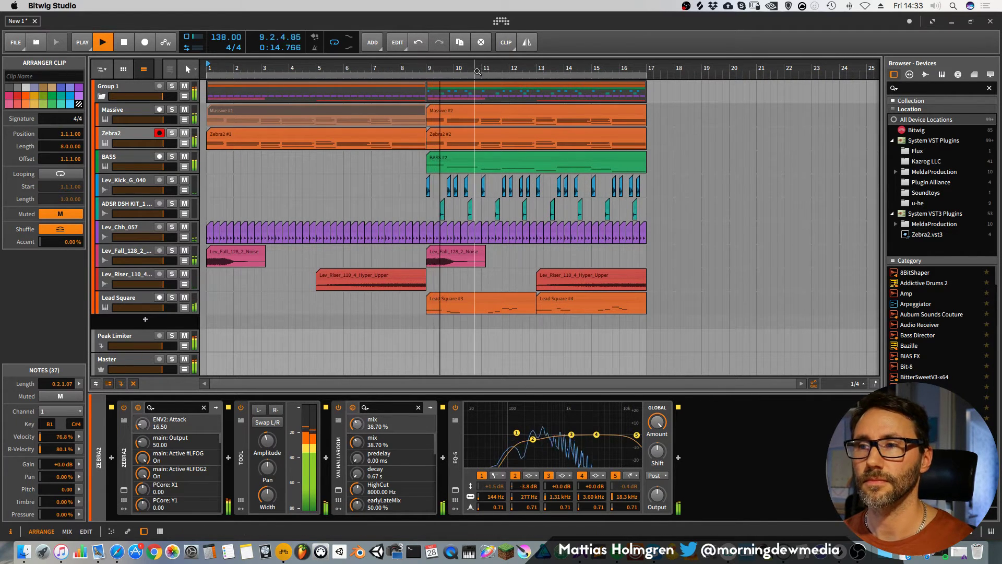
key("plus")
left_click(651, 134)
key("space")
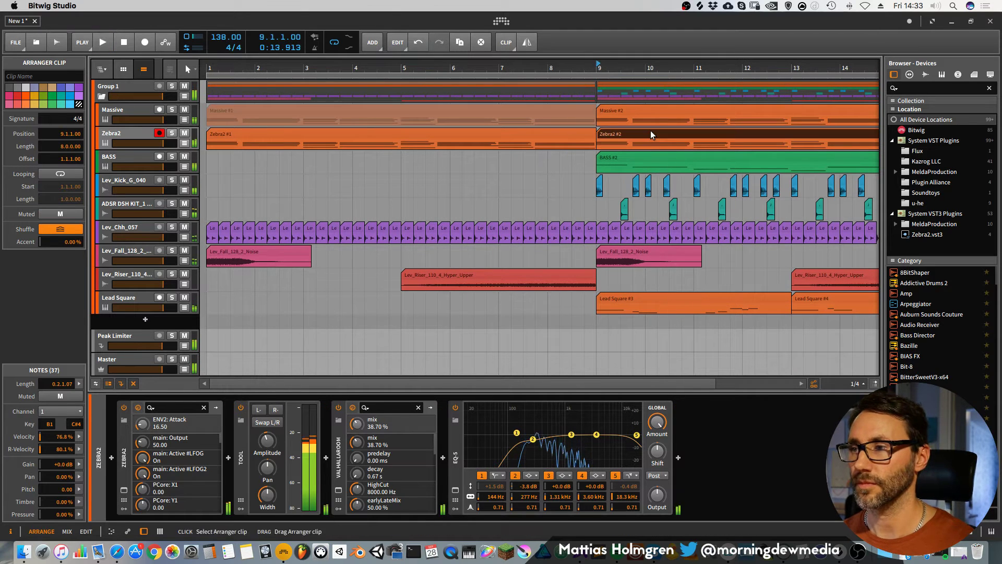
key("Delete")
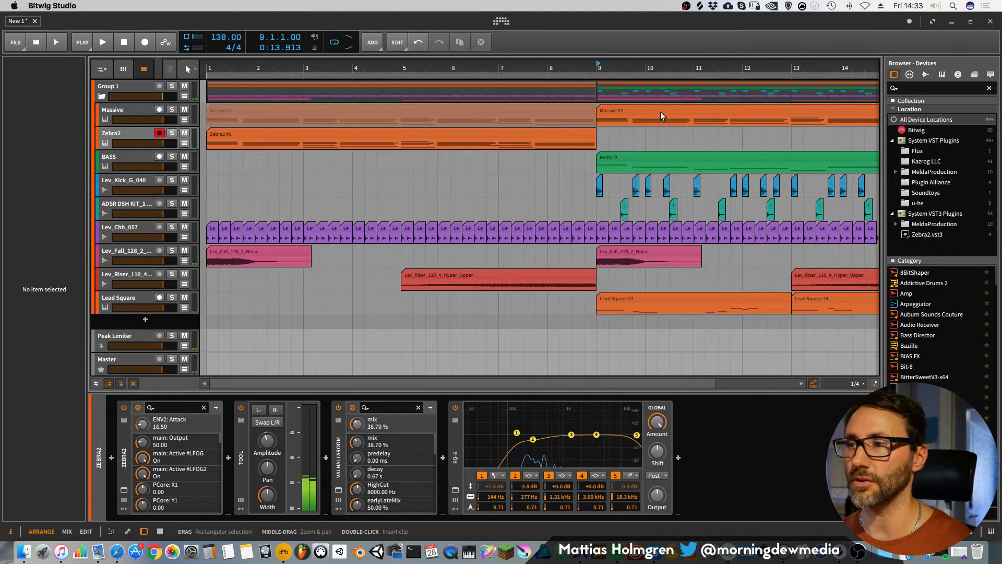
Audition the arrangement from bar 9, briefly soloing the Massive track.
key("minus")
key("space")
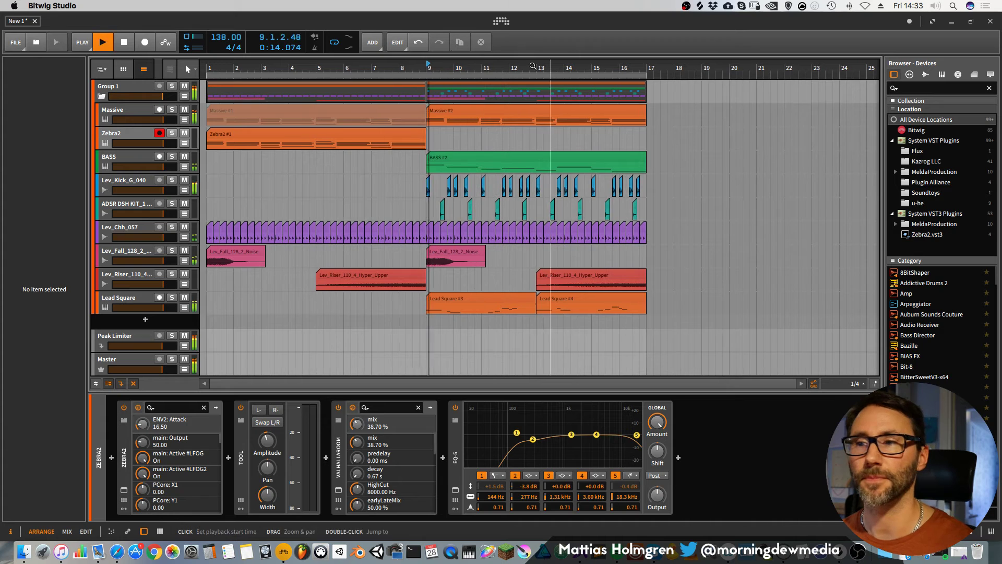
left_click(132, 110)
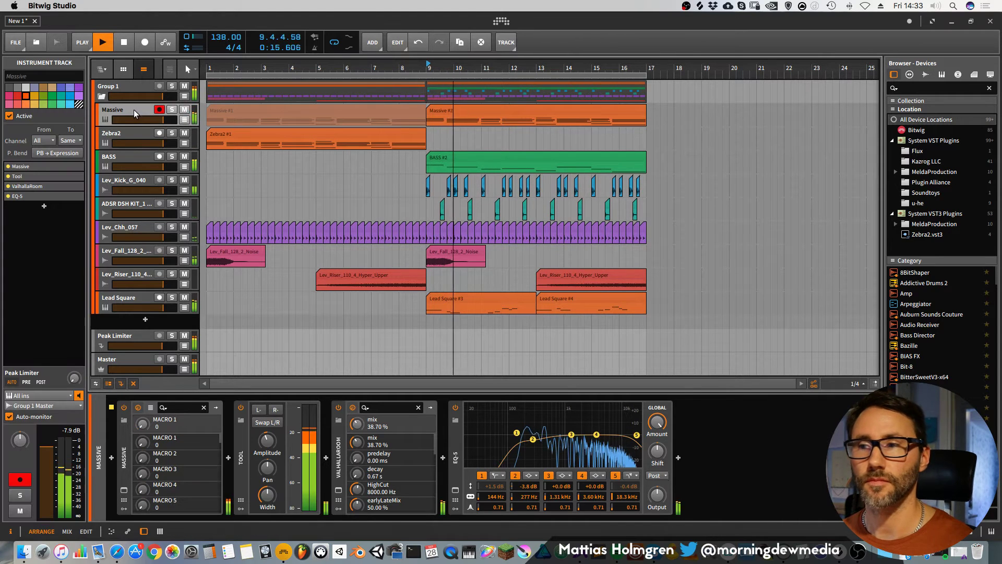
left_click(171, 110)
left_click(170, 110)
key("space")
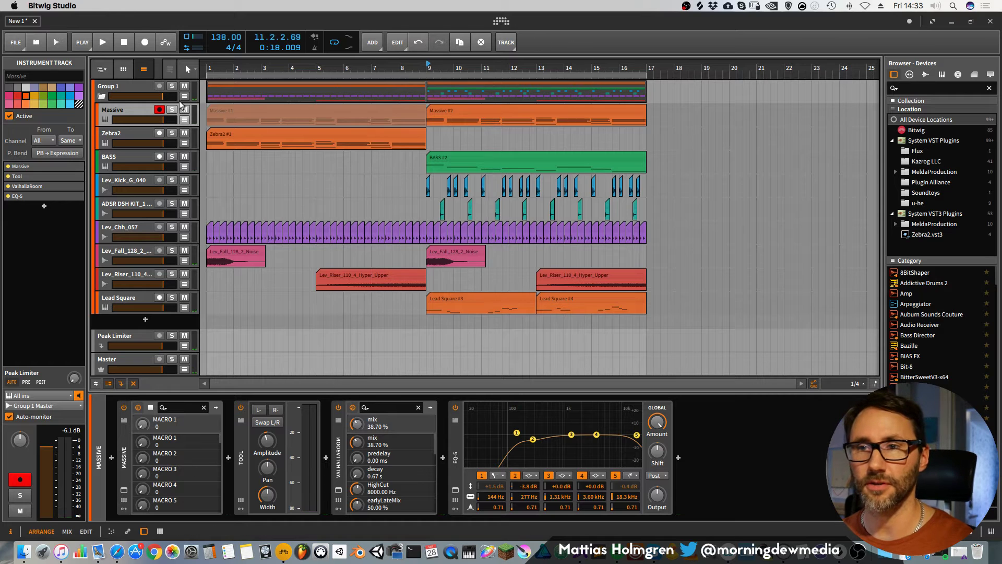
left_click(206, 118)
scroll(285, 121, "down", 2)
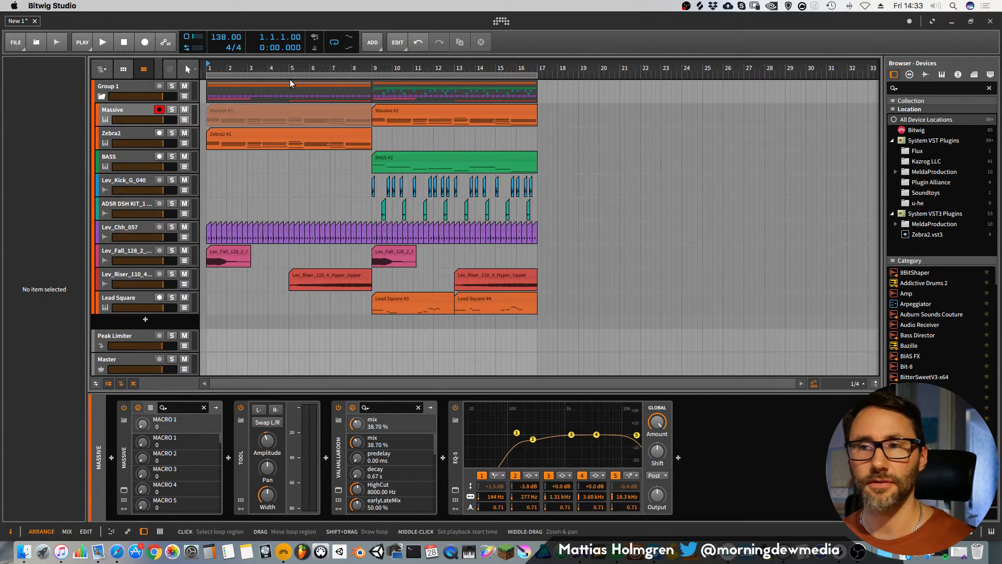
Insert the Bitwig Tool audio effect at the end of the Massive track's device chain, with playback set to start at bar 9.
left_click_drag(305, 64, 332, 73)
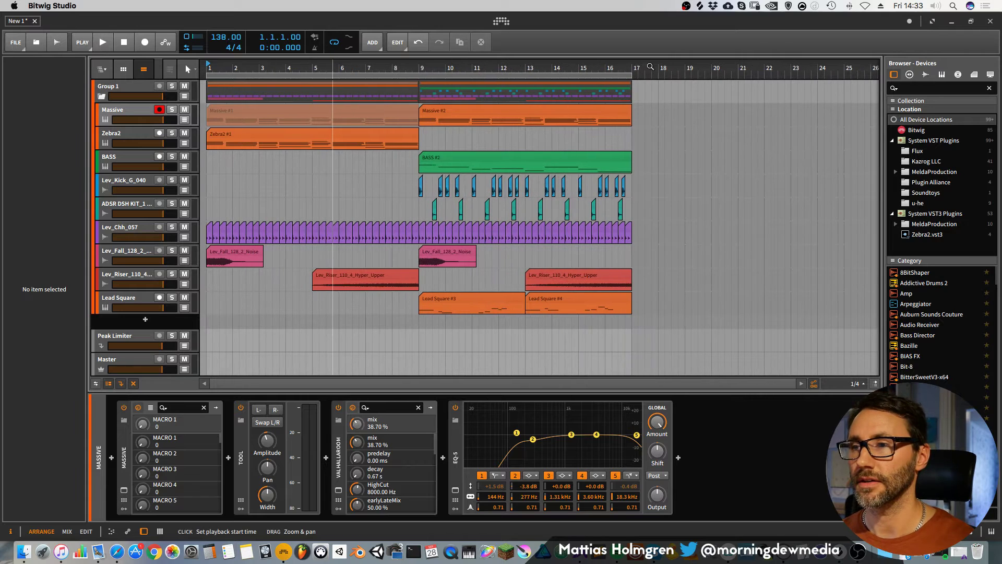
left_click(421, 65)
left_click(136, 112)
left_click(679, 458)
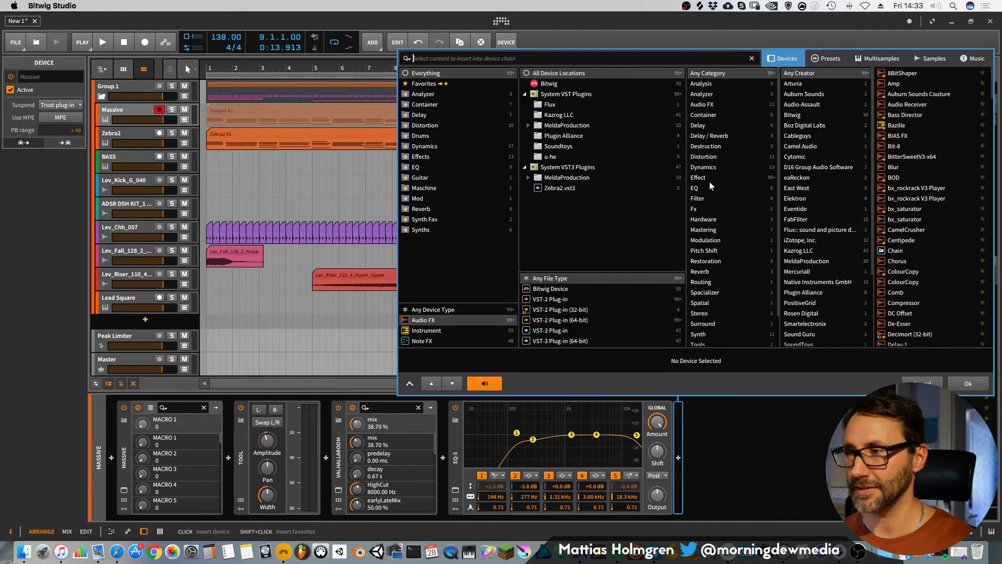
left_click(528, 82)
scroll(882, 277, "down", 10)
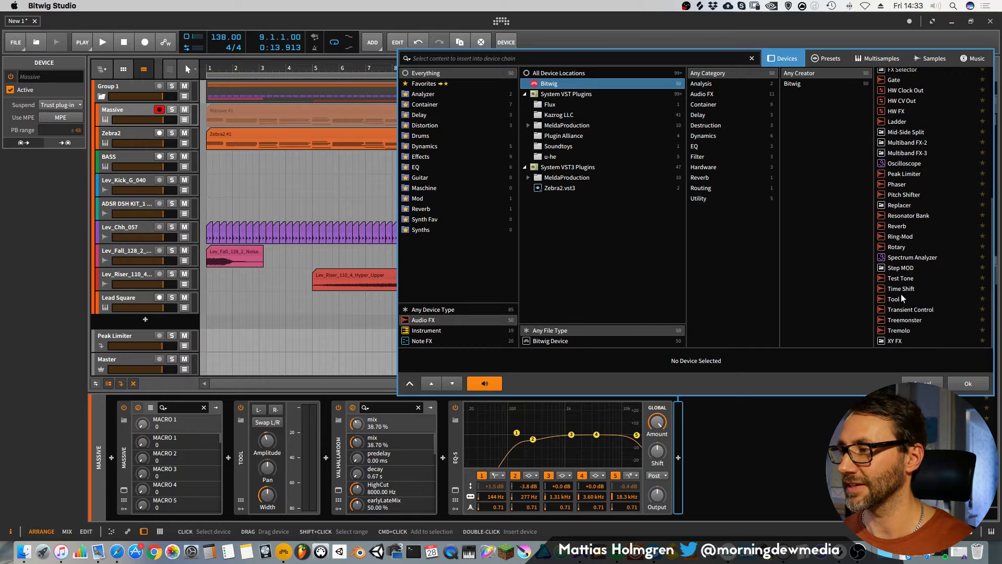
left_click(894, 300)
left_click(960, 381)
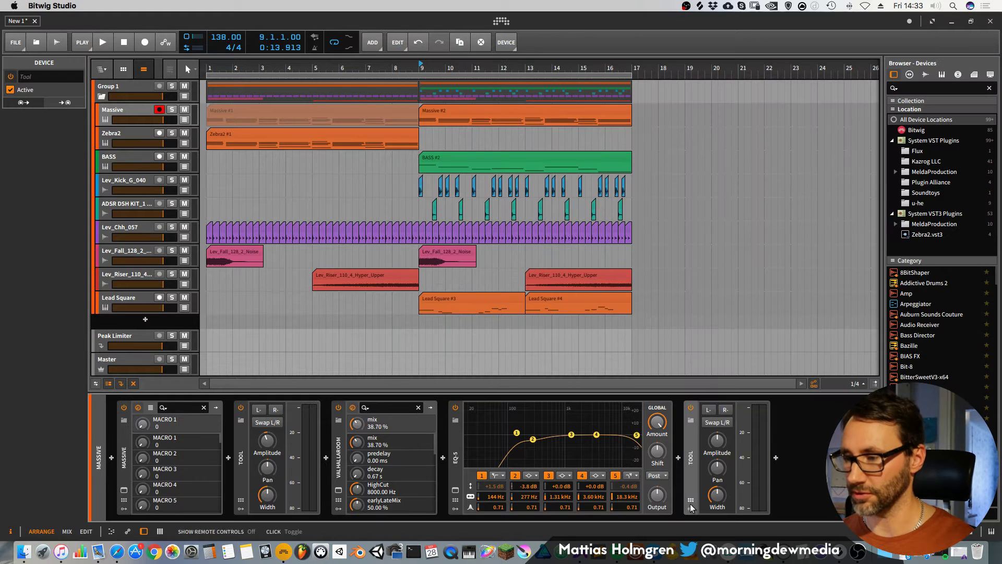
Add a Classic LFO modulator to the new Tool device and turn off its bipolar mode.
left_click(707, 420)
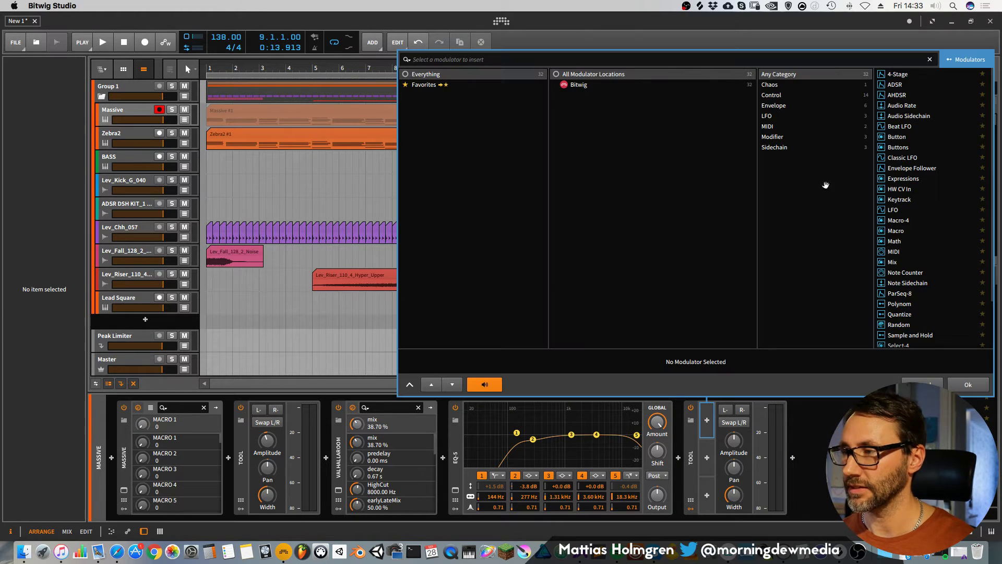
left_click(897, 147)
left_click(897, 156)
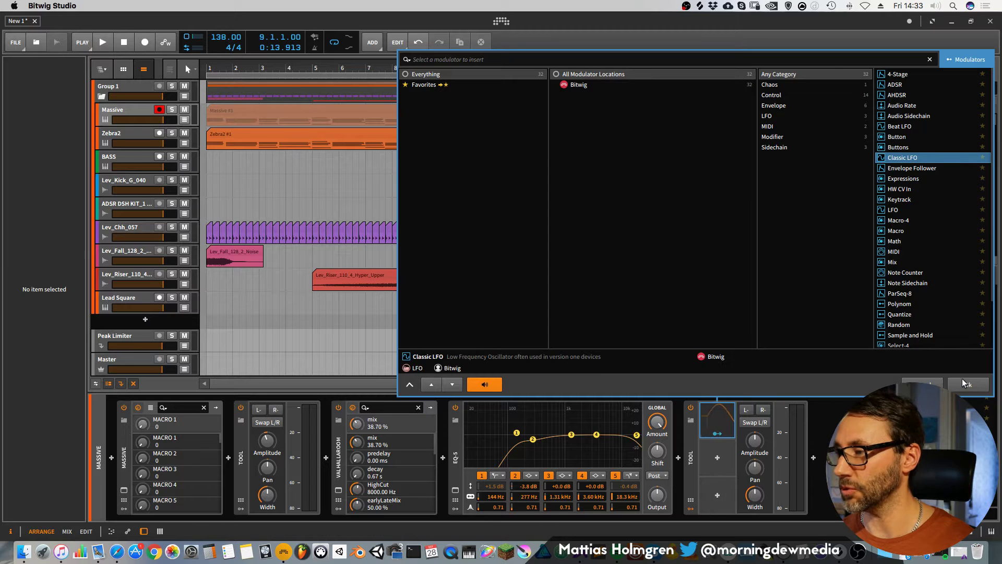
left_click(963, 381)
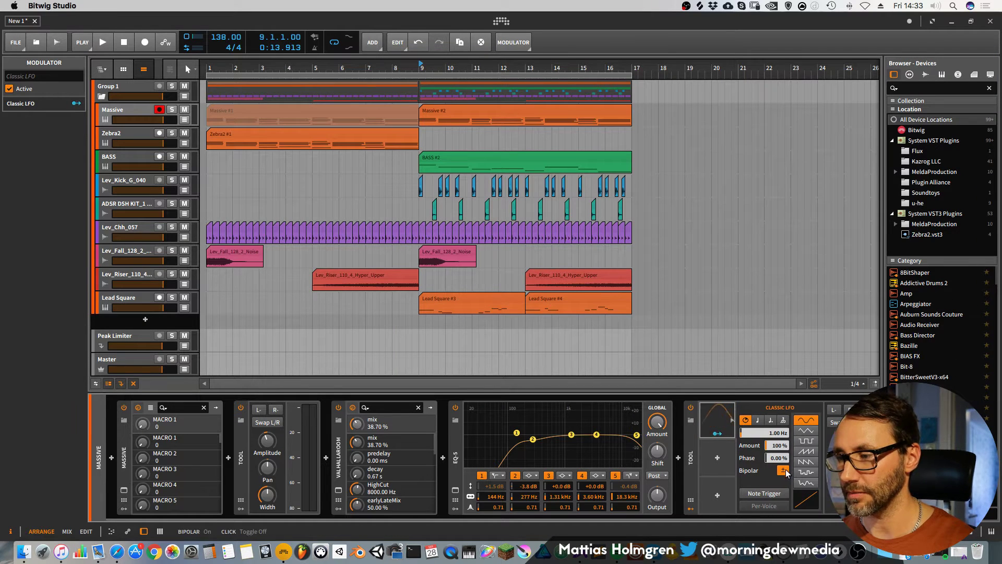
scroll(685, 442, "right", 2)
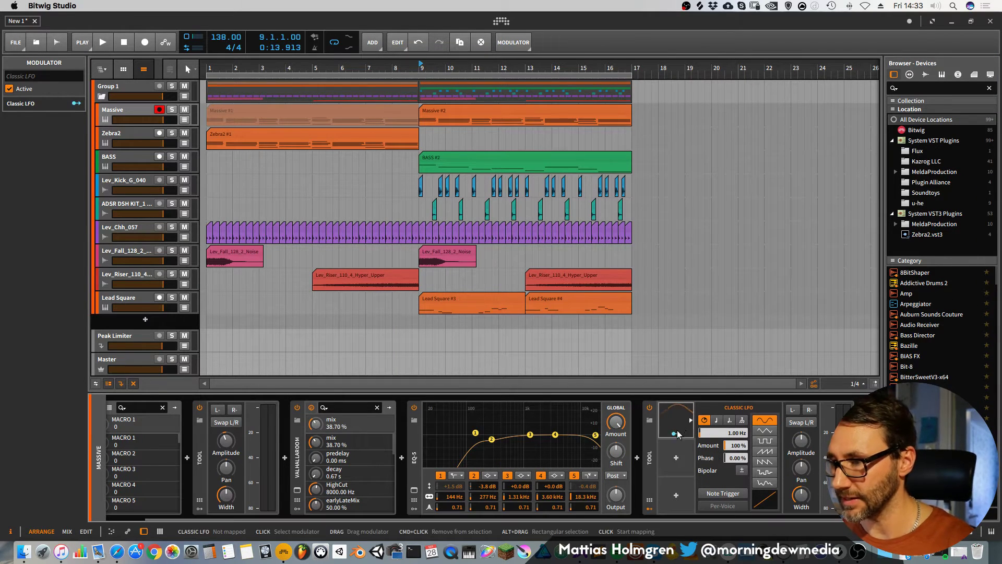
Lower the new Tool's amplitude and map the Classic LFO to it with a modulation amount of 24.12.
left_click_drag(801, 441, 801, 472)
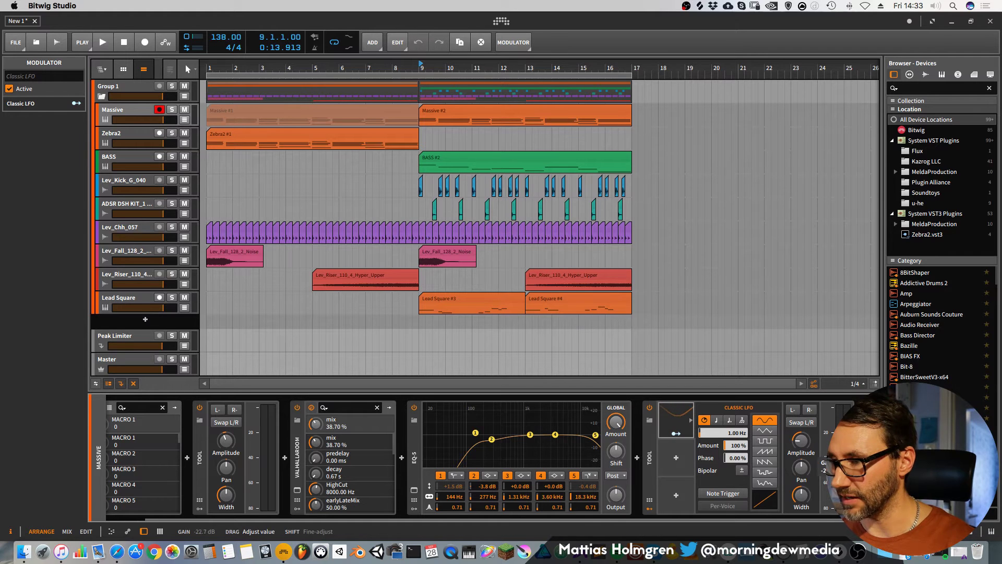
left_click(677, 434)
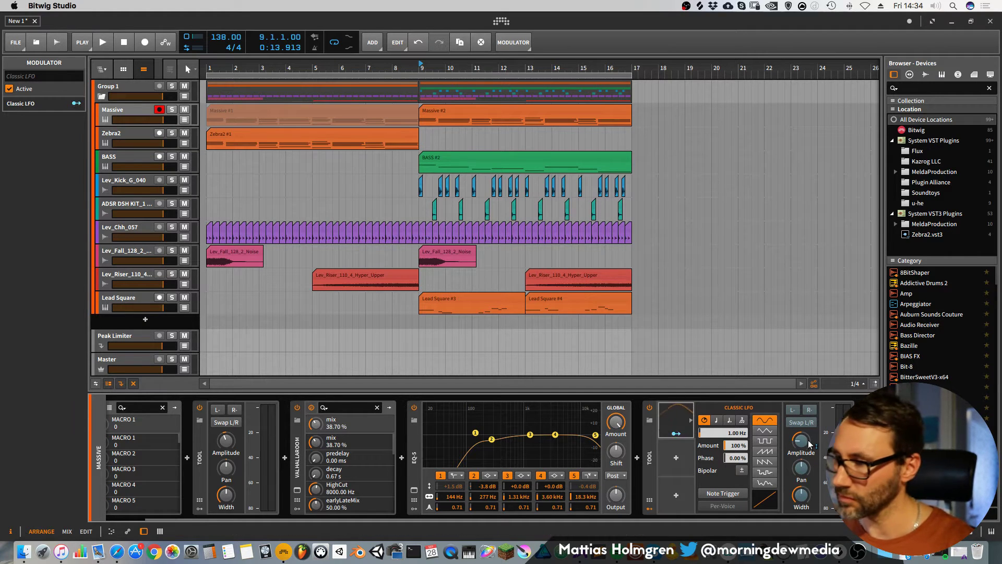
left_click_drag(801, 441, 801, 409)
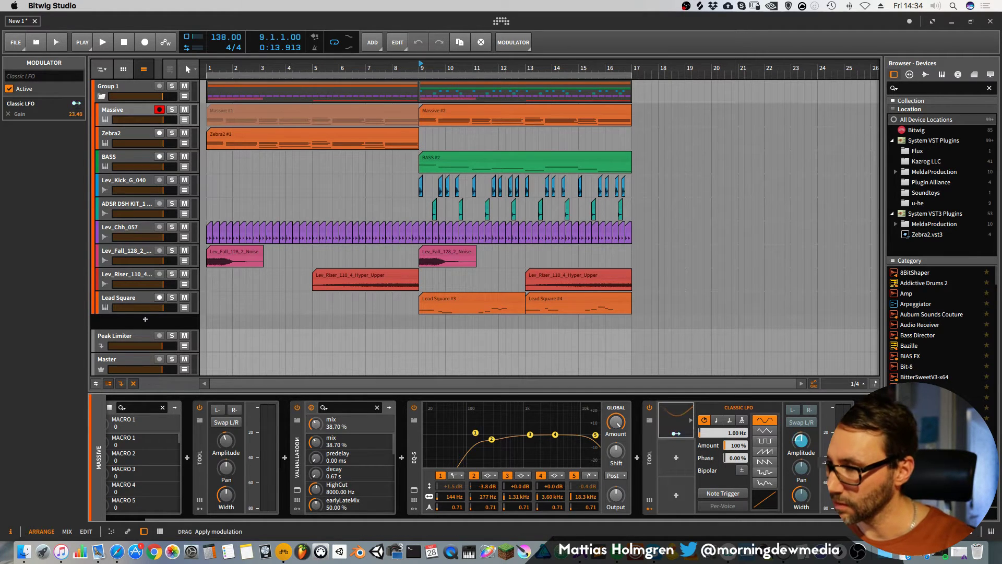
left_click(676, 433)
Sync the LFO rate to the tempo at 1/8 and increase the Tool's stereo width during playback.
left_click(716, 420)
left_click(734, 433)
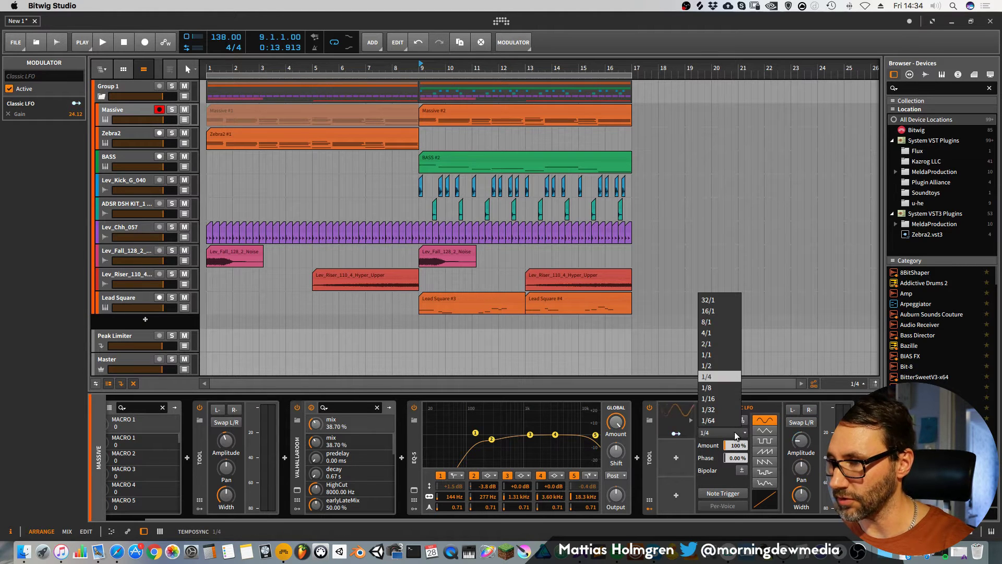
left_click(722, 385)
key("space")
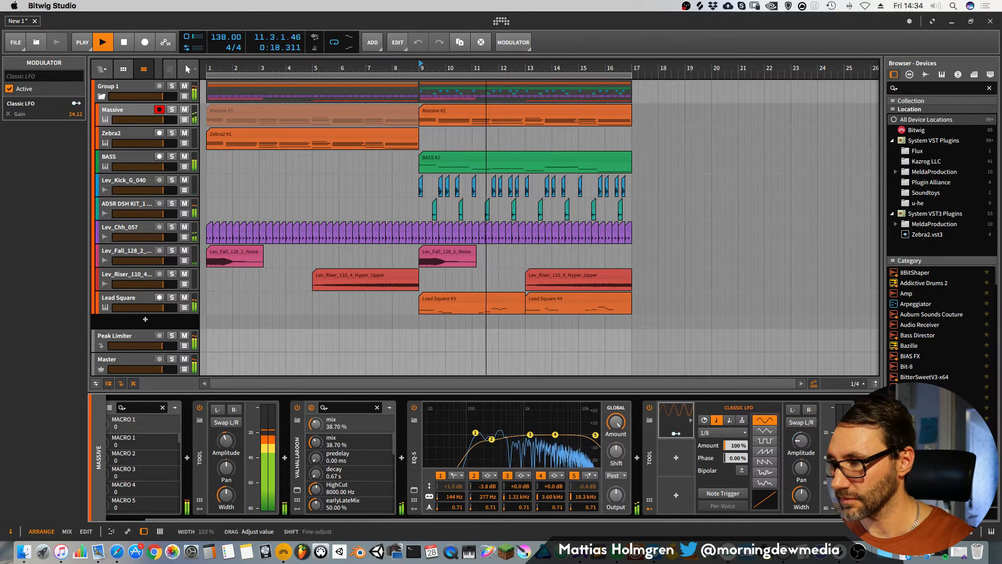
left_click_drag(801, 495, 802, 459)
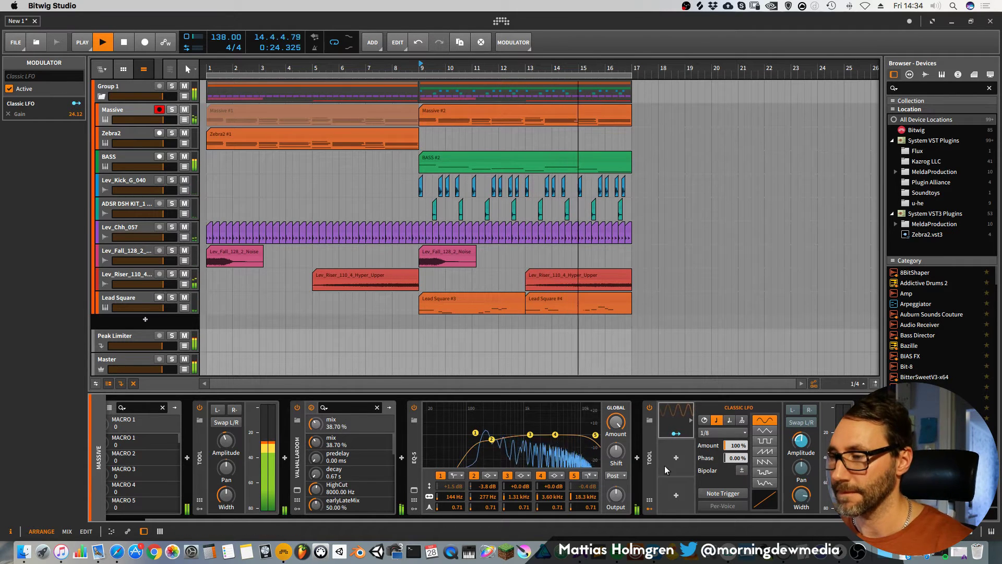
Change the LFO to a curved rising sawtooth and set its synced rate to 1/4 while listening to the result.
left_click(765, 452)
left_click(765, 462)
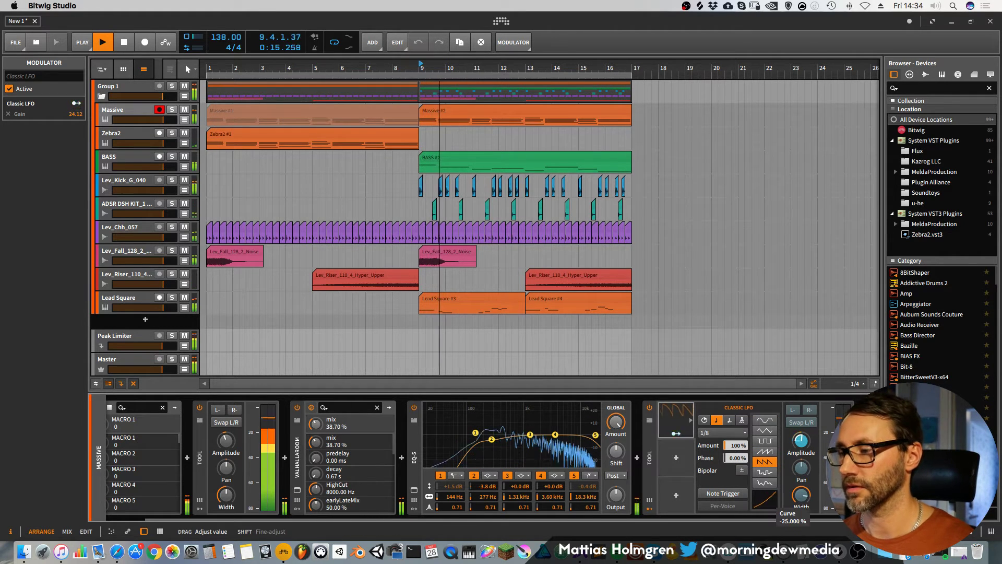
left_click(763, 452)
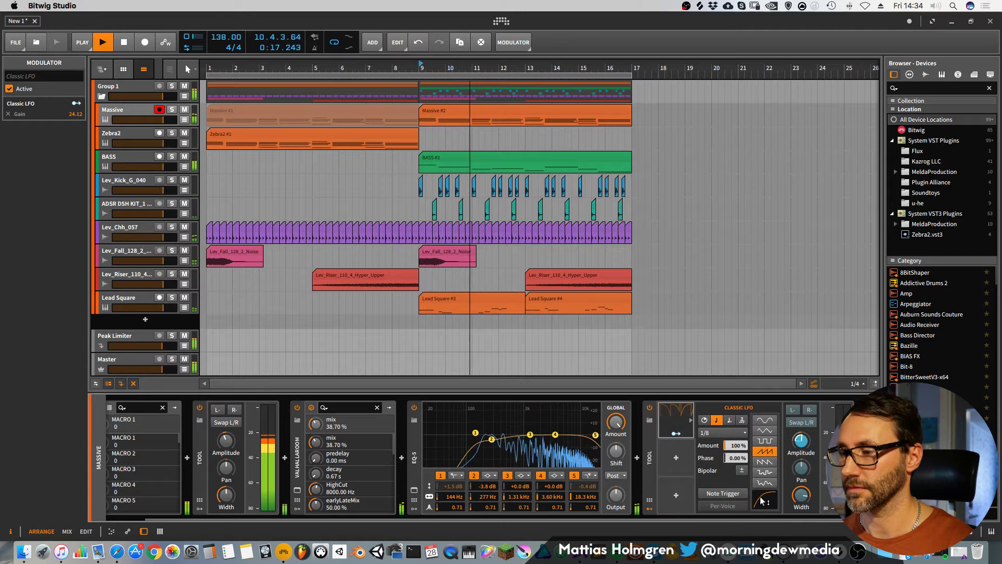
left_click(724, 433)
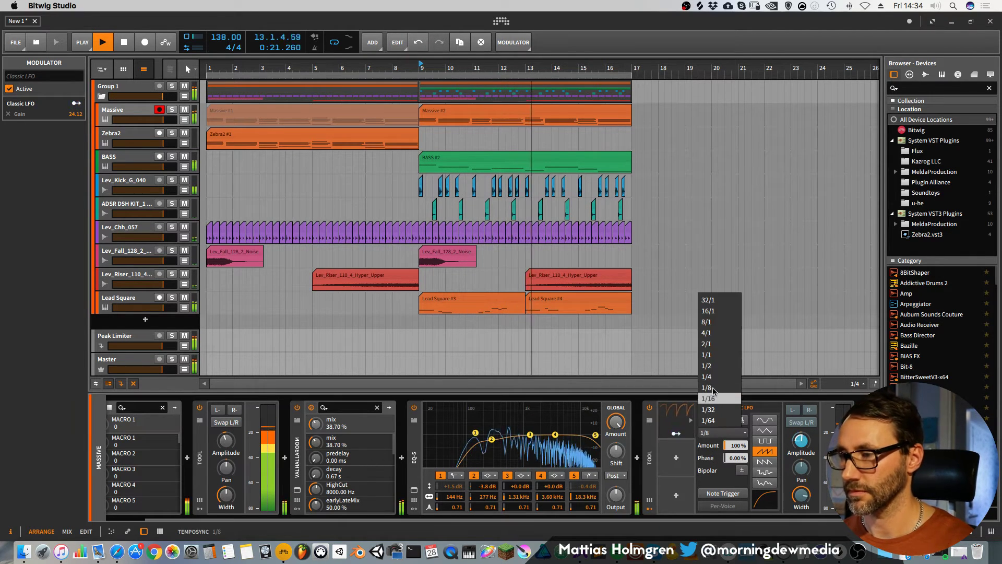
left_click(718, 390)
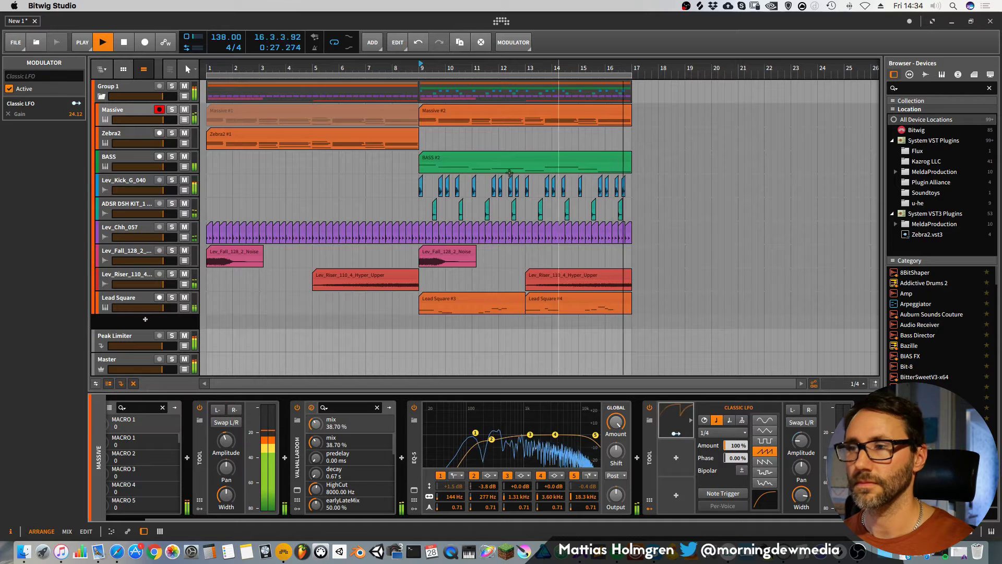
key("space")
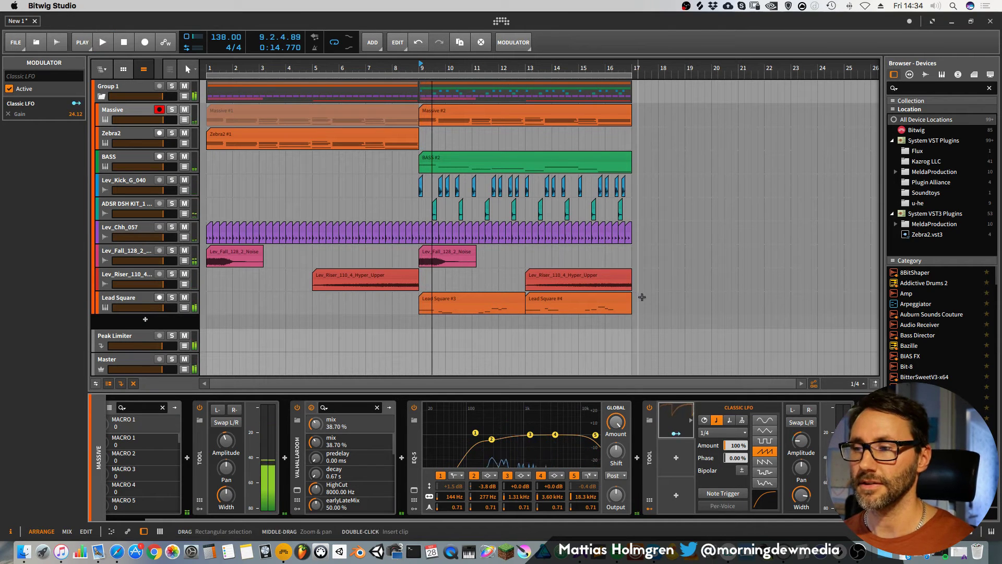
Duplicate all clips of bars 9 to 16 into bars 17 to 24 and extend the loop region to 24 bars.
left_click_drag(637, 296, 436, 97)
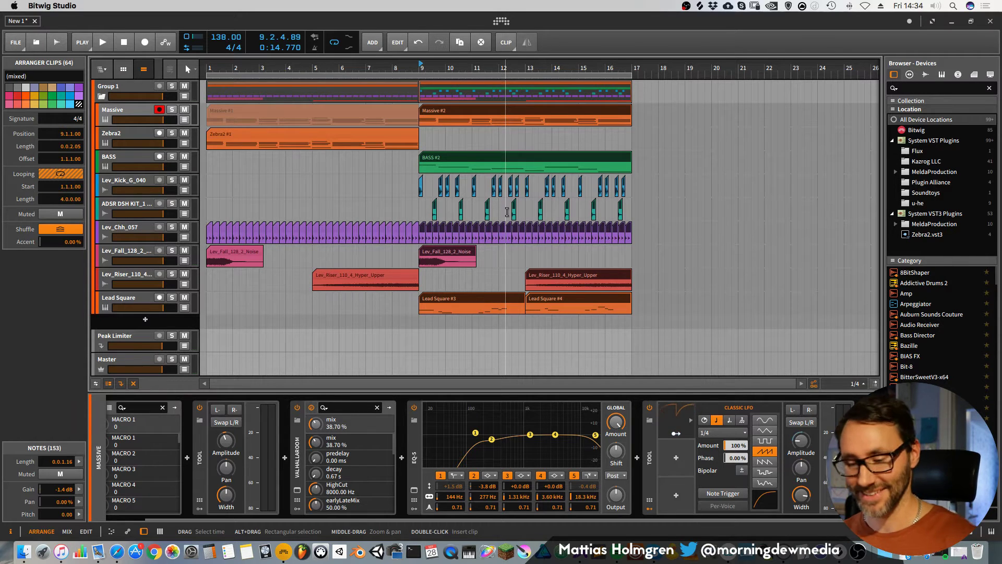
key("super+d")
left_click_drag(634, 73, 844, 77)
left_click_drag(736, 70, 344, 172)
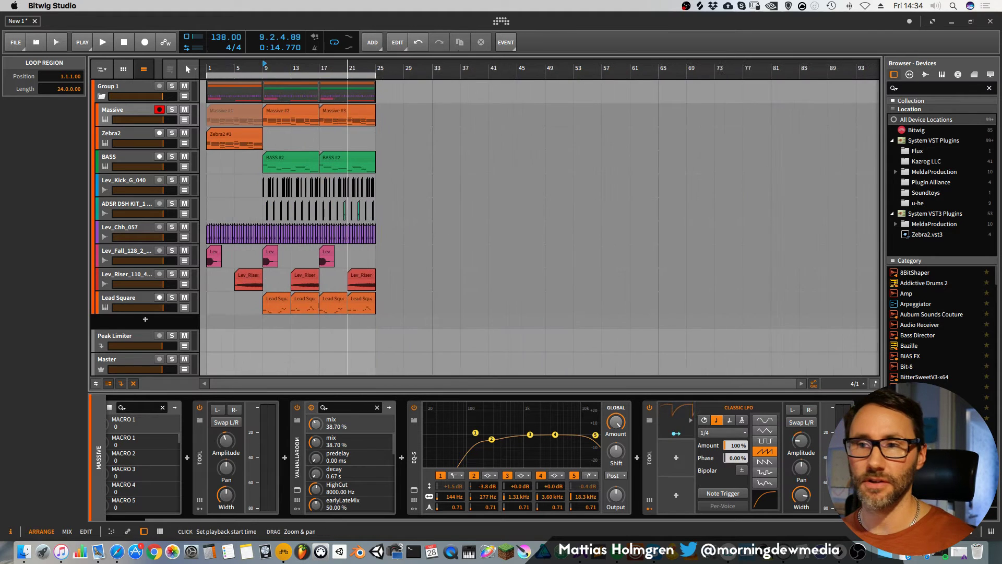
Move all clips of the arrangement eight bars later, so that they start at bar 9.
left_click_drag(405, 302, 201, 84)
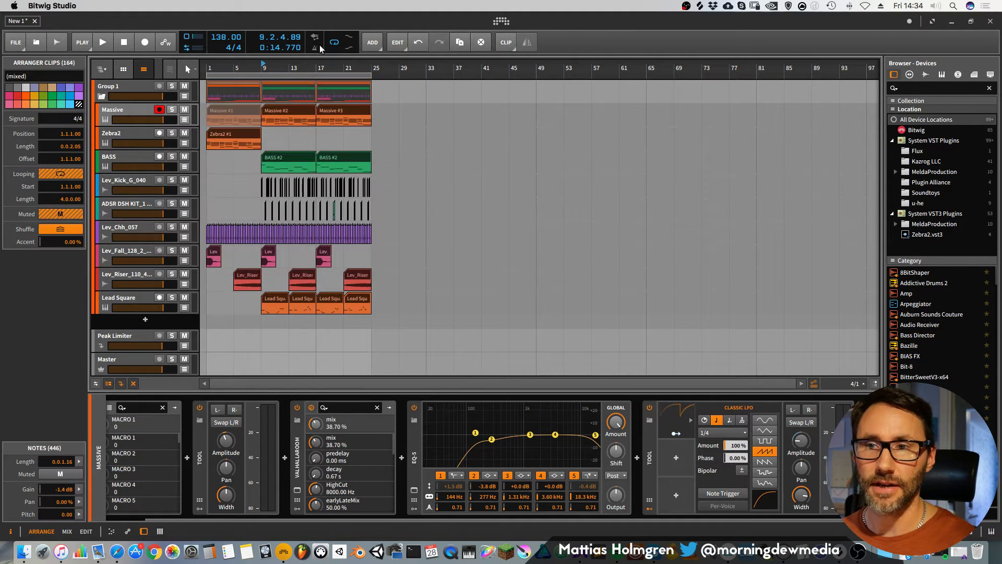
left_click_drag(316, 65, 606, 68)
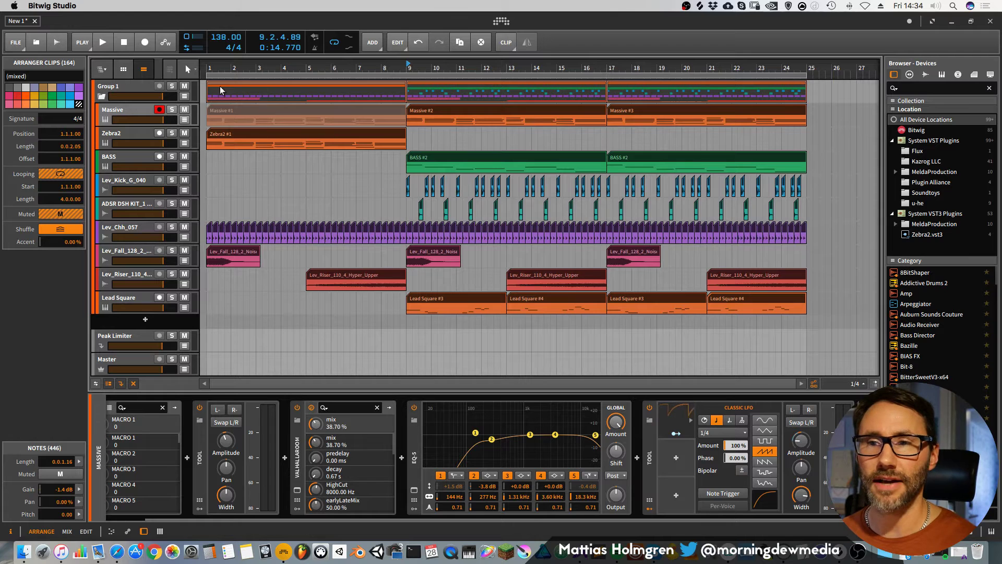
left_click_drag(220, 90, 248, 92)
left_click(275, 177)
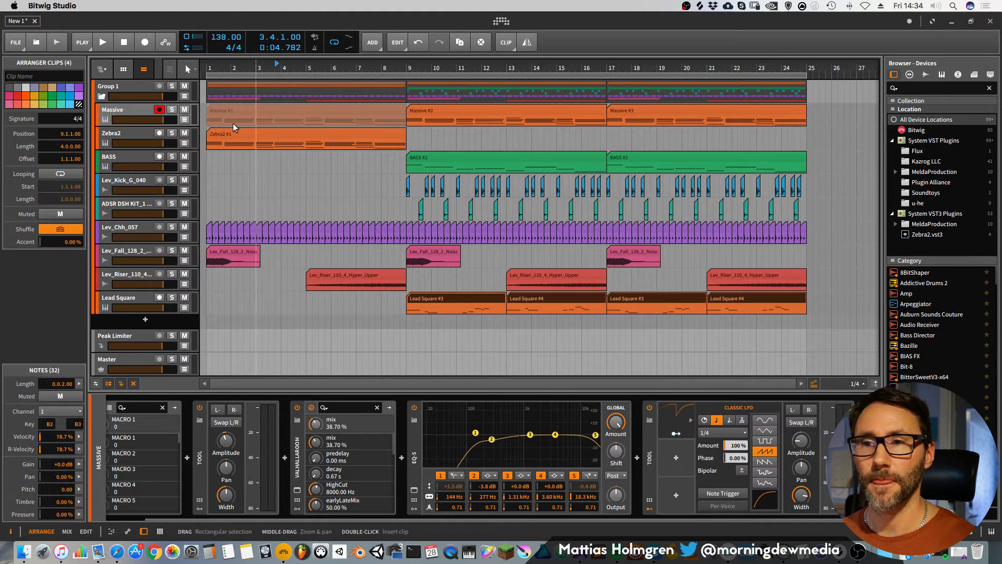
left_click(249, 98)
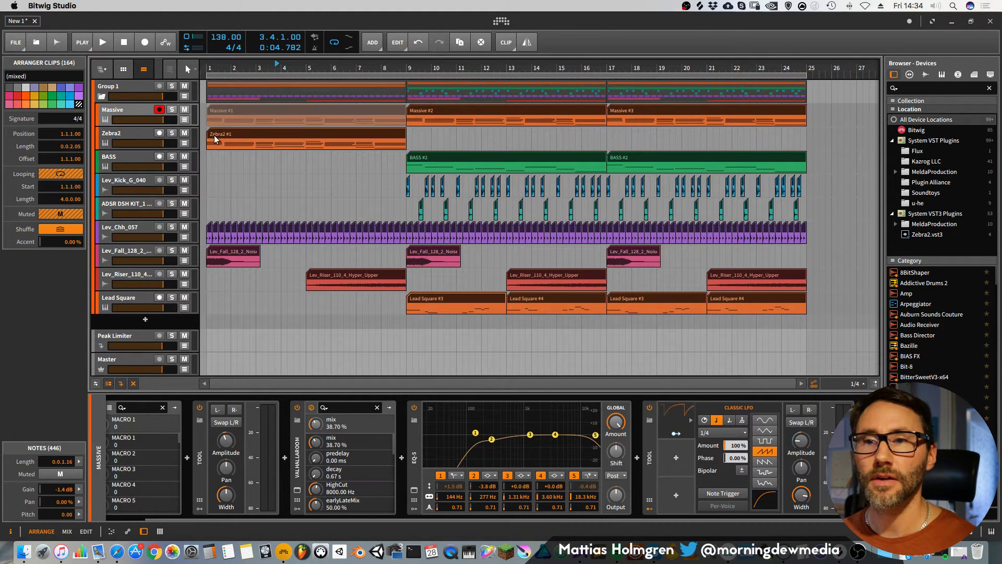
left_click_drag(210, 118, 417, 145)
Copy the intro clips from bars 9 to 16 into bars 1 to 8 and play the arrangement from the beginning.
left_click_drag(599, 306, 402, 78)
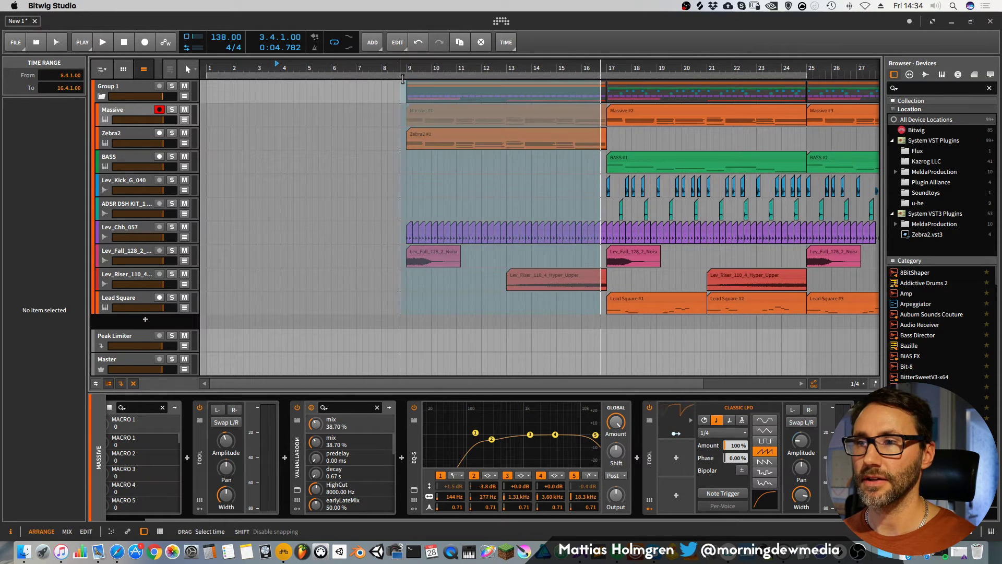
left_click_drag(604, 294, 236, 114)
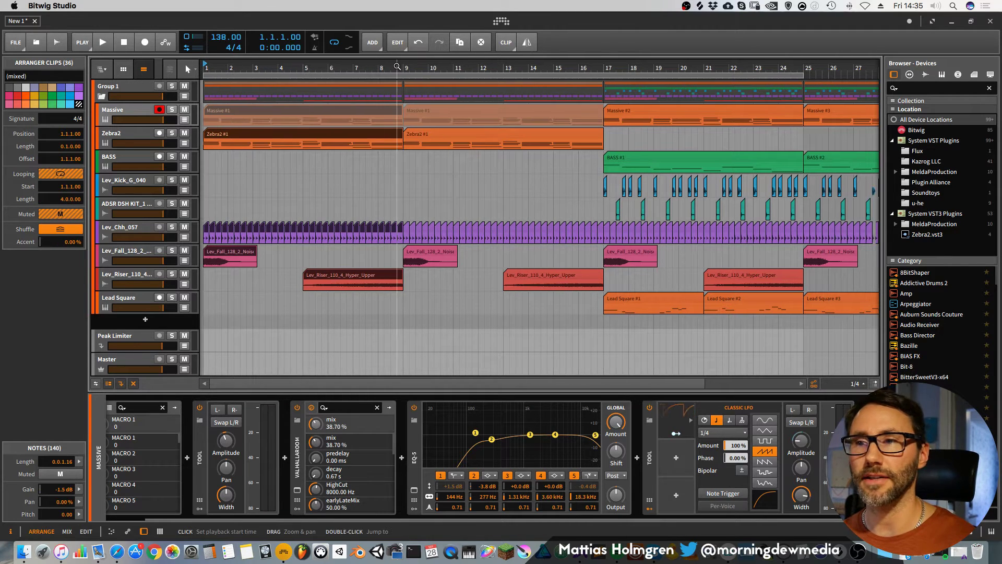
key("space")
left_click_drag(397, 67, 359, 56)
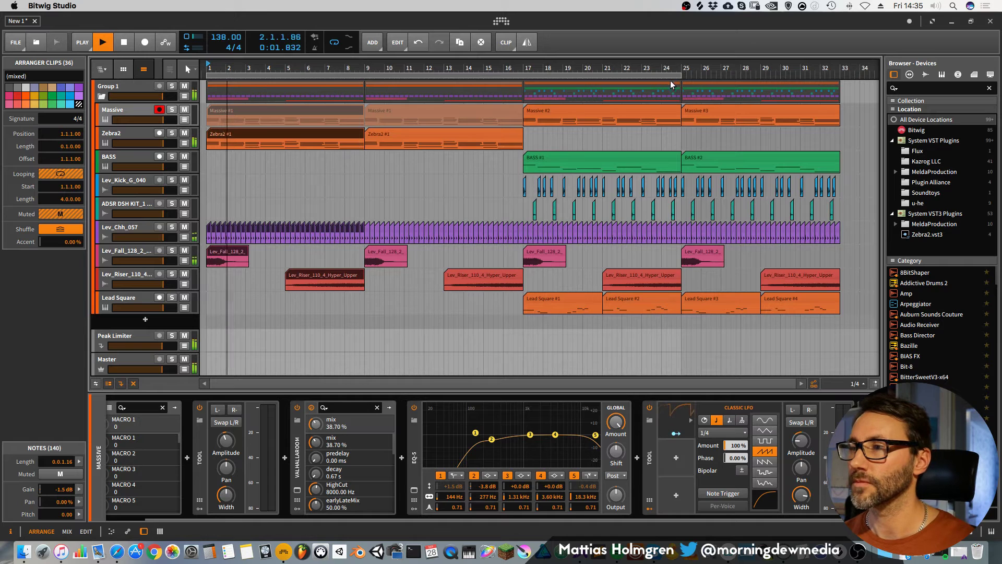
Extend the loop region to 32 bars and delete the Lev_Riser clip at bar 5.
left_click_drag(681, 76, 842, 76)
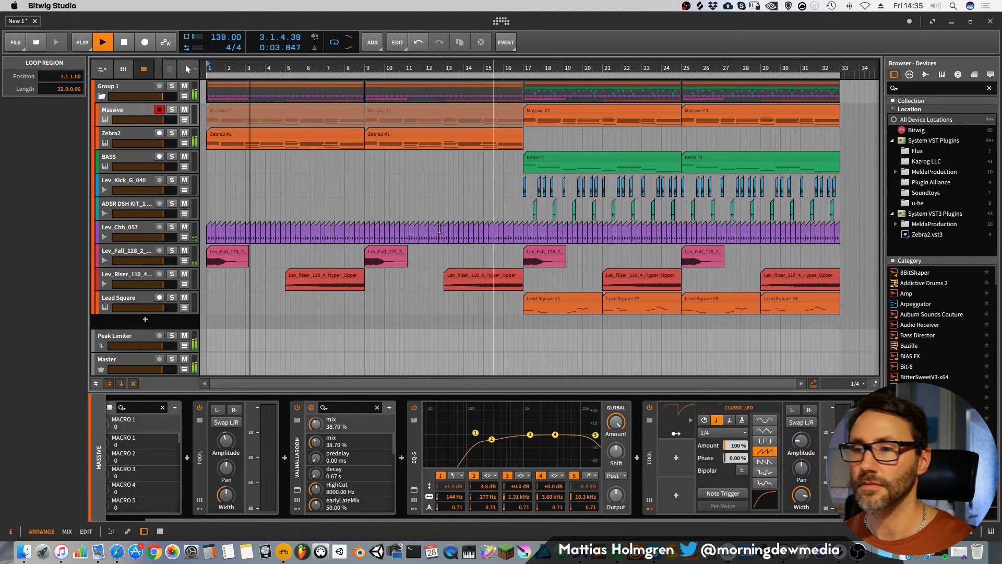
left_click(327, 274)
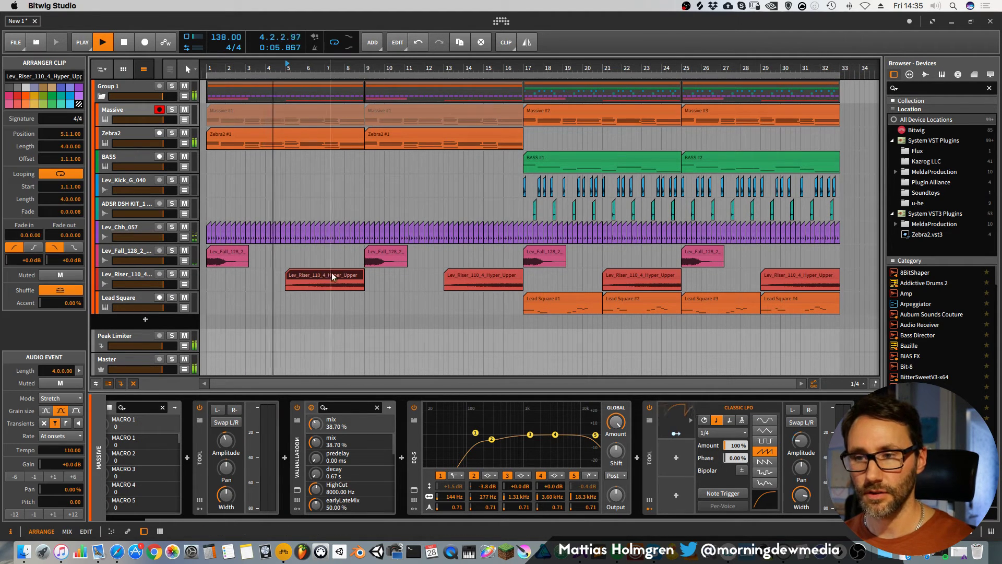
key("Delete")
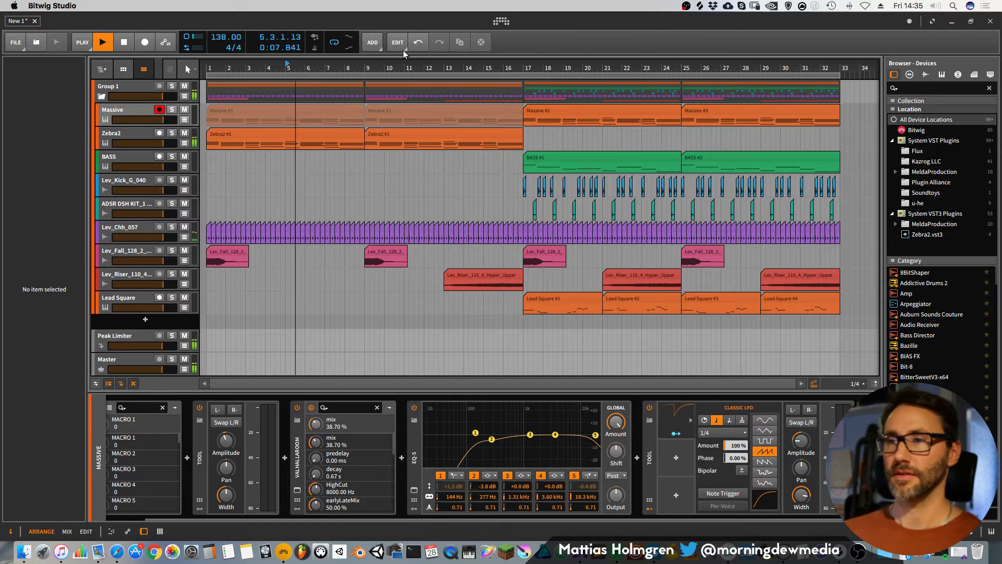
Delete the last hi-hat clip just before bar 17 on the Lev_Chh_057 track.
left_click_drag(429, 71, 455, 67)
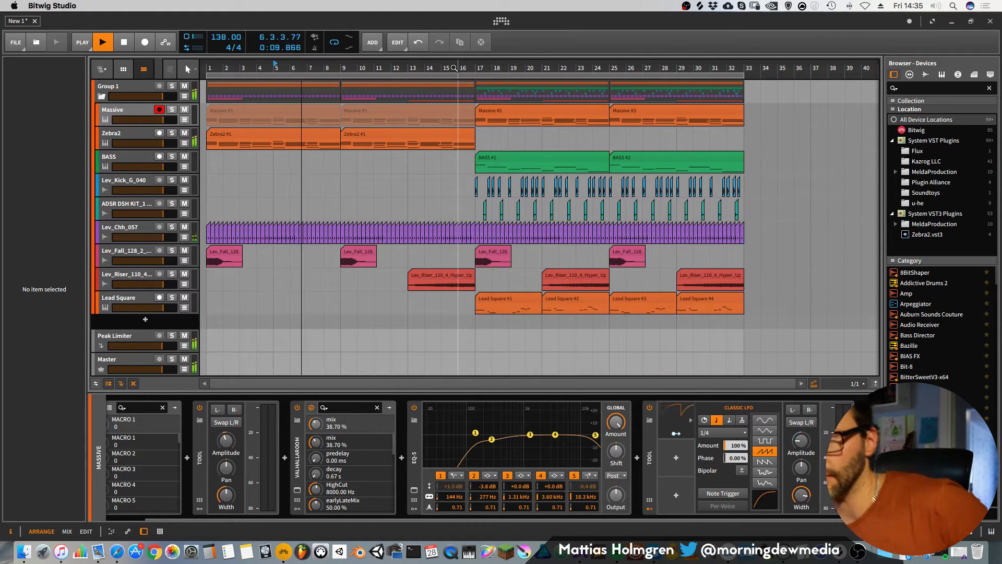
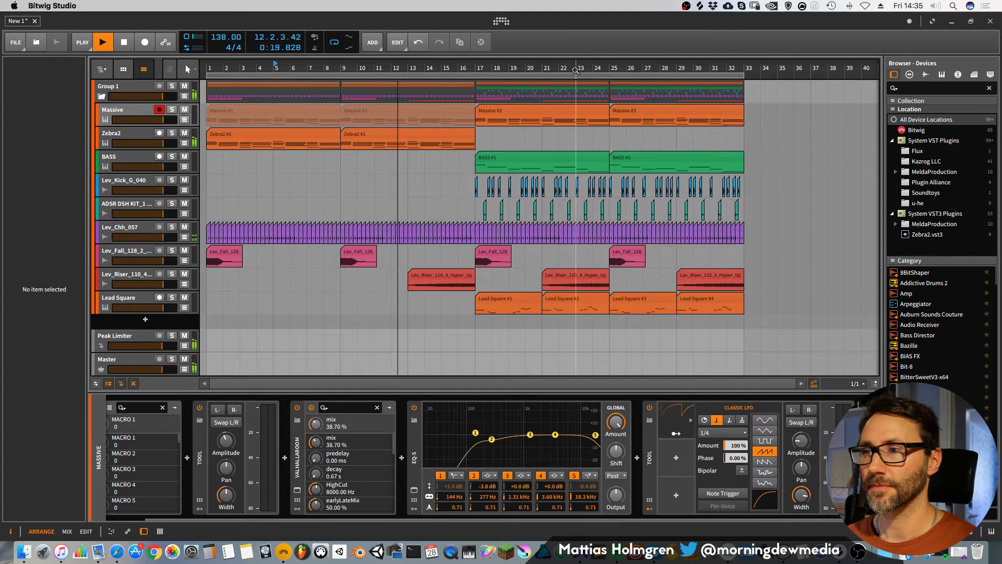
left_click_drag(574, 70, 652, 49)
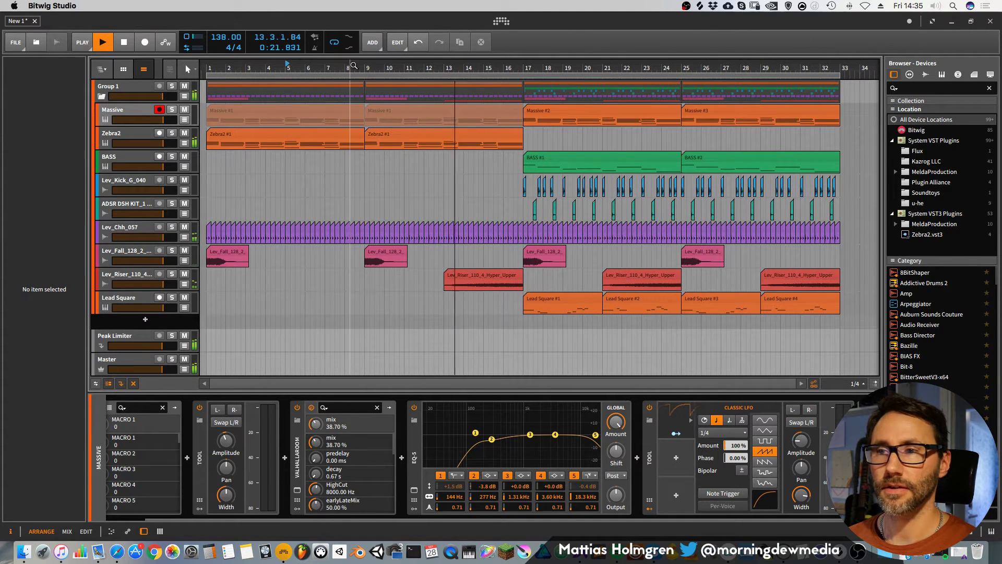
left_click_drag(357, 68, 369, 61)
scroll(370, 68, "down", 2)
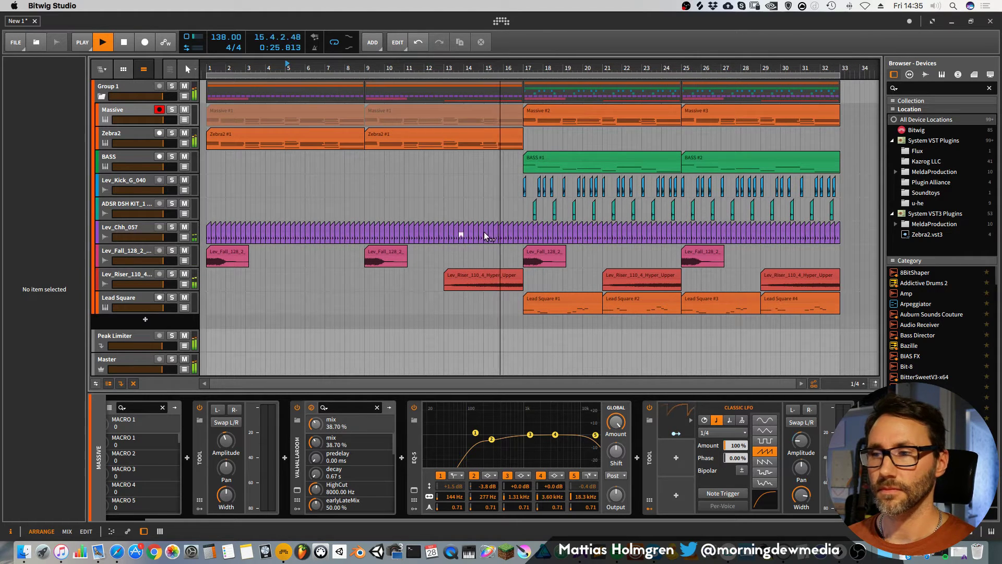
left_click(521, 225)
key("Delete")
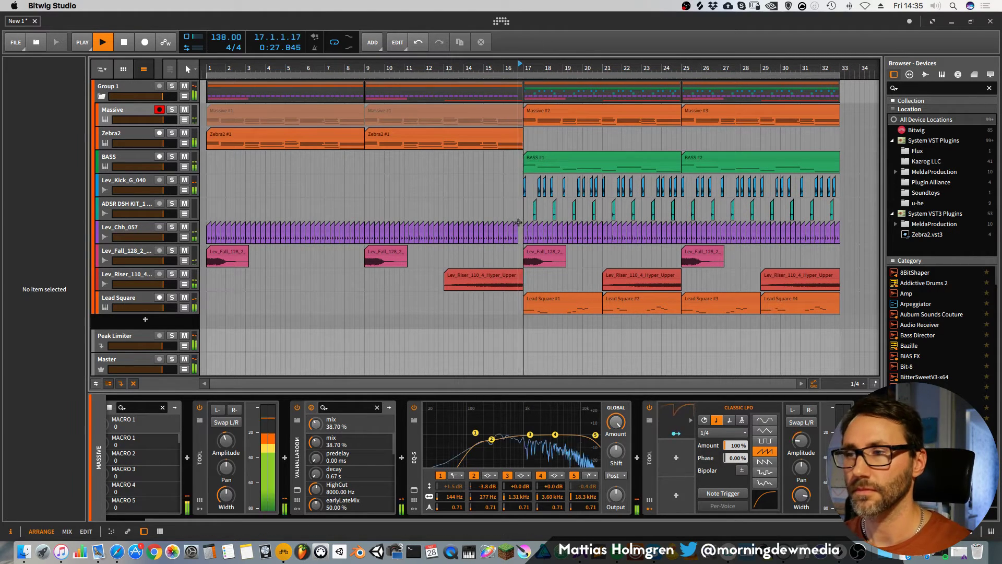
Lower the Lead Square track's volume slightly, and open its clip at bar 25 for note editing while listening to the melody.
left_click_drag(567, 68, 566, 68)
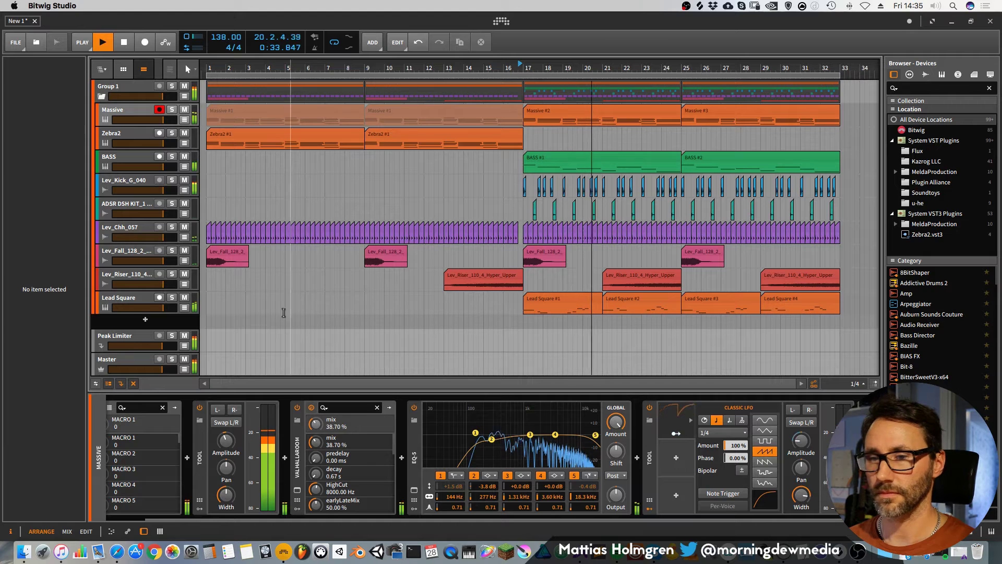
left_click_drag(163, 307, 159, 308)
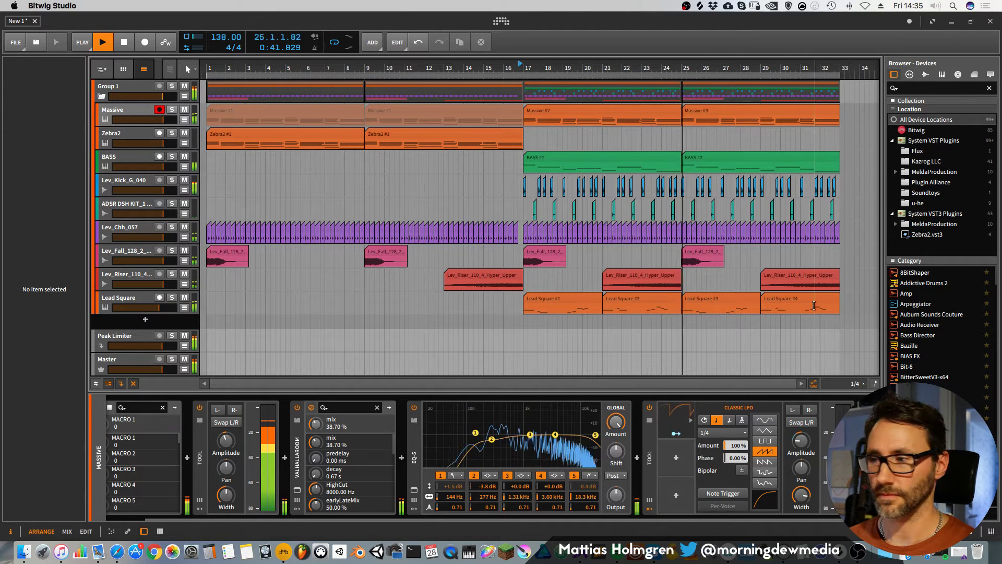
double_click(699, 300)
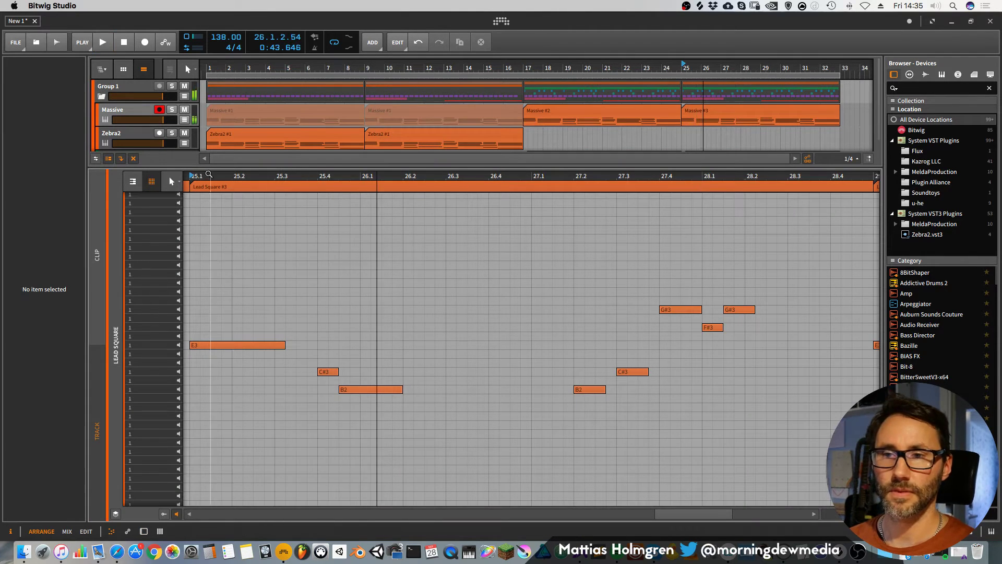
key("space")
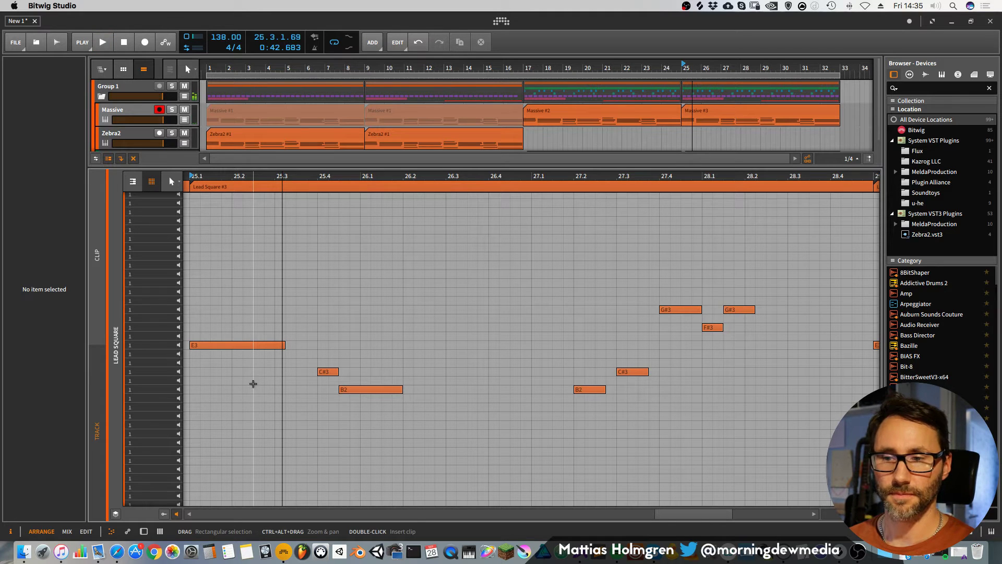
key("space")
key("space")
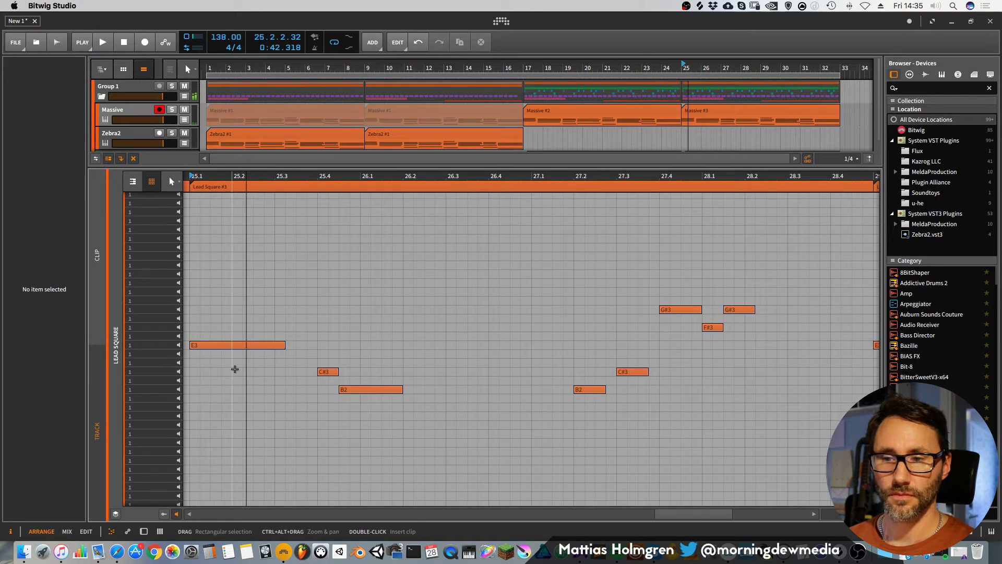
key("space")
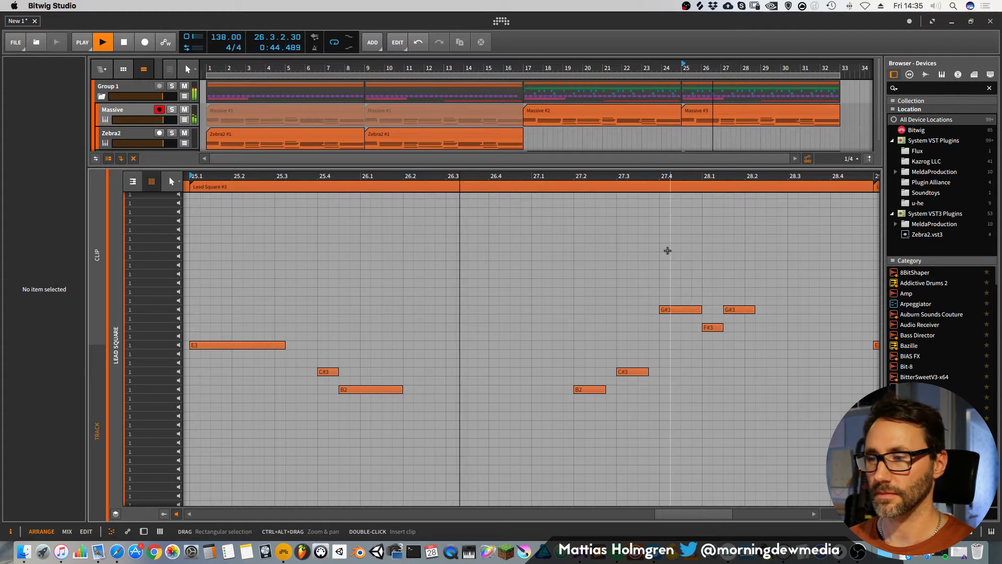
Add an E3 note at 28.2.1 in Lead Square #3 and shorten the preceding G#3 note to 0.0.2.00.
key("alt+2")
key("alt+1")
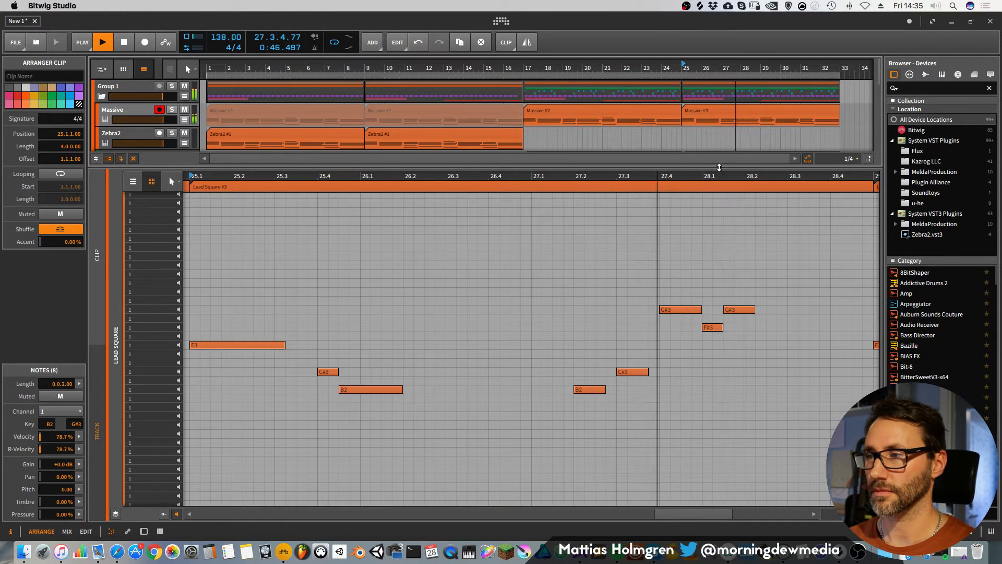
left_click_drag(672, 176, 648, 166)
key("space")
left_click(654, 310)
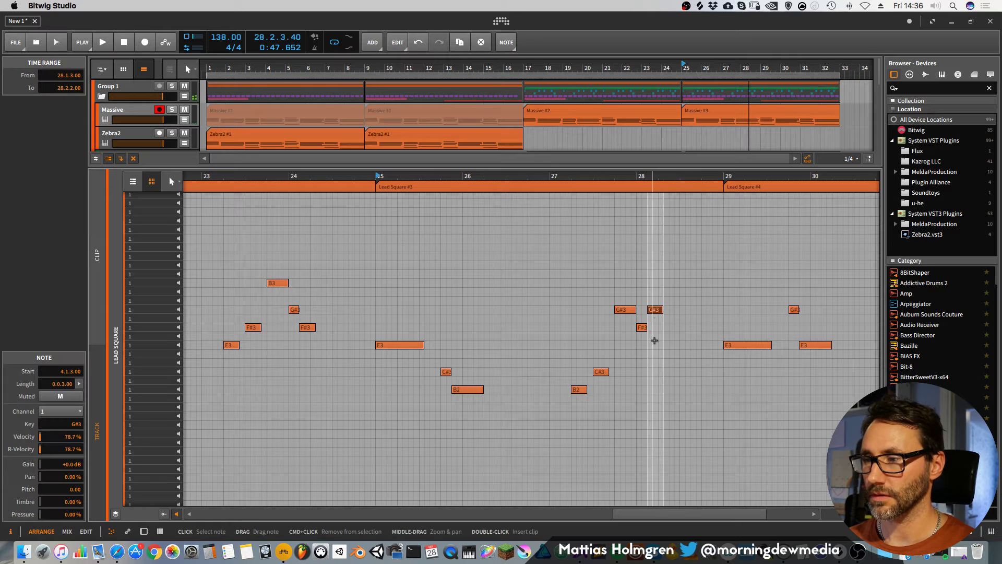
double_click(662, 353)
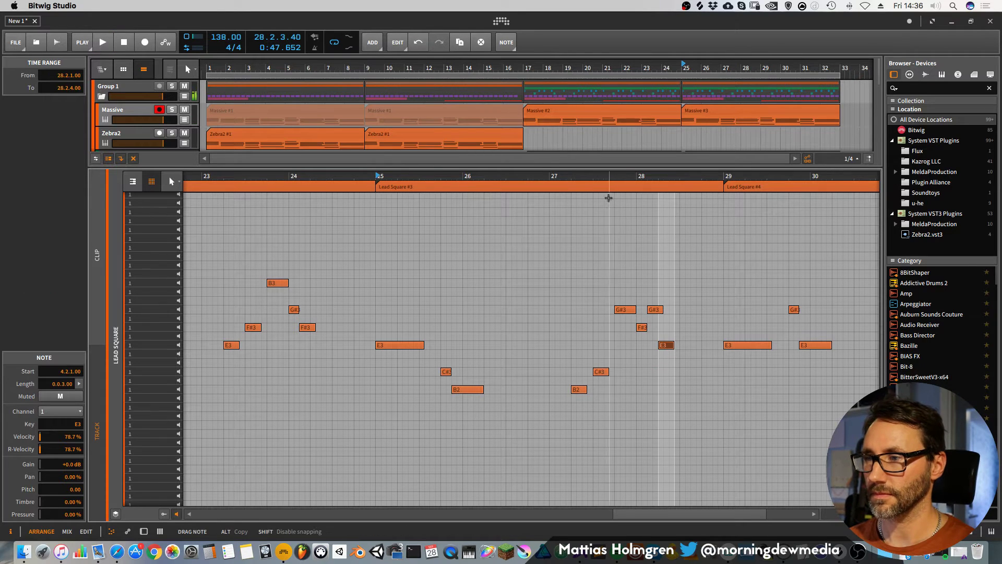
left_click(566, 175)
key("space")
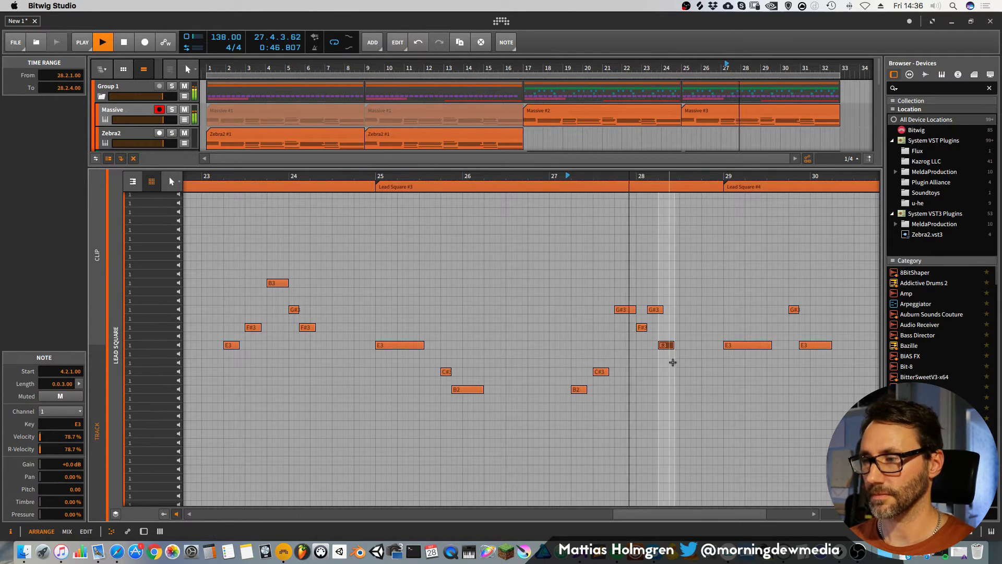
left_click_drag(661, 312, 656, 311)
Add a short E3 note of length 0.0.2.00 at 31.4.3 in Lead Square #4 and play the phrase from bar 31.
left_click_drag(707, 177, 454, 169)
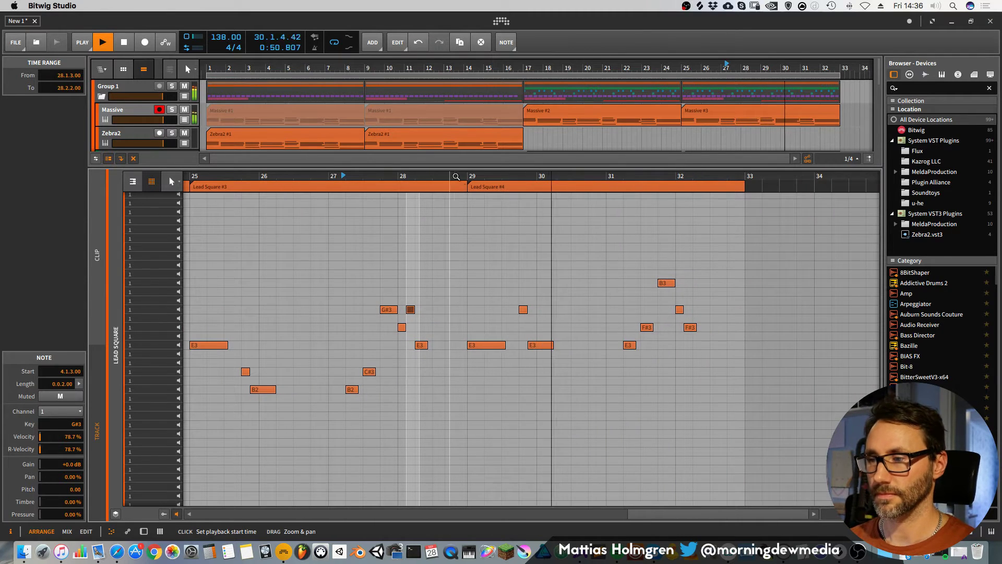
left_click_drag(622, 176, 509, 180)
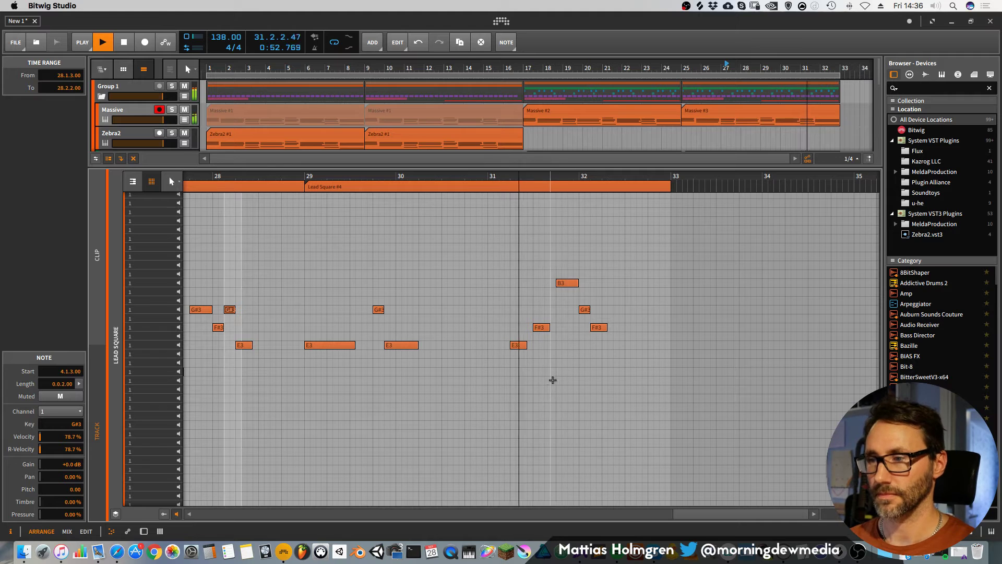
key("space")
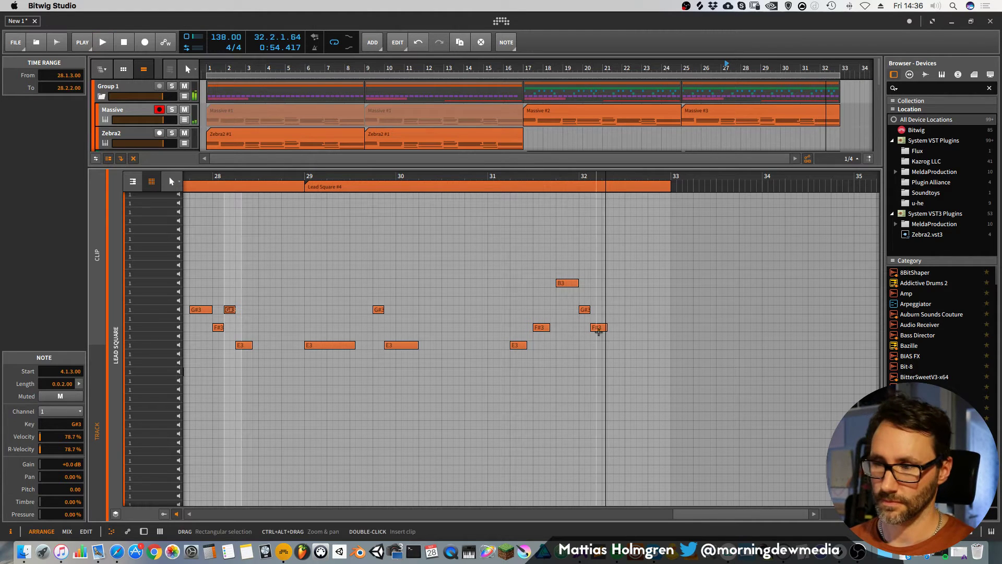
left_click(569, 347)
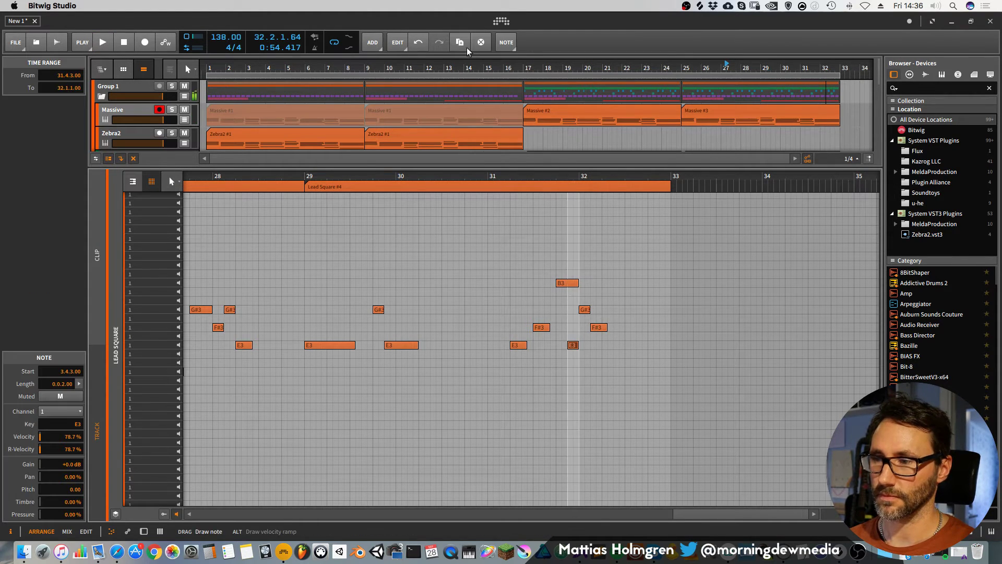
key("space")
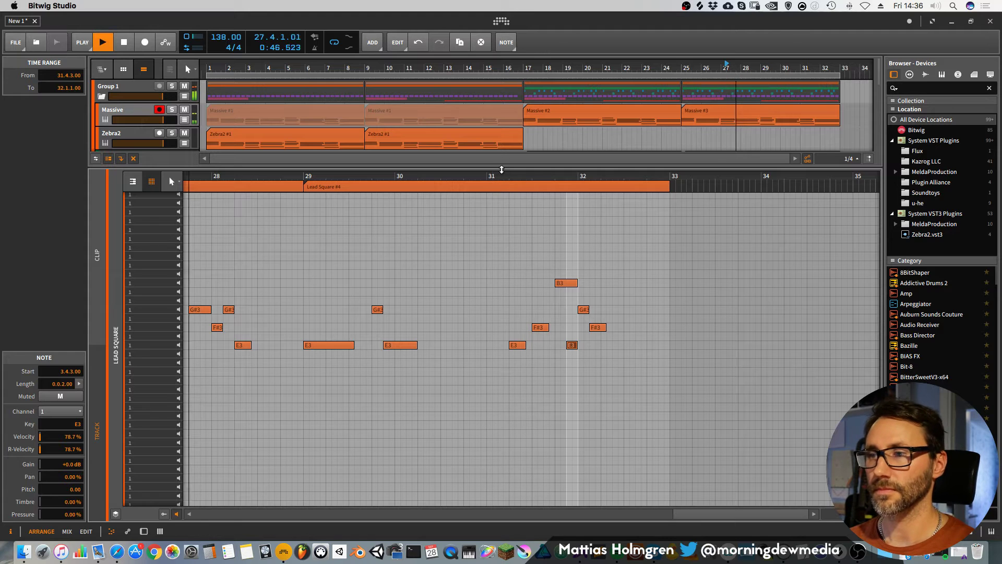
left_click(506, 174)
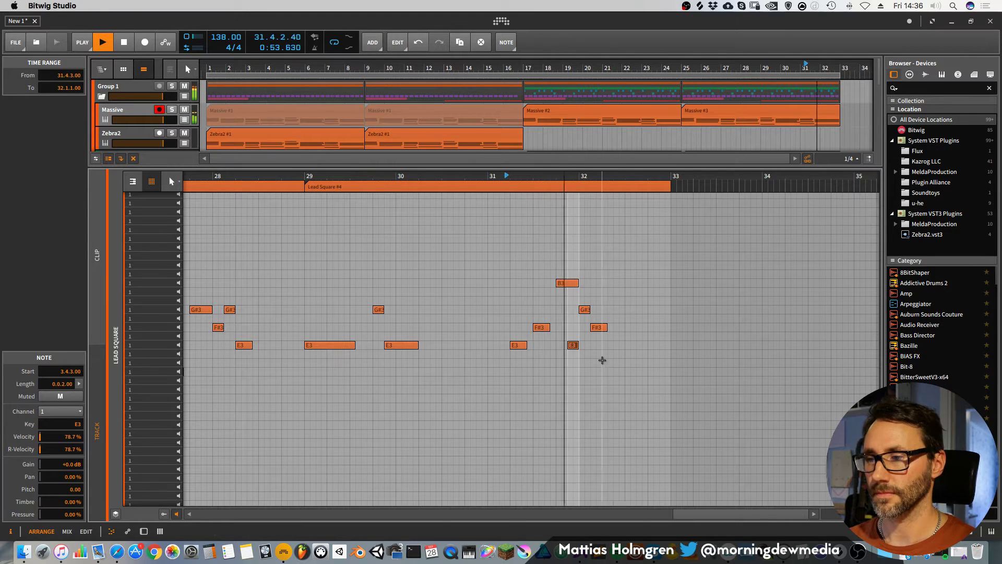
Shorten the B3 note at 31.4.1 to 0.0.2.00 and raise the E3 note following it to F#3.
left_click_drag(577, 284, 568, 285)
key("space")
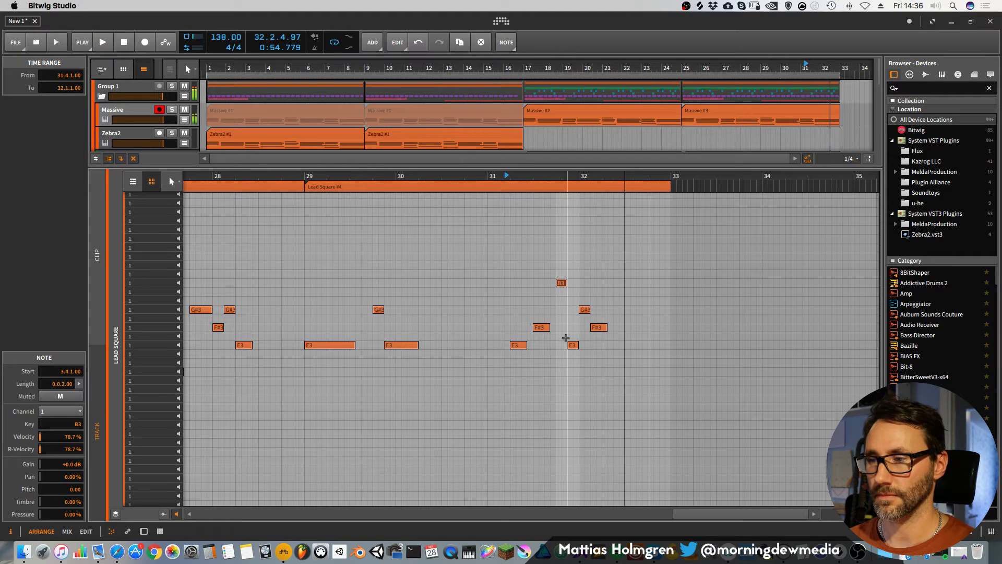
left_click_drag(572, 345, 573, 328)
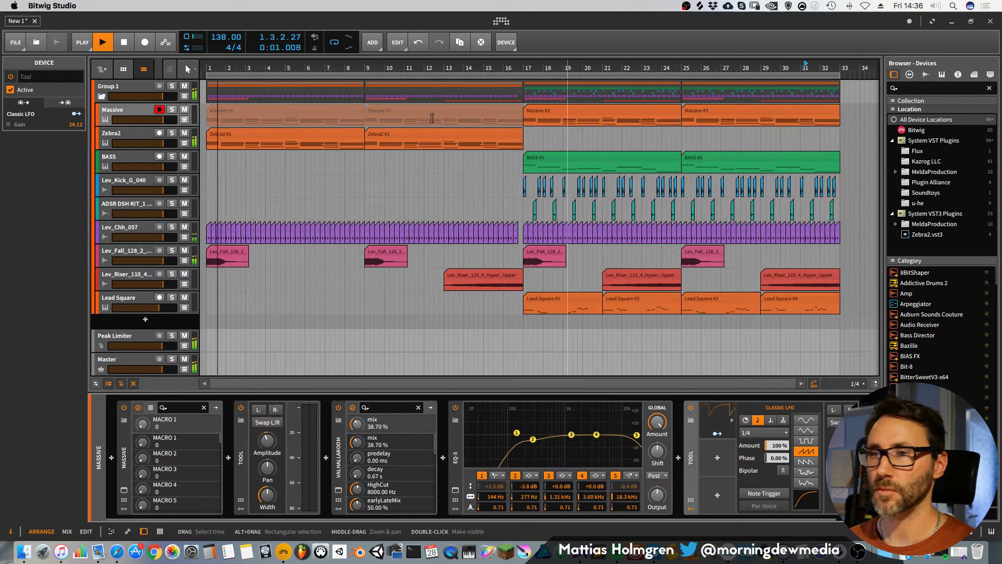
key("super+s")
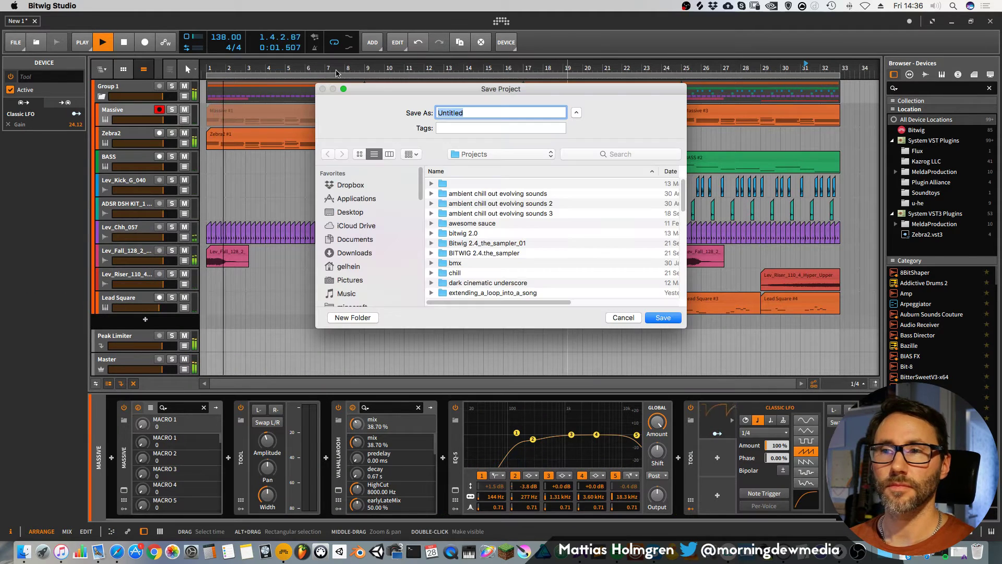
left_click(612, 316)
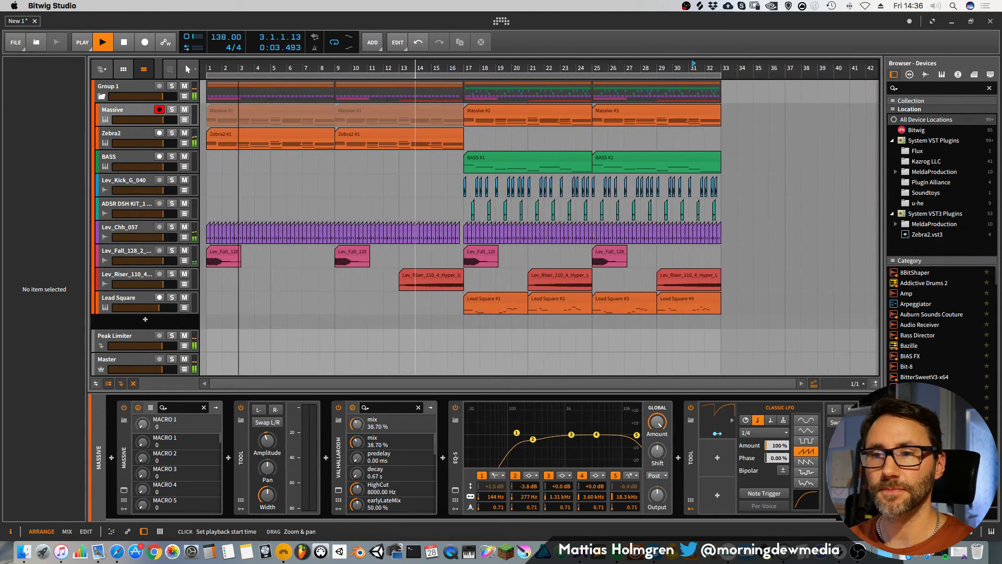
left_click_drag(517, 68, 624, 73)
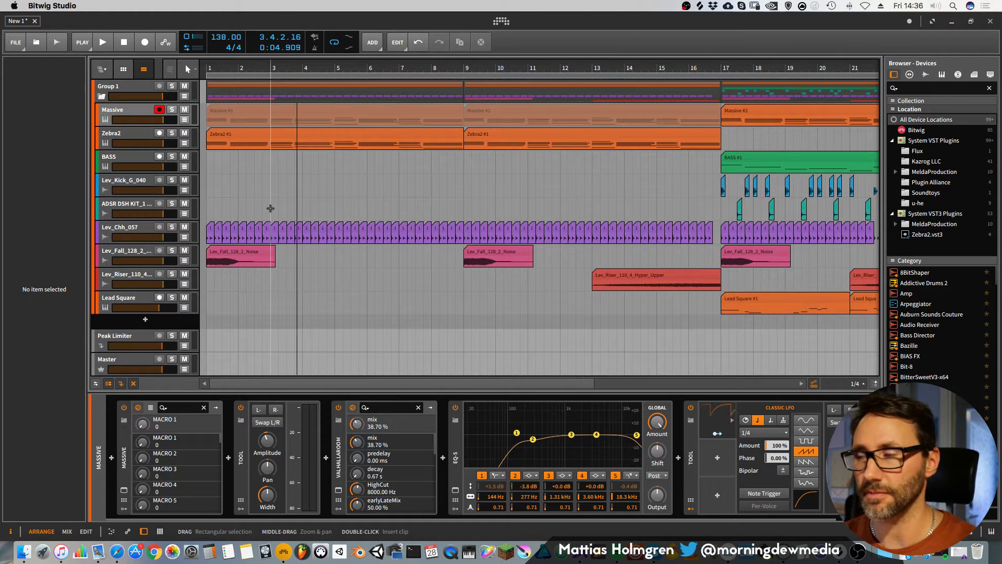
scroll(661, 76, "down", 5)
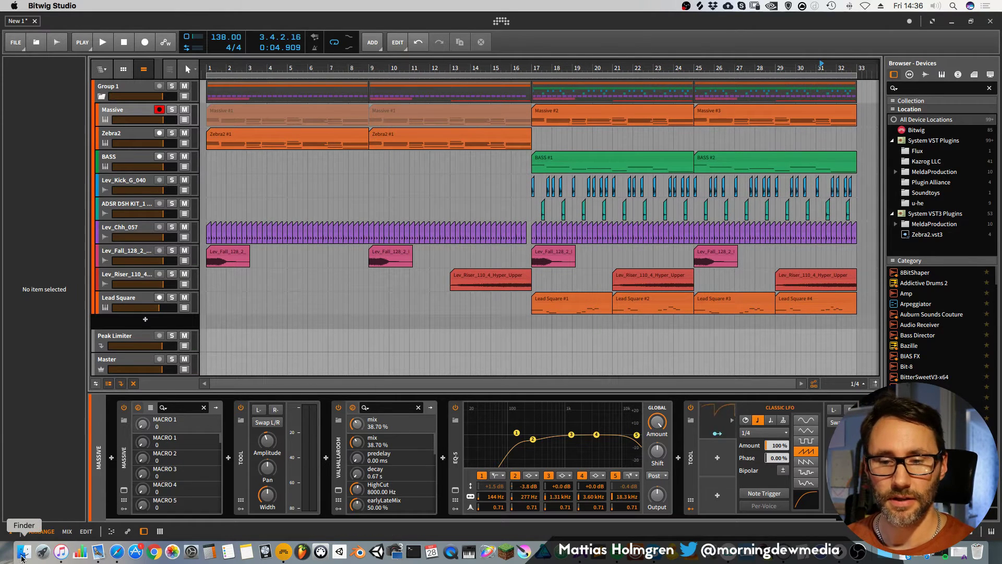
Switch to Finder, audition snaps in the Cymatics Drums - One Shots folder, and place Cymatics - 100k Snap 1.wav on a new track at 1.3.1.
left_click(22, 553)
scroll(706, 191, "up", 5)
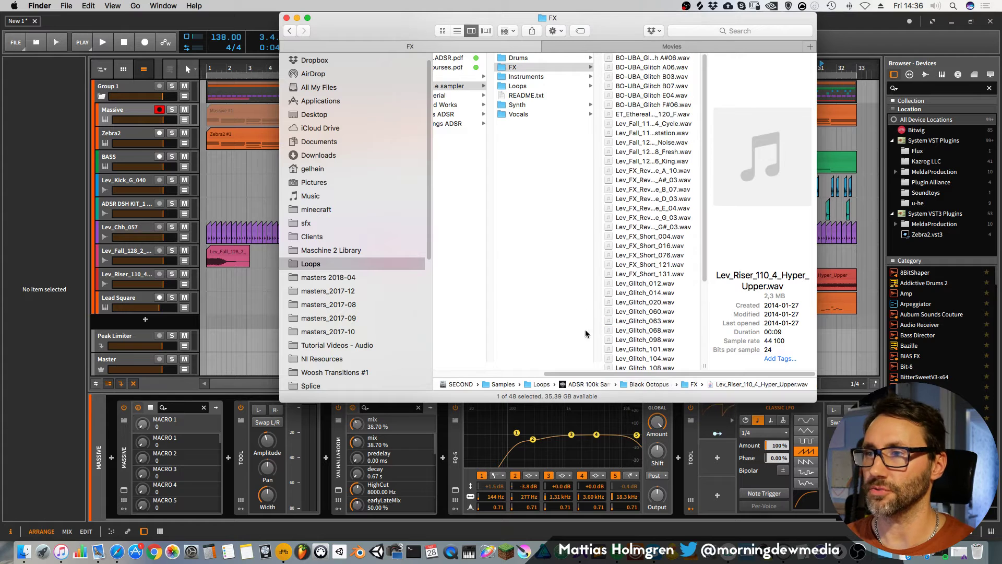
left_click(541, 57)
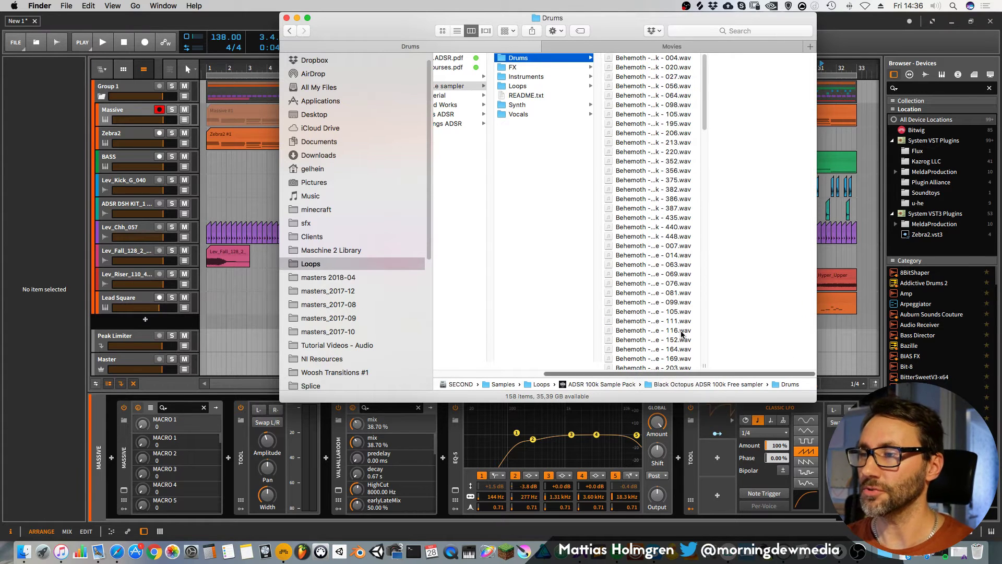
left_click_drag(703, 107, 706, 192)
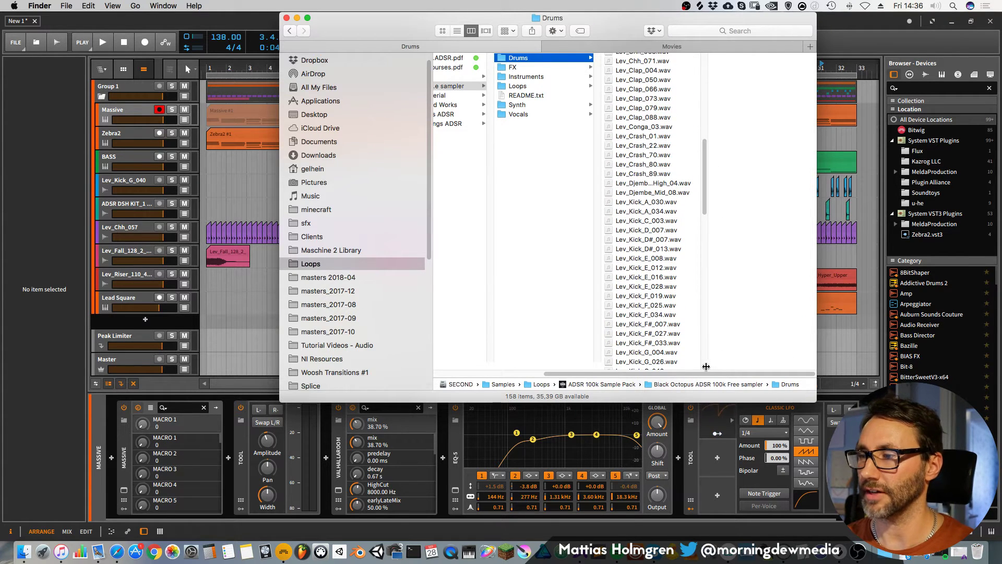
left_click_drag(706, 366, 602, 351)
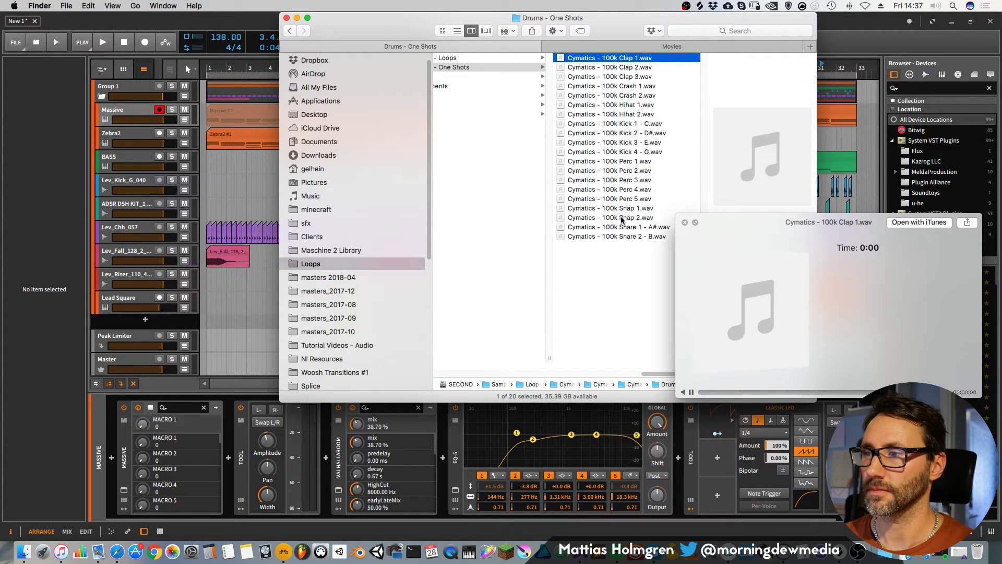
left_click(627, 208)
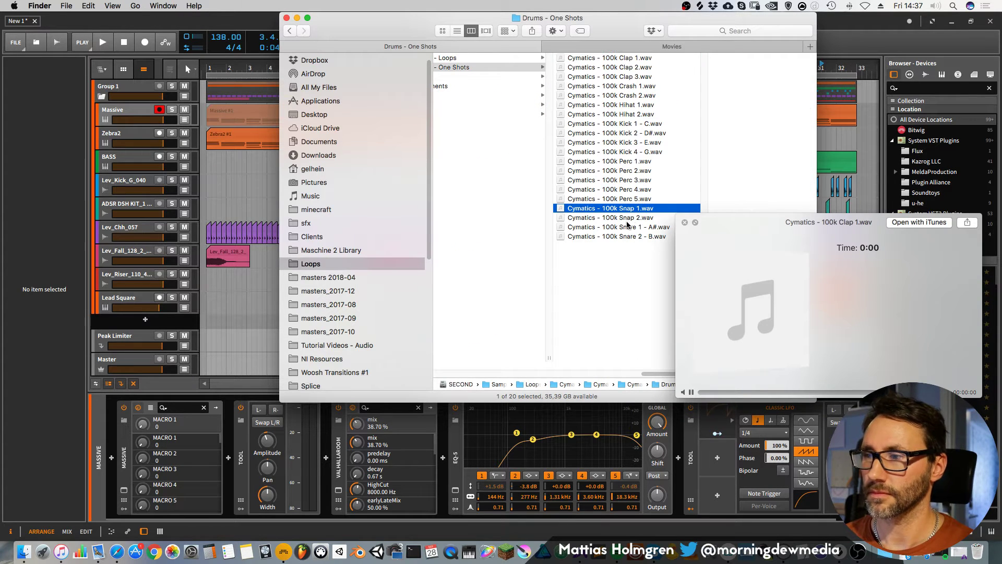
left_click(627, 217)
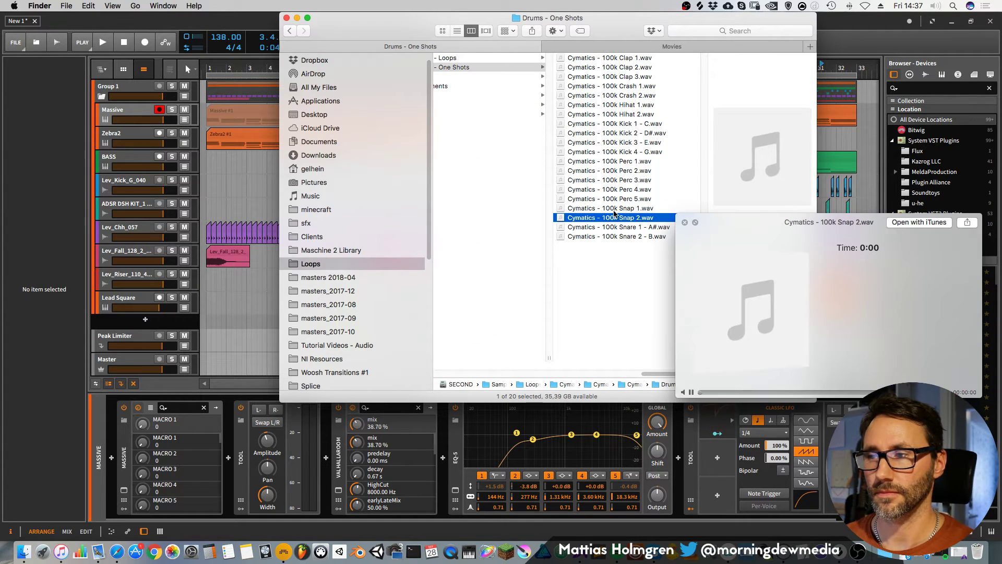
left_click(629, 211)
left_click_drag(592, 210, 220, 326)
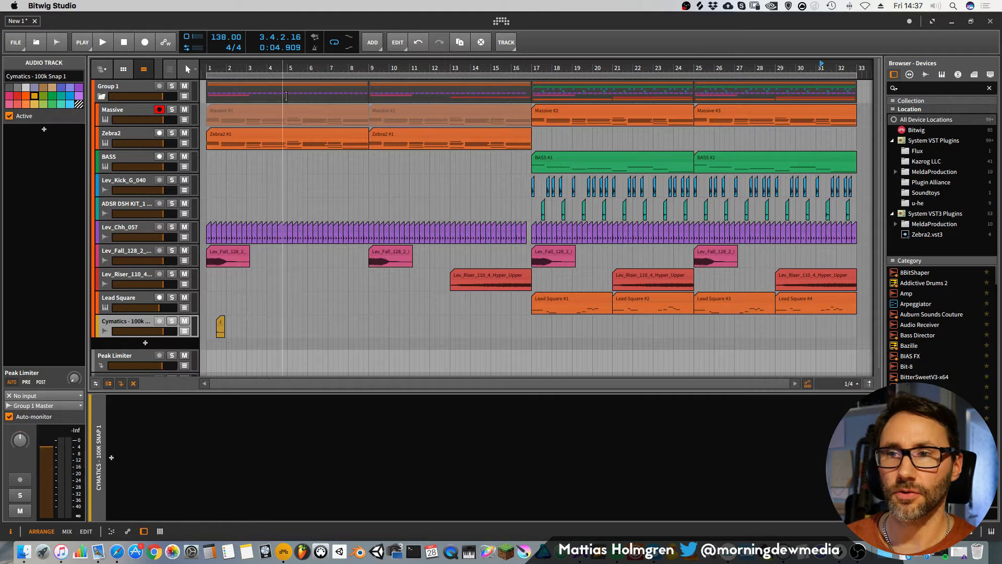
Duplicate the Snap 1 clip to 2.3.1 while playing from bar 1, and consolidate the two clips into one.
left_click_drag(307, 68, 570, 53)
key("space")
key("space")
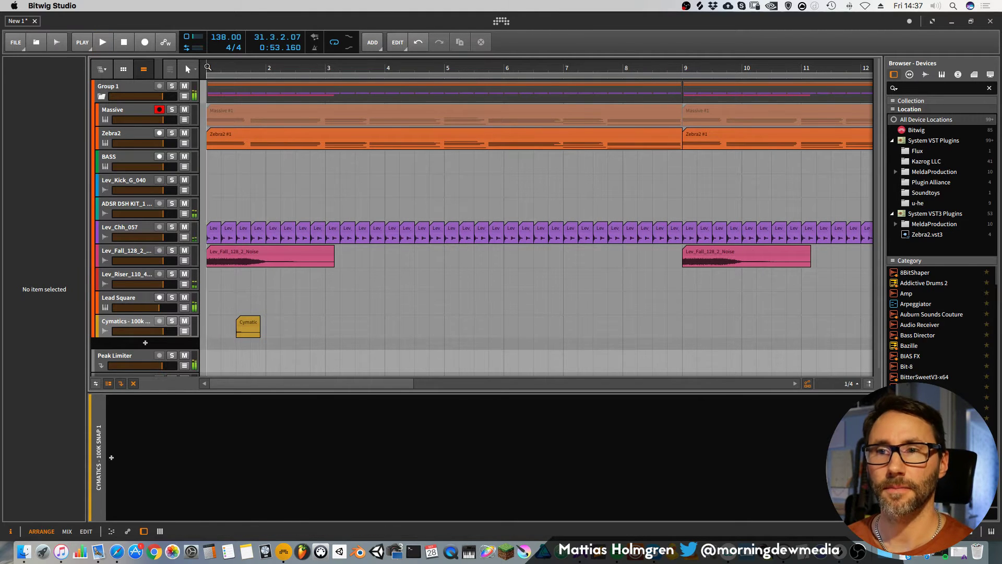
key("space")
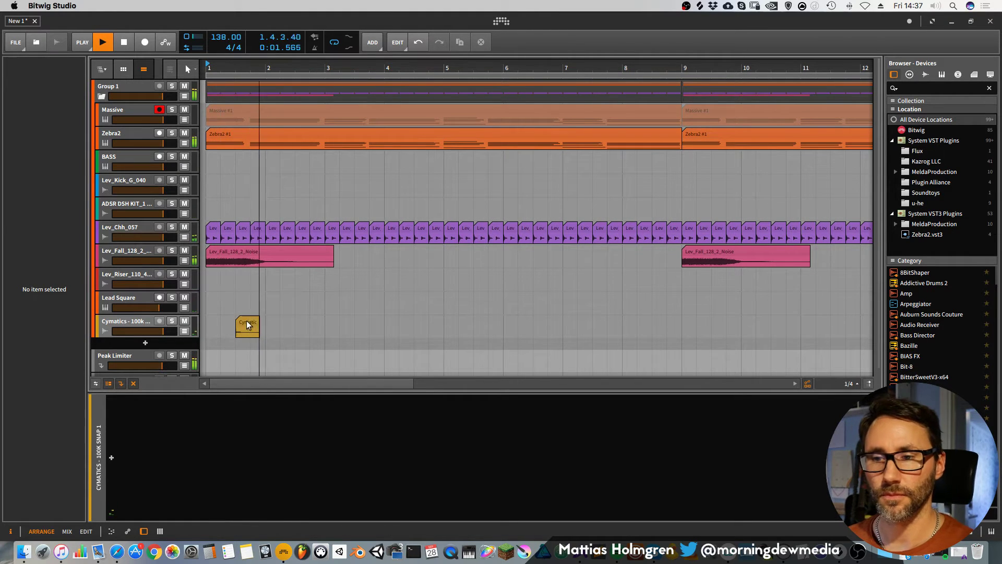
left_click_drag(246, 321, 304, 326)
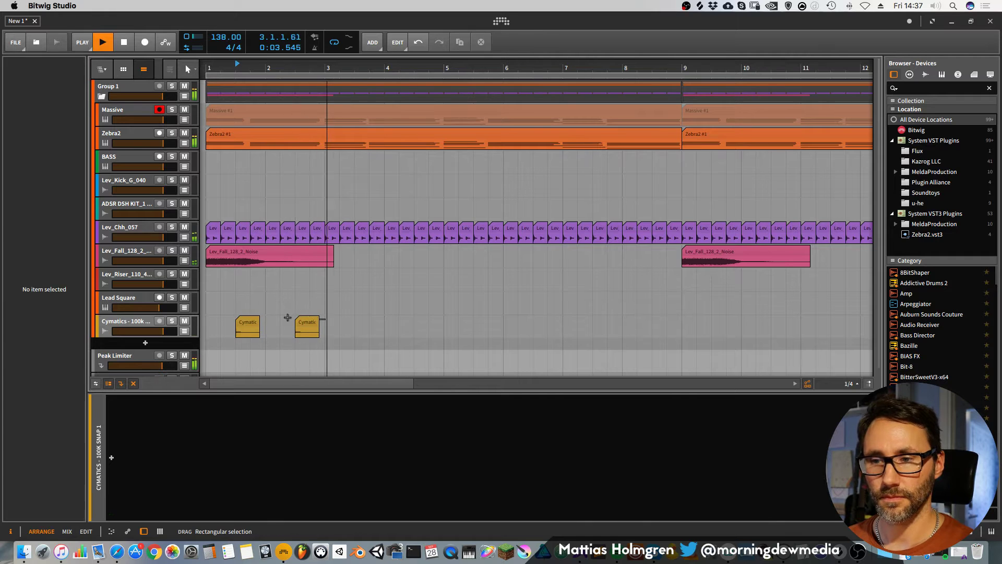
key("space")
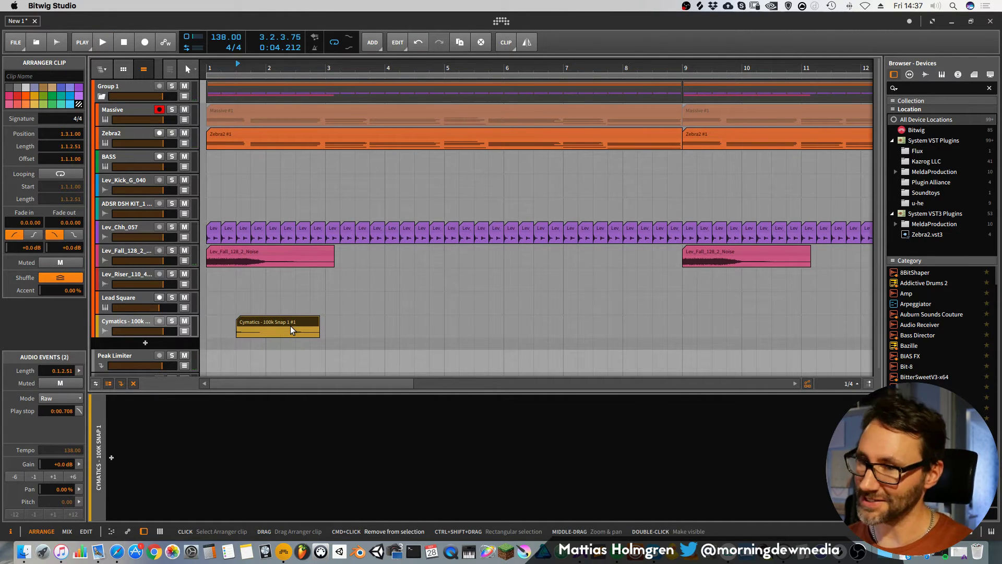
Duplicate the consolidated snap clip to 3.3.1 and consolidate both copies into a single clip.
left_click(342, 323)
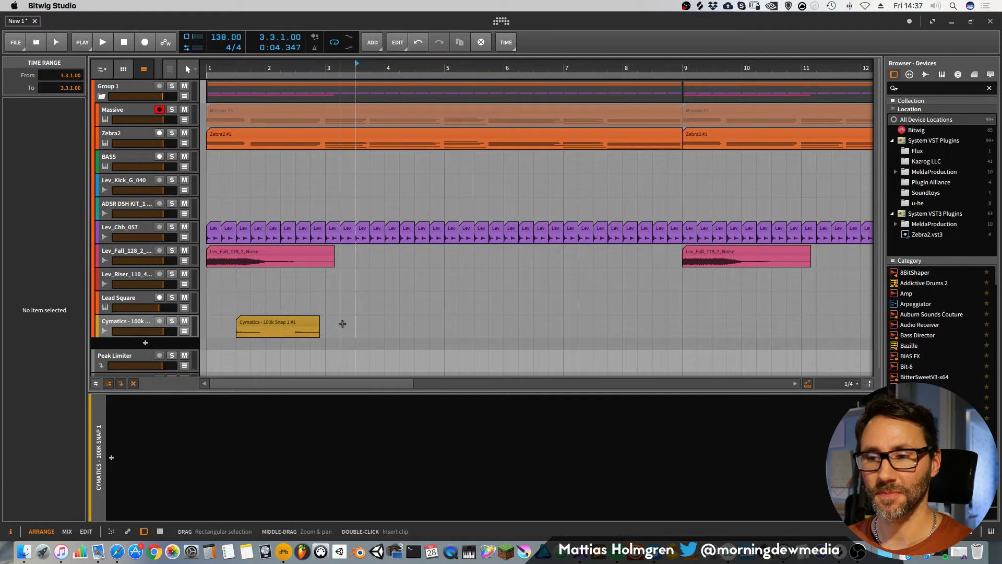
left_click_drag(305, 323, 424, 327)
left_click(299, 321)
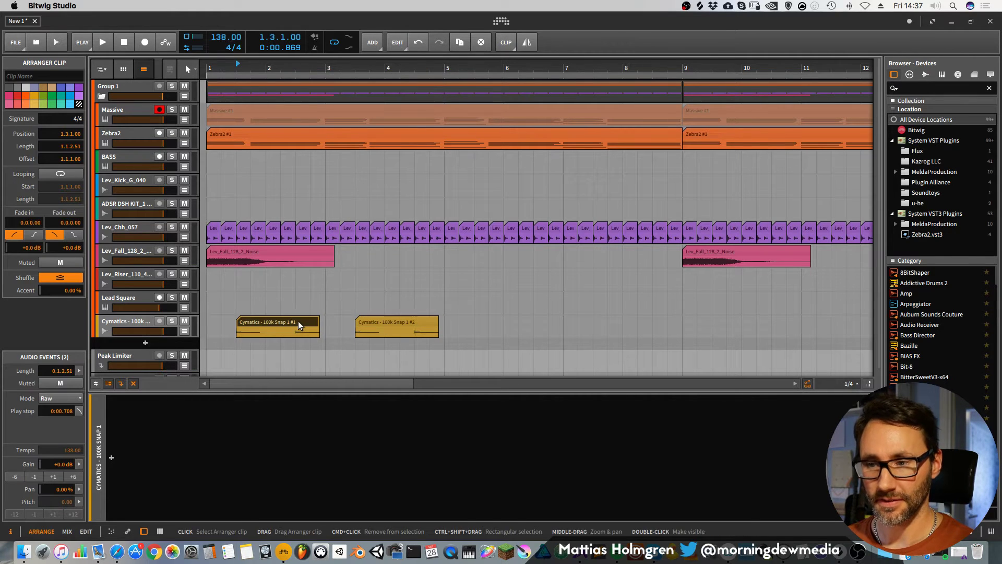
left_click(384, 322, "shift")
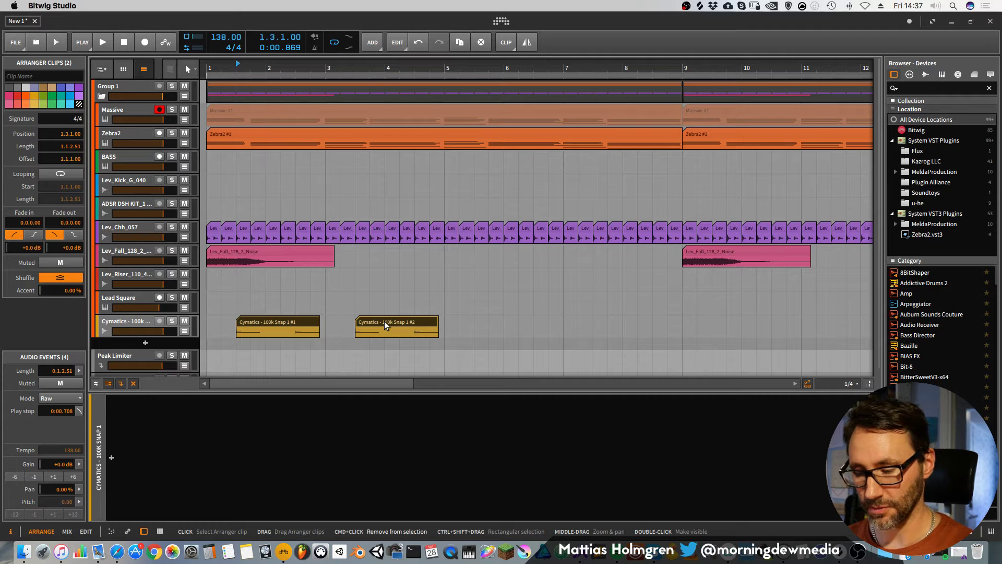
key("super+j")
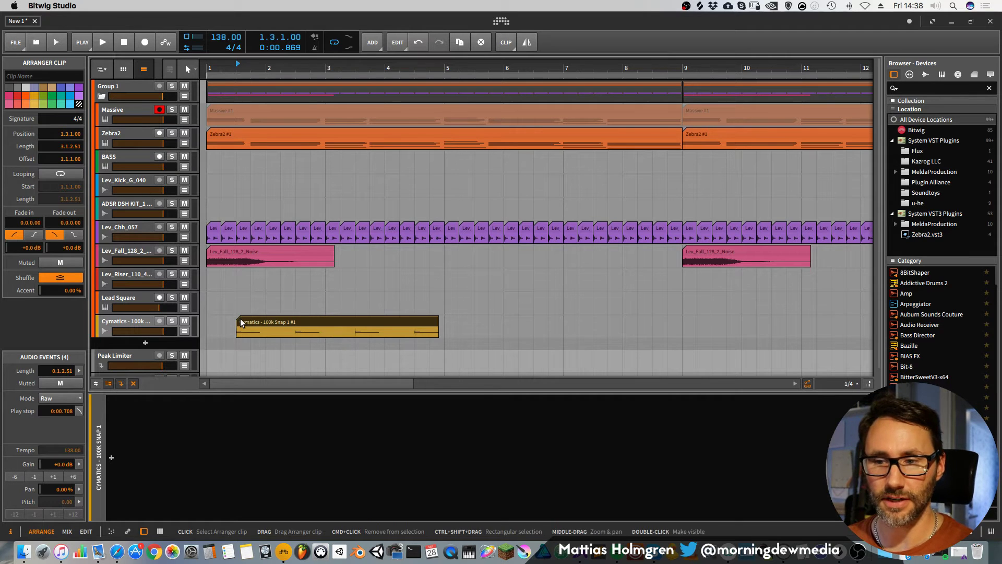
Extend the snap clip to cover bars 1 to 4 exactly, and duplicate it repeatedly to fill the intro up to bar 17.
left_click_drag(238, 319, 208, 319)
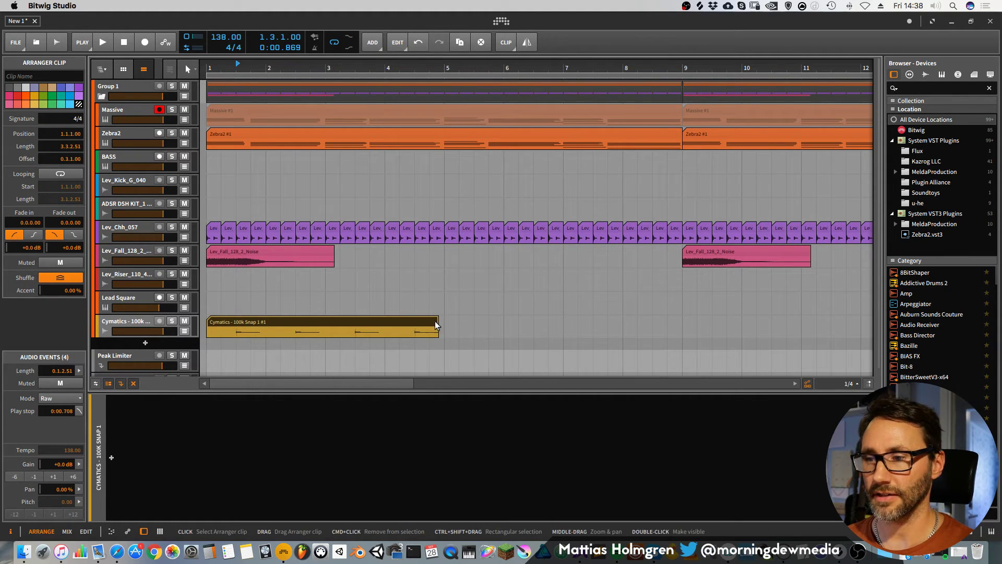
left_click_drag(439, 329, 446, 330)
left_click_drag(474, 74, 504, 151)
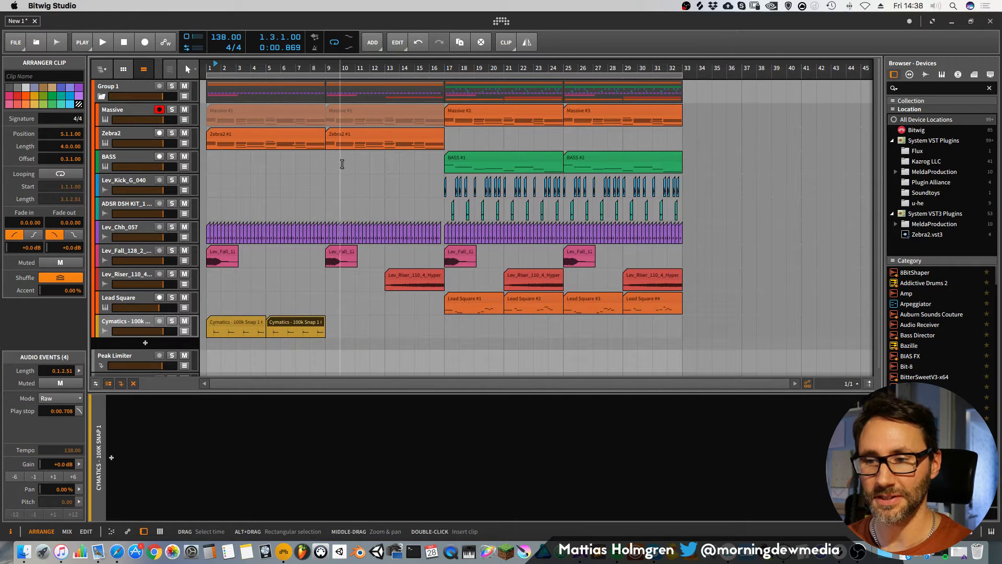
key("ctrl+d")
key("ctrl+d")
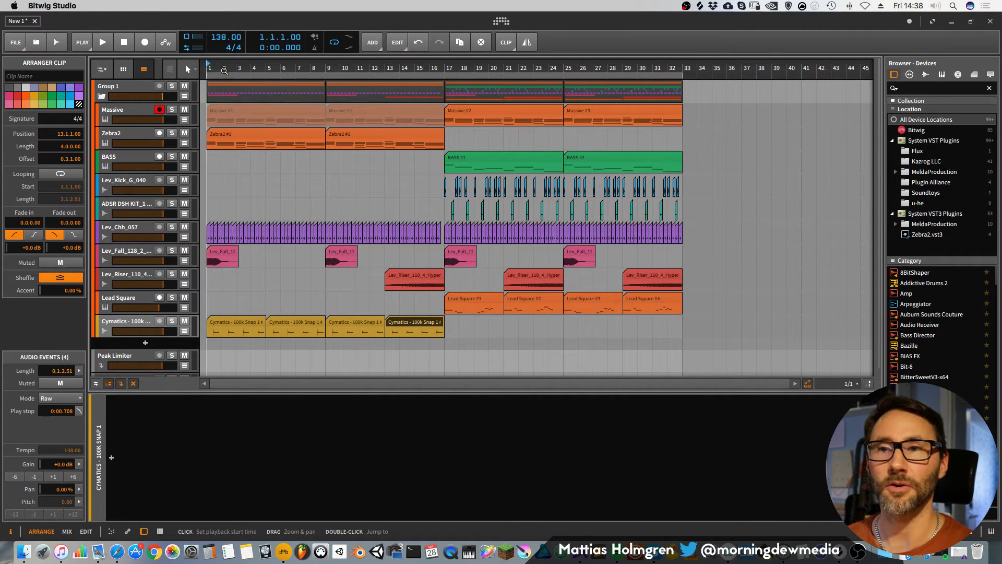
Play the intro from bar 1 and set the gain of band 2 in the Zebra2 track's EQ-5 to -5.0 dB.
left_click_drag(224, 70, 401, 88)
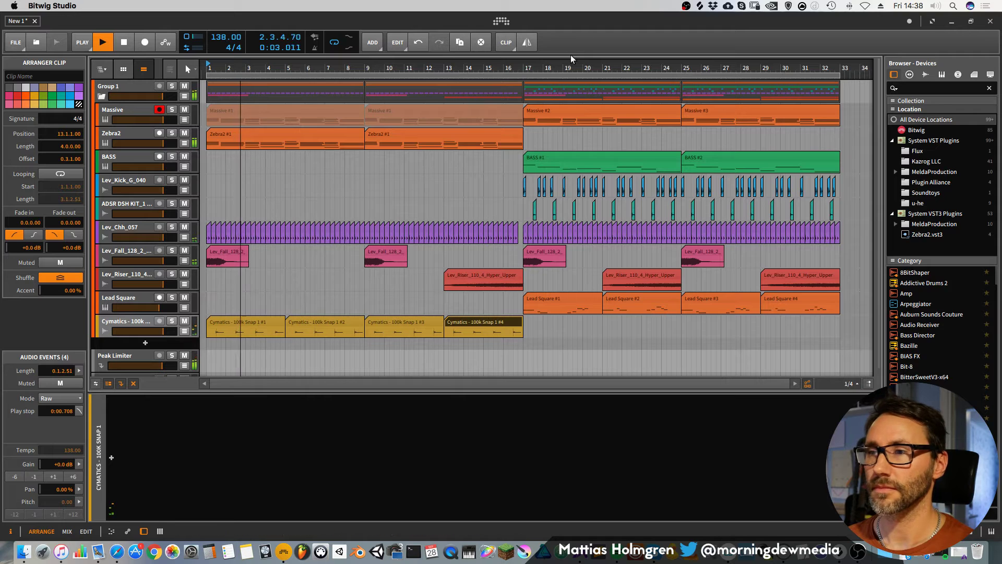
left_click(140, 133)
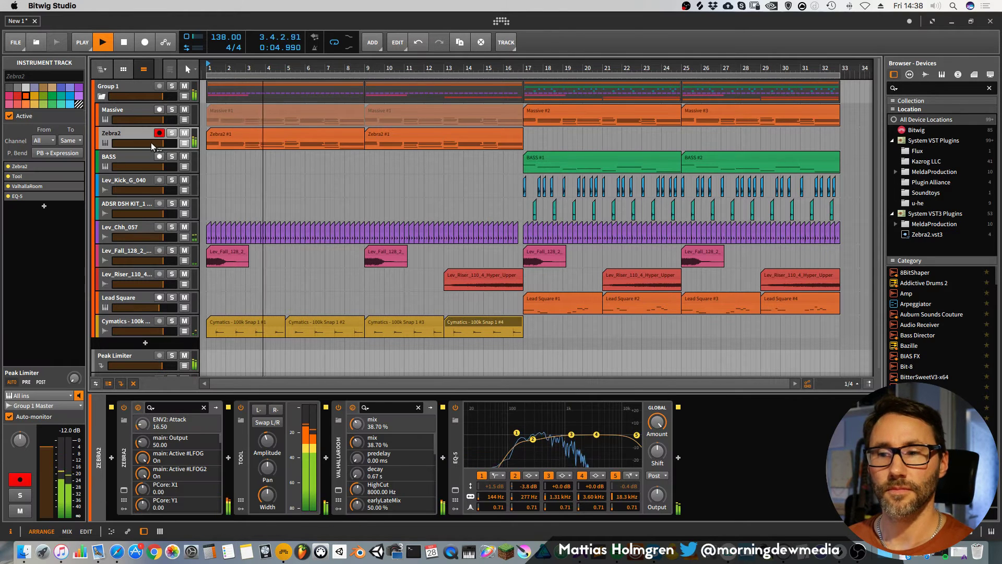
left_click_drag(531, 440, 531, 443)
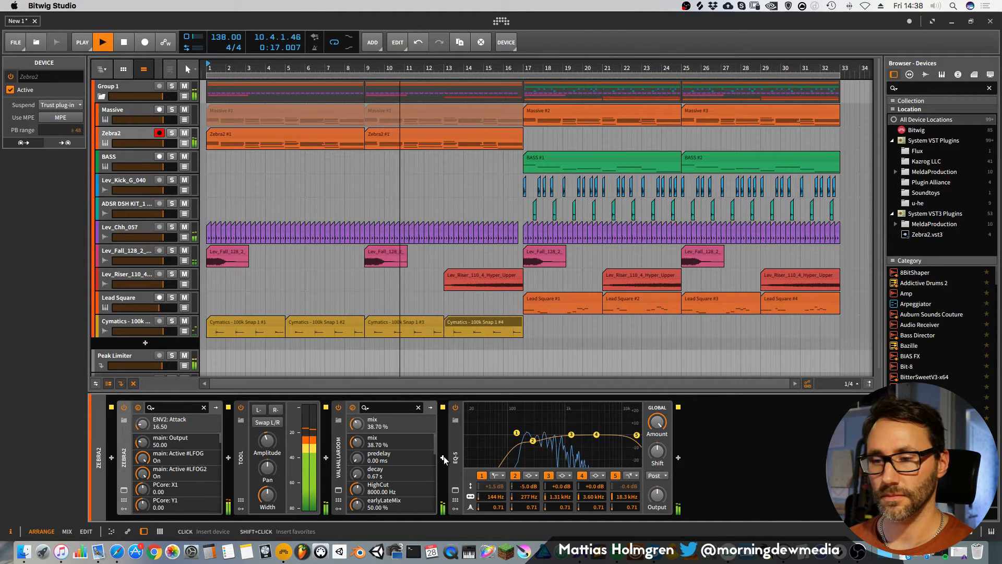
key("space")
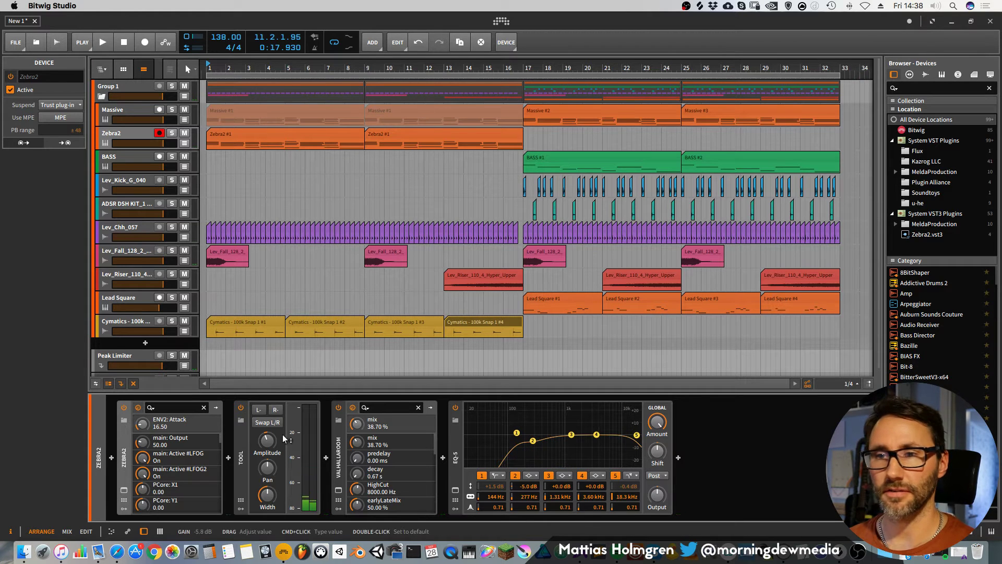
Insert Bitwig's Filter device between ValhallaRoom and EQ-5 on the Zebra2 track.
key("space")
key("space")
left_click(443, 458)
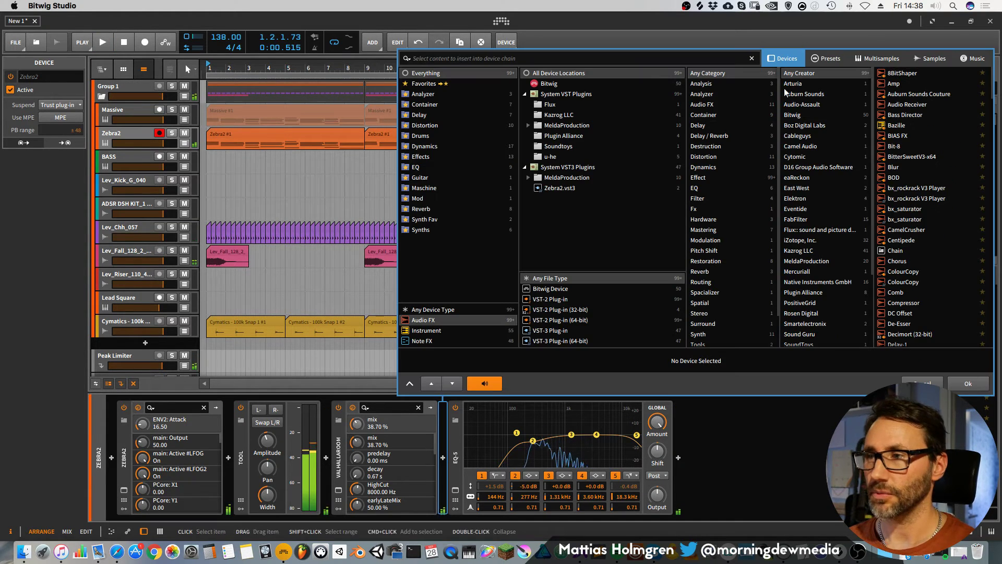
left_click(575, 86)
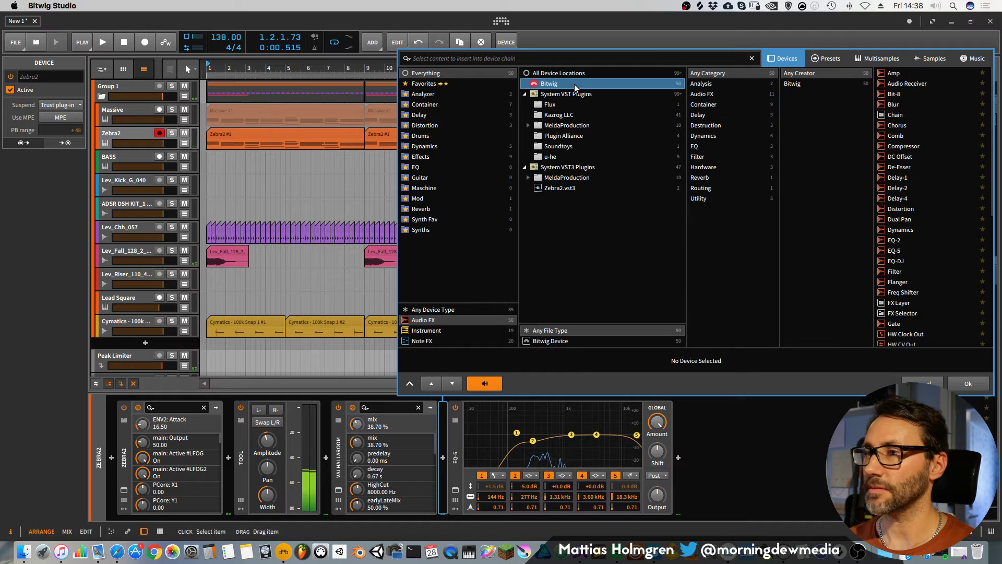
double_click(896, 272)
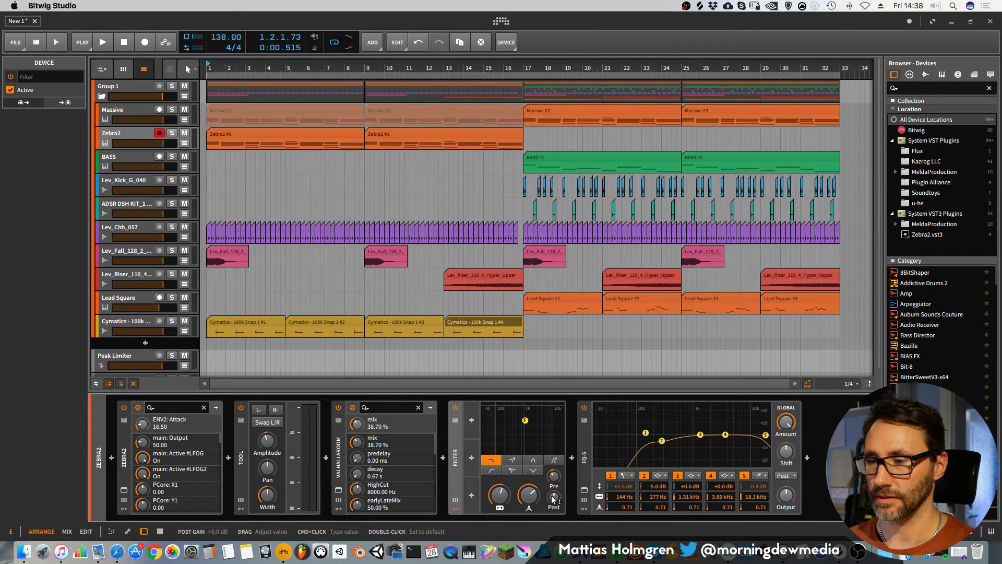
Set the Filter's resonance to 0.00 % and its cutoff to 1.85 kHz, checking the sound during playback.
left_click_drag(524, 507, 525, 496)
key("space")
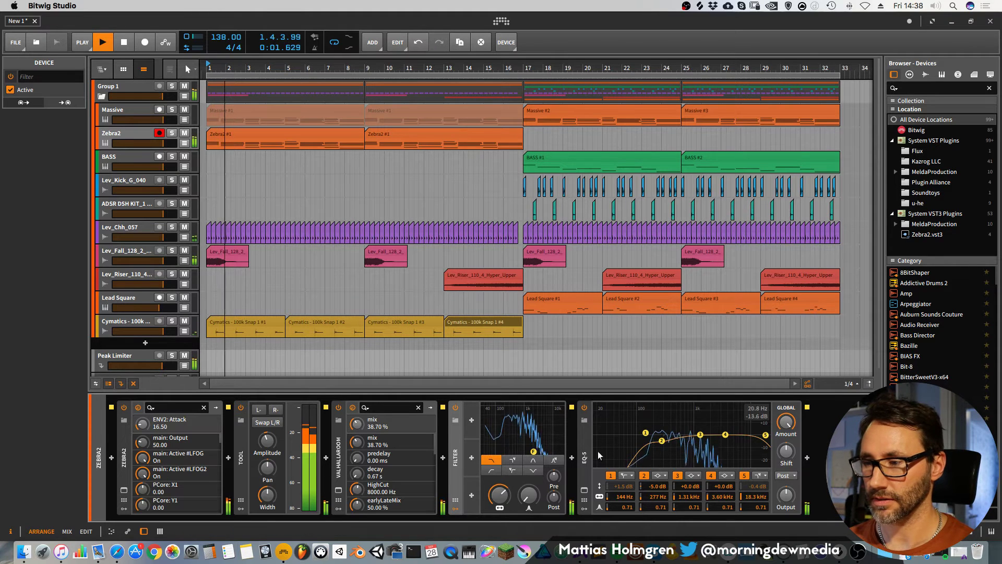
key("space")
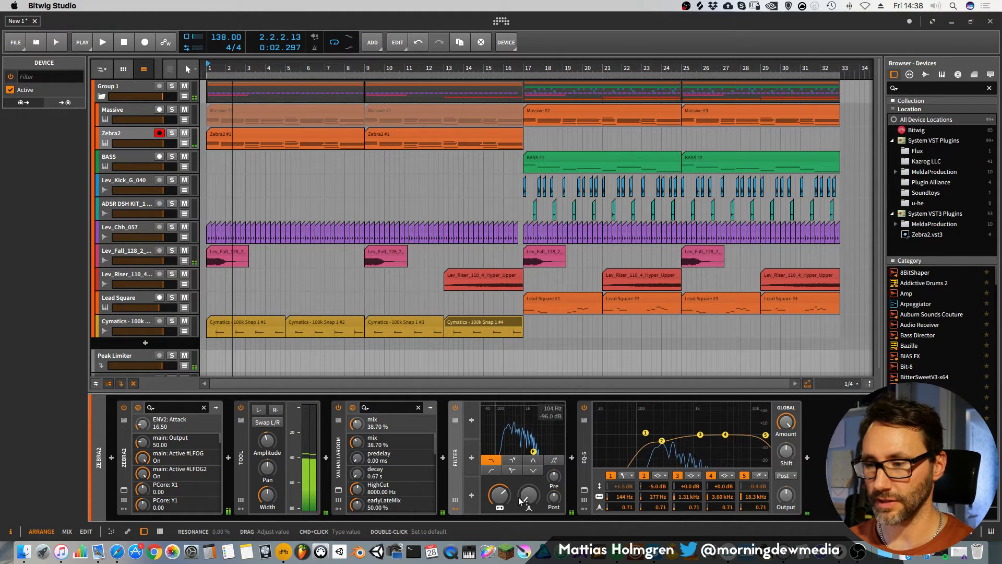
left_click_drag(525, 496, 525, 500)
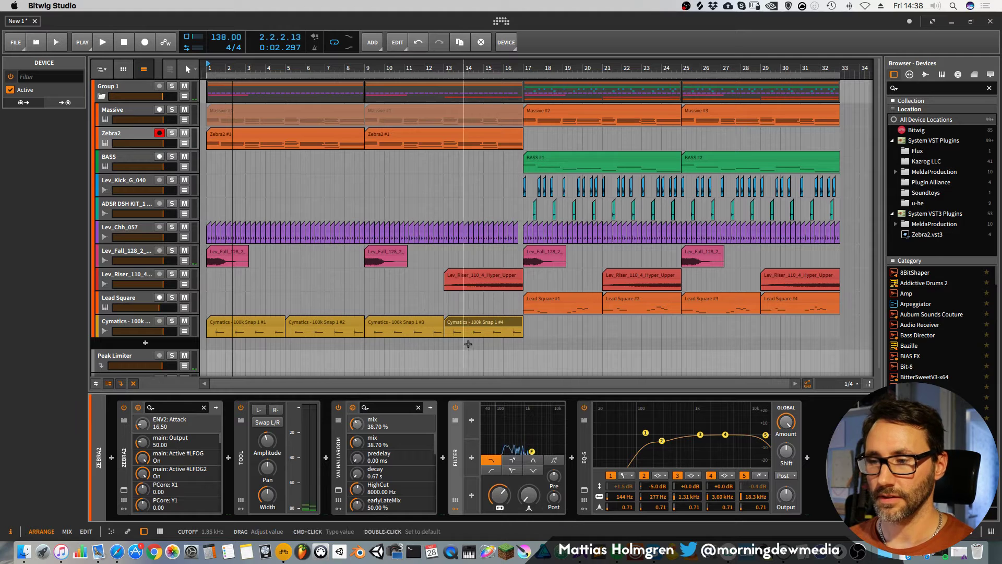
Add a Classic LFO modulator to the Filter with Bipolar off, and assign it to the cutoff with a modulation amount of 20.47.
left_click(469, 419)
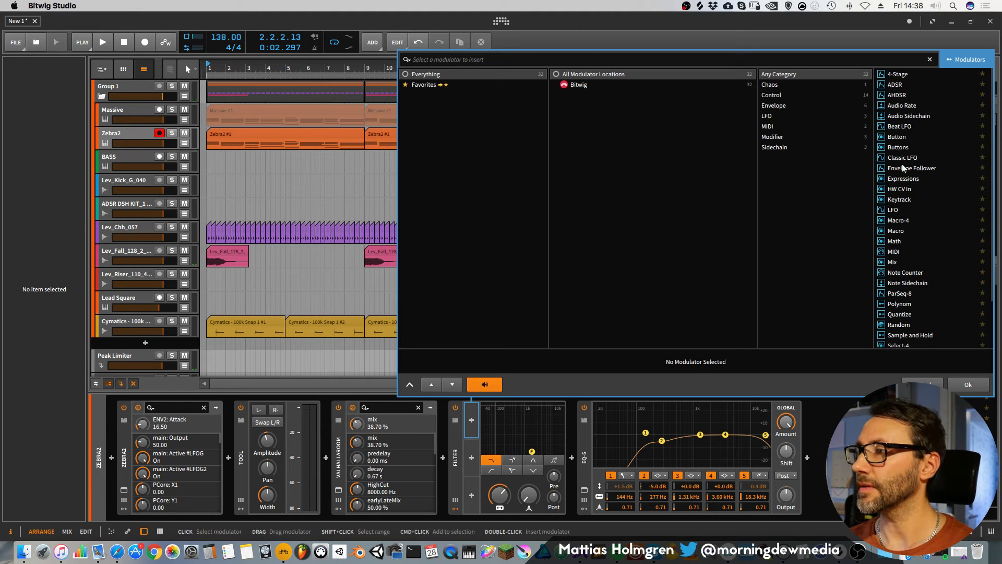
left_click(903, 158)
left_click(967, 387)
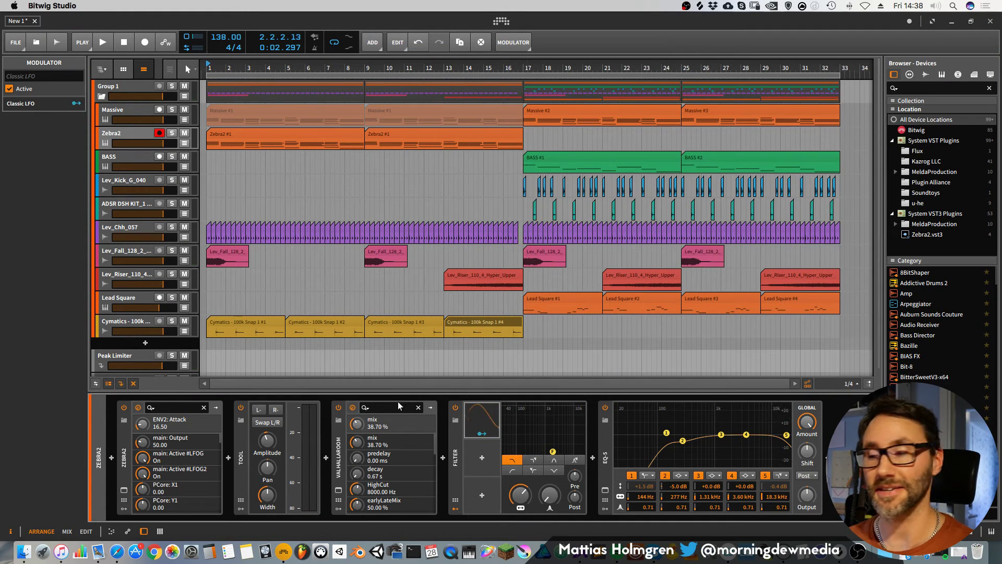
left_click(483, 416)
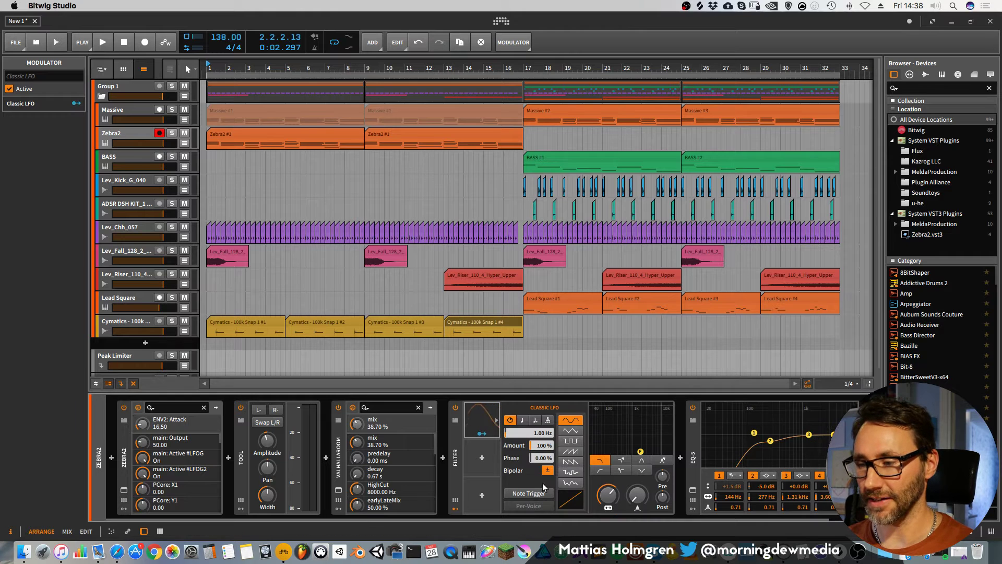
left_click_drag(604, 502, 603, 497)
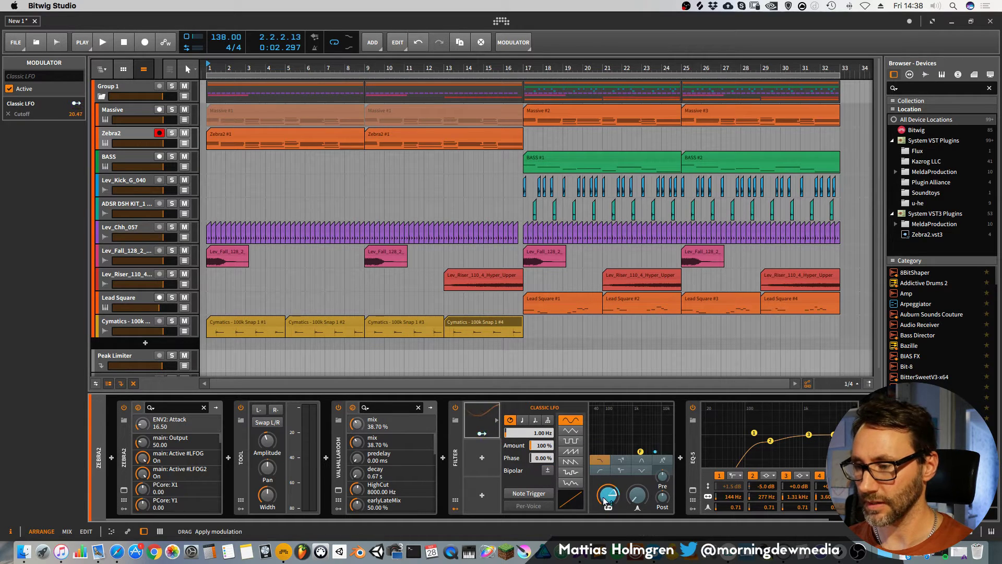
Set the Classic LFO to a tempo-synced 1/8 rate and reduce its amount to 62.0 % during playback.
left_click(538, 433)
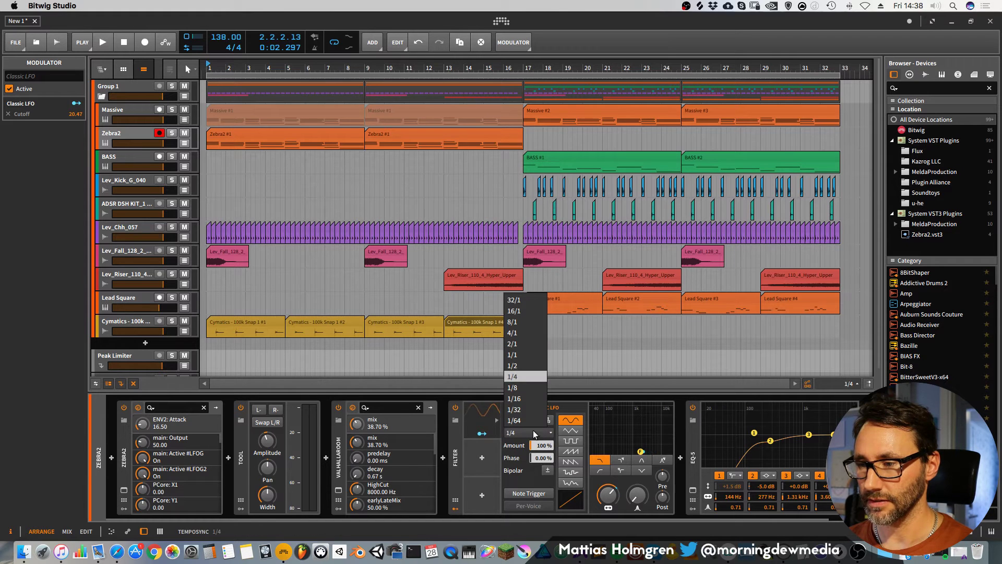
left_click(522, 384)
key("space")
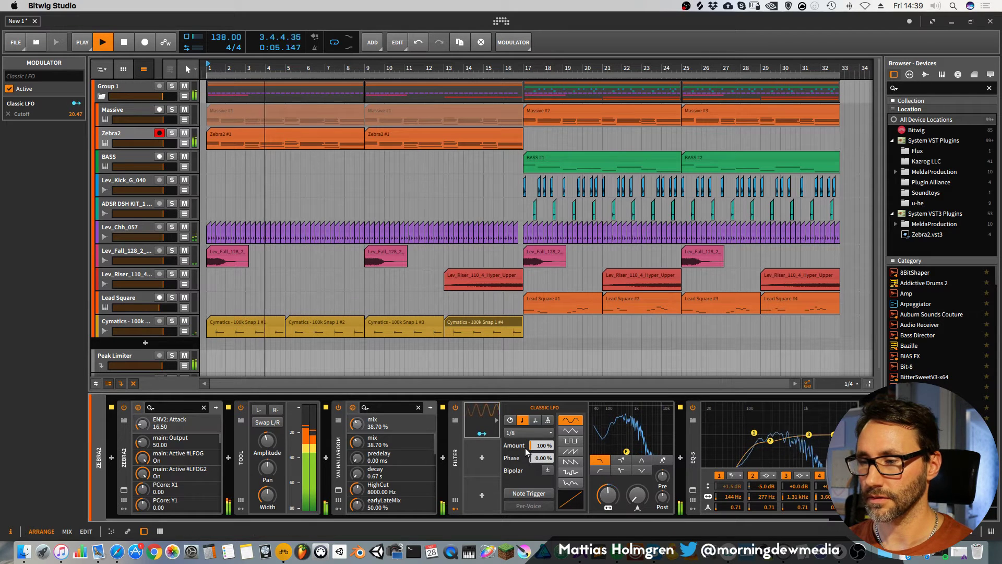
left_click_drag(541, 446, 542, 485)
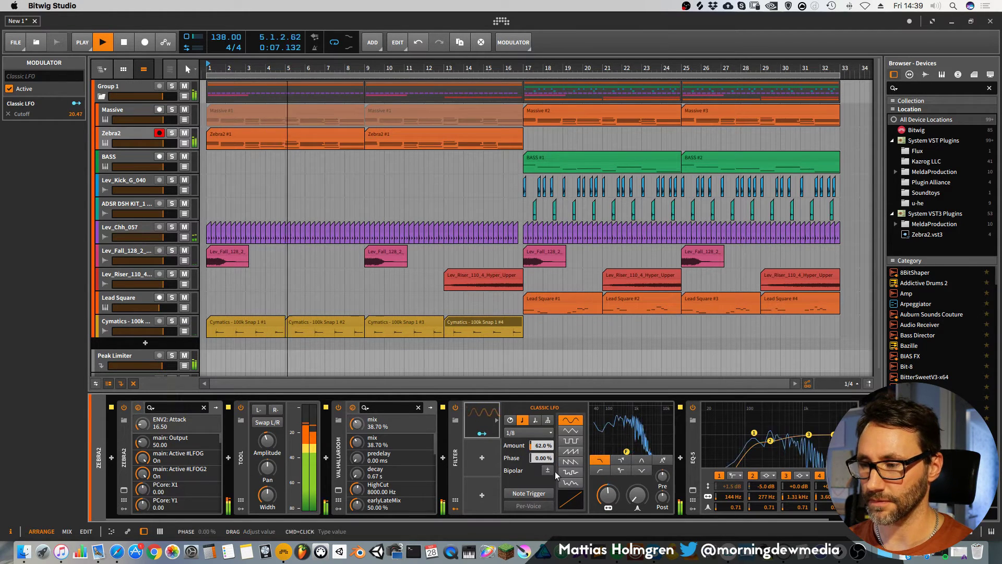
Reduce the Classic LFO's amount on the Zebra2 track's Filter to 47.0 % during playback.
left_click_drag(607, 496, 637, 522)
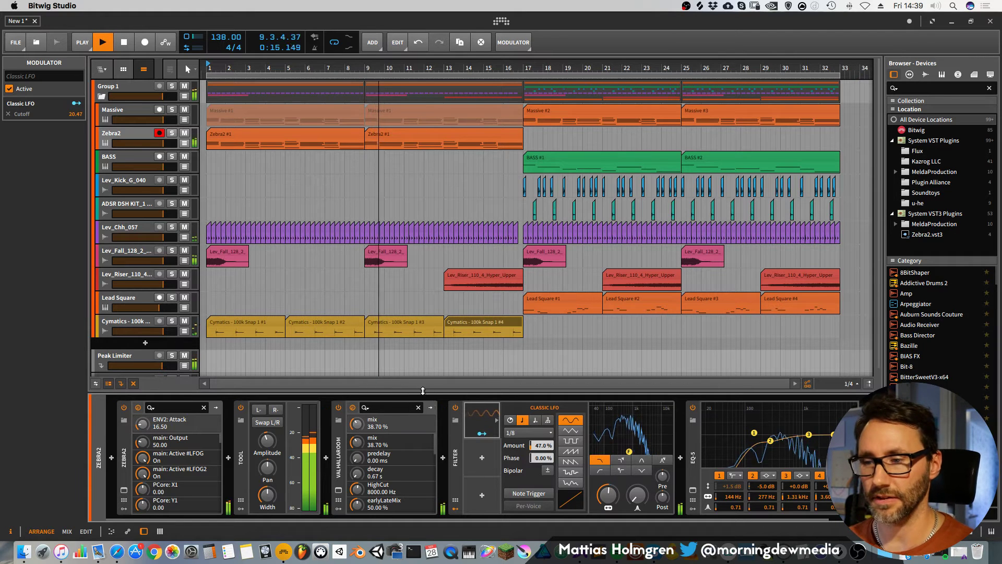
left_click_drag(423, 387, 423, 391)
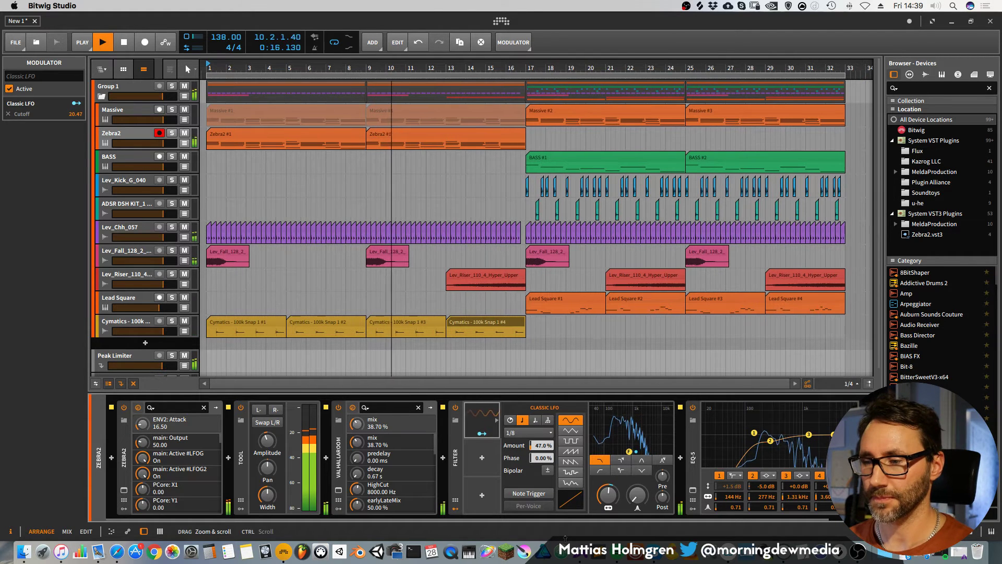
Insert Bitwig's Chorus device between ValhallaRoom and the Filter on the Zebra2 track.
left_click(443, 458)
scroll(907, 240, "down", 5)
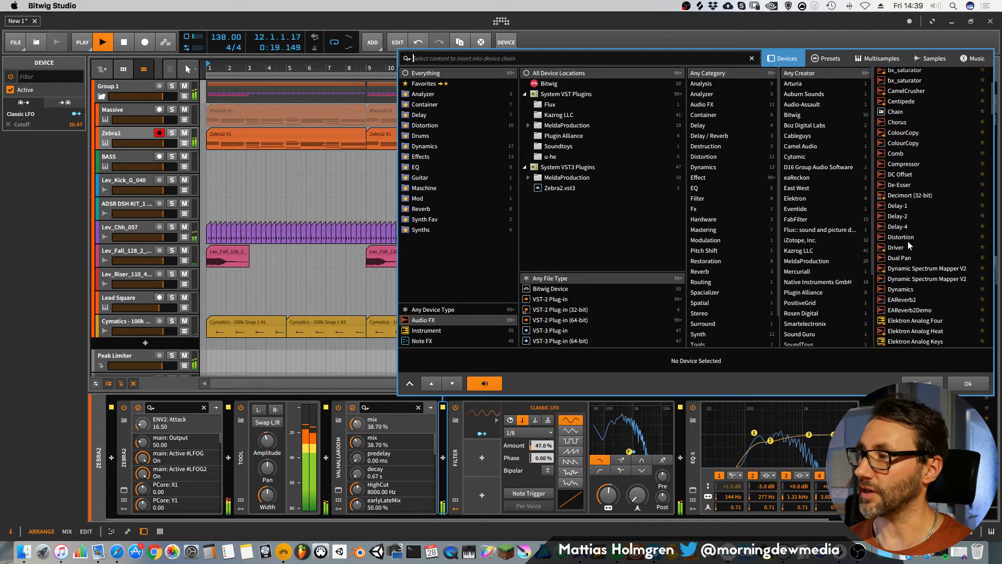
scroll(910, 240, "up", 3)
left_click(899, 209)
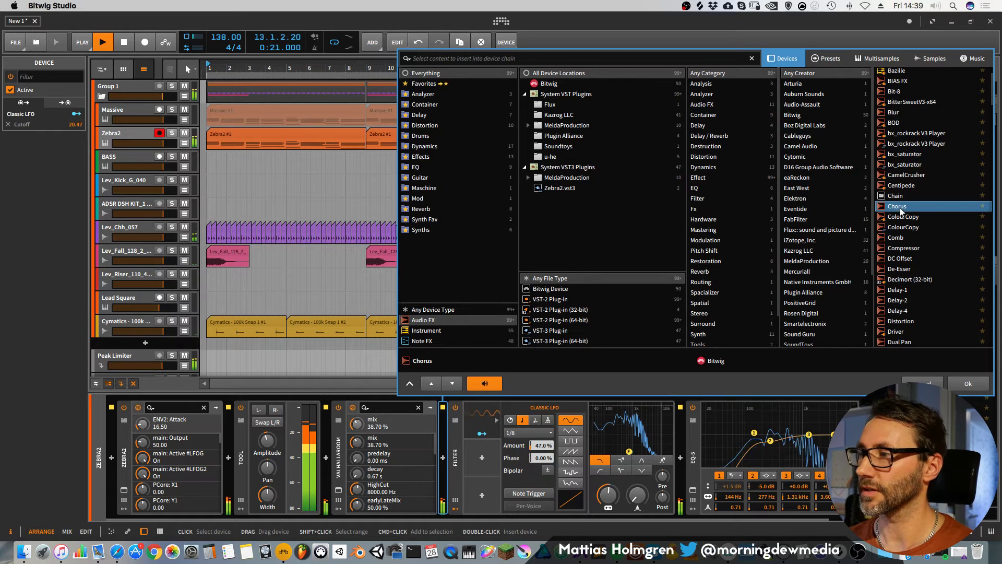
left_click(967, 383)
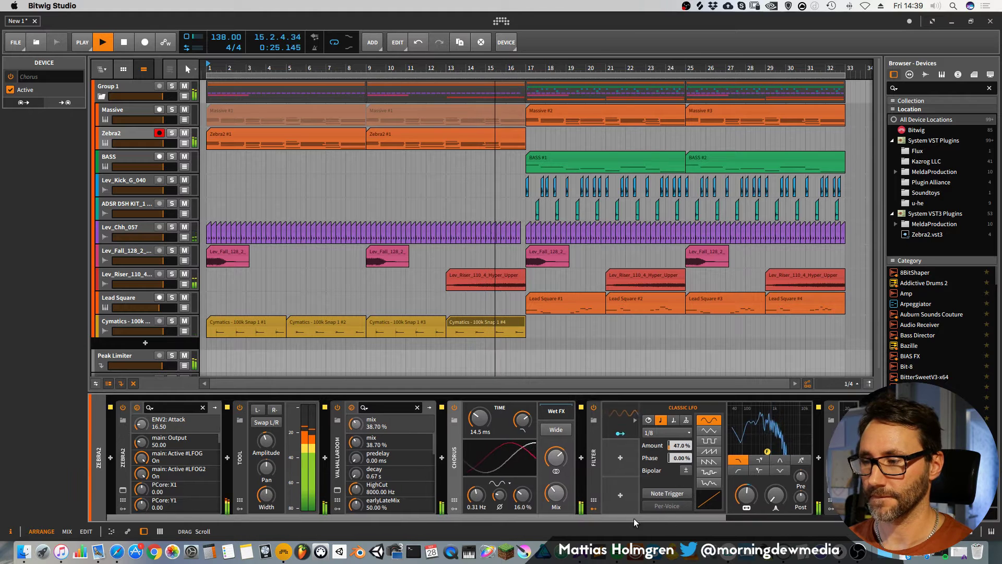
Raise the Filter's post gain to about +1.9 dB and play the arrangement from the start to check the intro.
scroll(634, 518, "right", 5)
left_click_drag(606, 507, 606, 502)
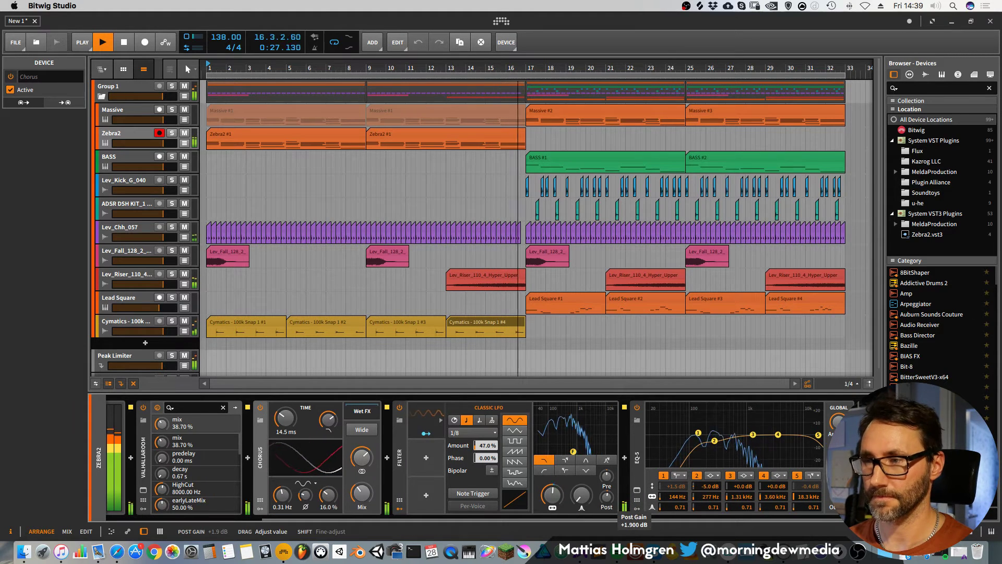
left_click_drag(531, 67, 549, 103)
key("space")
key("space")
scroll(347, 224, "down", 2)
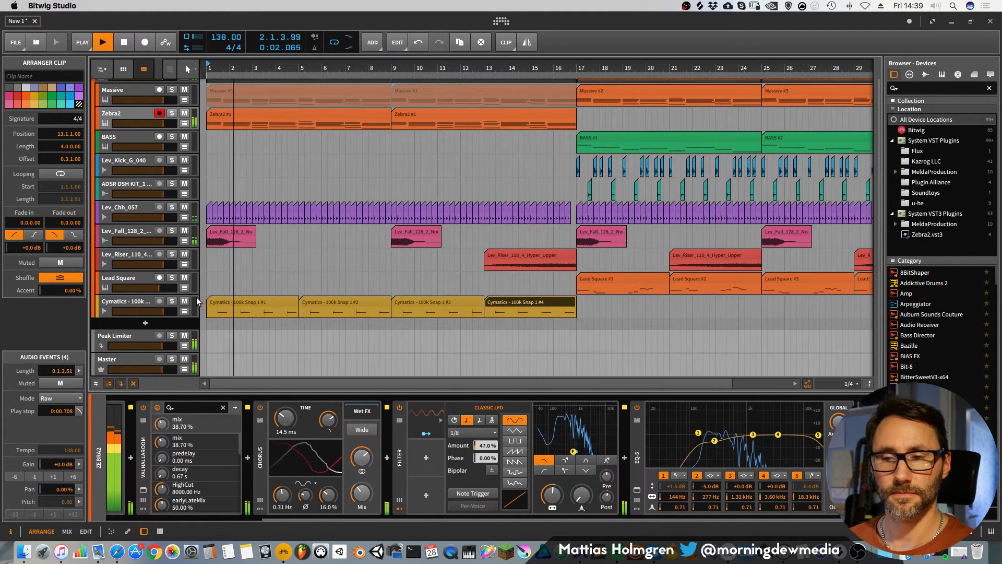
left_click_drag(459, 70, 398, 65)
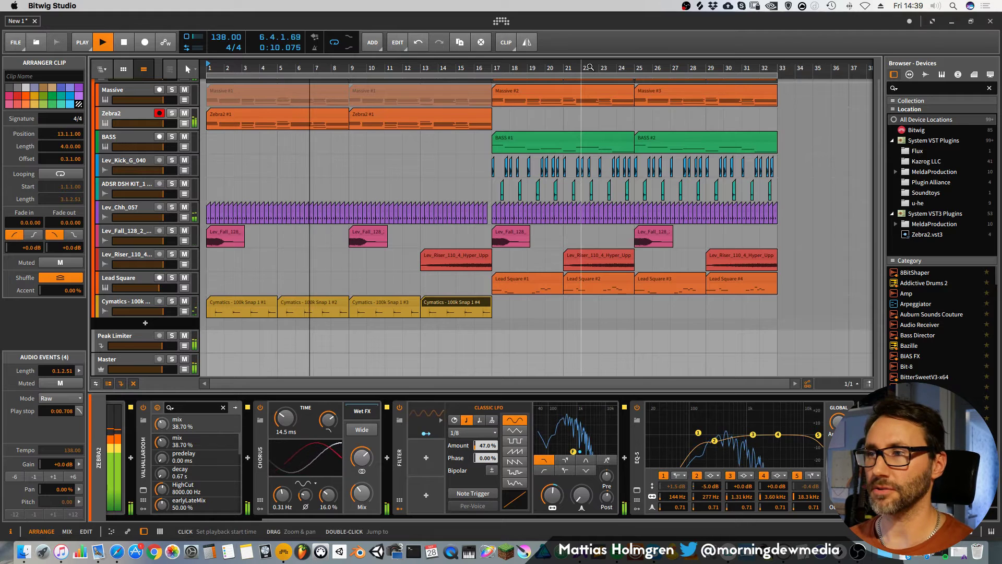
mouse_move(590, 67)
left_mouse_down()
mouse_move(652, 75)
mouse_move(605, 70)
left_mouse_up()
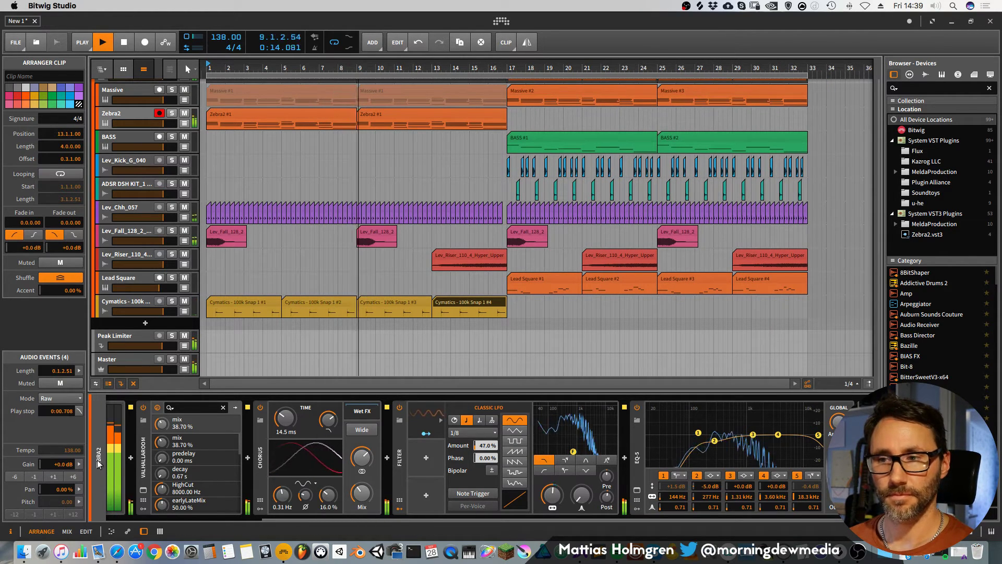
Stop playback and delete the Lev_Fall clip at bar 9.
key("space")
left_click(380, 233)
key("Delete")
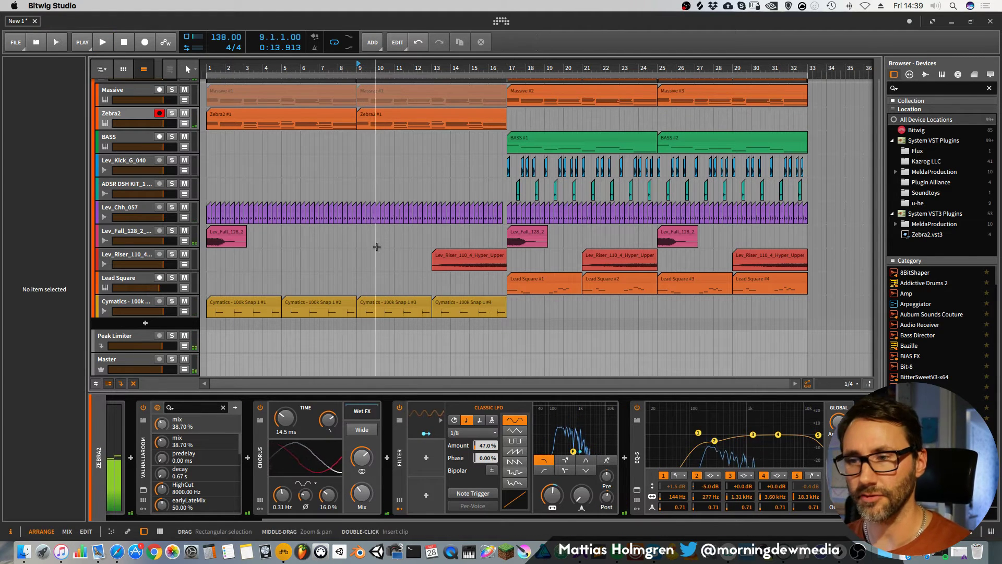
Switch to Finder and open the FX folder of the Cymatics - 100k sample pack.
left_click(19, 553)
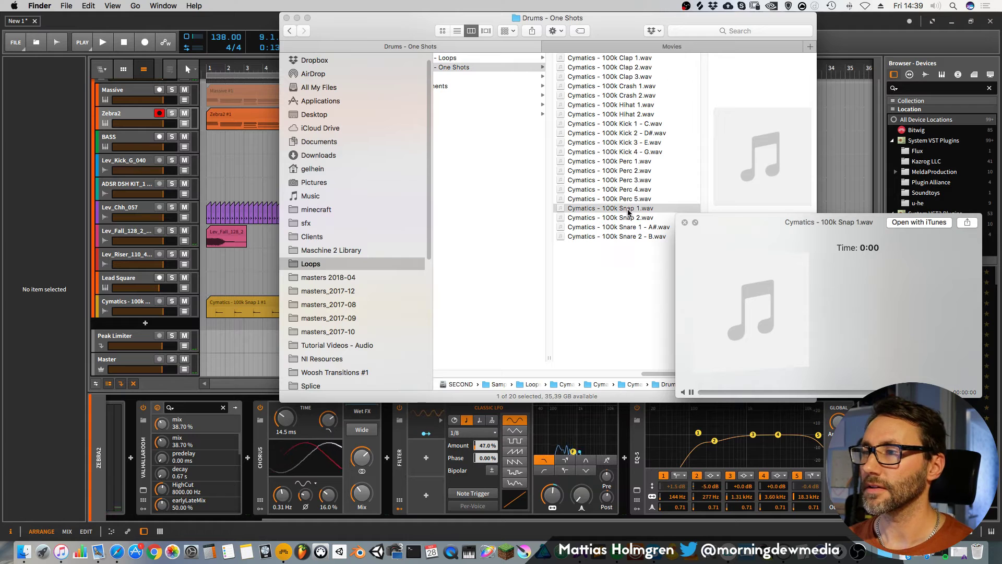
left_click(616, 116)
left_click_drag(650, 374, 572, 375)
left_click(575, 77)
left_click(674, 86)
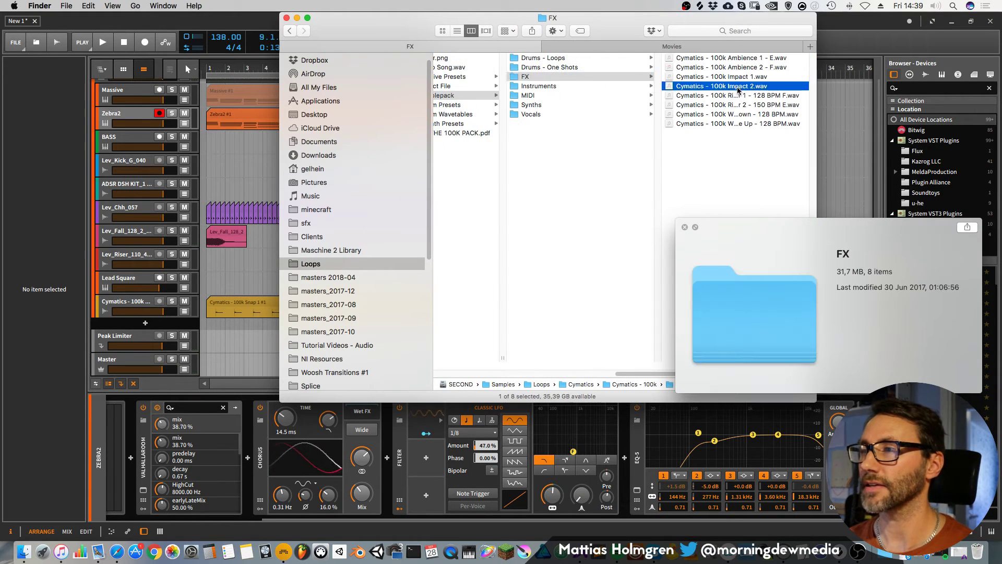
Audition the impact and ambience samples and place Cymatics - 100k Impact 1.wav at bar 9 on a new audio track in Bitwig Studio.
left_click(635, 77)
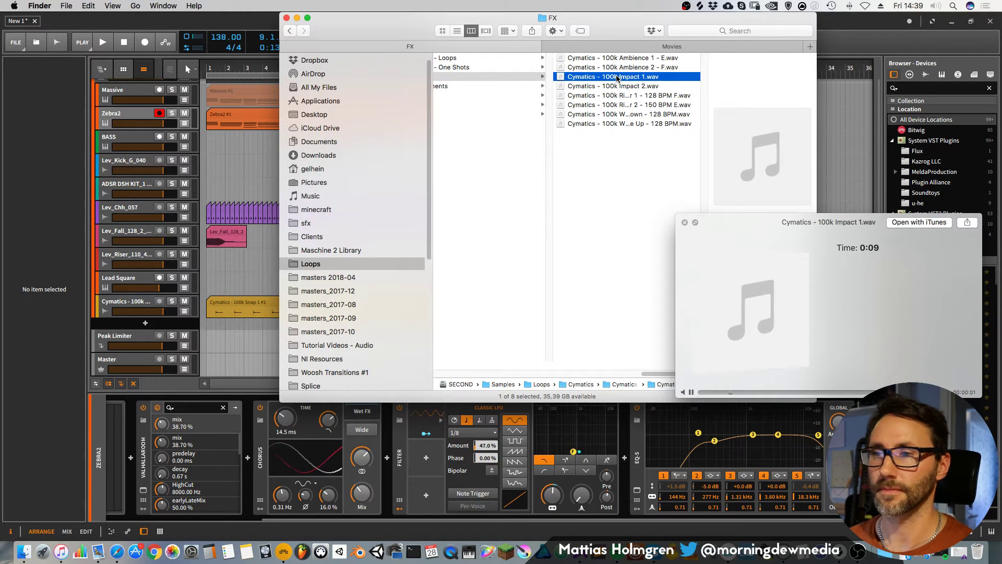
key("Up")
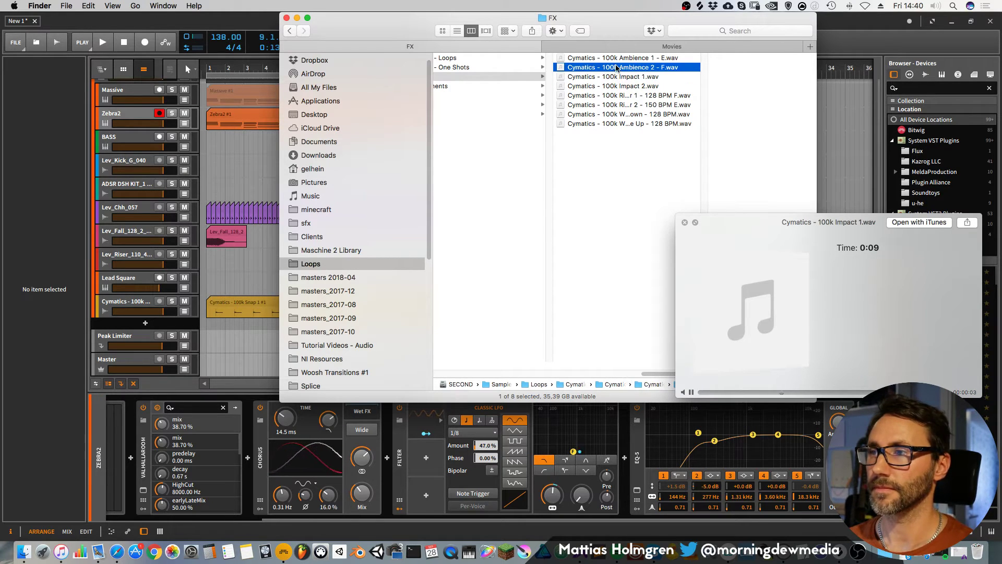
key("Up")
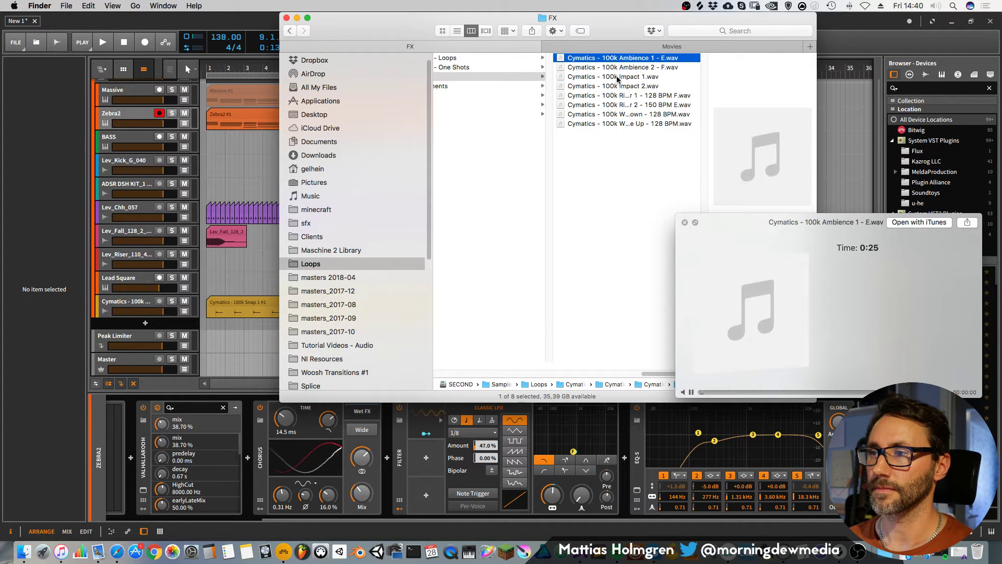
left_click(617, 77)
mouse_move(616, 79)
left_mouse_down()
mouse_move(246, 313)
mouse_move(249, 328)
mouse_move(384, 323)
left_mouse_up()
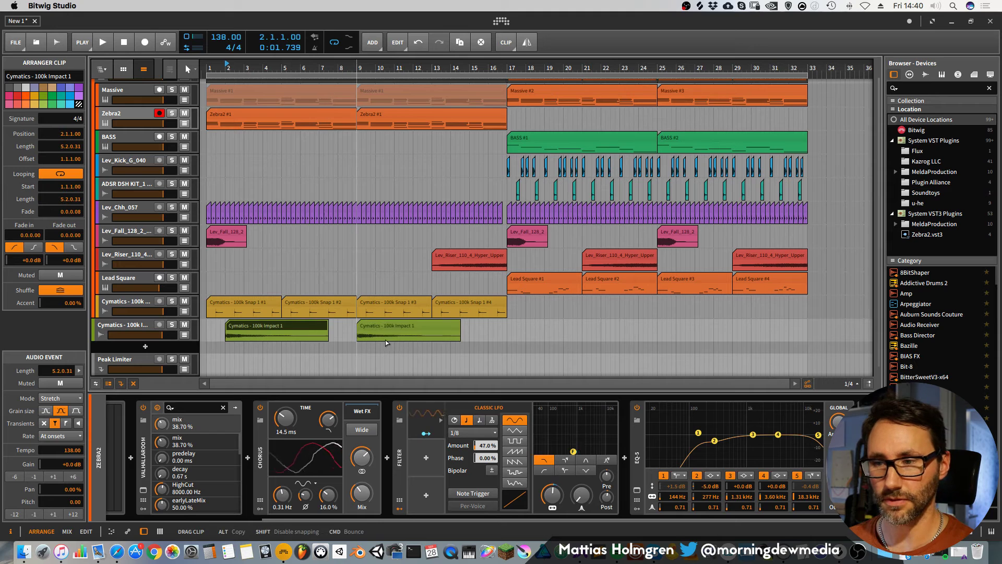
Insert Bitwig's Tool device on the new Cymatics - 100k Impact 1 track.
left_click(127, 324)
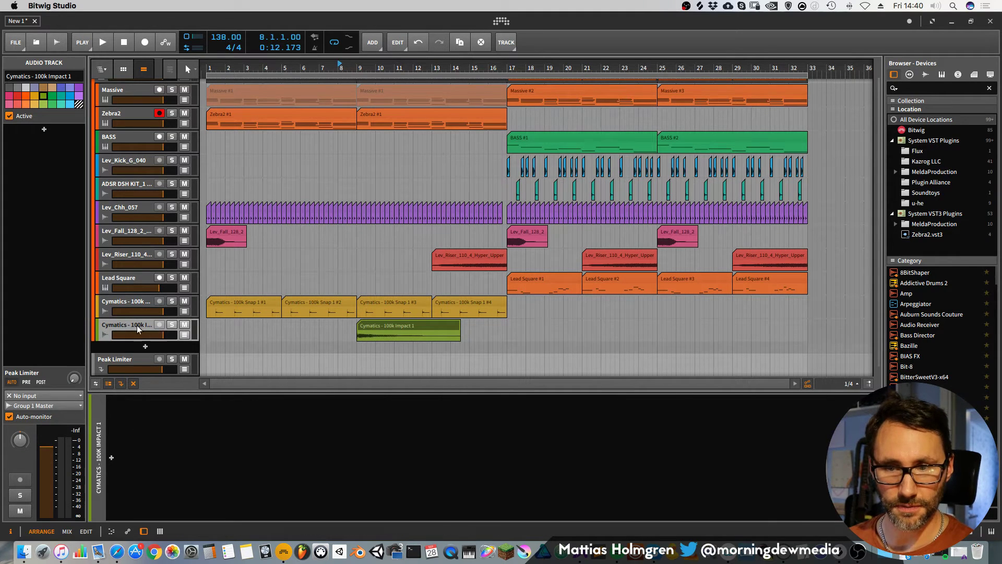
double_click(113, 464)
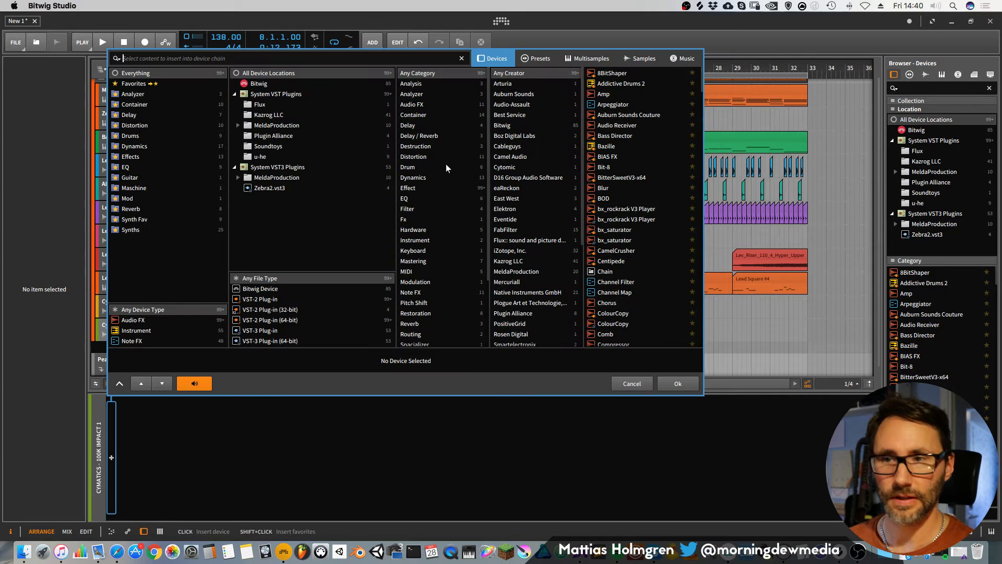
left_click(258, 83)
scroll(664, 272, "down", 5)
scroll(653, 282, "down", 5)
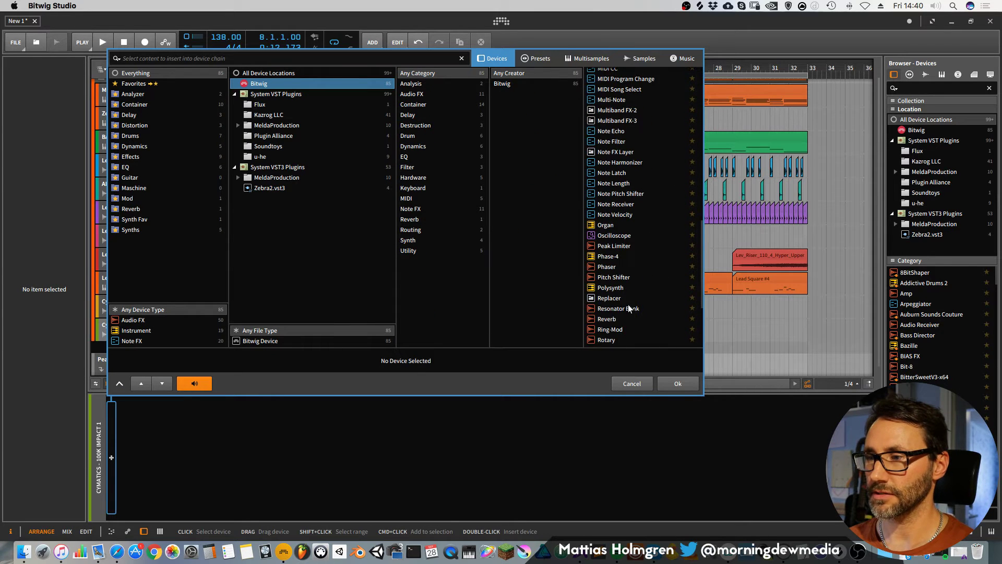
double_click(626, 279)
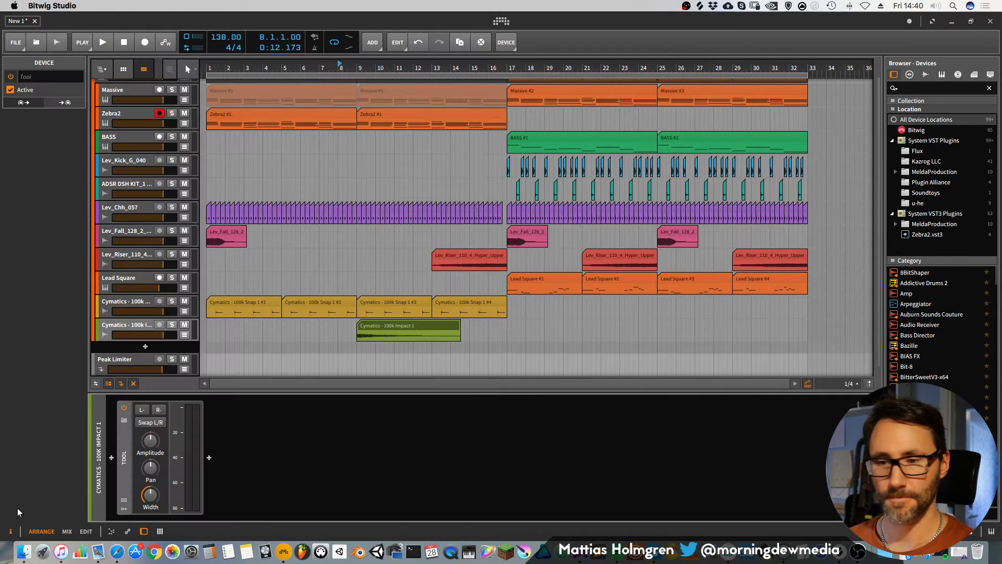
Play from bar 8 and lower the Tool's amplitude on the Impact 1 track to about -8 dB.
key("space")
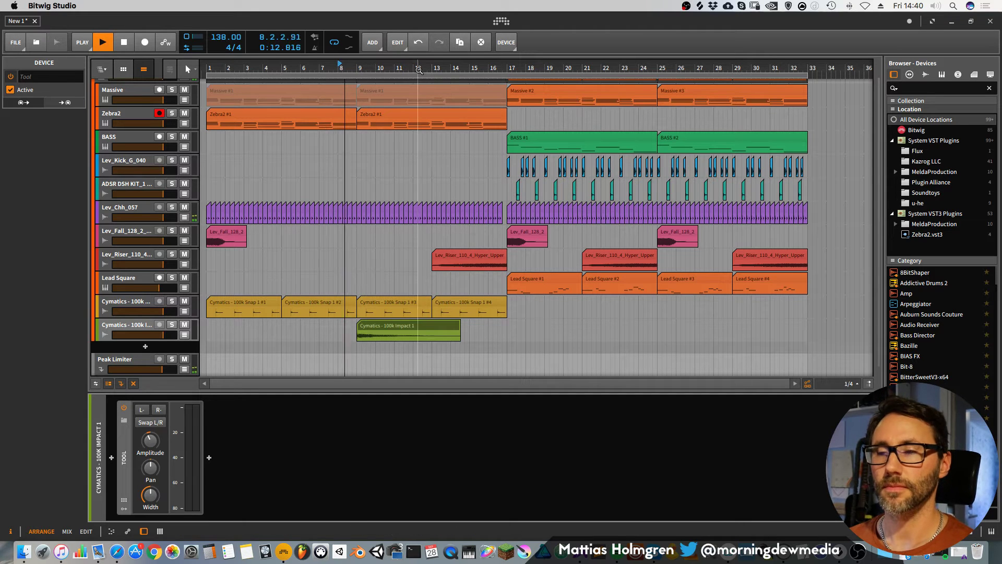
left_click_drag(437, 71, 537, 91)
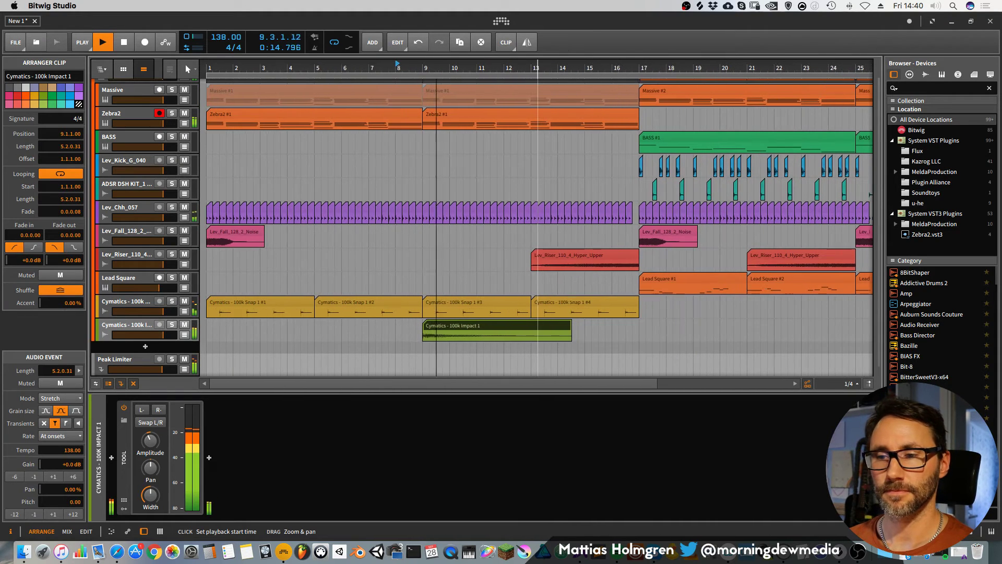
left_click_drag(151, 441, 150, 450)
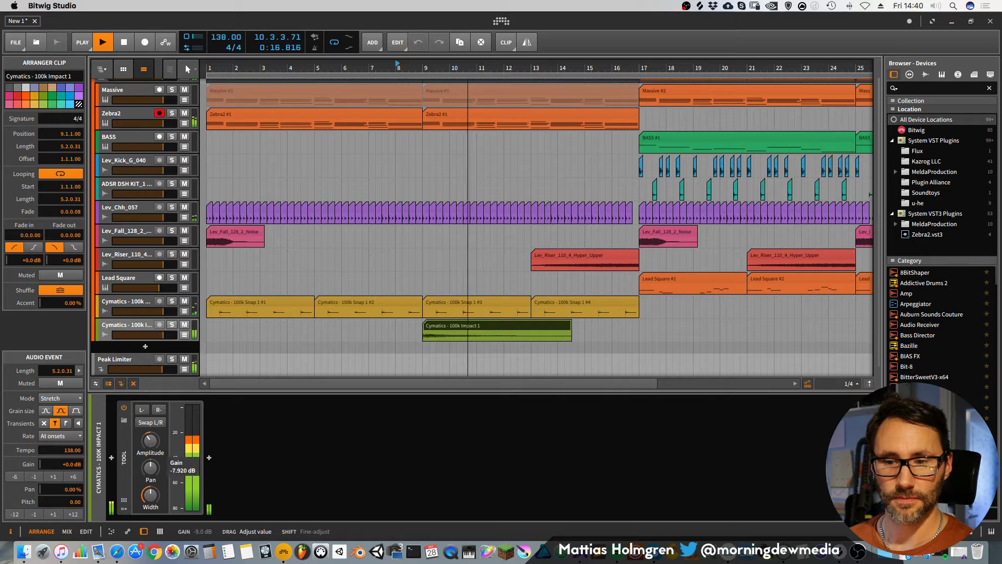
mouse_move(464, 68)
left_mouse_down()
mouse_move(392, 53)
mouse_move(448, 78)
left_mouse_up()
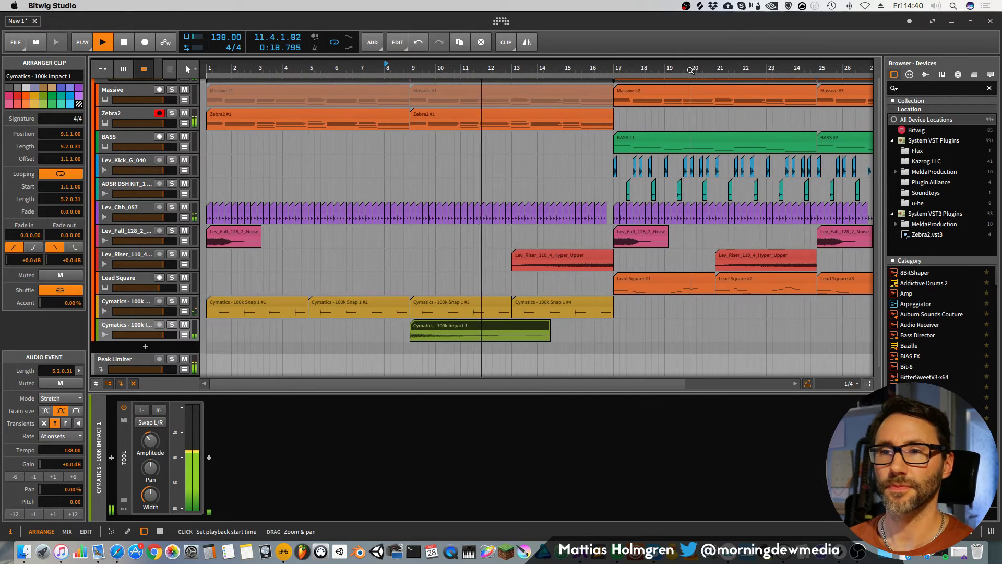
key("space")
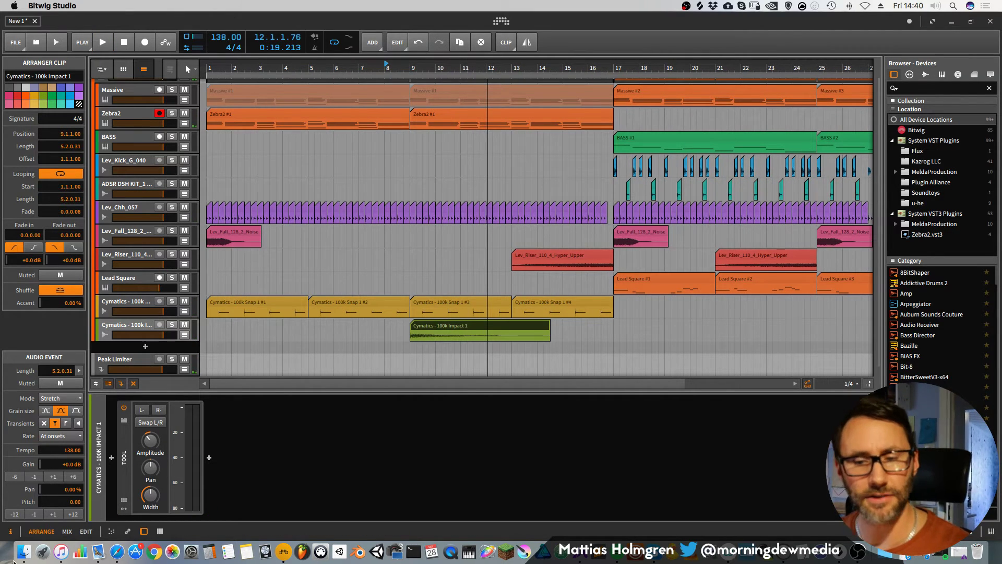
Switch to Finder and open the 808s folder of the Cymatics - Trap Starter Pack.
left_click(29, 551)
left_click_drag(654, 375, 458, 368)
left_click(601, 104)
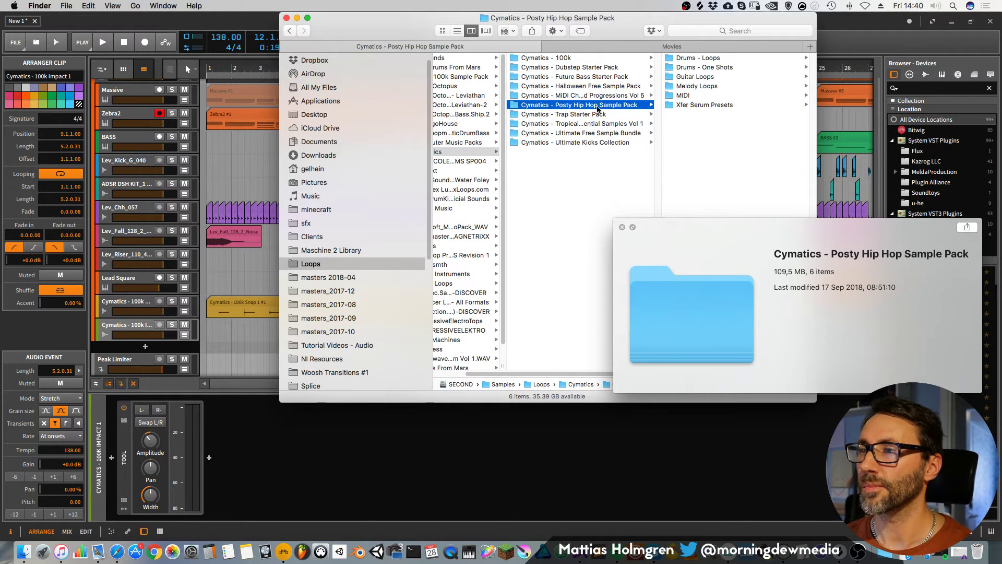
left_click(587, 115)
left_click(685, 58)
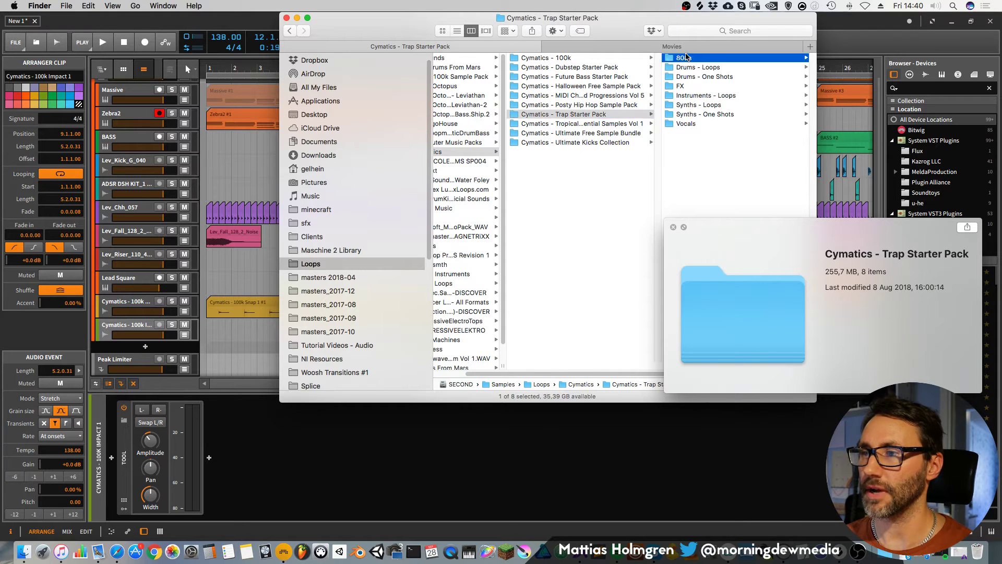
left_click(695, 60)
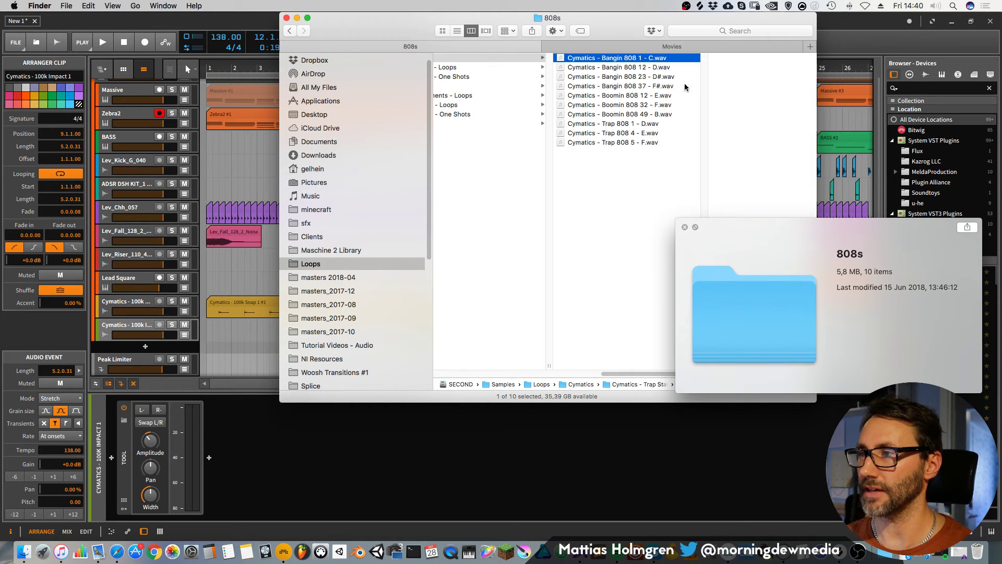
Audition the Bangin, Boomin and Trap 808 samples in the 808s folder.
left_click(621, 66)
left_click(610, 79)
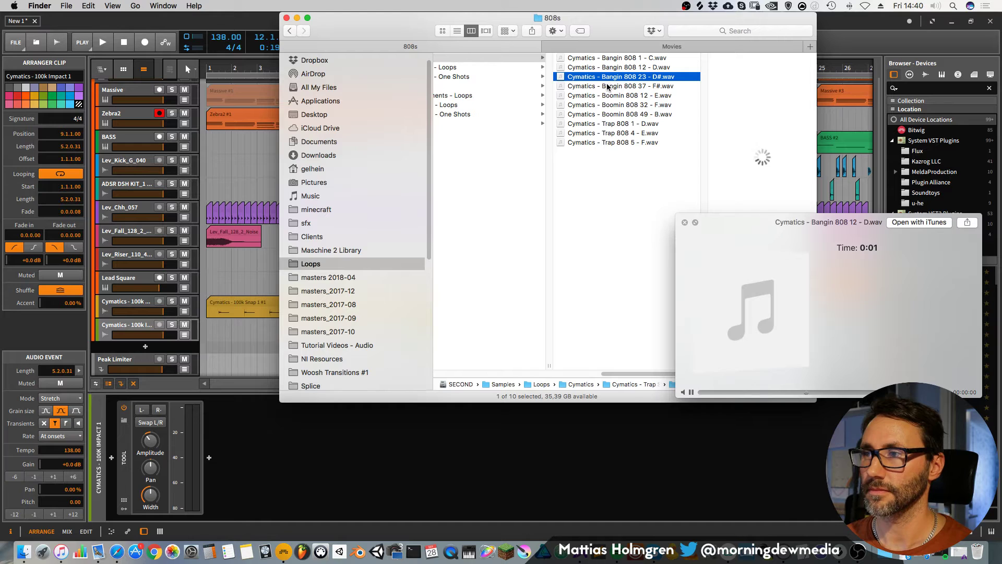
left_click(607, 87)
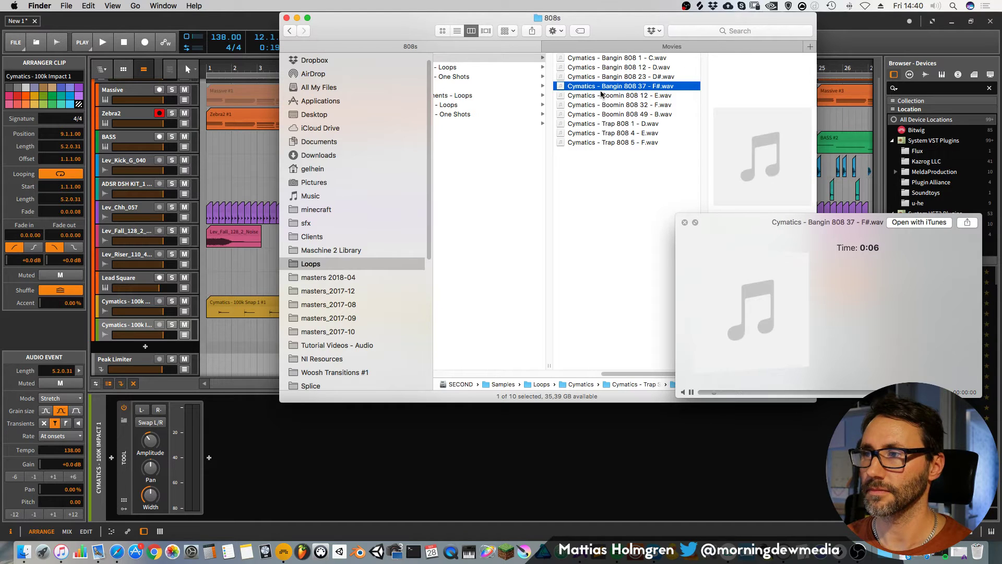
left_click(602, 95)
left_click(600, 105)
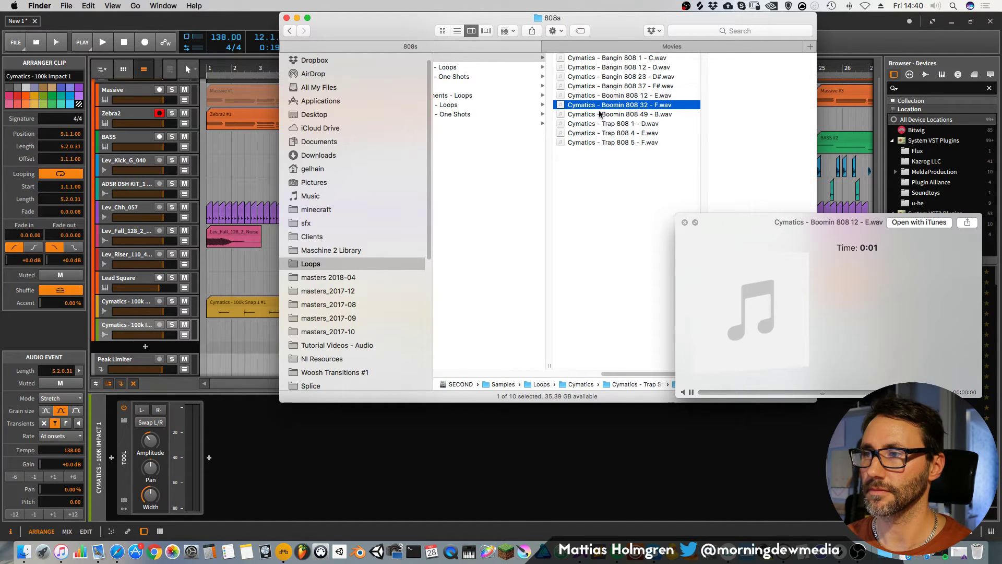
left_click(599, 114)
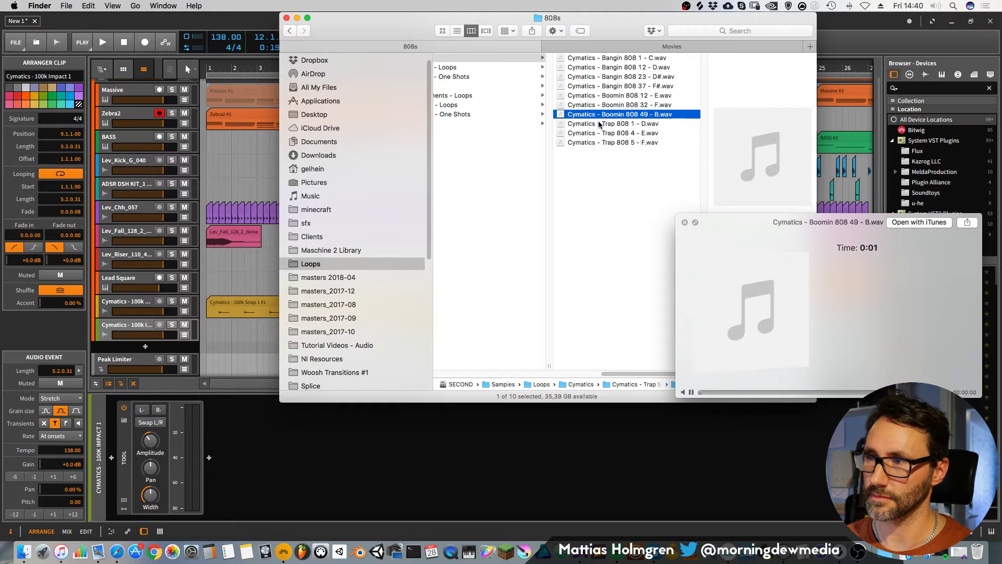
left_click(600, 125)
left_click(588, 133)
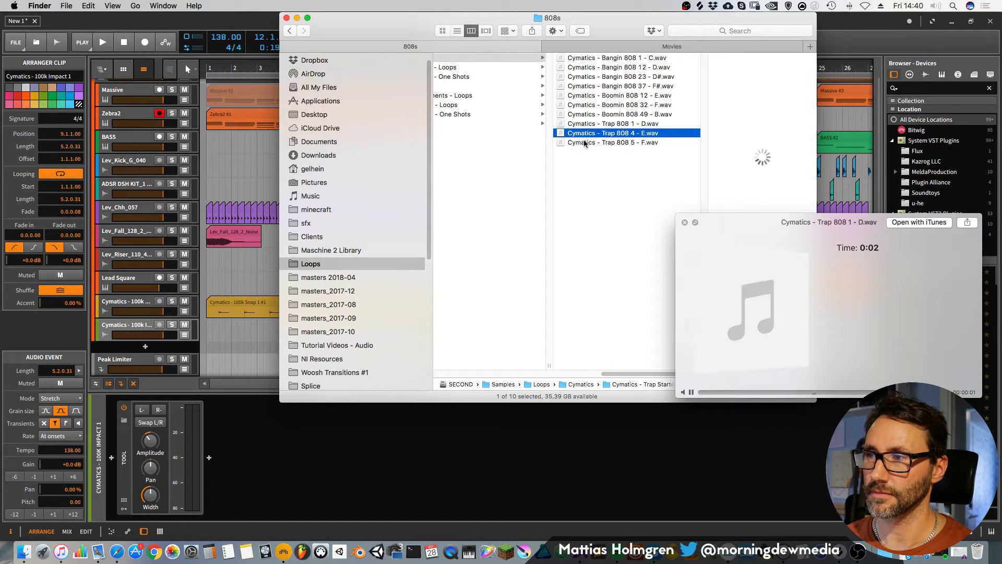
left_click(585, 143)
left_click(595, 68)
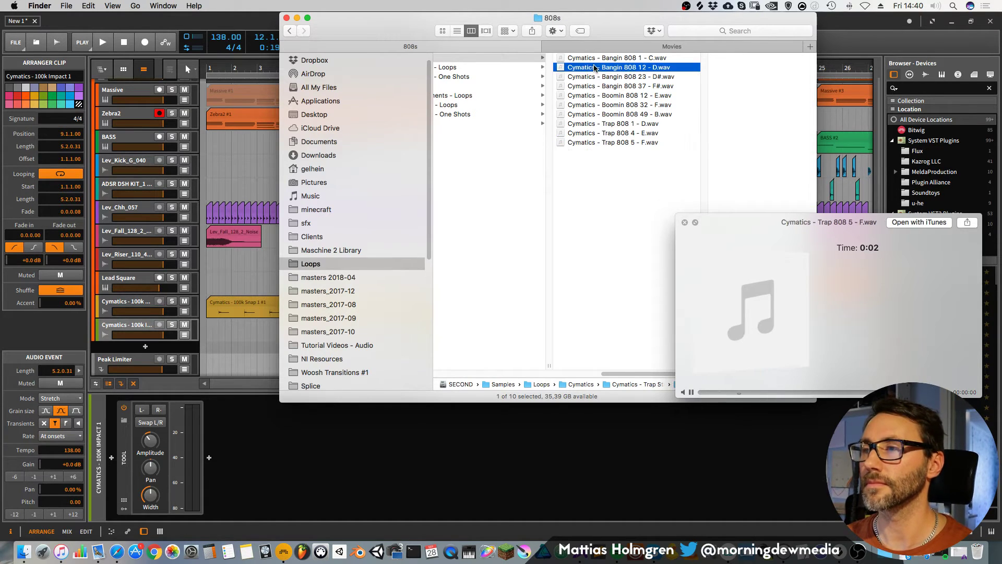
left_click(590, 77)
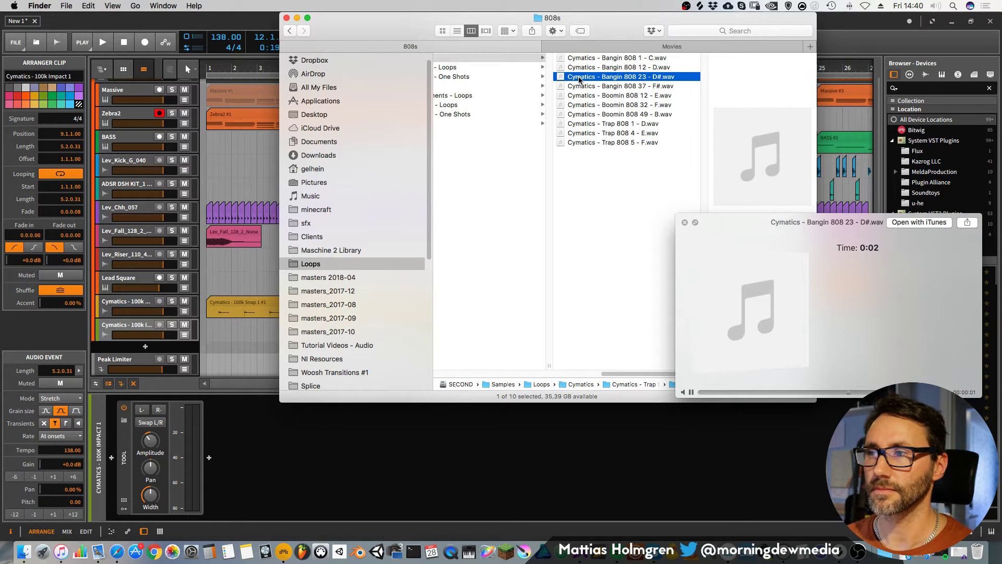
Bring the Cymatics - Bangin 808 23 - D#.wav sample into Bitwig Studio on a new track at bar 1 and play it.
left_click_drag(580, 78, 123, 358)
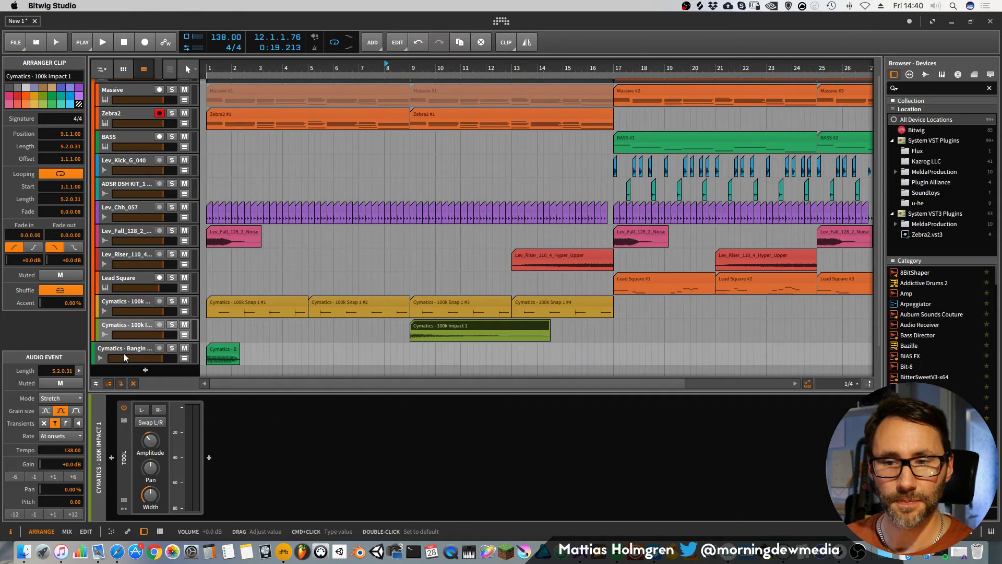
scroll(307, 194, "down", 2)
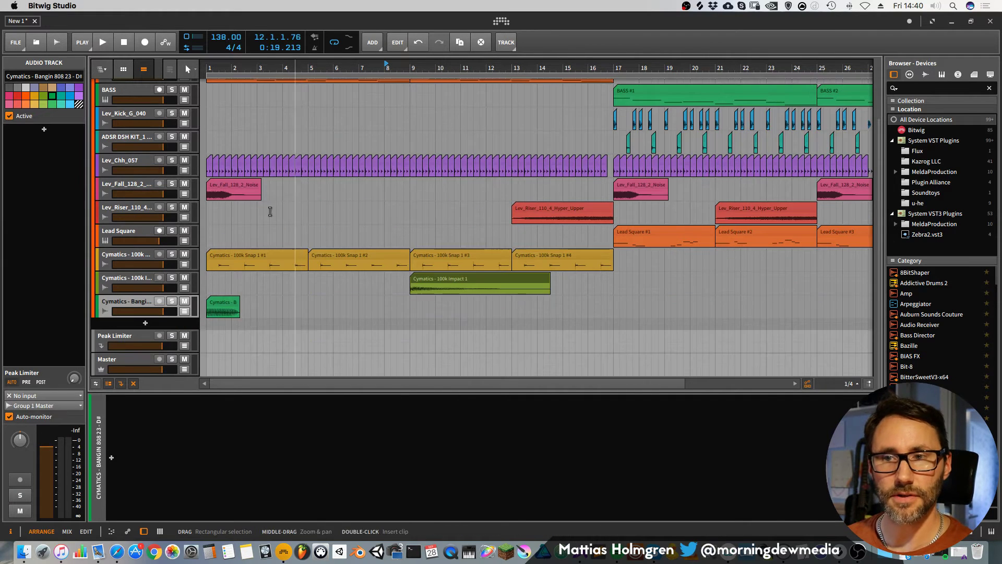
left_click(208, 66)
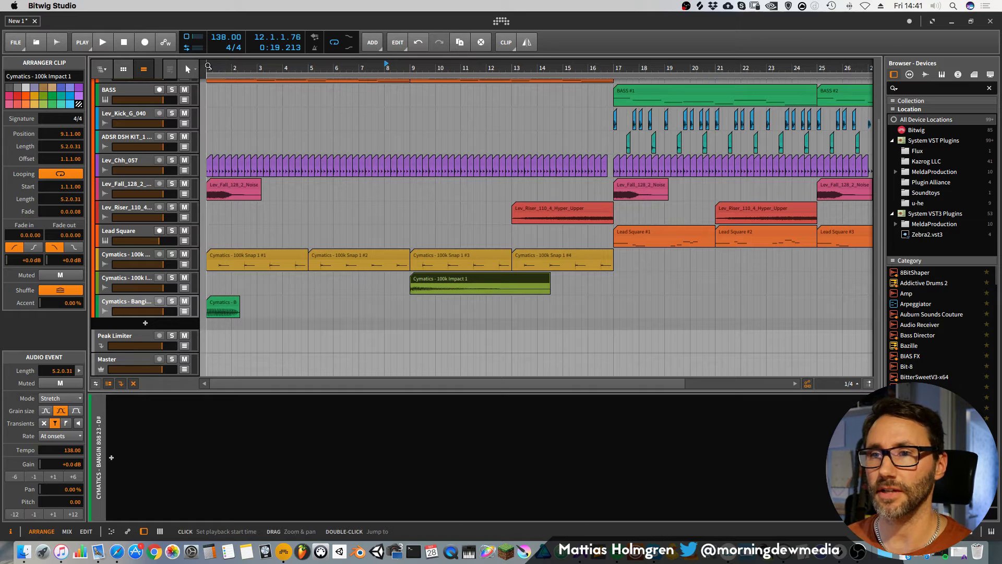
left_click(208, 67)
key("space")
key("space")
Lower the Bangin 808 clip's pitch to -2.00 while listening from bar 1, and shorten the clip to one bar.
left_click(218, 305)
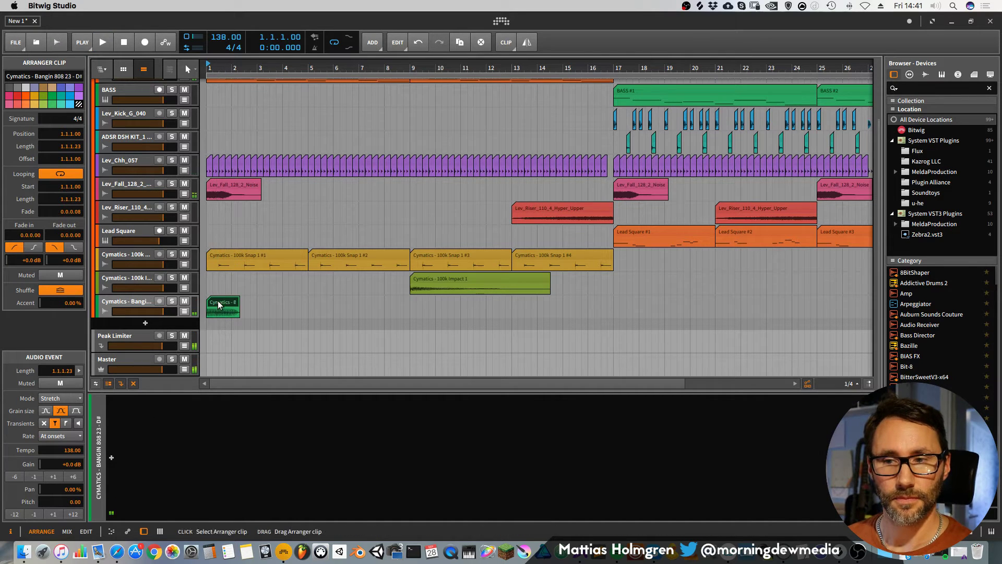
key("space")
left_click(34, 516)
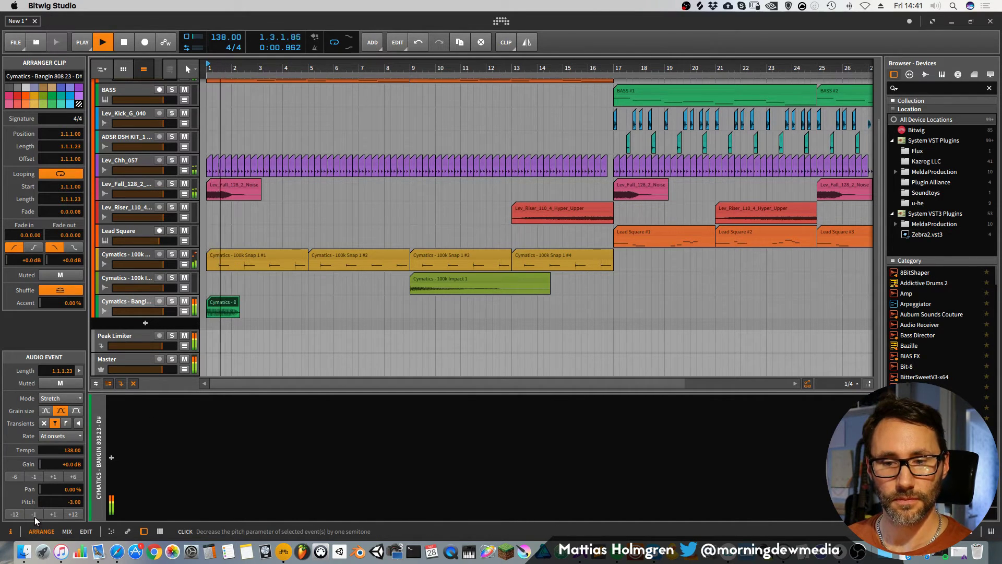
left_click(35, 515)
key("space")
key("space")
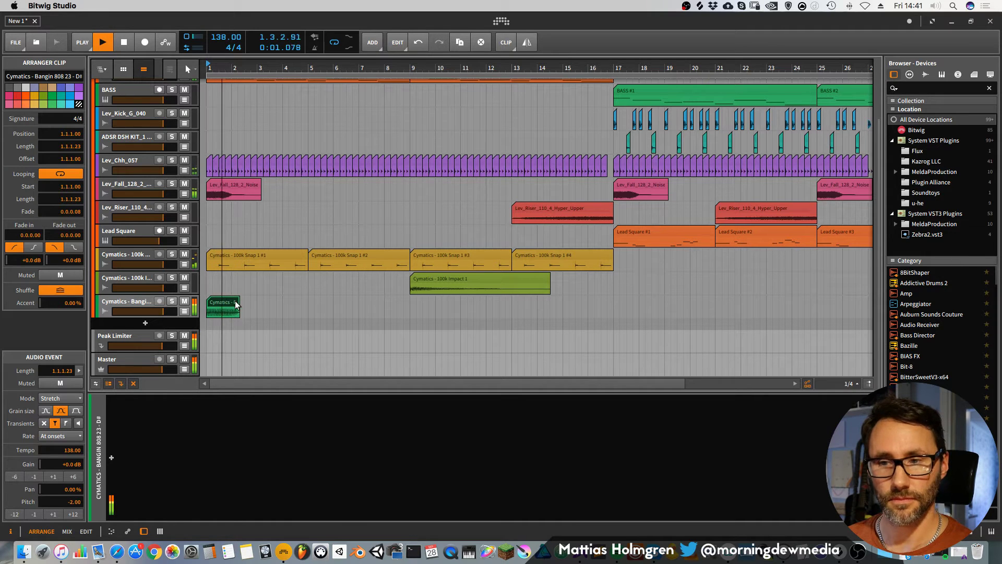
key("space")
left_click_drag(236, 301, 227, 302)
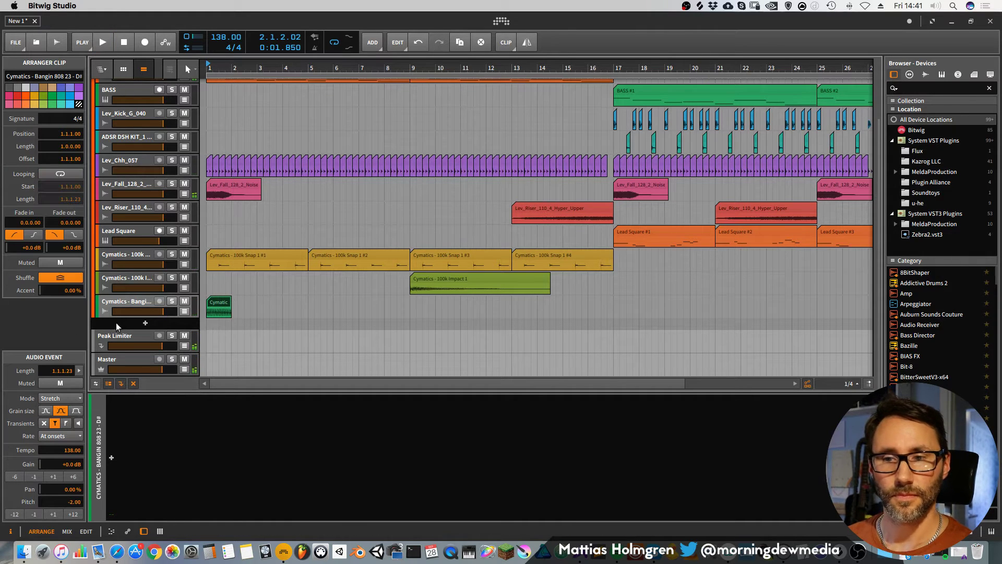
Insert Bitwig's Tool device on the Bangin 808 track and lower its amplitude slightly during playback from bar 1.
left_click(111, 458)
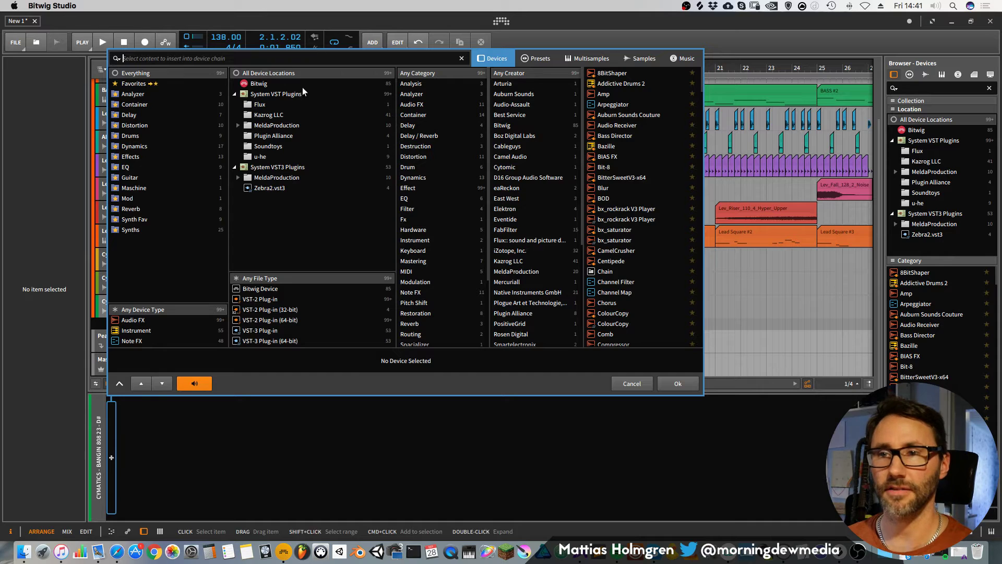
left_click(259, 83)
scroll(616, 271, "down", 10)
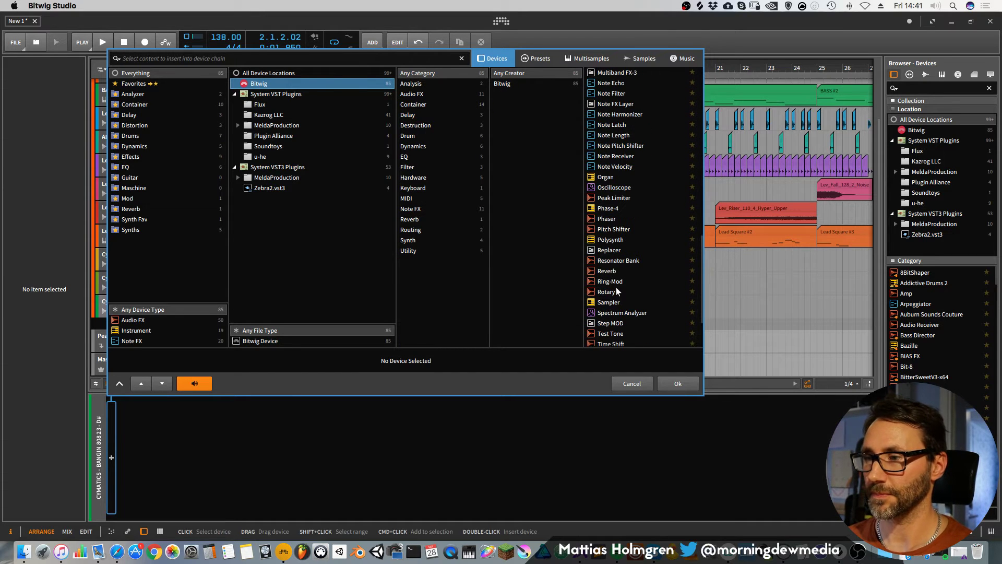
scroll(640, 304, "down", 3)
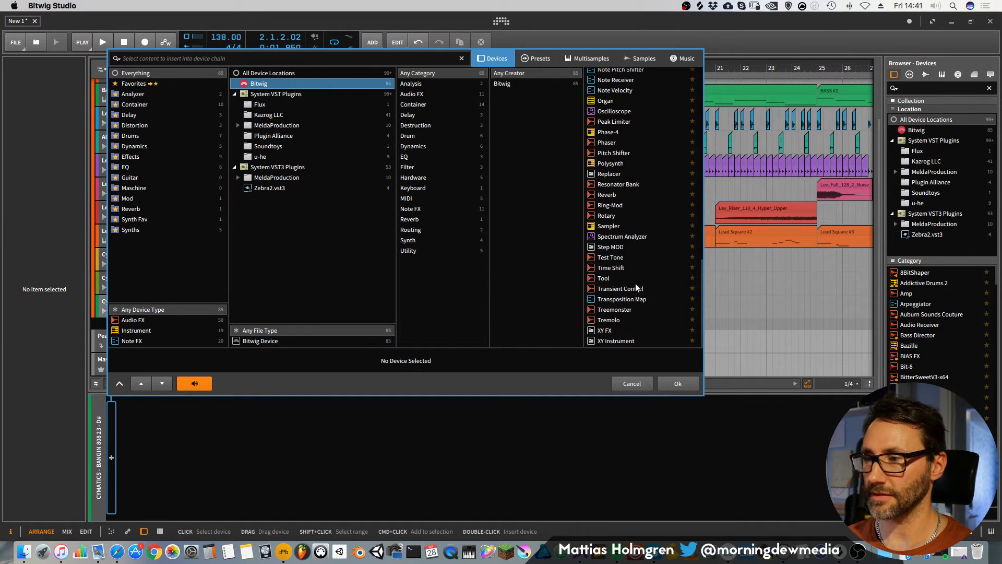
left_click(635, 281)
left_click(683, 381)
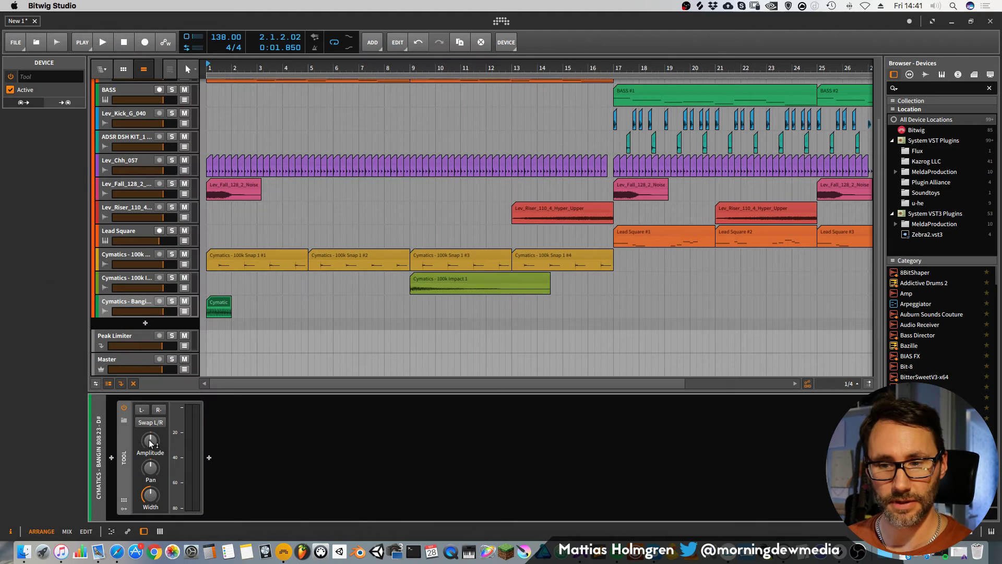
key("space")
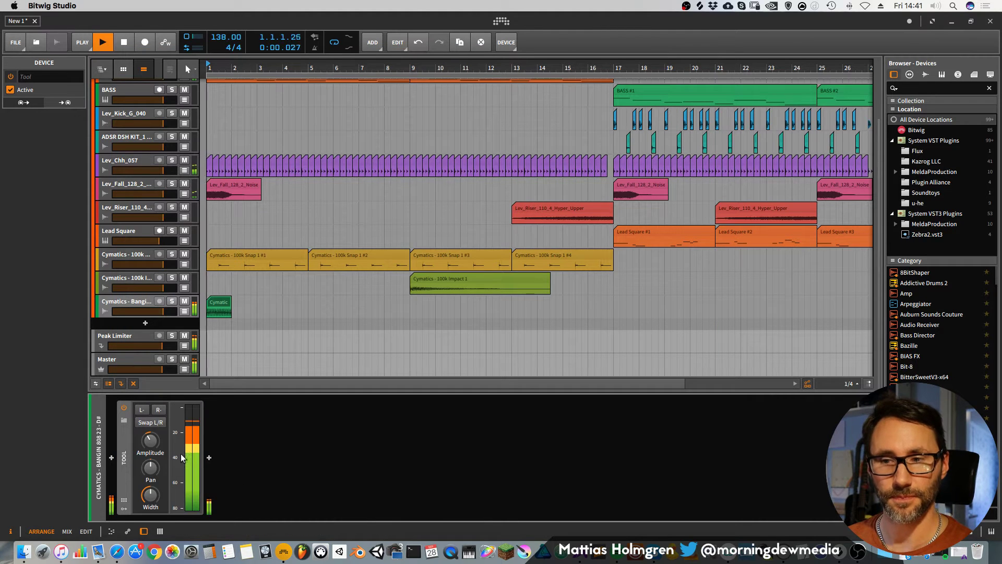
key("space")
Draw a curved gain fade-out in the Bangin 808 clip, reaching -Inf dB at 2.1.1.00, and play it back.
double_click(224, 303)
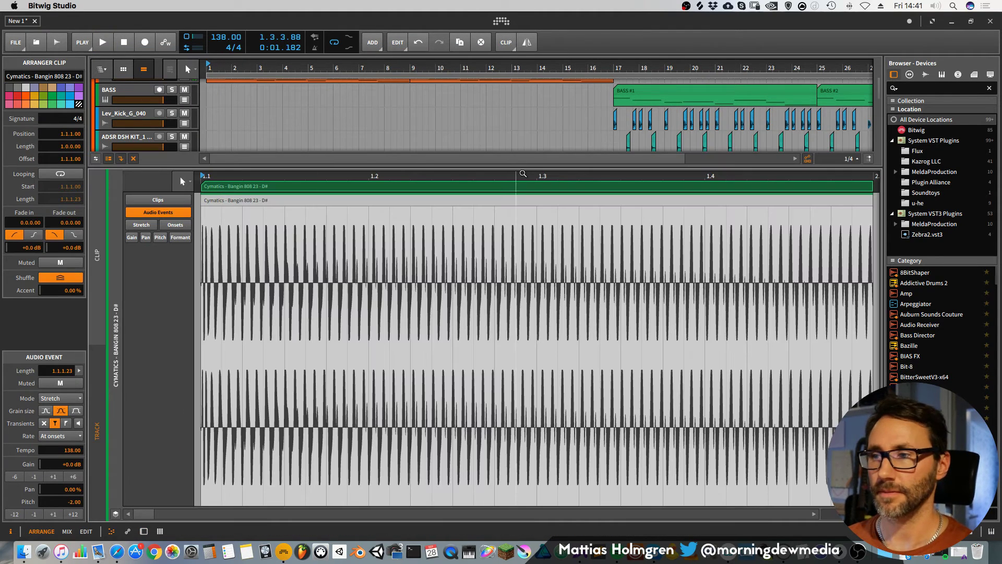
left_click_drag(516, 176, 512, 261)
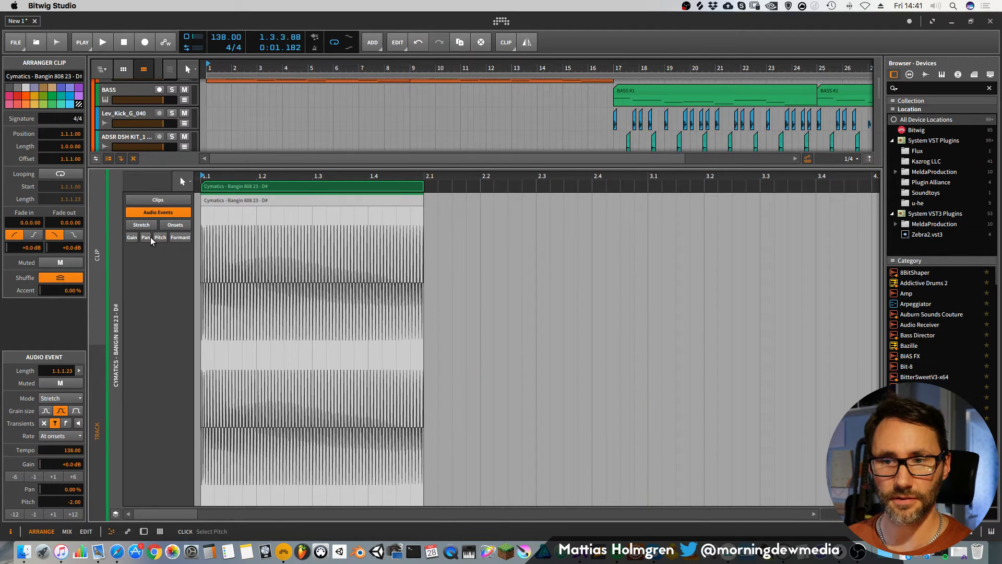
left_click(132, 237)
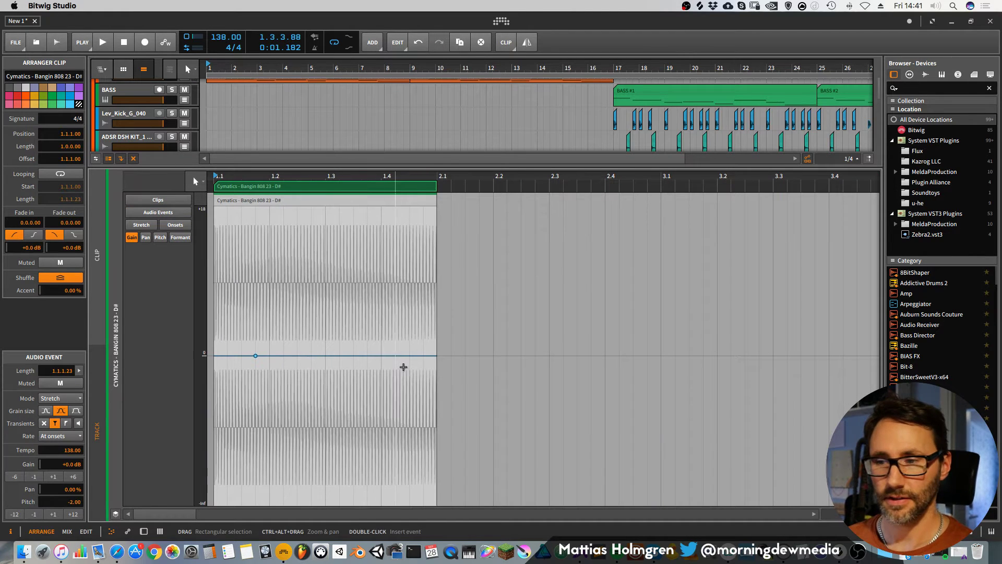
left_click_drag(429, 355, 437, 504)
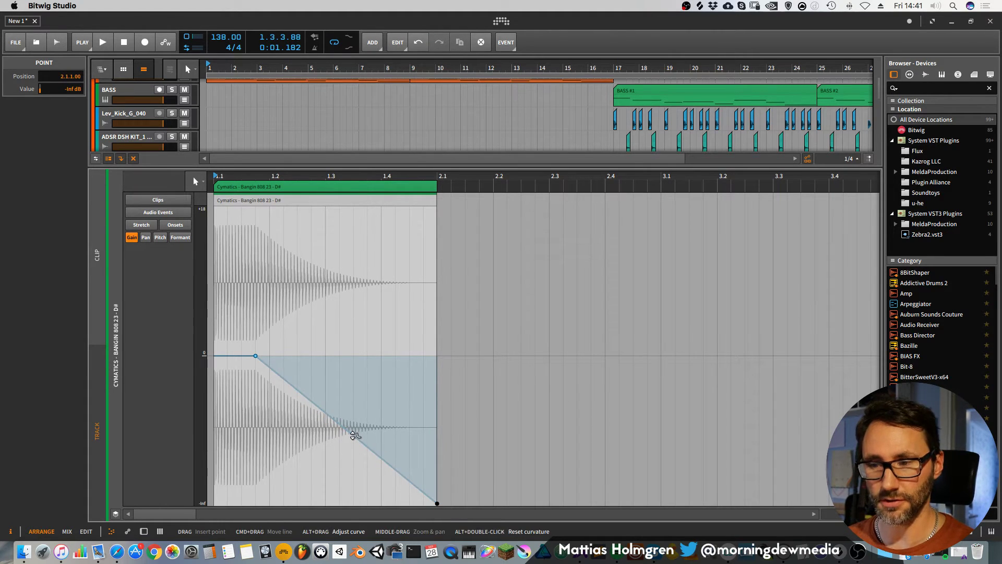
left_click_drag(353, 435, 384, 406)
key("space")
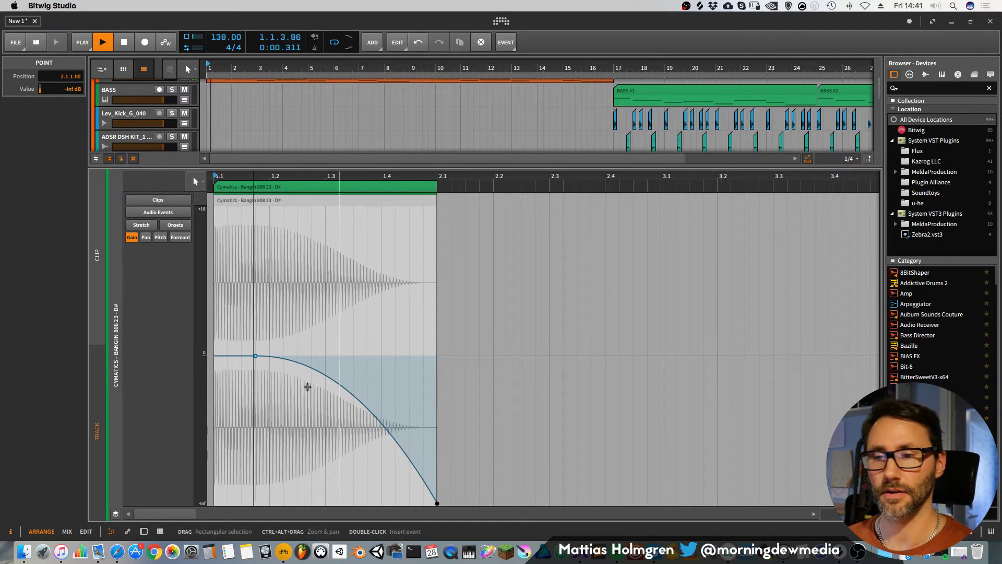
double_click(226, 355)
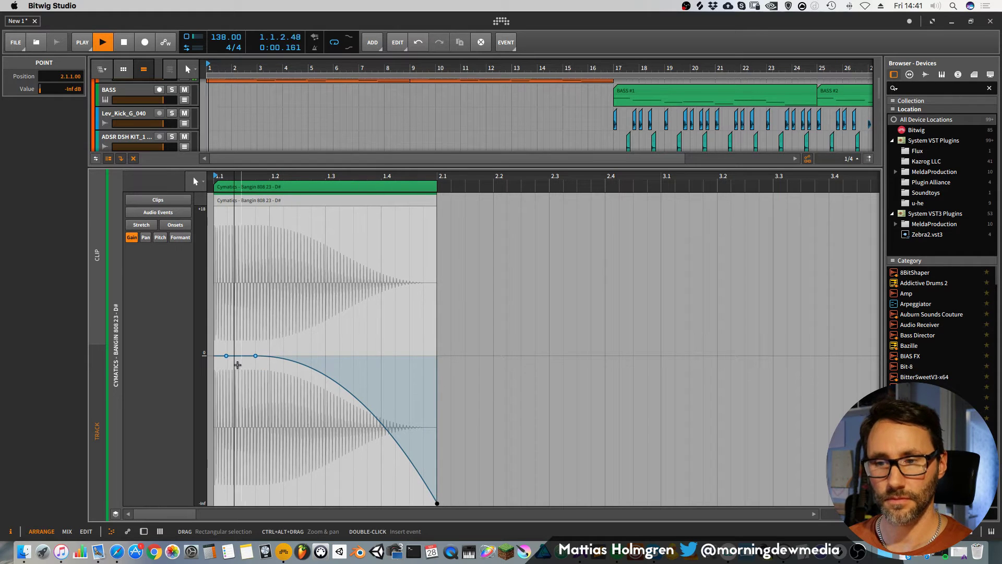
key("space")
Add a quick pitch drop at the Bangin 808 clip's start by raising the first pitch point to 5.00, and audition it.
left_click(160, 237)
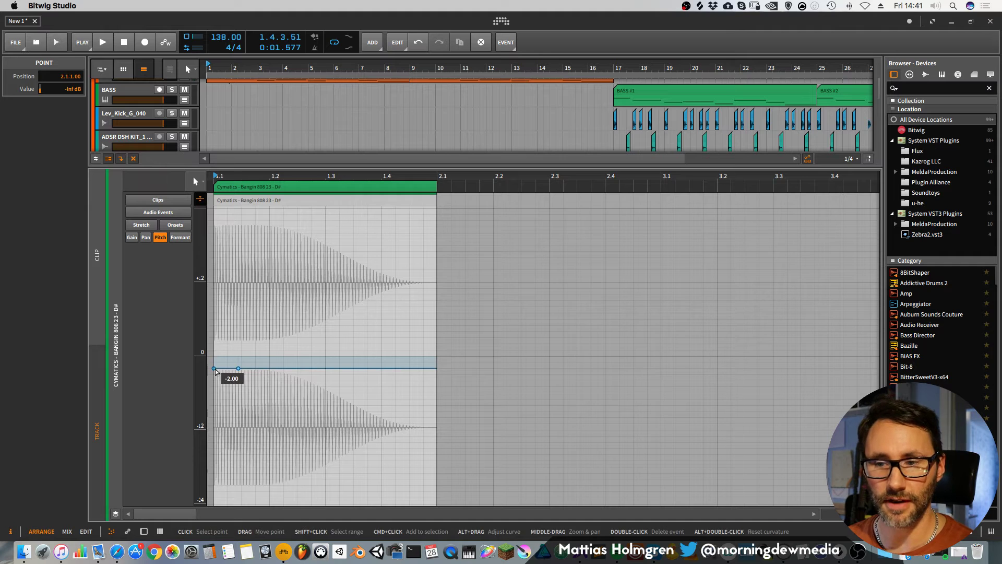
left_click_drag(214, 368, 214, 327)
key("space")
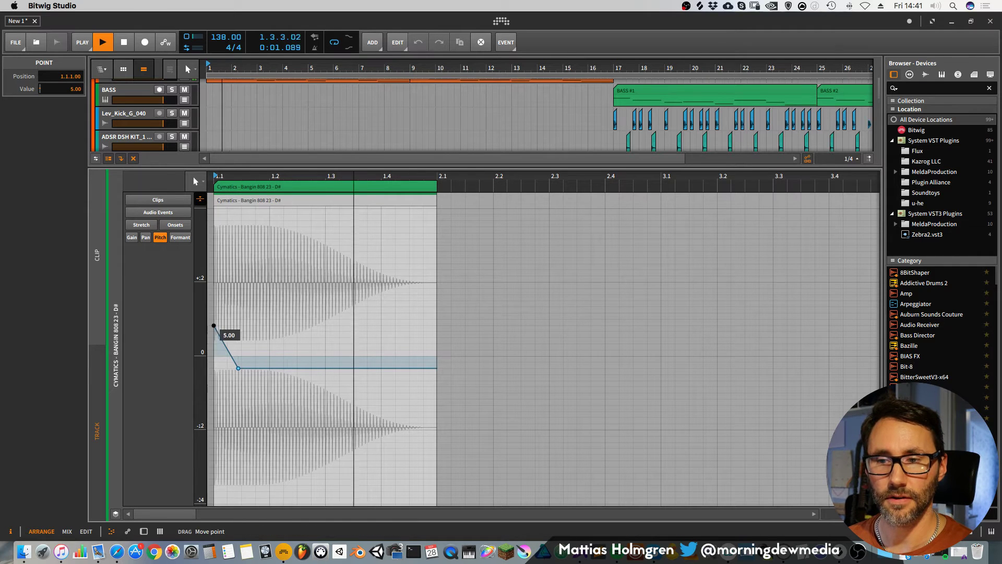
key("space")
key("space")
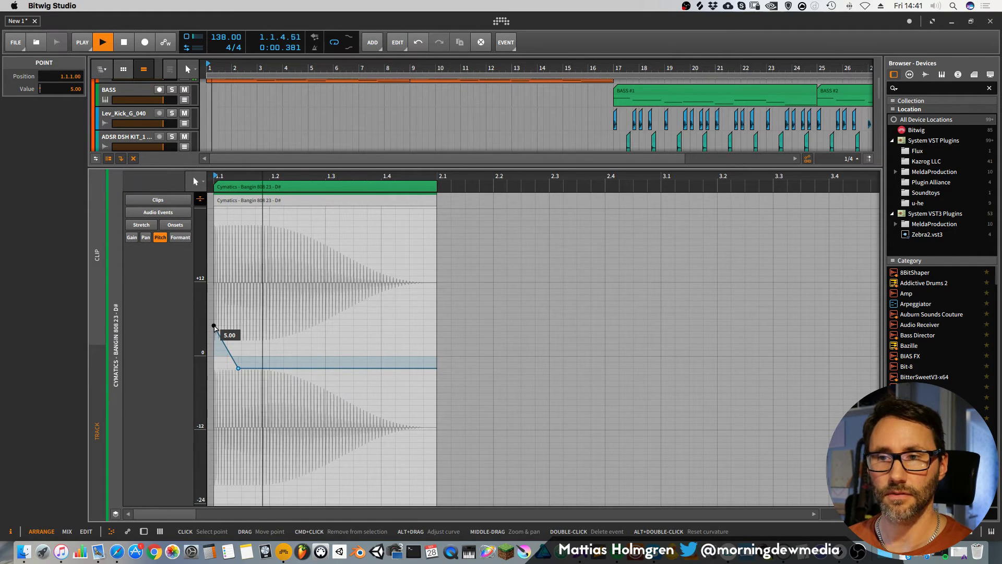
Return to the full arrangement with the device chain shown and copy the Bangin 808 clip to bars 5, 9 and 13.
key("Tab")
key("Tab")
key("d")
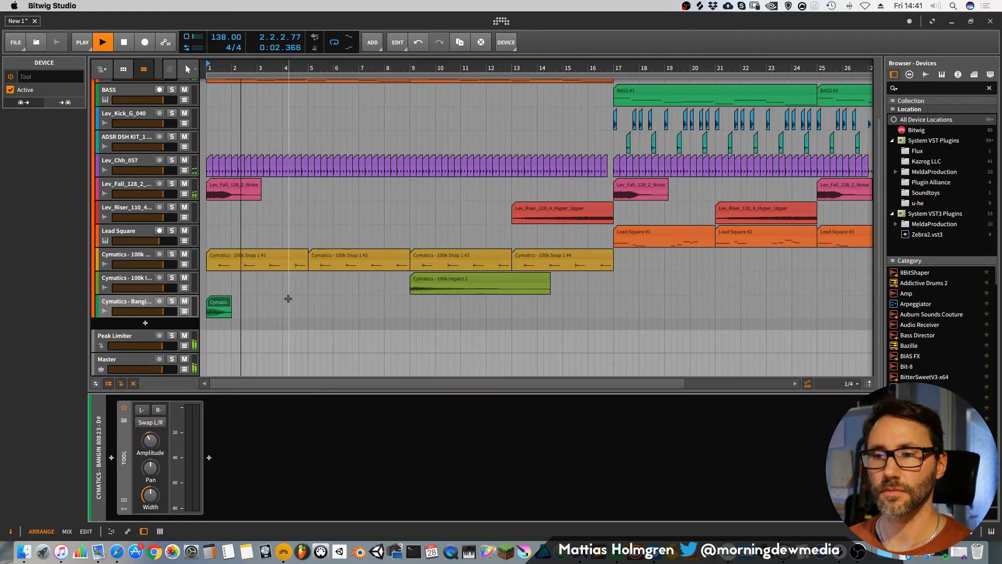
left_click_drag(223, 306, 518, 303)
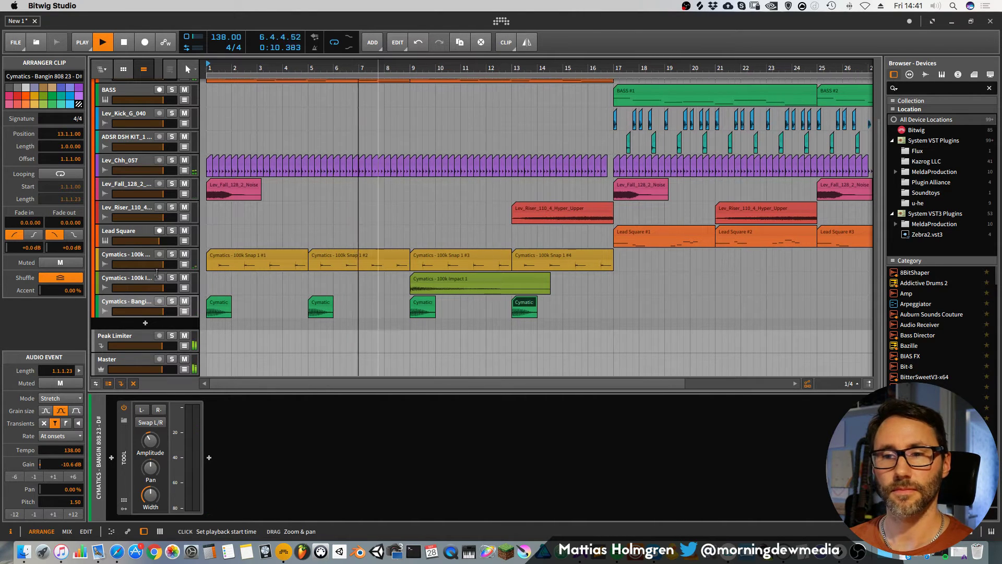
Insert an EQ-5 device after the Tool on the Bangin 808 track.
left_click(209, 458)
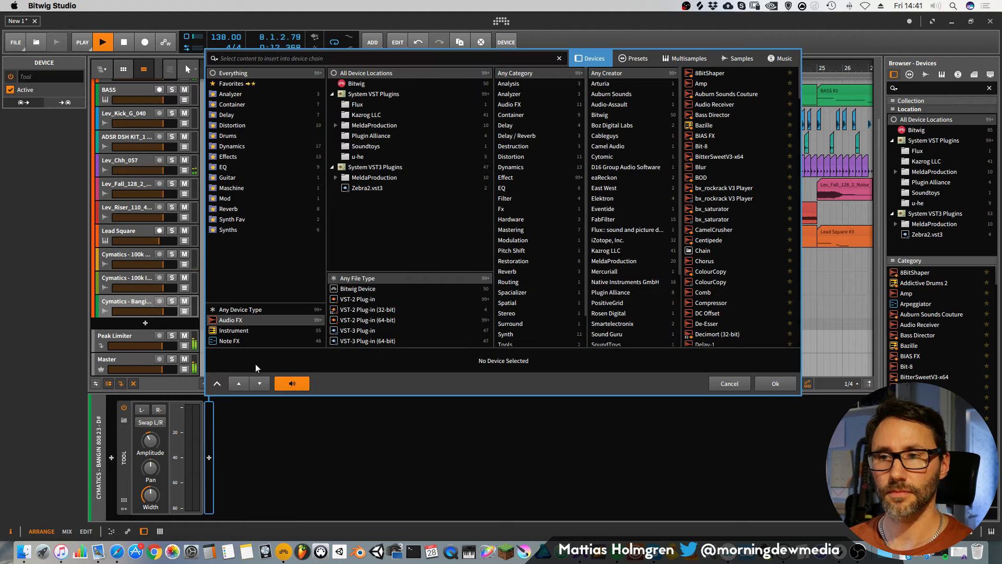
left_click(243, 166)
double_click(722, 84)
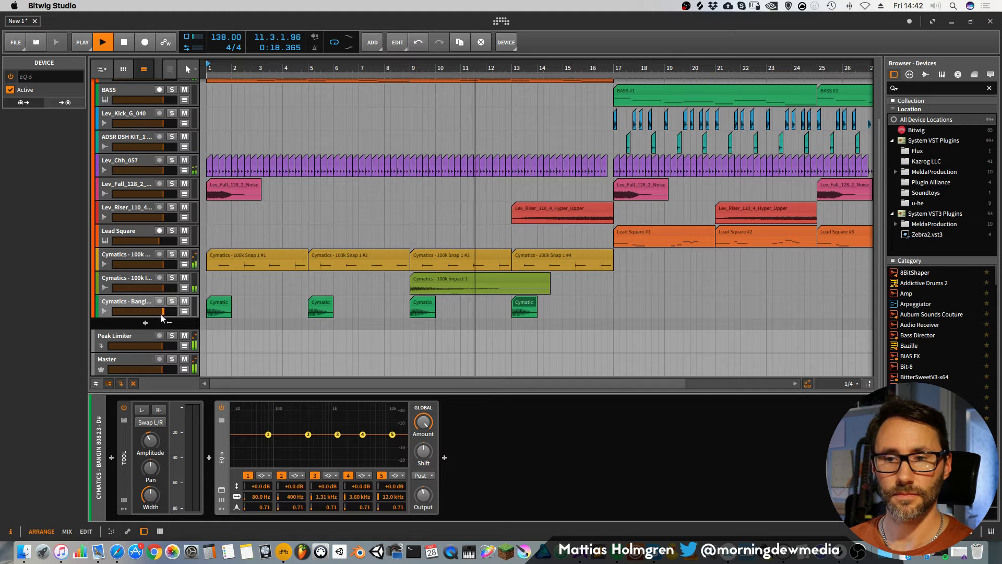
Listen to the intro through its transition into the main section at bar 17 and review the whole arrangement.
left_click_drag(549, 201, 552, 183)
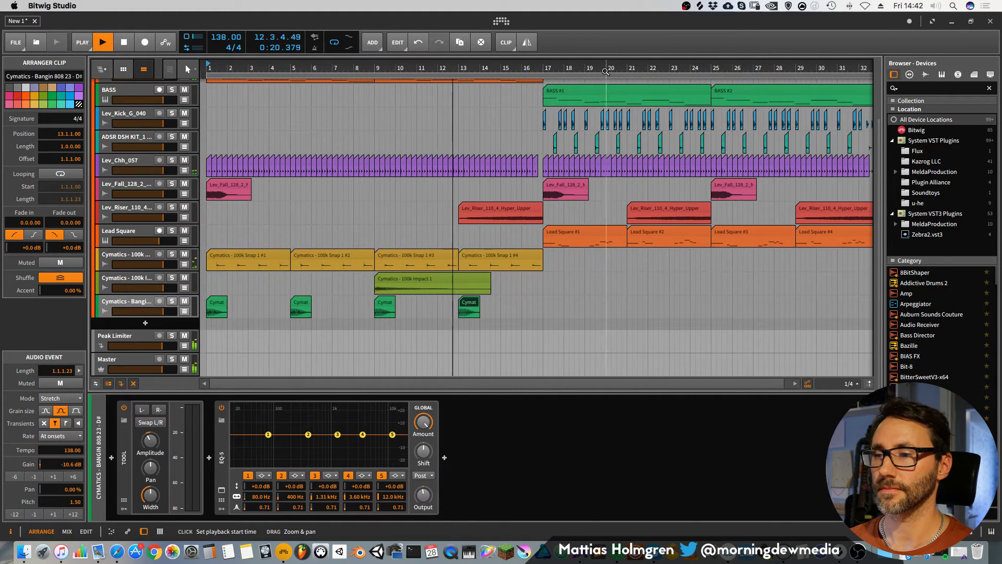
scroll(552, 183, "up", 3)
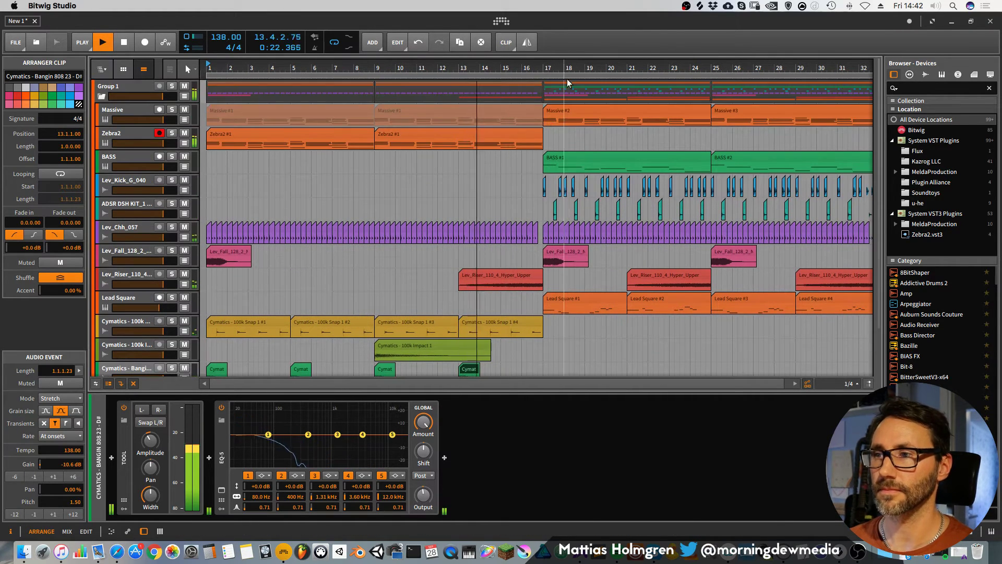
left_click_drag(573, 68, 615, 77)
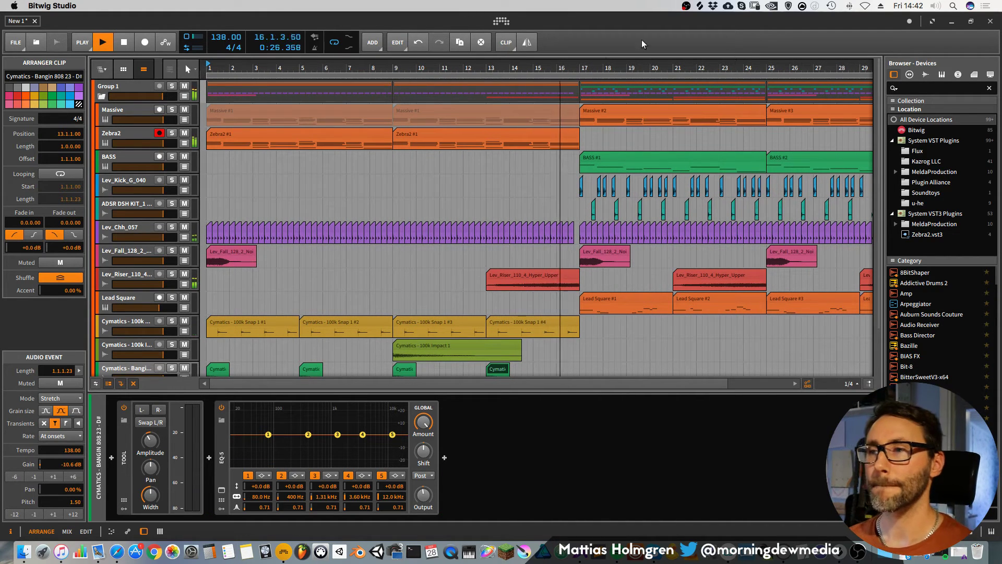
left_click_drag(622, 66, 412, 65)
scroll(447, 196, "down", 3)
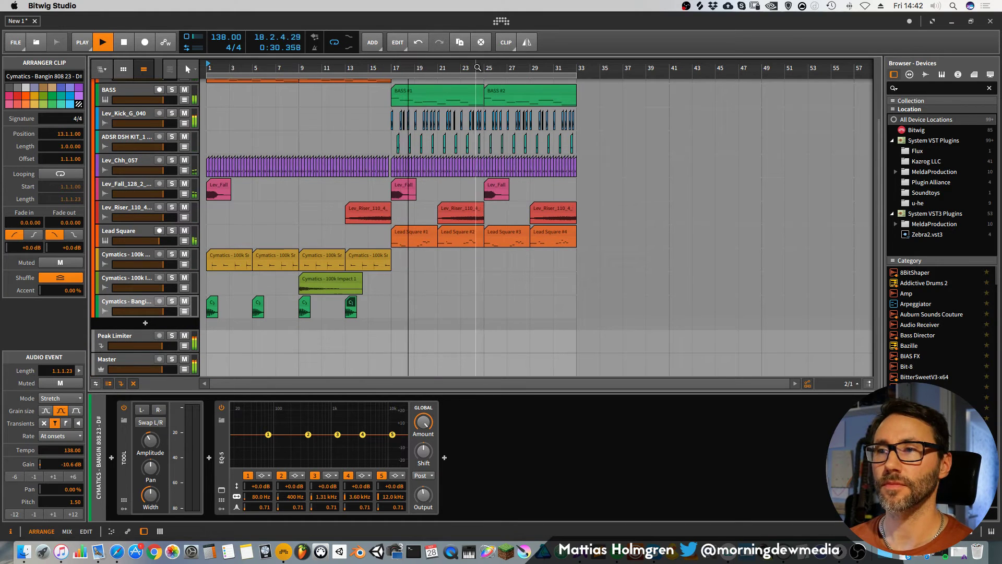
left_click_drag(487, 66, 703, 73)
scroll(547, 321, "down", 4)
key("space")
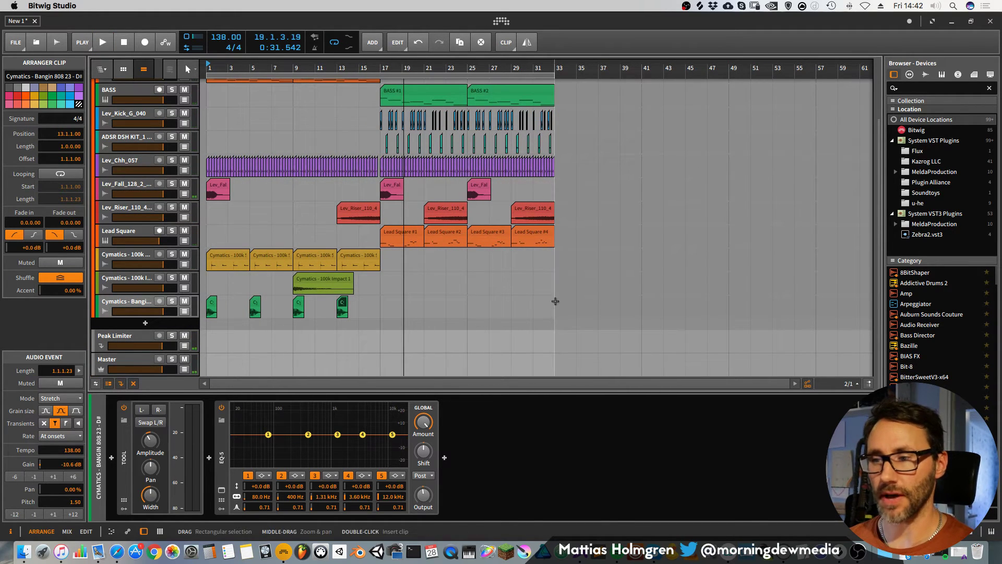
Select all clips in the arrangement and move them 16 bars later so that they start at bar 17.
left_click(554, 301)
key("super+a")
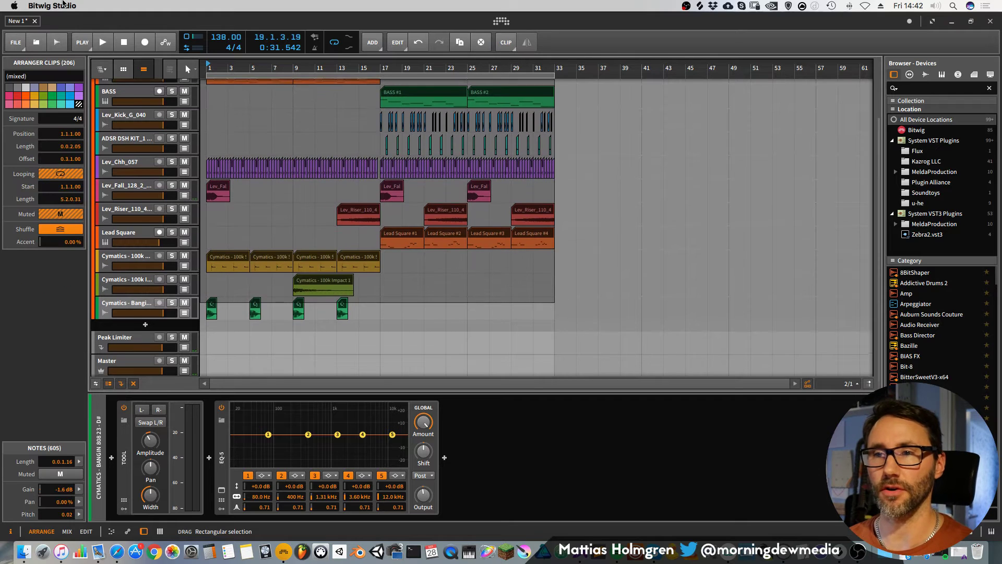
scroll(183, 107, "up", 3)
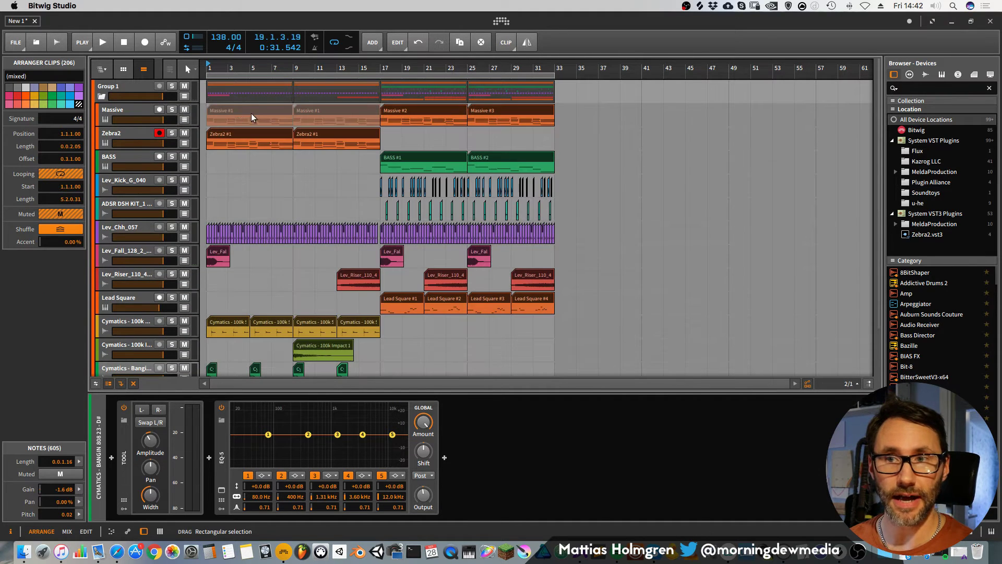
left_click_drag(230, 108, 402, 119)
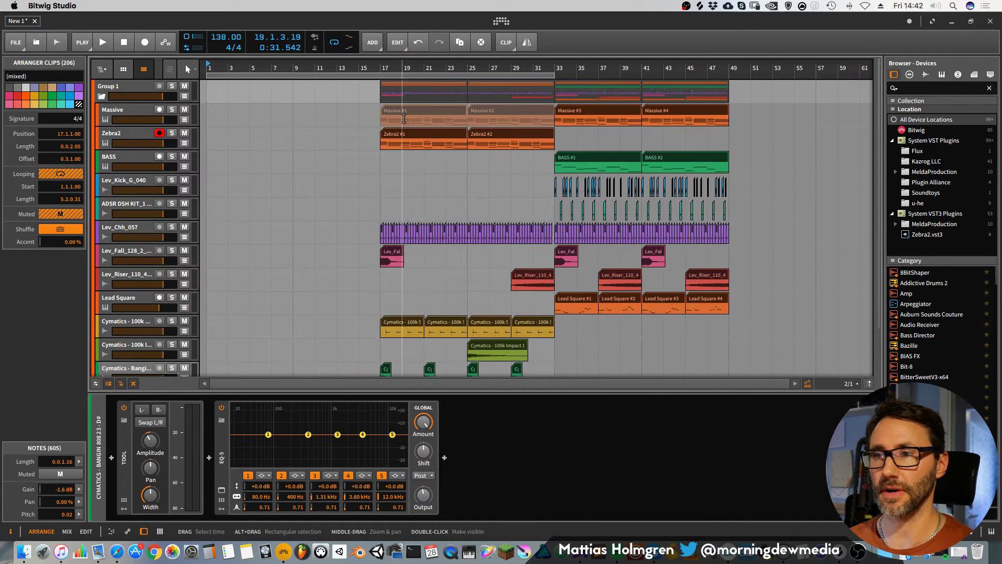
scroll(413, 148, "down", 3)
scroll(373, 206, "up", 3)
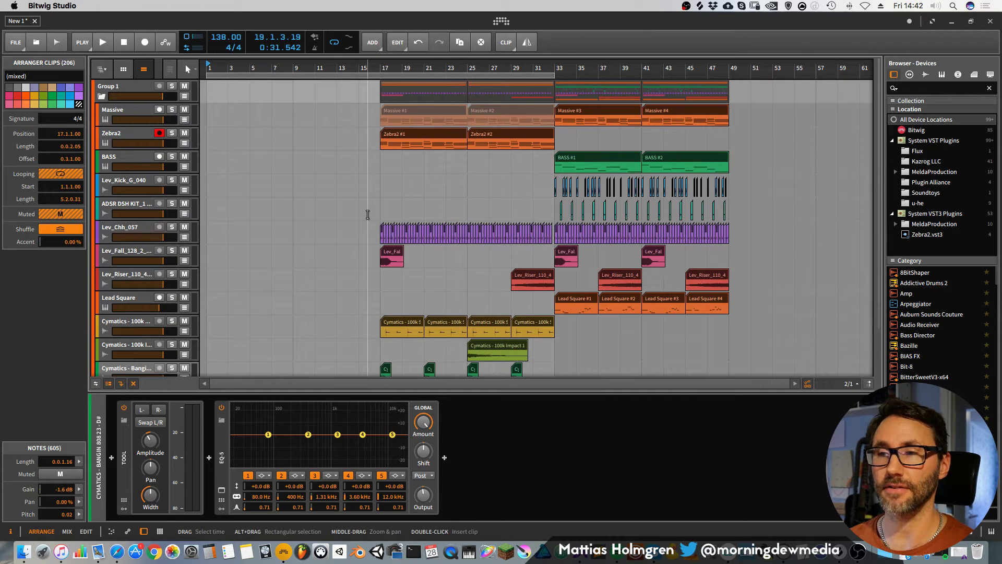
left_click_drag(367, 66, 404, 79)
left_click(400, 194)
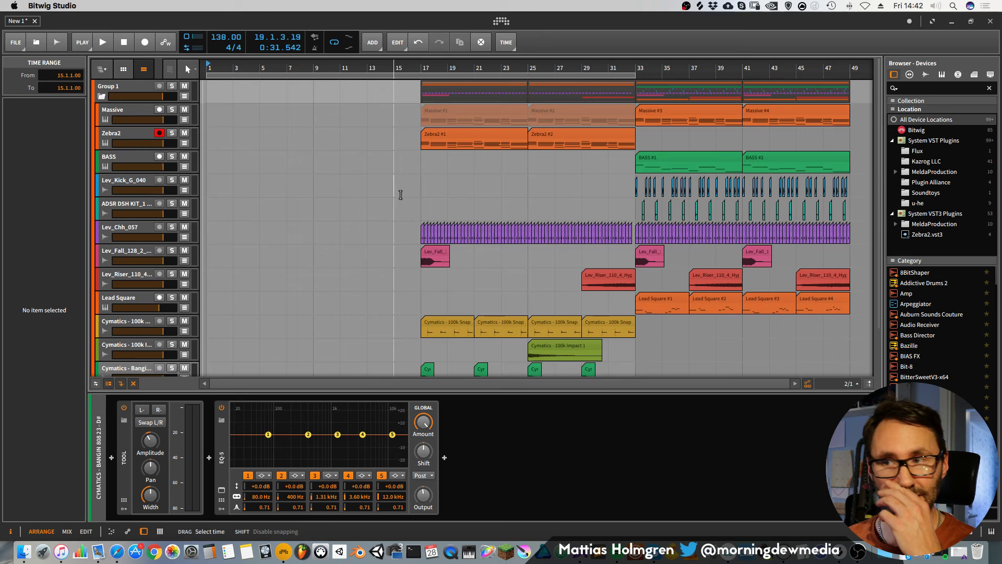
Copy the two Zebra2 clips from bars 17 and 25 to bars 1 and 9 and play the new opening.
left_click(438, 134)
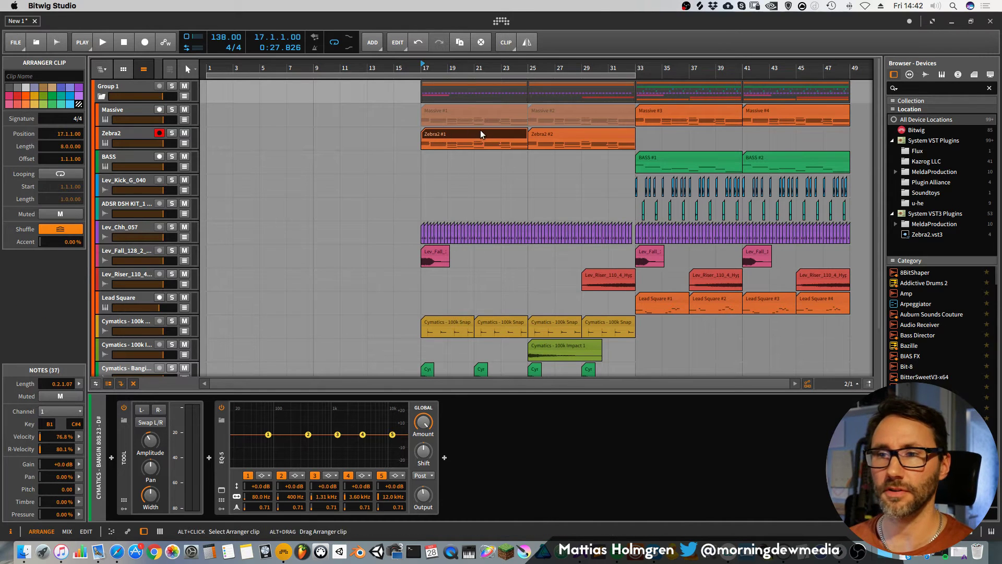
left_click_drag(481, 130, 381, 141)
left_click(206, 69)
key("space")
left_click_drag(349, 69, 397, 89)
key("space")
Add a new instrument track at the end of the track list with the Kontakt 5 synth on it.
scroll(244, 220, "down", 3)
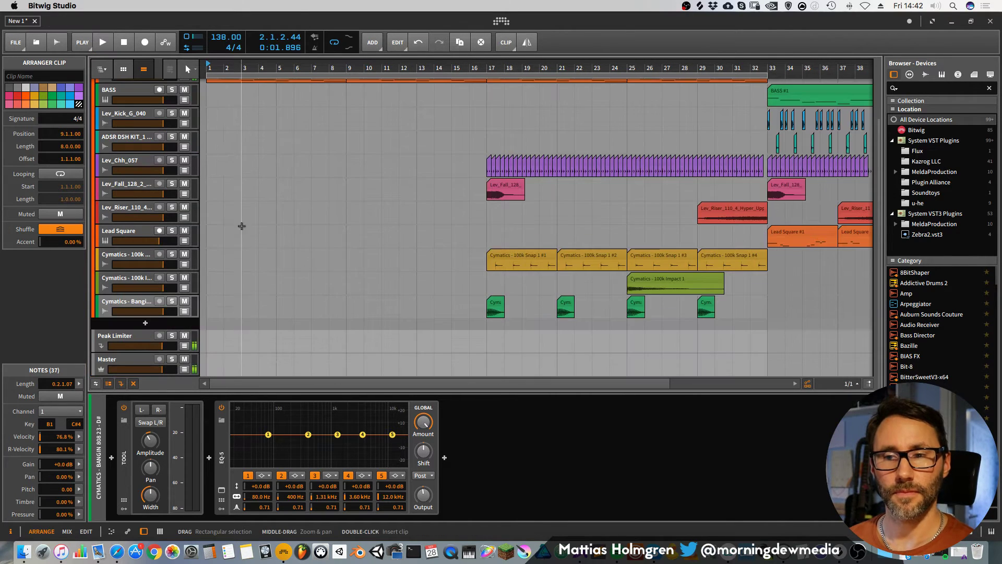
scroll(245, 220, "up", 3)
scroll(144, 325, "down", 3)
double_click(145, 324)
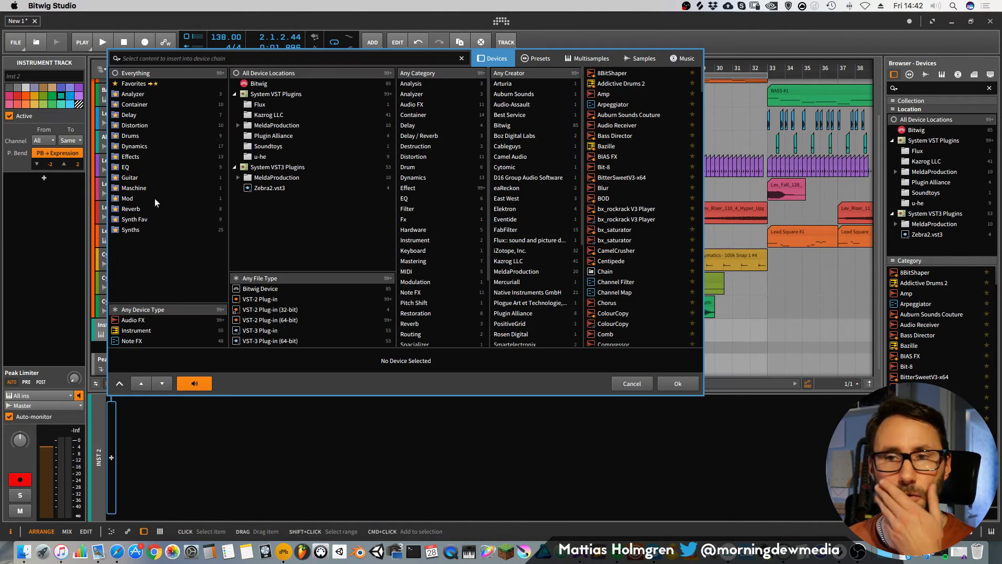
left_click(142, 231)
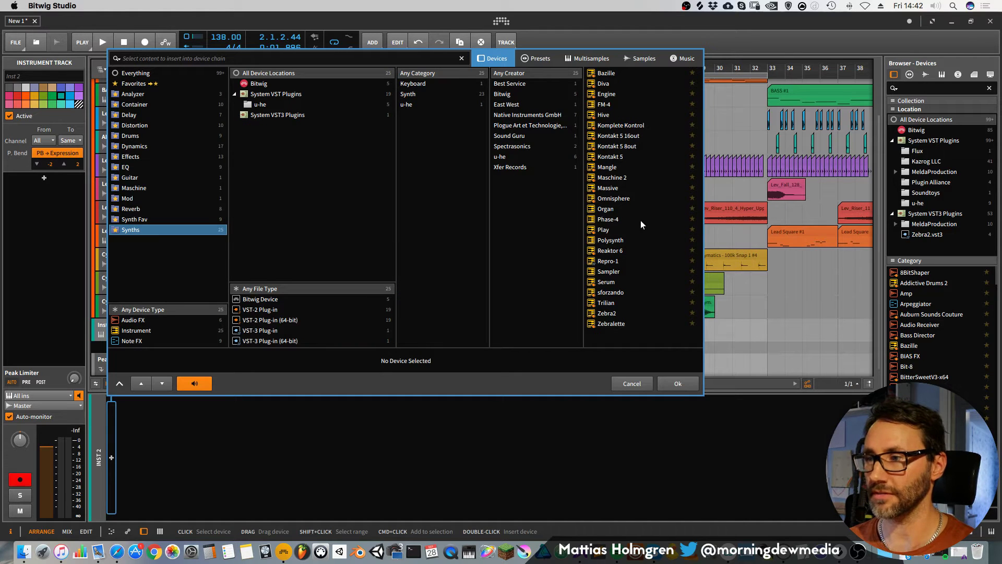
left_click(611, 157)
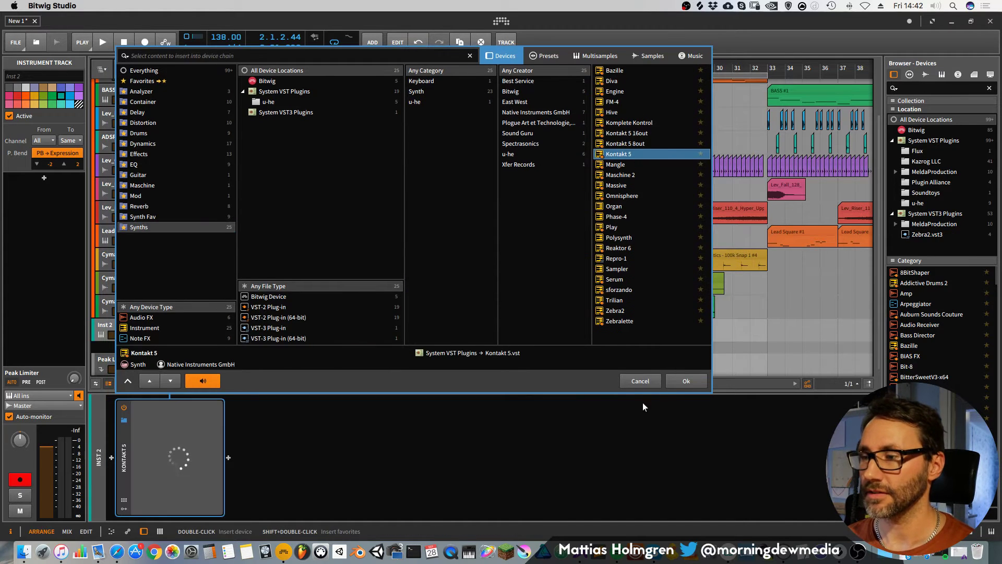
left_click(677, 384)
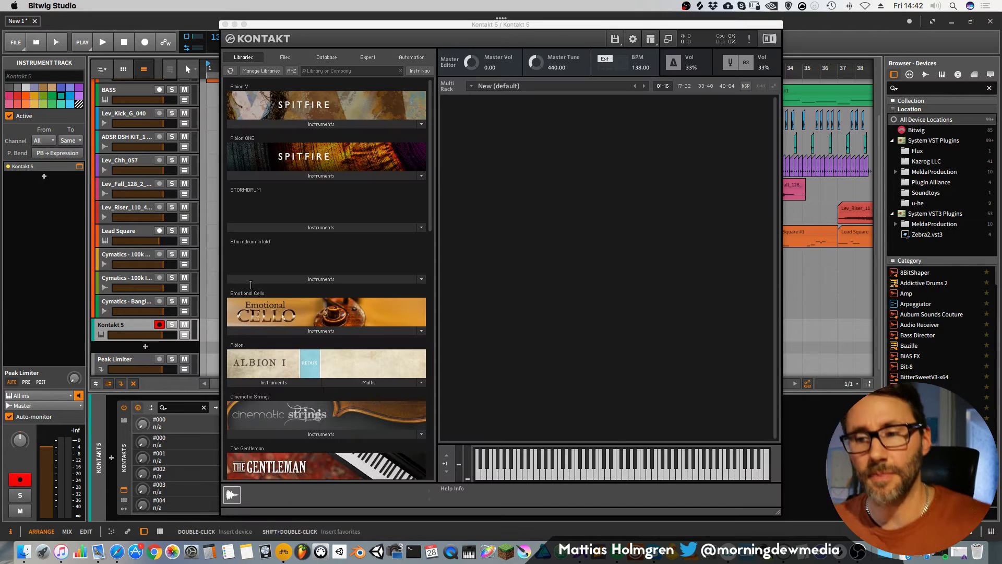
Load The Gentleman piano in Kontakt with the factory snapshot Sparkling Upright and close the plug-in window.
scroll(250, 285, "down", 5)
left_click(321, 281)
double_click(266, 295)
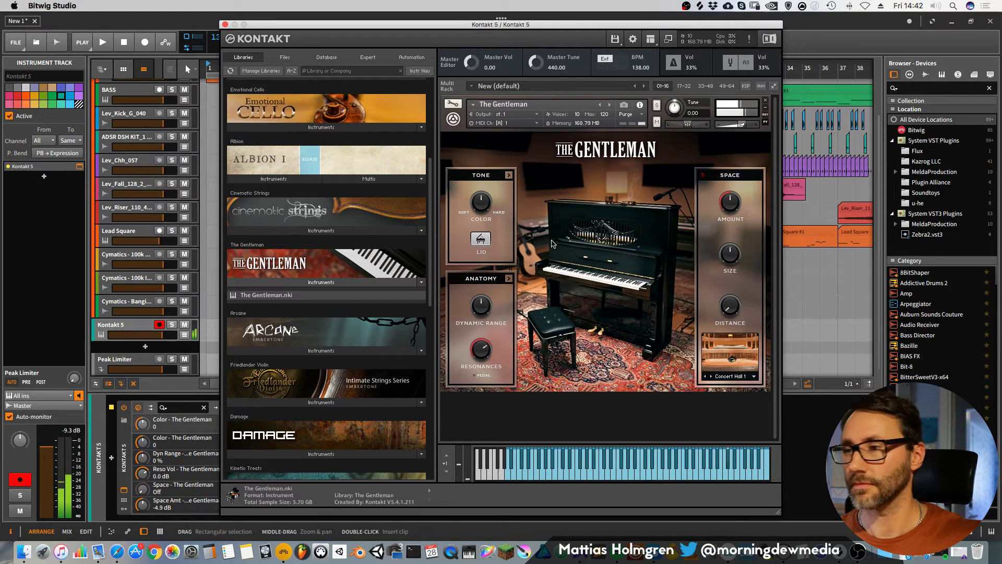
left_click(626, 104)
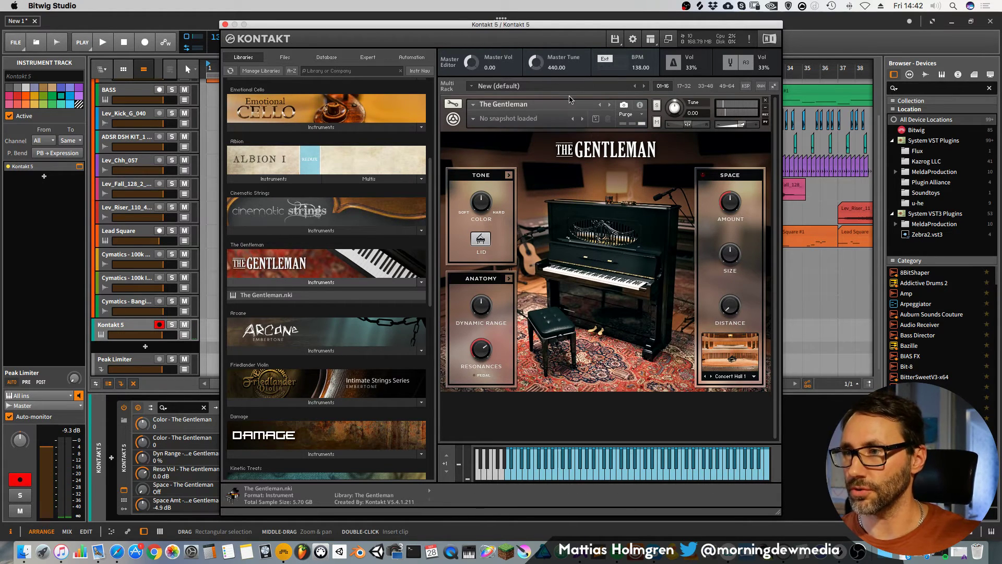
left_click(488, 118)
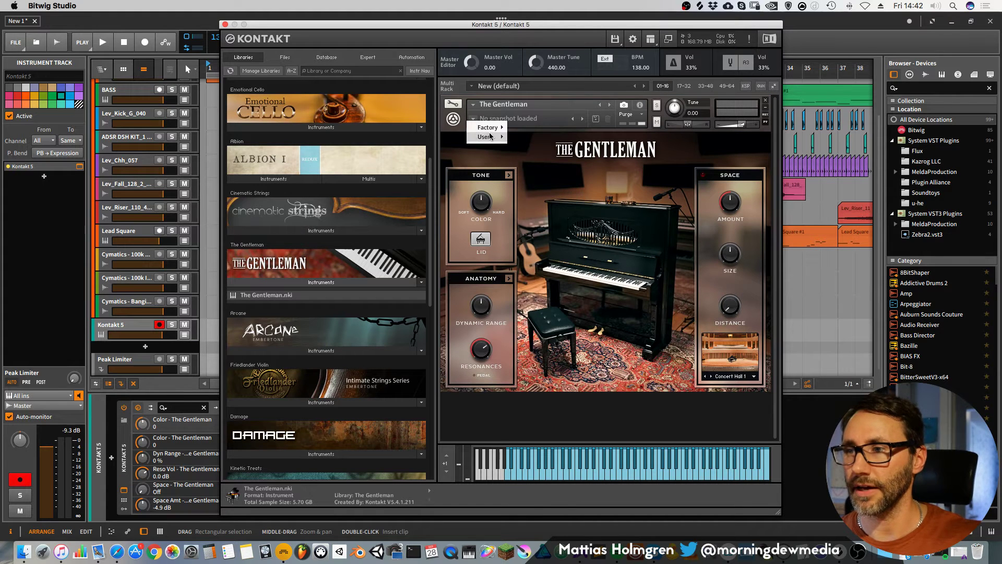
mouse_move(488, 127)
left_click(547, 250)
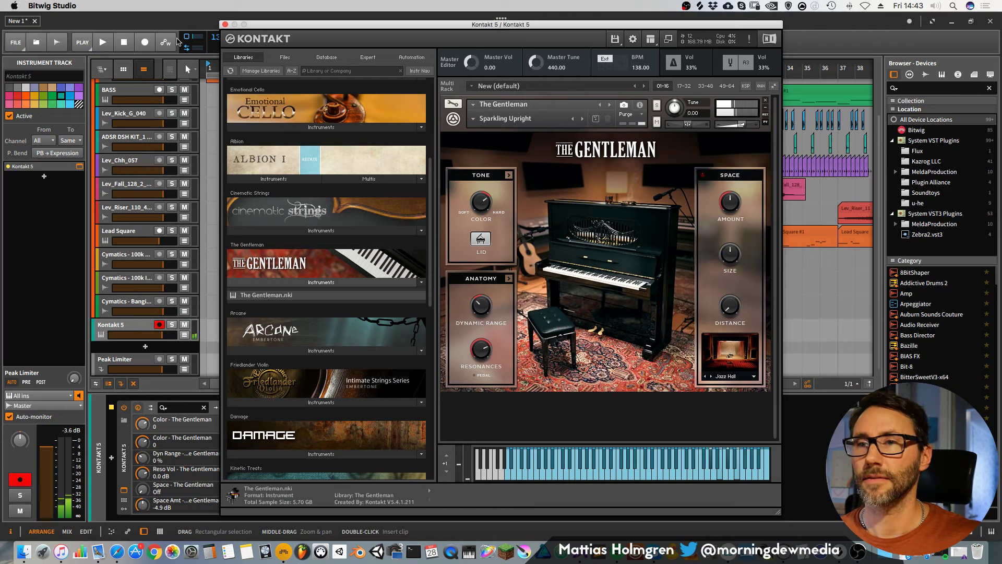
left_click(225, 25)
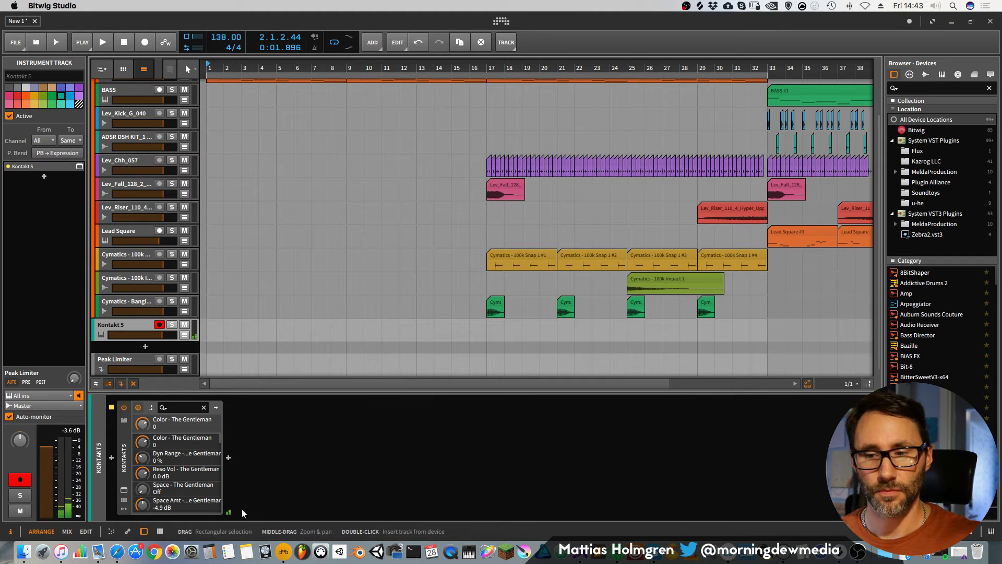
Insert a ValhallaRoom reverb after Kontakt 5 with a 24.40 s decay, 0.0 ms predelay and 12120 Hz high cut.
left_click(229, 457)
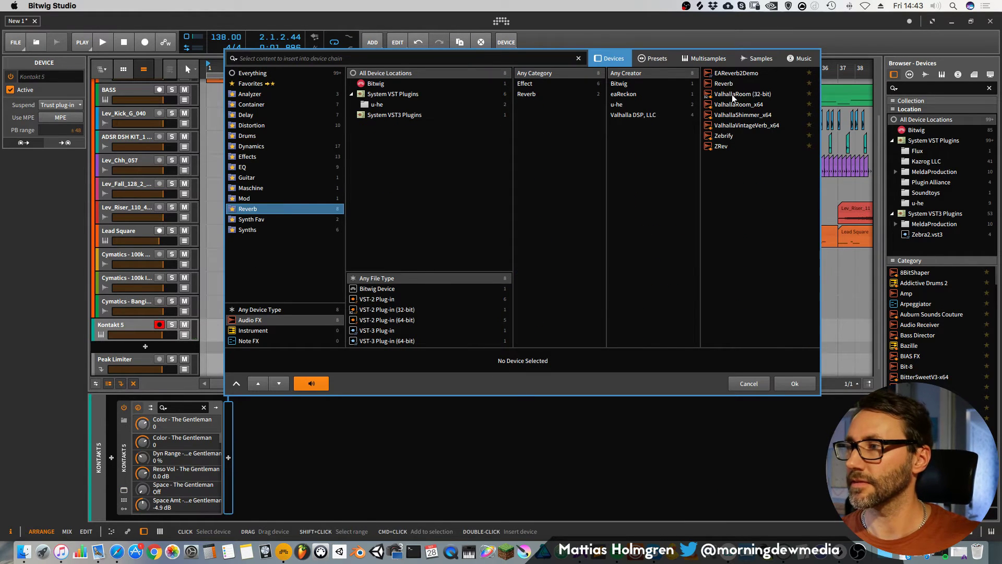
double_click(733, 96)
left_click_drag(415, 228, 406, 198)
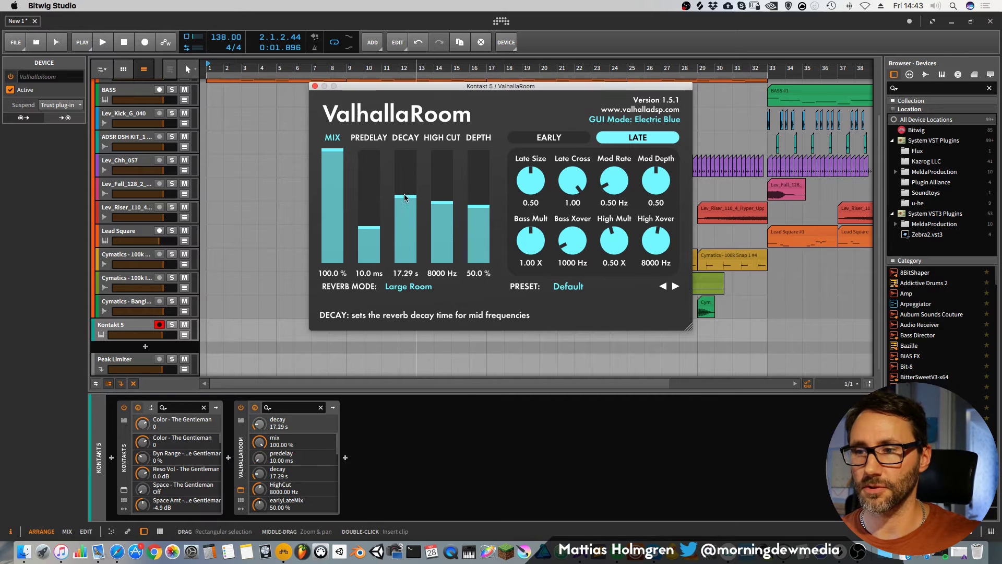
left_click_drag(371, 226, 370, 309)
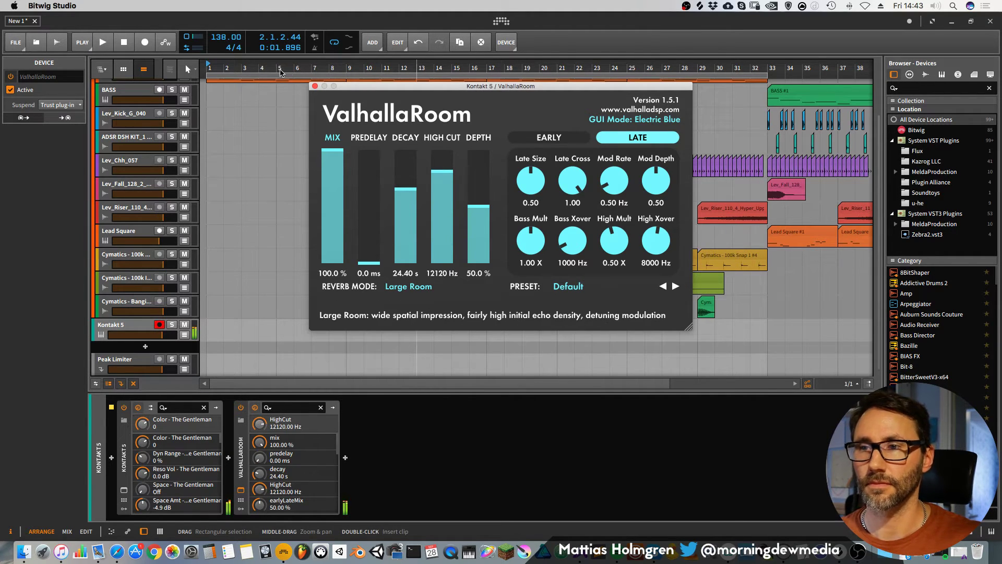
left_click(315, 86)
Record a piano part on the Kontakt 5 track from bar 1 through bar 8.
left_click_drag(350, 68, 325, 72)
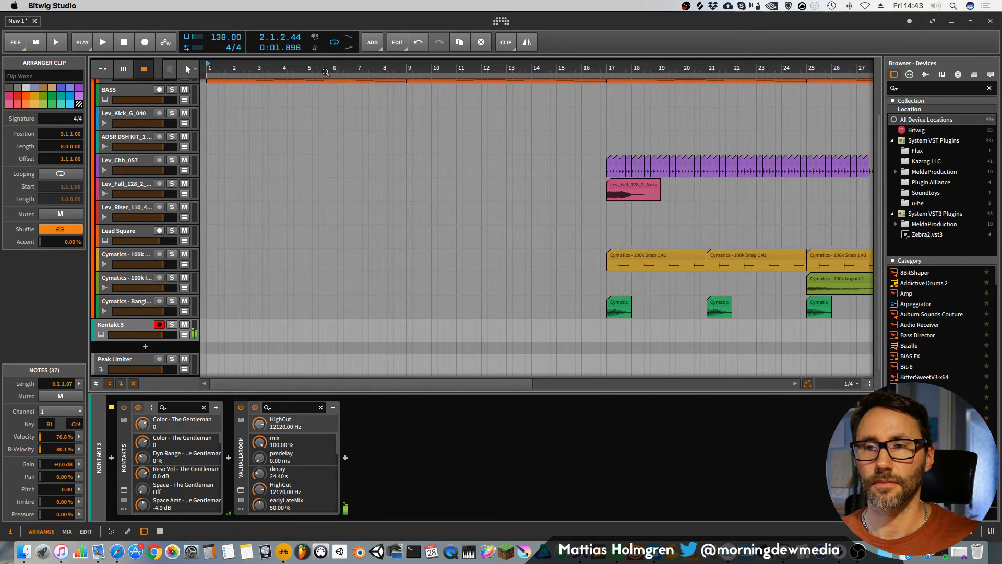
key("space")
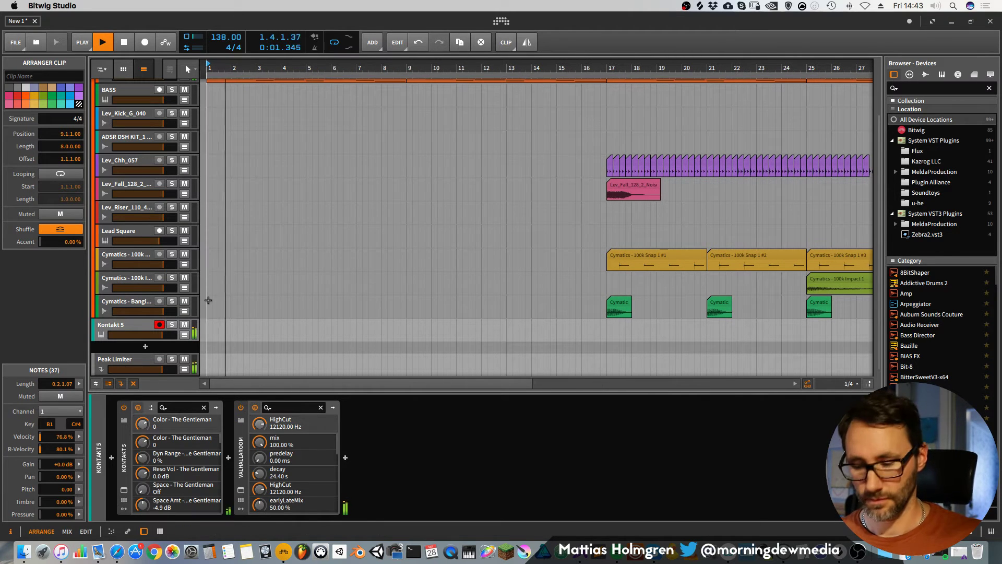
key("space")
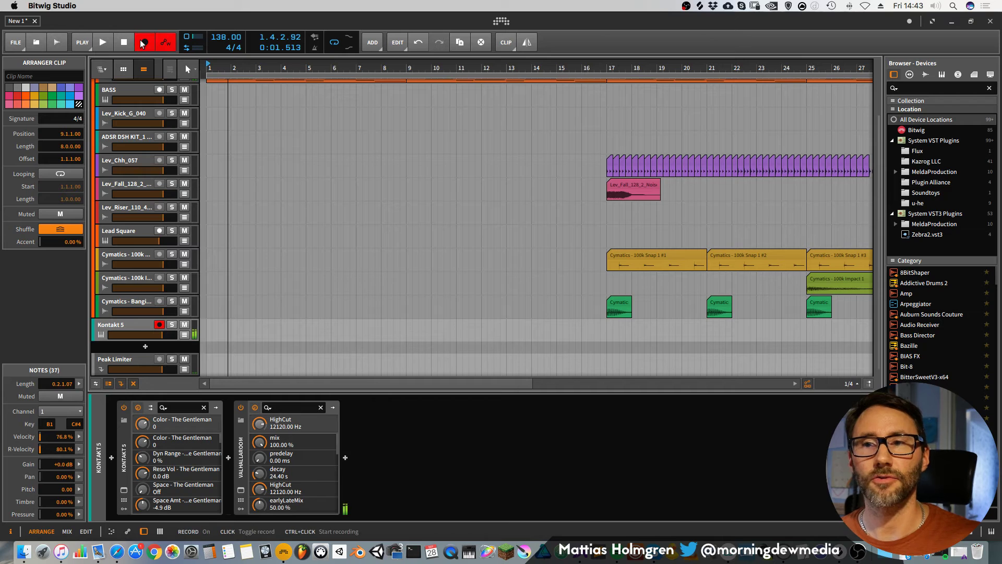
left_click(108, 44)
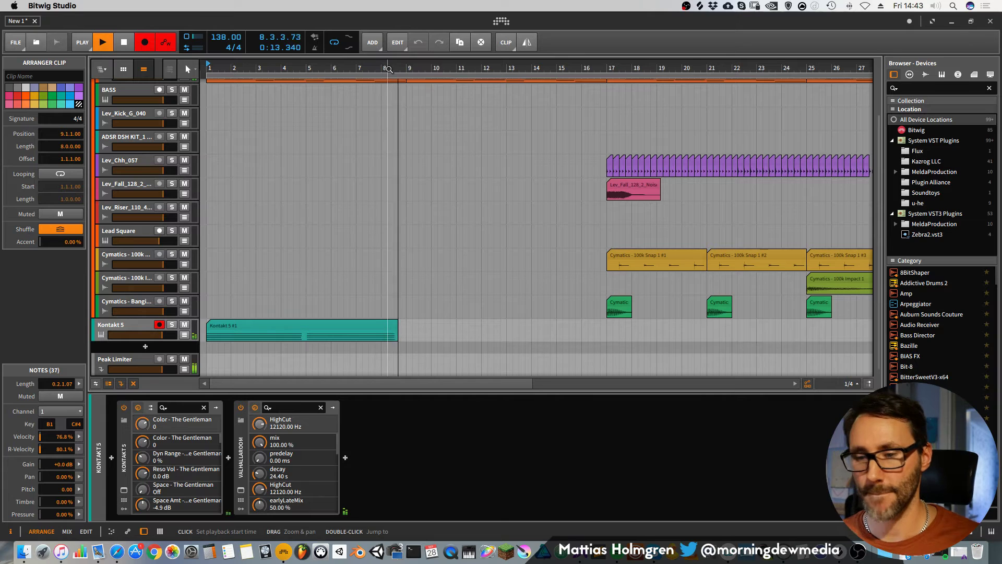
key("space")
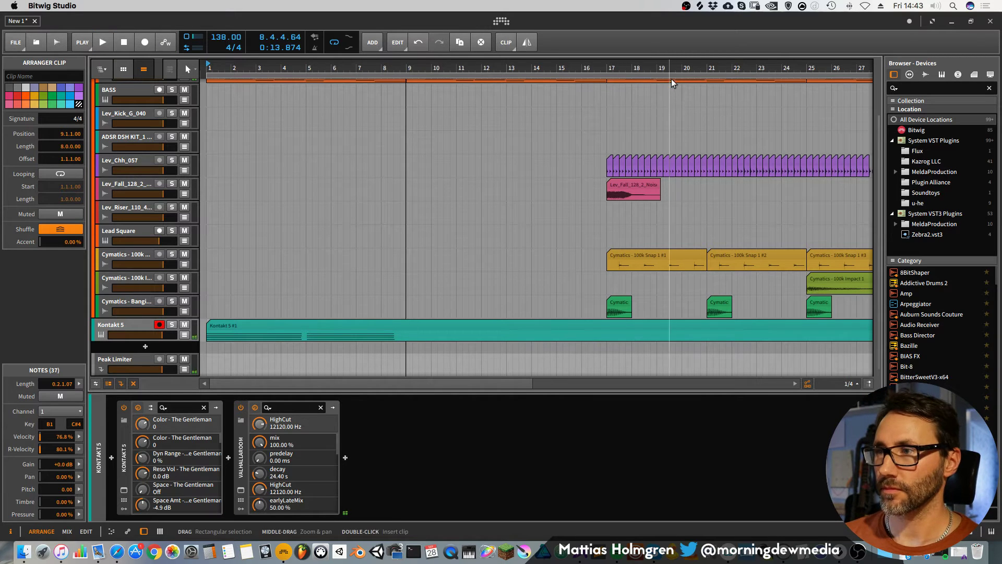
Shorten the recorded Kontakt 5 clip to eight bars and move its track into Group 1, then play the start.
left_click_drag(675, 69, 675, 110)
left_click_drag(600, 327, 330, 333)
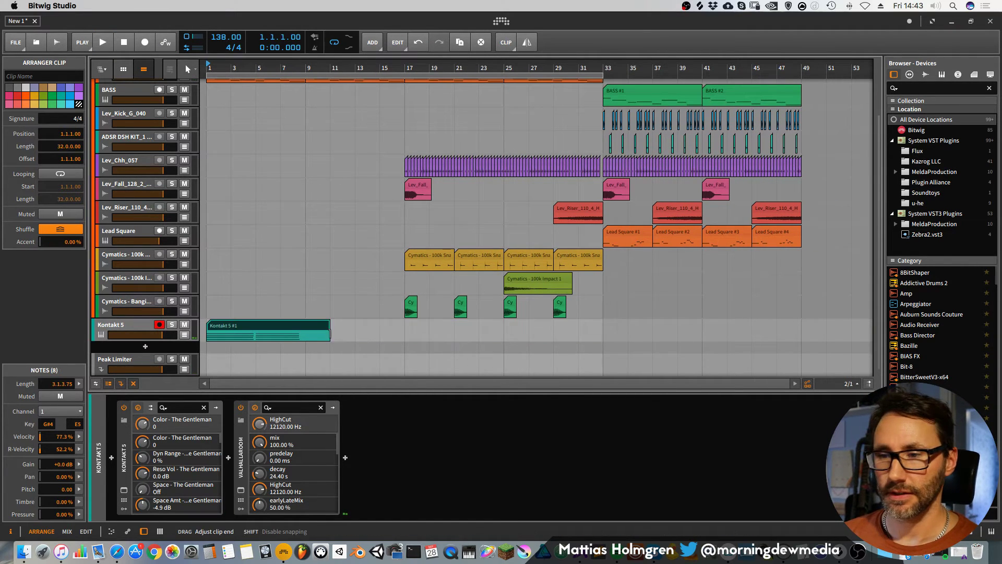
left_click(109, 326)
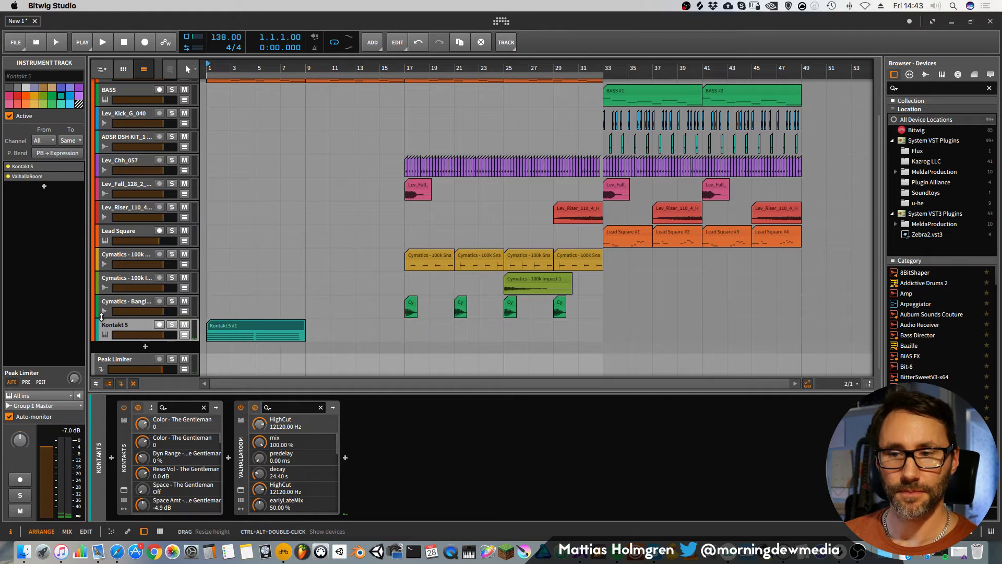
key("space")
left_click_drag(324, 69, 323, 38)
key("space")
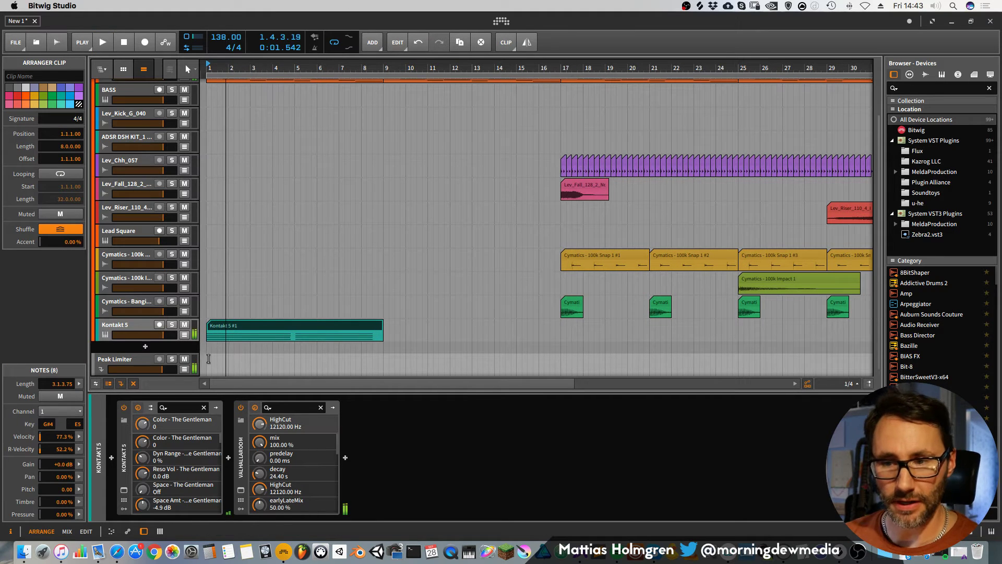
Bounce the Kontakt 5 clip to a new audio track with the Pre-Fader source at 24-bit.
right_click(238, 325)
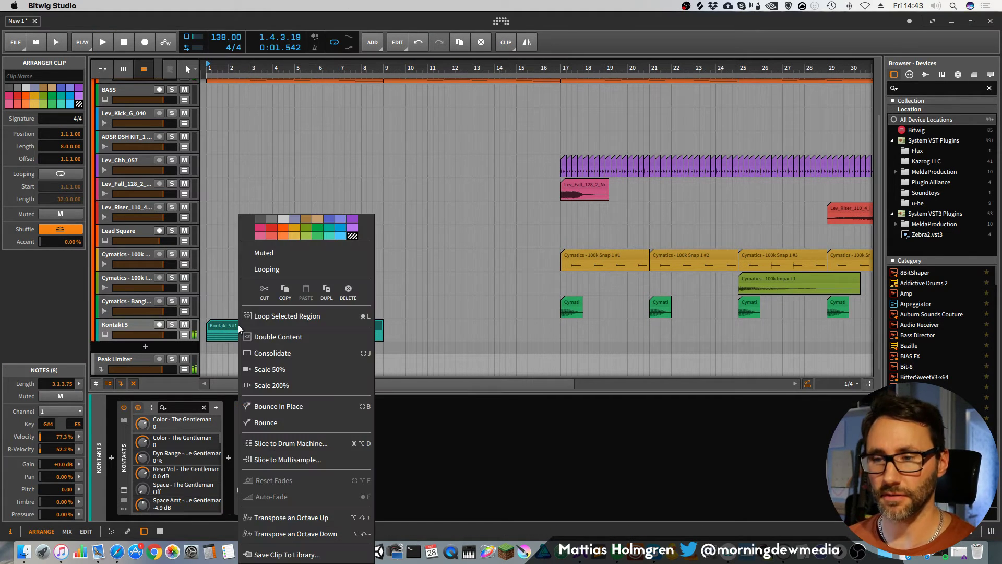
left_click(293, 424)
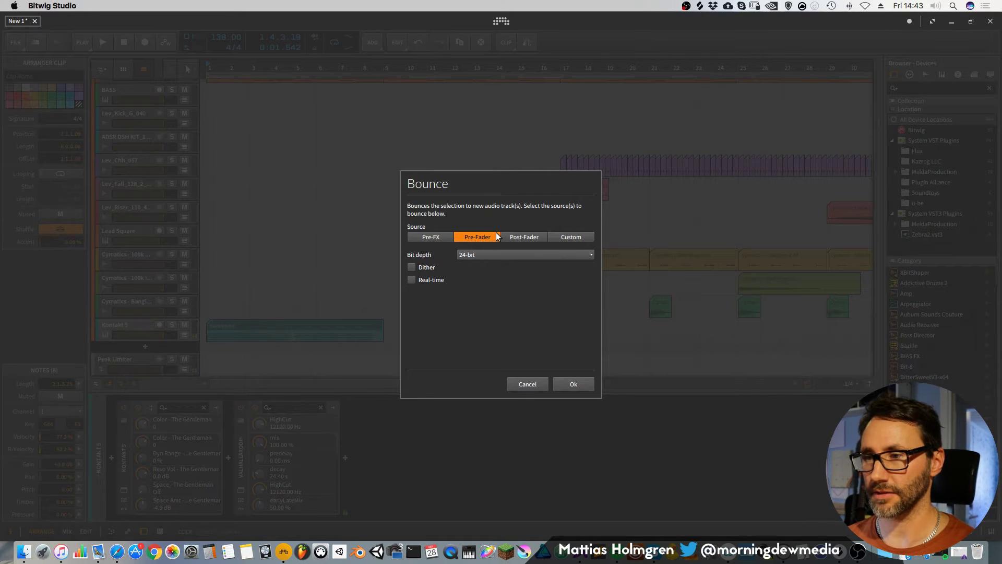
left_click(574, 384)
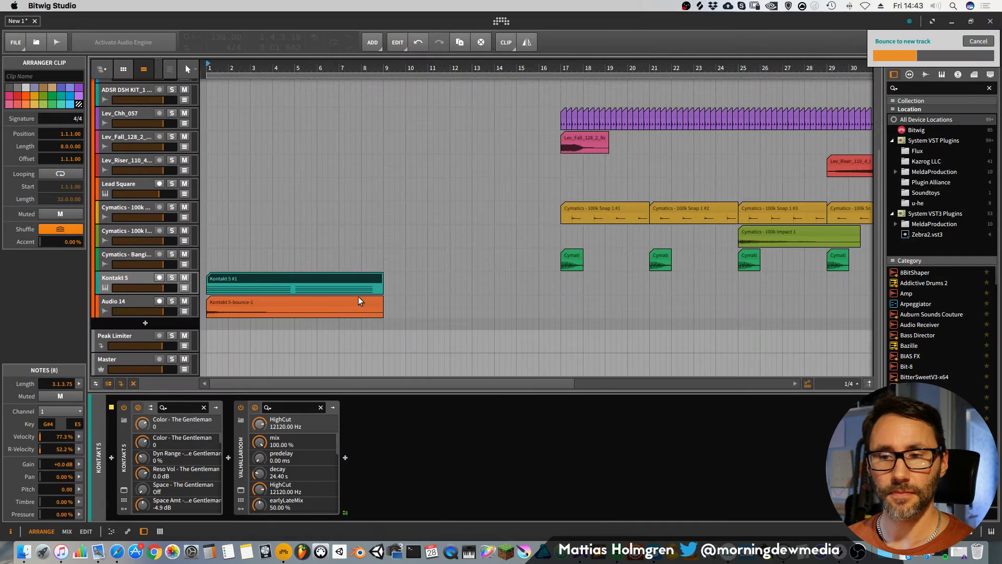
left_click(264, 302)
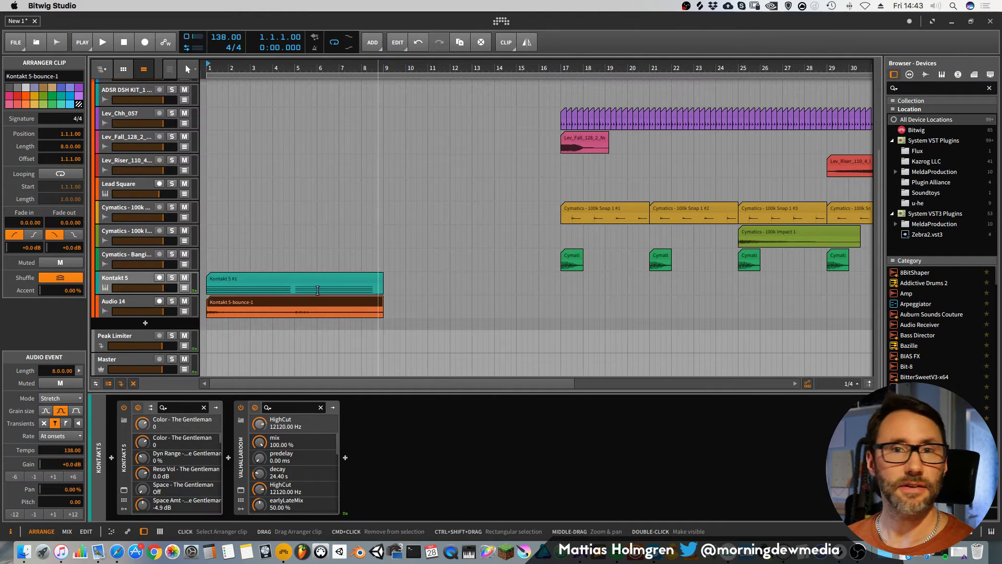
Load the bounced piano clip into a Sampler on a new instrument track and mute the Audio 14 track.
left_click(147, 323)
left_click(146, 233)
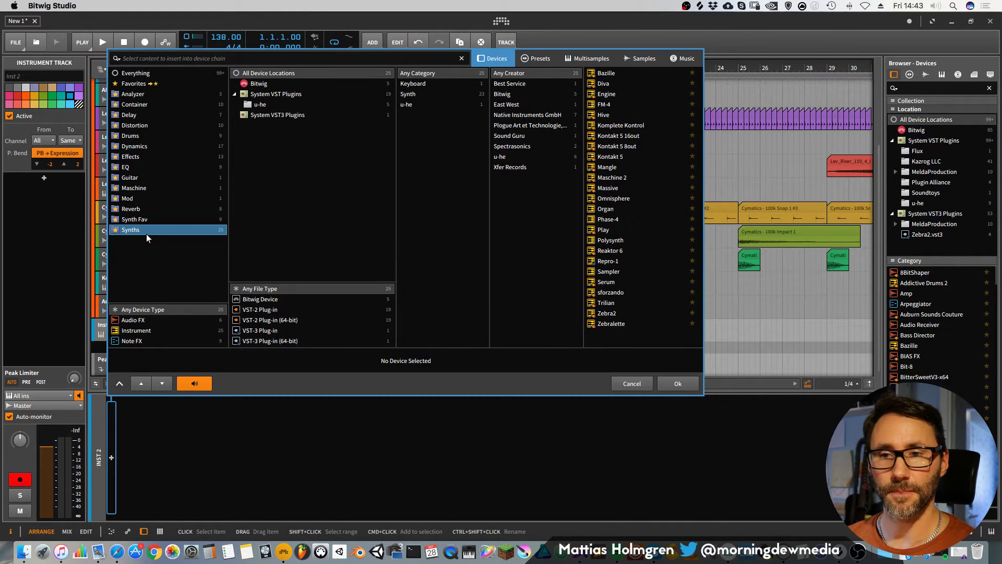
double_click(608, 271)
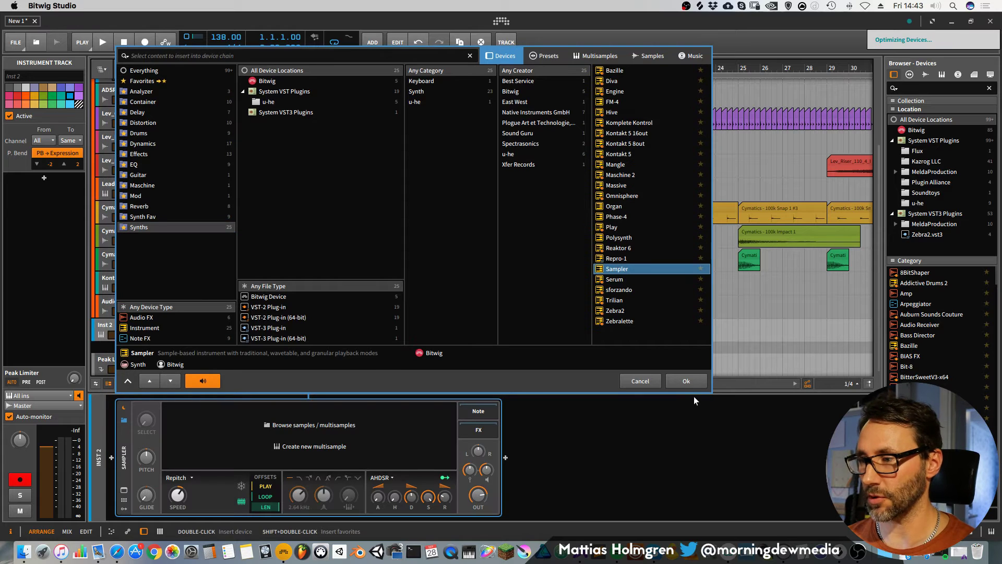
left_click_drag(324, 68, 341, 76)
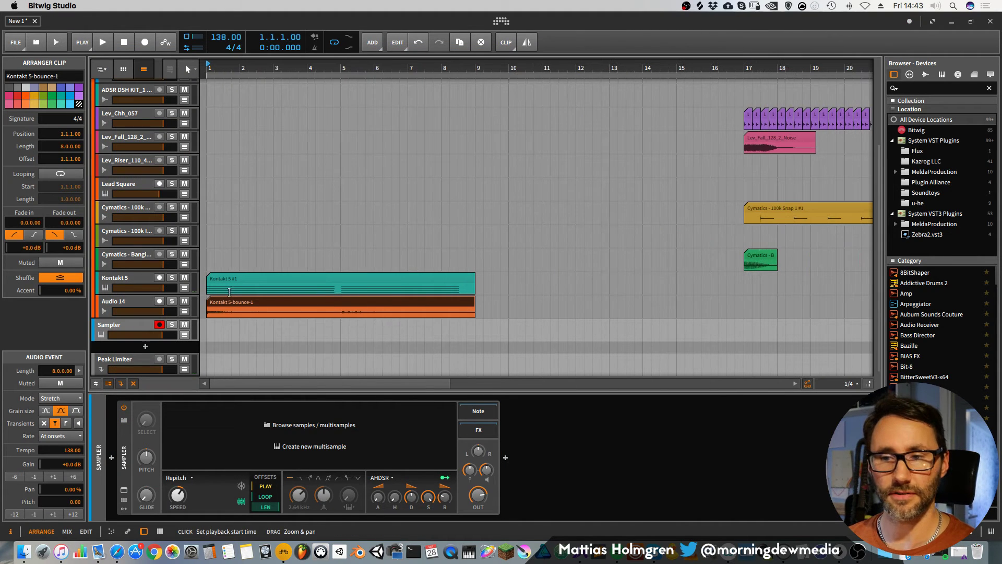
left_click_drag(268, 300, 261, 444)
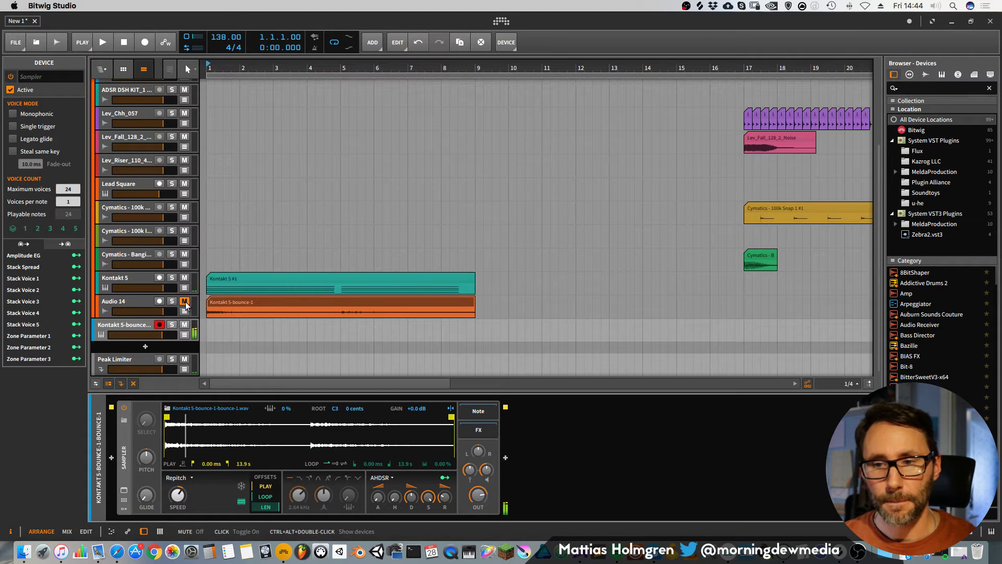
Adjust the Sampler's amplitude envelope and try its sound against the opening bars.
mouse_move(377, 502)
left_mouse_down()
mouse_move(377, 493)
mouse_move(376, 503)
left_mouse_up()
mouse_move(450, 505)
left_mouse_down()
mouse_move(447, 493)
mouse_move(446, 503)
left_mouse_up()
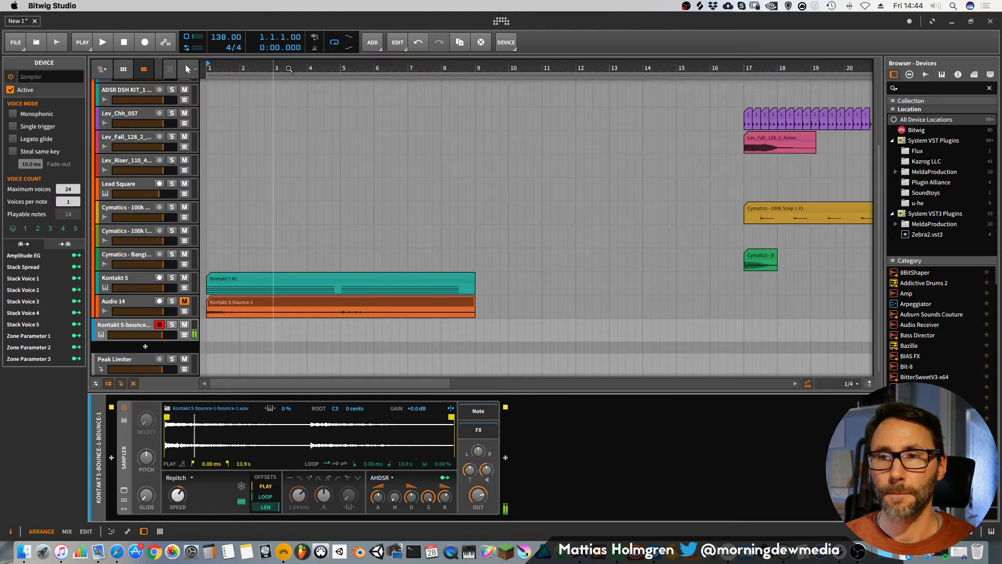
left_click_drag(296, 69, 296, 46)
key("space")
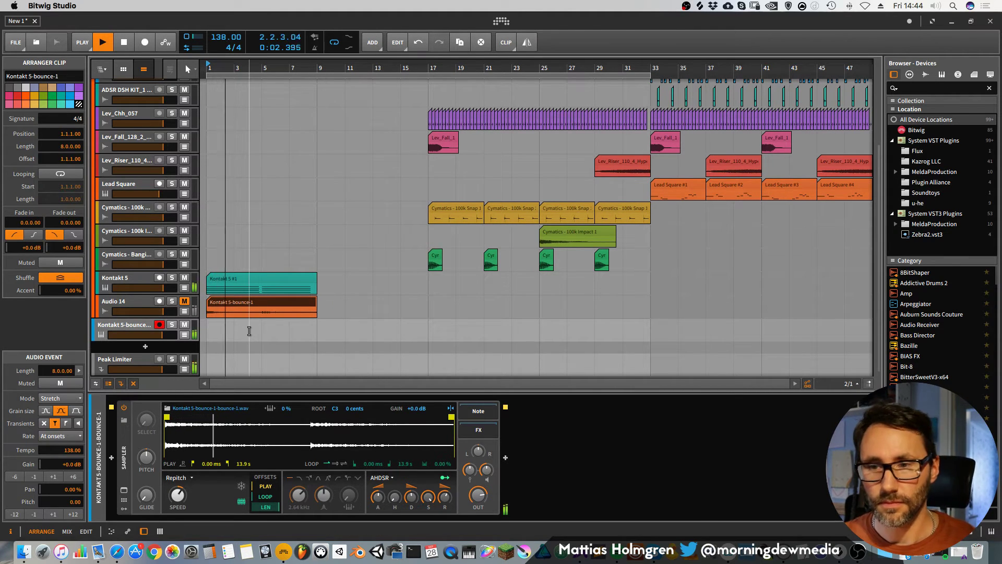
key("space")
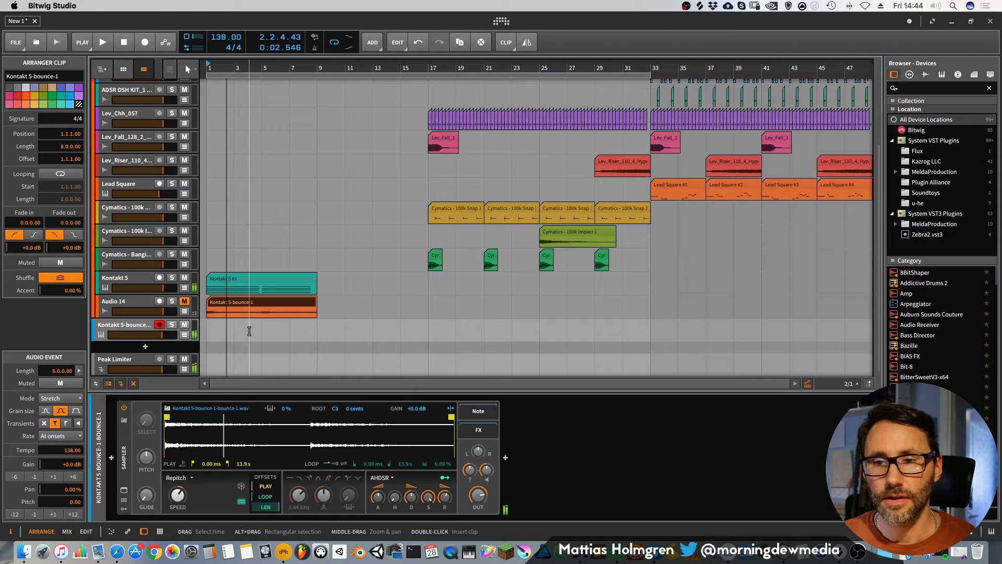
Record a new note clip for the Sampler on the Kontakt 5-bounce-1 track, starting at bar 1.
left_click(144, 46)
left_click(103, 42)
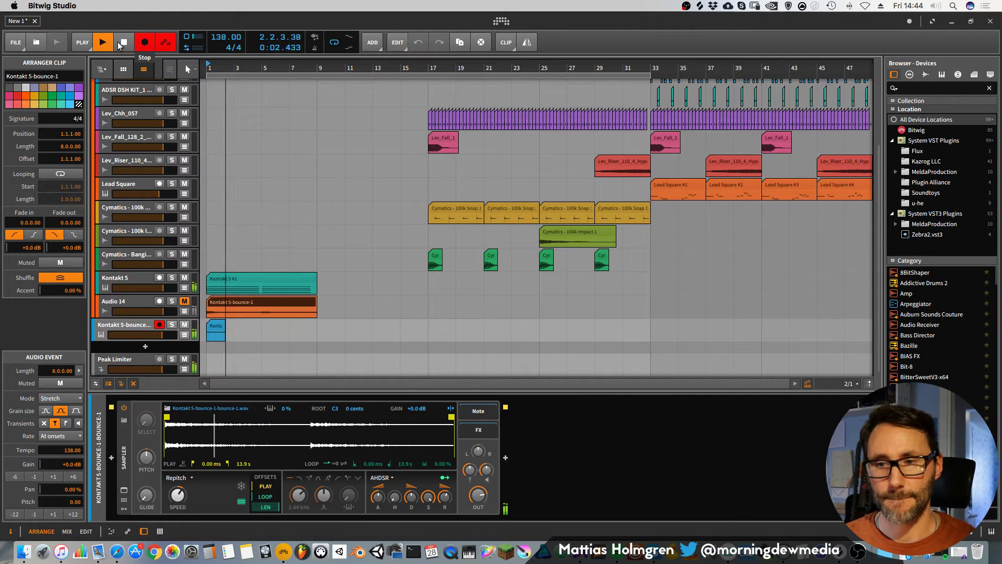
left_click_drag(424, 67, 875, 67)
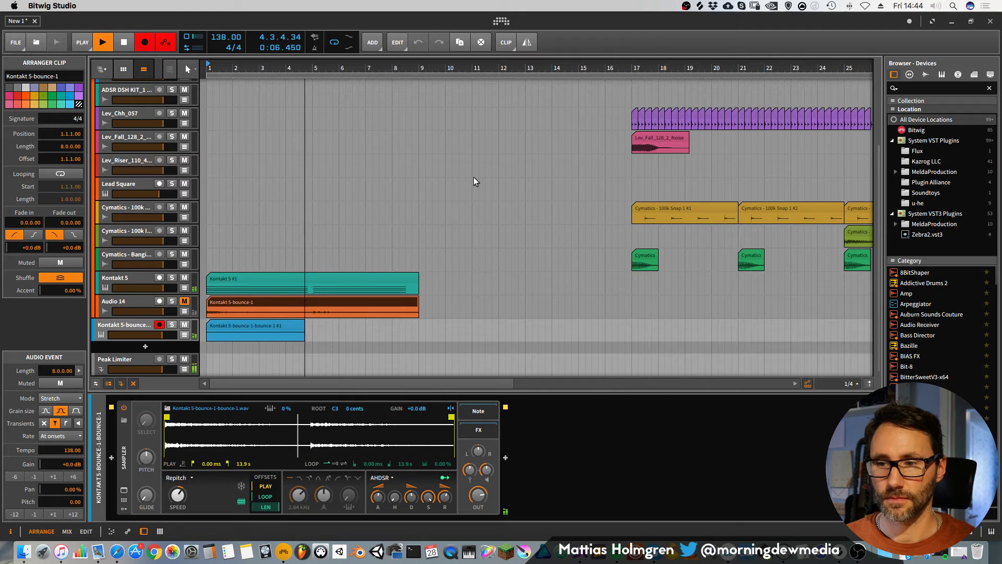
key("space")
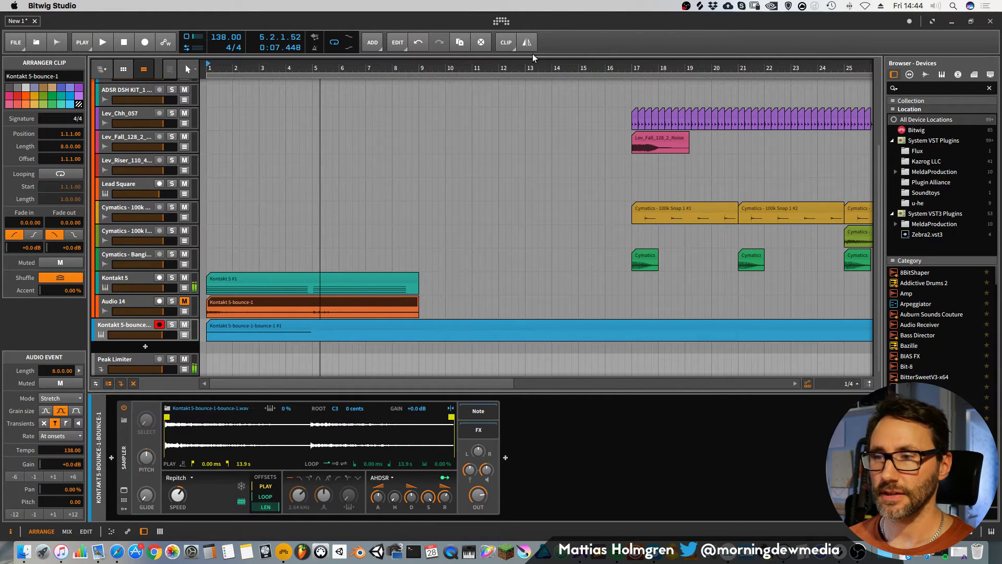
Shorten the recorded Sampler clip to four bars and mute the Kontakt 5 track.
left_click_drag(539, 67, 538, 32)
left_click_drag(577, 324, 259, 324)
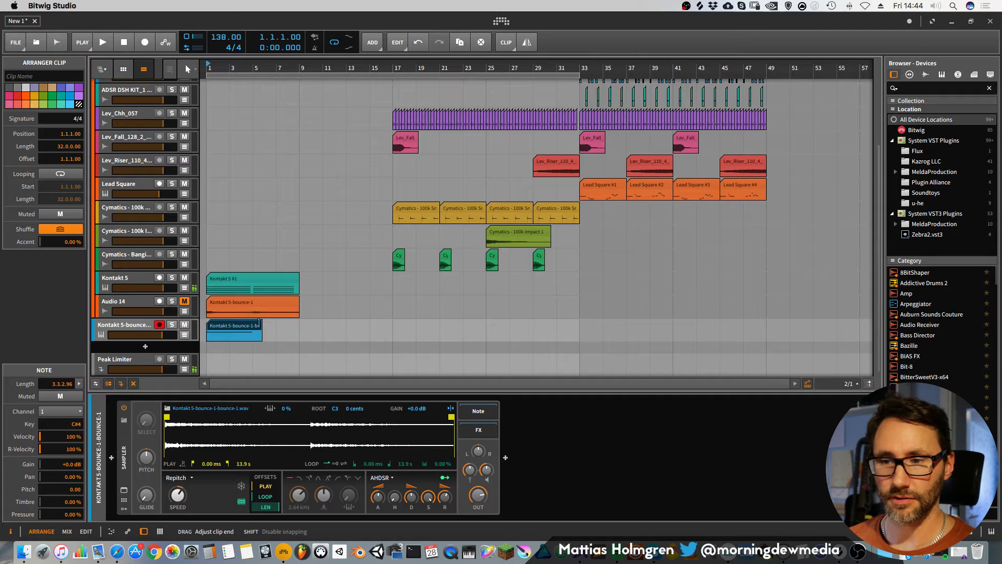
left_click(184, 278)
scroll(329, 336, "up", 5)
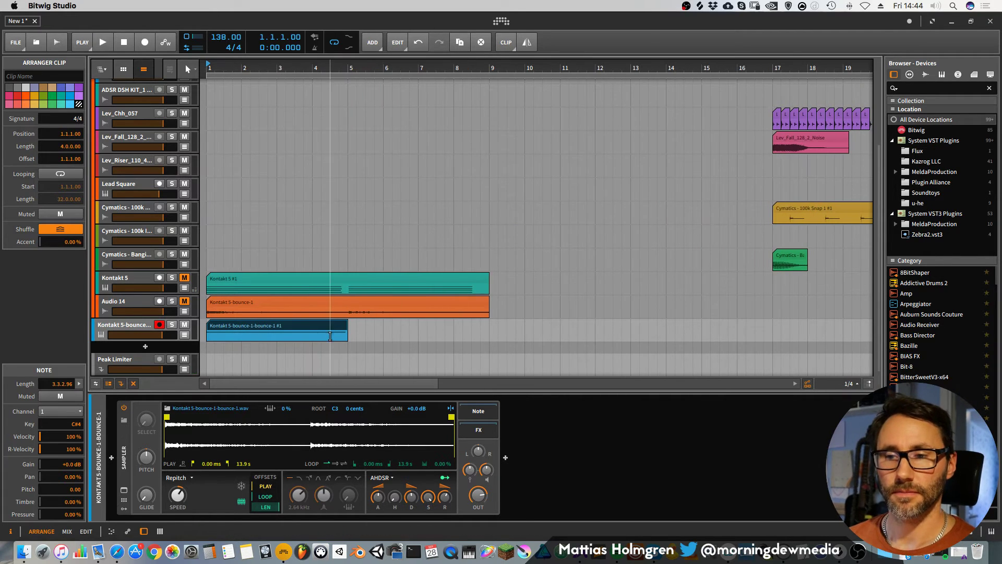
Play the opening and copy the four-bar Sampler clip to bar 5.
key("space")
left_click_drag(242, 321, 385, 326)
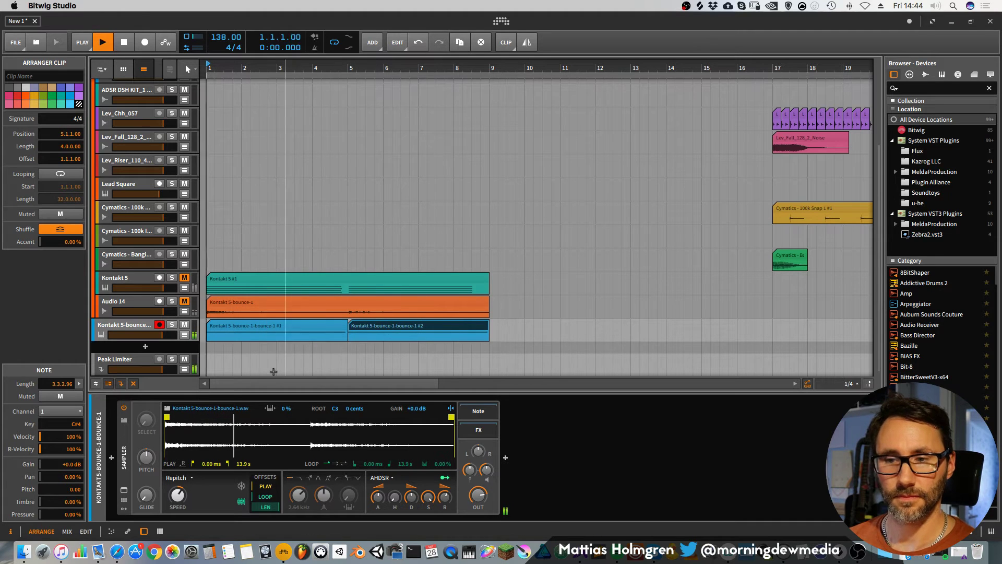
left_click(505, 457)
left_click(367, 133)
key("space")
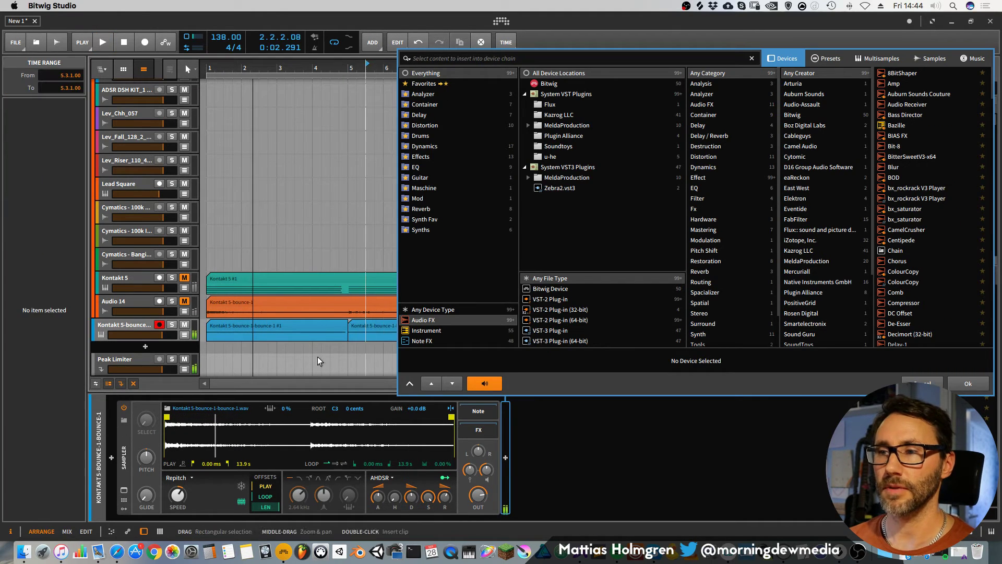
left_click(928, 383)
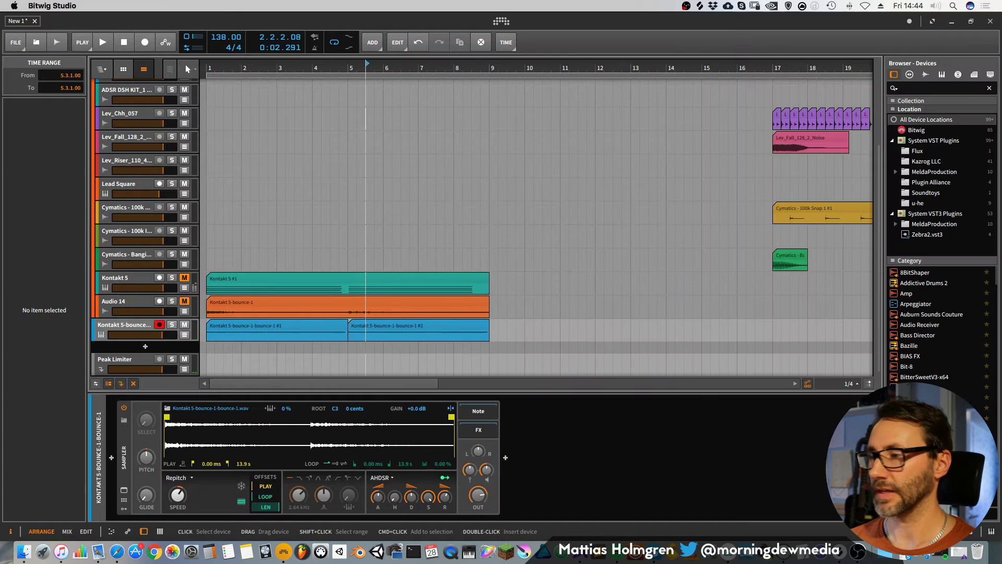
Insert Bitwig's Tool device after the Sampler on the Kontakt 5-bounce-1 track.
left_click(505, 458)
left_click(576, 85)
scroll(918, 261, "down", 3)
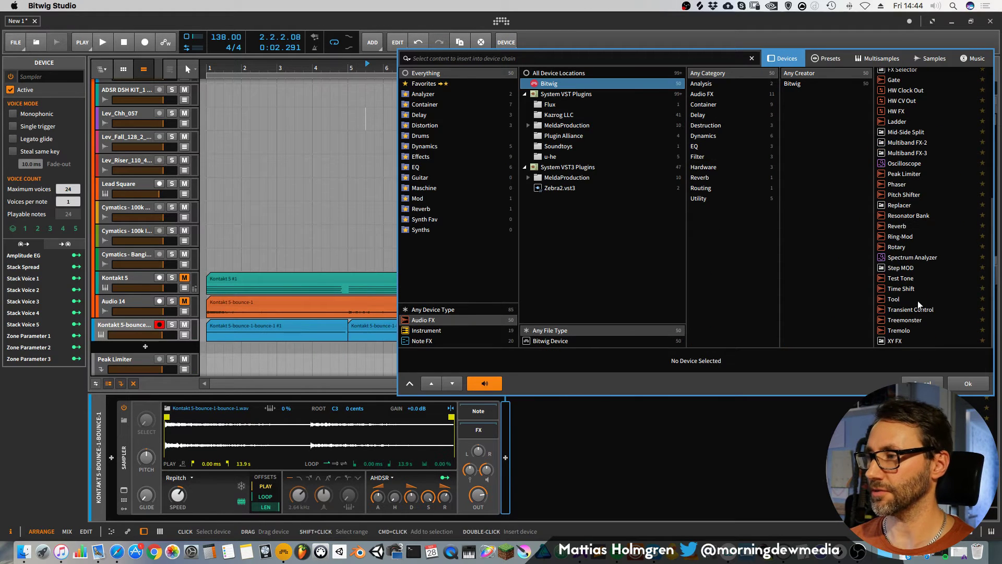
left_click(906, 301)
double_click(906, 303)
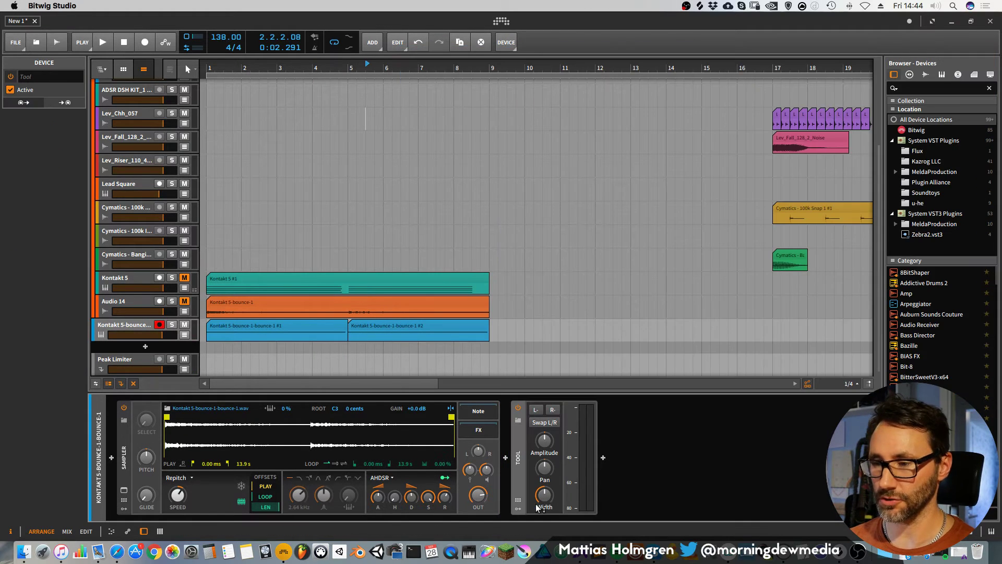
Add a Classic LFO with a falling saw wave to the Tool and modulate its Amplitude by +37.08.
left_click(517, 509)
left_click(533, 420)
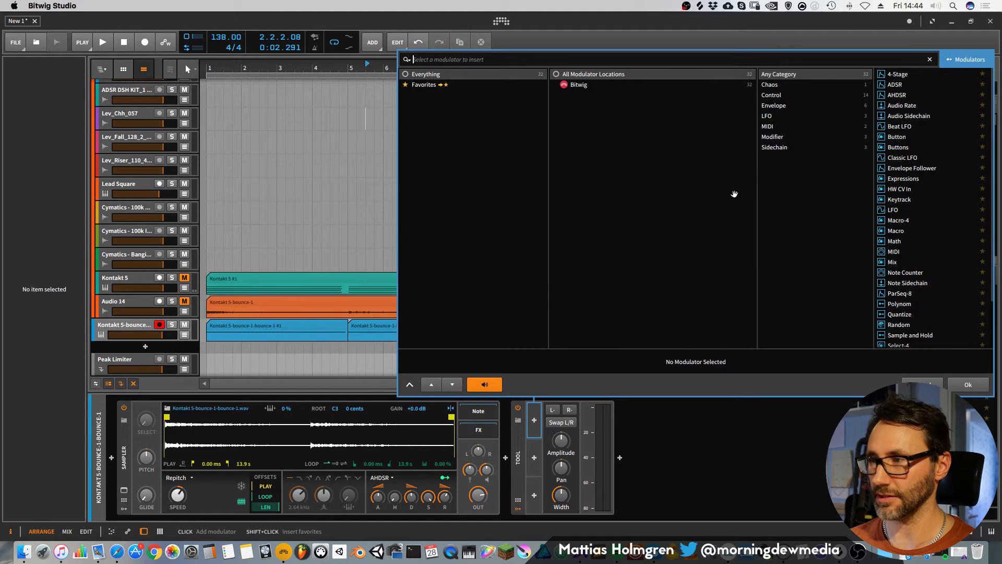
left_click(934, 159)
left_click(968, 387)
left_click(548, 419)
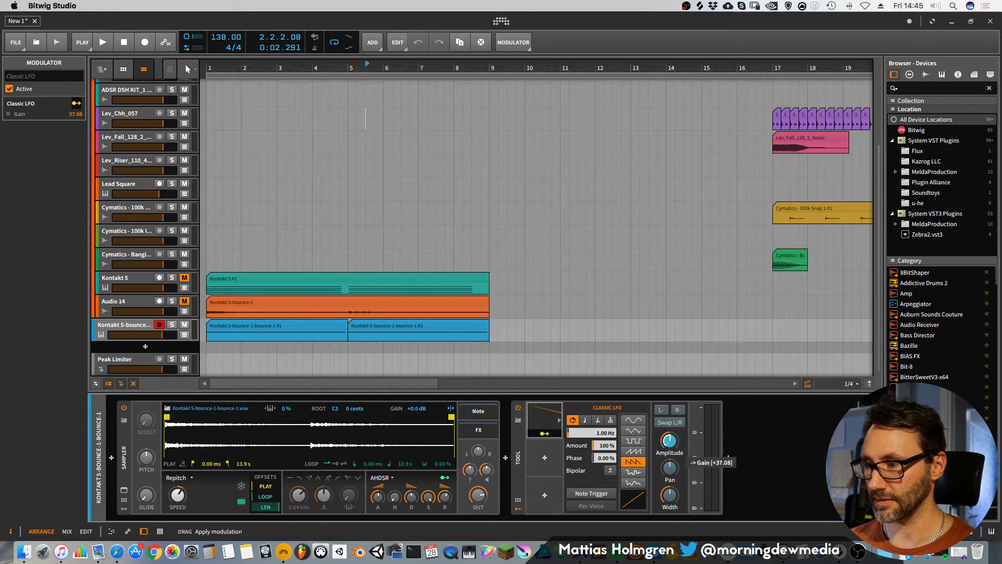
key("Delete")
Play the Sampler part from bar 1 to hear the amplitude modulation.
key("space")
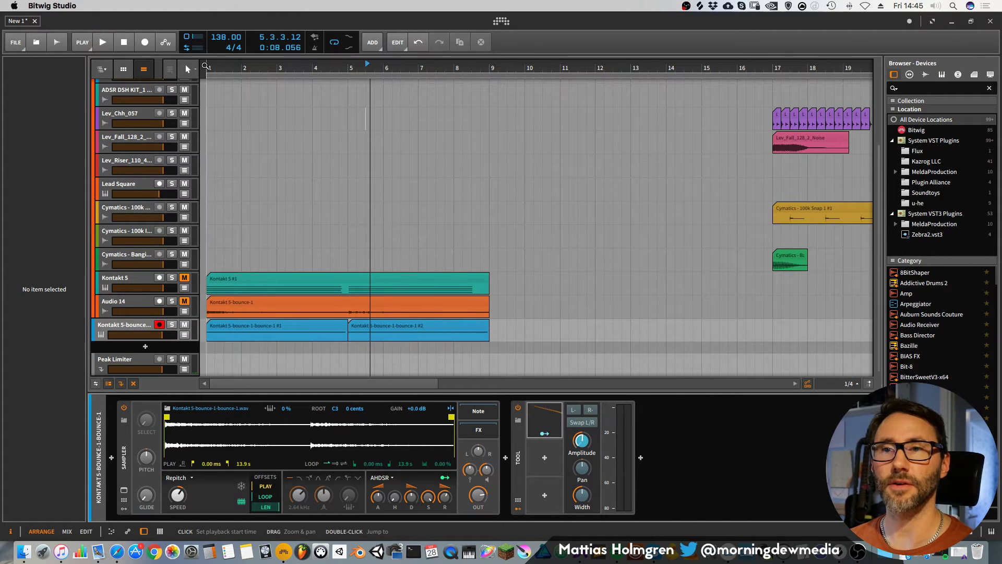
left_click(205, 66)
key("space")
mouse_move(205, 66)
left_mouse_down()
mouse_move(205, 55)
mouse_move(205, 78)
left_mouse_up()
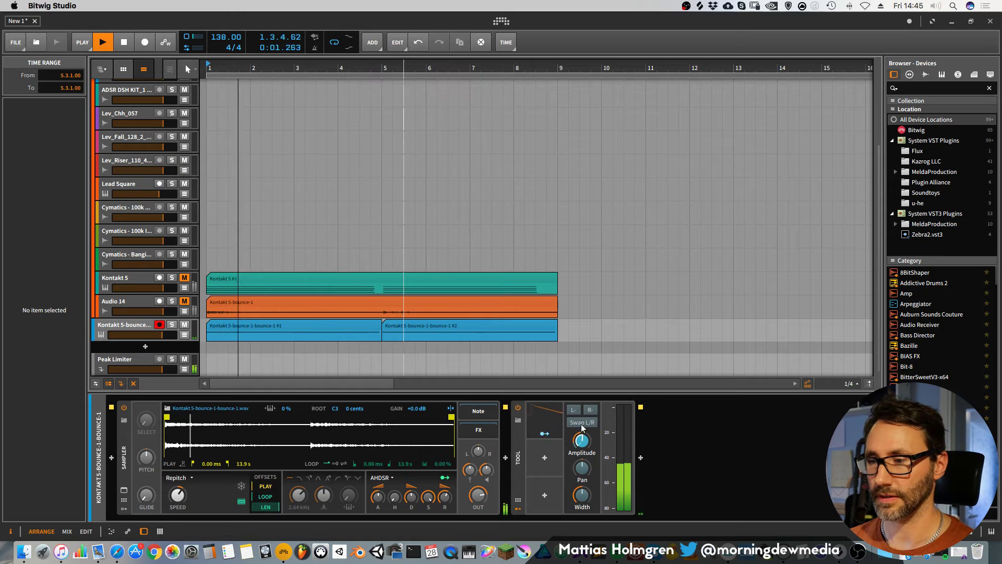
key("space")
Sync the Classic LFO to a 1/8 rate, set its gain modulation to 31.32 and play the part.
key("super+z")
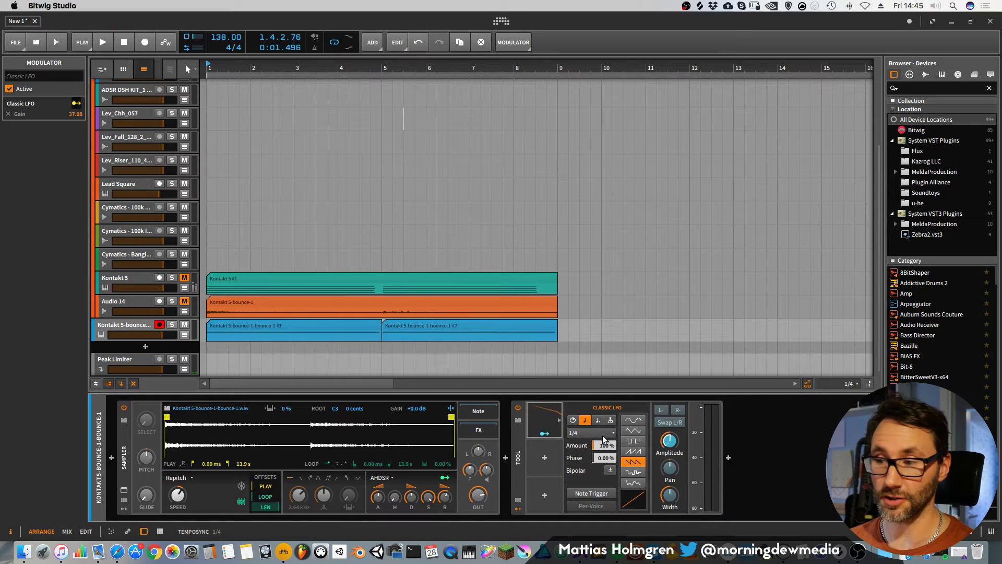
left_click(602, 435)
left_click(583, 384)
key("space")
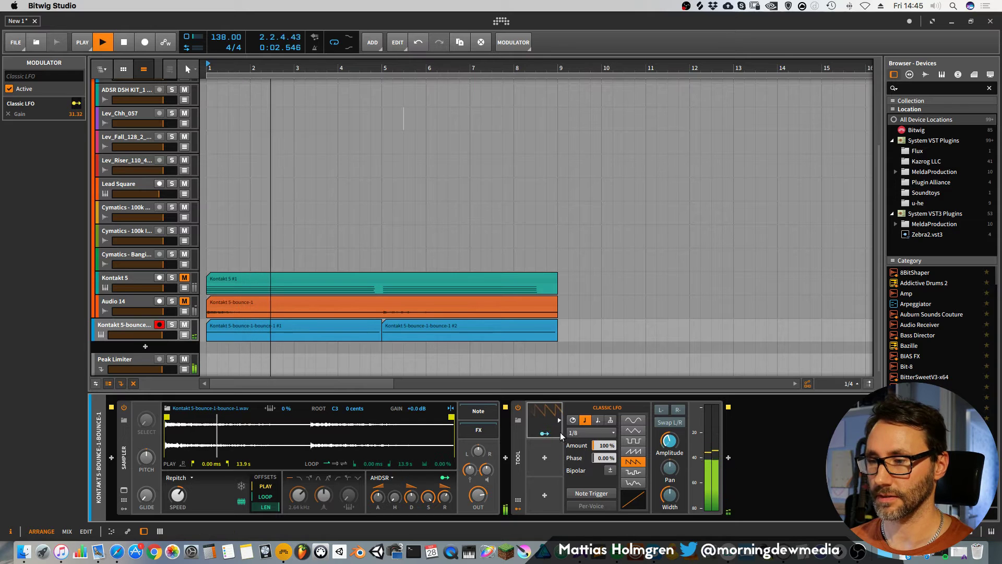
Try the Tool's LFO with an amount of 74.5 %, an altered curve and the rising saw wave.
left_click_drag(606, 446, 605, 459)
left_click_drag(669, 442, 670, 440)
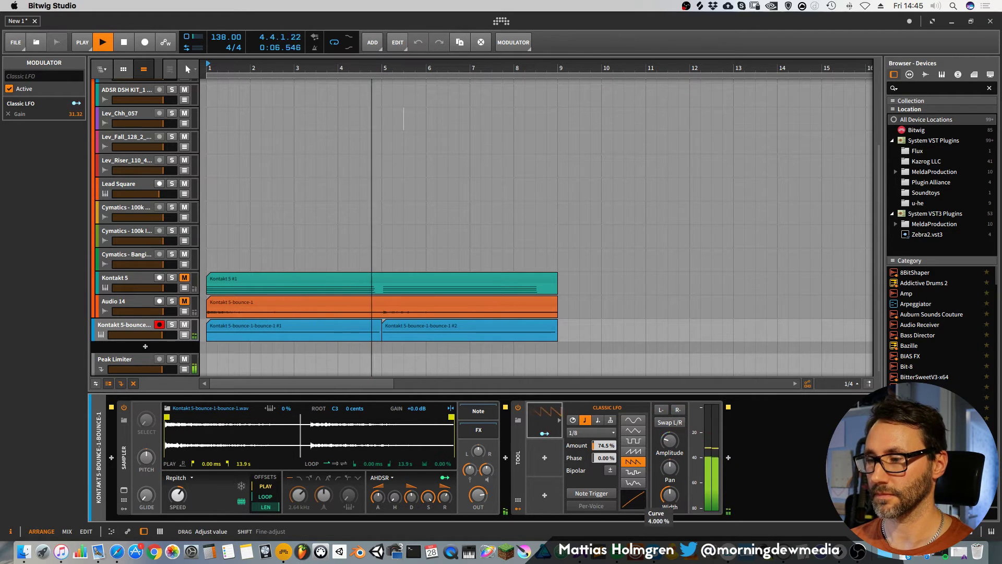
left_click(633, 451)
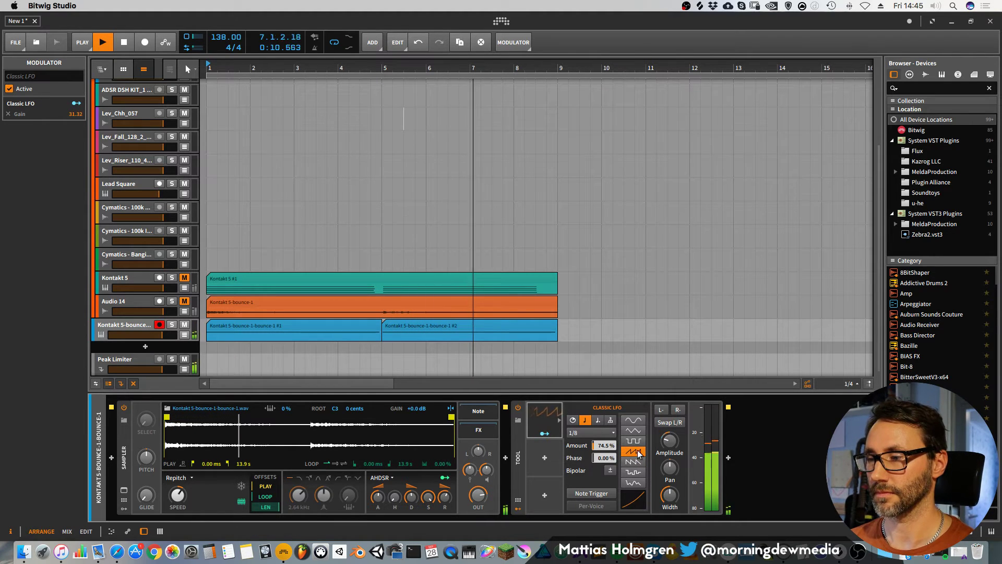
left_click_drag(634, 500, 634, 520)
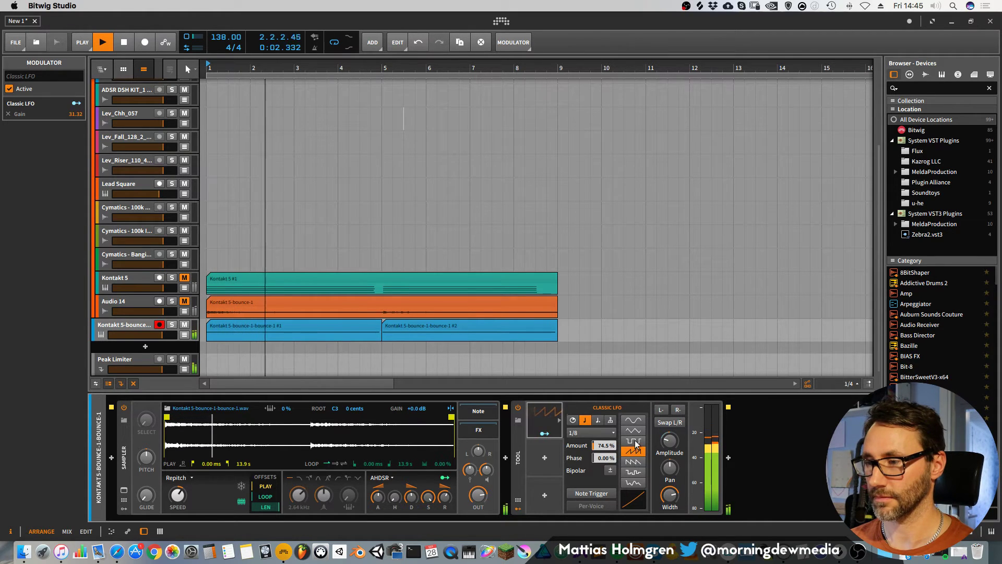
left_click(634, 462)
Set the Tool LFO's amount to 26.5 % and readjust the Tool's Amplitude while playing the part.
key("space")
key("space")
left_click_drag(605, 446, 605, 472)
left_click_drag(670, 441, 669, 438)
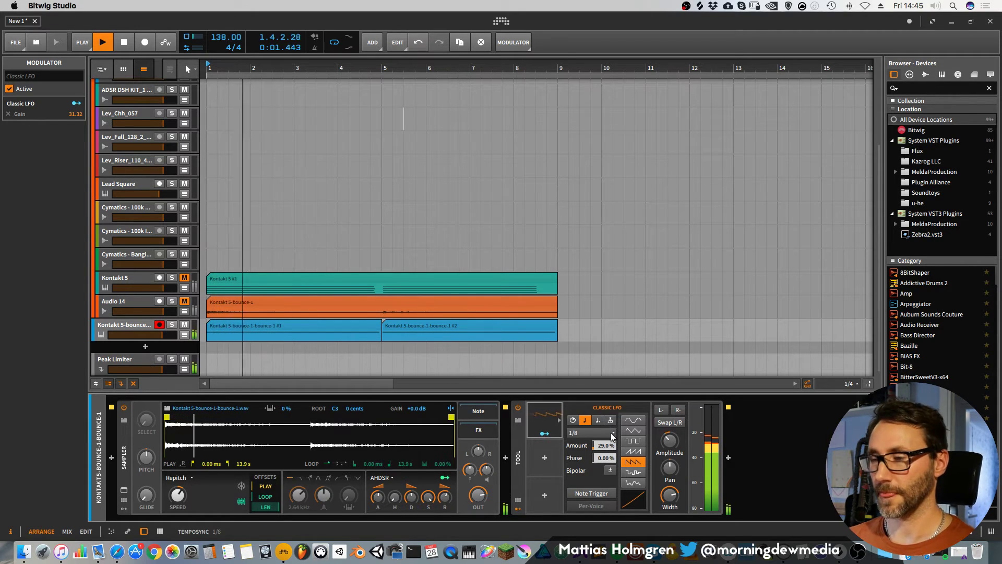
left_click_drag(613, 440, 612, 442)
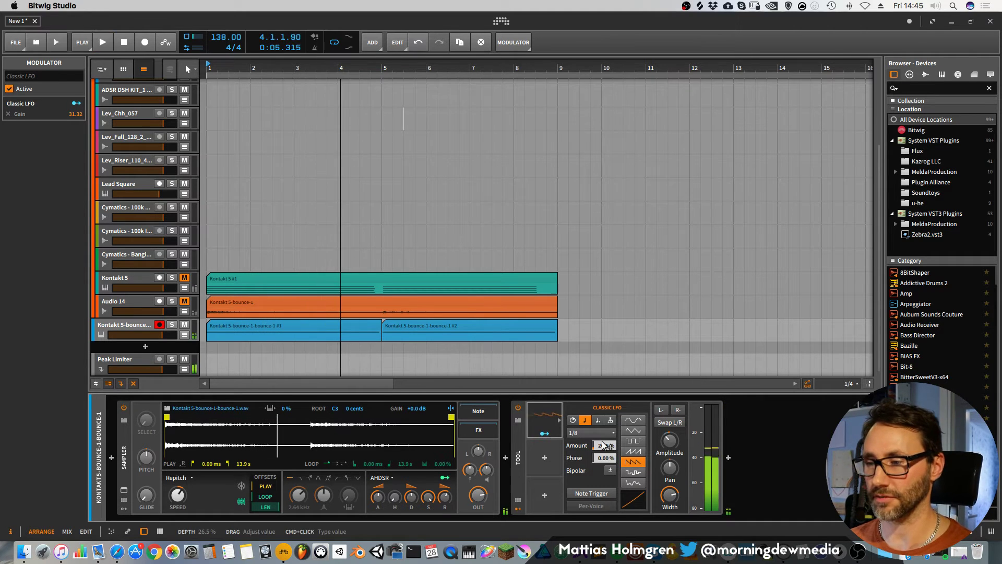
key("space")
key("space")
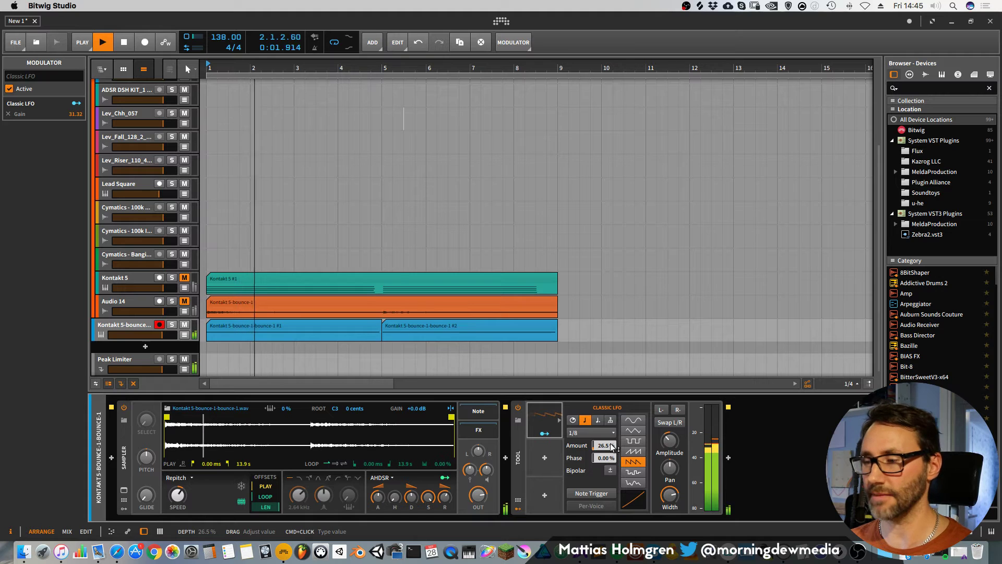
left_click_drag(591, 68, 706, 74)
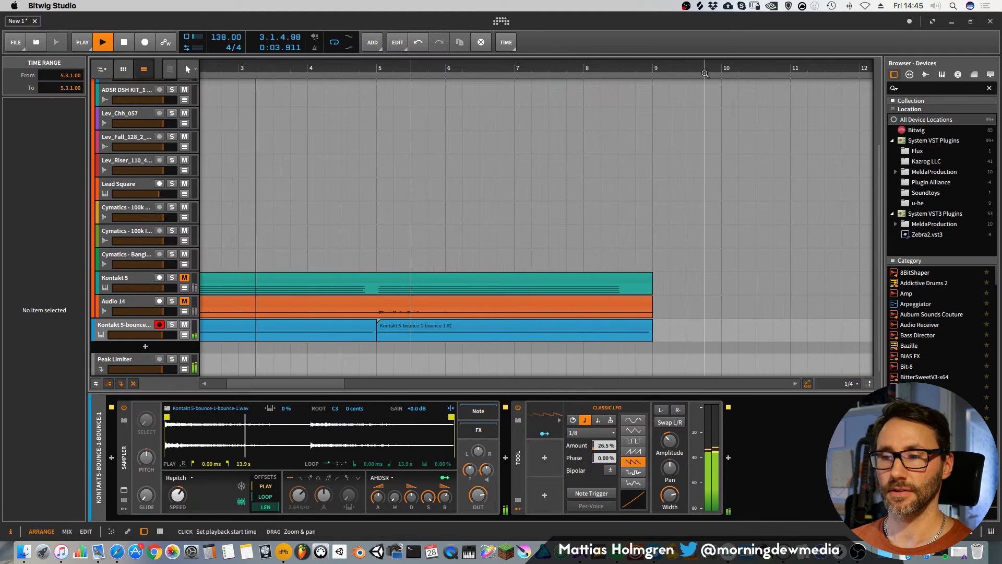
left_click_drag(531, 70, 731, 61)
key("space")
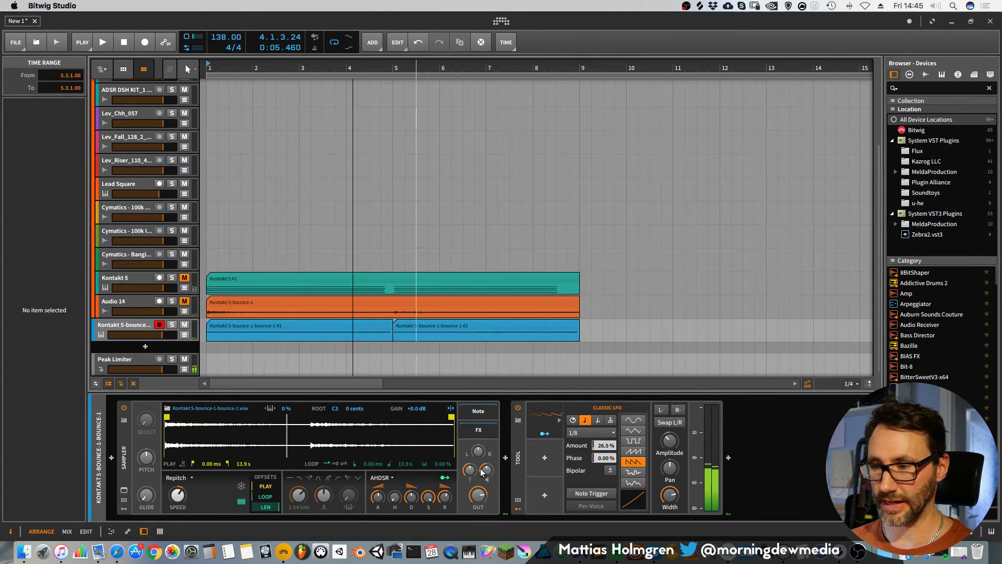
Insert a Phaser between the Sampler and the Tool and set its Mix to about 61 % during playback.
left_click(505, 458)
scroll(898, 247, "down", 5)
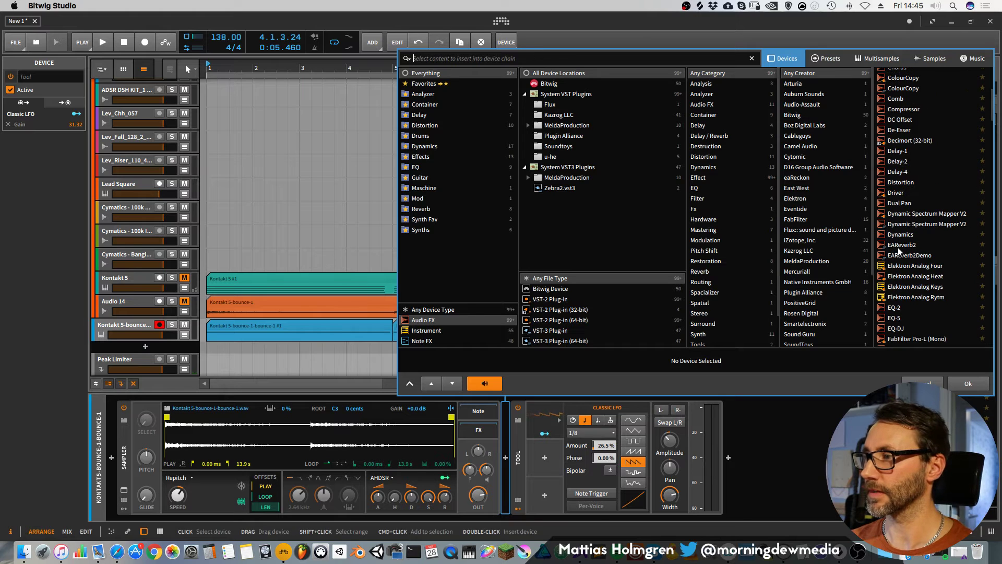
scroll(905, 204, "down", 5)
scroll(904, 204, "down", 5)
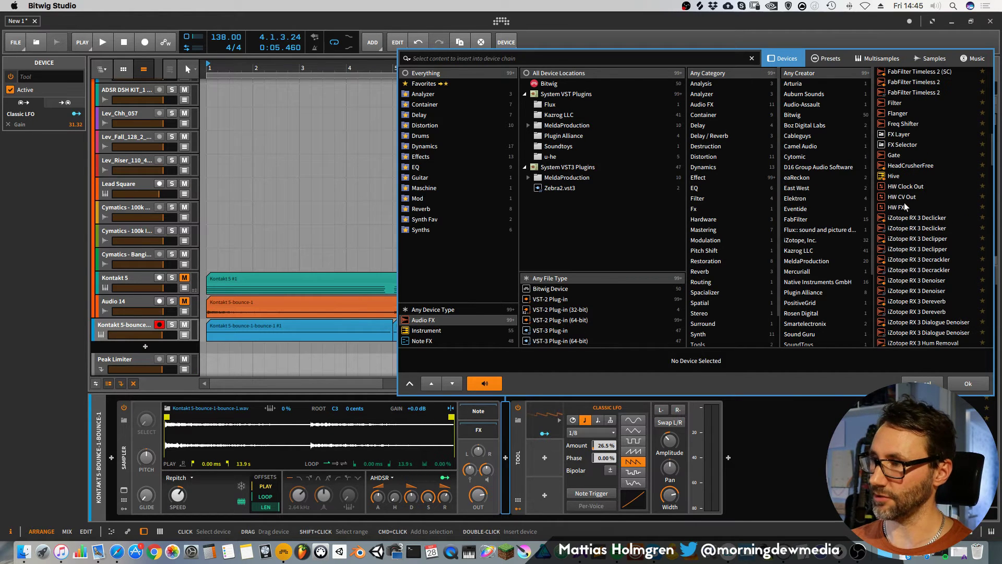
type("phaser")
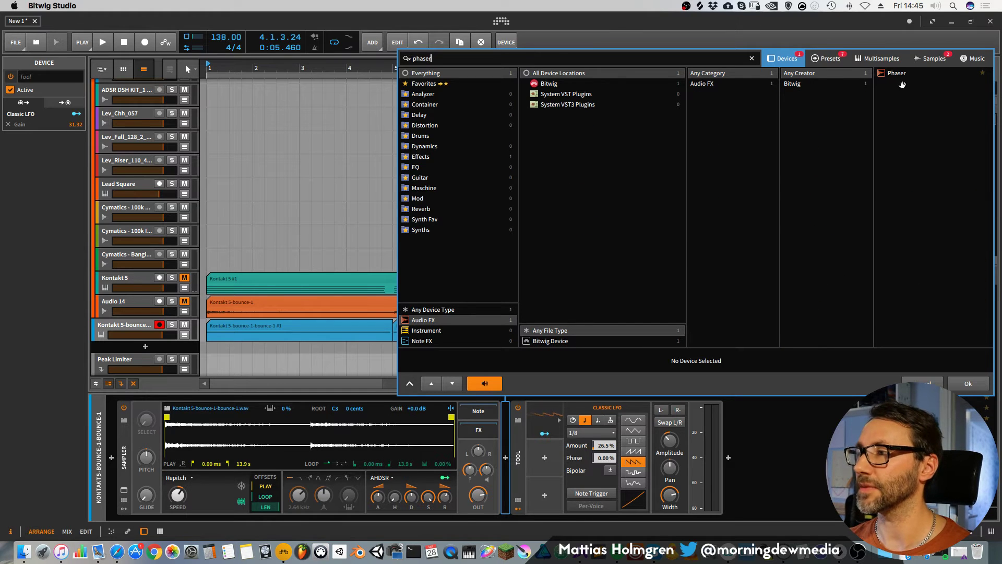
left_click(904, 73)
left_click(968, 383)
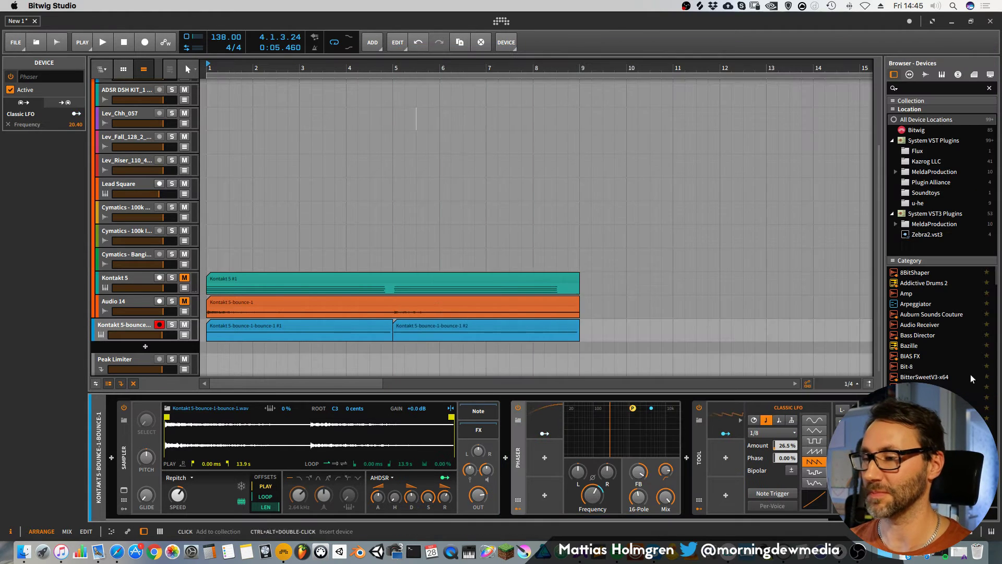
key("space")
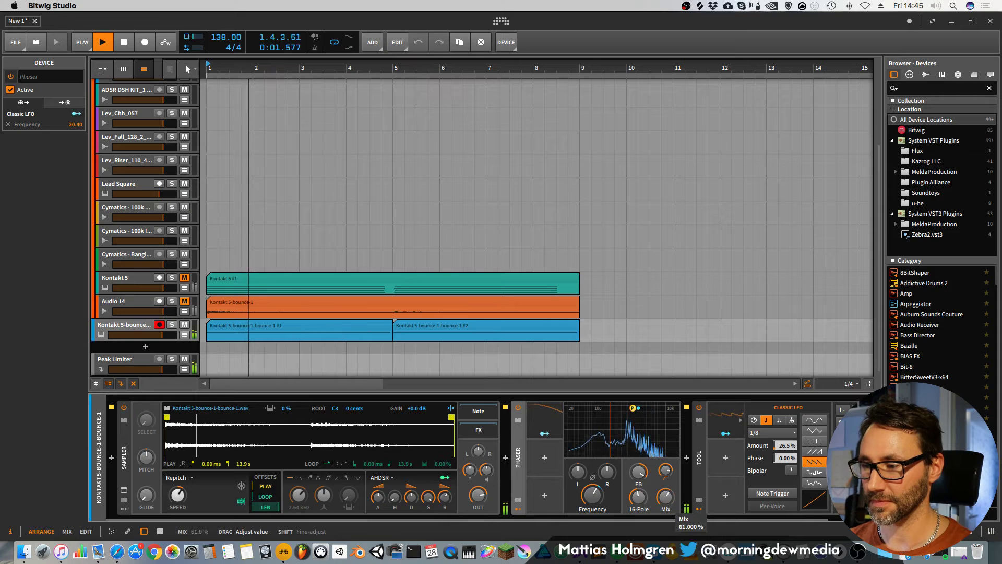
Set the rate of the Phaser's Classic LFO to 4/1.
left_click(533, 415)
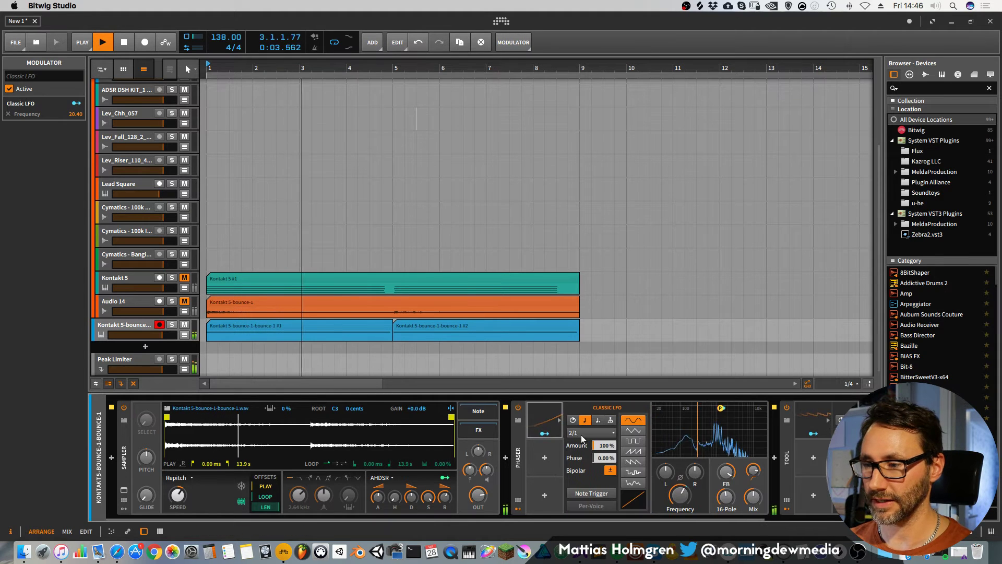
left_click(591, 432)
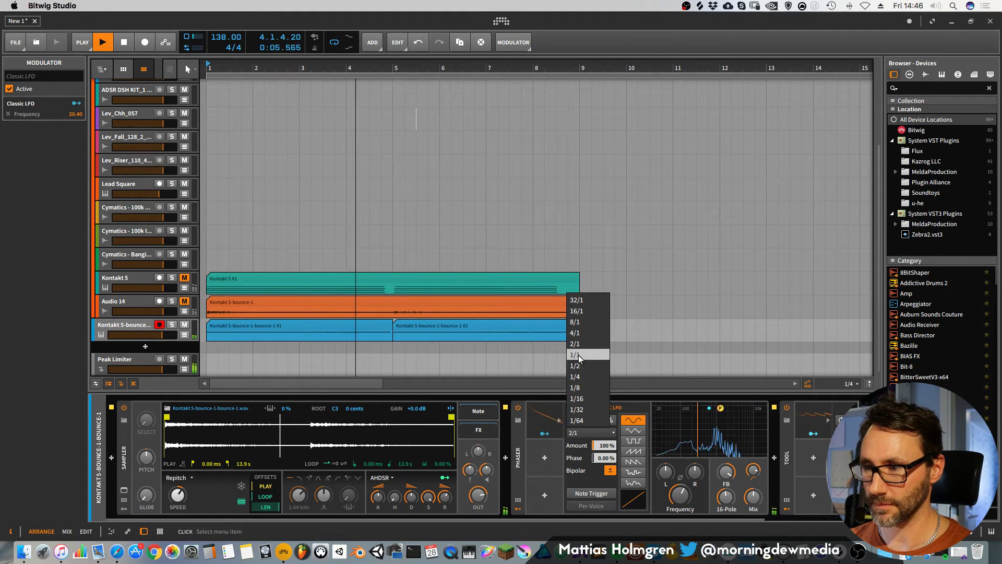
left_click(583, 332)
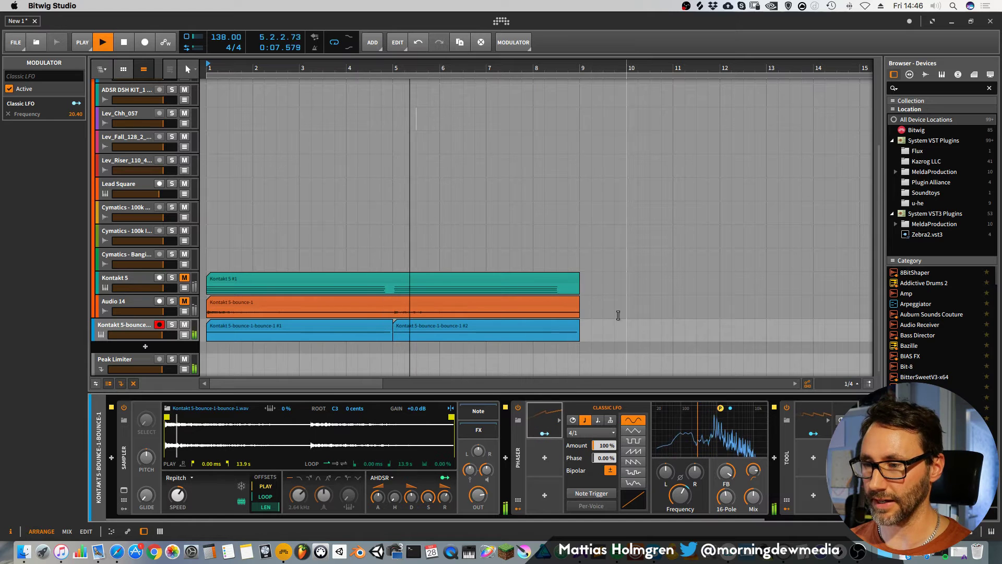
Copy the two four-bar Sampler clips to bar 9 so the part fills all 16 opening bars.
left_click_drag(629, 67, 701, 153)
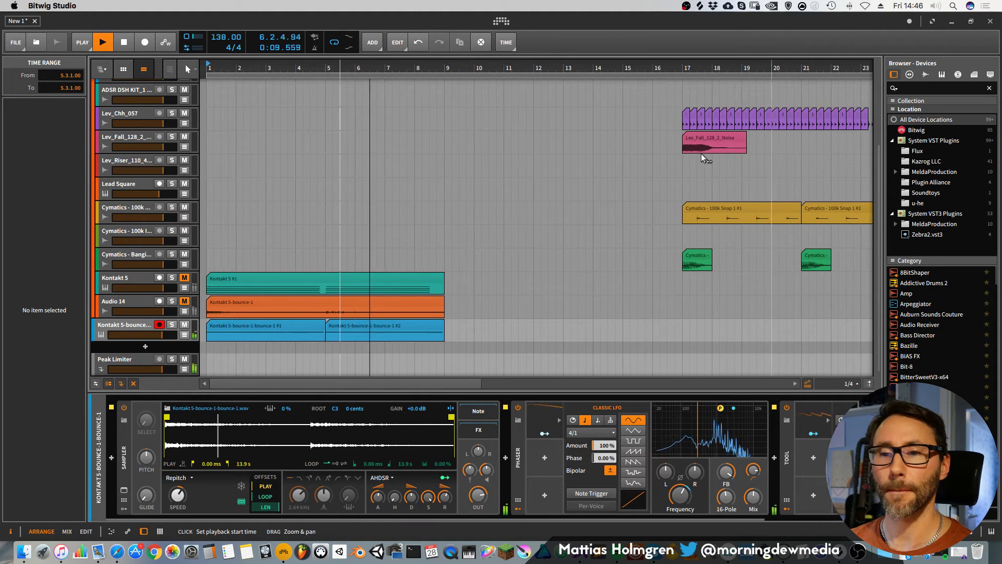
left_click(258, 327)
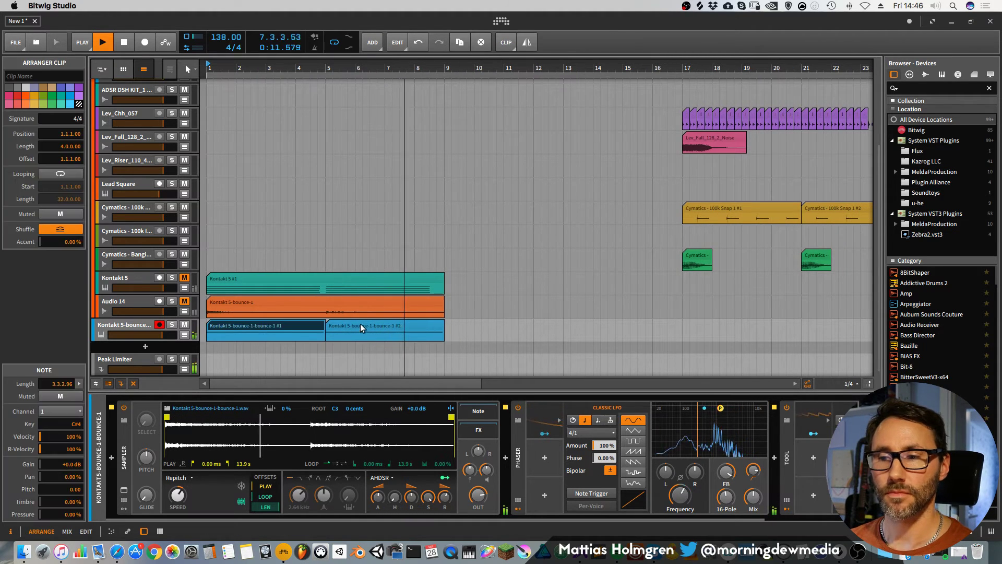
left_click_drag(359, 327, 570, 326)
left_click_drag(604, 71, 605, 130)
left_click_drag(316, 104, 315, 70)
scroll(336, 111, "up", 5)
left_click_drag(402, 69, 402, 105)
scroll(276, 160, "down", 5)
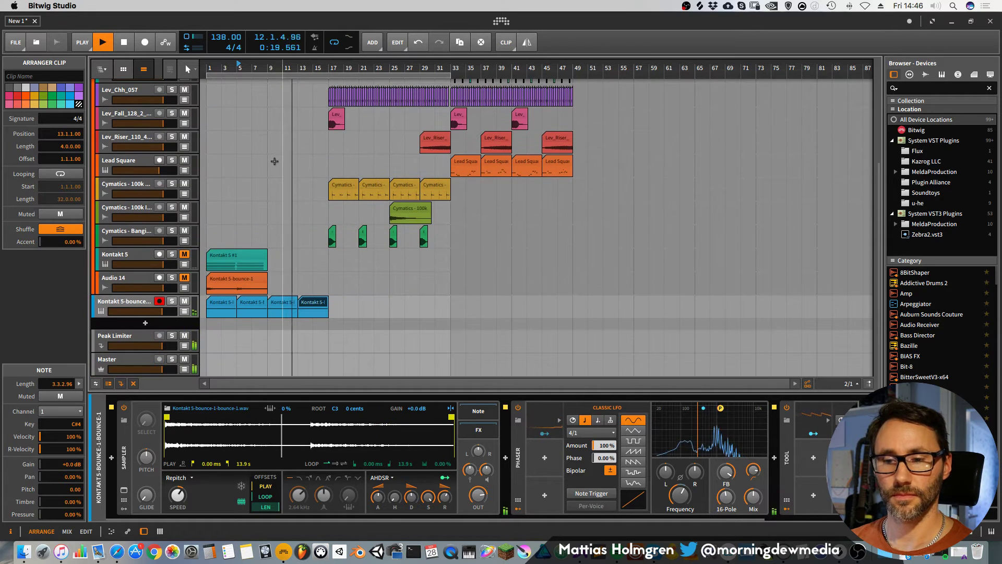
Play the arrangement from bar 1 to review the opening section with the copied Sampler clips, then stop playback.
left_click_drag(342, 71, 339, 83)
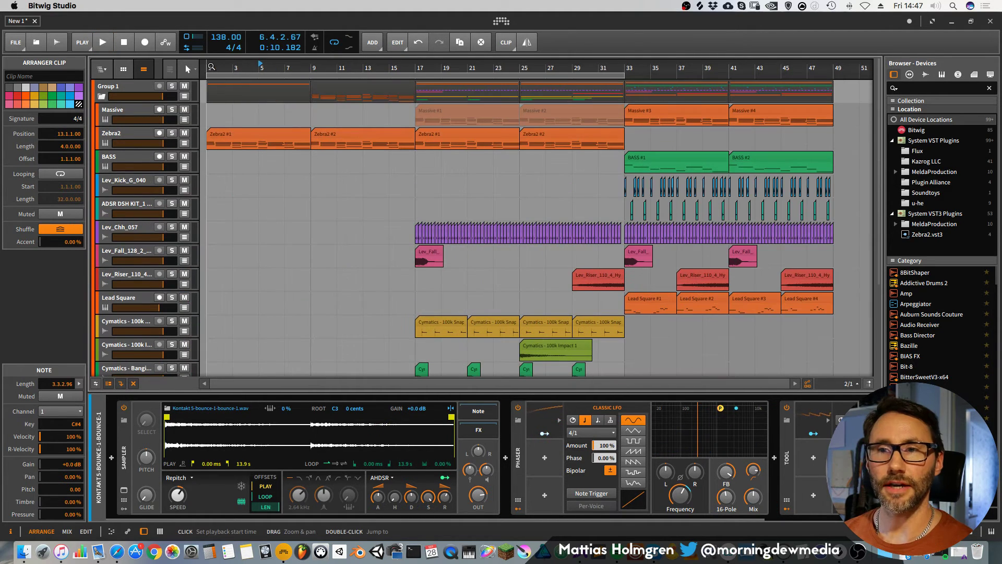
left_click_drag(364, 70, 359, 69)
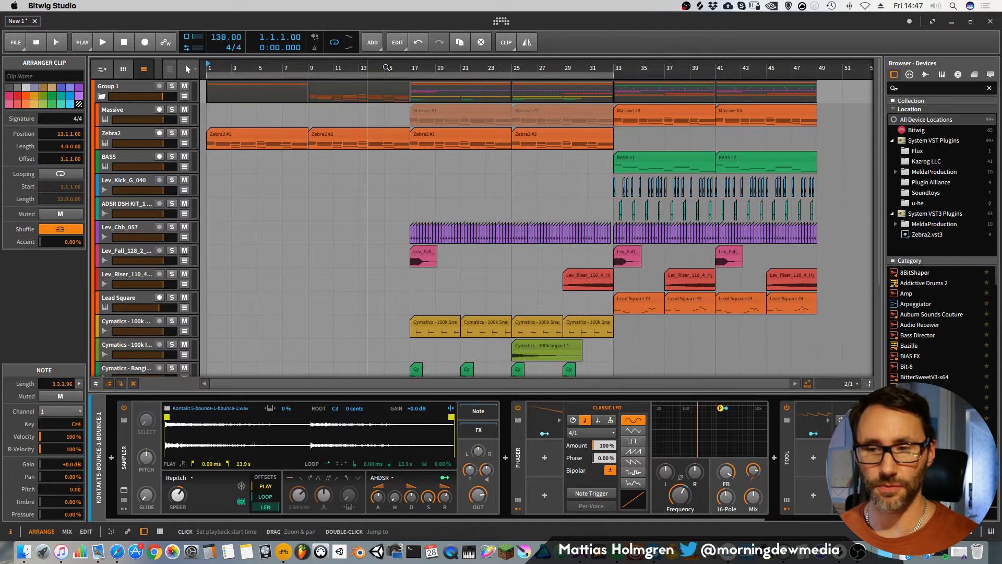
key("space")
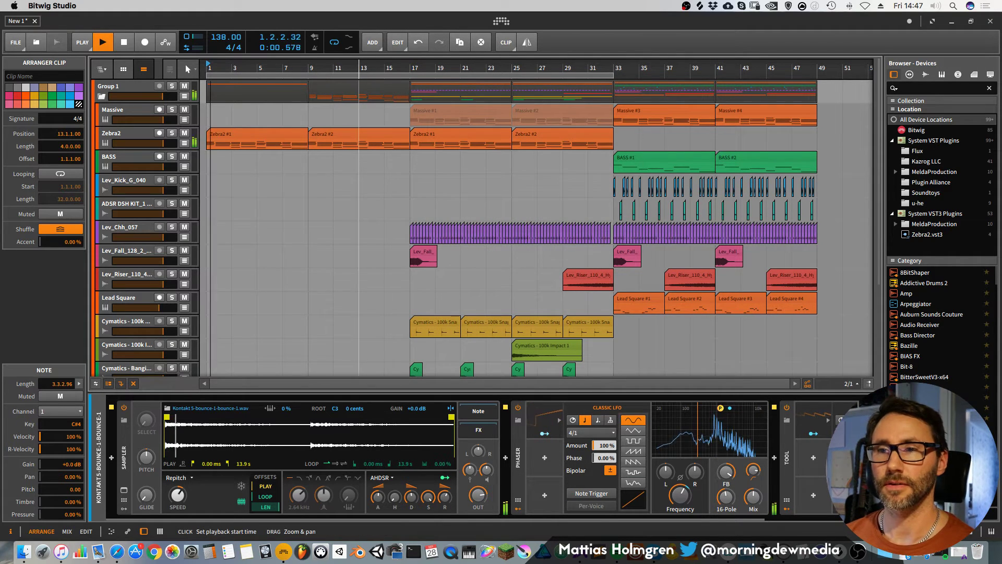
left_click_drag(359, 69, 354, 69)
scroll(282, 177, "down", 5)
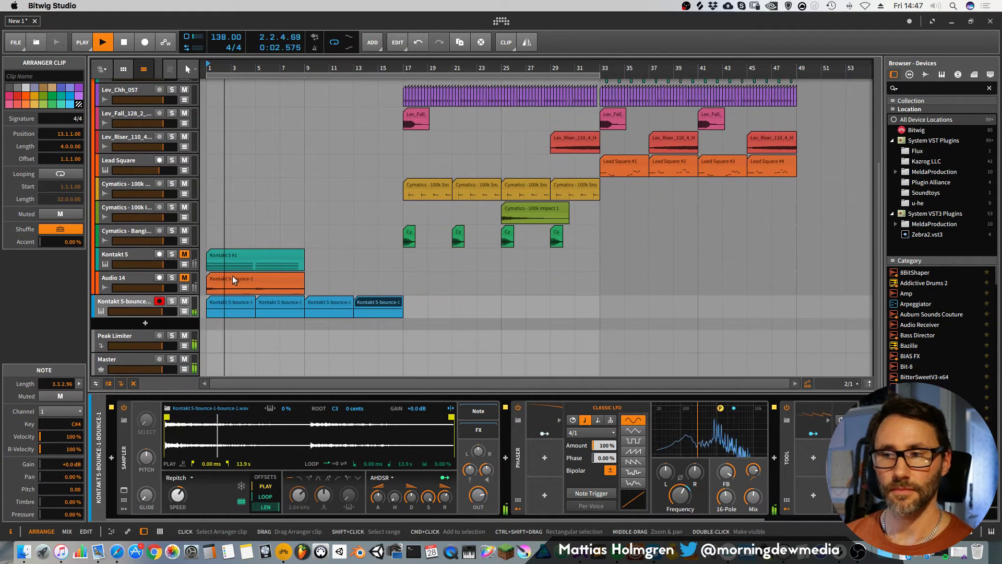
key("space")
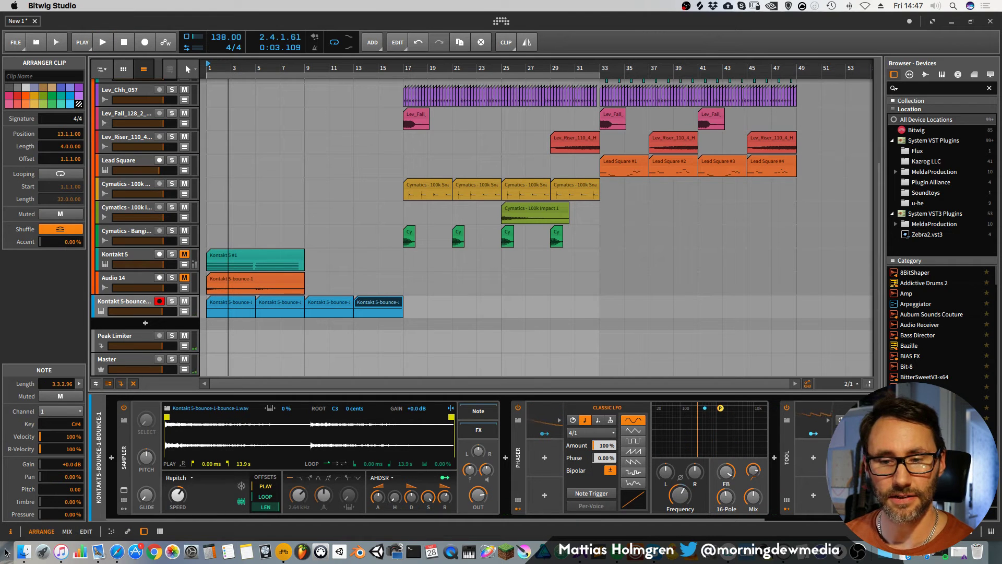
Switch to Finder, close the 808 preview and select Cymatics - Impacts 26.wav in the Trap Starter Pack's FX > Impacts folder.
left_click(24, 554)
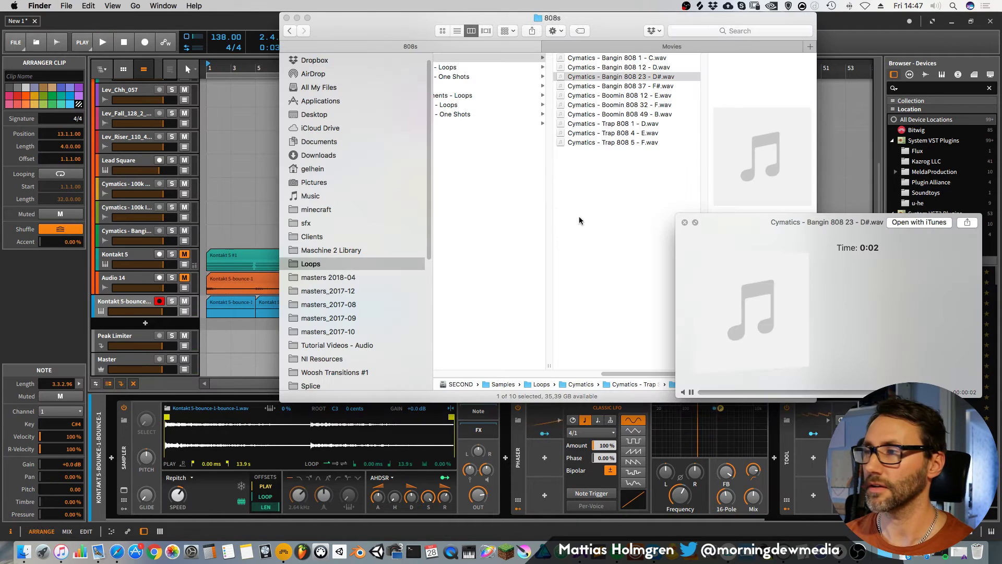
left_click(685, 223)
scroll(639, 370, "left", 5)
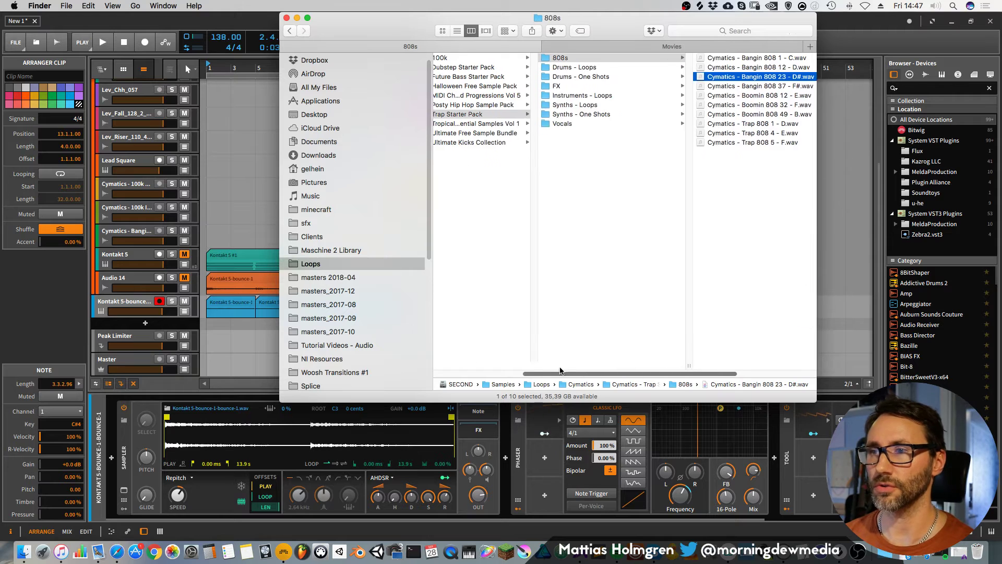
left_click(588, 79)
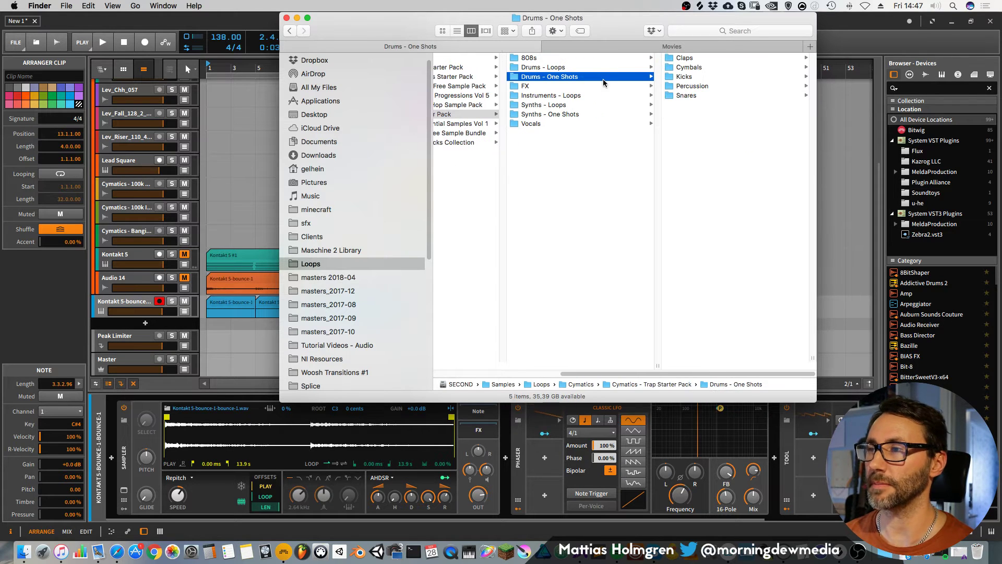
left_click(549, 87)
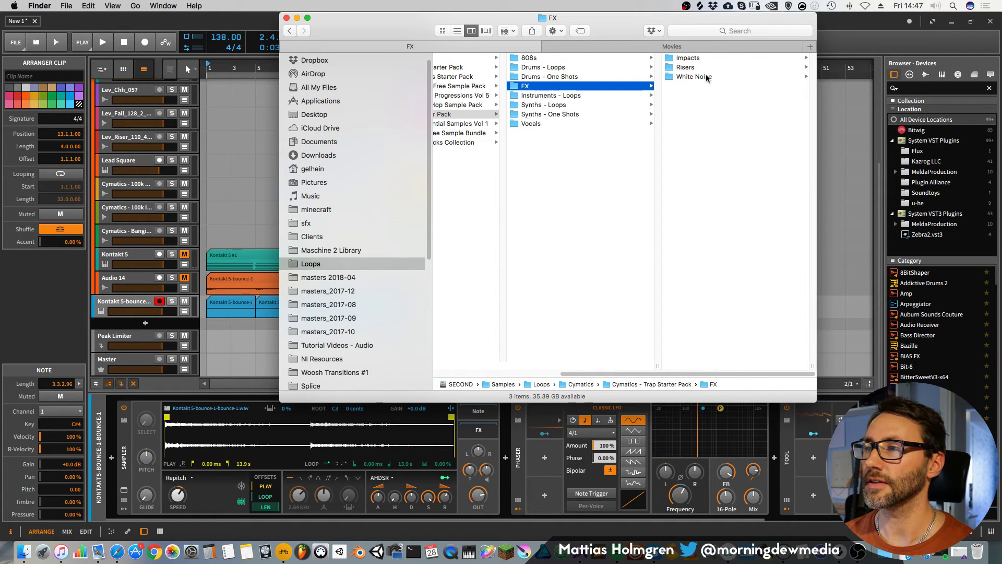
left_click(688, 58)
left_click(718, 77)
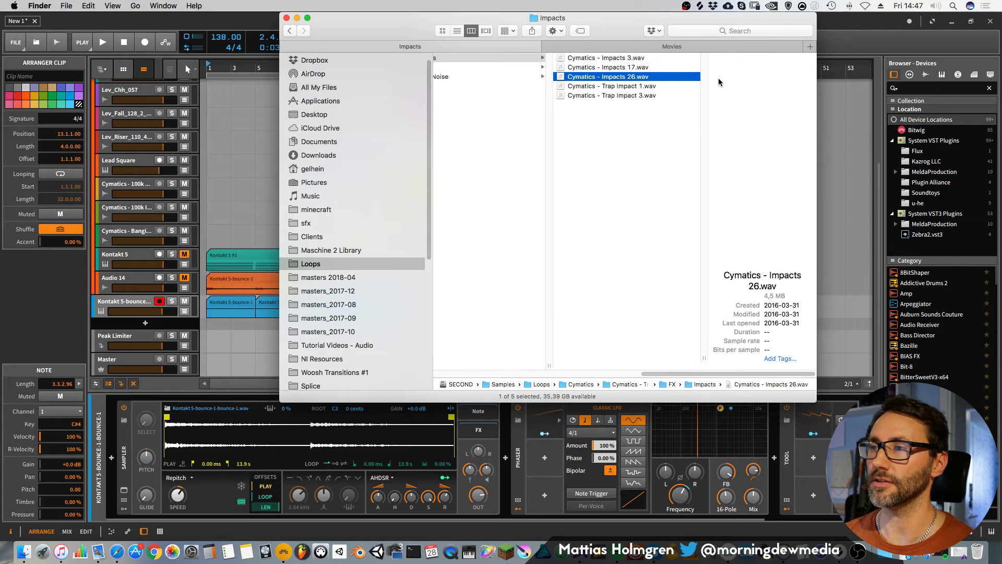
Preview the Cymatics impact samples 26, 17 and 3 and Trap Impacts 1 and 3 in the Impacts folder.
key("space")
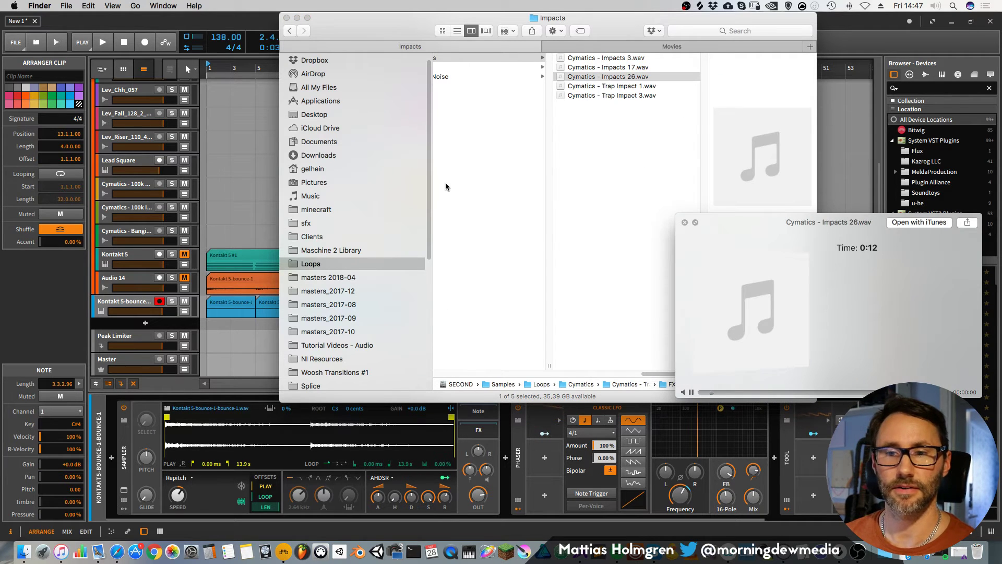
left_click(633, 68)
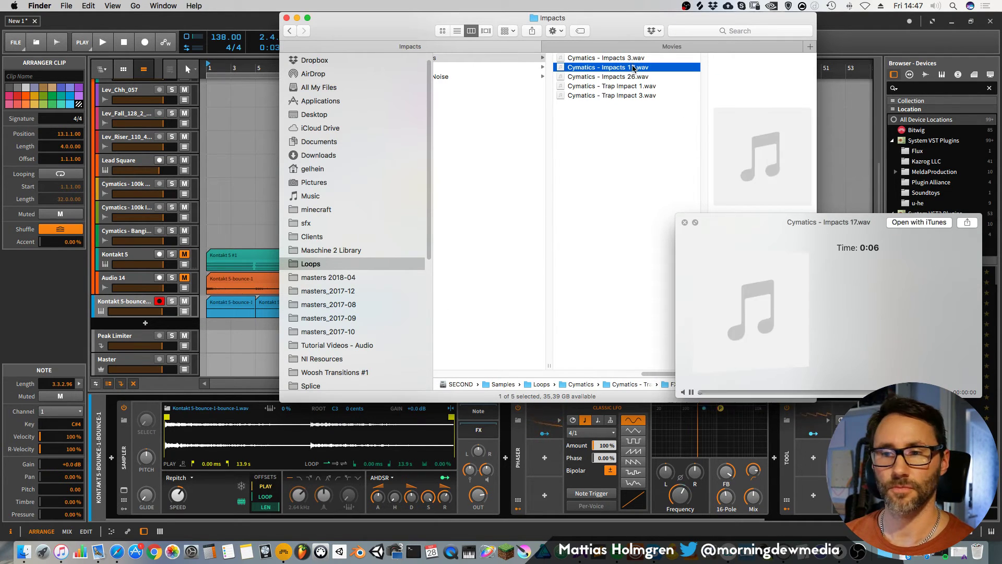
left_click(628, 58)
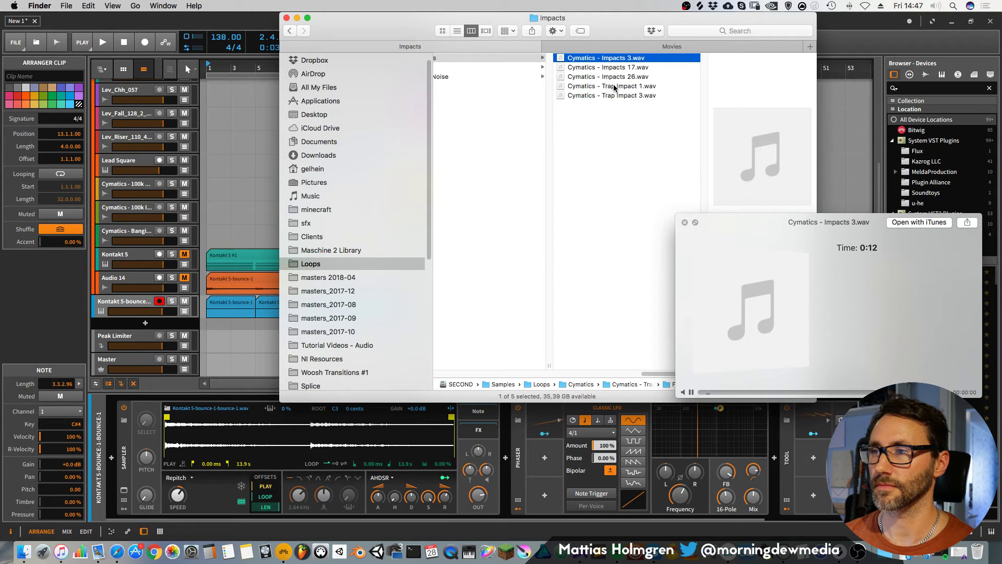
left_click(615, 87)
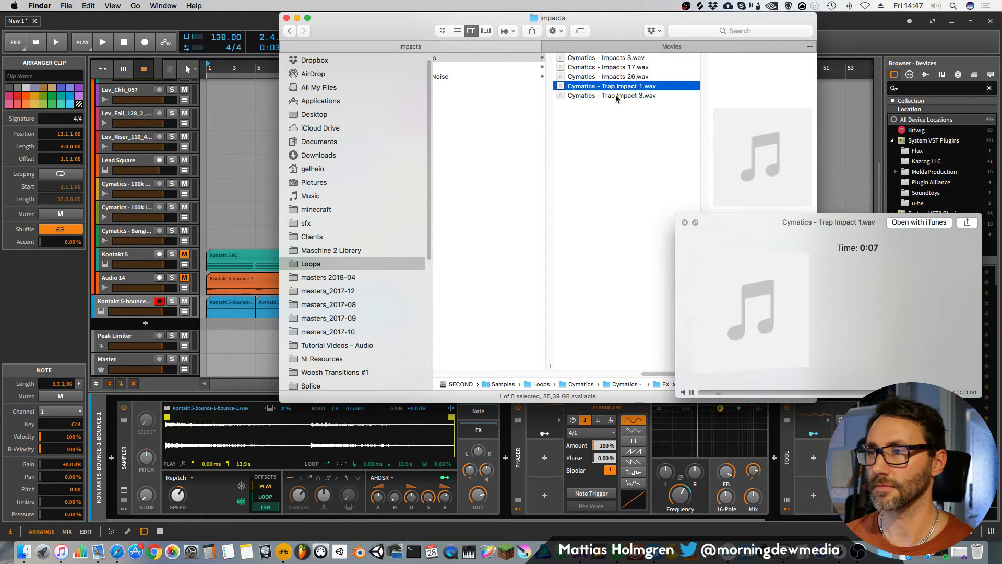
left_click(615, 95)
Place Cymatics - Trap Impact 3.wav on a new track at bar 1 in Bitwig Studio and lower its volume to about -12.1 dB.
left_click_drag(651, 376, 558, 375)
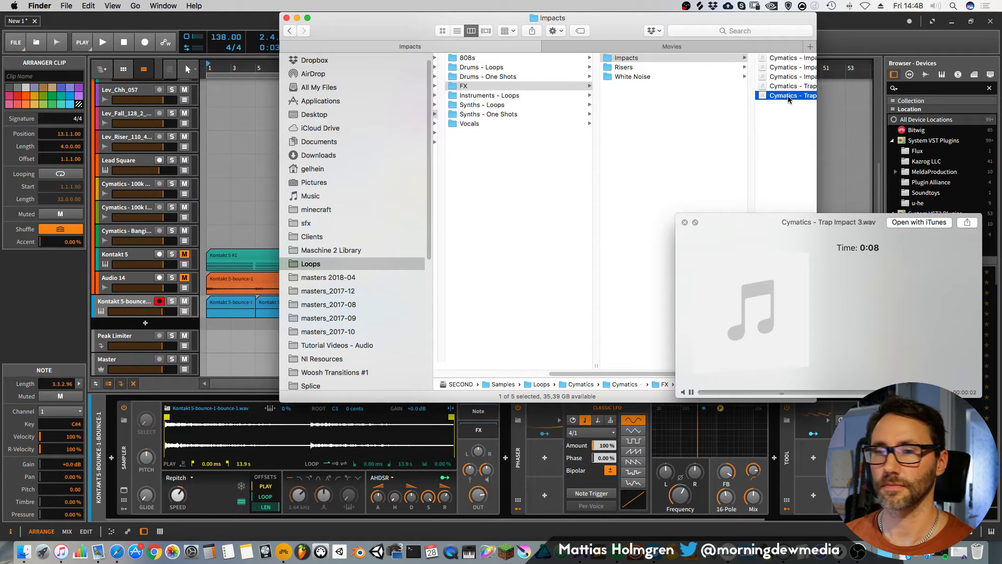
left_click_drag(789, 99, 207, 330)
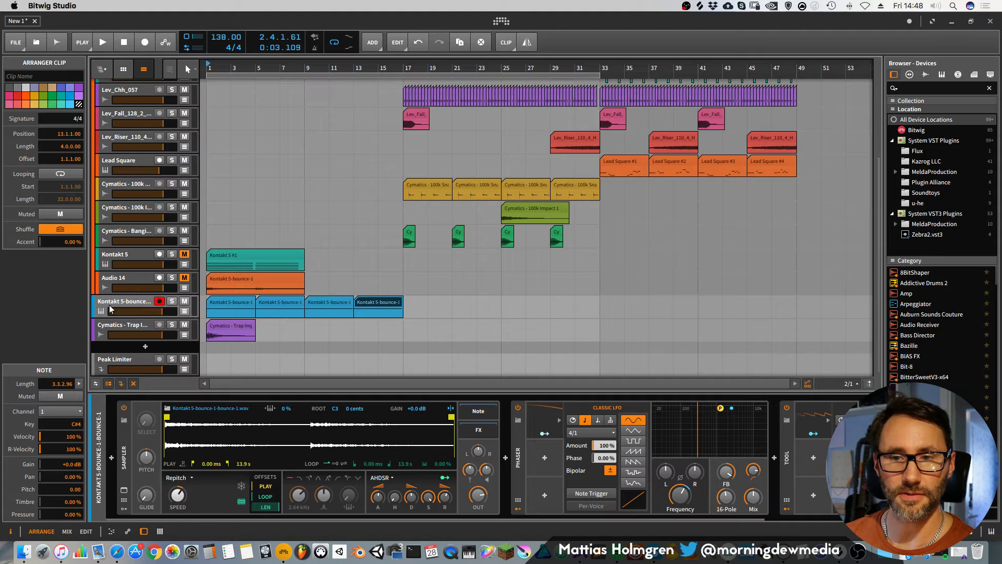
mouse_move(110, 308)
left_mouse_down()
mouse_move(110, 295)
mouse_move(111, 318)
left_mouse_up()
key("space")
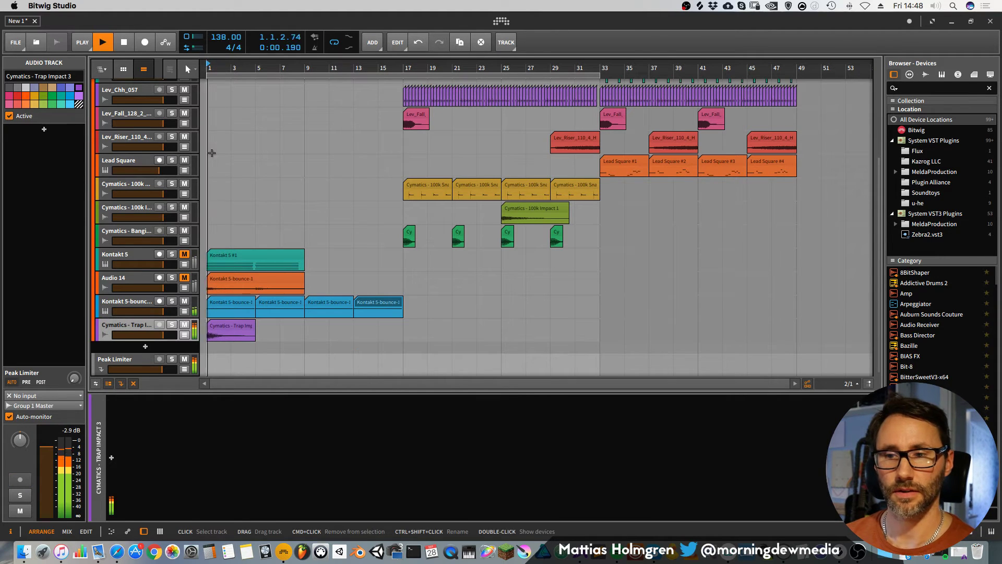
mouse_move(164, 336)
left_mouse_down()
mouse_move(136, 339)
mouse_move(144, 340)
left_mouse_up()
key("space")
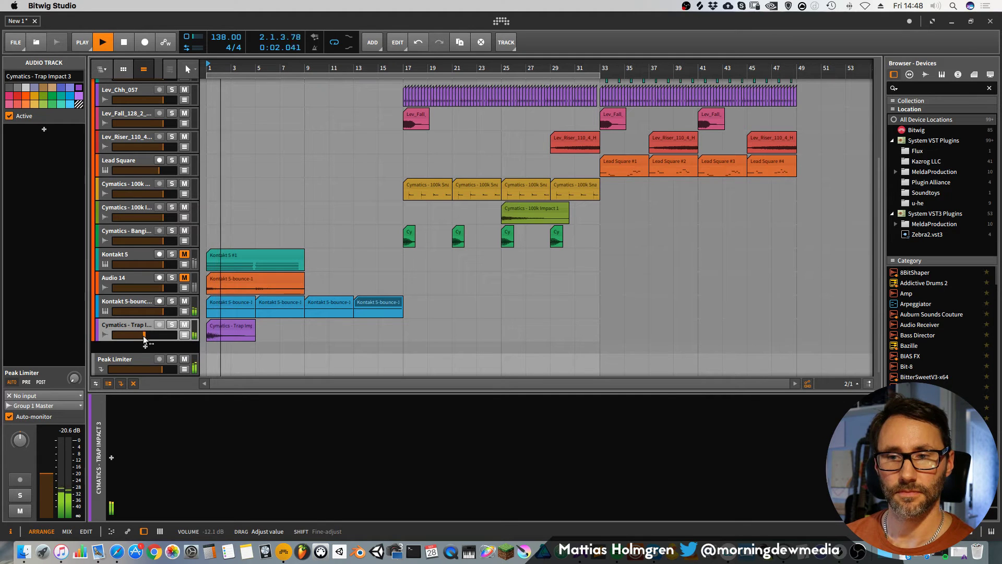
left_click_drag(256, 64, 259, 93)
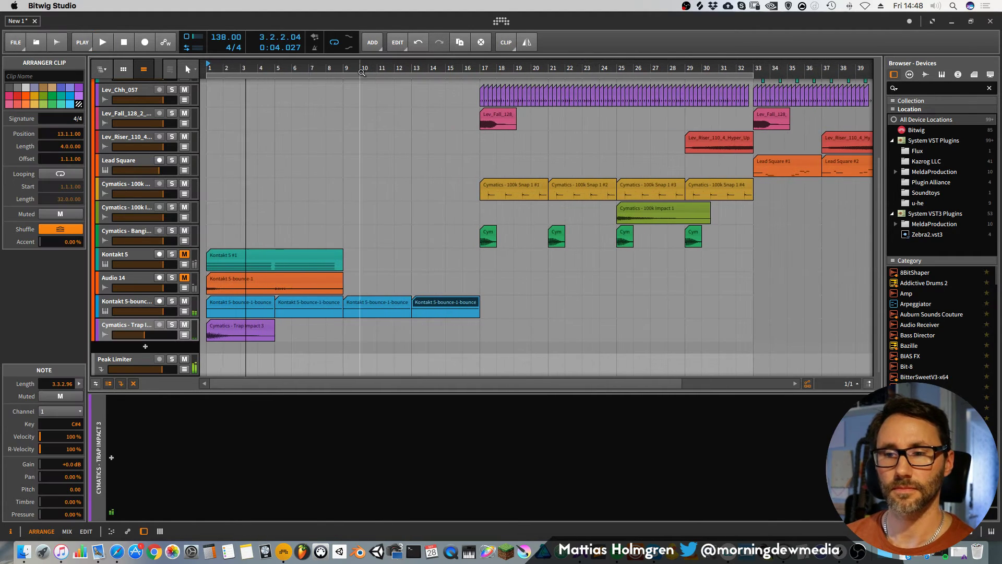
Insert an EQ-5 device on the Cymatics - Trap Impact 3 track.
key("space")
key("space")
left_click(146, 326)
left_click(111, 457)
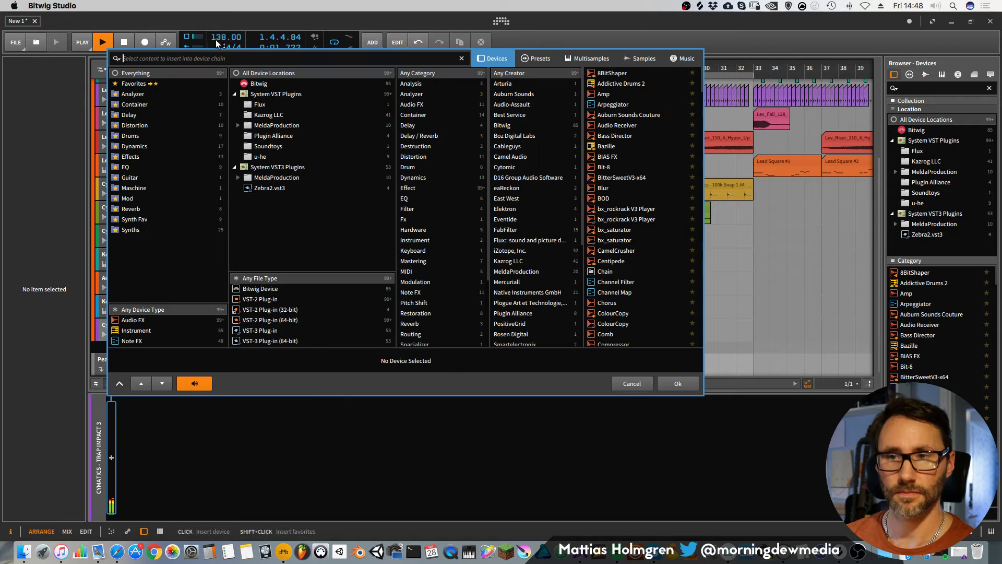
left_click(133, 167)
double_click(605, 84)
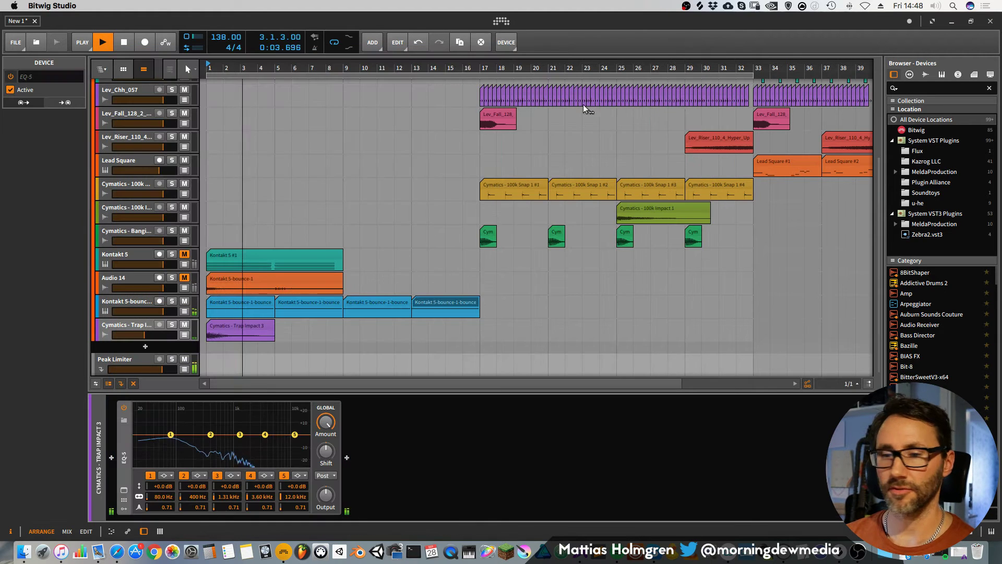
Make band 1 of the EQ-5 a low-cut filter at 150 Hz and listen to the result.
left_click(166, 475)
left_click(173, 498)
key("space")
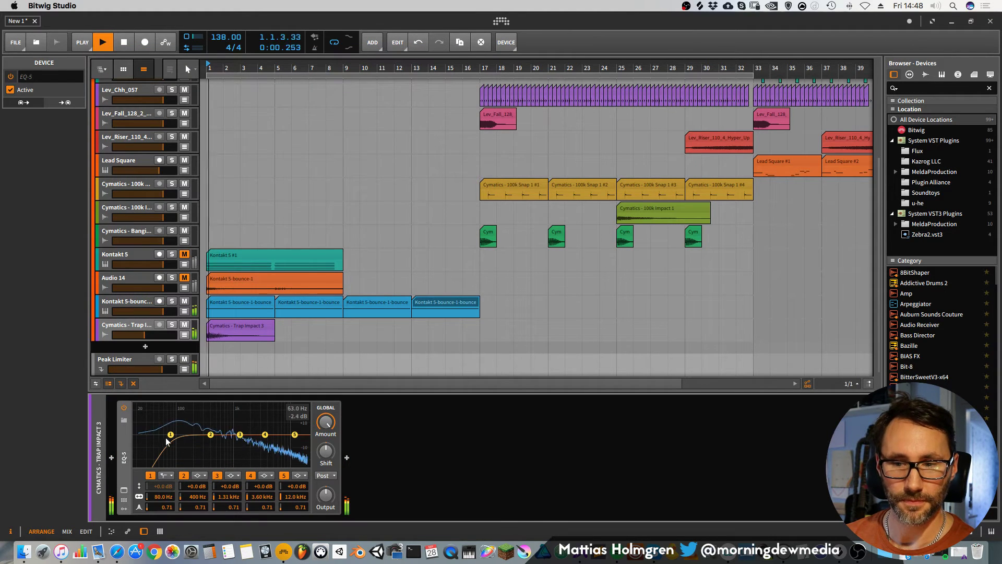
left_click_drag(171, 436, 186, 434)
key("space")
key("space")
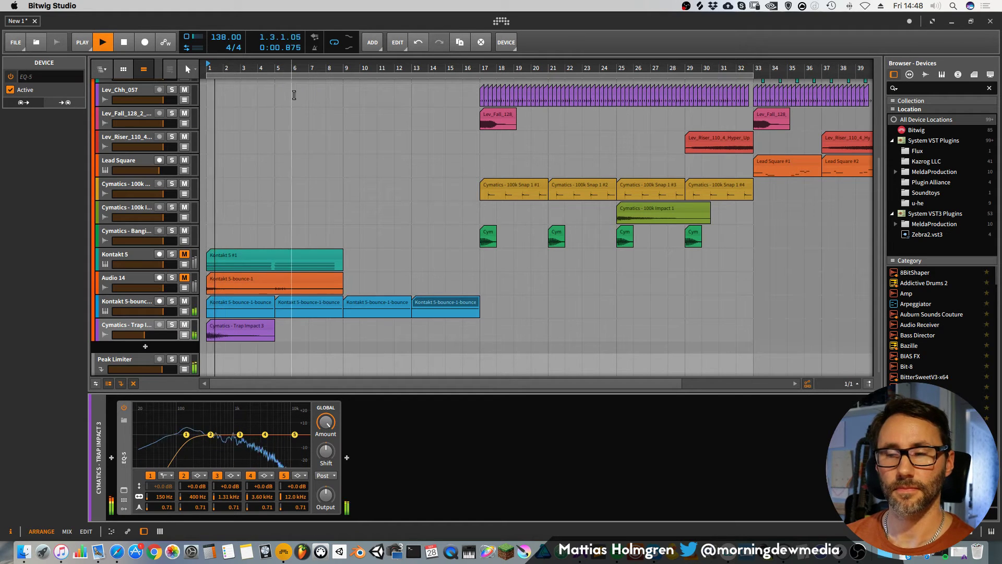
Insert a Delay-2 device after the EQ-5 on the impact track.
left_click(347, 459)
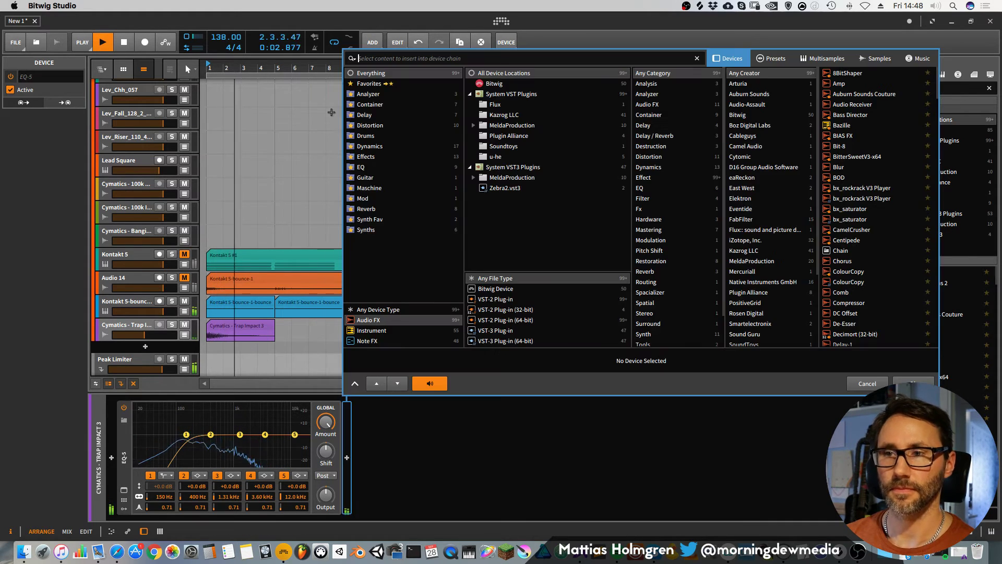
left_click(365, 115)
left_click(856, 94)
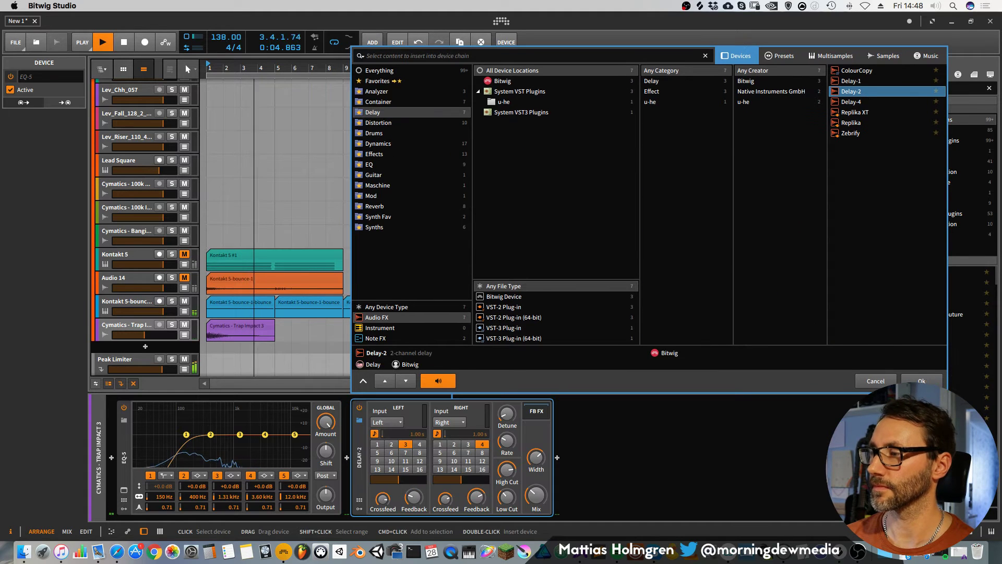
key("Return")
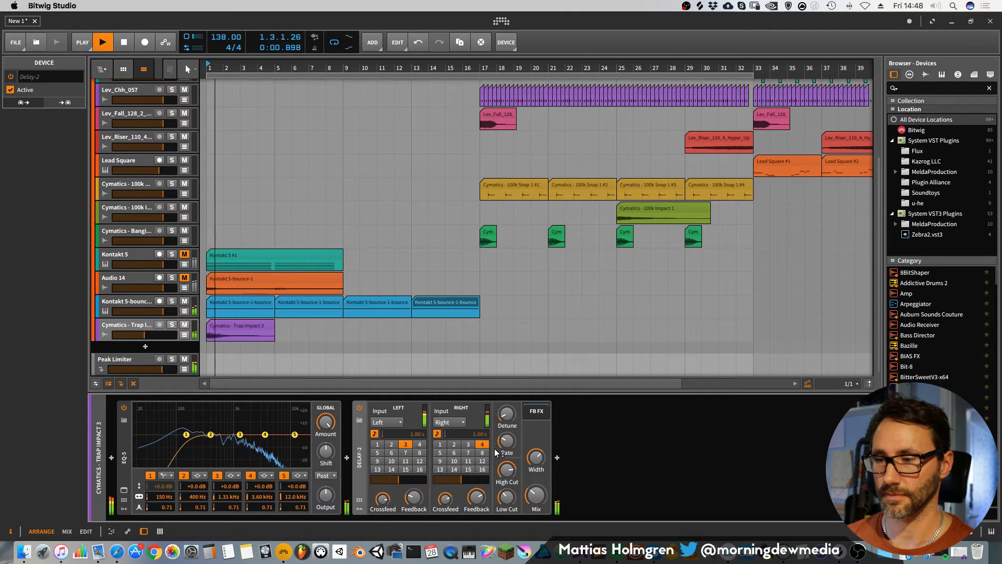
Set Delay-2's left delay time to 8, adjust its detune, right feedback and mix, and audition the impact track in solo.
left_click_drag(507, 414, 507, 408)
left_click_drag(477, 497, 476, 491)
left_click(391, 452)
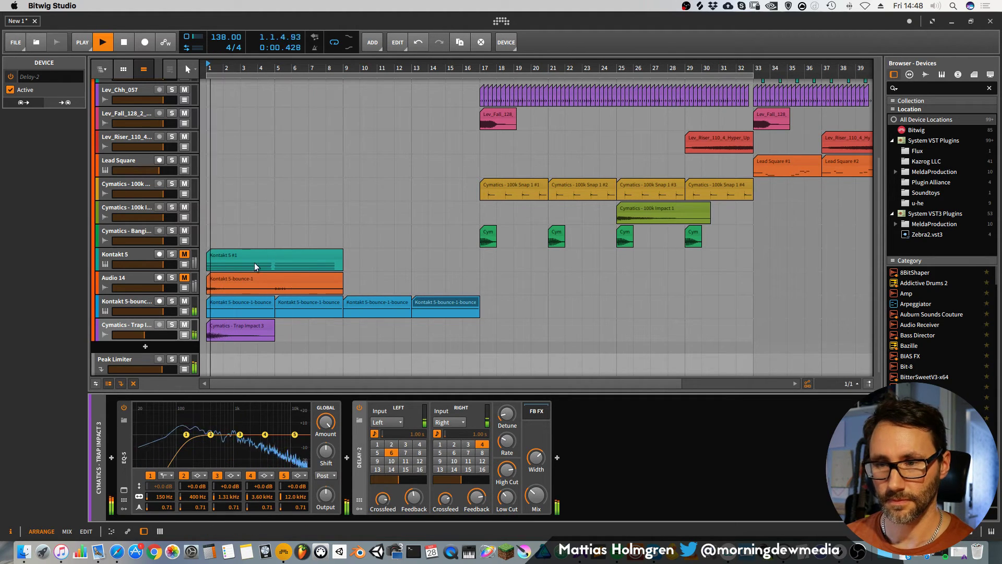
left_click(172, 324)
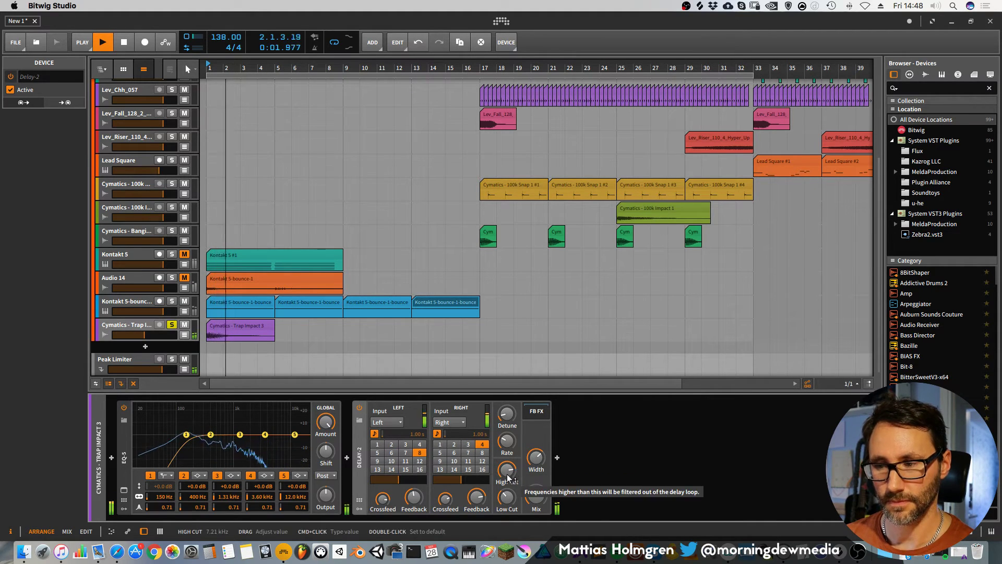
left_click_drag(501, 510, 536, 497)
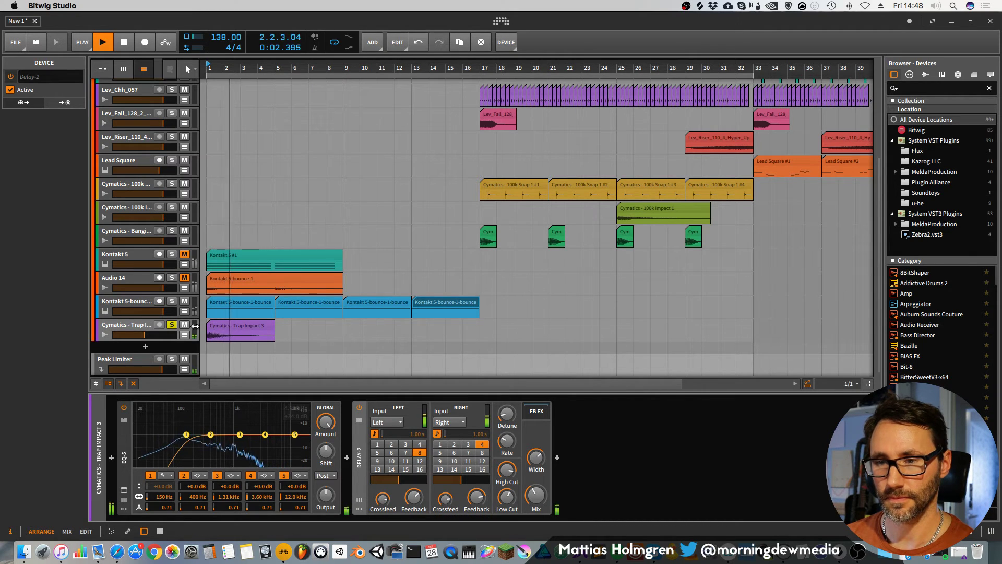
left_click(172, 324)
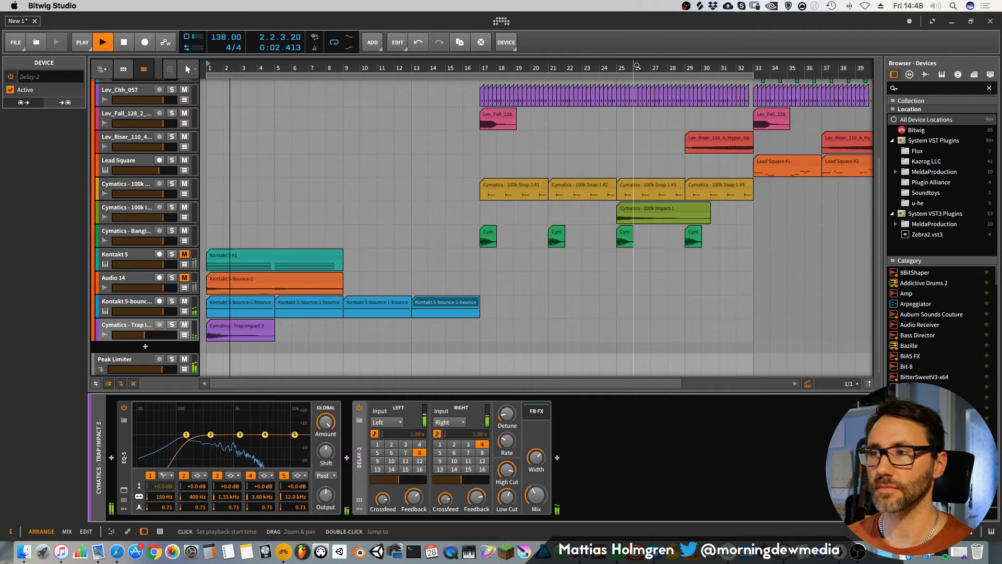
Delete the muted Audio 14 track from the arrangement.
left_click_drag(635, 68, 634, 83)
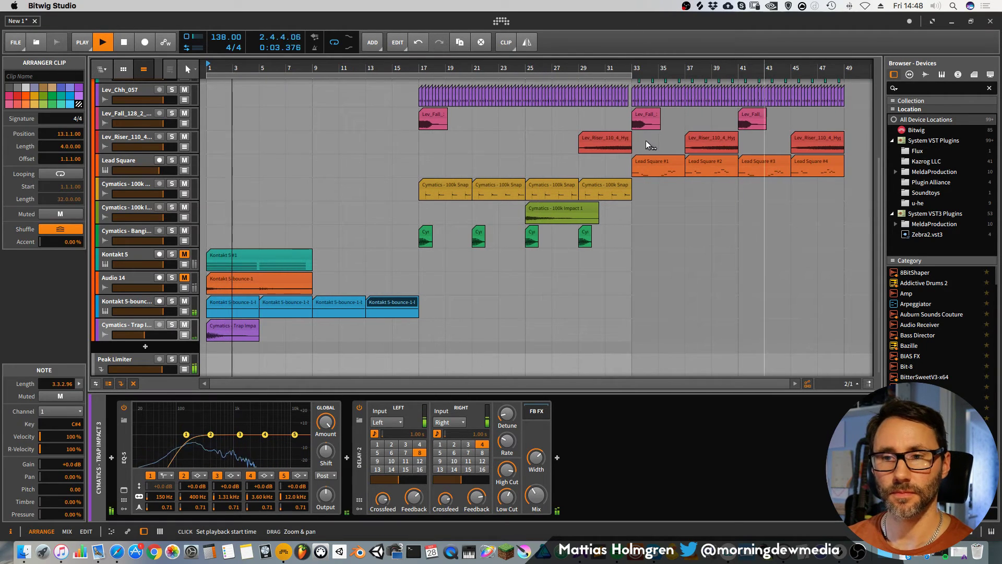
left_click(140, 277)
key("Delete")
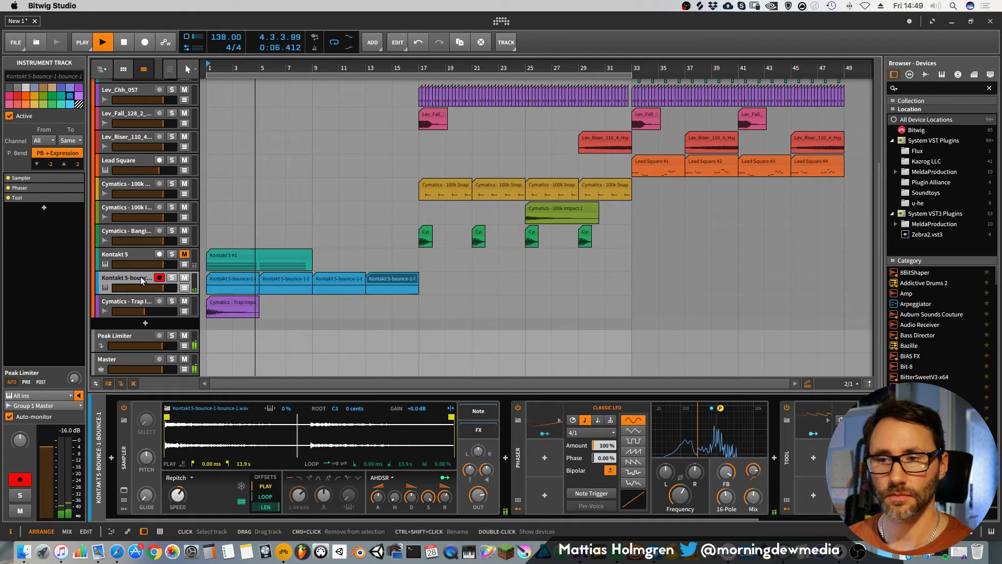
Review the tracks and sections of the whole arrangement while the song plays from the intro.
scroll(267, 279, "up", 1)
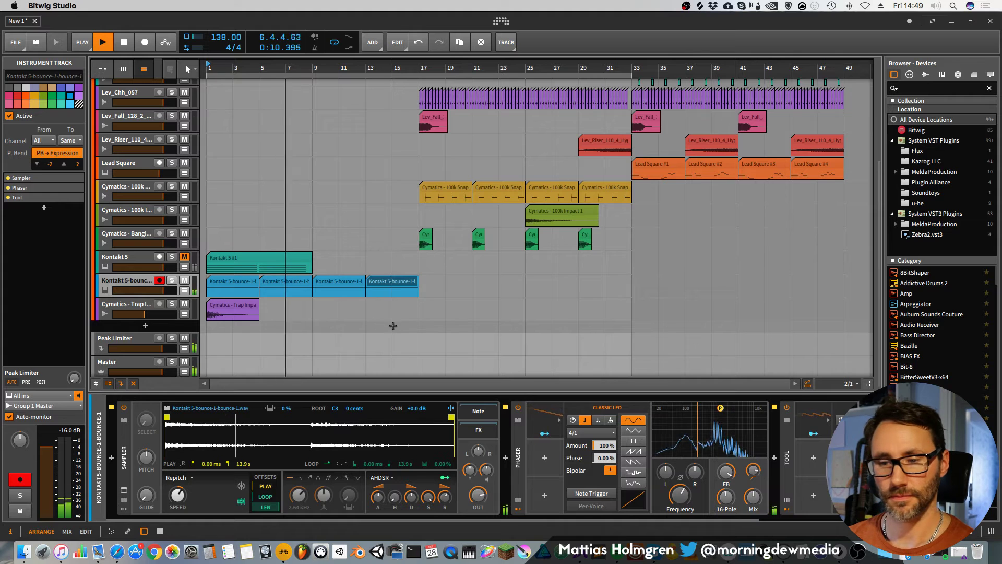
mouse_move(622, 519)
left_mouse_down()
mouse_move(750, 519)
mouse_move(611, 516)
left_mouse_up()
scroll(322, 256, "up", 6)
scroll(334, 257, "down", 6)
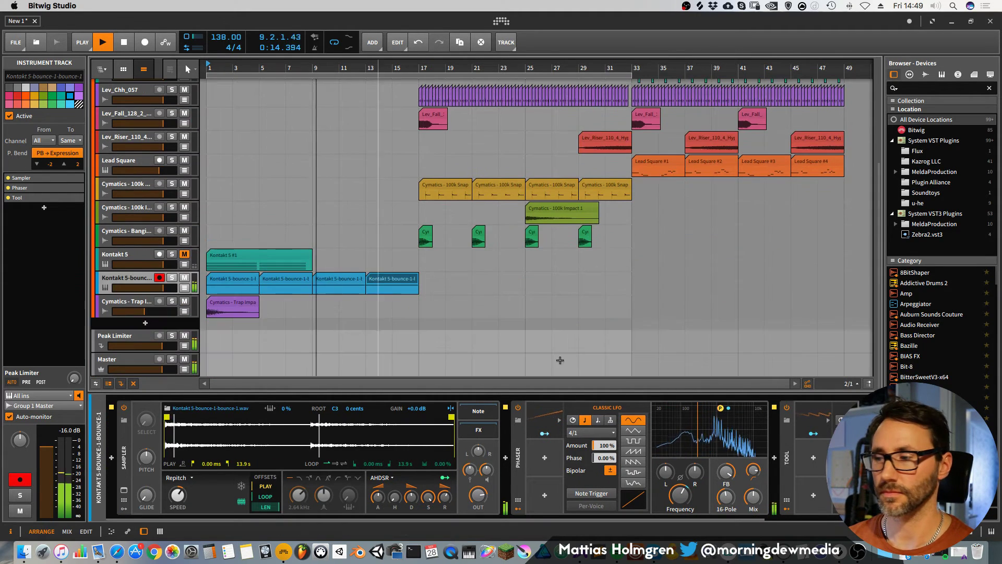
scroll(377, 239, "up", 5)
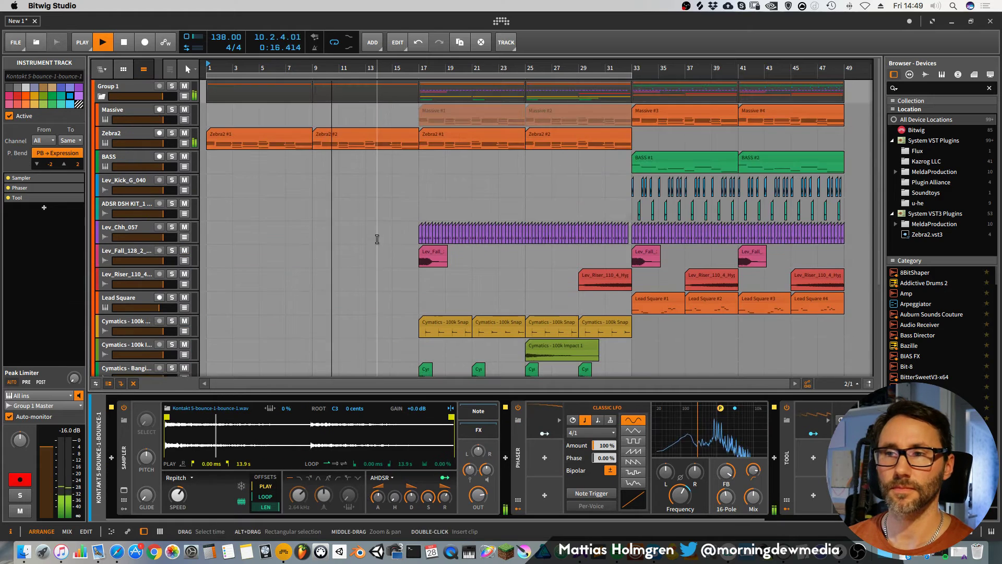
left_click_drag(399, 65, 399, 67)
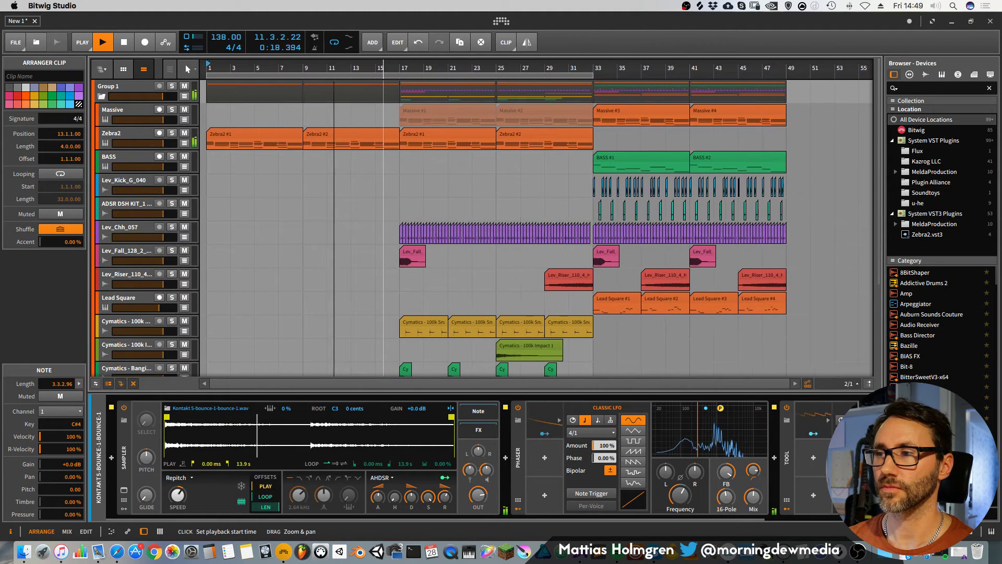
scroll(246, 190, "down", 5)
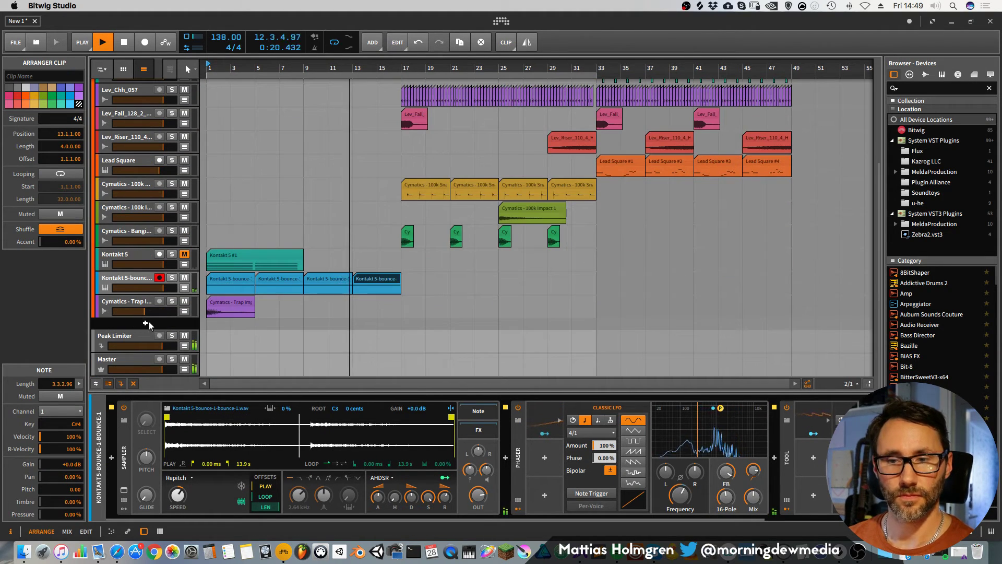
scroll(321, 189, "up", 5)
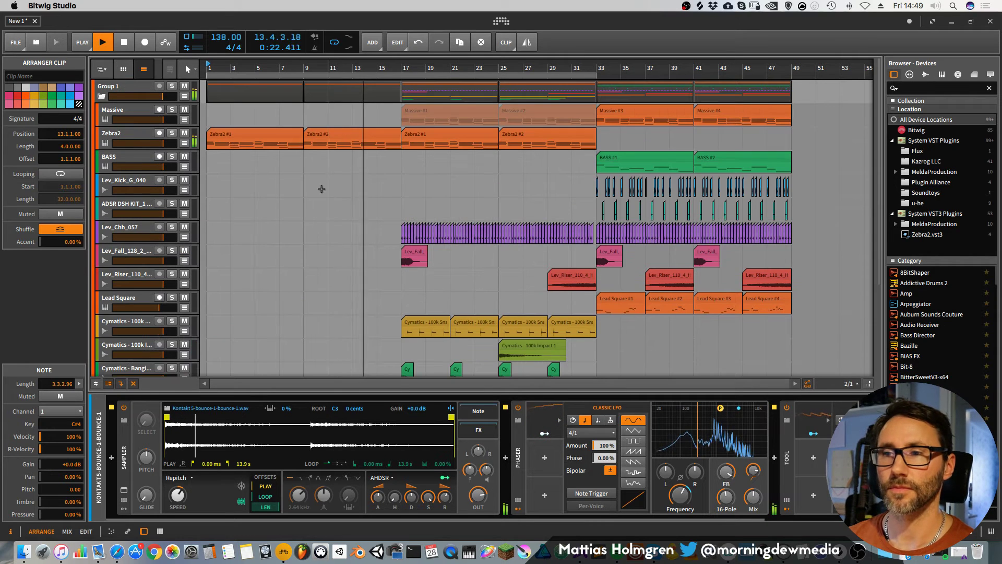
left_click_drag(467, 71, 407, 90)
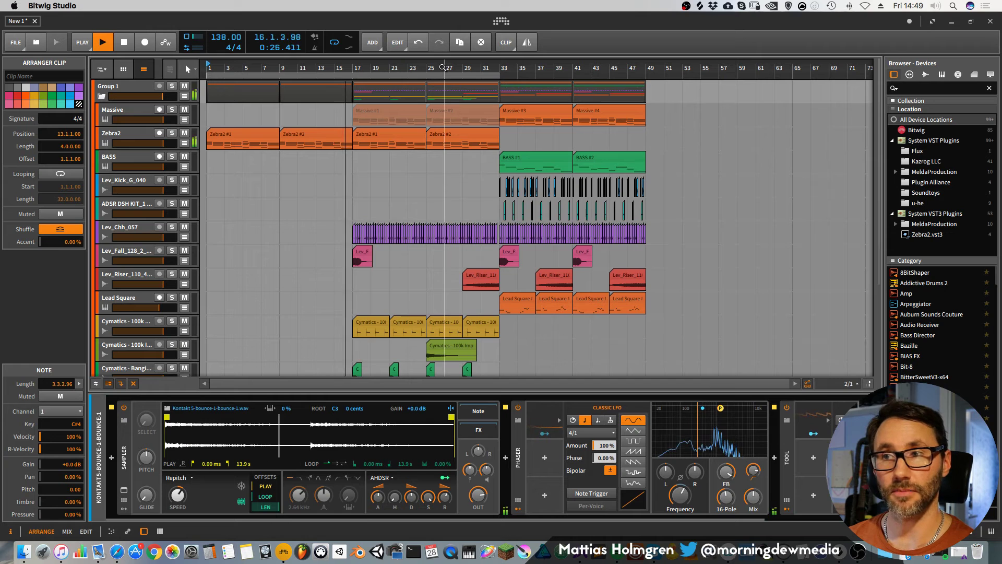
left_click_drag(443, 68, 552, 58)
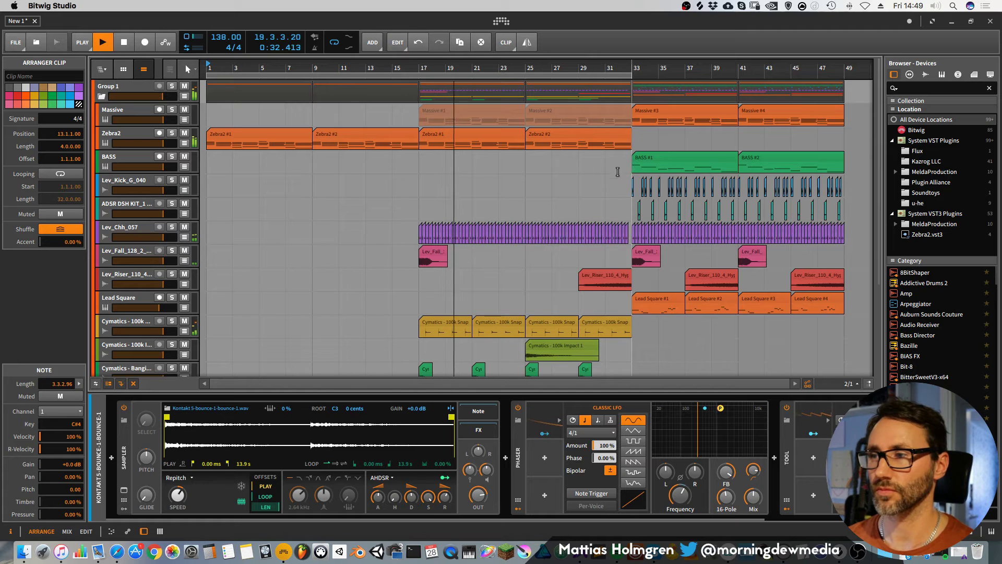
scroll(386, 198, "down", 5)
scroll(488, 163, "up", 5)
left_click_drag(499, 66, 488, 86)
Insert ValhallaRoom_x64 on the Cymatics - 100k Snap 1 track with 17.5% mix, 0.0 ms predelay and 2.51 s decay.
left_click(138, 323)
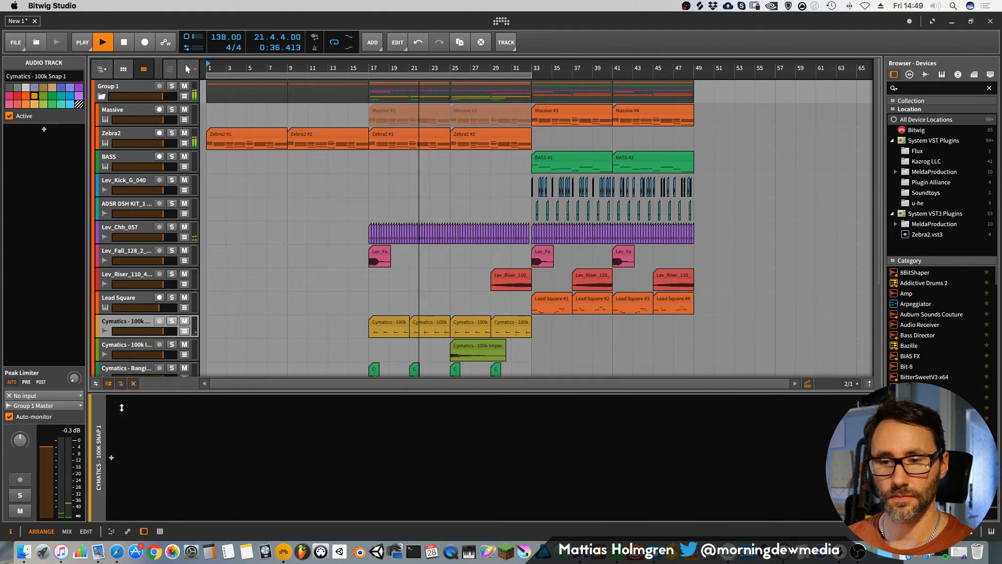
left_click(112, 460)
left_click(141, 211)
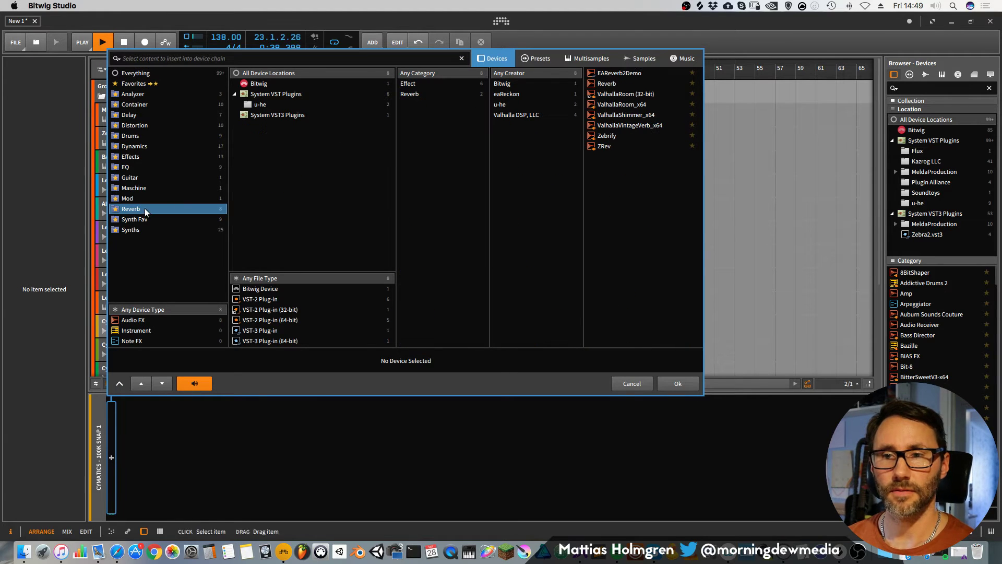
left_click(630, 105)
left_click(686, 381)
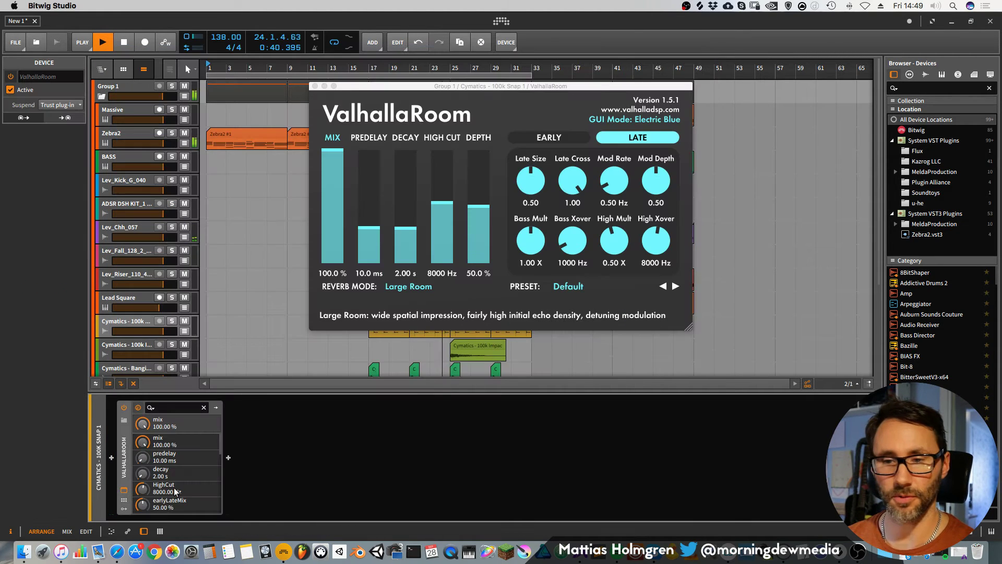
left_click_drag(395, 233, 369, 250)
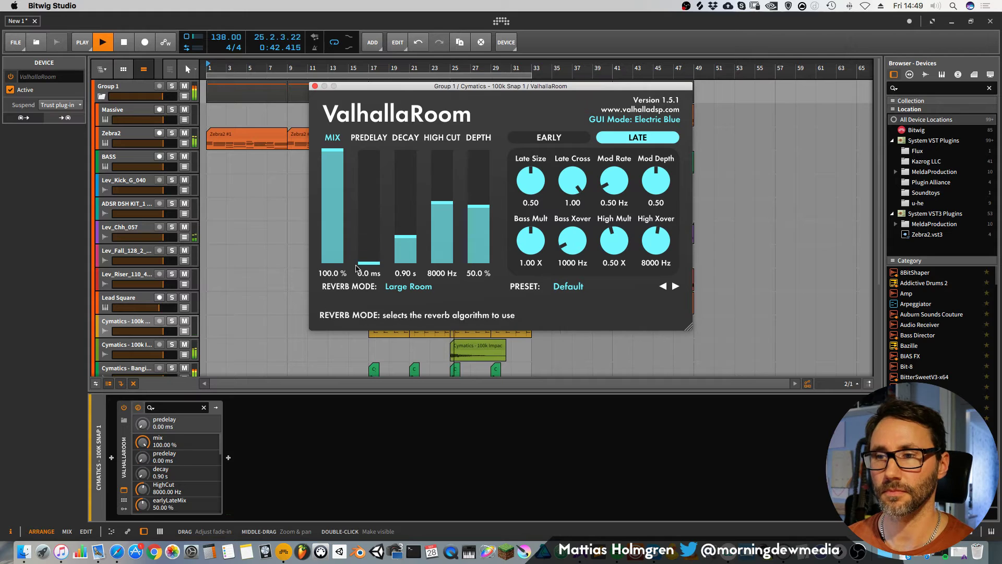
left_click_drag(333, 152, 331, 242)
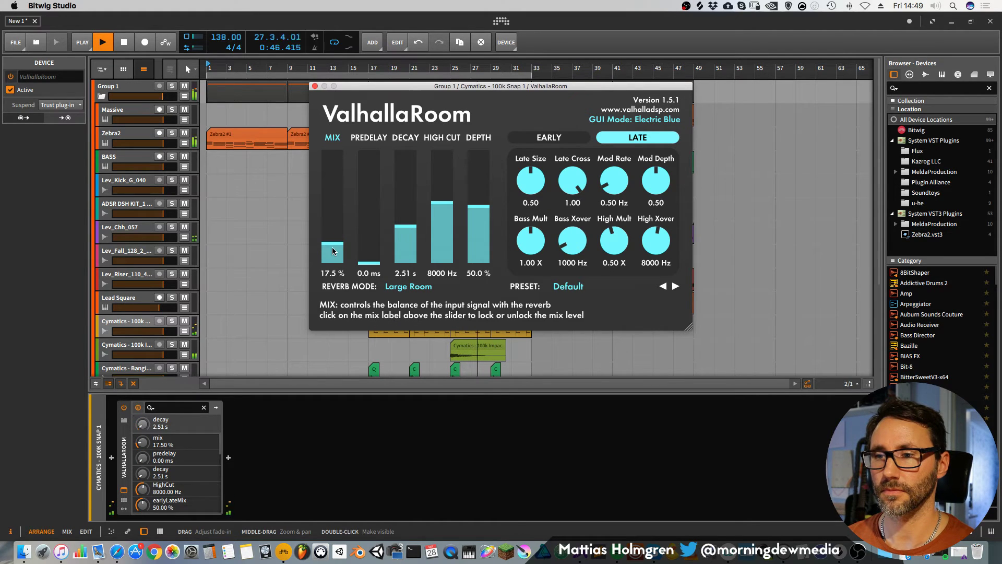
Set the snap track's ValhallaRoom to 12.4% mix, Dense Room mode and a 9990 Hz high cut, and close its window.
left_click(407, 287)
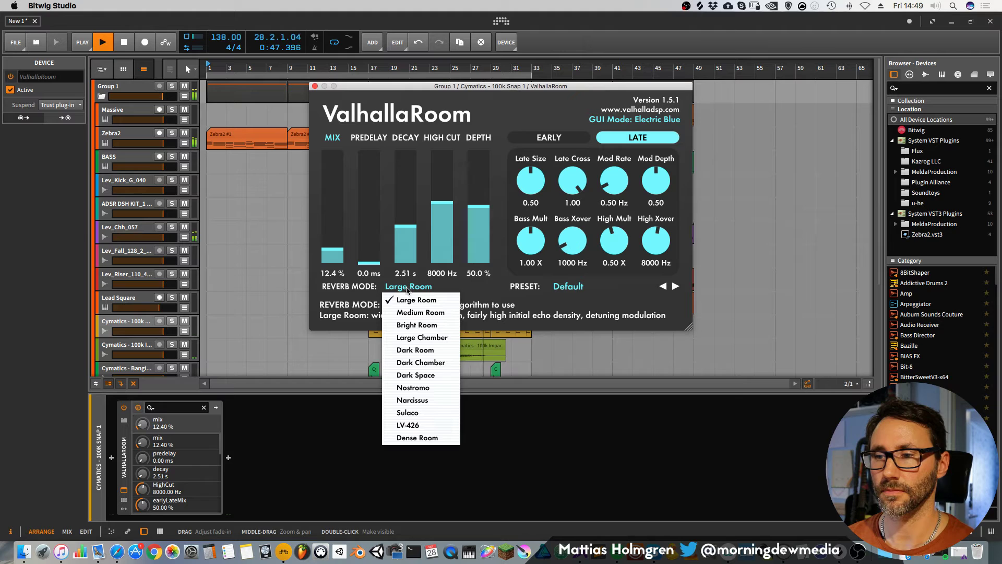
left_click(411, 438)
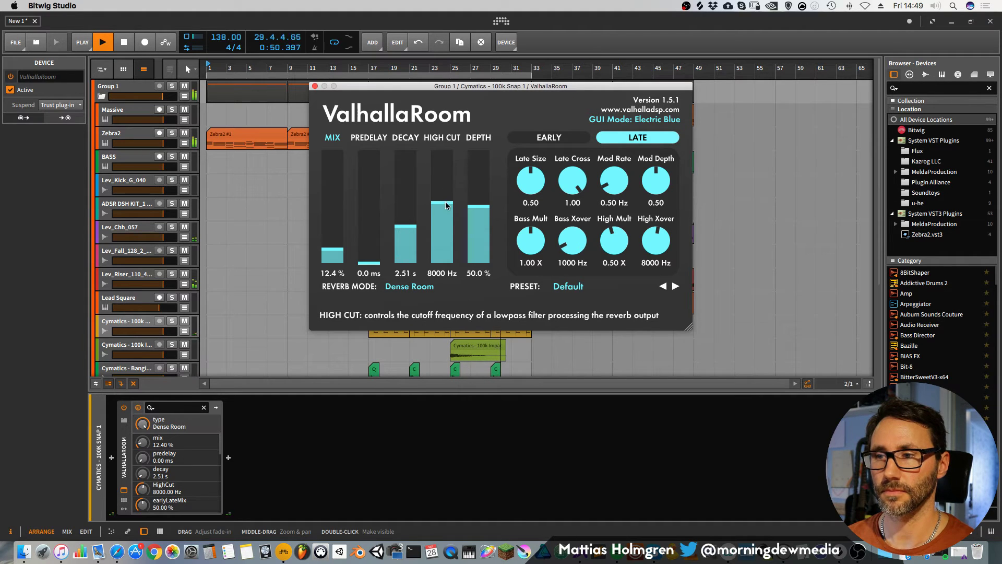
left_click_drag(445, 201, 446, 187)
left_click(314, 86)
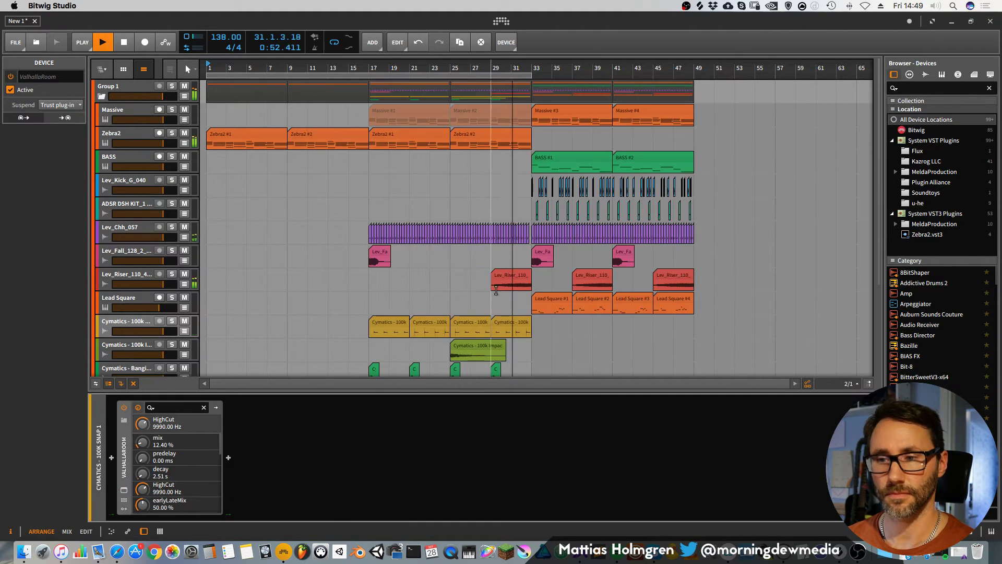
Extend the arranger loop region from bar 1 to a length of 48 bars so it covers the whole arrangement.
left_click_drag(557, 67, 762, 85)
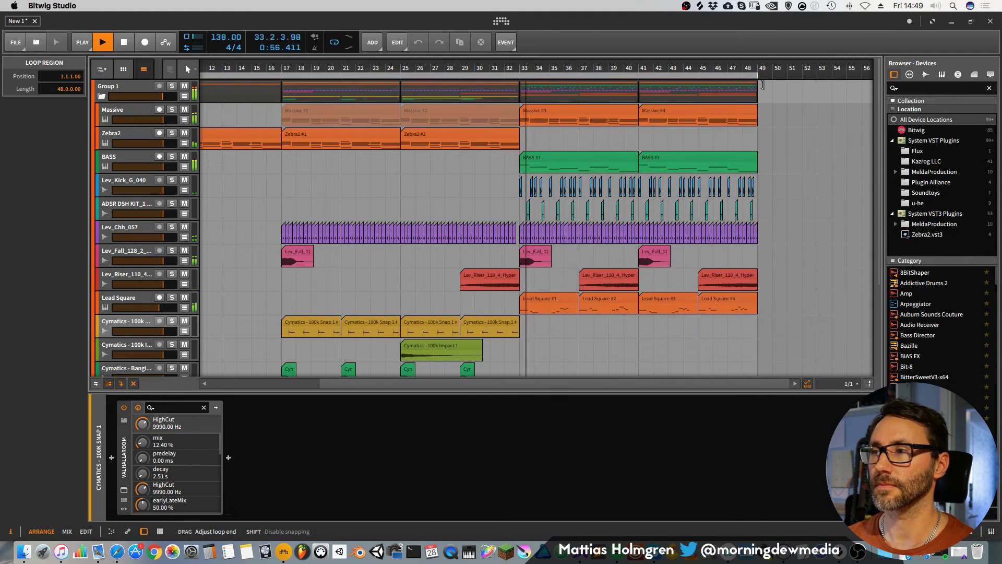
left_click_drag(552, 68, 680, 72)
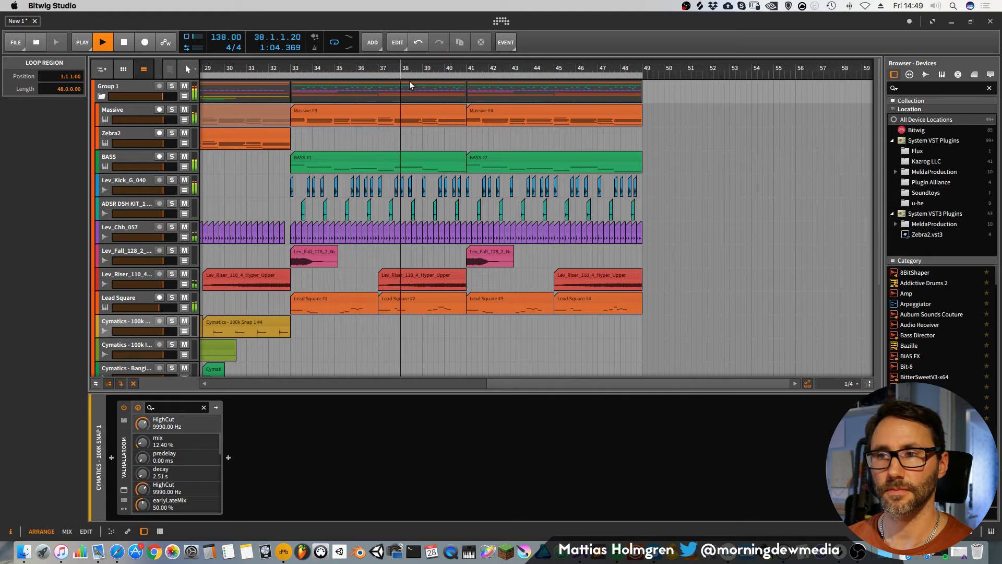
left_click_drag(422, 70, 670, 62)
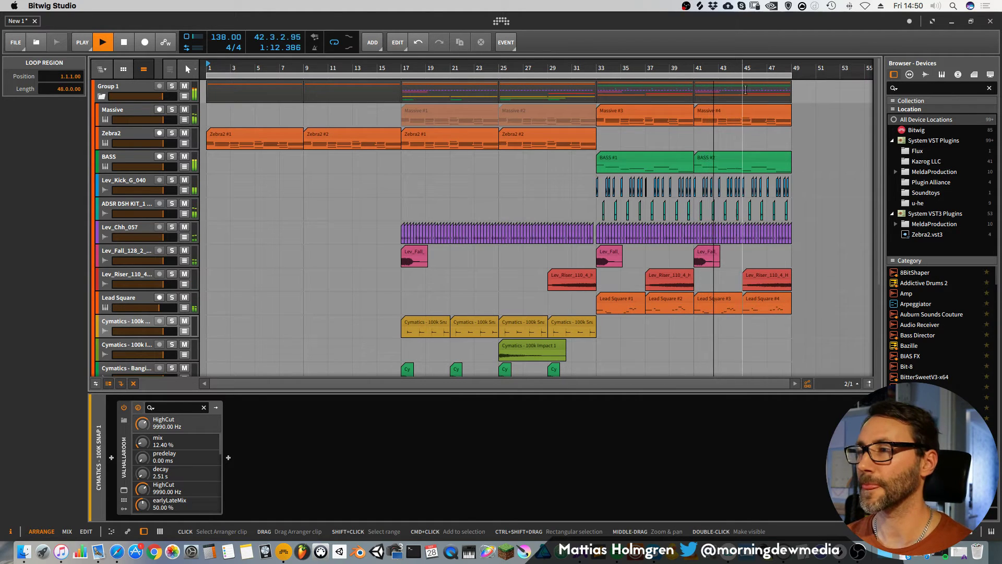
Review the arrangement's tracks from Group 1 down to the Master during playback, stopping the song once it loops back to the intro.
scroll(735, 66, "down", 2)
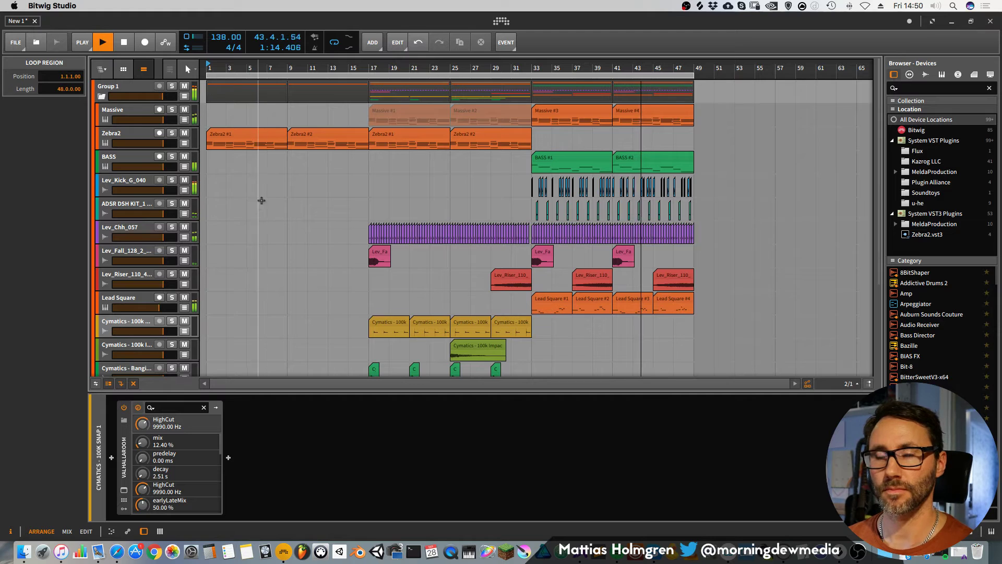
scroll(282, 188, "down", 5)
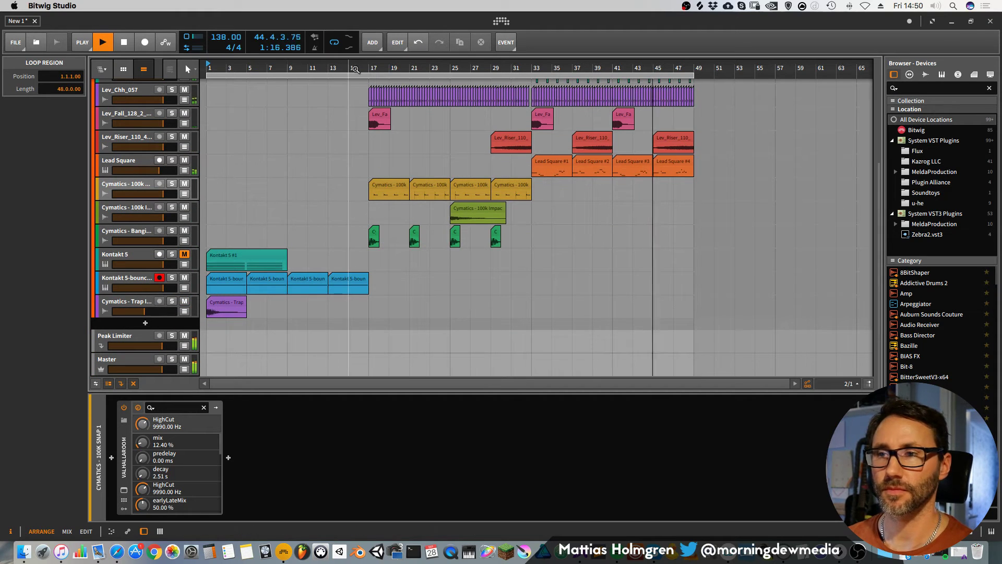
scroll(355, 69, "up", 2)
scroll(524, 251, "up", 5)
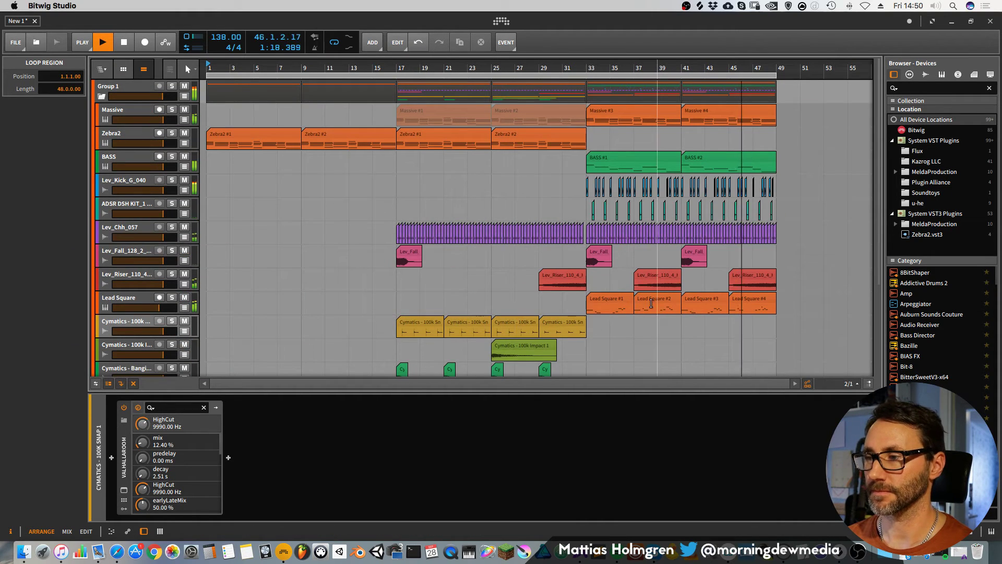
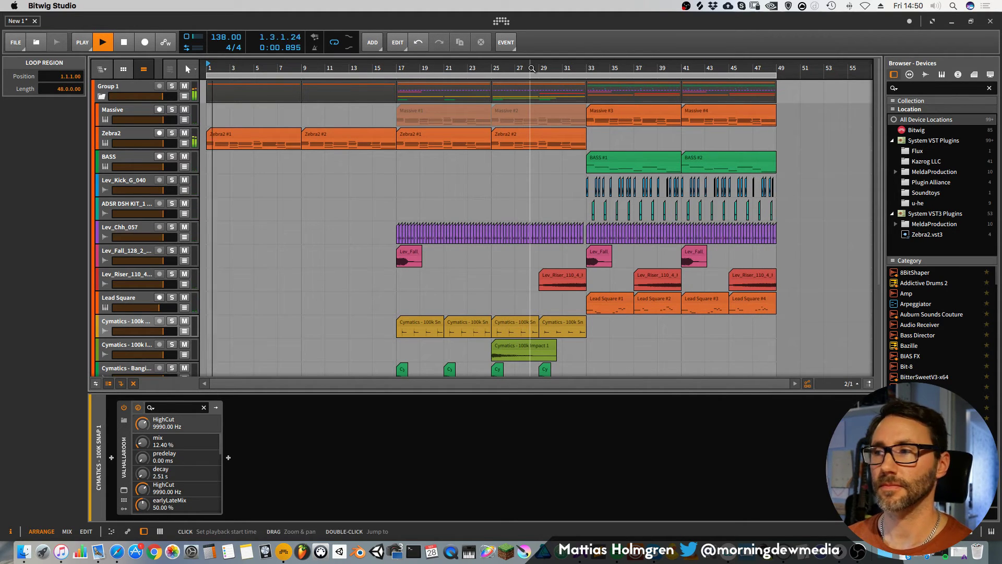
left_click_drag(540, 68, 563, 71)
key("space")
scroll(334, 258, "down", 5)
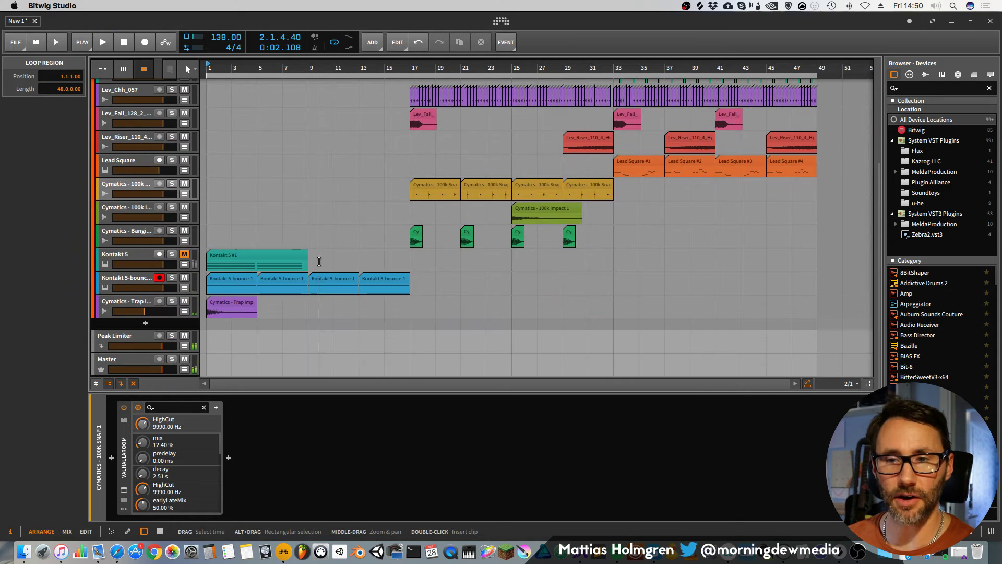
scroll(319, 261, "up", 5)
scroll(277, 221, "down", 5)
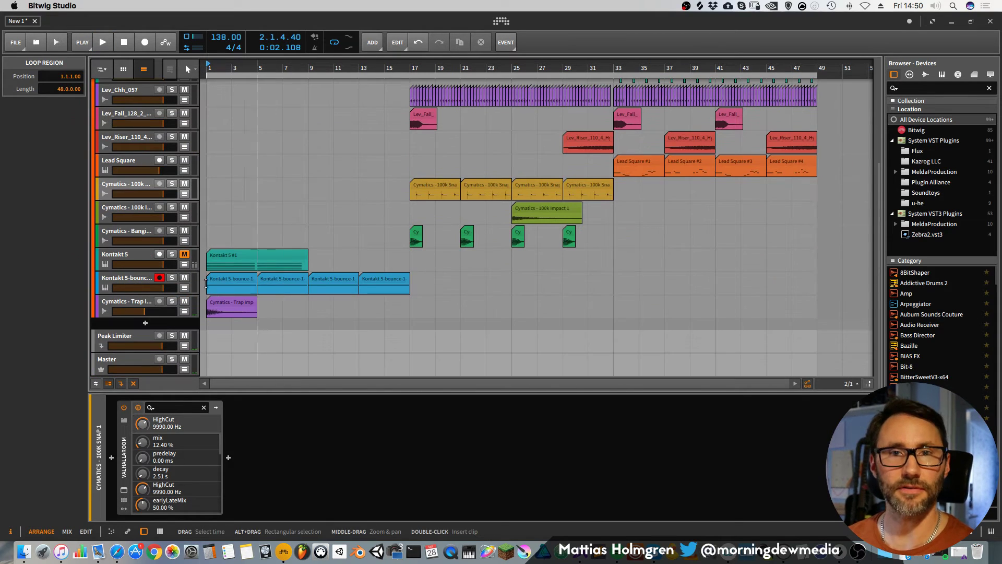
In Finder, close the Trap Impact 3 preview and audition the Im Back Strong and Throw Yo Hands Up samples in Vocal Phrases.
left_click(21, 557)
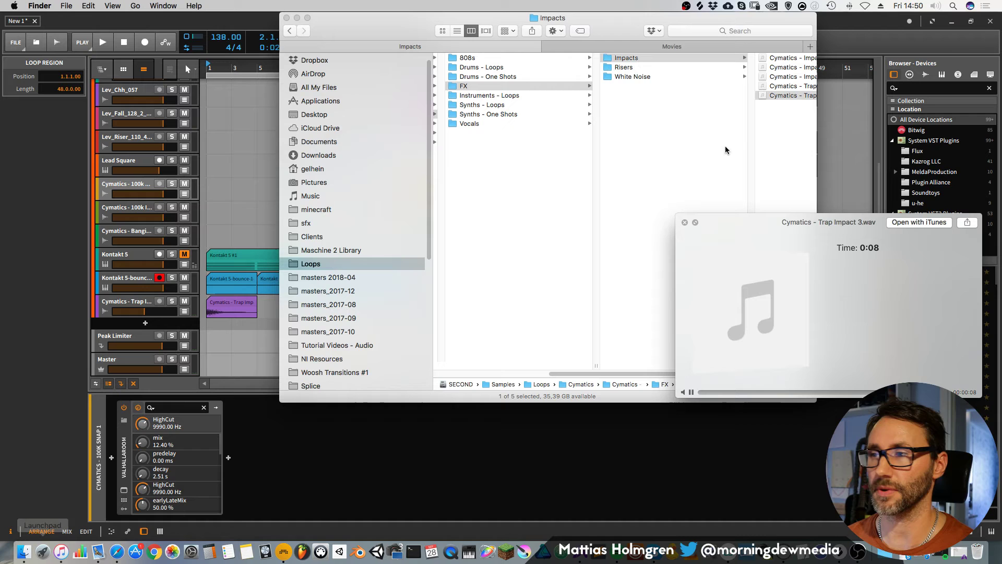
left_click(685, 222)
left_click(479, 124)
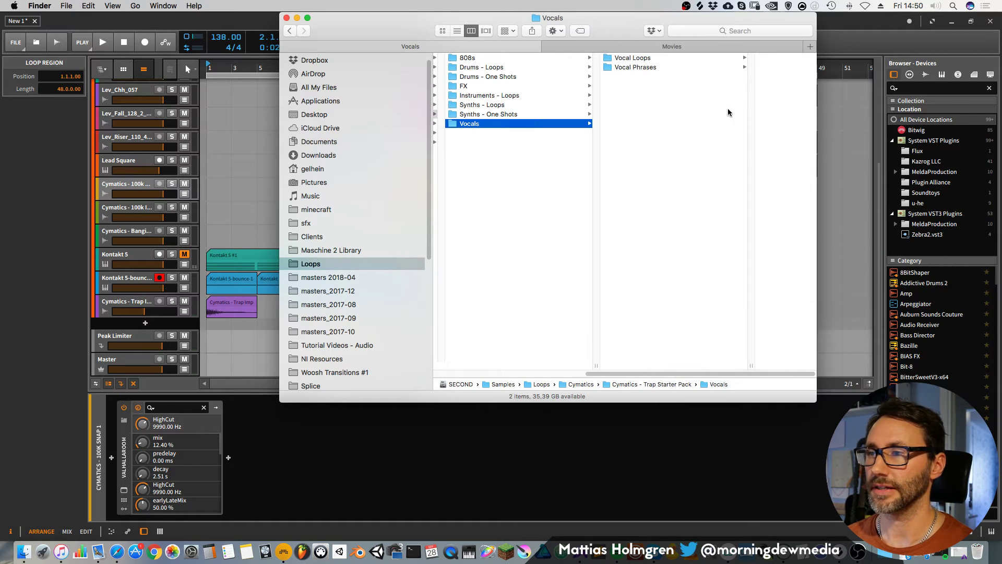
left_click(651, 67)
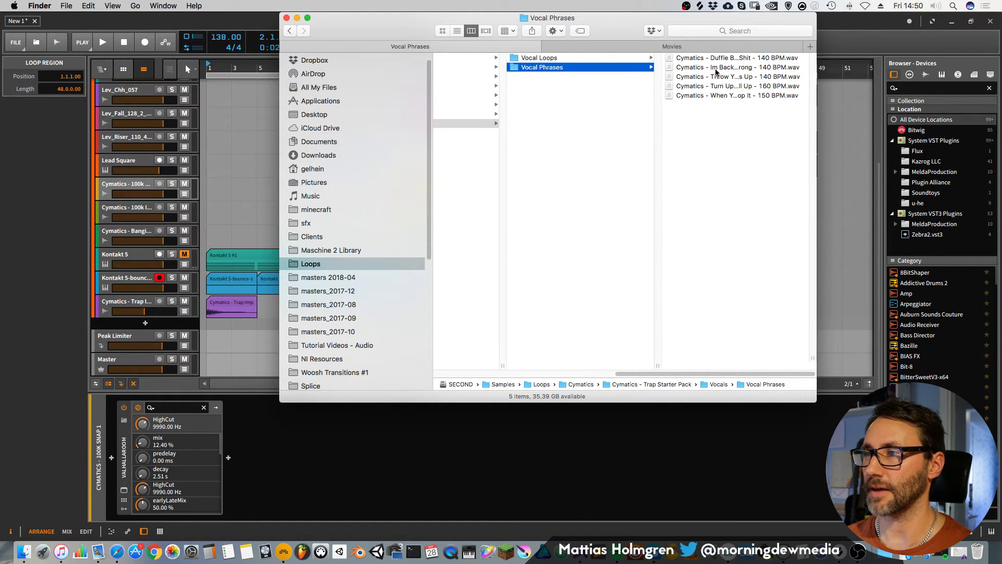
left_click(715, 68)
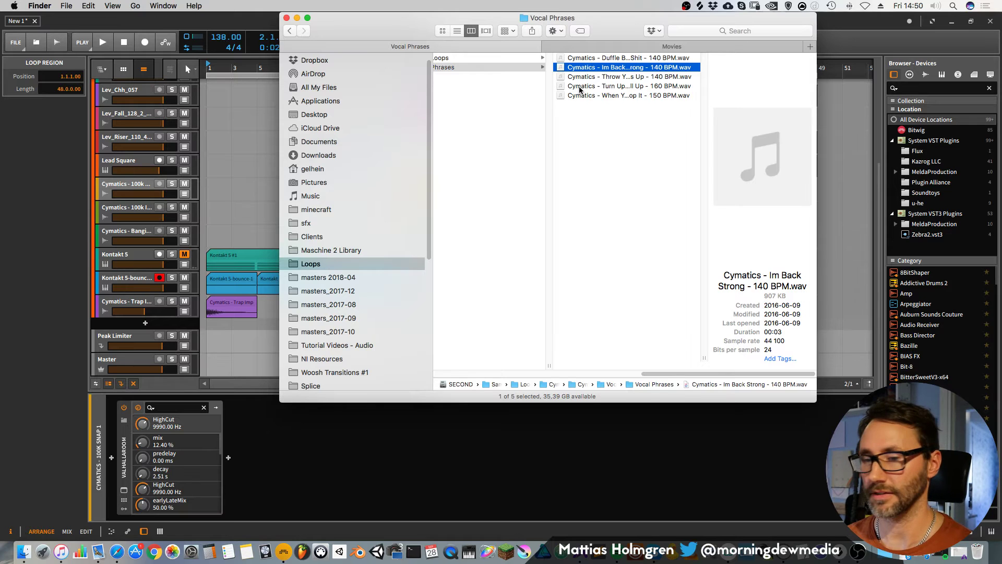
key("space")
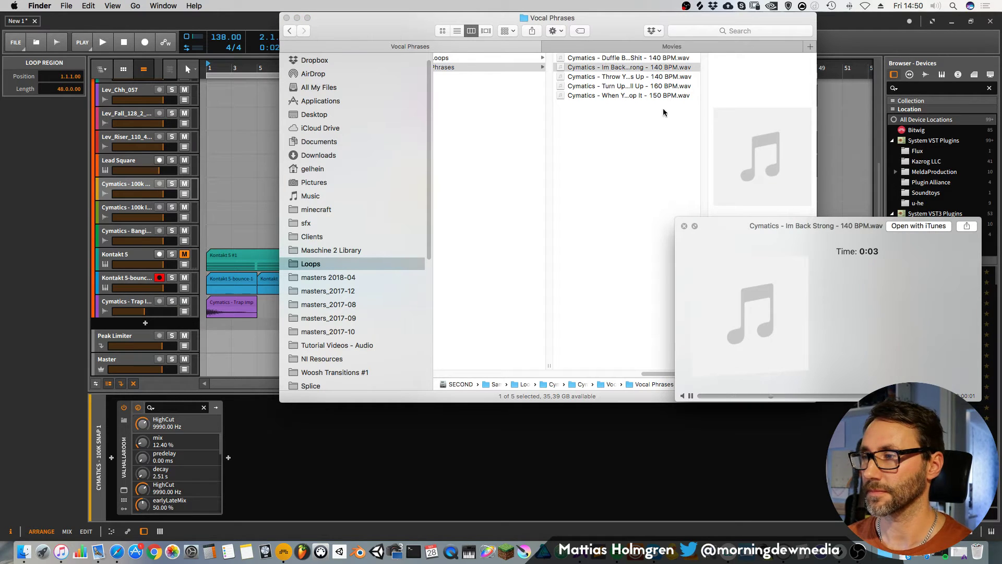
left_click(620, 77)
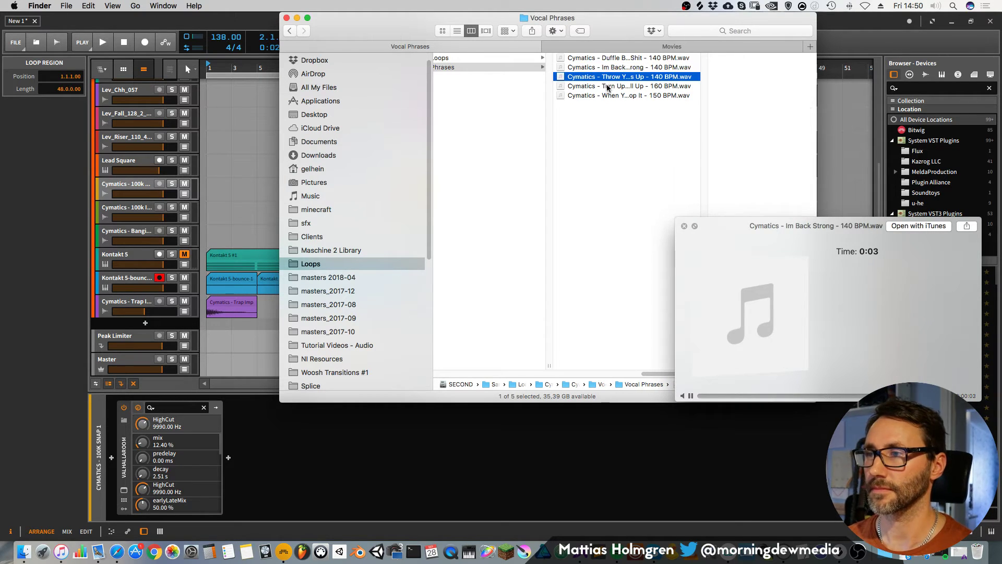
Open the Cymatics - Vocal Chops Vol 1 folder inside Cymatics - Ultimate Free Sample Bundle.
left_click_drag(642, 372, 460, 381)
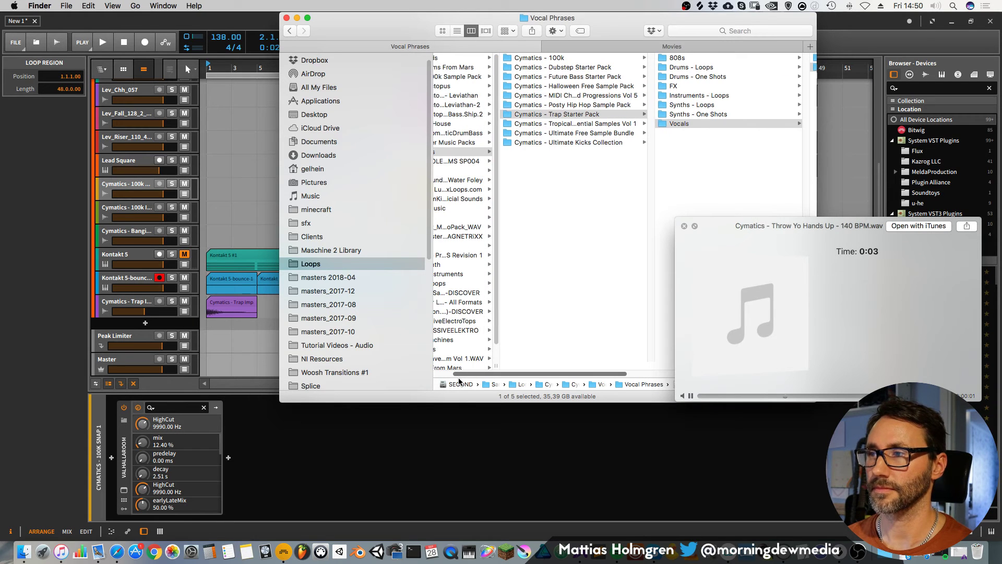
left_click(569, 143)
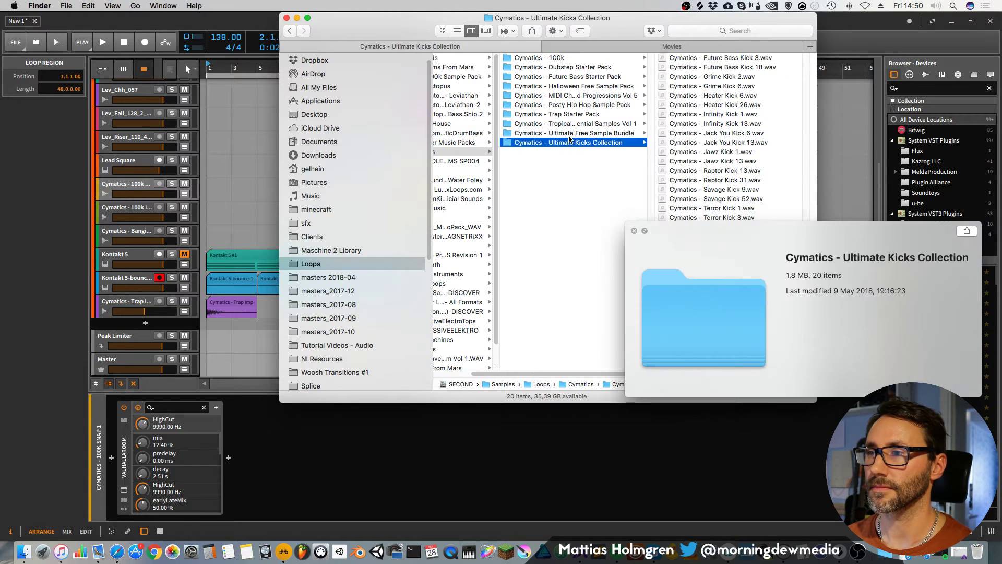
left_click(572, 134)
left_click_drag(663, 229, 650, 323)
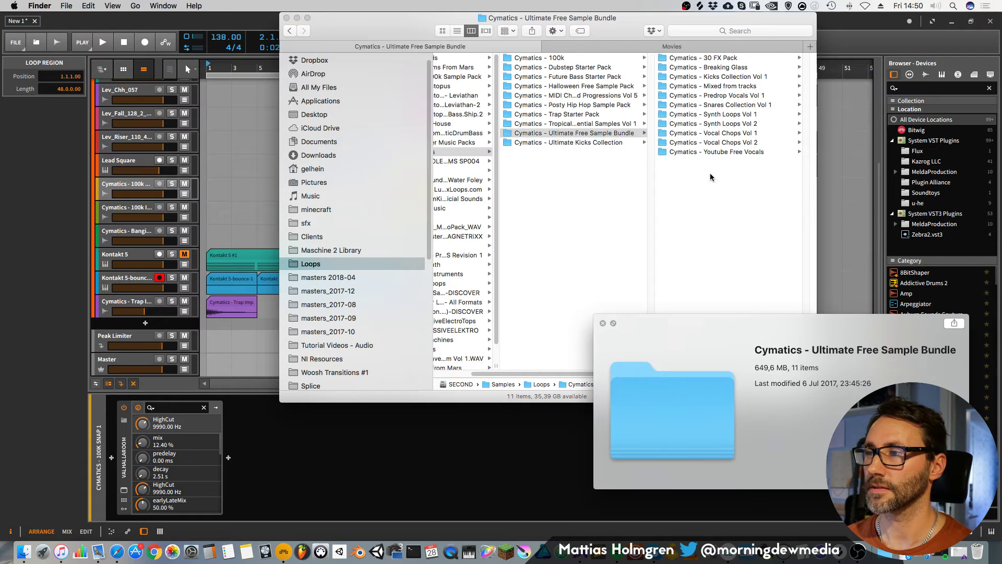
left_click(734, 133)
left_click(732, 134)
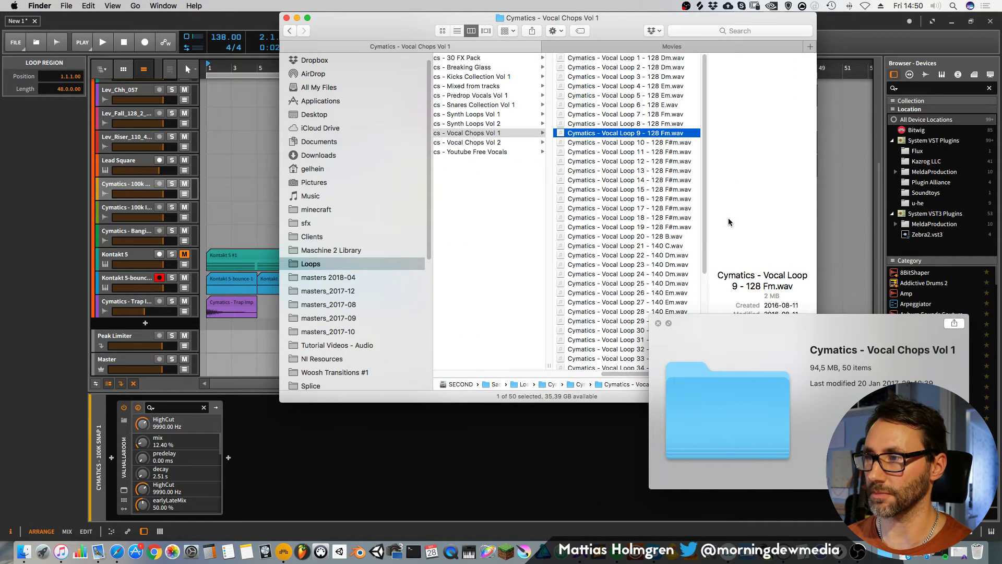
Audition Cymatics - Vocal Loop 15 - 128 F#m.wav, place it at bar 1 on a new audio track, and close its Finder preview.
left_click(608, 190)
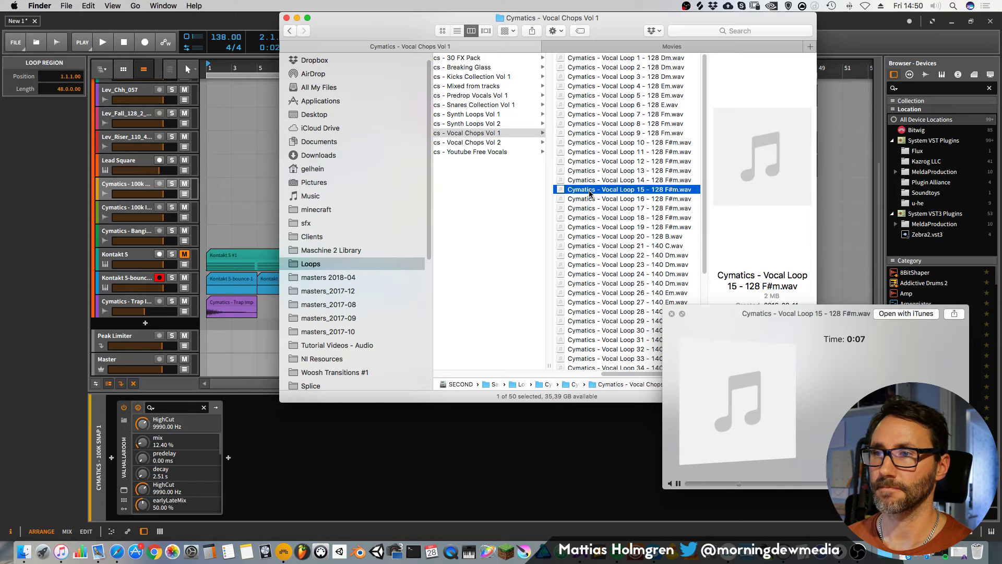
left_click_drag(587, 191, 219, 326)
key("space")
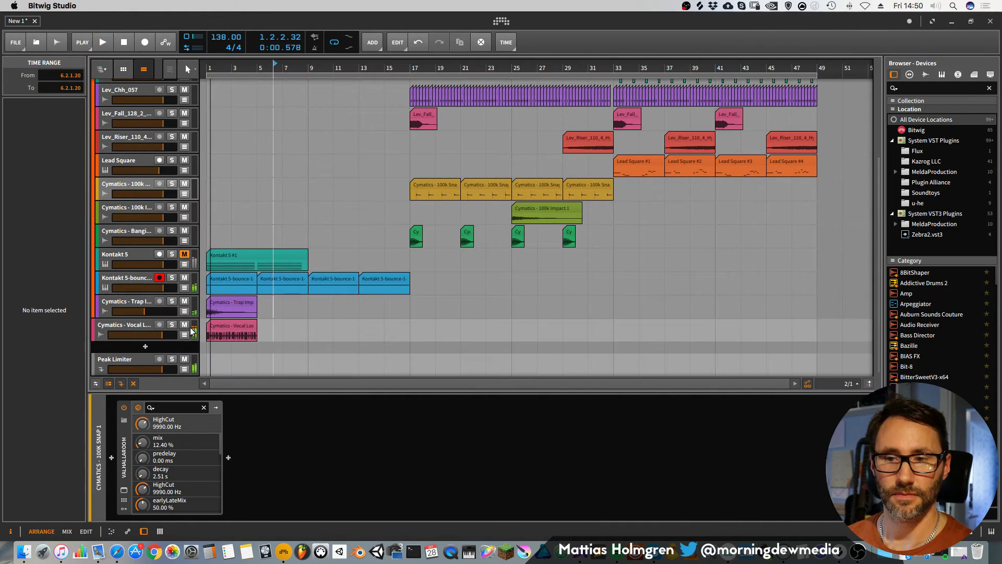
left_click(24, 551)
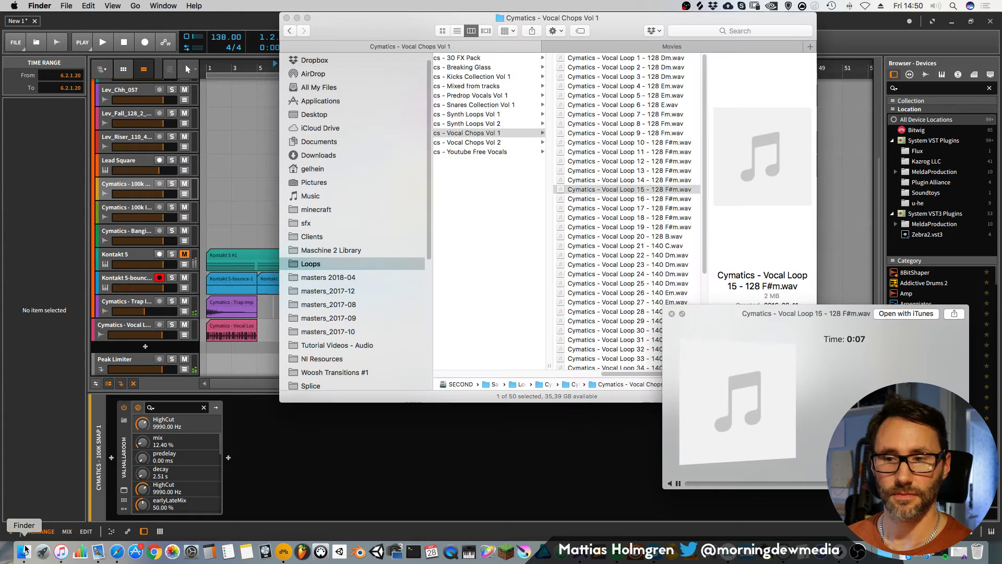
left_click(672, 314)
left_click(248, 82)
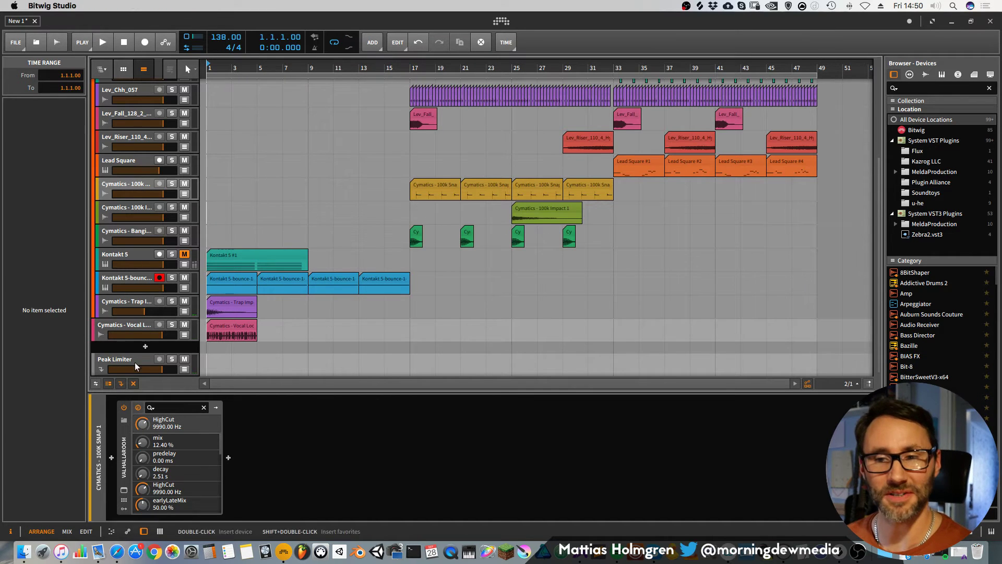
Move the Vocal Loop 15 track into Group 1 and lower its volume to -14.3 dB while the intro plays.
left_click(130, 324)
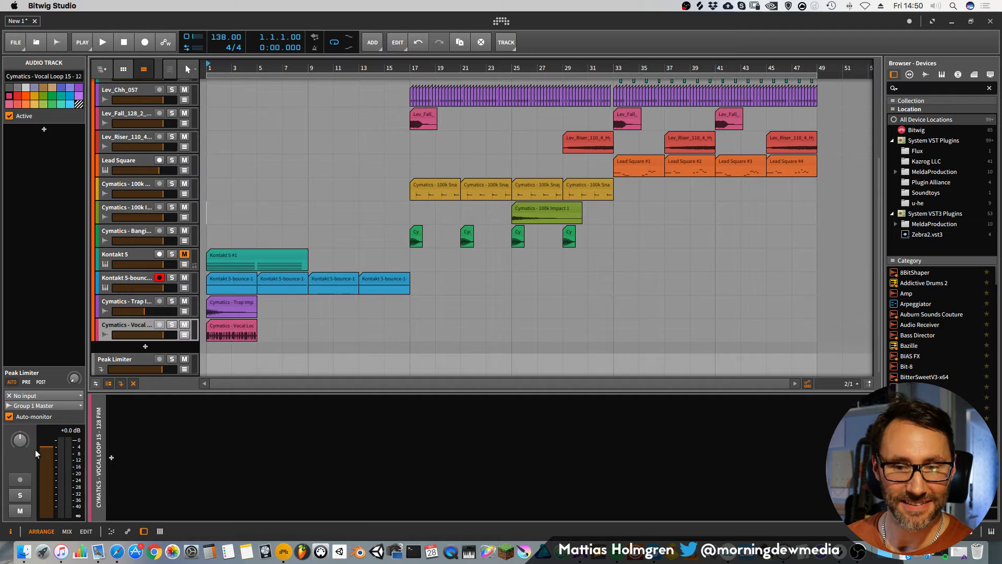
key("space")
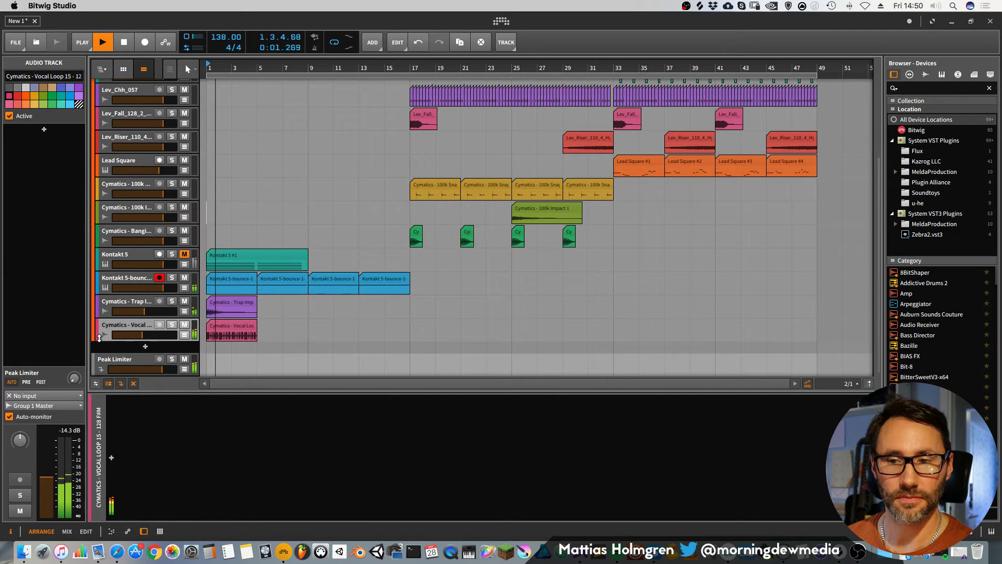
left_click_drag(257, 68, 282, 255)
Insert ValhallaRoom_x64 on the Vocal Loop 15 track, set its decay to 5.82 s, and lower the track's volume slightly.
left_click(128, 327)
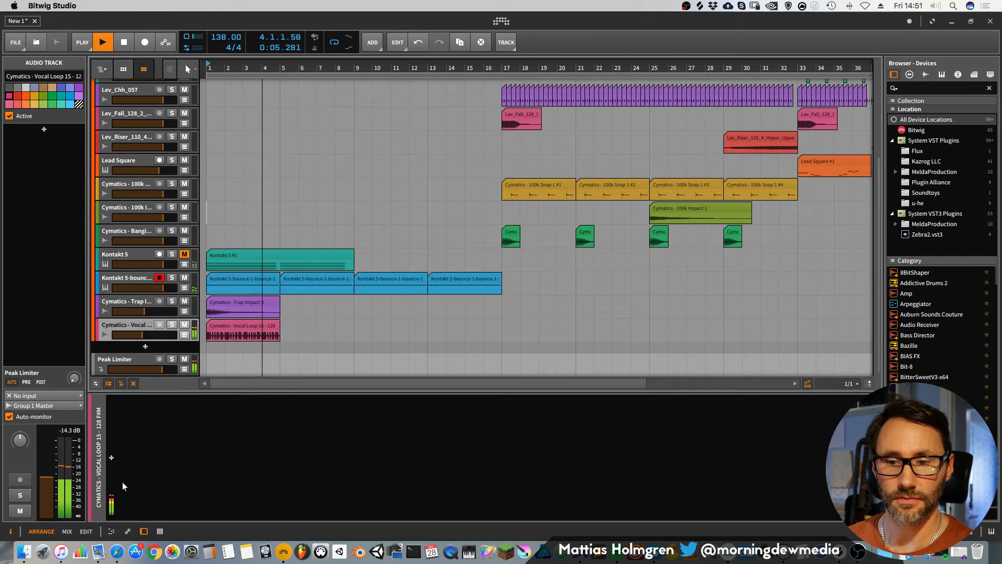
double_click(120, 484)
left_click(163, 210)
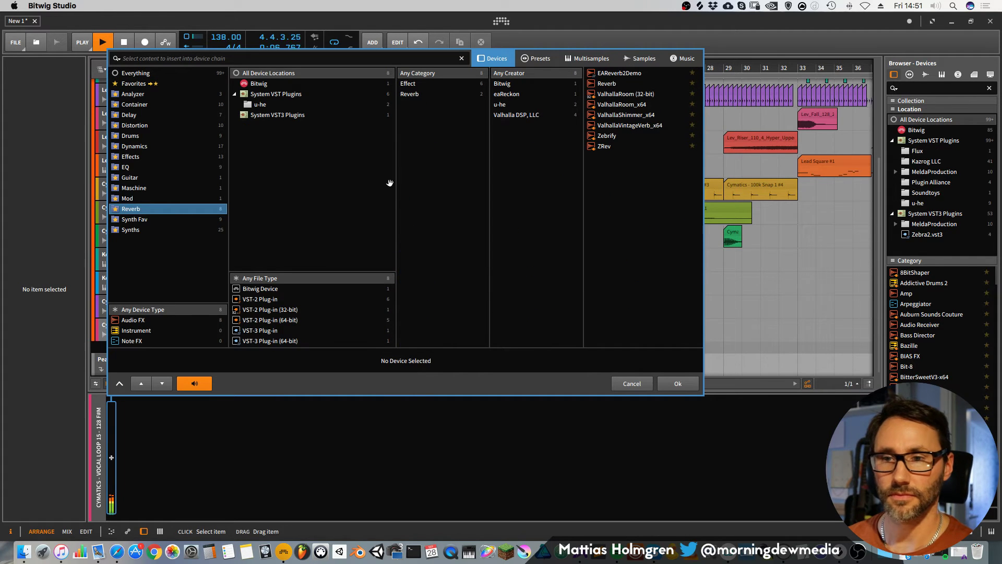
left_click(629, 104)
left_click(687, 381)
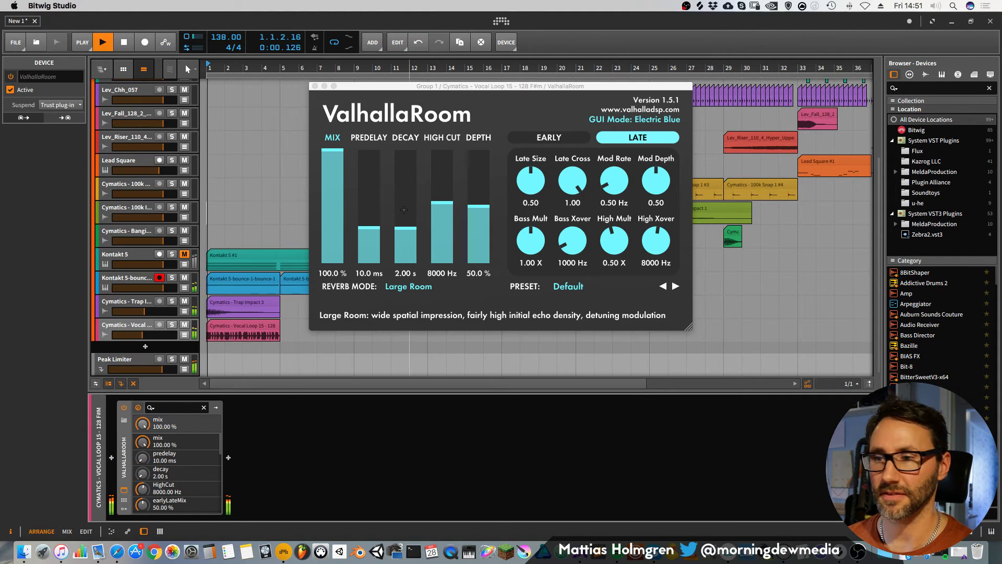
left_click_drag(404, 226, 405, 218)
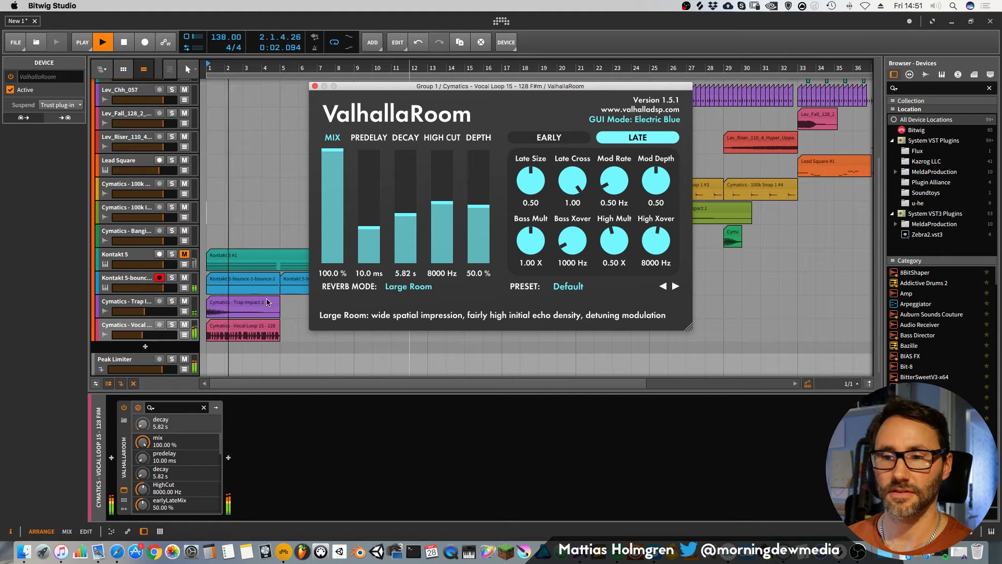
left_click_drag(142, 336, 139, 335)
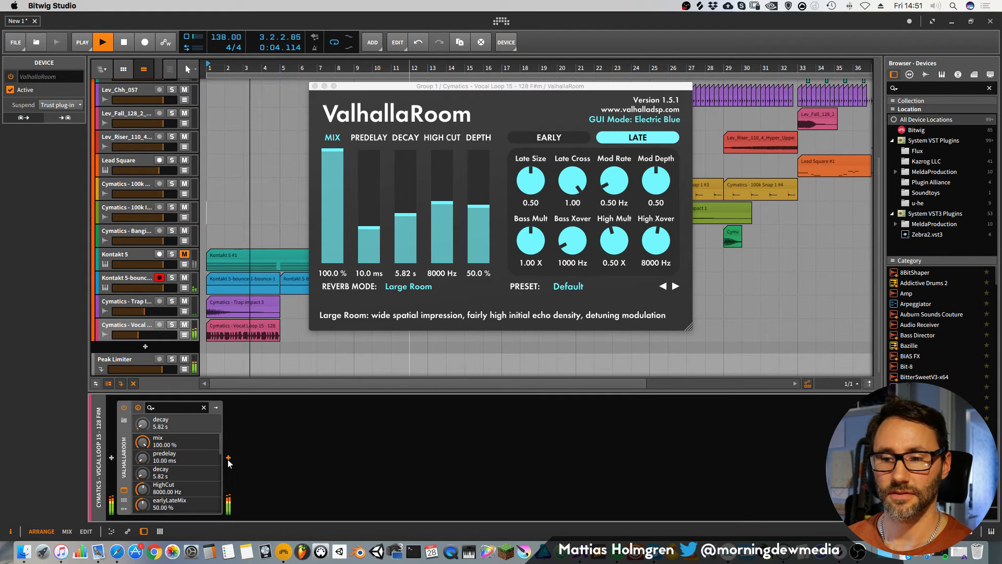
Add an EQ-5 after ValhallaRoom on the Vocal Loop 15 track, stop playback, and make band 1 a low-cut filter.
left_click(228, 459)
left_click(257, 168)
double_click(750, 83)
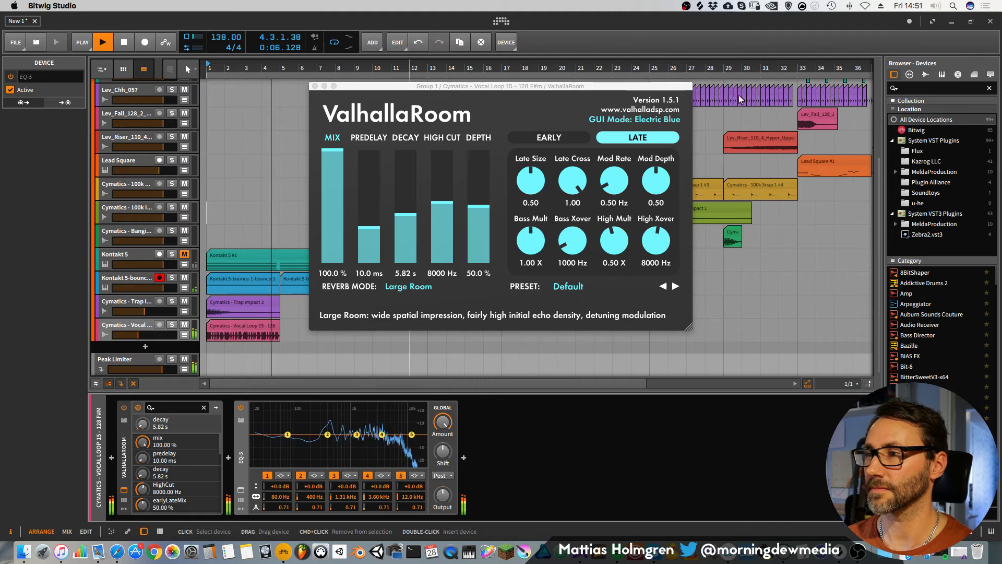
key("space")
left_click(280, 475)
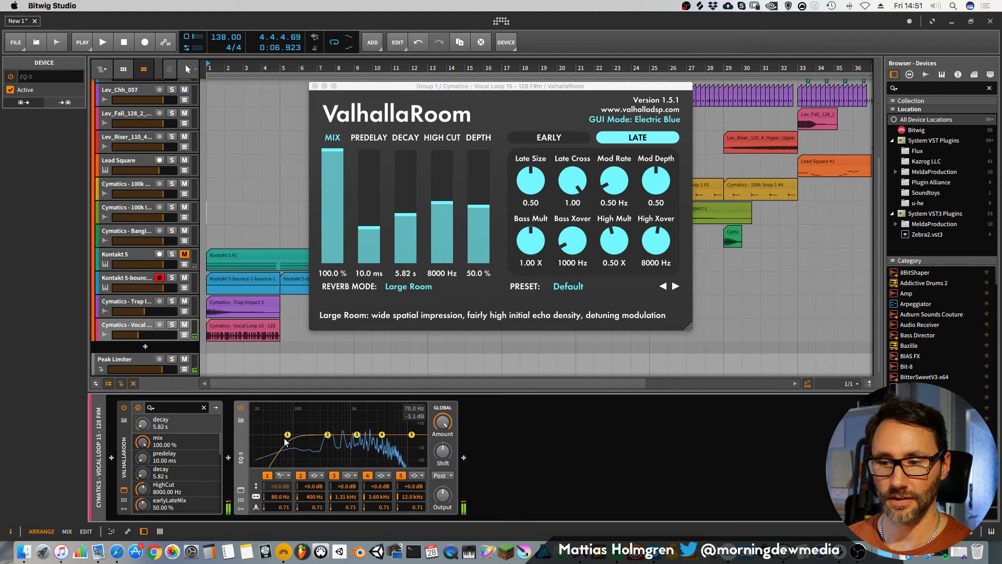
Set EQ-5 band 1's low cut to 649 Hz and band 5 to a high cut at 2.45 kHz, and close the ValhallaRoom window.
left_click_drag(288, 436, 326, 435)
key("space")
left_click(420, 476)
left_click(426, 497)
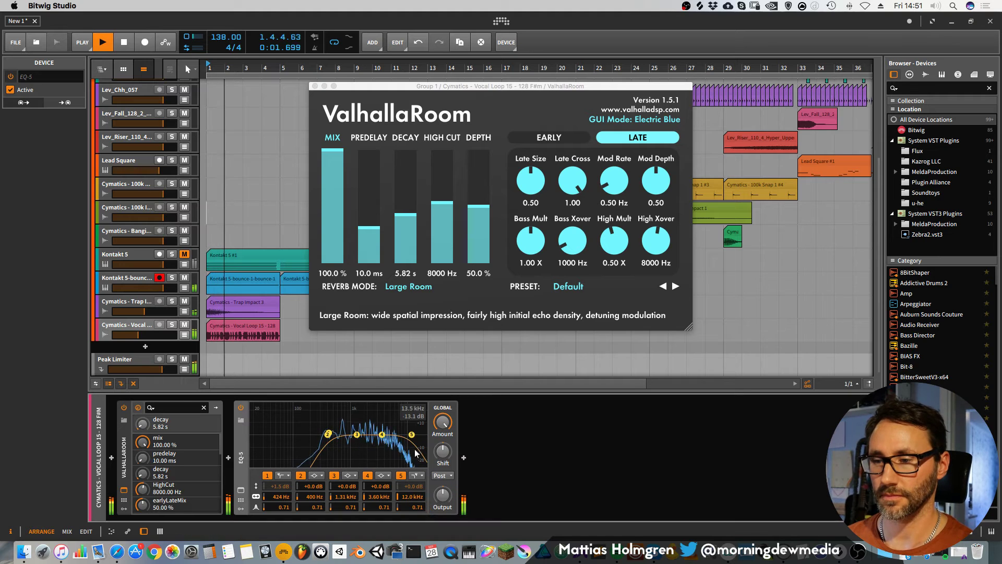
left_click_drag(412, 434, 341, 436)
left_click(315, 86)
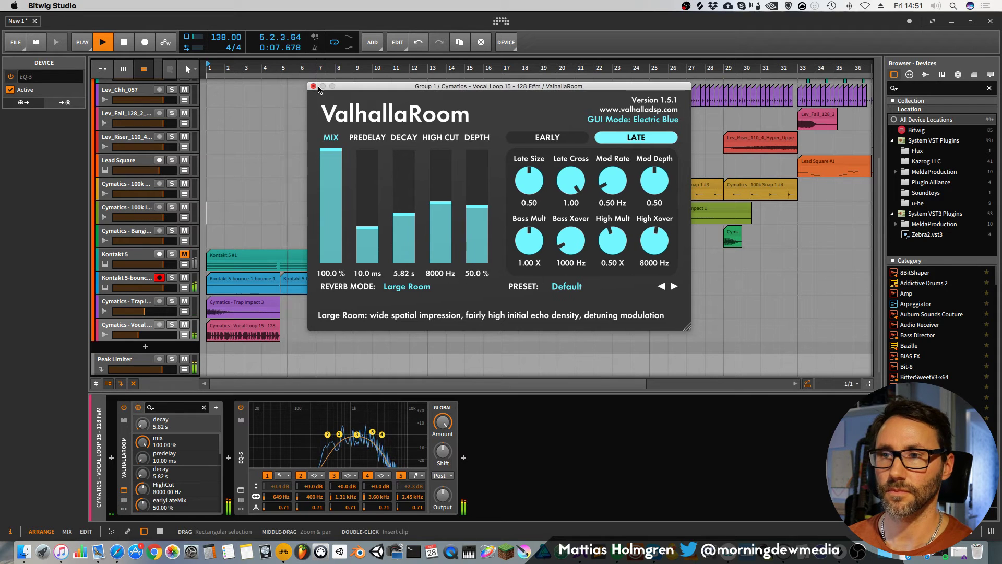
Restart playback and lower the Vocal Loop 15 track's volume slightly.
key("space")
key("space")
left_click_drag(138, 336, 133, 336)
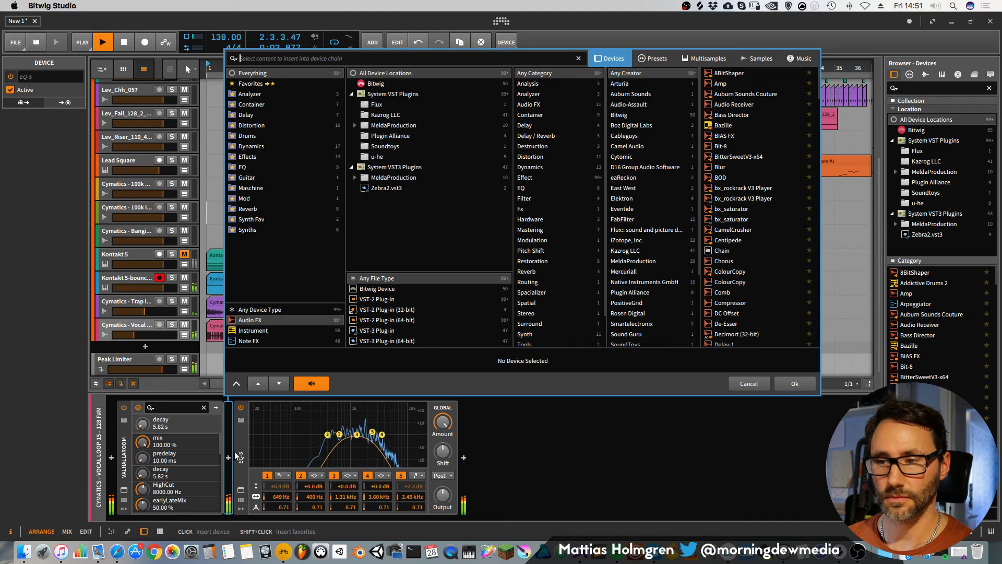
Insert a Filter device from the EQ favorites between ValhallaRoom and EQ-5 on the Vocal Loop 15 track.
left_click(231, 459)
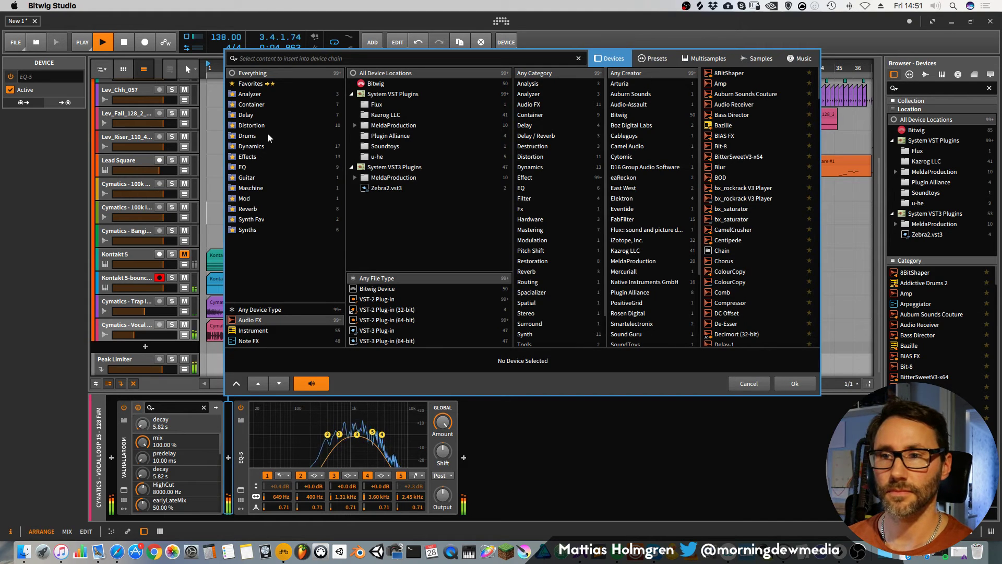
left_click(264, 157)
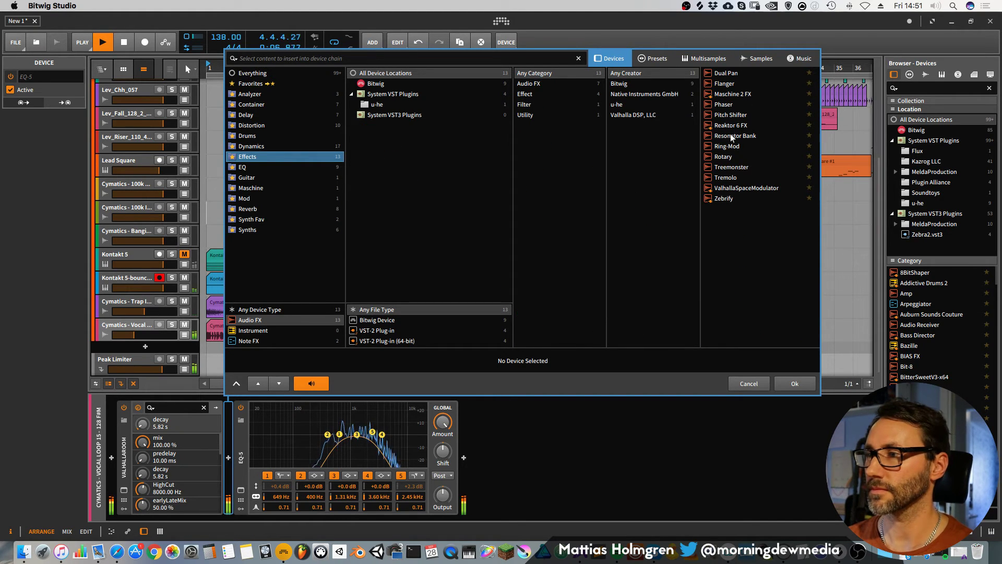
left_click(251, 167)
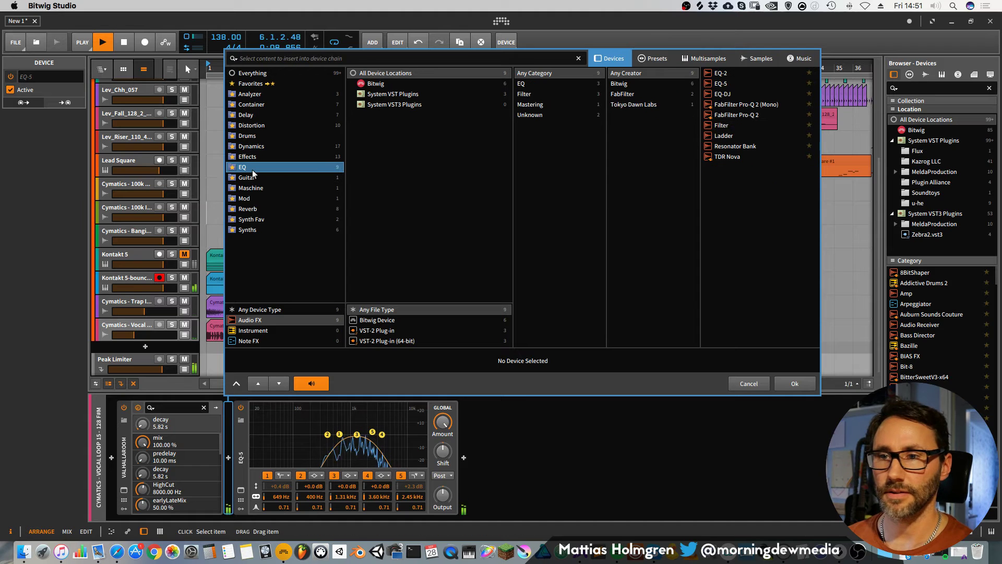
left_click(729, 127)
left_click(806, 378)
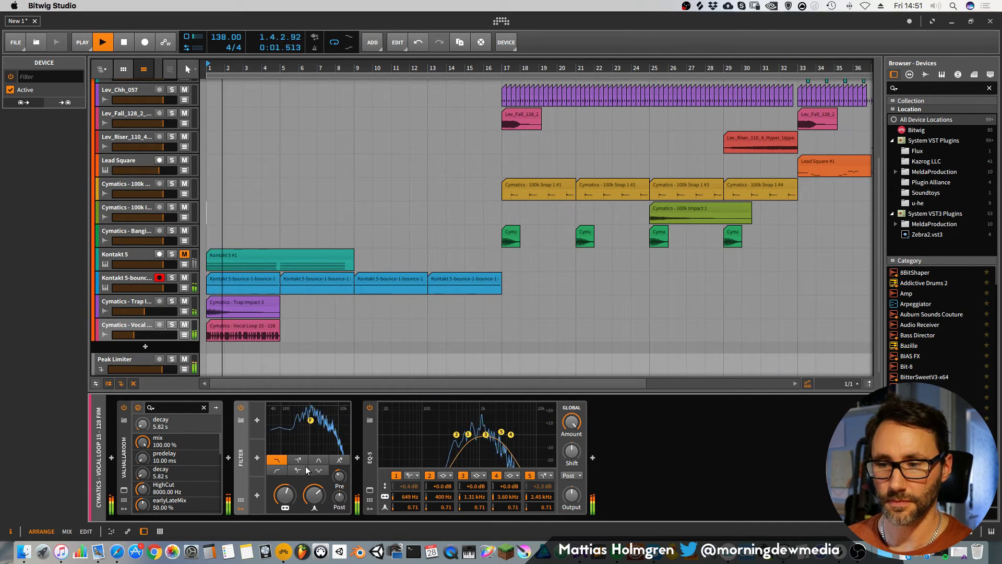
Switch the Filter to another filter type, reduce its resonance to 28.8 %, and replay the intro.
left_click(340, 460)
mouse_move(310, 422)
left_mouse_down()
mouse_move(328, 422)
mouse_move(310, 421)
left_mouse_up()
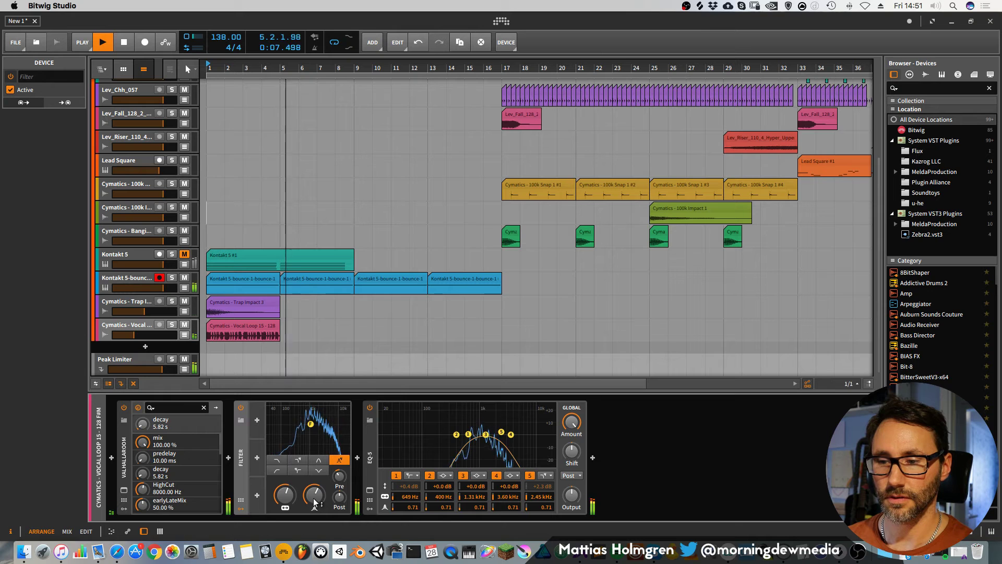
left_click_drag(314, 495, 314, 517)
key("space")
key("space")
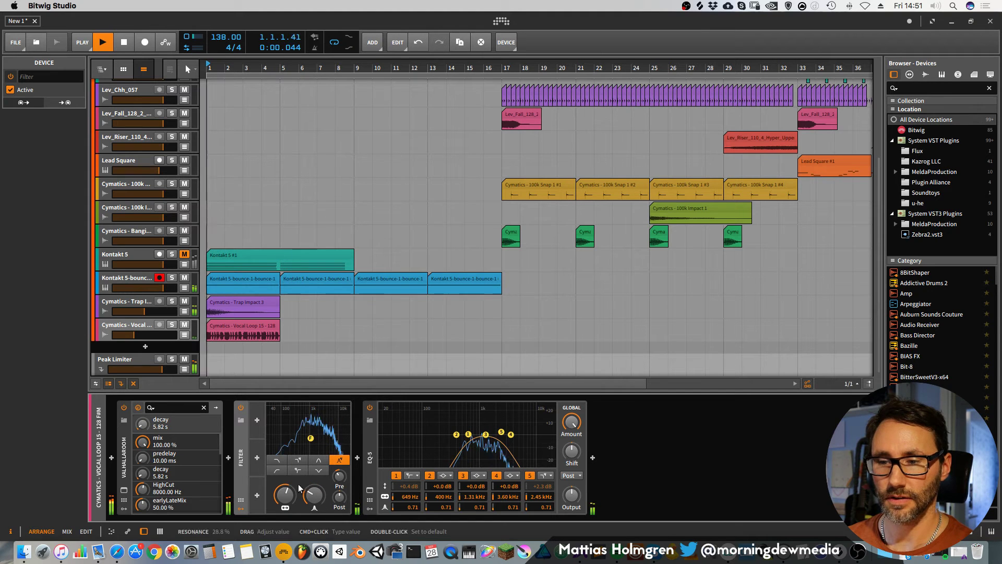
Add a Classic LFO modulator to the Filter and map it to the cutoff with an amount of 19.31.
left_click(257, 420)
left_click(753, 158)
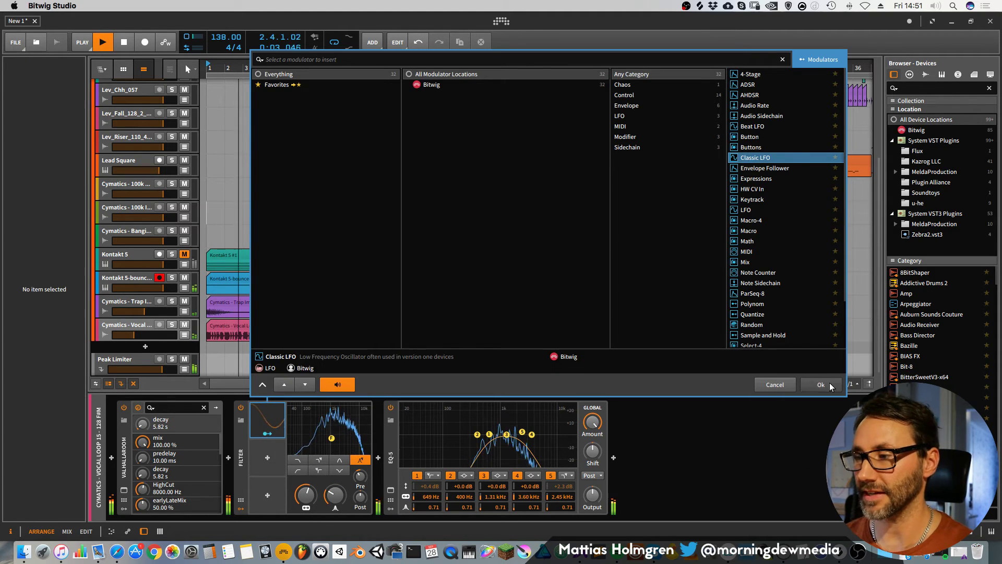
left_click(829, 383)
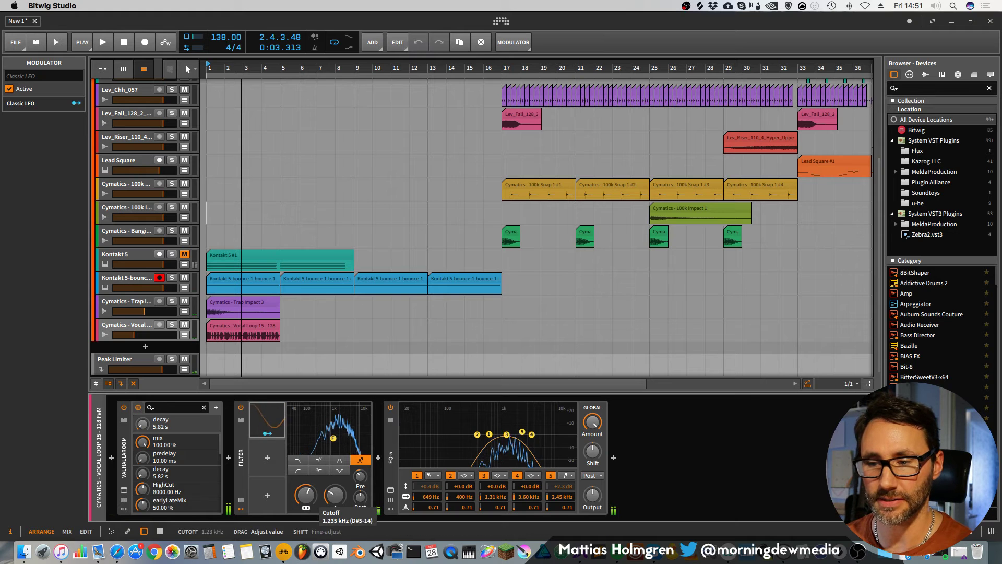
left_click_drag(314, 505, 314, 488)
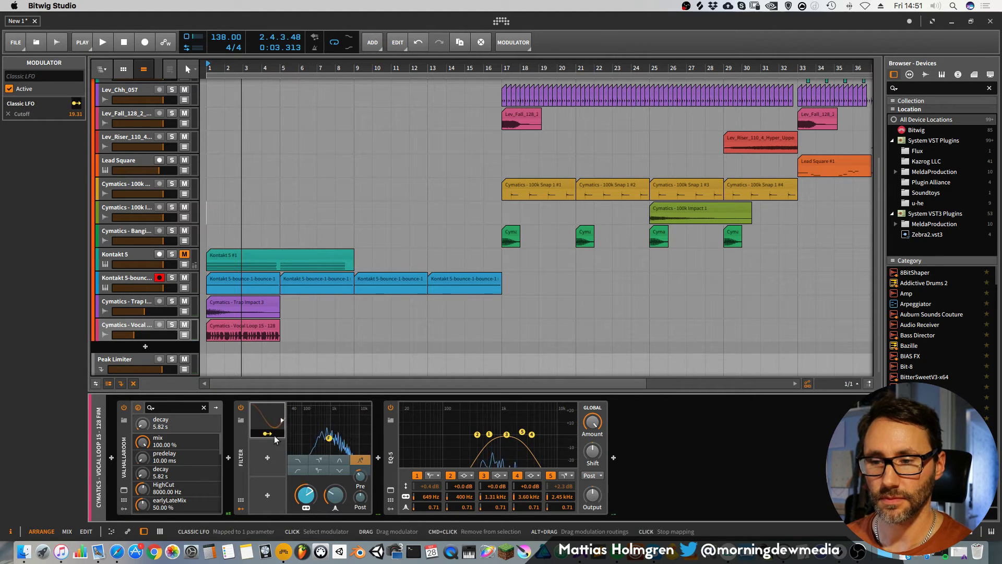
Sync the Classic LFO to beats at a rate of 4/1 and start playback.
left_click(268, 415)
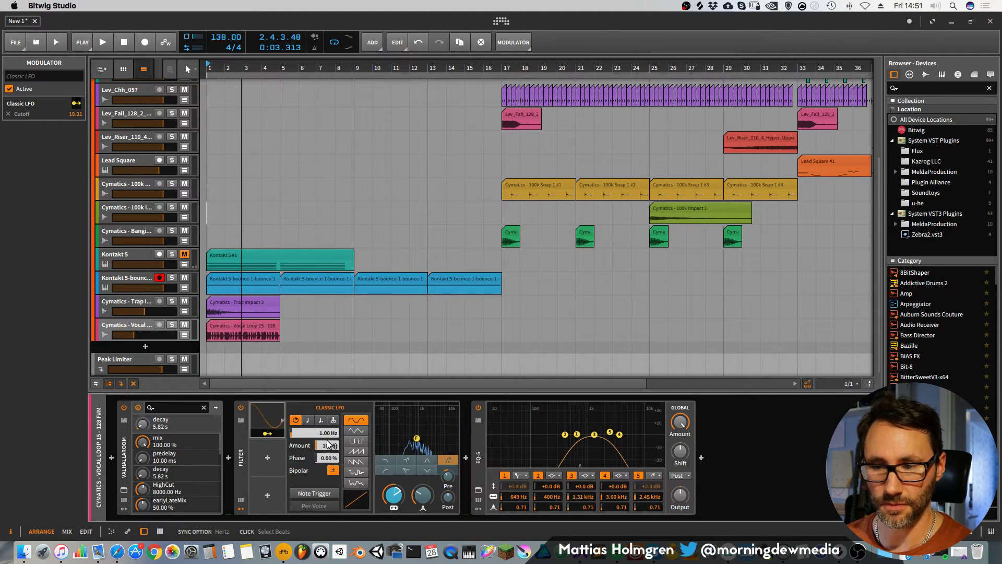
left_click(307, 420)
left_click(322, 432)
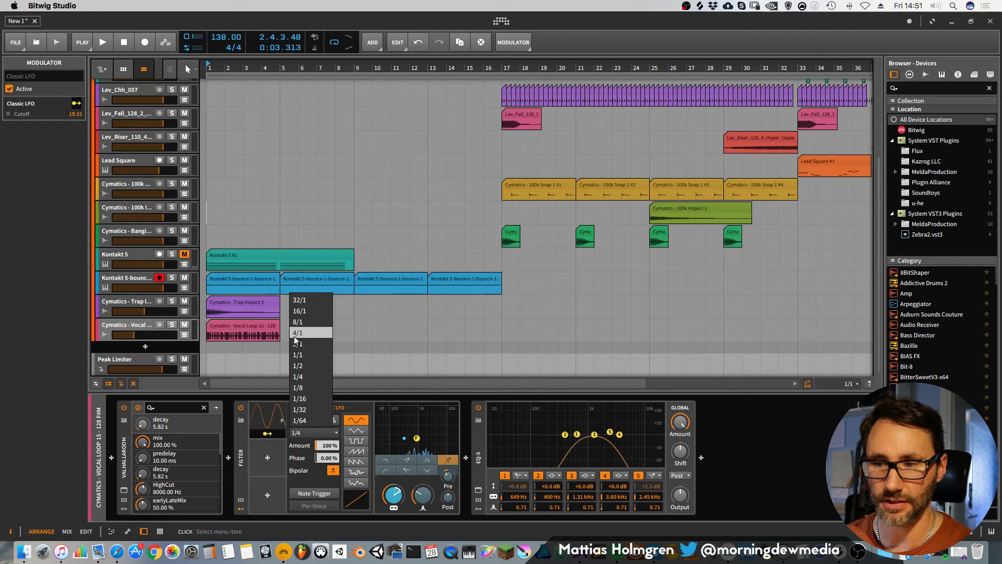
left_click(297, 335)
key("space")
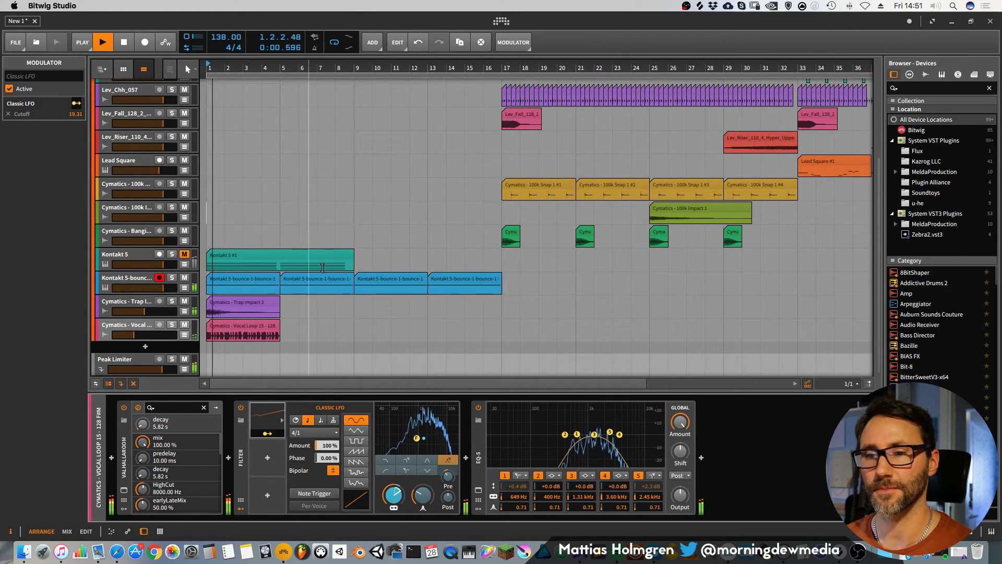
Copy the Vocal Loop 15 clip so it plays at bars 9 and 13, leaving bars 5 to 8 empty.
left_click_drag(241, 326, 316, 327)
left_click_drag(315, 327, 459, 330)
key("Delete")
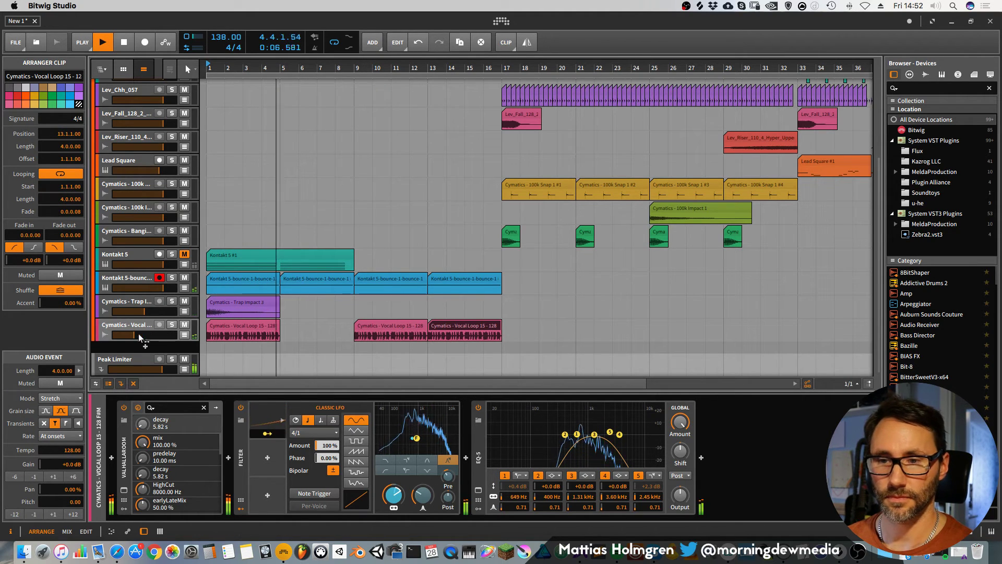
Turn off the Classic LFO's bipolar mode, set its amount to 72.0 %, and change its rate to 2/1.
left_click(331, 472)
left_click_drag(329, 447, 315, 444)
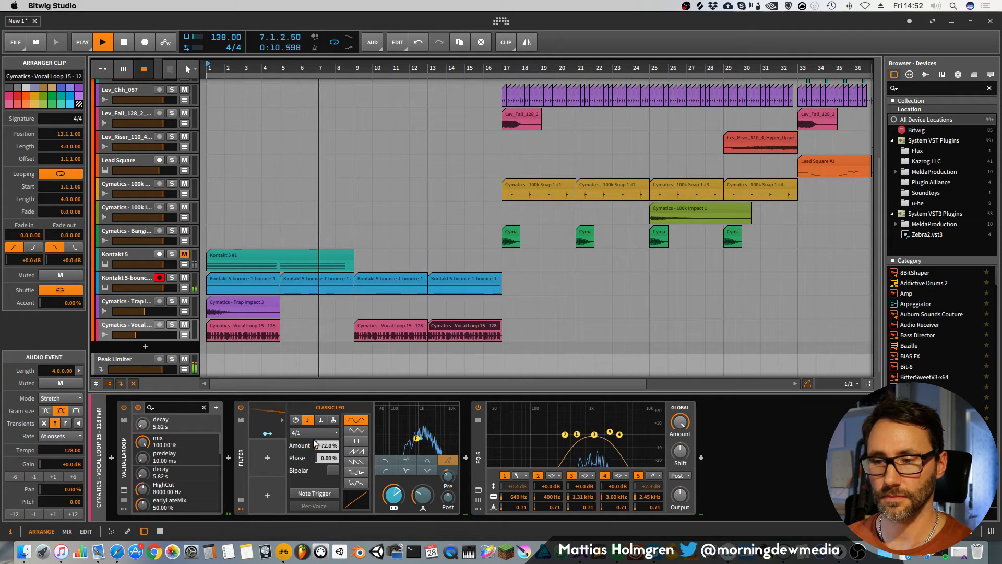
left_click(317, 431)
left_click(313, 341)
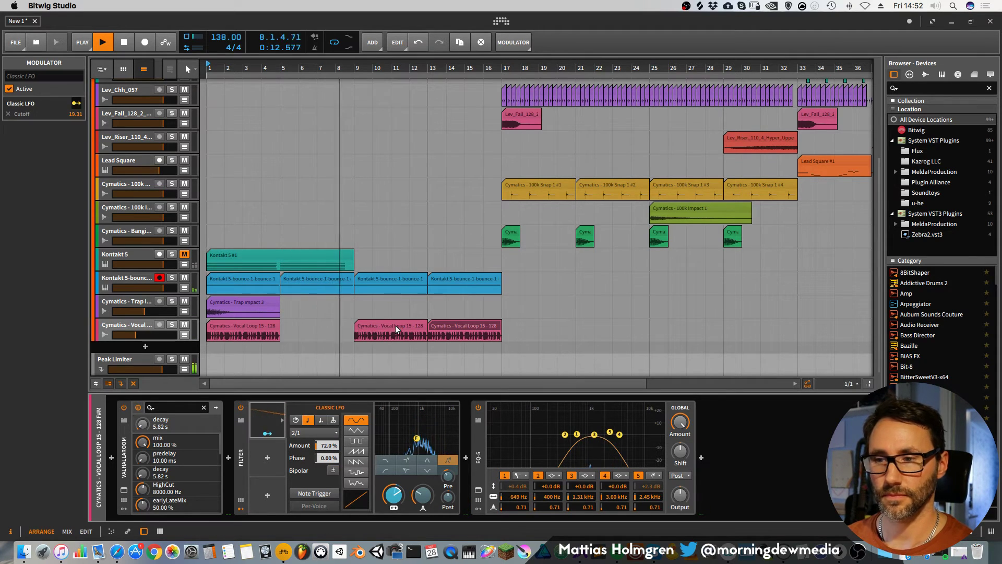
Trim the vocal clips at bars 9 and 1 to one bar each and place a one-bar copy at bar 12.
left_click(440, 324)
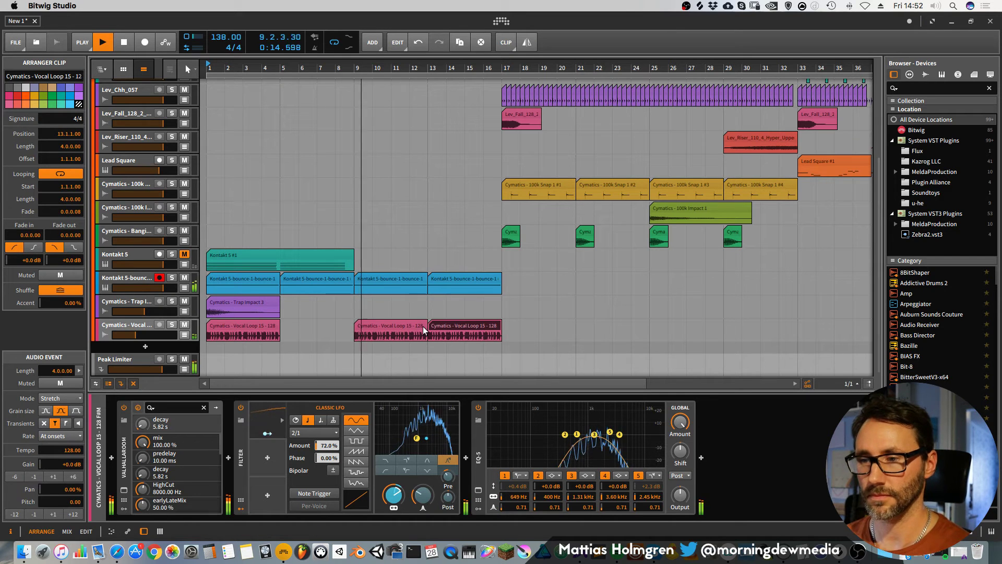
left_click_drag(426, 326, 372, 326)
left_click(269, 327)
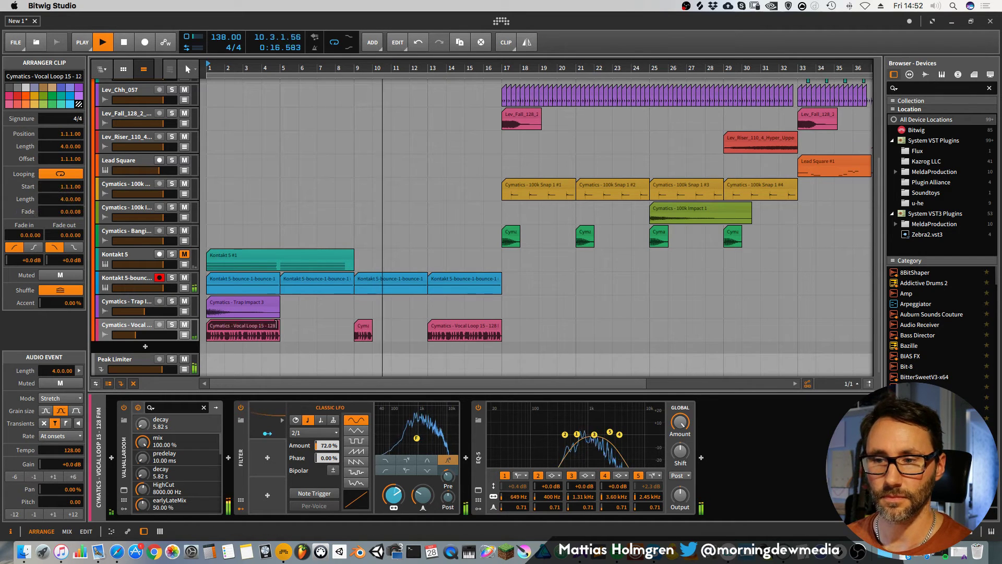
left_click_drag(276, 325, 421, 328)
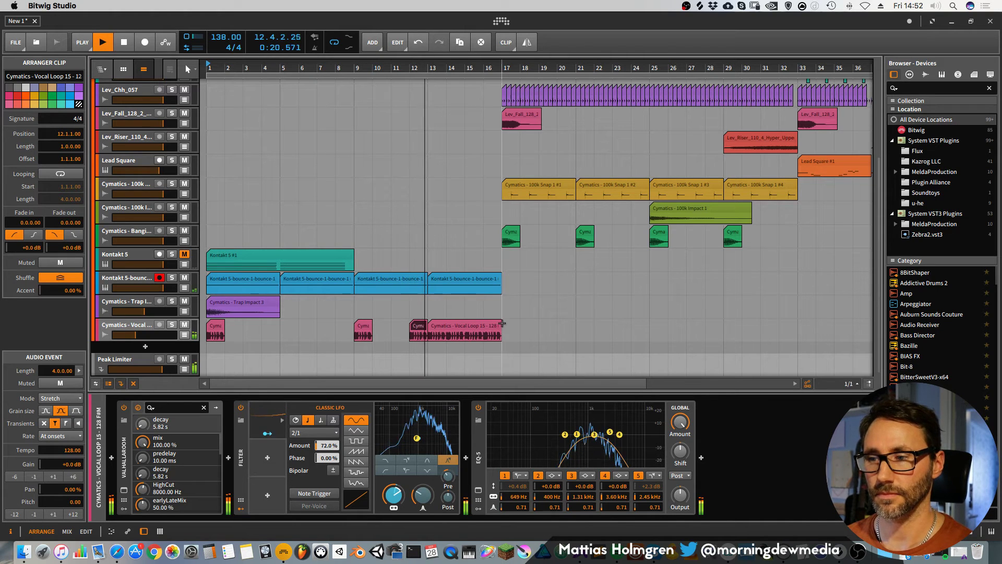
Split the bar 13 vocal clip at bar 14, and undo a further split at bar 15.
left_click(448, 327)
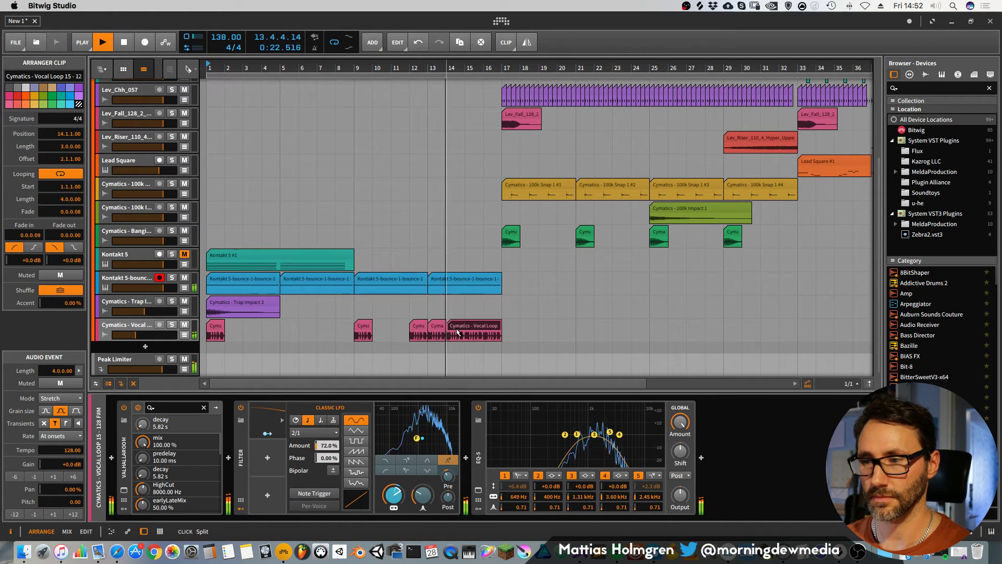
key("ctrl+e")
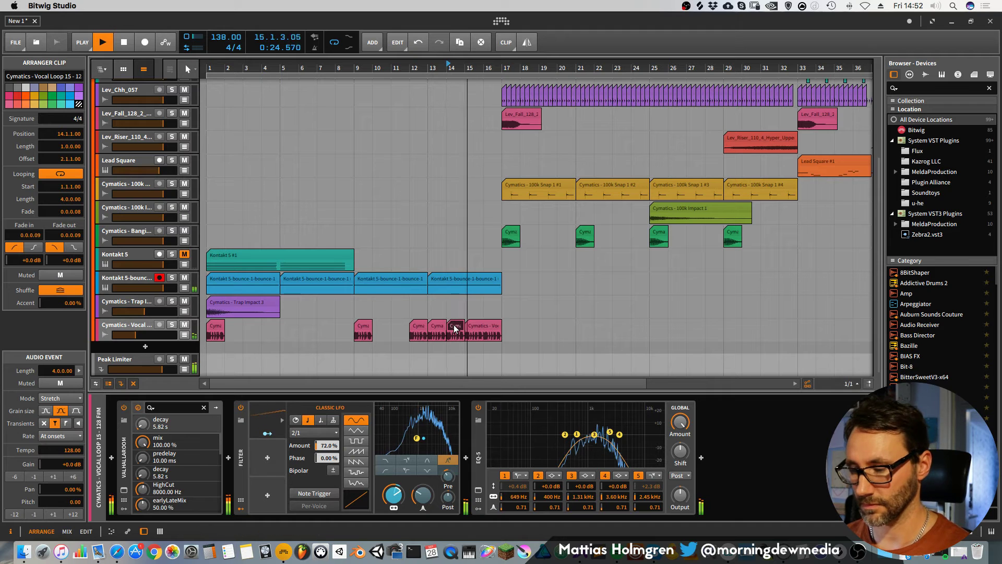
key("ctrl+z")
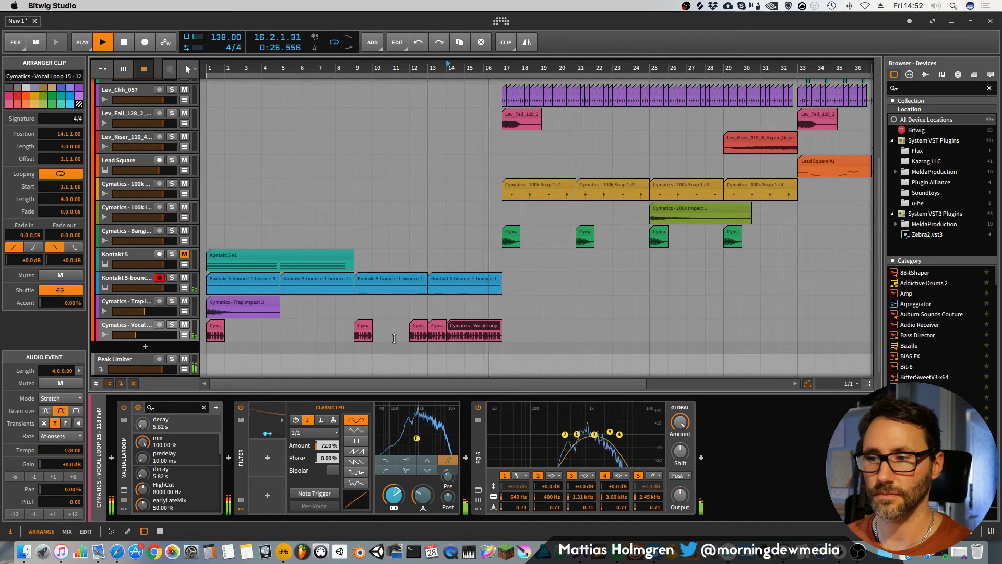
Duplicate the one-bar vocal clip from bar 1 to bars 21, 25 and 29.
left_click_drag(470, 69, 469, 78)
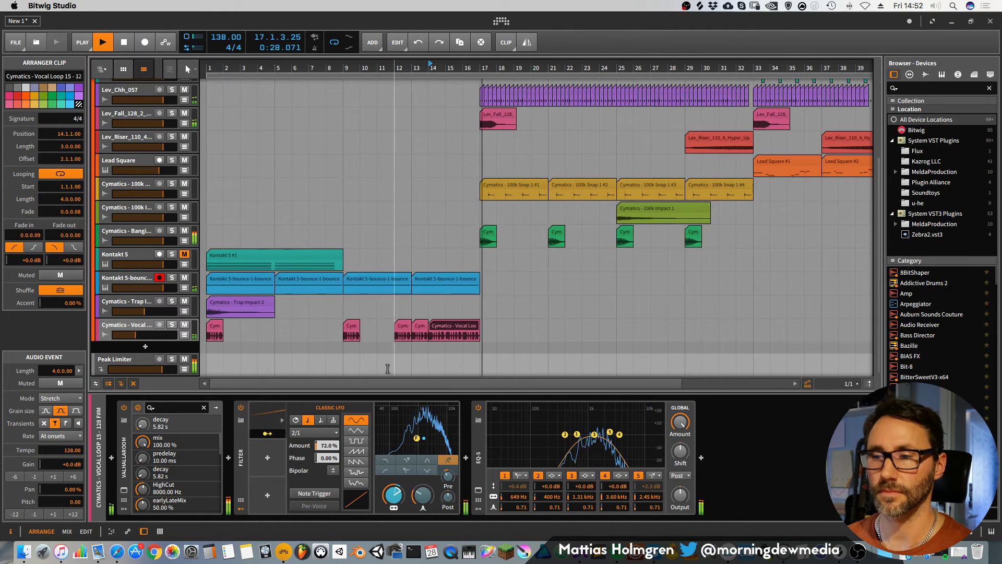
left_click(220, 326)
left_click_drag(496, 334, 569, 331)
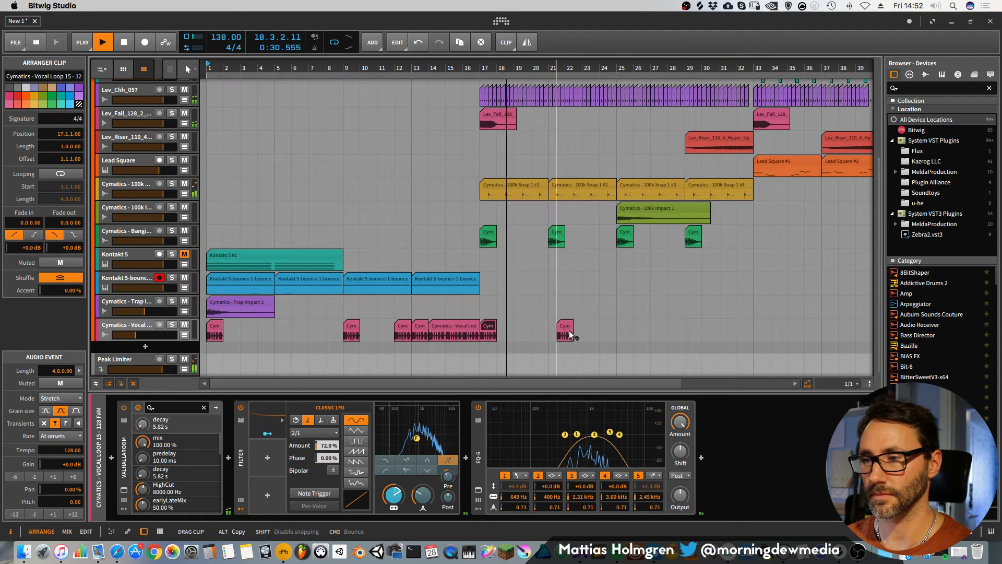
key("super+d")
key("super+d")
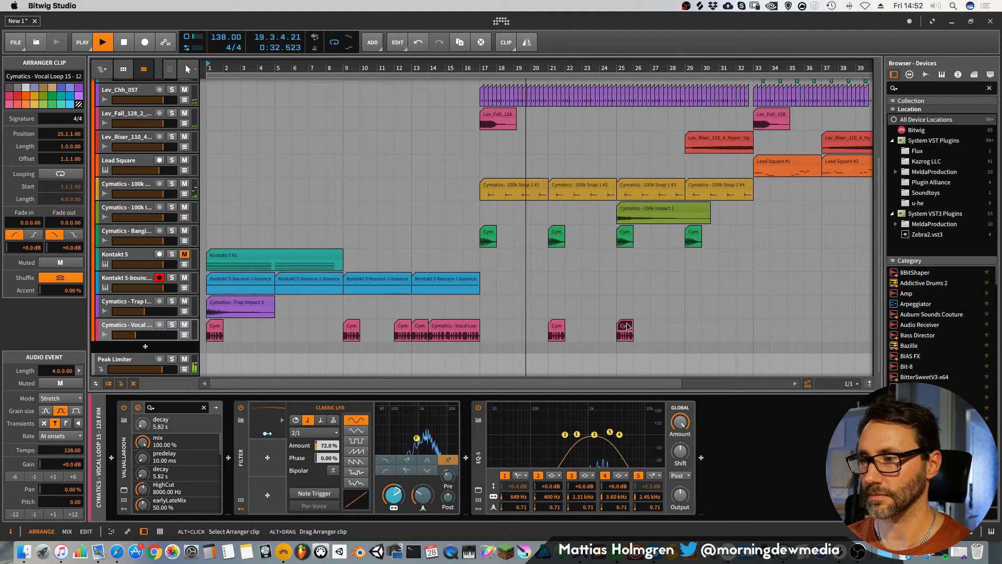
left_click_drag(720, 67, 569, 68)
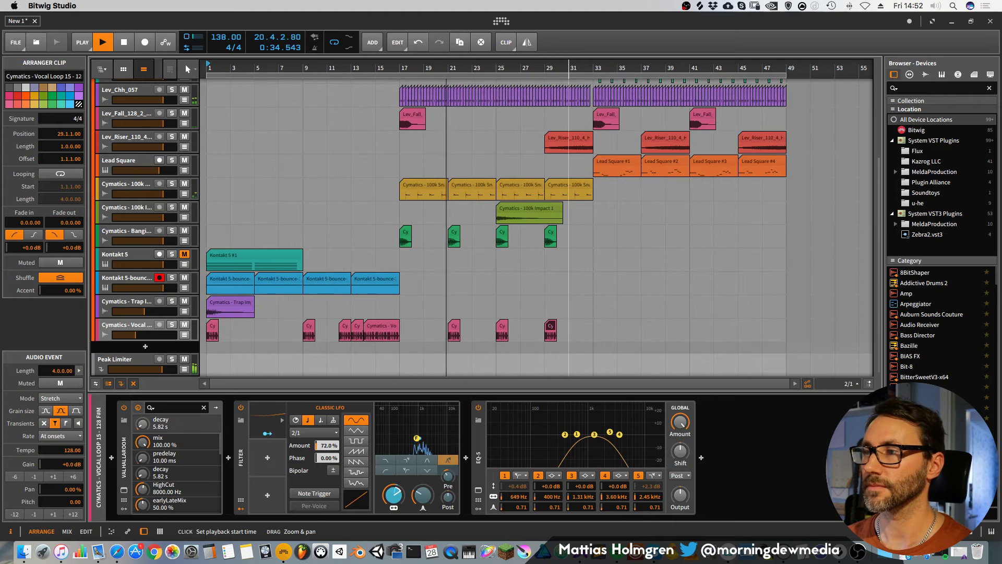
Place another one-bar vocal clip copy at bar 17, where the hi-hats enter.
scroll(532, 243, "up", 5)
scroll(486, 246, "down", 6)
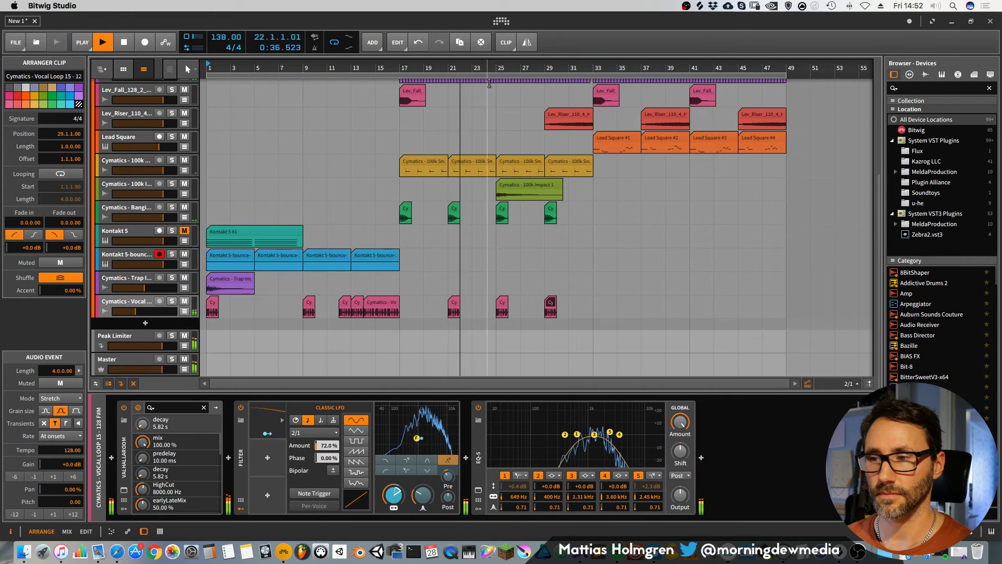
scroll(553, 281, "up", 3)
left_click_drag(552, 301, 482, 295)
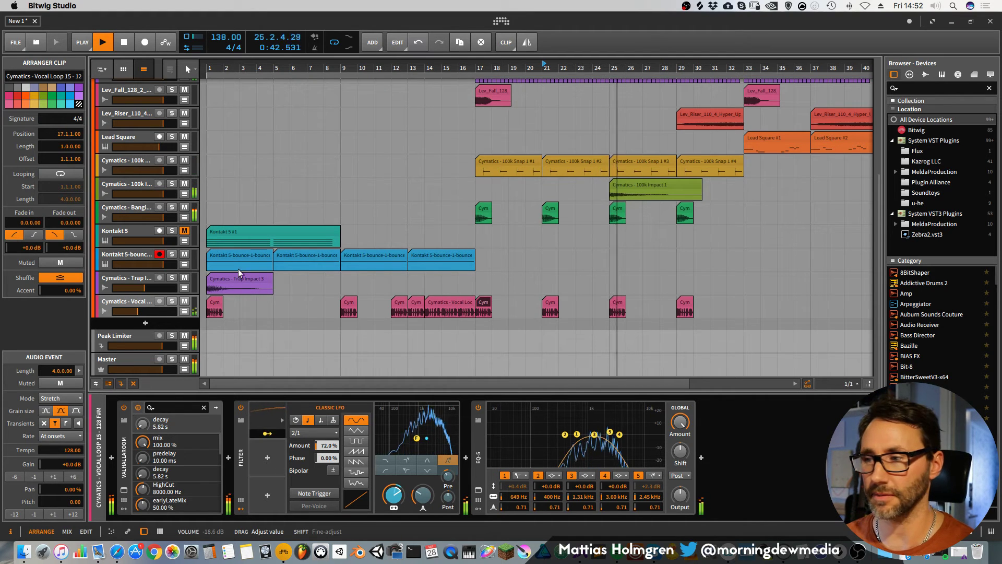
Audition Cymatics - Vocal Loop 19 - 128 F#m.wav in Finder and place it at bar 4 on the Vocal Loop 15 track.
left_click(23, 551)
left_click(621, 228)
key("space")
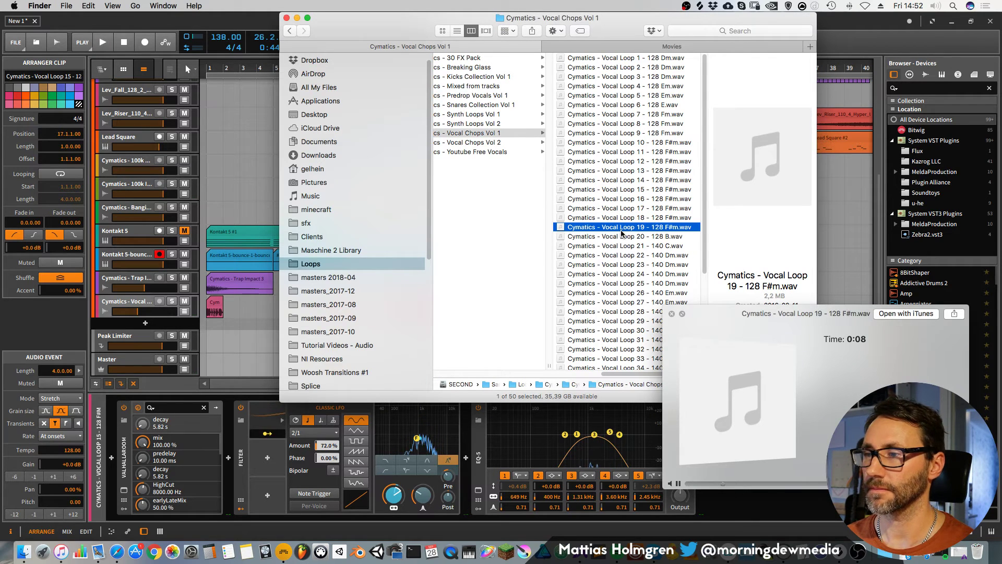
left_click_drag(621, 228, 263, 310)
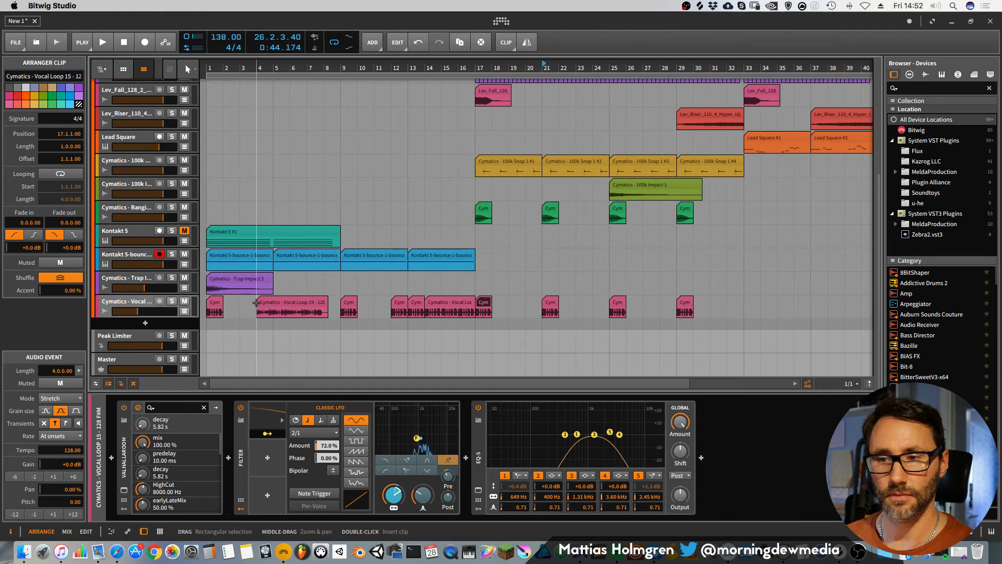
Close the Finder preview, return to Bitwig Studio, and trim the Vocal Loop 19 clip at bar 4 to two bars.
left_click(25, 555)
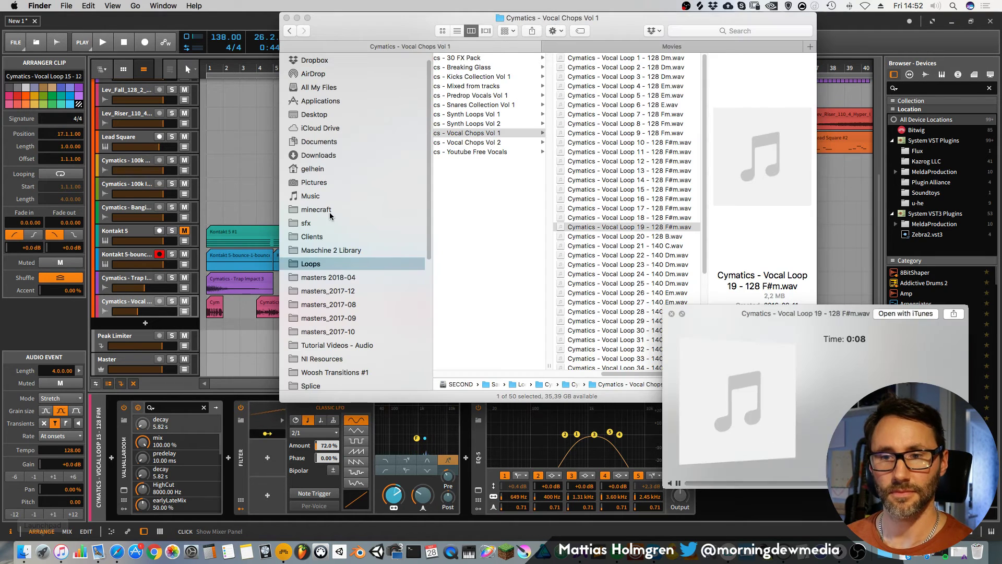
key("space")
left_click(225, 23)
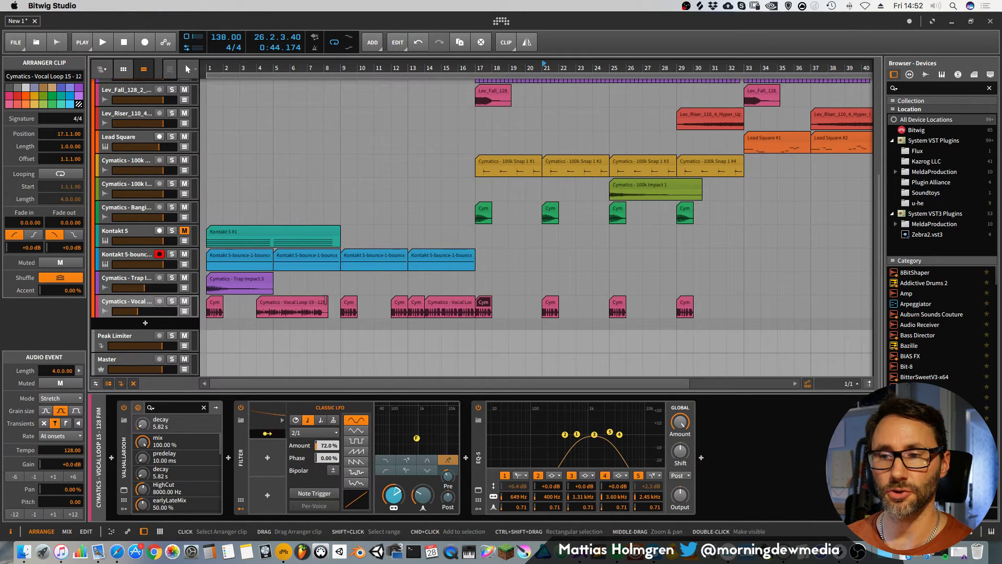
left_click_drag(322, 307, 289, 306)
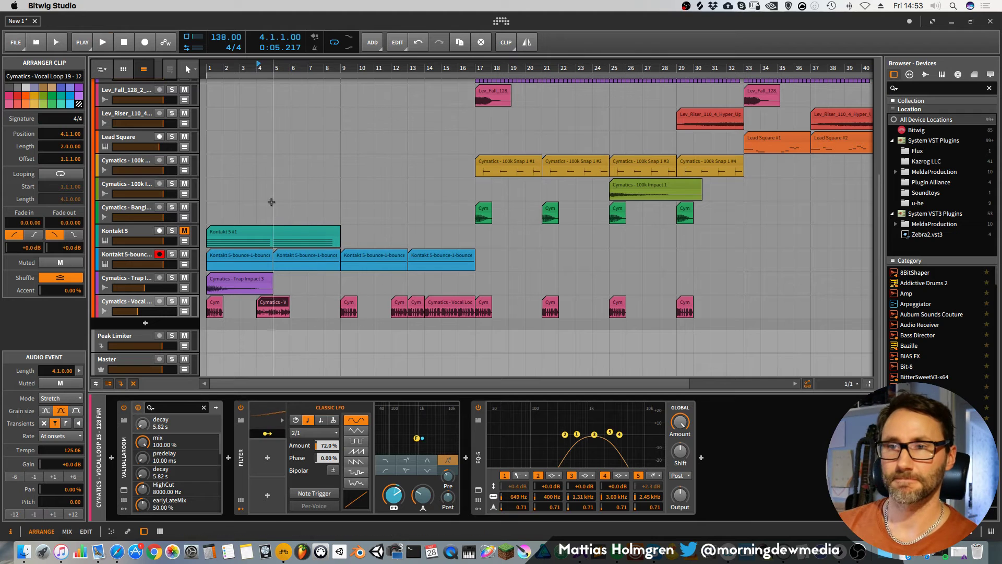
Play the arrangement from bar 4 and again from bar 1 to hear the placed vocal loops.
key("space")
key("space")
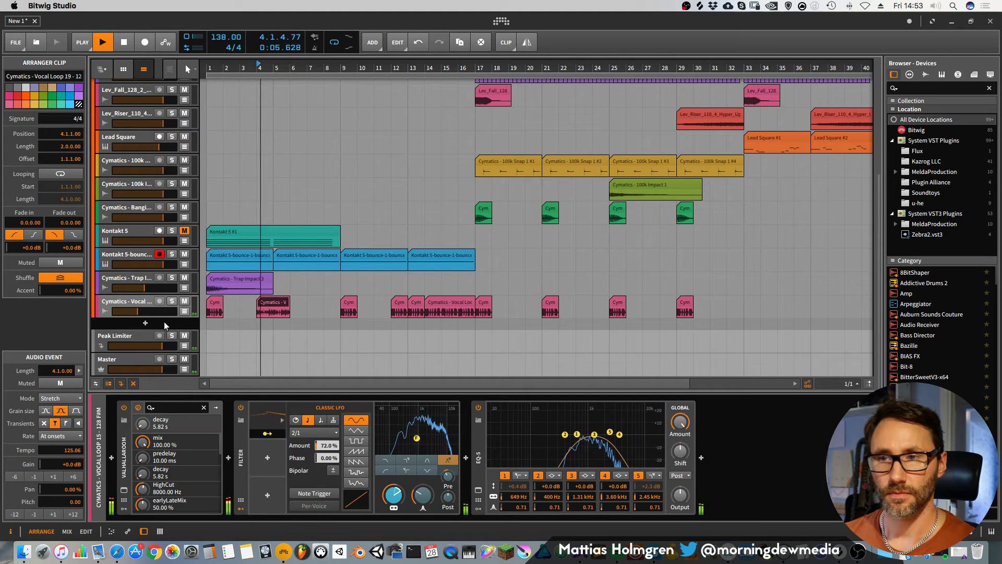
key("space")
left_click(208, 75)
key("space")
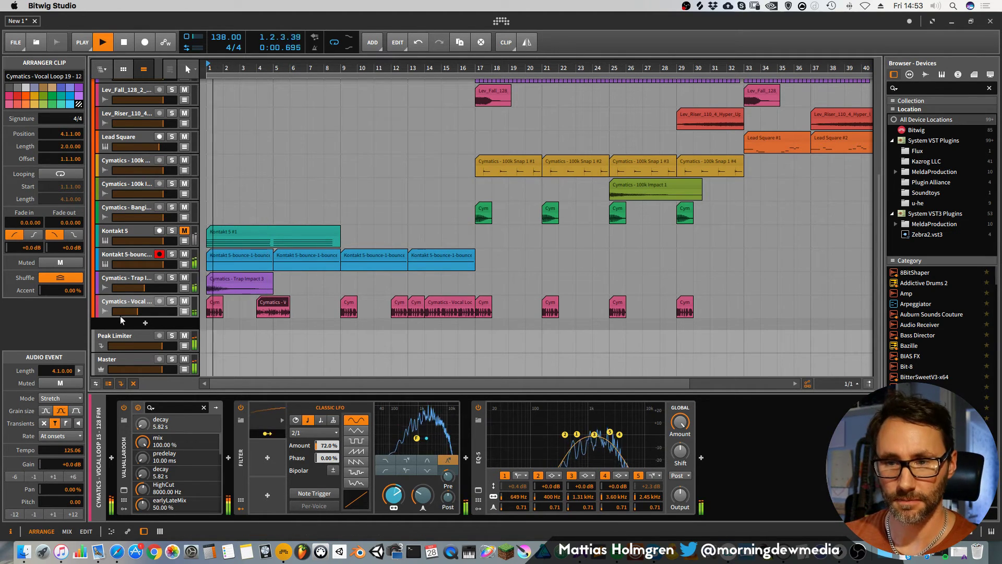
On the Vocal Loop 15 track, leave the Classic LFO's modulation mapping and lower the Filter's Pre level.
left_click(134, 303)
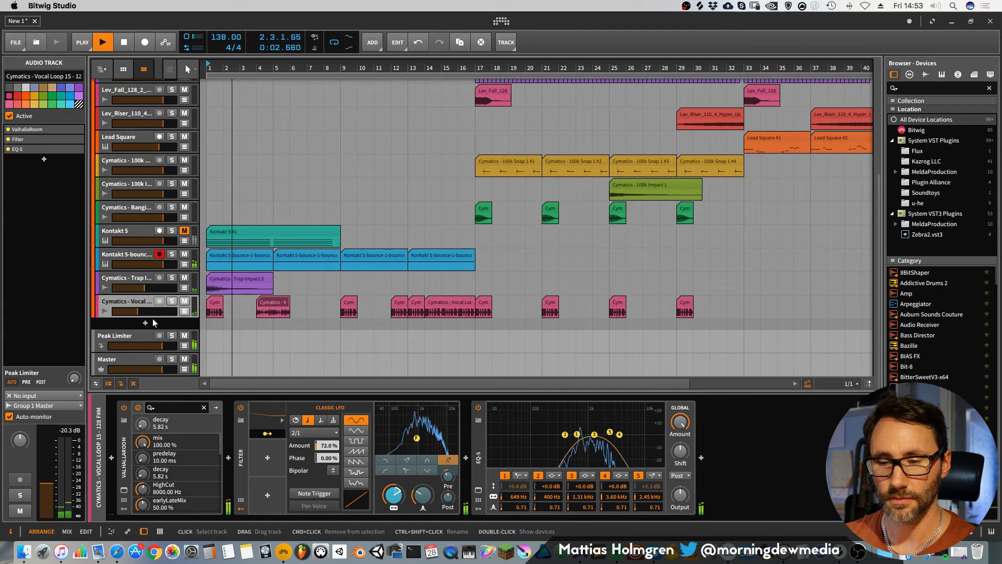
left_click(266, 438)
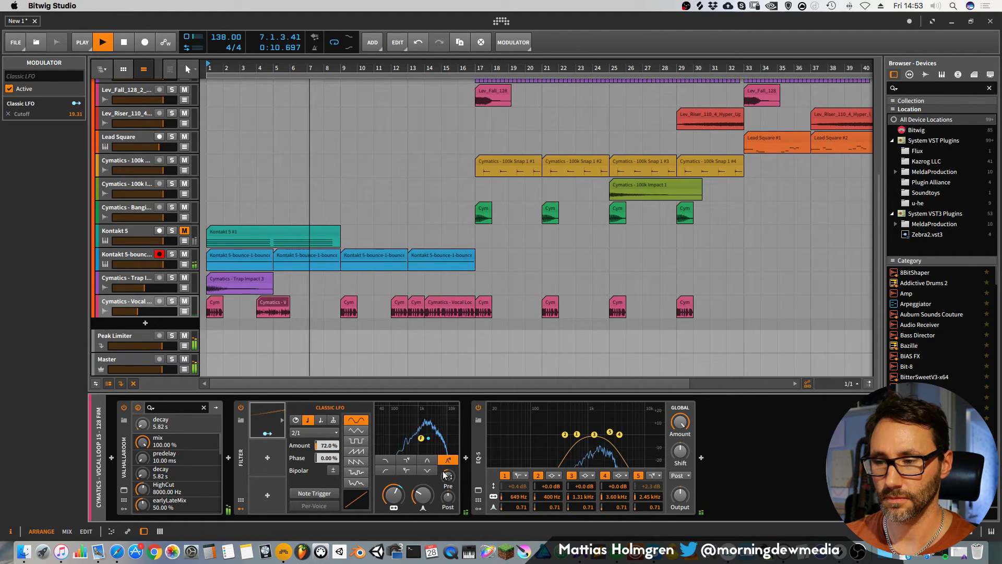
left_click_drag(448, 476, 445, 489)
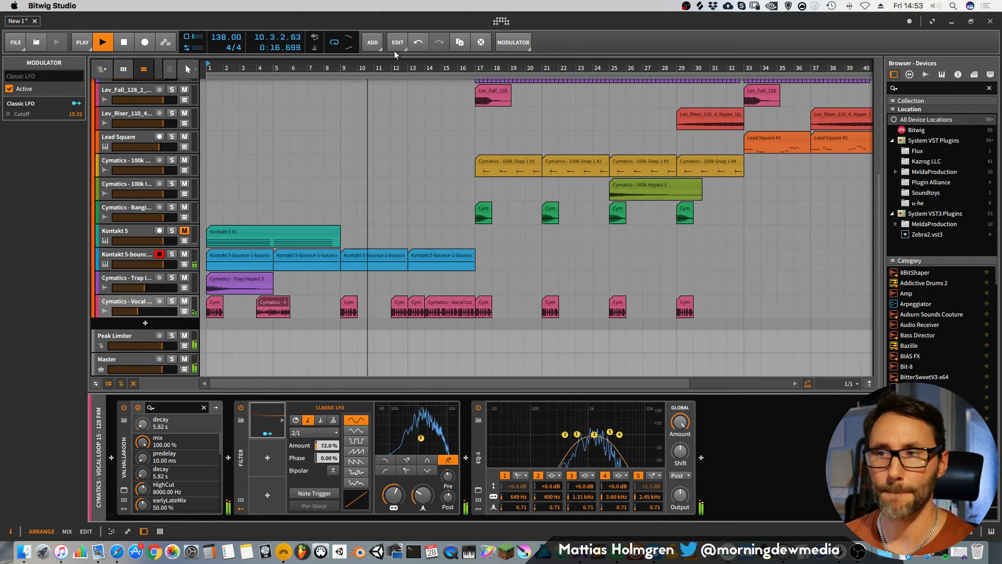
Examine all tracks of the arrangement up to bar 49 during playback, and stop playback.
left_click_drag(416, 68, 416, 57)
left_click_drag(359, 68, 362, 70)
scroll(249, 195, "up", 5)
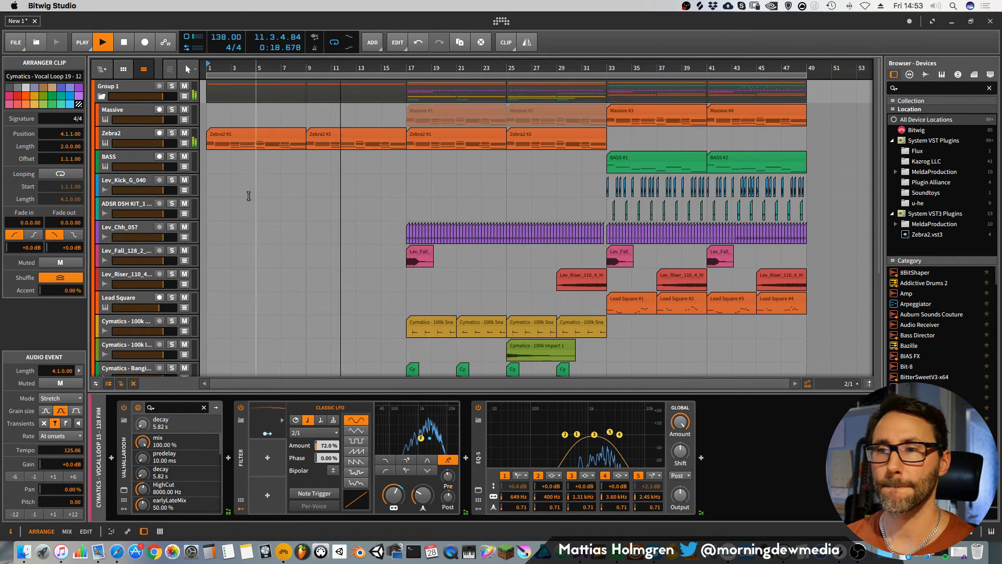
scroll(273, 210, "down", 5)
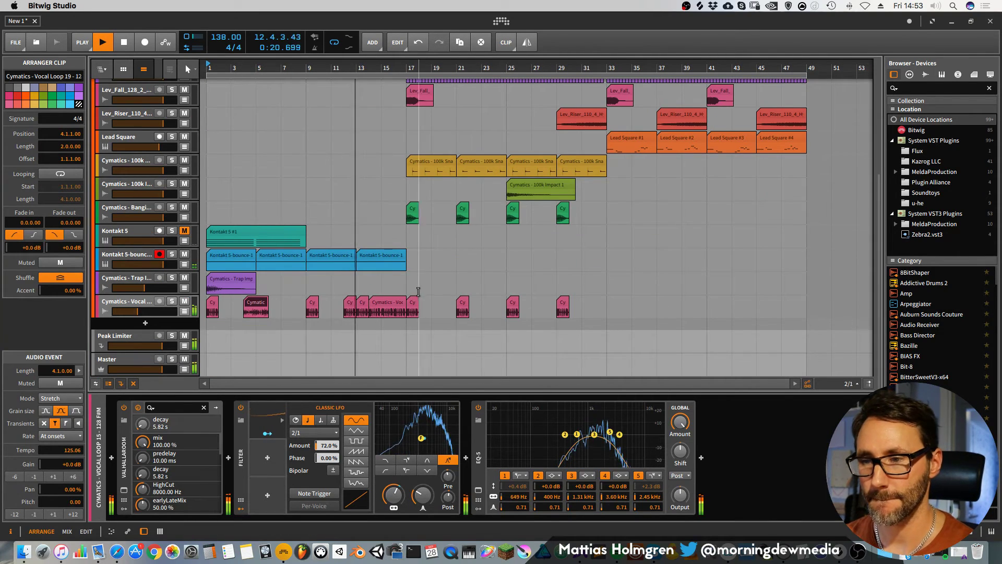
scroll(360, 202, "up", 5)
scroll(361, 202, "down", 5)
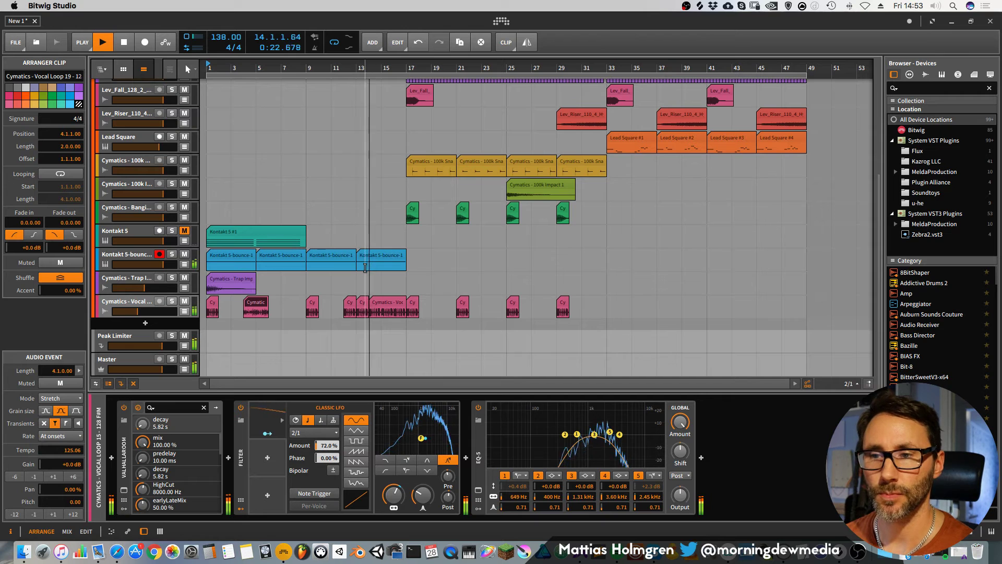
scroll(375, 260, "up", 5)
key("space")
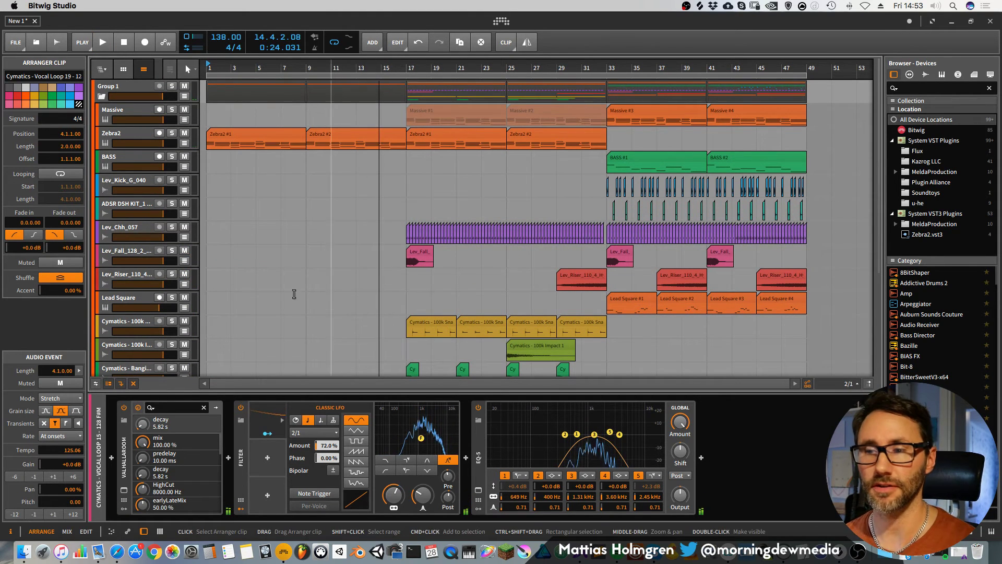
Switch to Finder, preview Cymatics - Breaking Glass 8.wav from the Breaking Glass folder, and place it on a new Bitwig Studio track at bar 33.
left_click(25, 552)
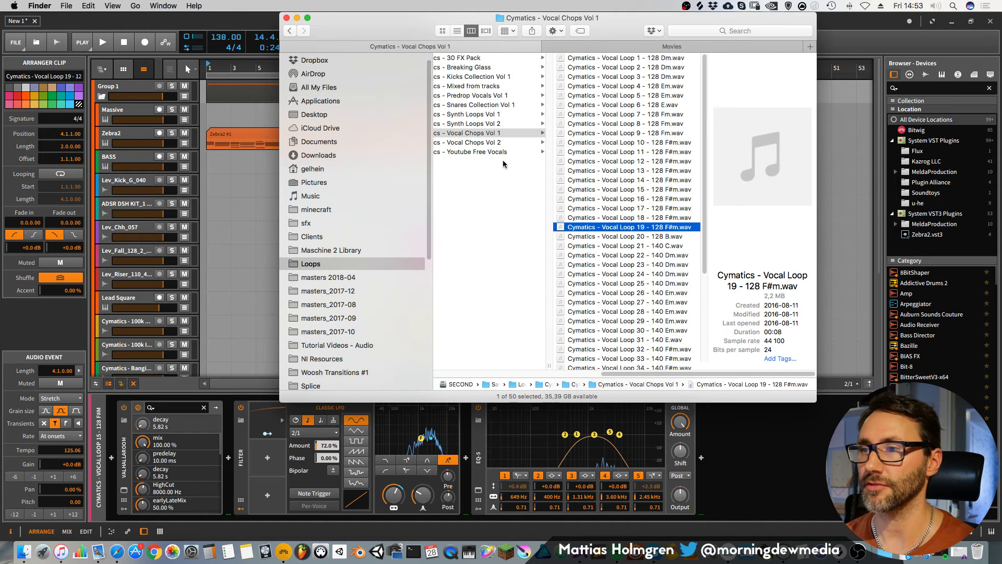
left_click(478, 69)
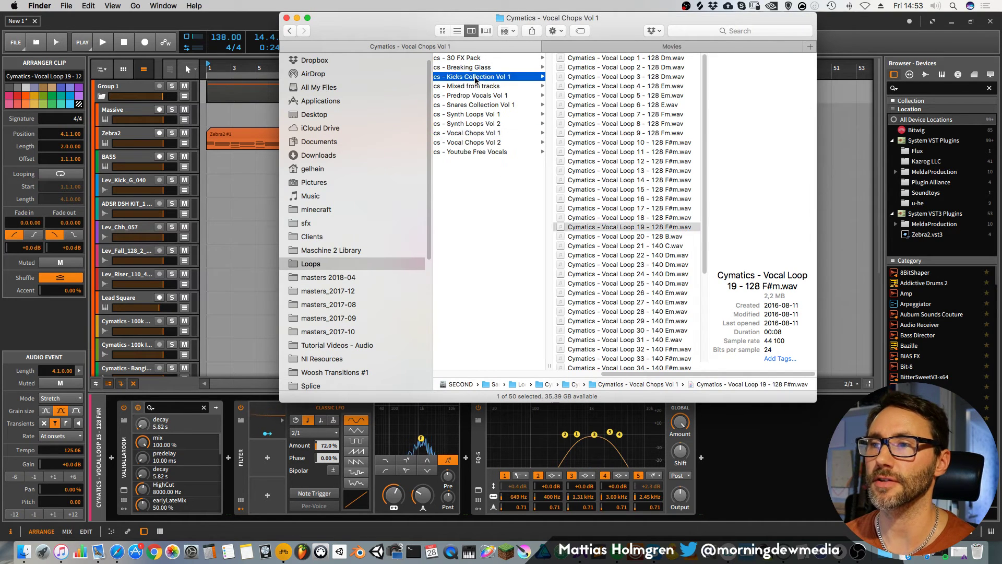
left_click(636, 124)
key("space")
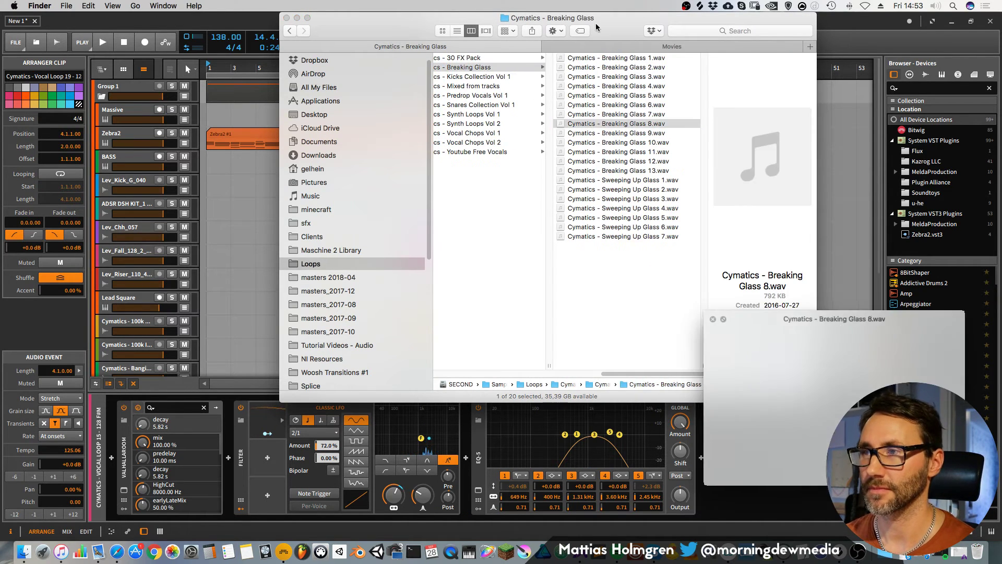
left_click_drag(599, 22, 818, 22)
key("space")
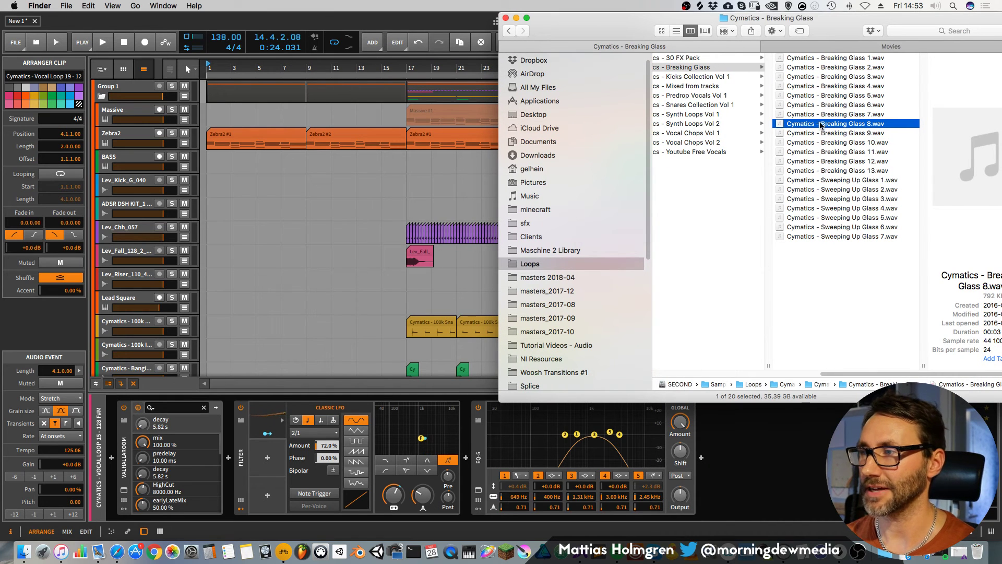
left_click_drag(821, 125, 615, 327)
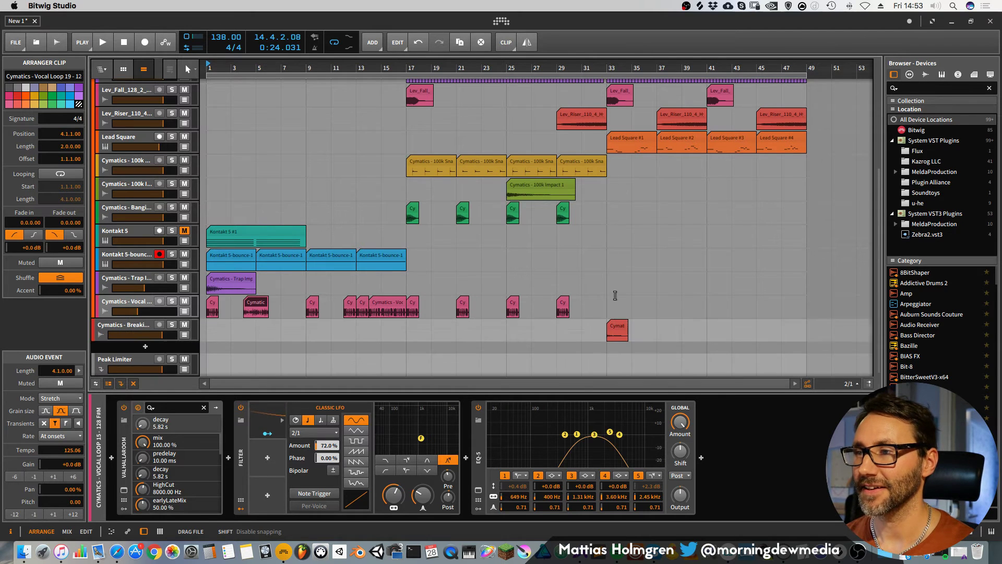
Move the Breaking Glass track into Group 1 and add a ValhallaRoom reverb with 6.03 s decay and 48.8 % mix.
left_click(121, 326)
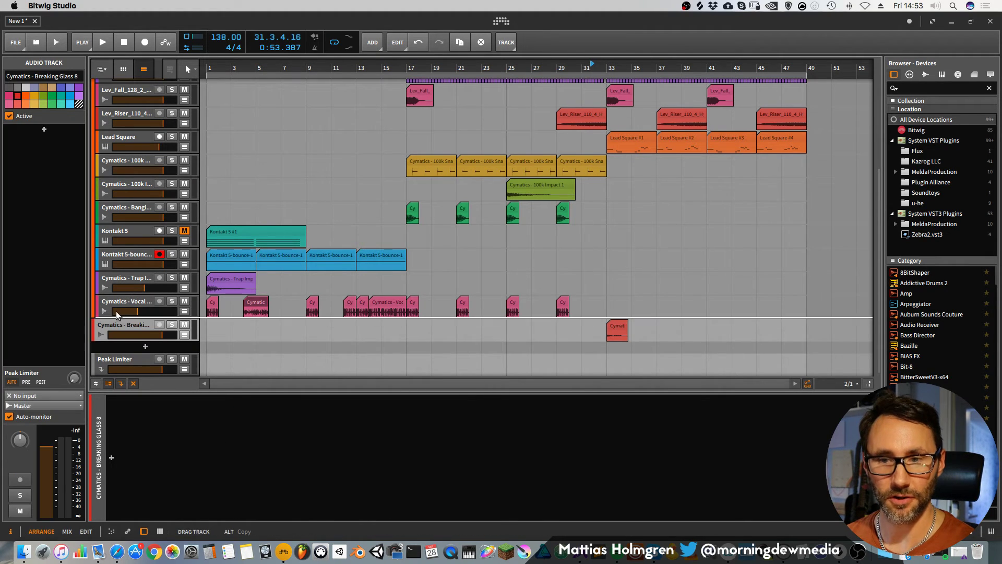
left_click(111, 459)
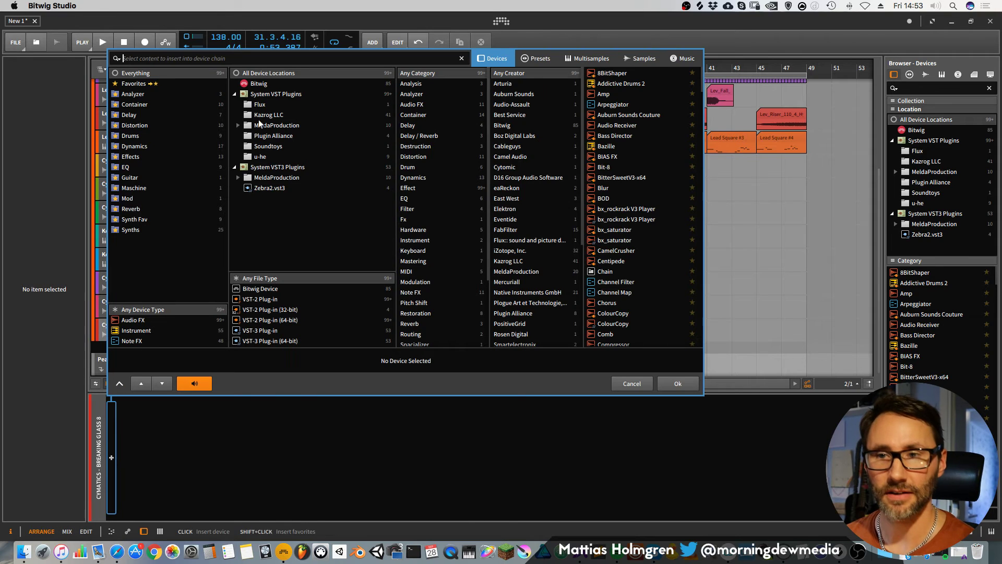
left_click(130, 209)
double_click(626, 109)
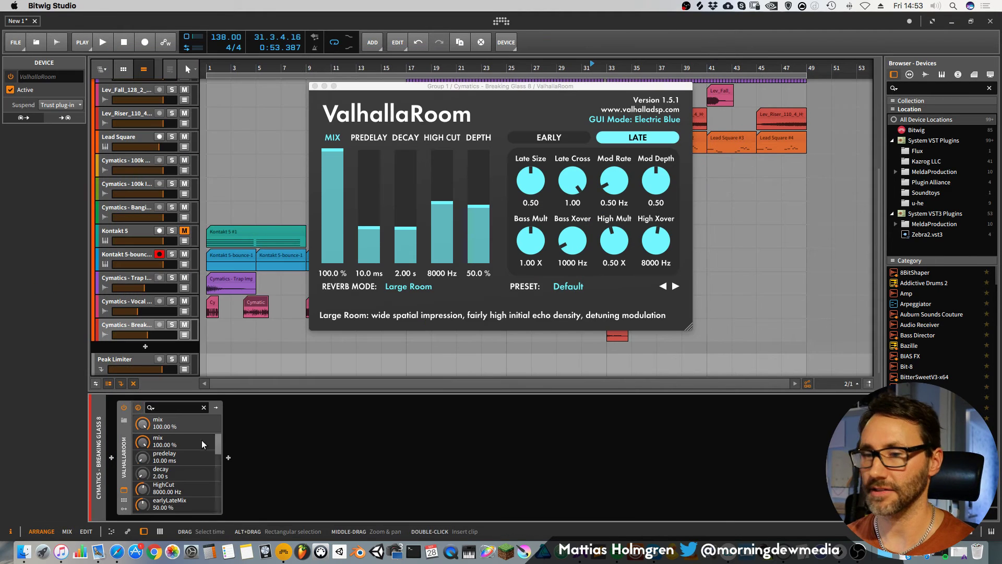
left_click(402, 211)
left_click(330, 207)
key("space")
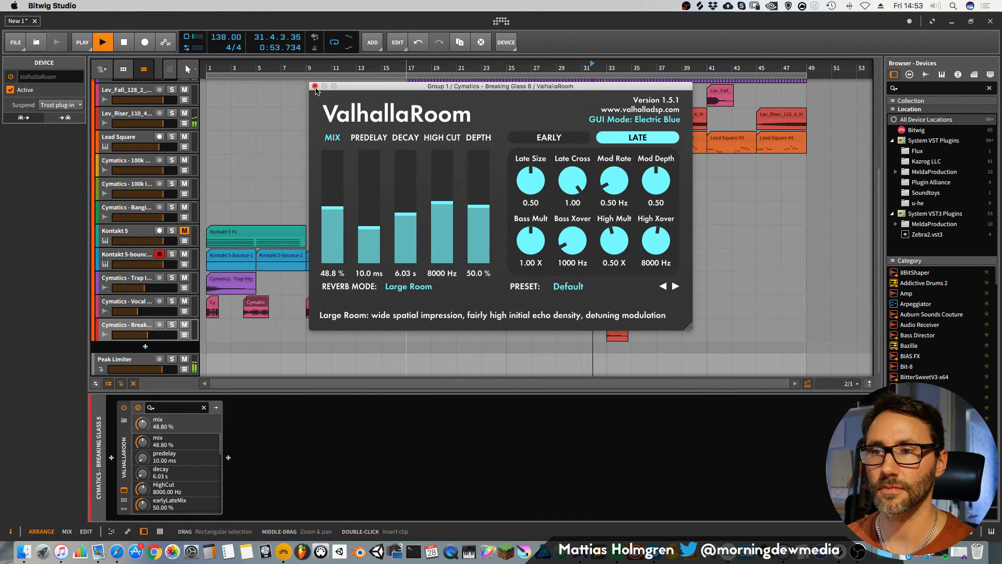
left_click(315, 86)
Lower the Breaking Glass track's volume and play the arrangement from bar 33 to check the glass hit.
left_click_drag(151, 335, 152, 335)
double_click(605, 64)
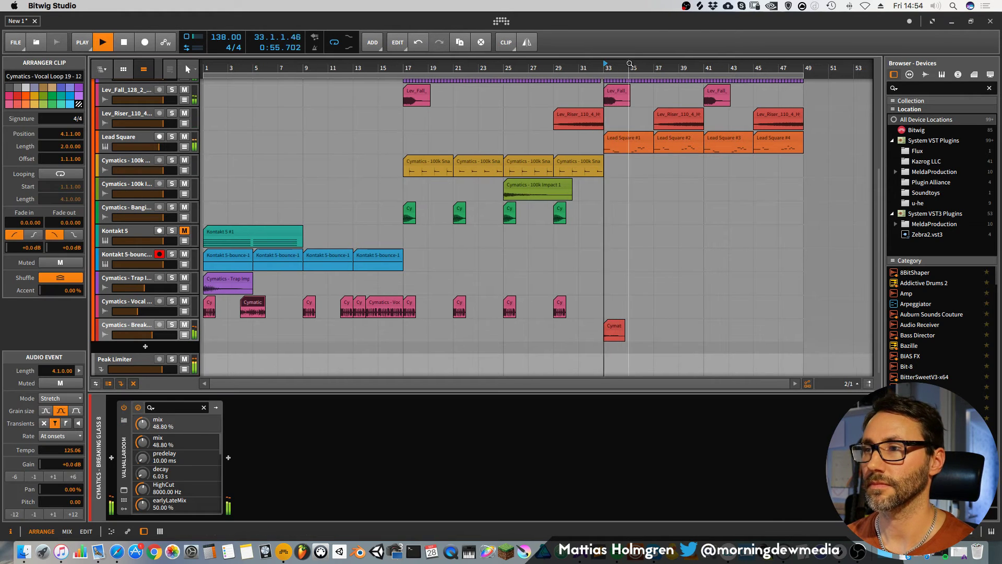
left_click_drag(604, 65, 558, 96)
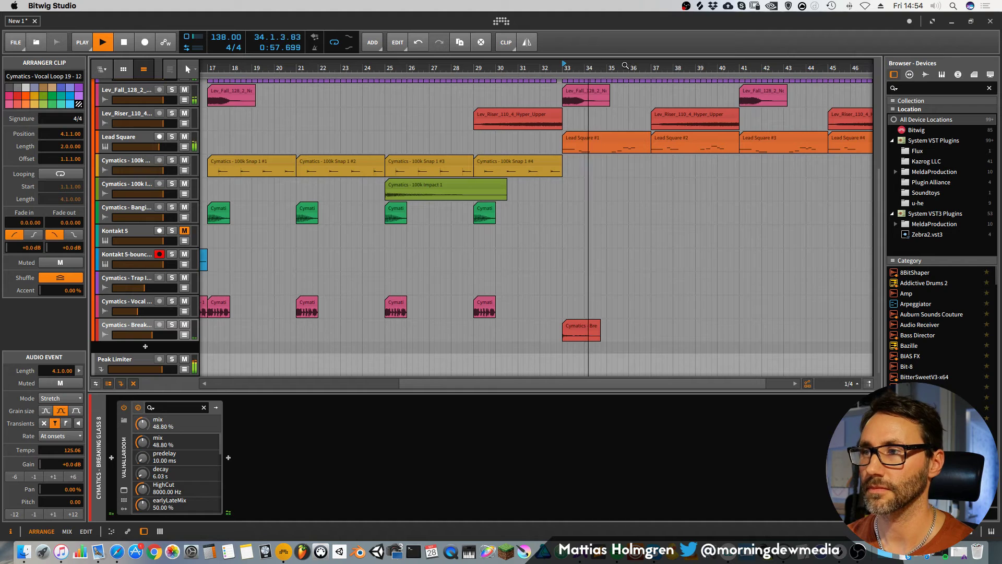
left_click_drag(625, 65, 594, 105)
key("space")
key("space")
Move the Breaking Glass clip to 34.3.1, reduce the track's volume slightly more, and restart playback from bar 33.
left_click_drag(543, 327, 587, 328)
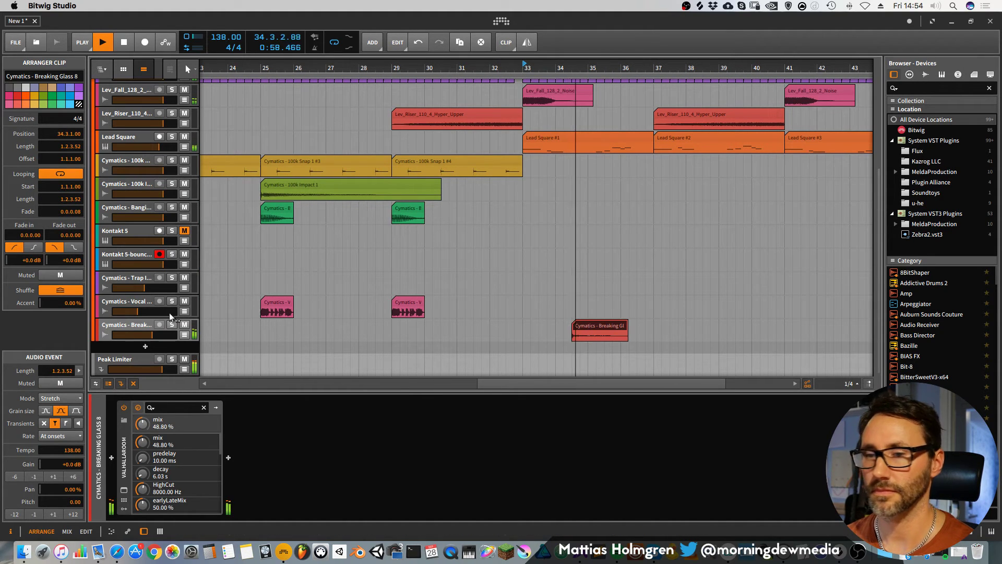
left_click_drag(147, 336, 144, 336)
key("space")
key("space")
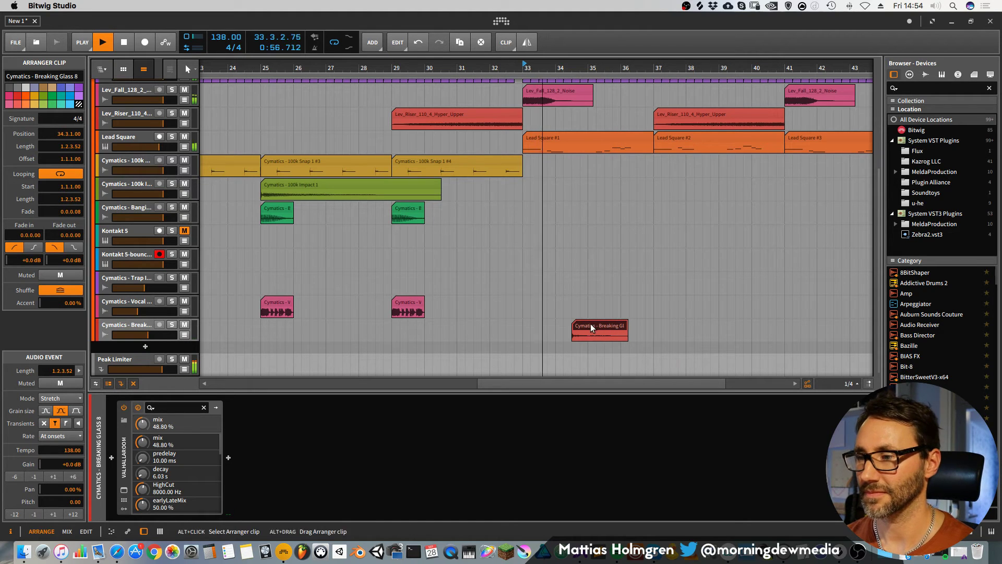
Copy the Breaking Glass clip to 38.3.1 and trim both the original and the copy to three beats.
left_click_drag(590, 324, 691, 324)
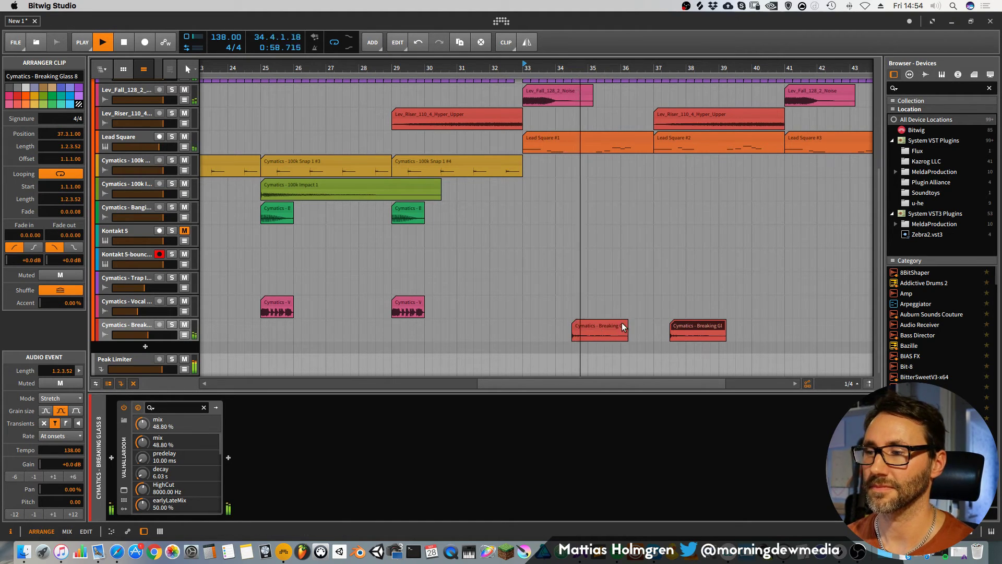
left_click_drag(628, 323, 596, 324)
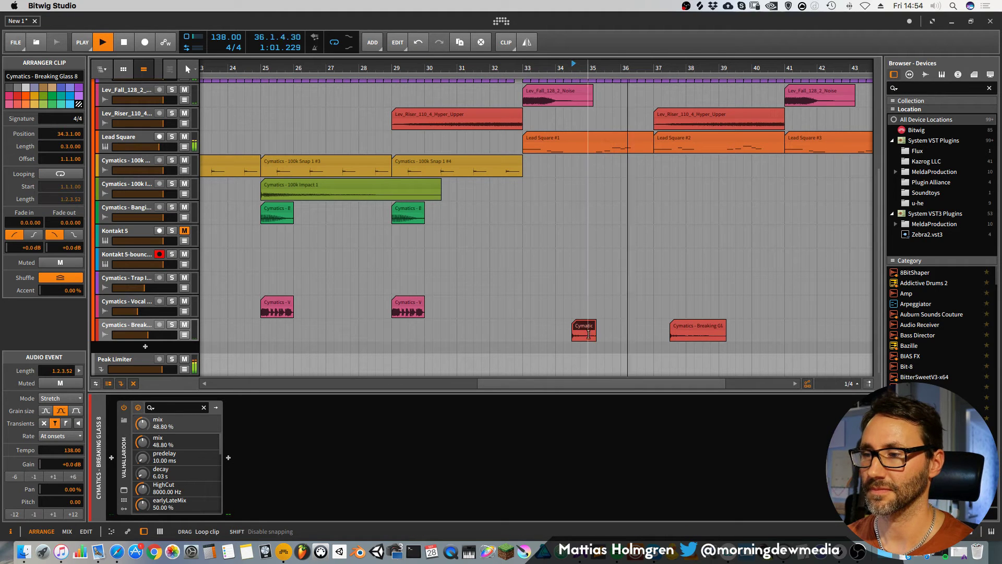
left_click(702, 324)
mouse_move(726, 322)
left_mouse_down()
mouse_move(710, 324)
mouse_move(756, 322)
mouse_move(727, 324)
left_mouse_up()
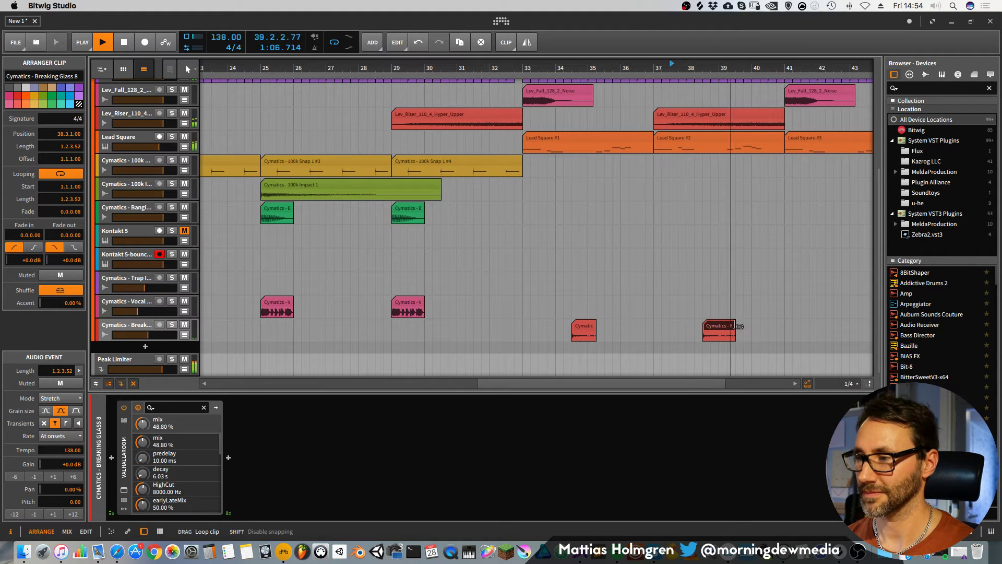
left_click_drag(661, 67, 641, 83)
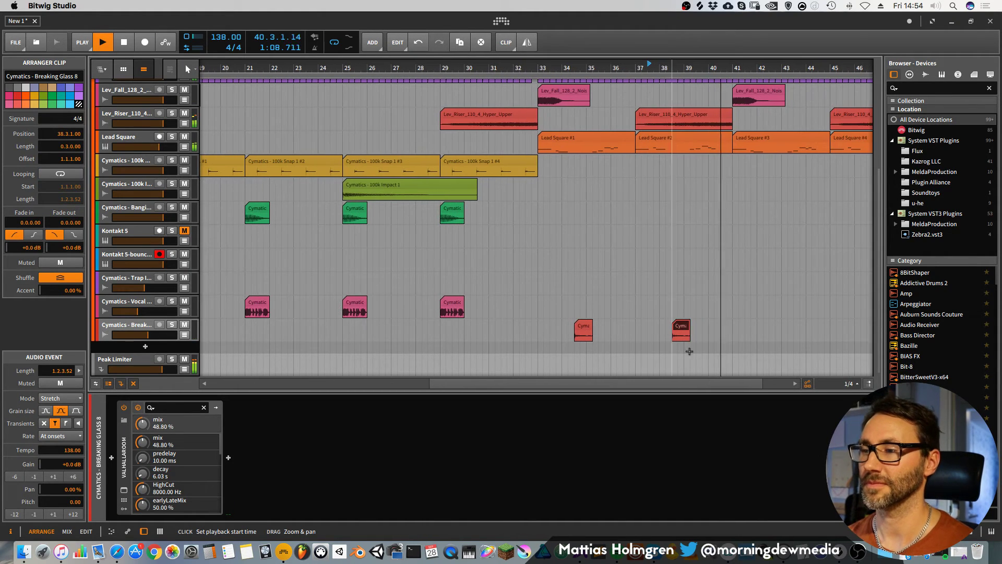
Consolidate the two Breaking Glass clips into one clip starting at bar 33 and extend it to eight bars.
key("space")
left_click_drag(702, 324, 539, 324)
key("super+j")
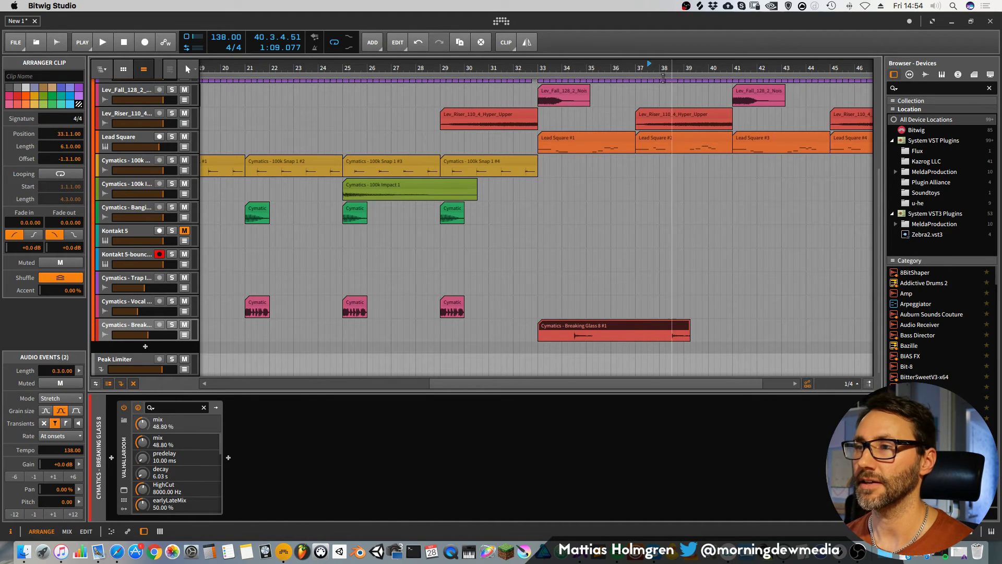
left_click(539, 67)
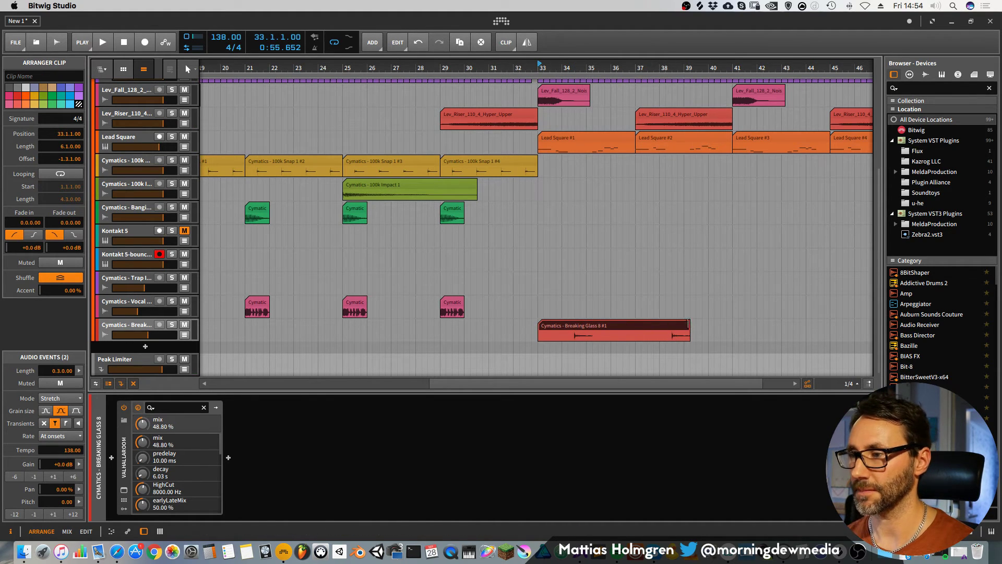
left_click_drag(689, 325, 768, 331)
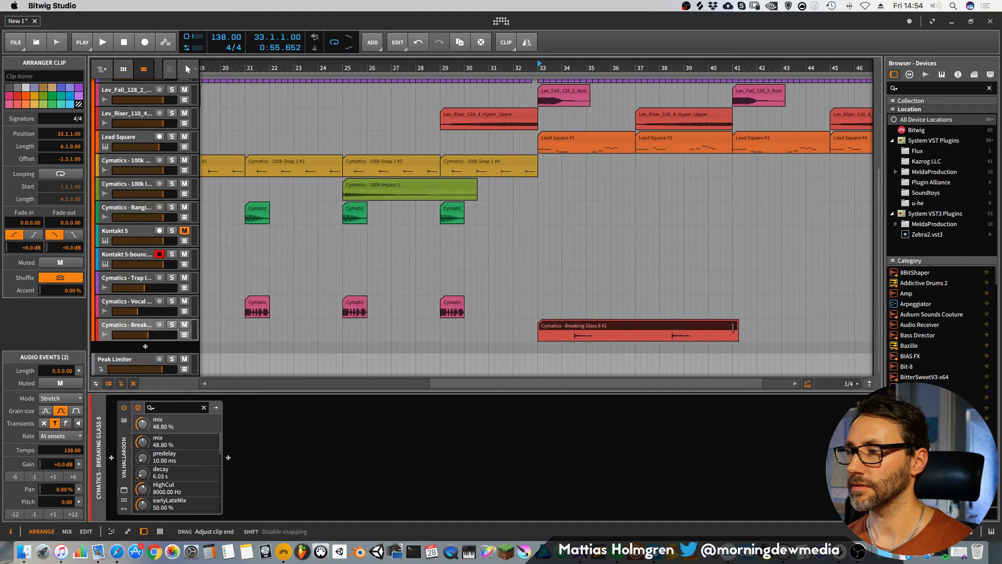
Duplicate the eight-bar Breaking Glass clip to bar 41 and play the section from bar 33.
left_click_drag(766, 69, 669, 131)
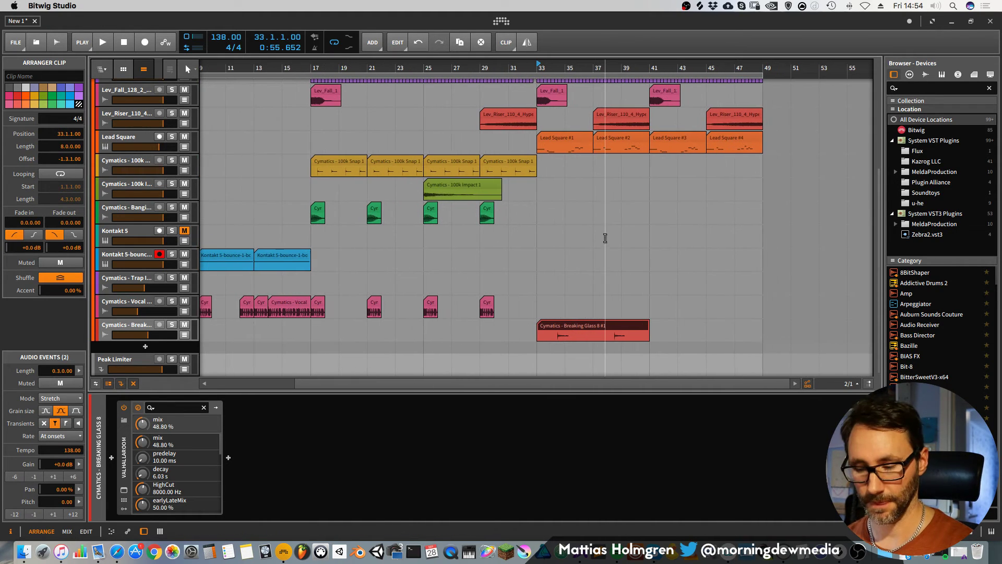
key("super+d")
key("space")
left_click_drag(554, 68, 686, 122)
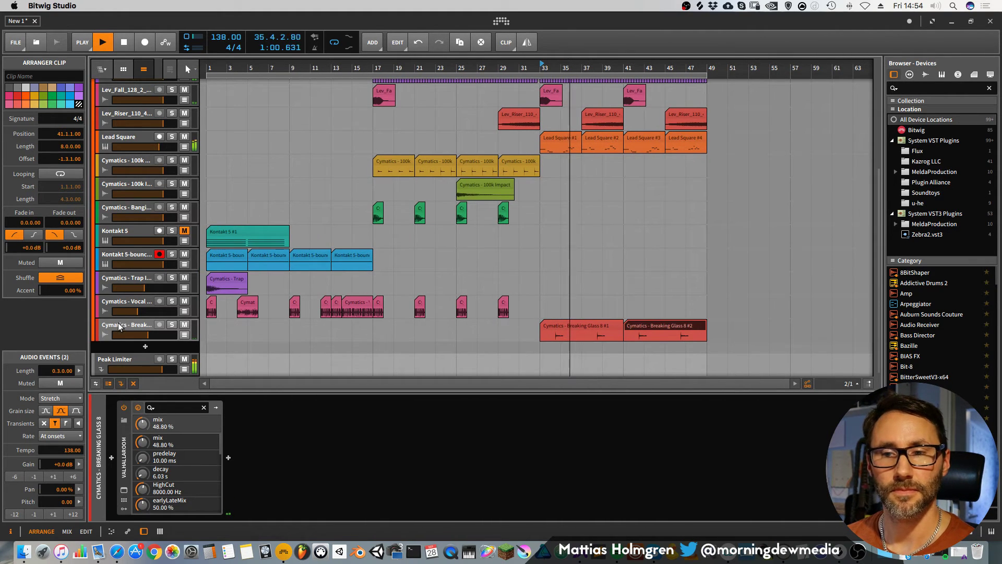
Move the Breaking Glass track up the track list, above the Lev_Fall track.
left_click_drag(119, 326, 154, 126)
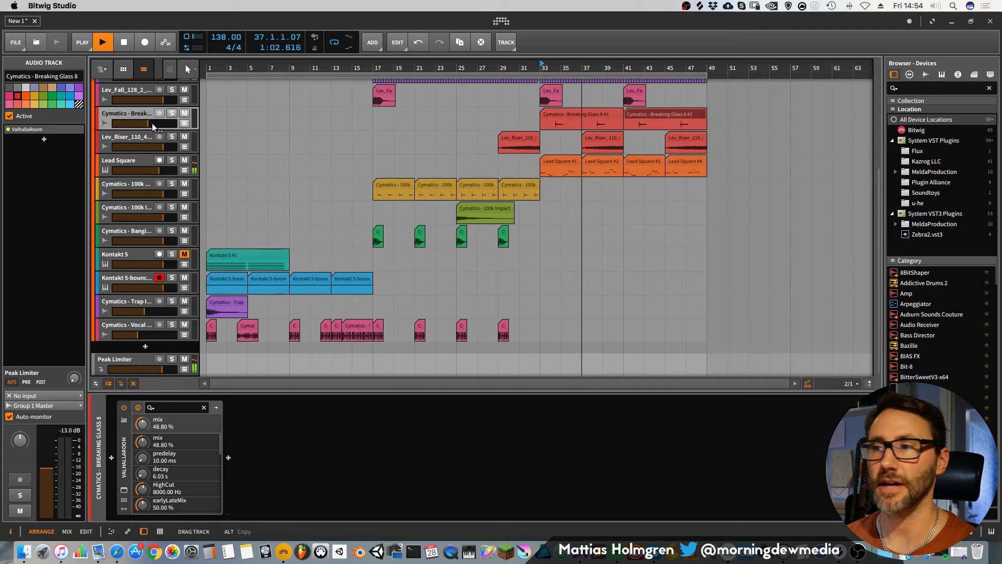
scroll(146, 240, "up", 5)
left_click_drag(129, 246, 122, 192)
scroll(313, 229, "down", 6)
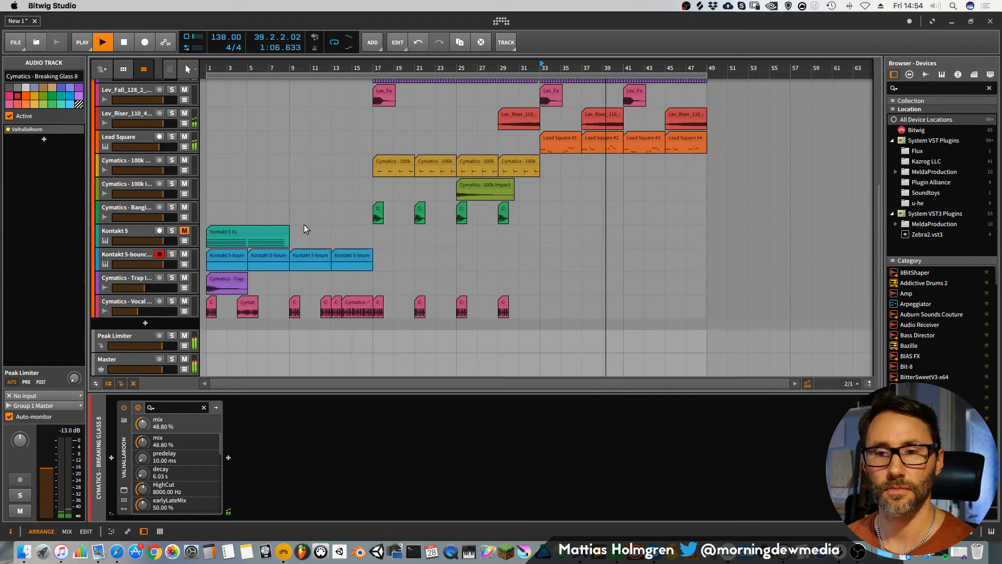
Stop playback and return the play position to bar 1.
left_click(645, 80)
left_click_drag(645, 71, 789, 71)
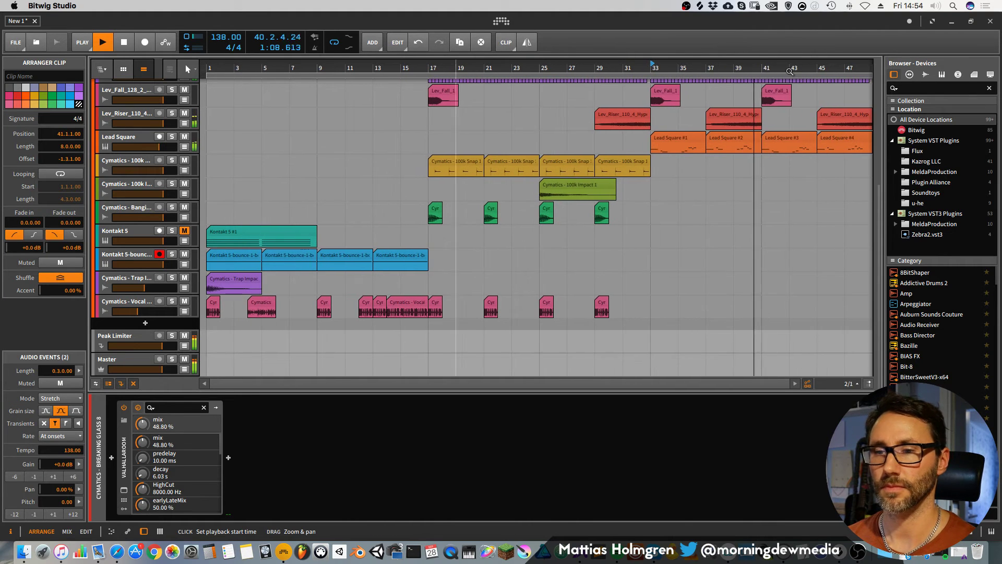
key("space")
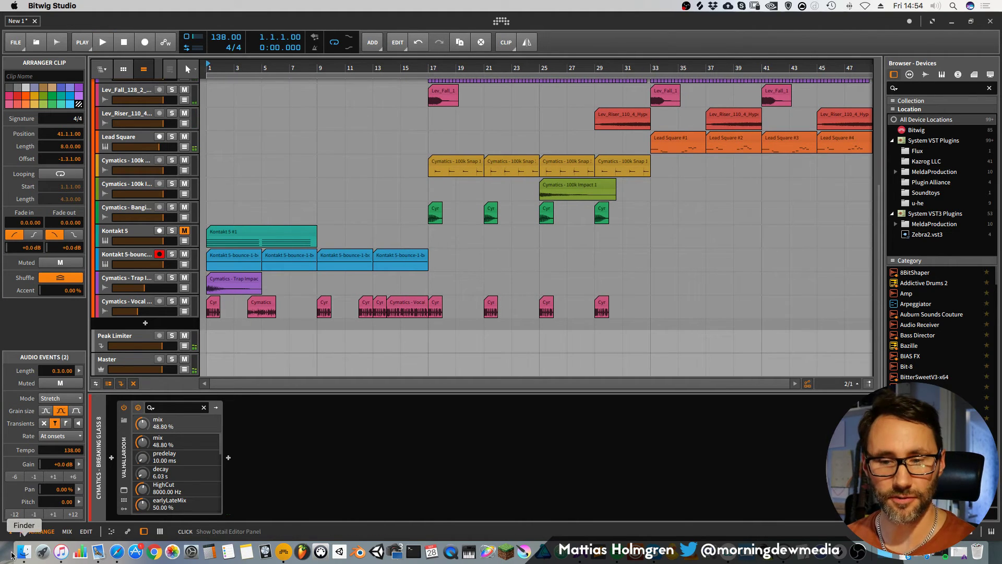
Switch to Finder and open the Risers folder inside FX of the Cymatics Future Bass Starter Pack.
left_click(32, 557)
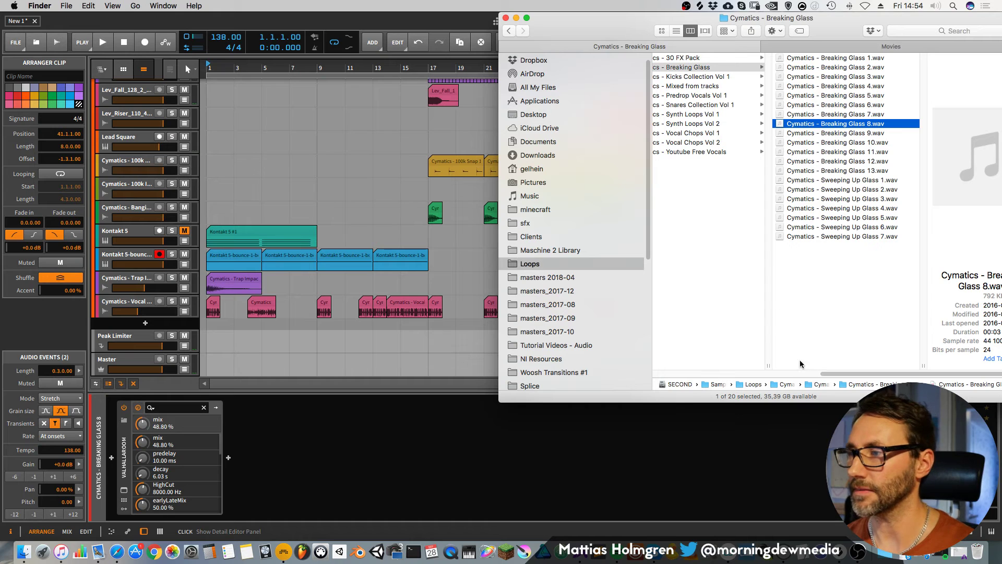
scroll(817, 170, "left", 5)
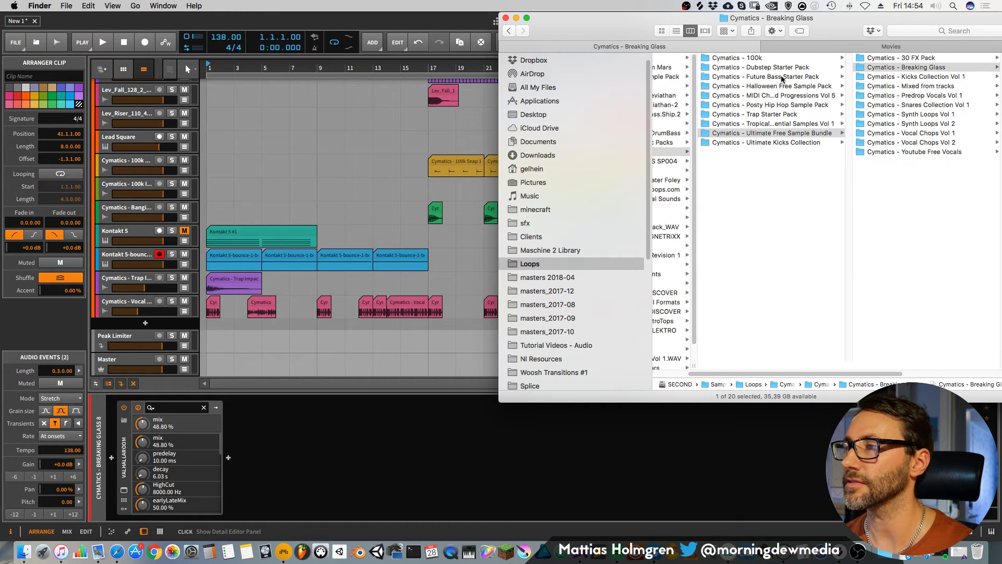
left_click(782, 77)
left_click(891, 86)
left_click(835, 77)
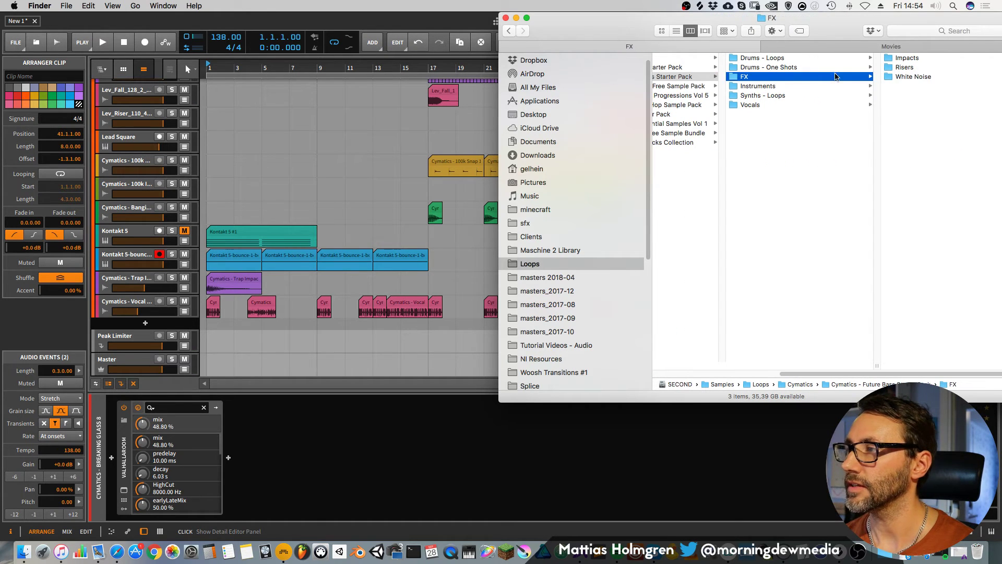
left_click(906, 67)
Preview the Future Bass Riser 2, Master Collection Vol 2 Riser 5 and Titan Riser 16 samples.
left_click(924, 67)
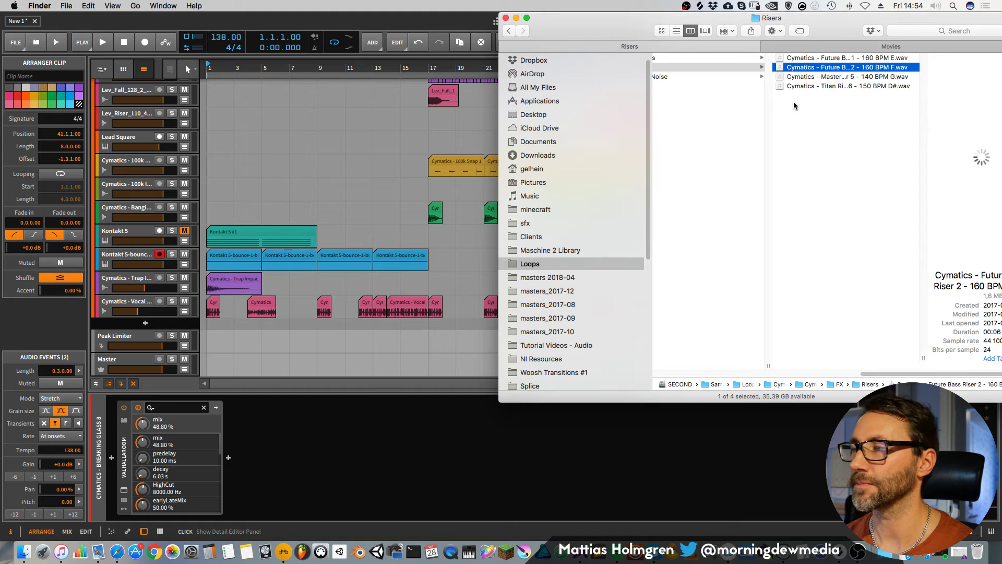
key("space")
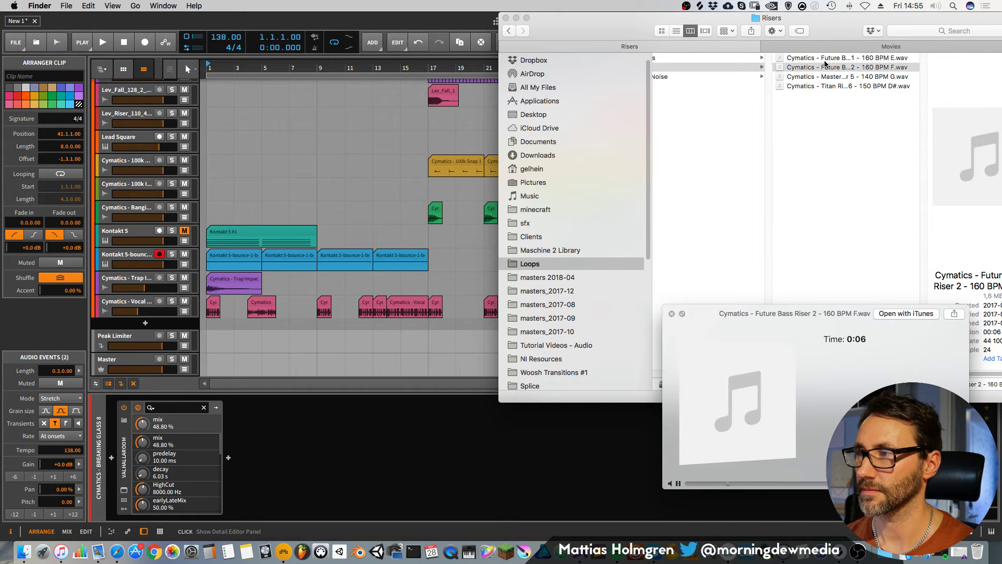
left_click(831, 78)
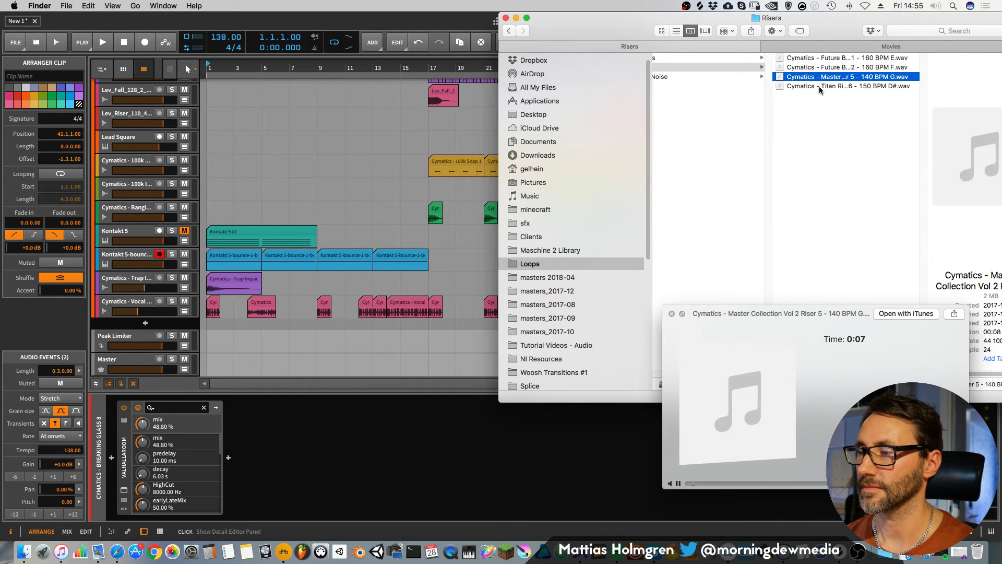
left_click(821, 85)
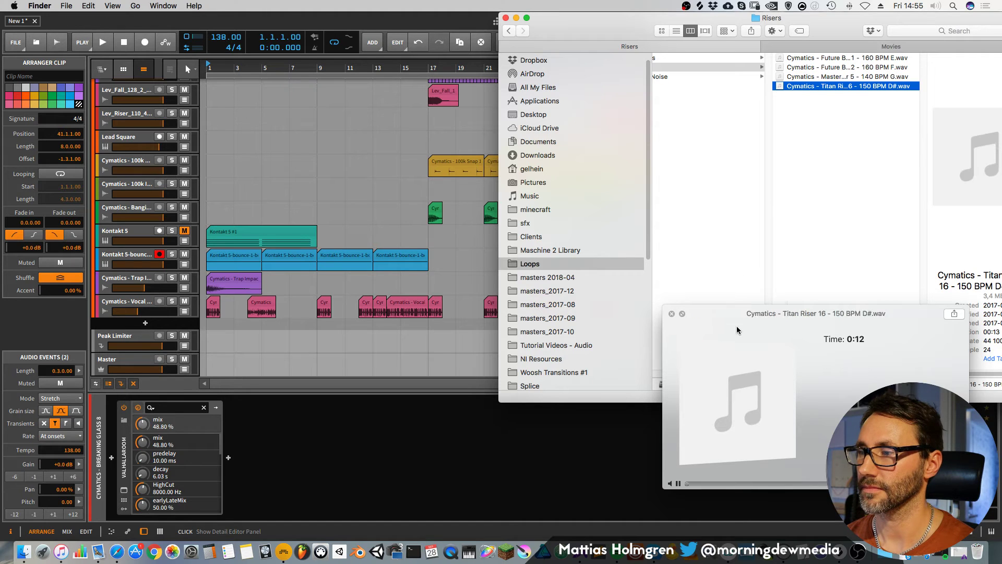
left_click_drag(757, 312, 775, 411)
left_click_drag(906, 373, 730, 381)
Preview both White Noise samples and place Cymatics - Future Bass White Noise Up on a new track at bar 9 in Bitwig.
scroll(809, 209, "right", 5)
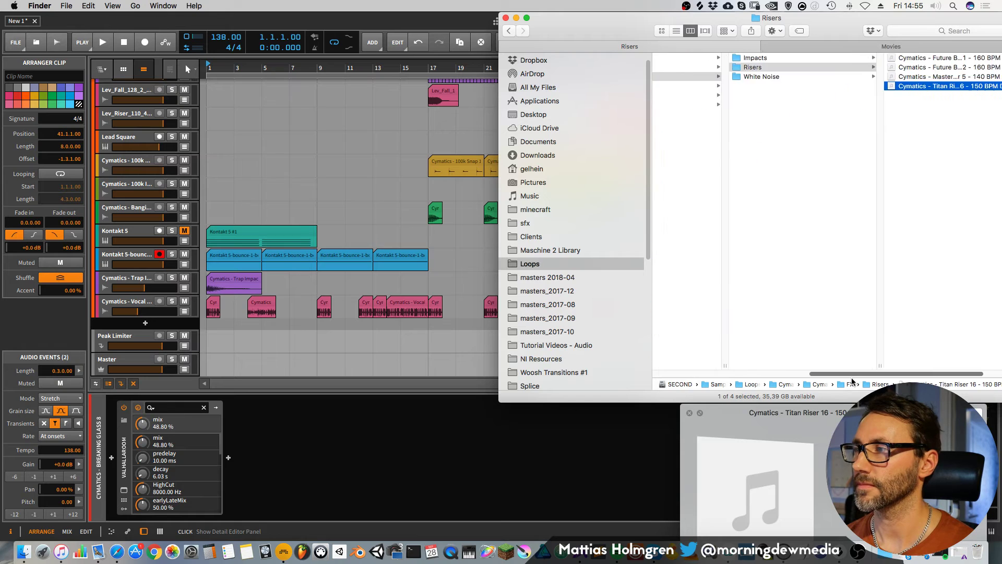
left_click(889, 77)
left_click(902, 60)
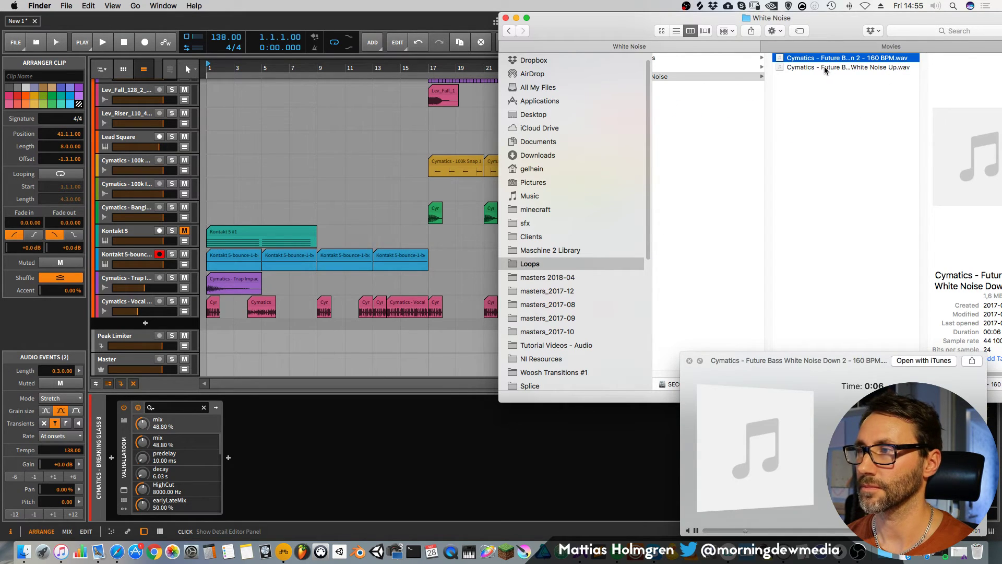
left_click(804, 66)
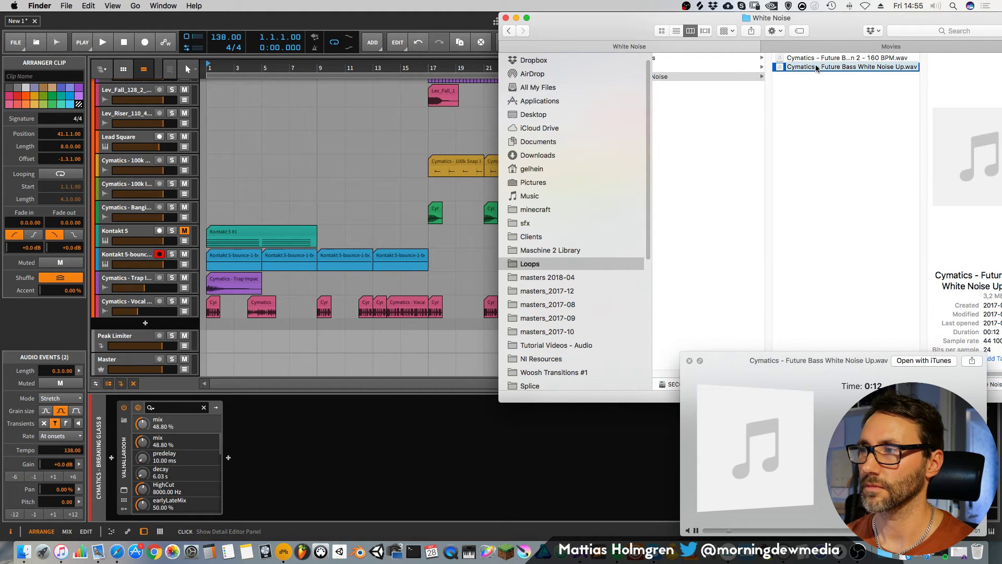
left_click_drag(817, 68, 321, 321)
Move the white noise track into Group 1 below the vocal loop track and shift its clip to end around bar 17.
key("space")
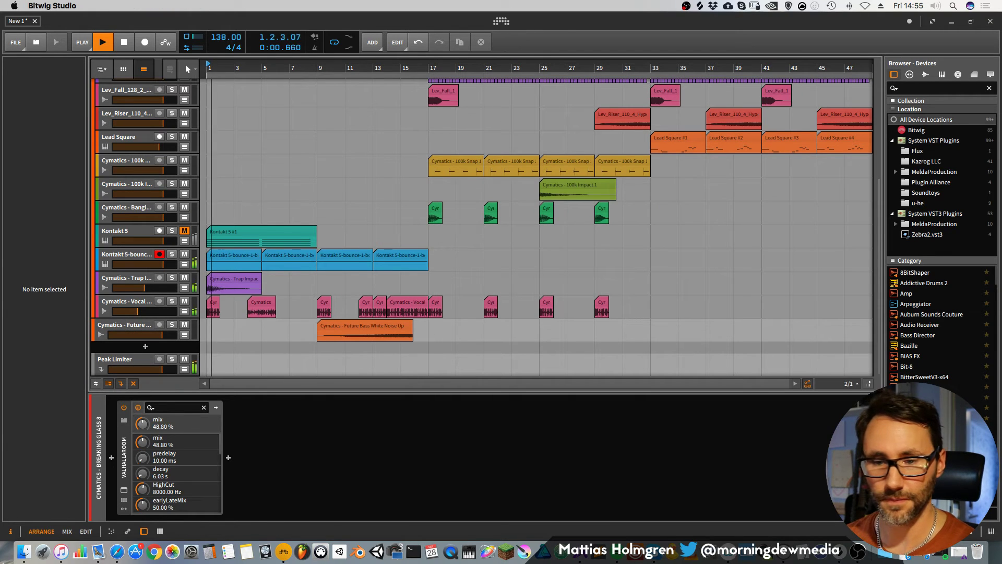
key("super+Tab")
left_click_drag(121, 325, 122, 316)
key("space")
left_click_drag(386, 322, 402, 324)
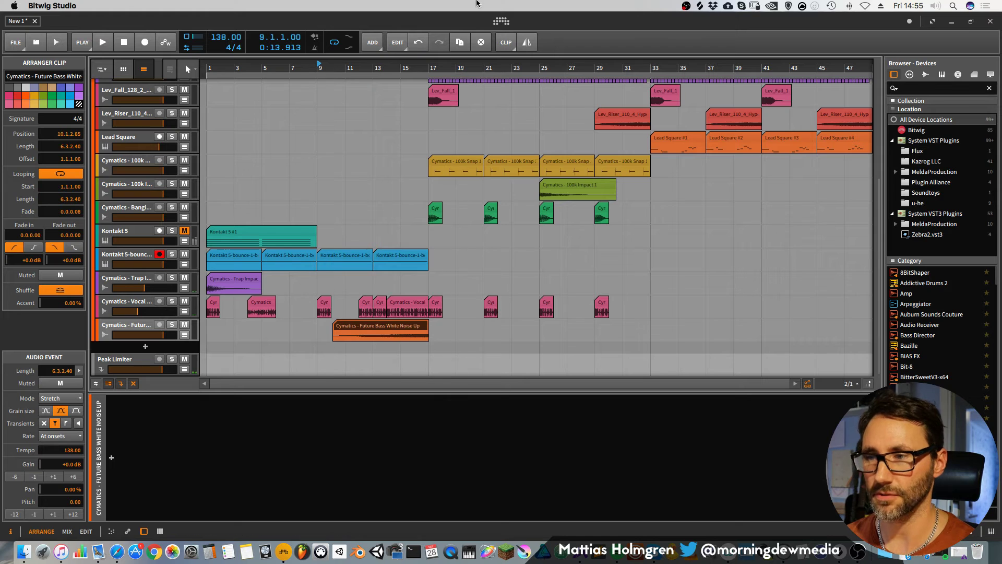
Trim the White Noise Up clip to span bars 12 to 17 and give it a 4.3.0.00 fade-in.
left_click_drag(436, 69, 534, 378)
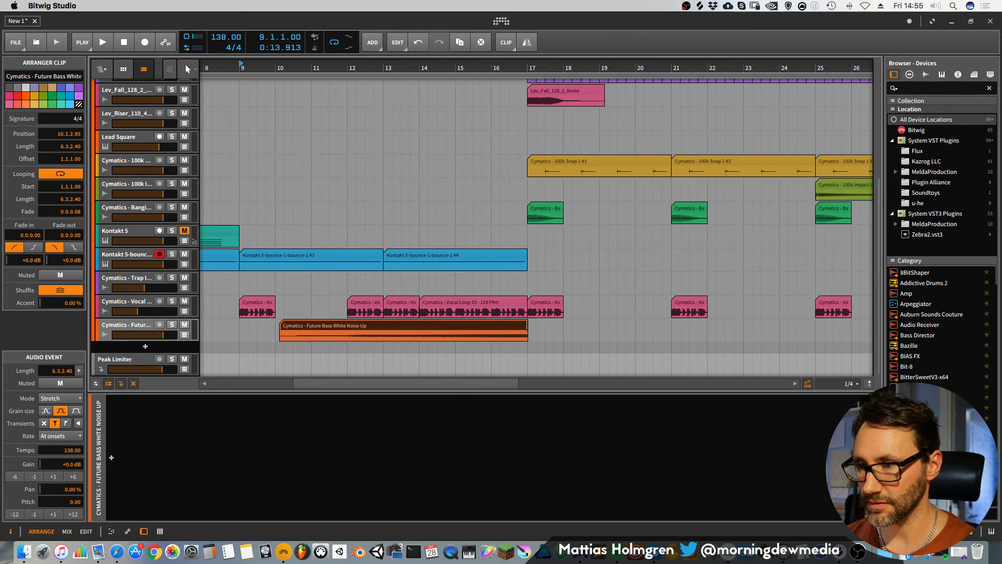
left_click_drag(527, 326, 527, 329)
left_click_drag(275, 68, 277, 69)
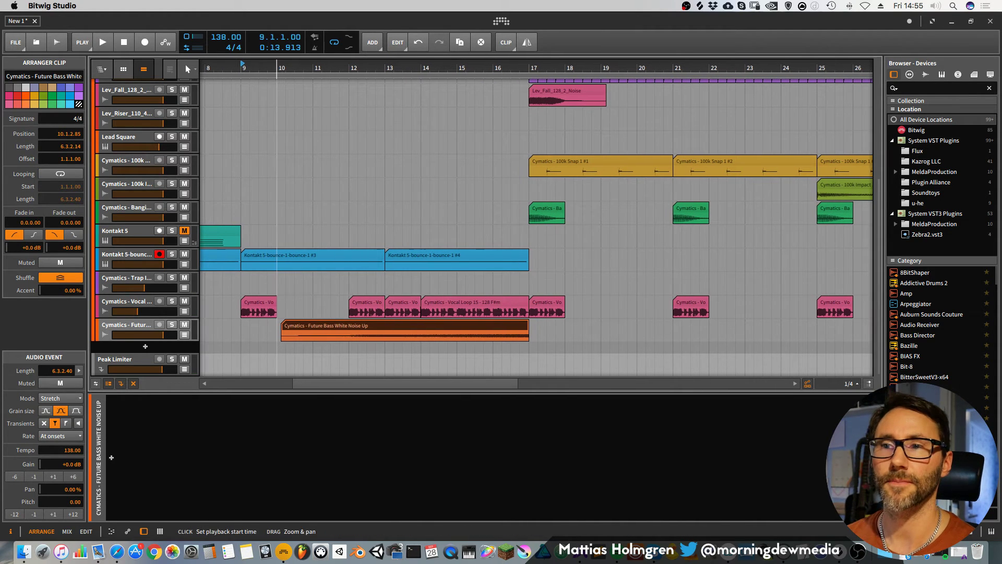
left_click_drag(283, 326, 336, 326)
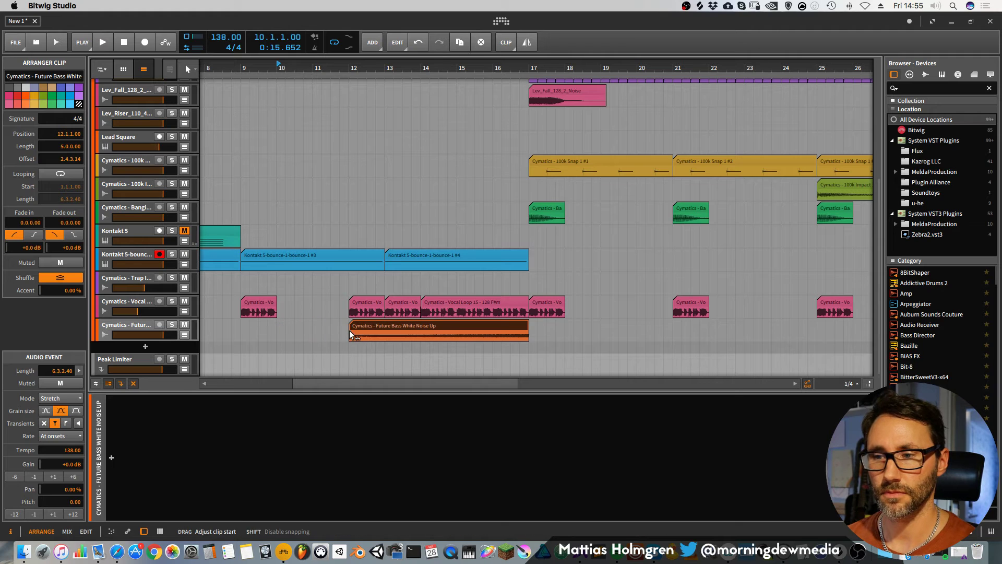
left_click_drag(518, 336, 520, 334)
Play the section from bar 10 and lower the white noise track's volume.
key("space")
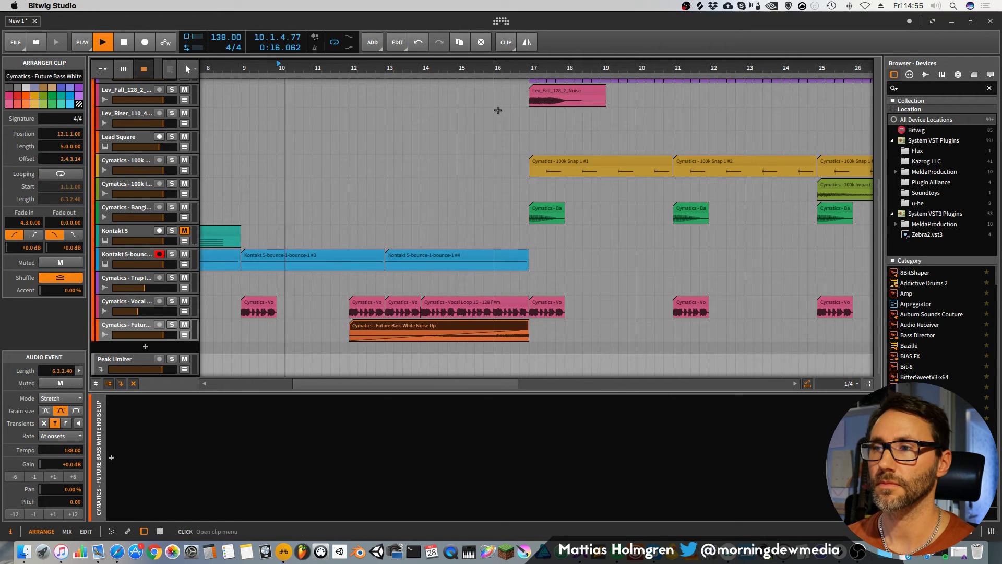
mouse_move(520, 67)
left_mouse_down()
mouse_move(412, 63)
mouse_move(520, 71)
left_mouse_up()
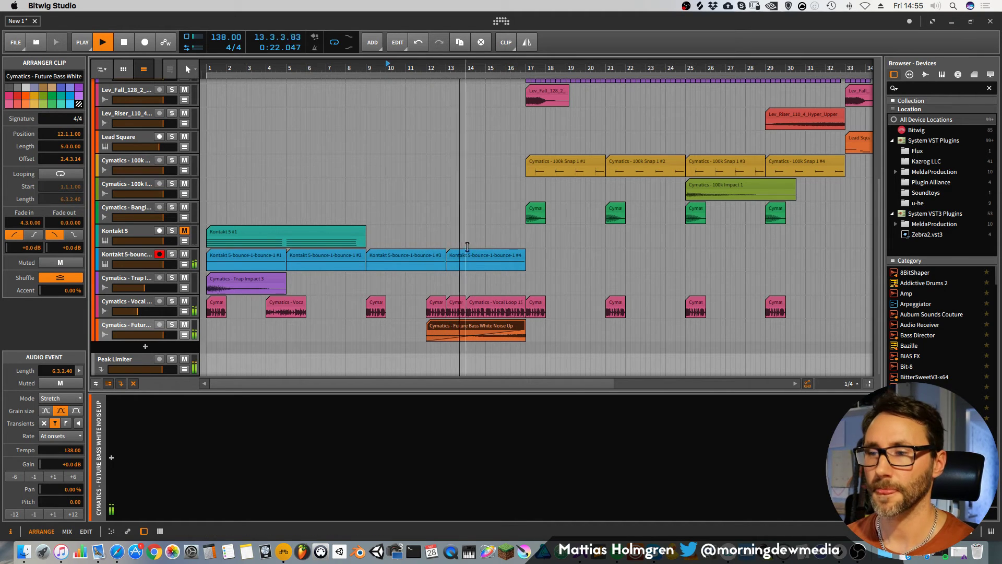
left_click_drag(162, 335, 145, 335)
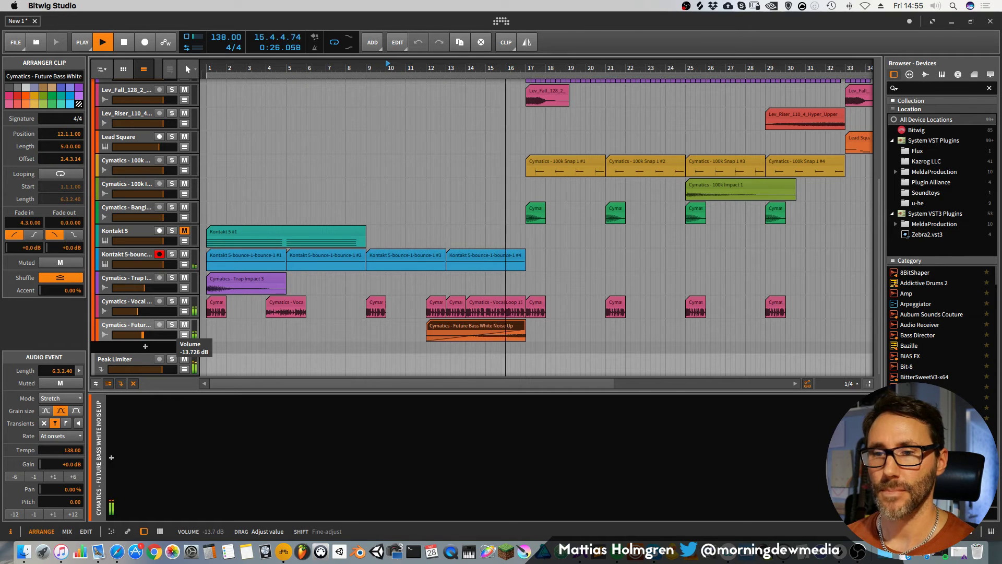
left_click_drag(143, 334, 139, 335)
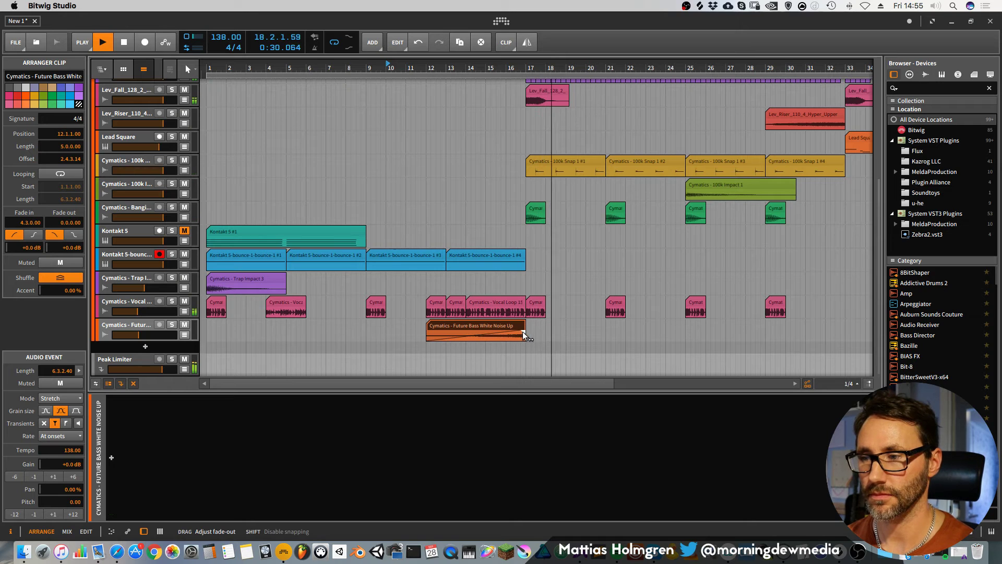
Automate the white noise track's volume to rise from -inf dB at 12.2 to about -17.3 dB at bar 17, then hide its automation lane.
double_click(426, 69)
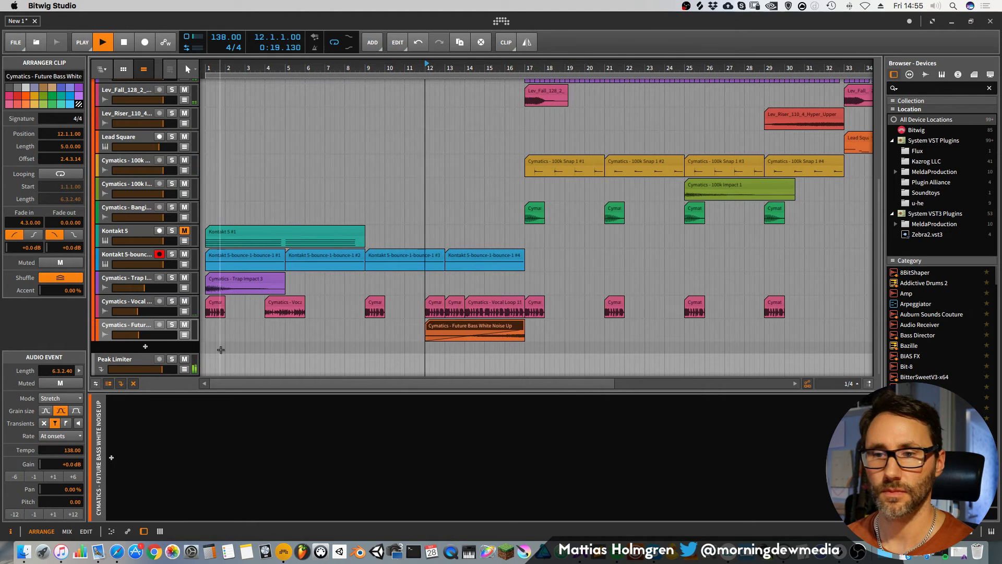
left_click(184, 334)
left_click(524, 304)
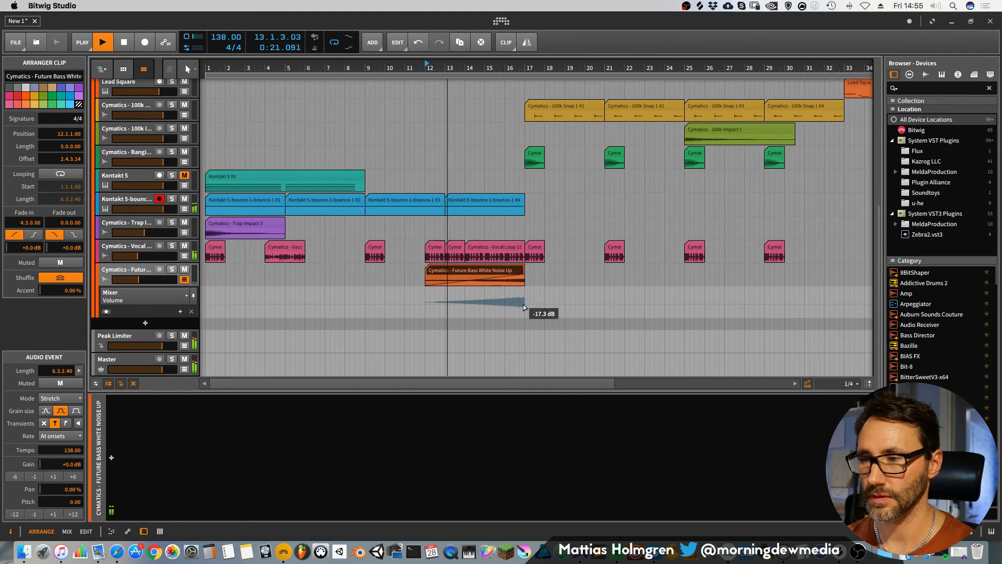
mouse_move(427, 303)
left_mouse_down()
mouse_move(477, 315)
mouse_move(429, 316)
left_mouse_up()
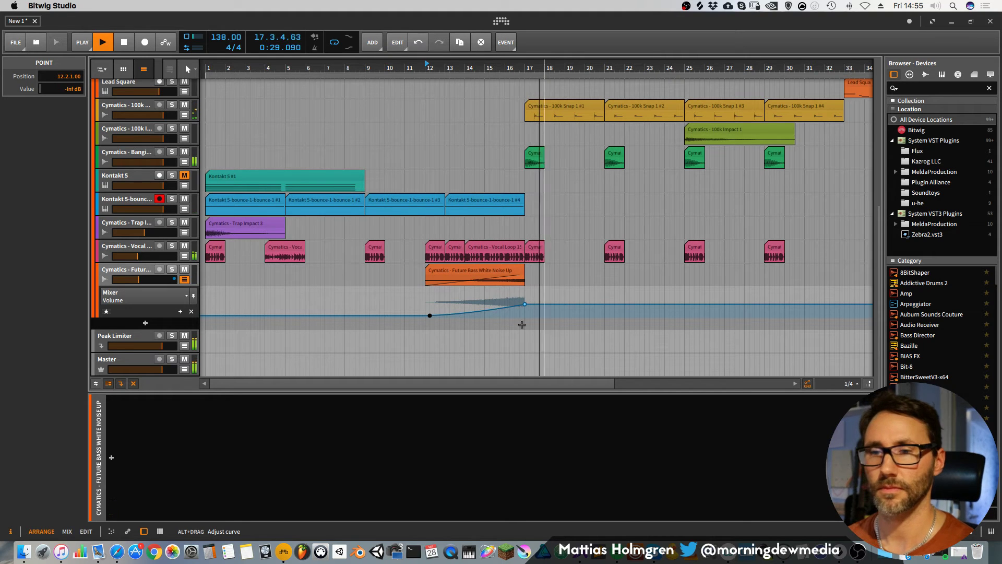
left_click(125, 269)
left_click(185, 279)
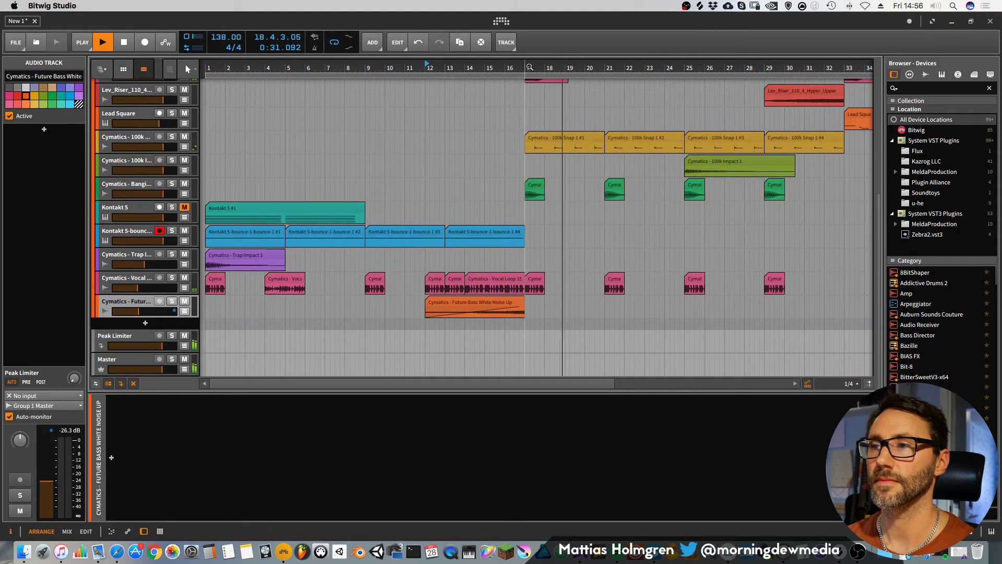
Examine all tracks of the arrangement up to bar 48 during playback, with the play start set to bar 1.
left_click_drag(532, 68, 532, 112)
scroll(472, 186, "up", 5)
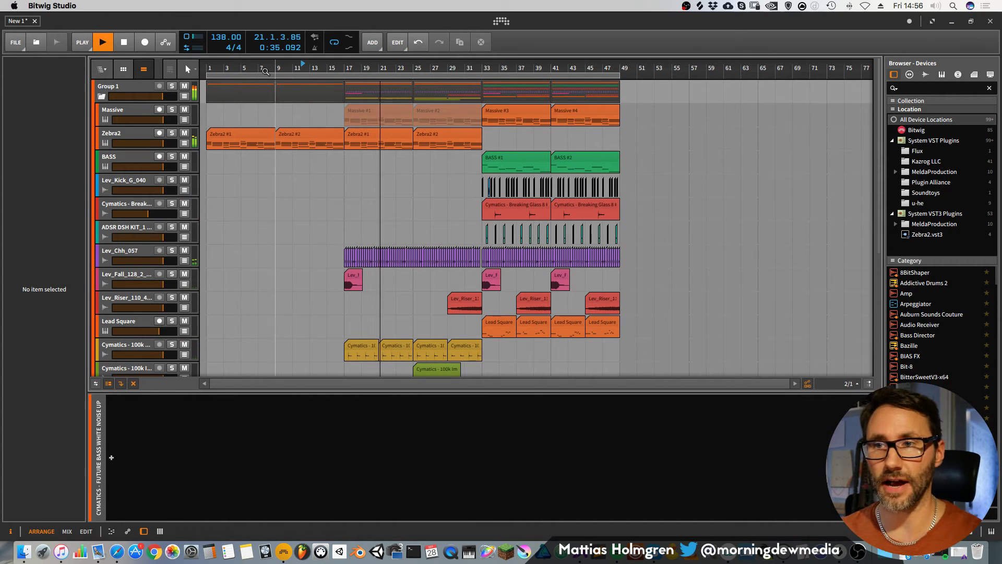
left_click(207, 70)
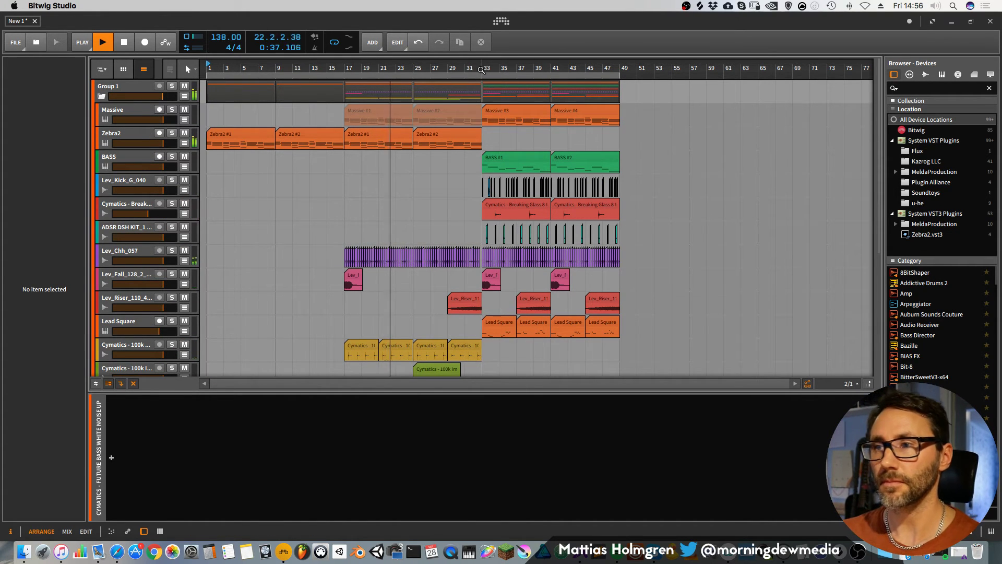
left_click_drag(482, 69, 630, 89)
scroll(322, 264, "down", 5)
scroll(325, 249, "up", 4)
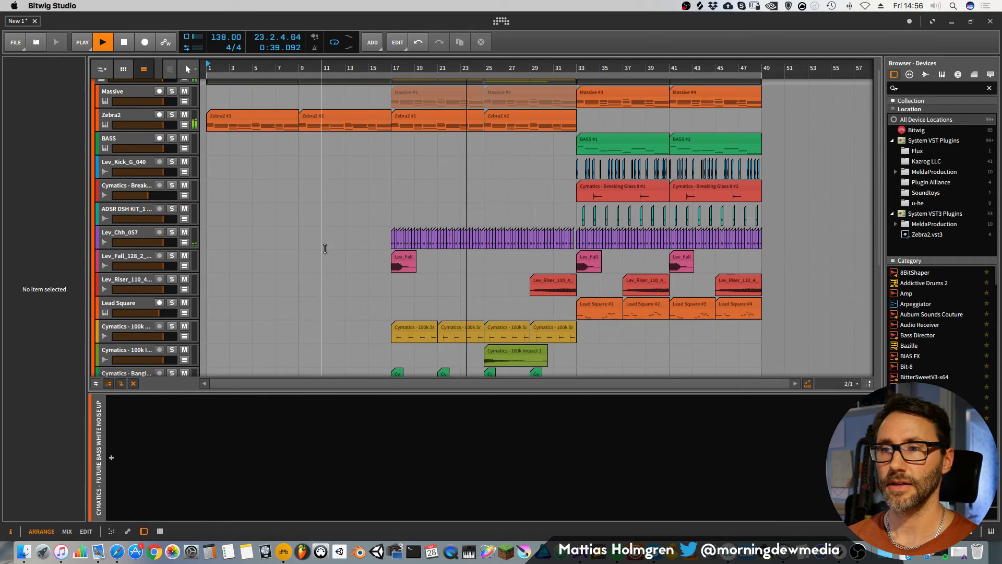
scroll(494, 203, "up", 1)
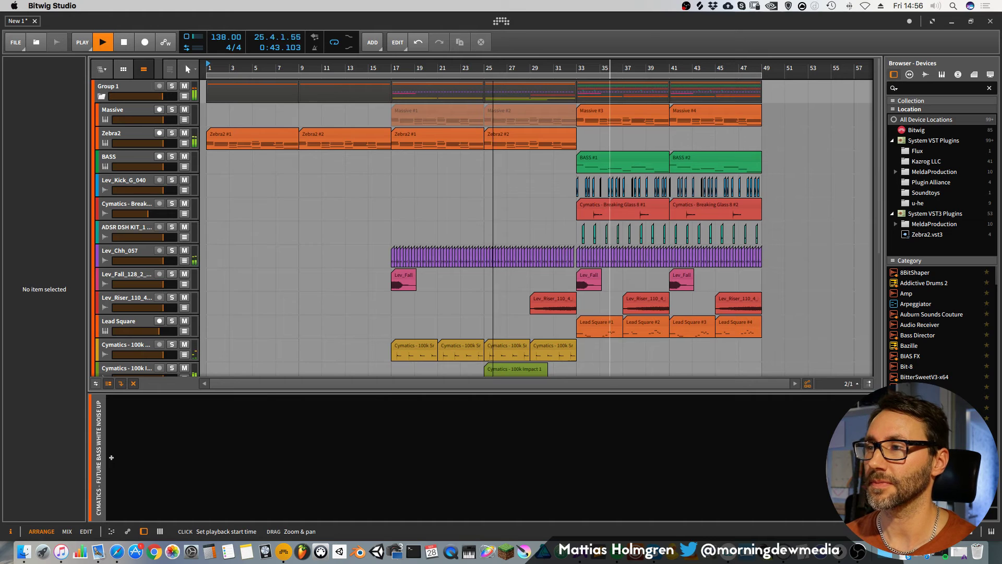
left_click_drag(610, 69, 669, 75)
scroll(449, 183, "down", 8)
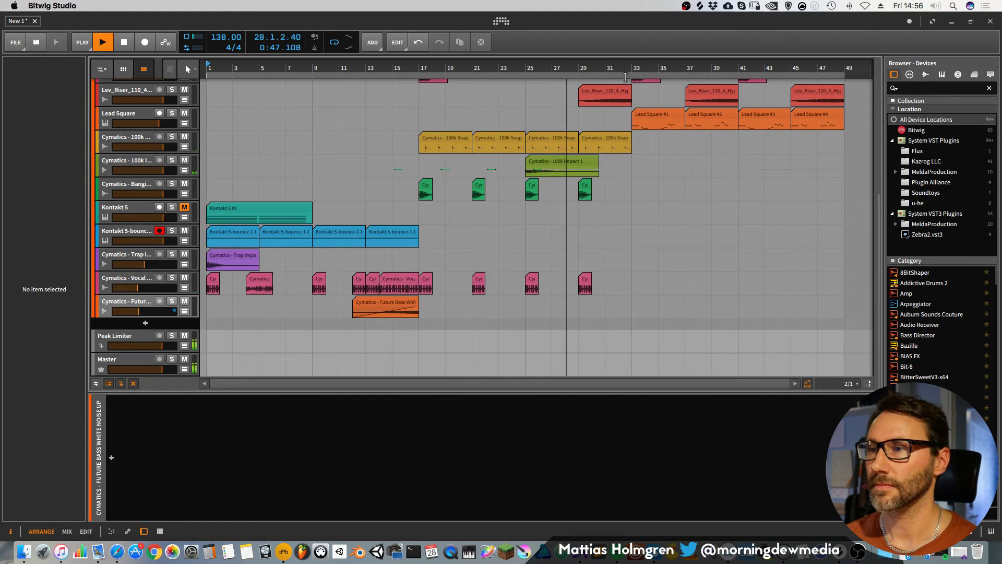
left_click_drag(625, 78, 459, 142)
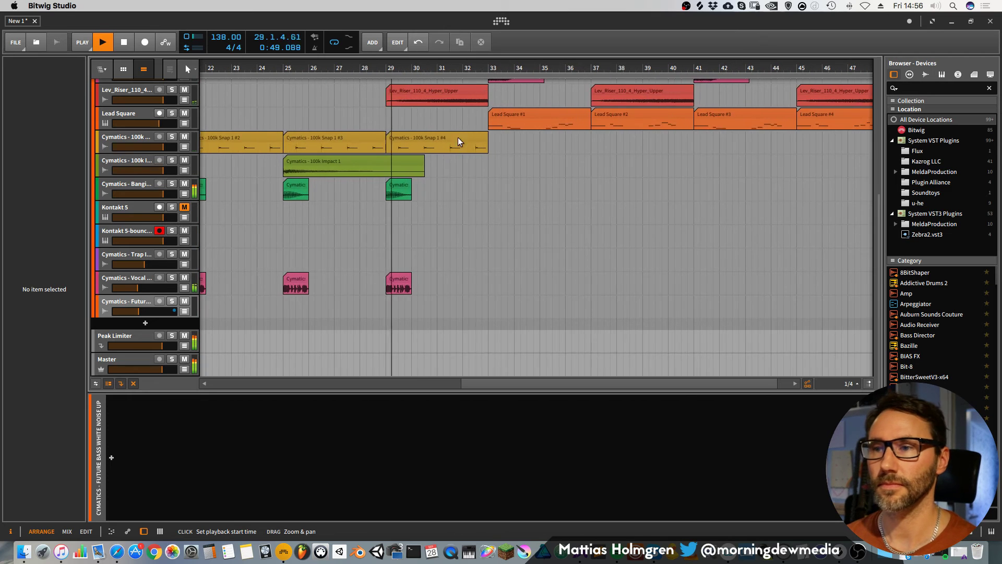
scroll(460, 142, "up", 5)
scroll(459, 217, "down", 2)
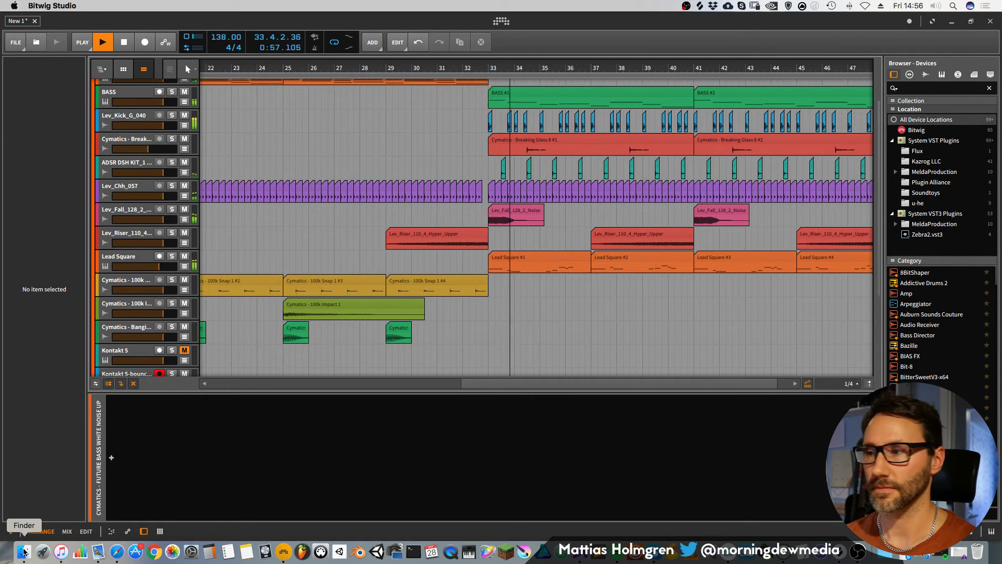
Stop playback, search the browser's samples for "fill" and preview 134bpm RattleBoxFill1.wav.
key("space")
left_click(925, 74)
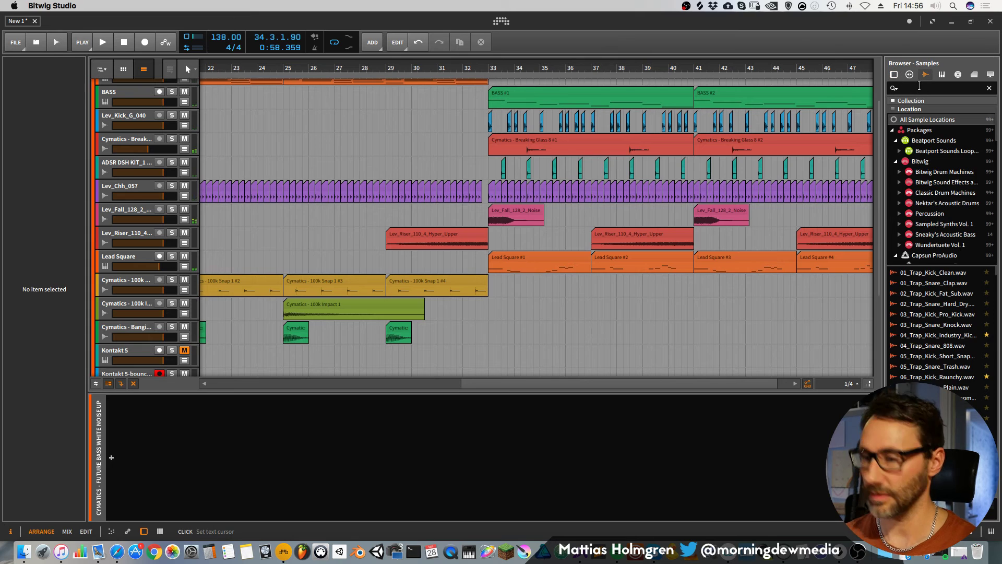
type("fill")
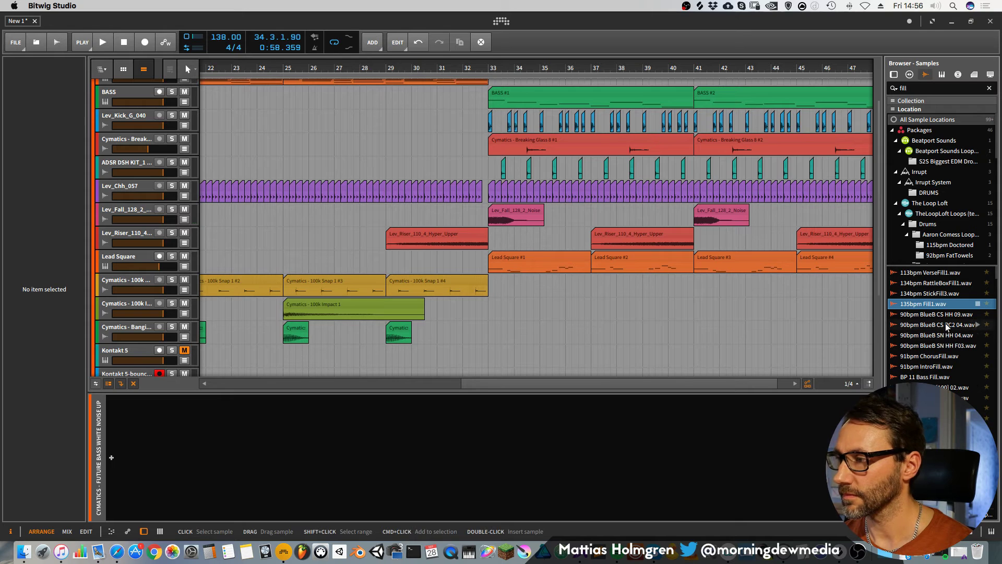
scroll(601, 261, "down", 5)
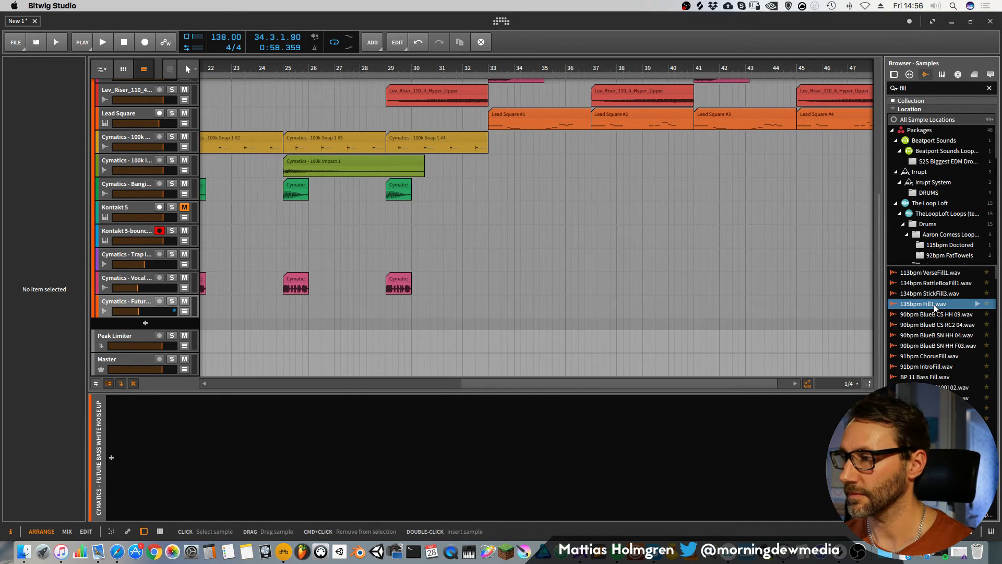
left_click(977, 283)
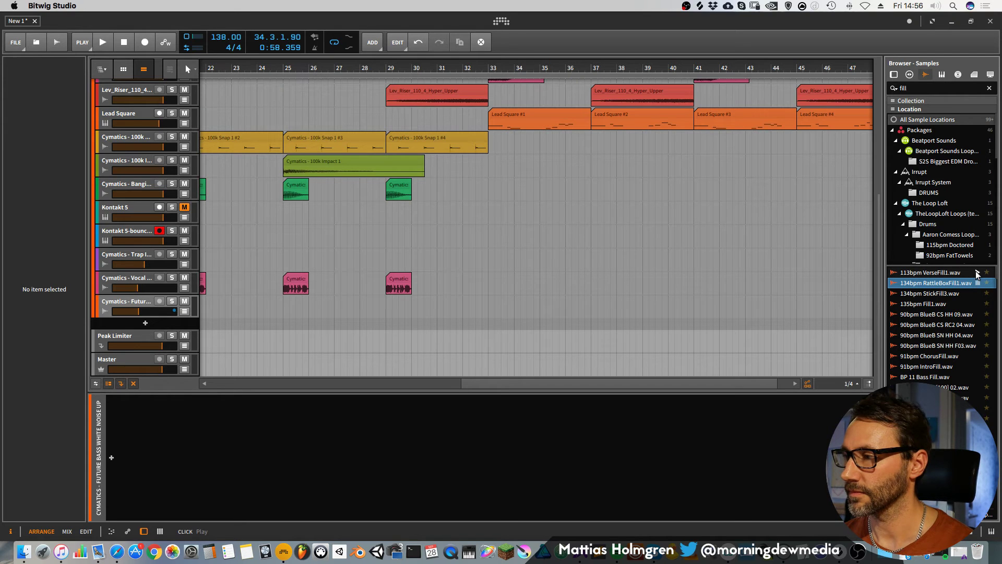
Place 134bpm RattleBoxFill1 on a new track at bar 31, leading into the bar 33 section.
left_click_drag(947, 284, 449, 333)
left_click_drag(513, 69, 628, 152)
left_click(402, 324)
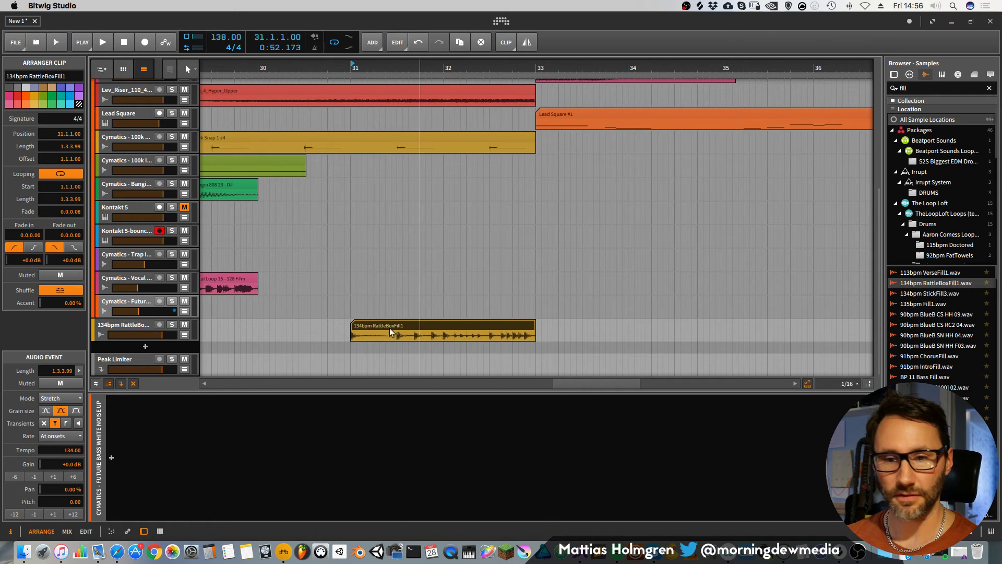
Set the stretch mode of the 134bpm RattleBoxFill1 clip to Elastique Pro.
left_click(77, 399)
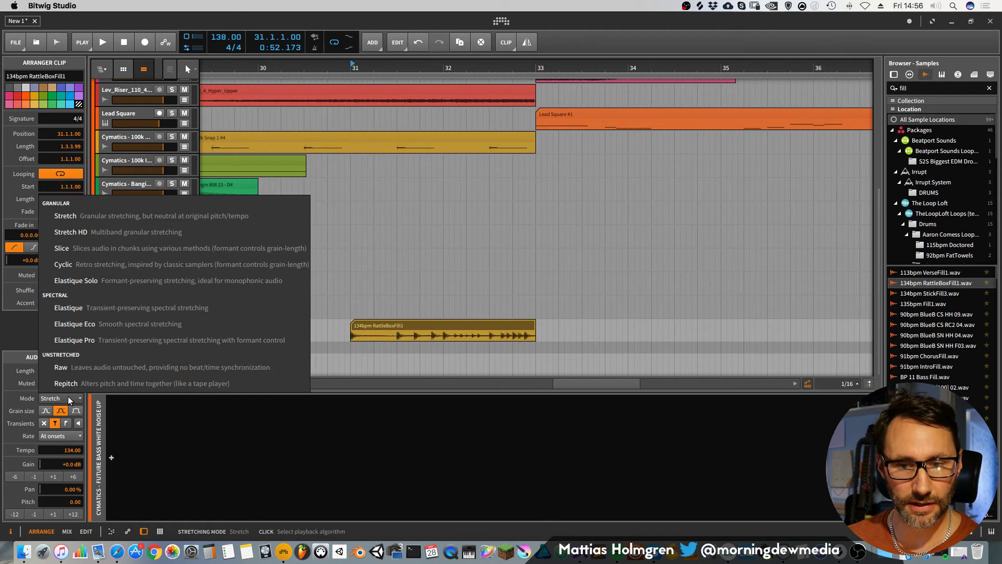
left_click(93, 340)
left_click_drag(359, 62, 384, 67)
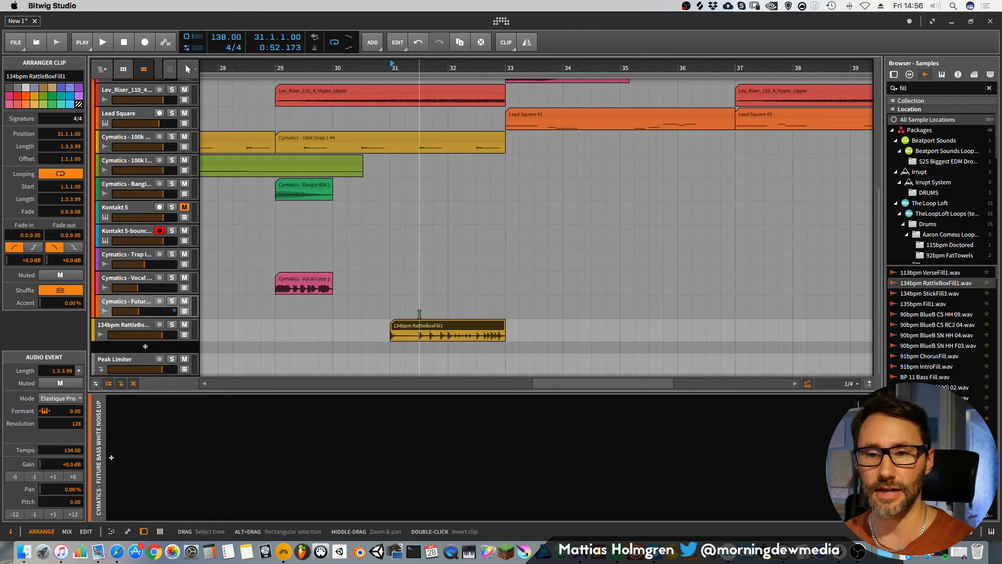
Play back the drum fill from bar 31 and lower the volume of its track.
key("space")
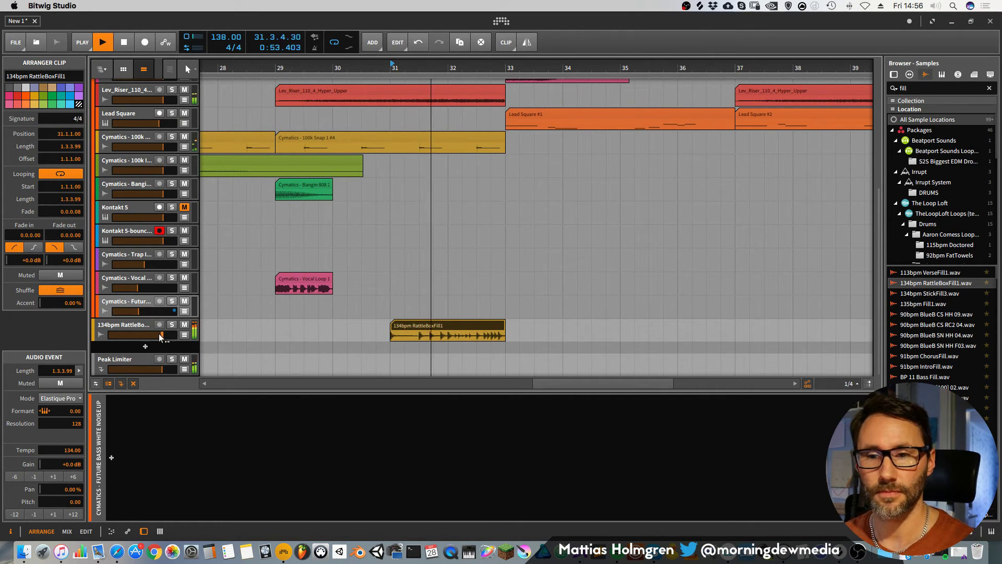
left_click_drag(160, 335, 124, 316)
key("space")
key("space")
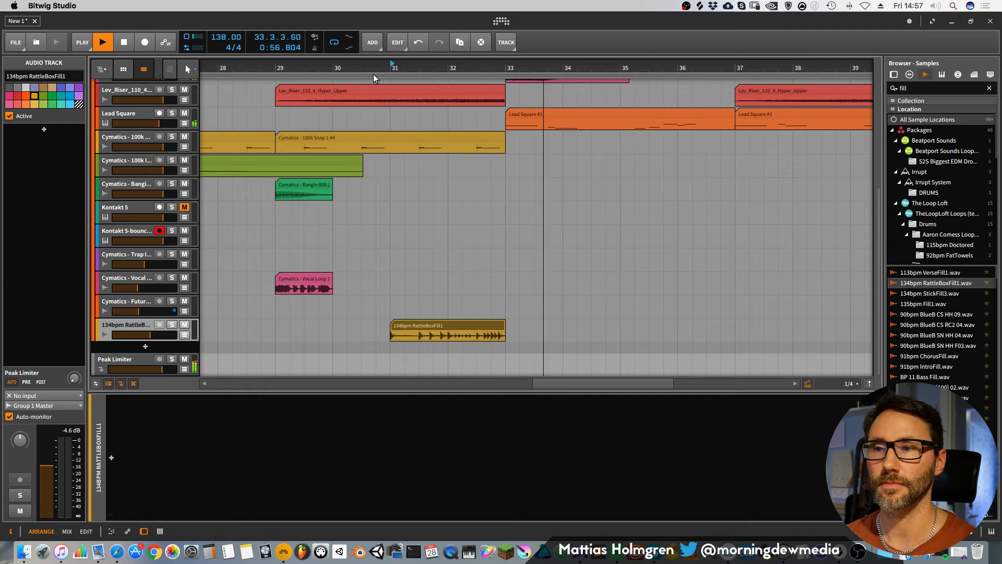
scroll(501, 265, "up", 5)
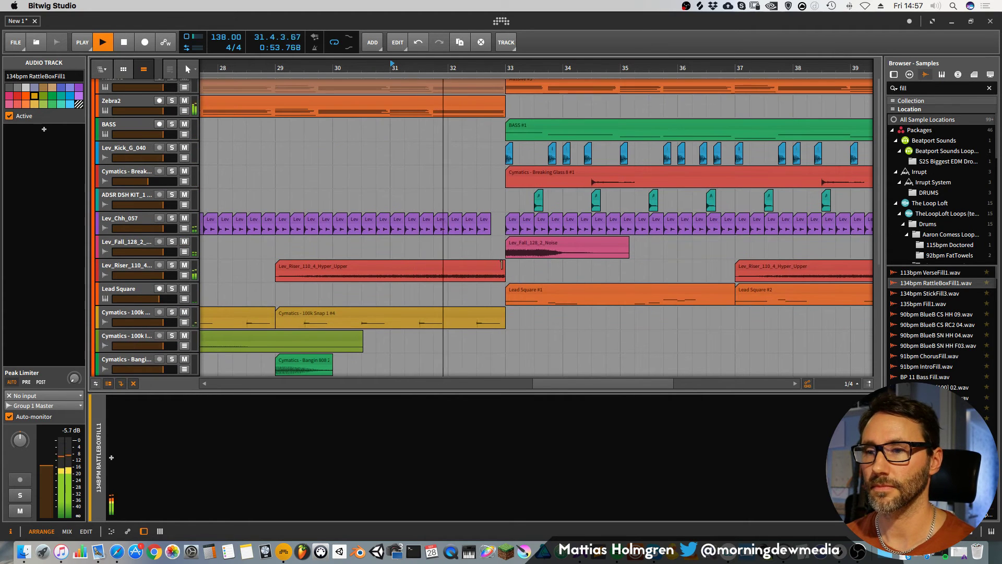
scroll(501, 264, "up", 2)
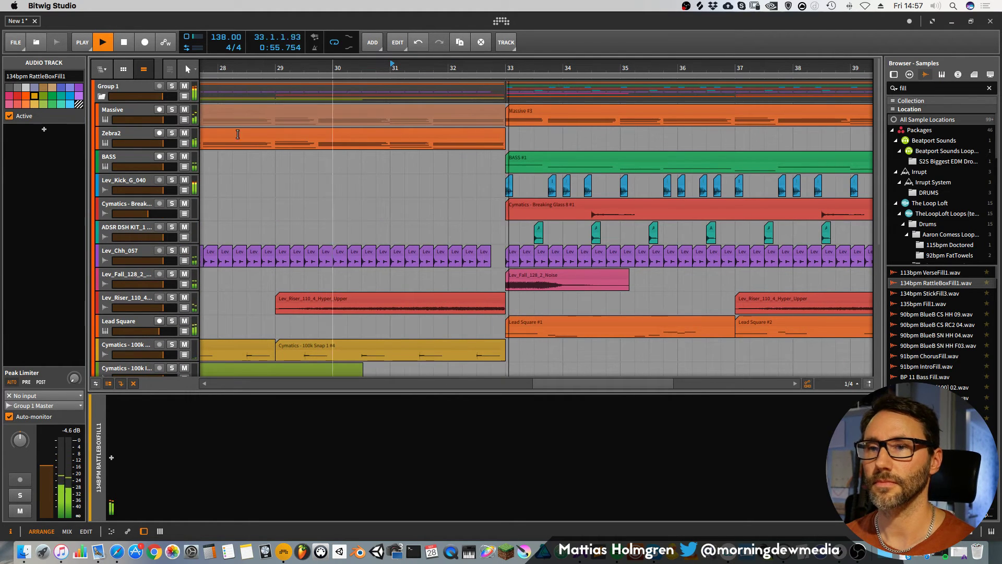
Stop playback and show the Zebra2 track's automation lane with the mixer volume as its parameter.
key("space")
left_click(184, 143)
left_click_drag(362, 67, 358, 67)
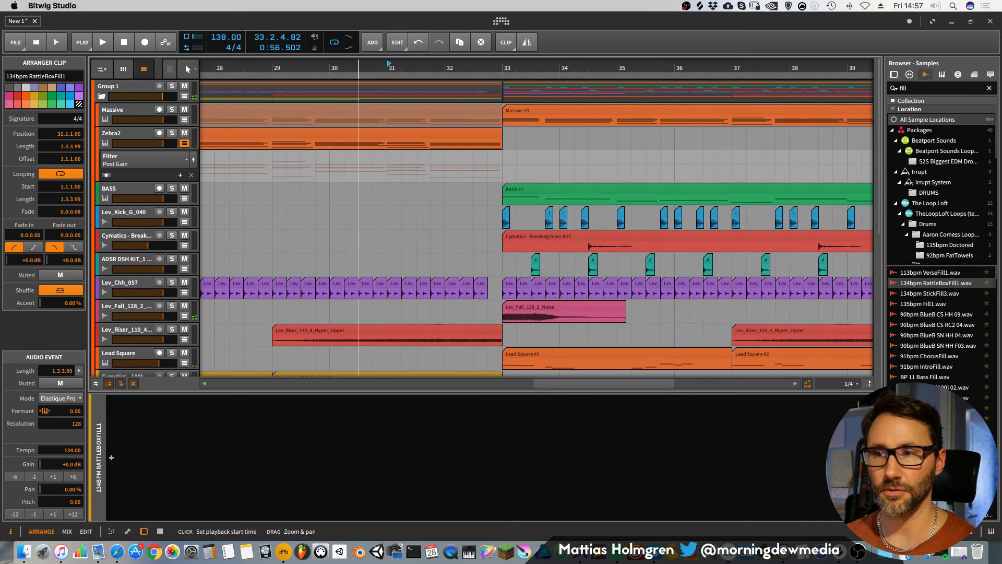
left_click(175, 159)
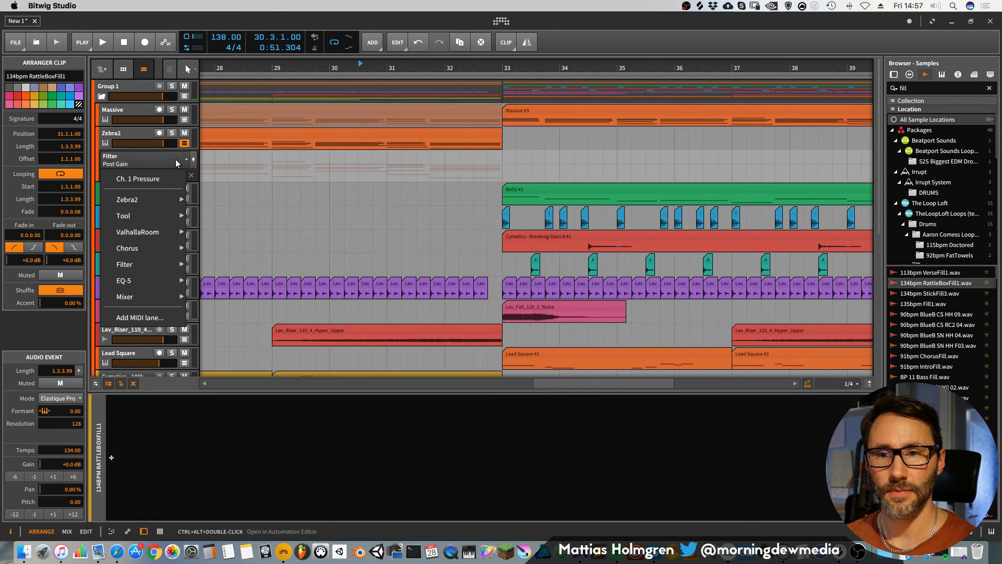
left_click(118, 134)
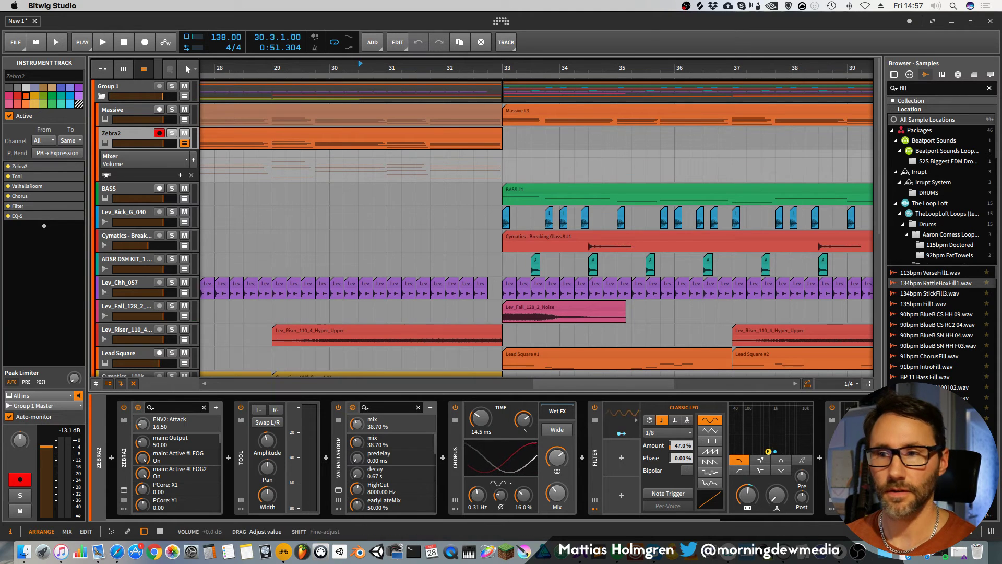
left_click_drag(46, 446, 47, 445)
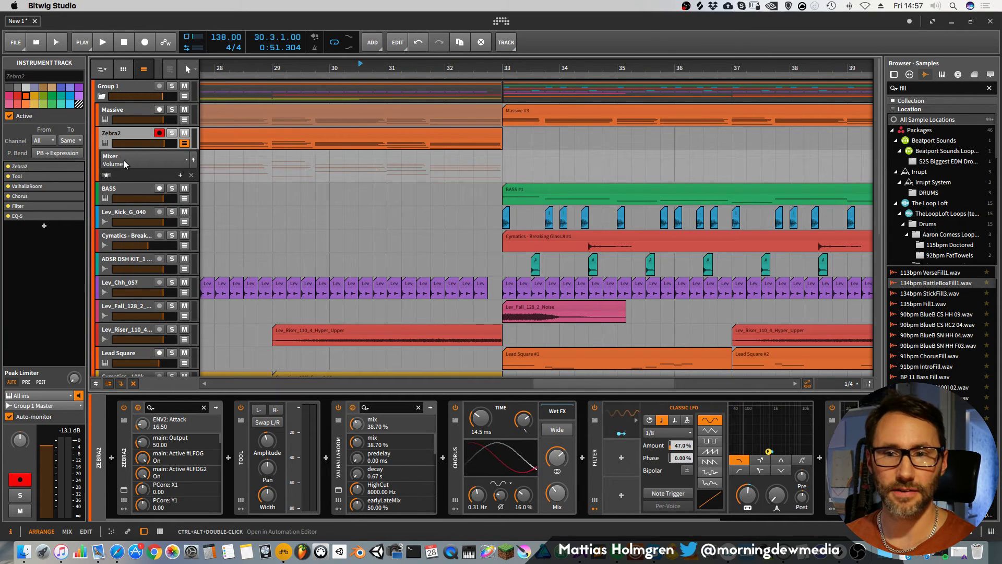
Automate Zebra2's volume to hold about +0.5 dB from bar 32 and drop to -inf dB at 32.3.
double_click(445, 157)
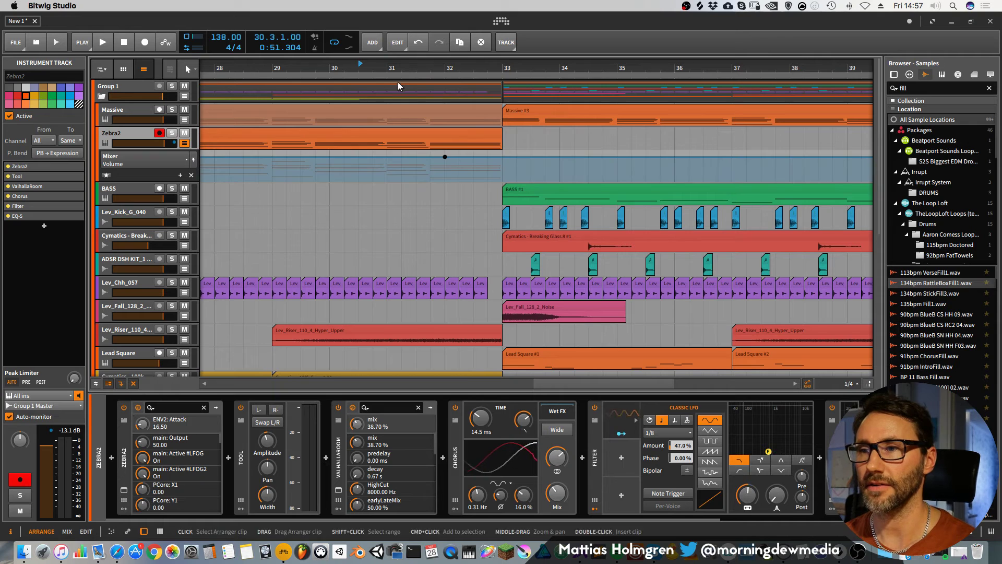
left_click(331, 75)
double_click(479, 157)
left_click_drag(479, 158, 472, 158)
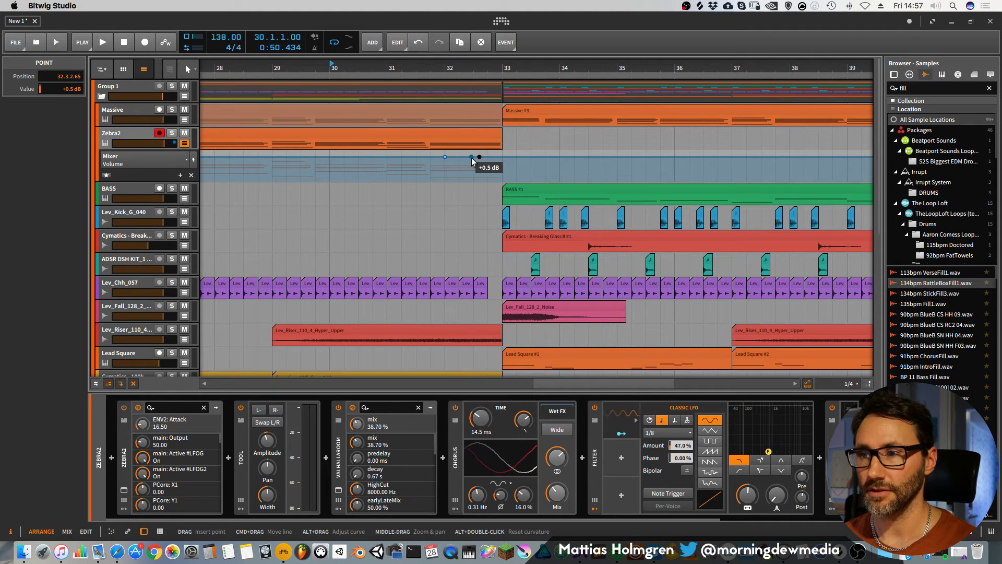
double_click(472, 180)
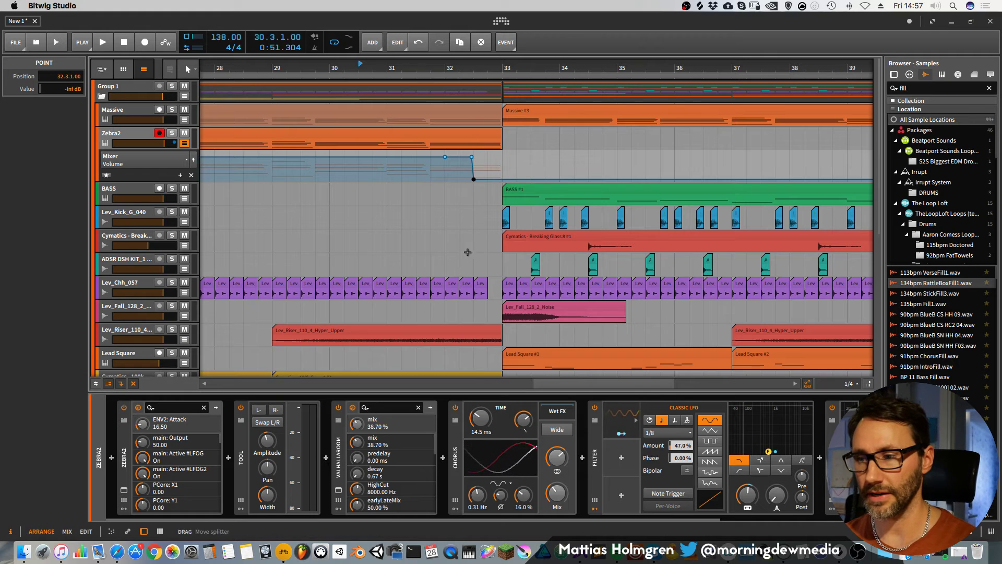
Shorten the last Cymatics 100k Snap clip so that it ends at bar 32.
scroll(468, 252, "down", 10)
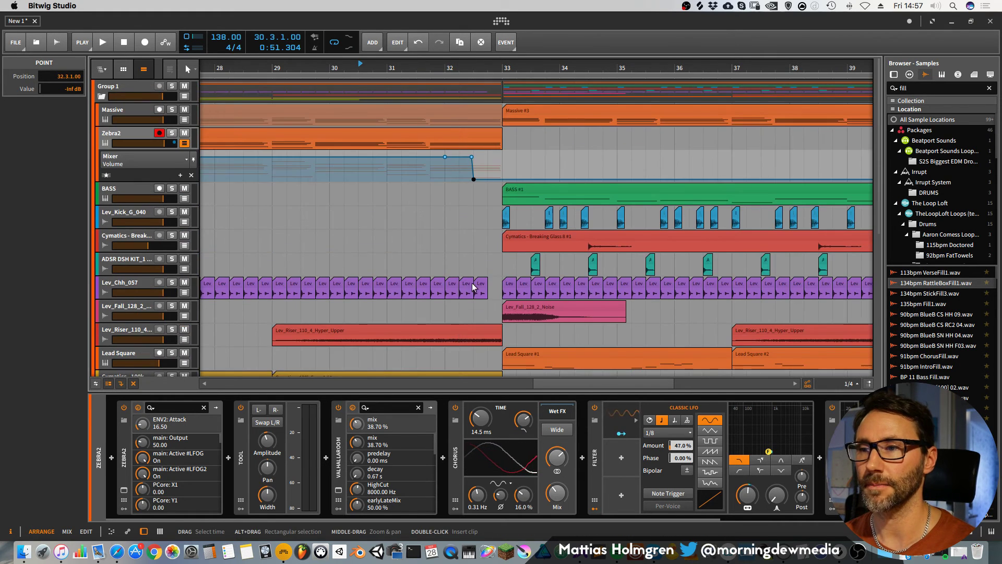
left_click(500, 114)
left_click_drag(499, 113, 444, 114)
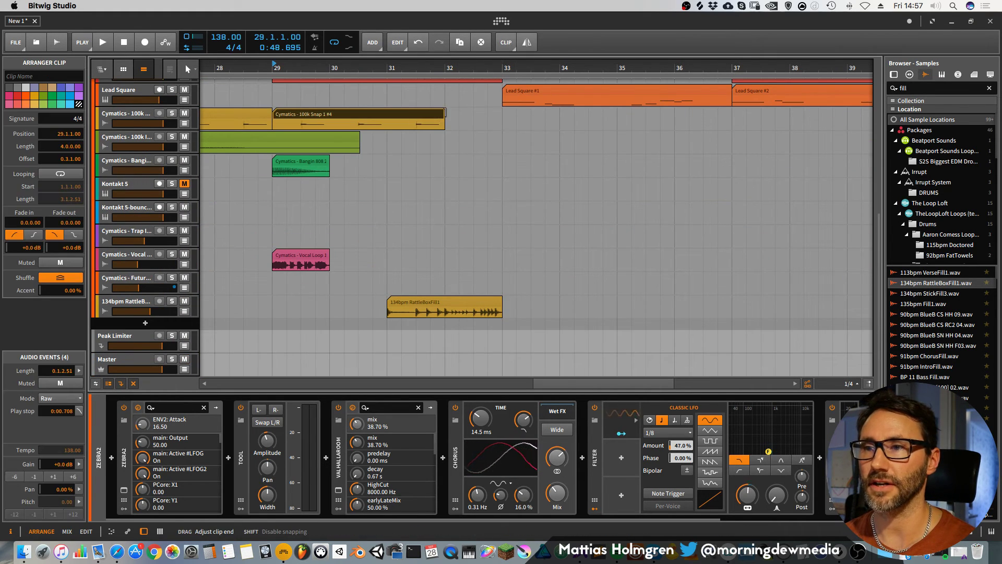
Play back the transition from bar 29 and reduce the RattleBoxFill1 track's volume to about -9.9 dB.
key("space")
scroll(421, 296, "up", 8)
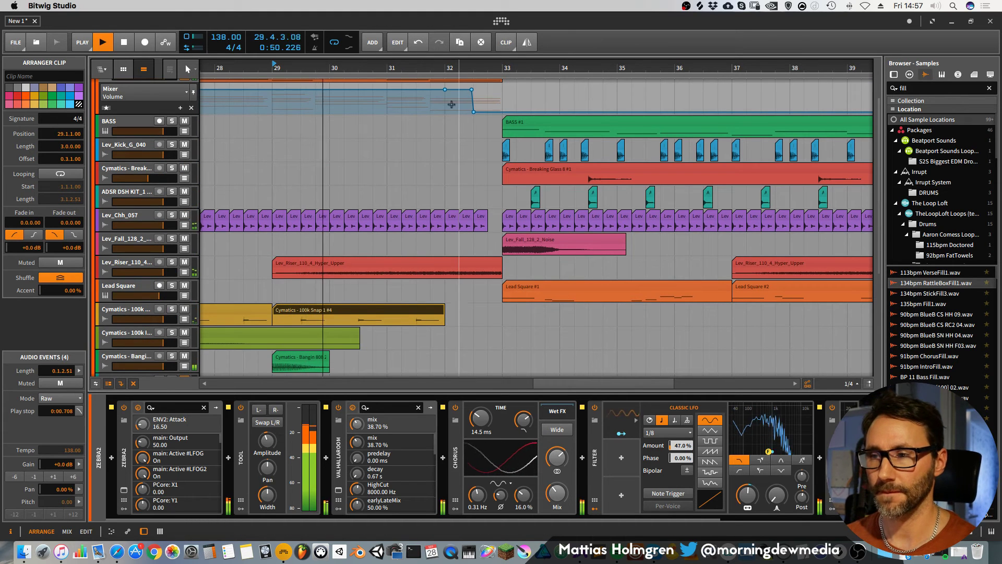
scroll(440, 275, "down", 8)
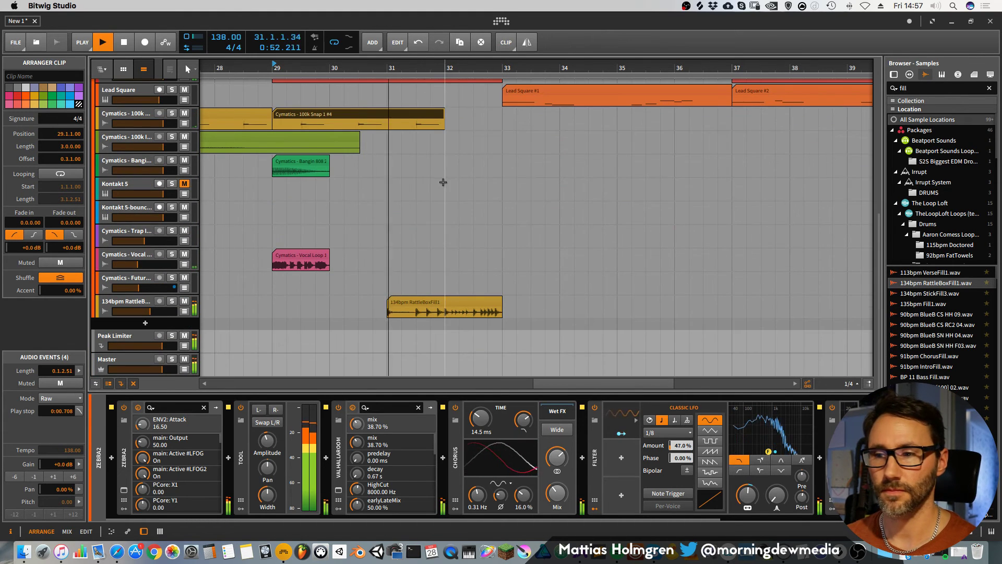
left_click_drag(150, 312, 147, 311)
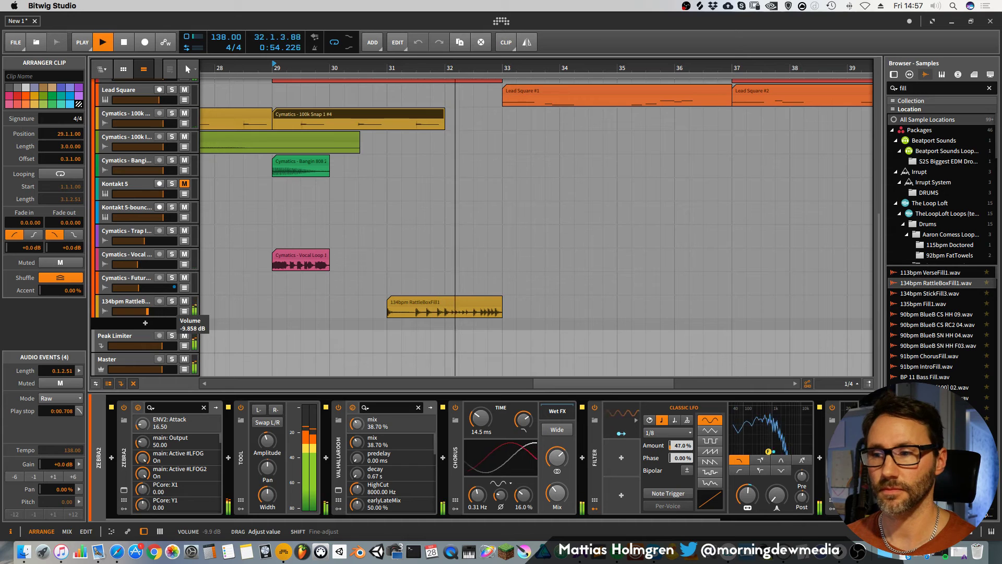
Hide the automation lane of the Zebra2 track.
scroll(418, 209, "up", 8)
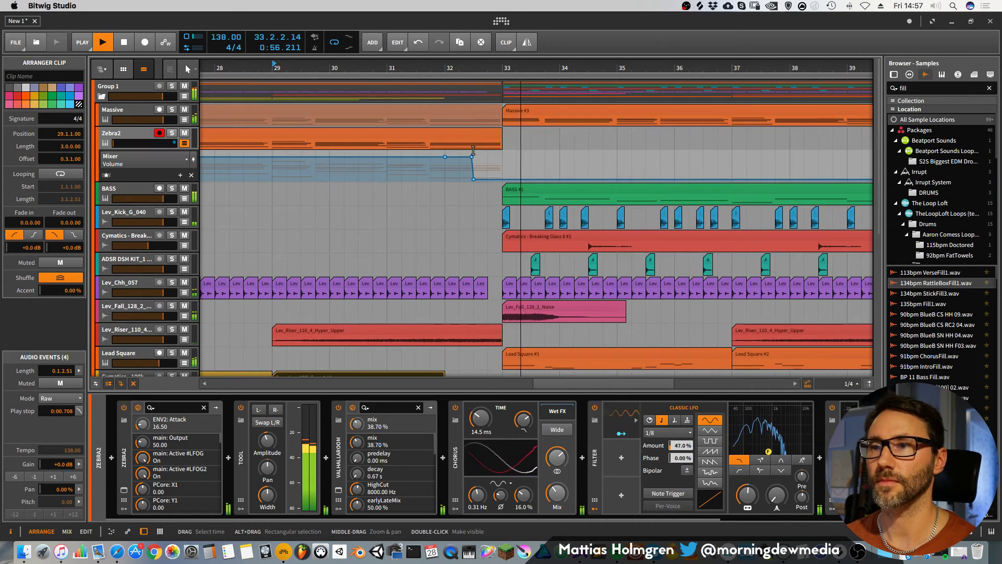
left_click_drag(488, 68, 651, 80)
left_click_drag(428, 69, 384, 36)
left_click(187, 144)
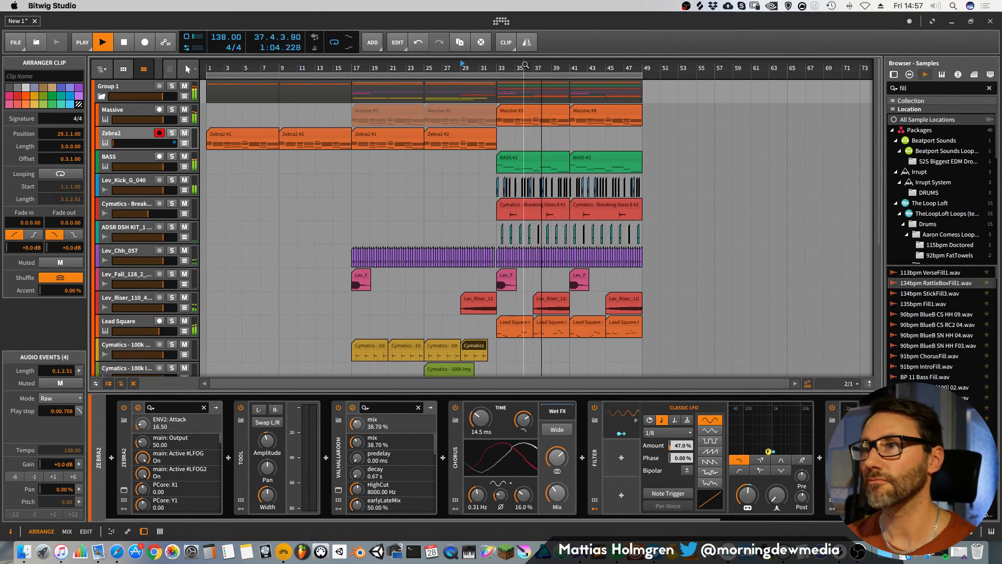
Examine the section from bar 33 to 48 during playback with the play start set to bar 45, then stop.
left_click_drag(524, 68, 607, 84)
key("plus")
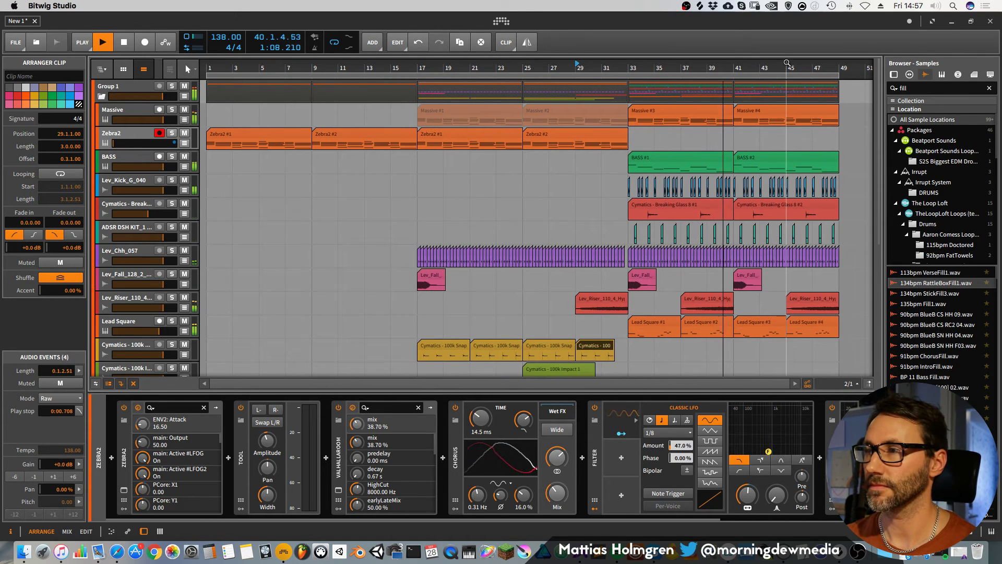
left_click_drag(789, 67, 500, 69)
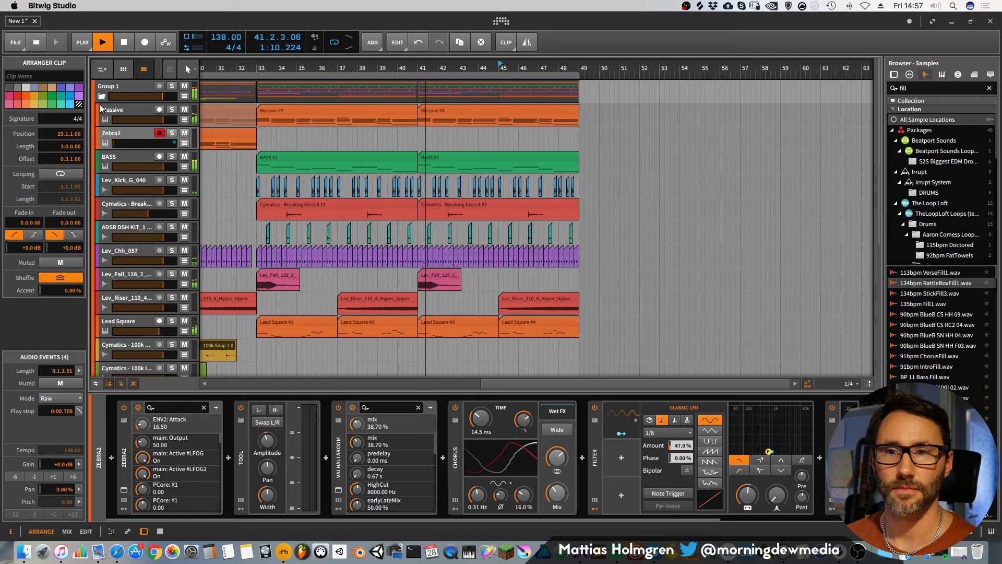
left_click(125, 110)
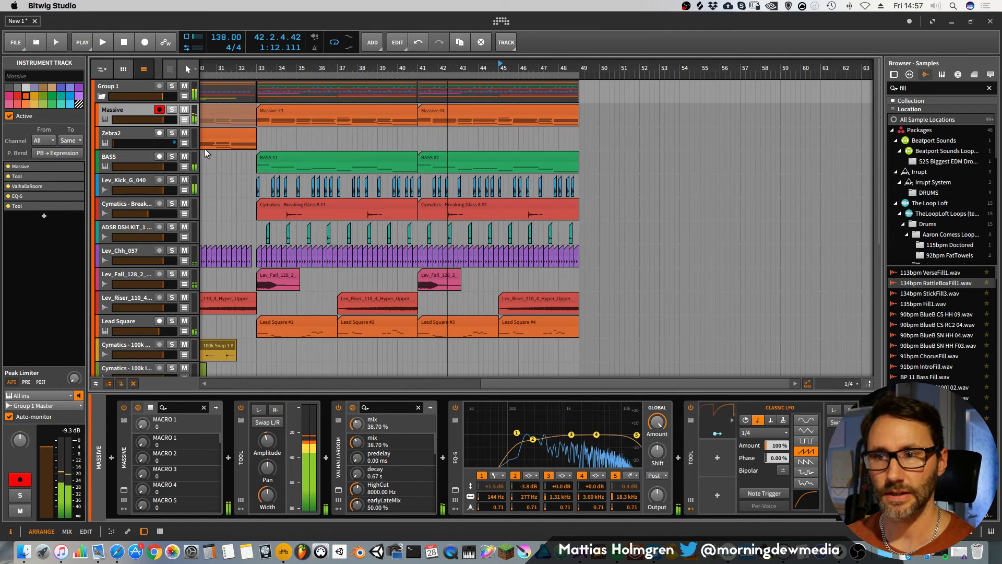
key("space")
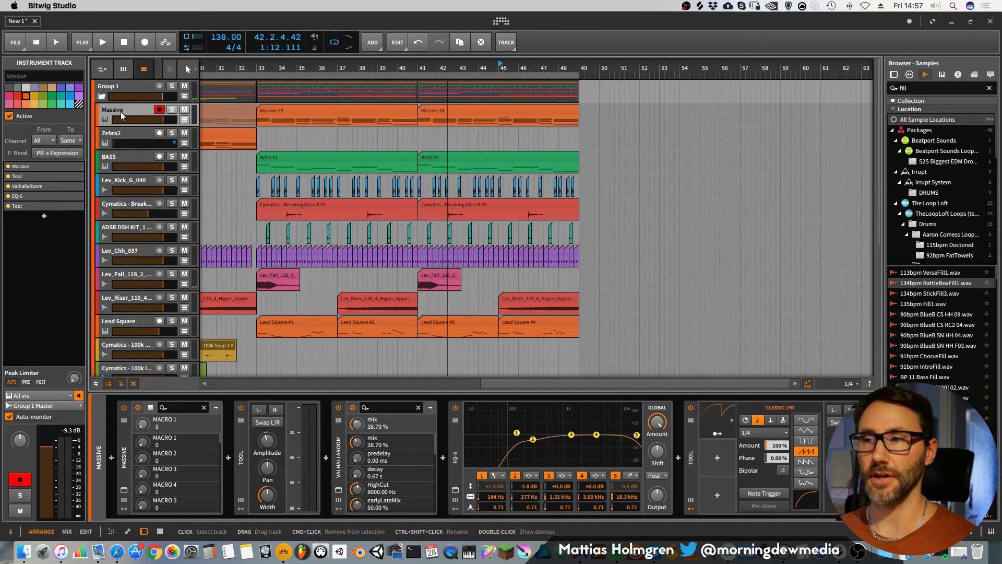
Duplicate the Massive track and delete the copy's muted clips between bars 17 and 33.
left_click_drag(358, 67, 552, 68)
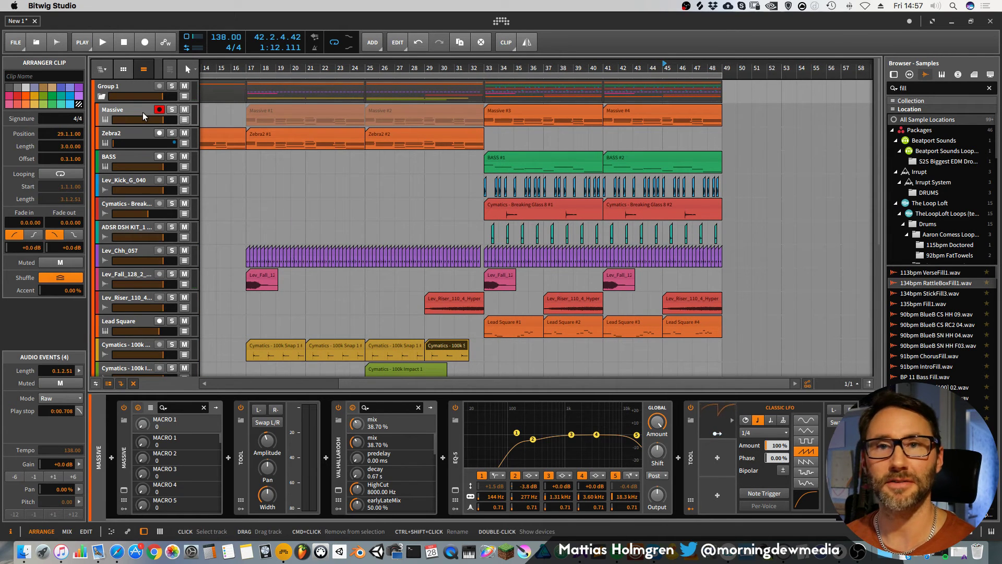
left_click(127, 108)
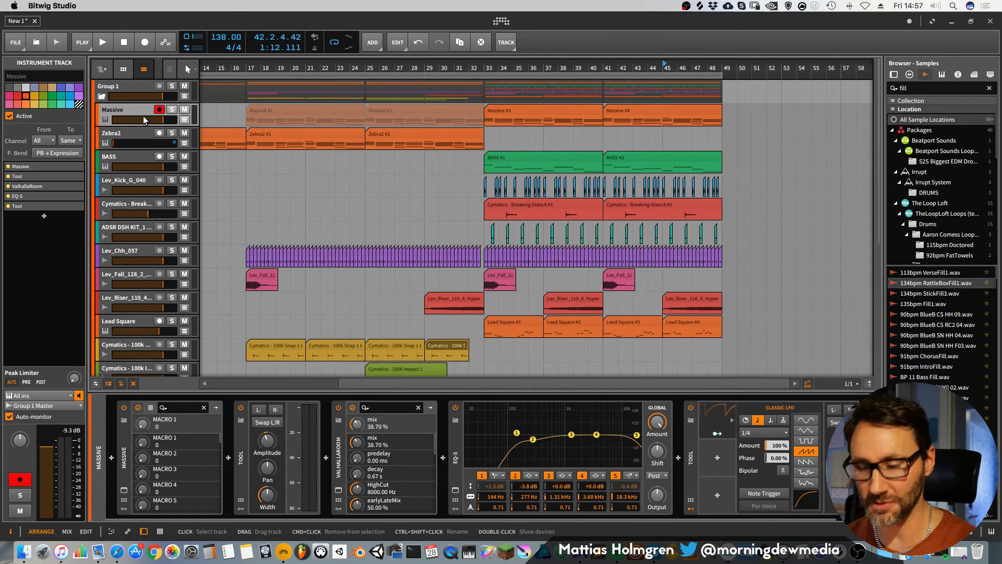
key("super+d")
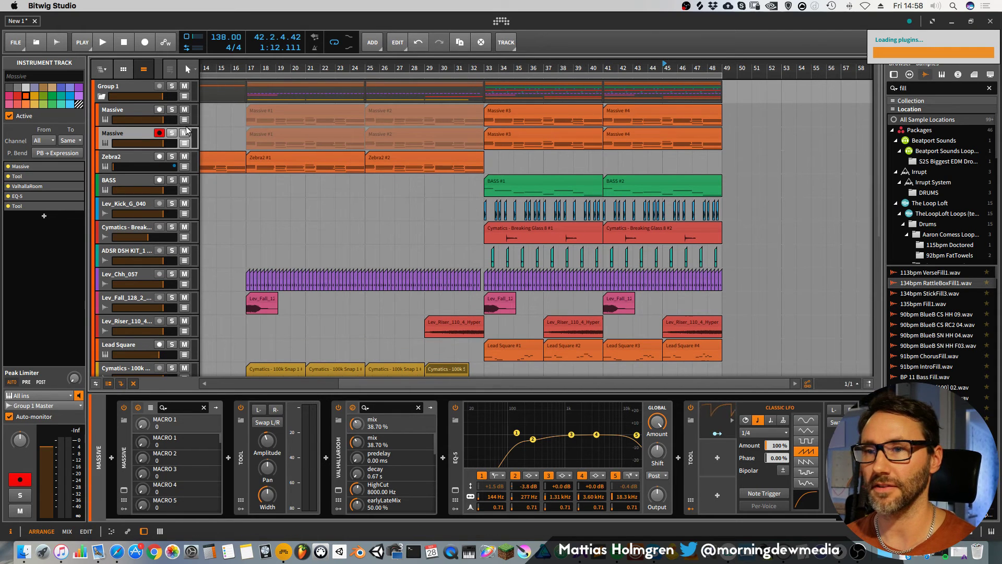
left_click_drag(224, 131, 457, 146)
key("Delete")
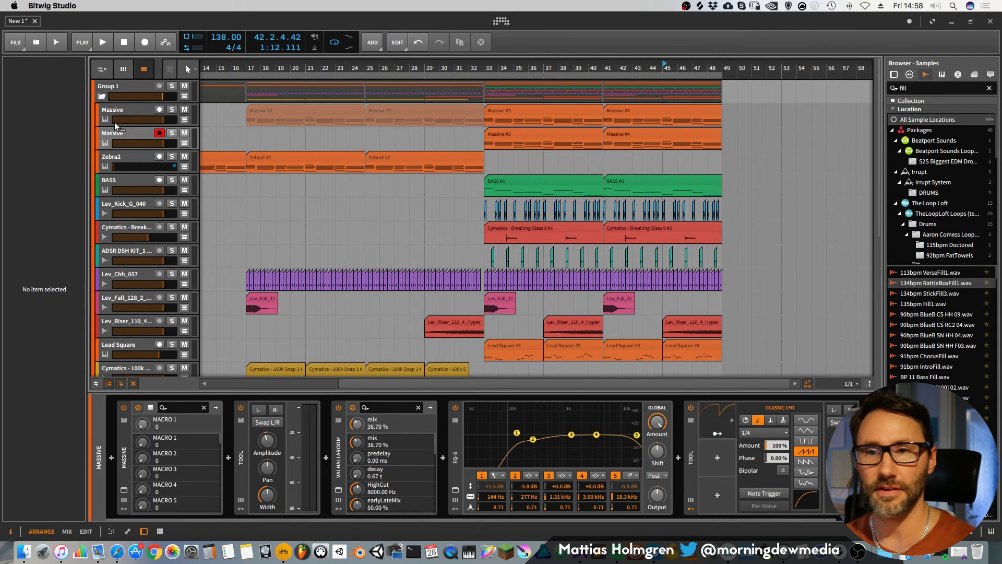
Replace the Massive instrument on the duplicated track with the Diva synth.
left_click(117, 130)
left_click(125, 459)
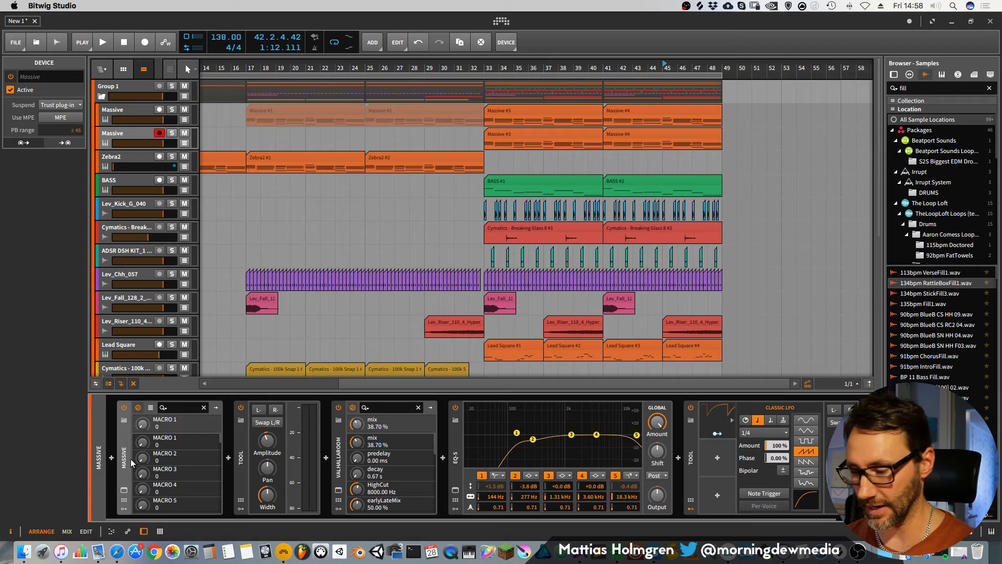
key("Delete")
left_click(112, 459)
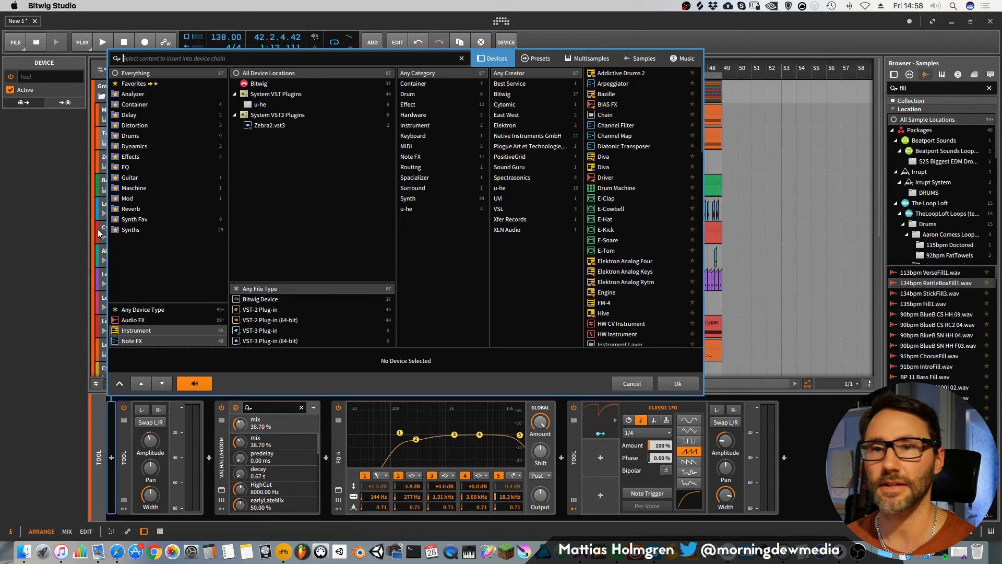
left_click(130, 230)
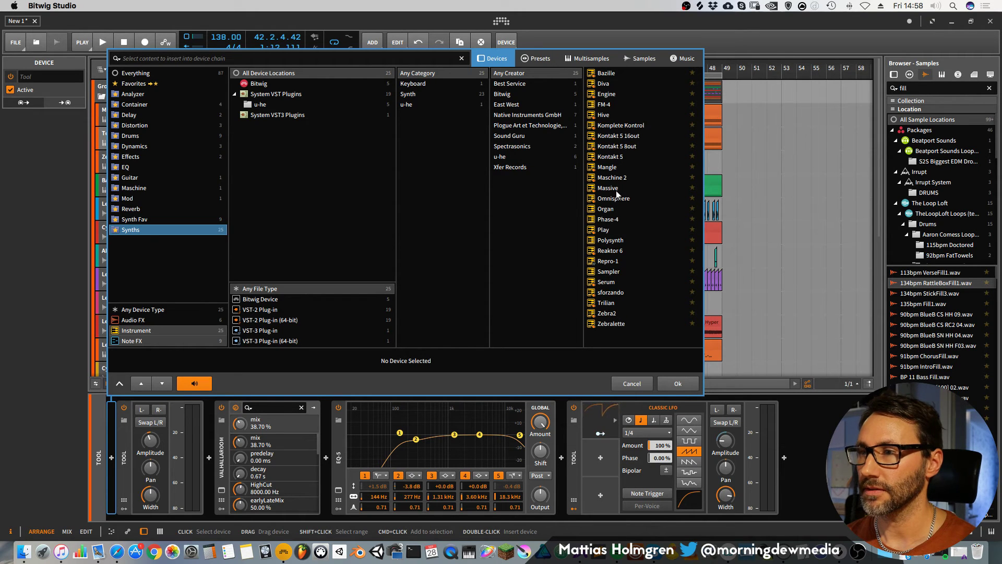
left_click(605, 83)
left_click(683, 384)
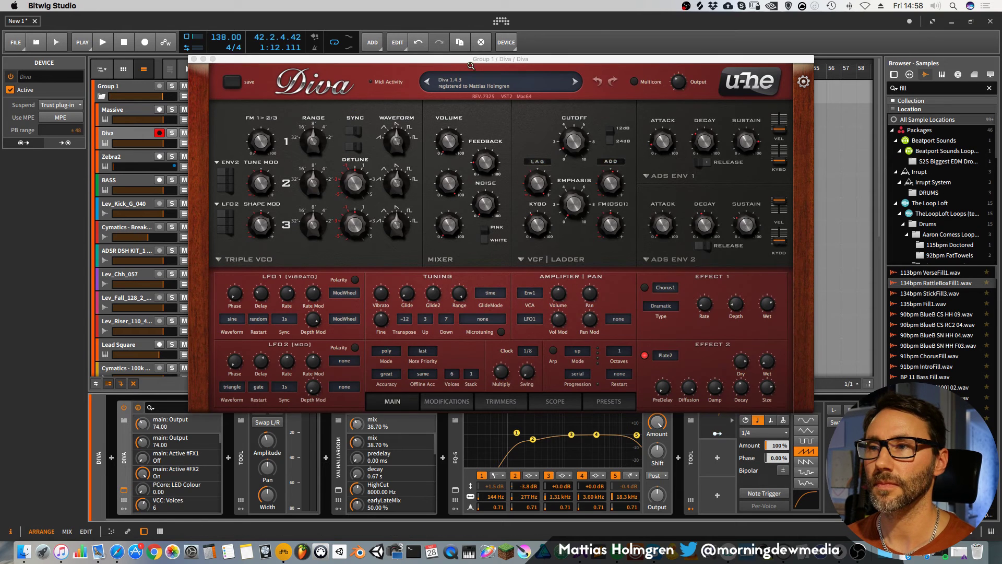
Load the HS Lunchbox preset from Diva's 6 RHYTHMIC folder, auditioning presets with the Diva track soloed from bar 33.
left_click_drag(471, 66, 449, 187)
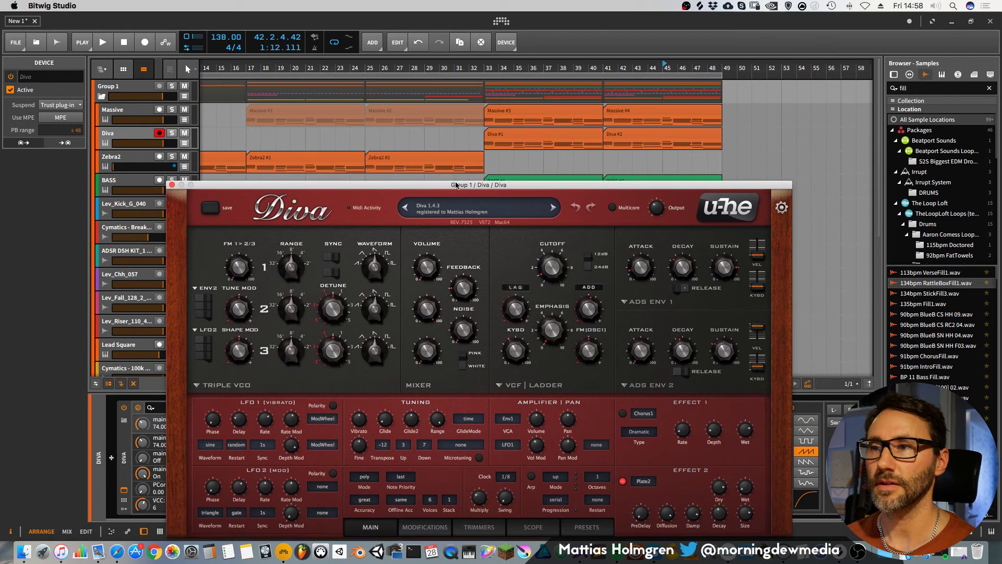
left_click(476, 202)
left_click(591, 206)
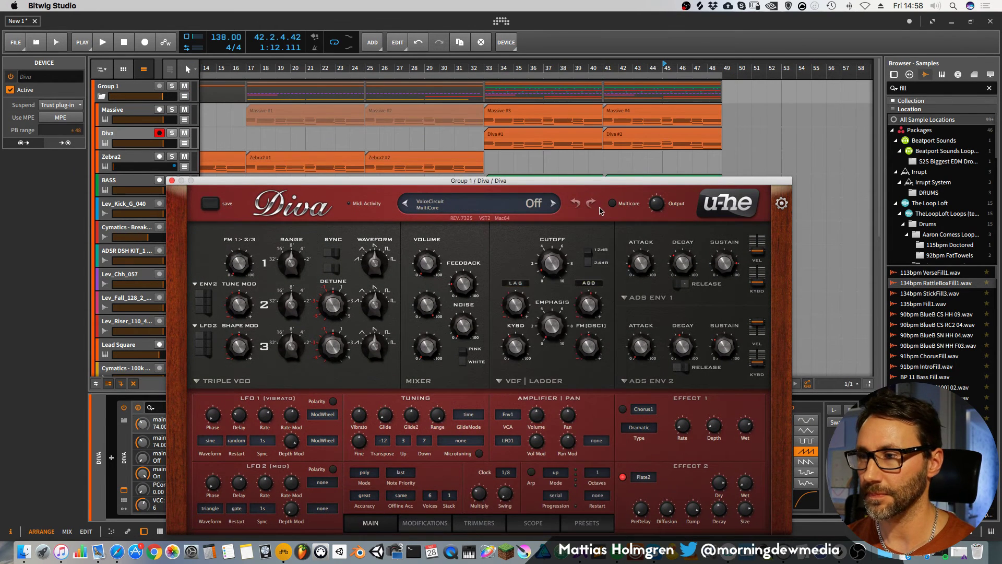
left_click(587, 523)
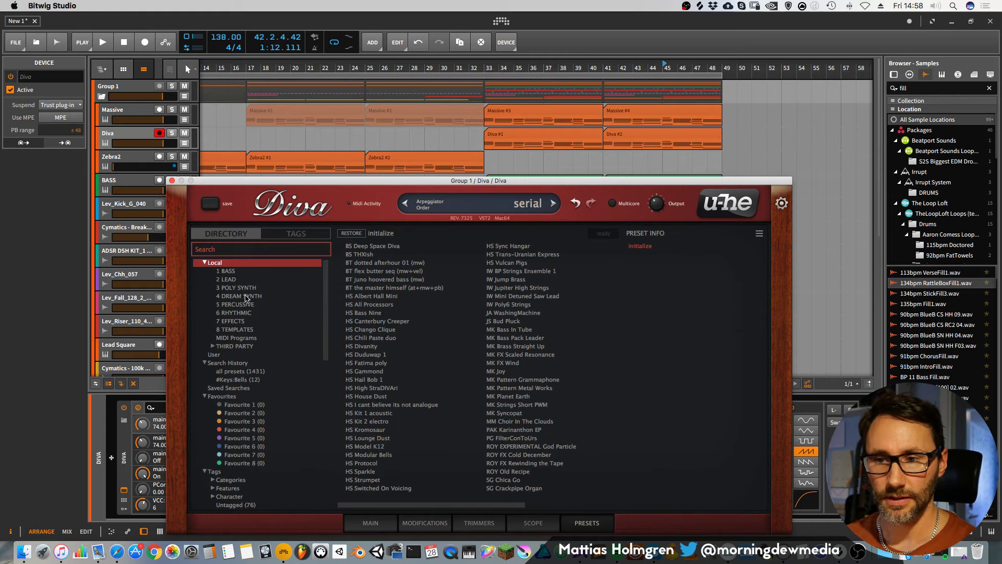
left_click(249, 313)
left_click(380, 320)
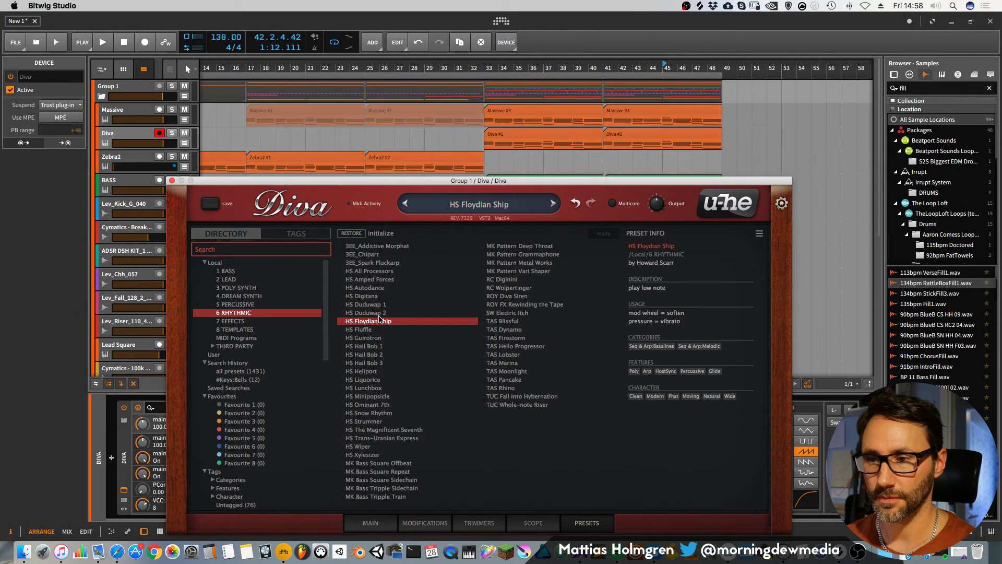
left_click(487, 76)
key("space")
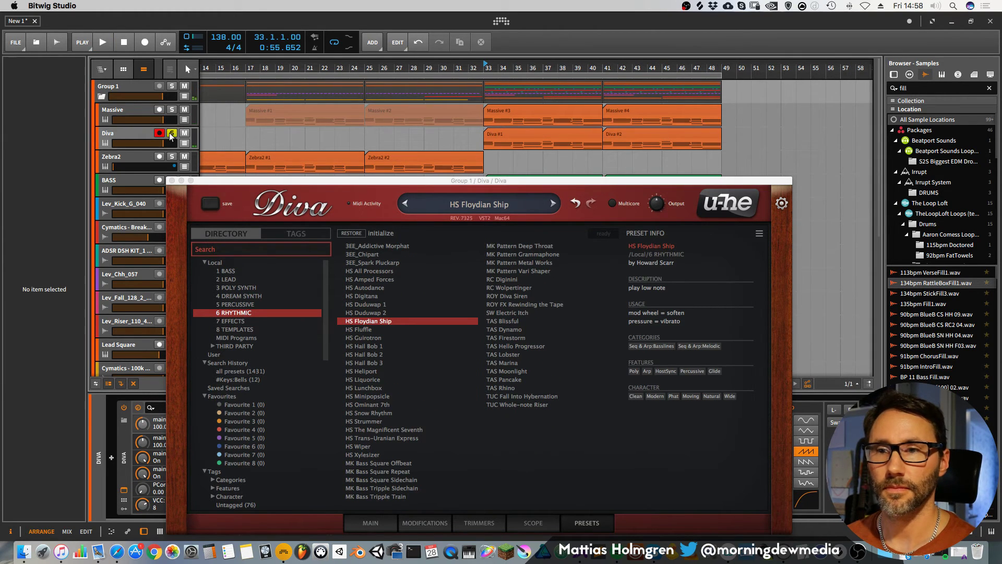
left_click(365, 388)
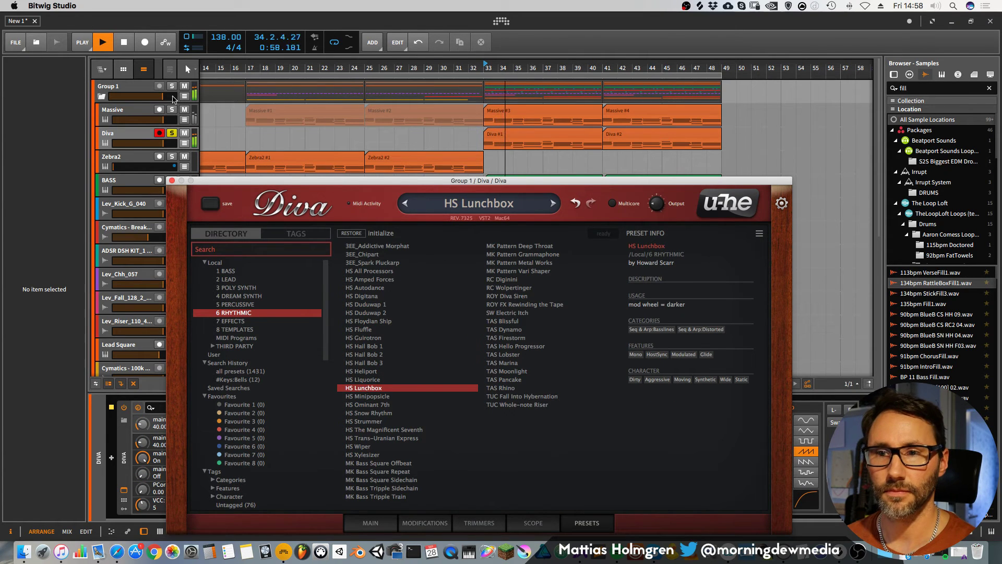
Unsolo the Diva track and close the Diva plug-in window.
left_click(170, 135)
left_click_drag(200, 180, 404, 102)
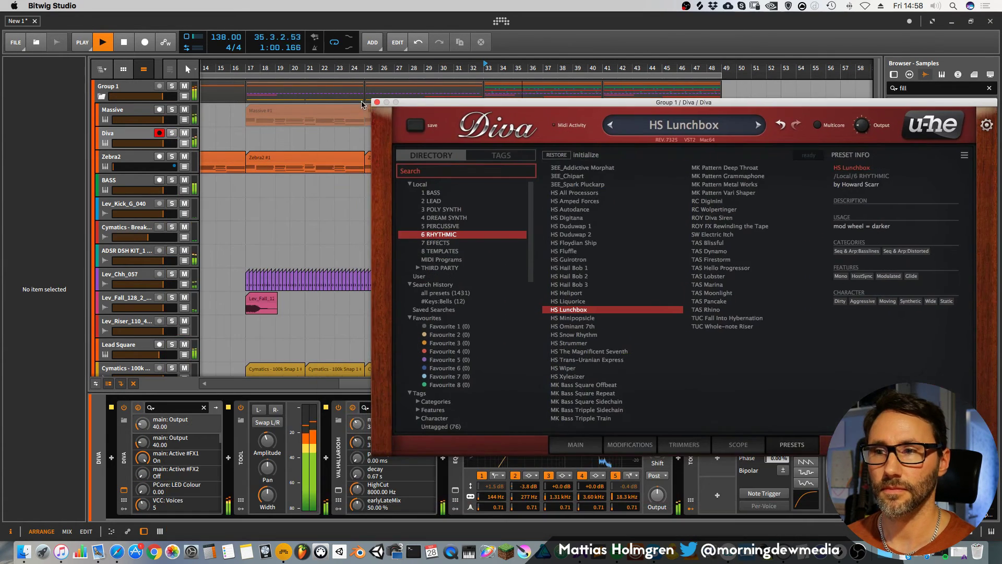
left_click(375, 101)
Insert a Bitwig Note Pitch Shifter before Diva in its device chain and set it to Oct +1.
left_click(129, 134)
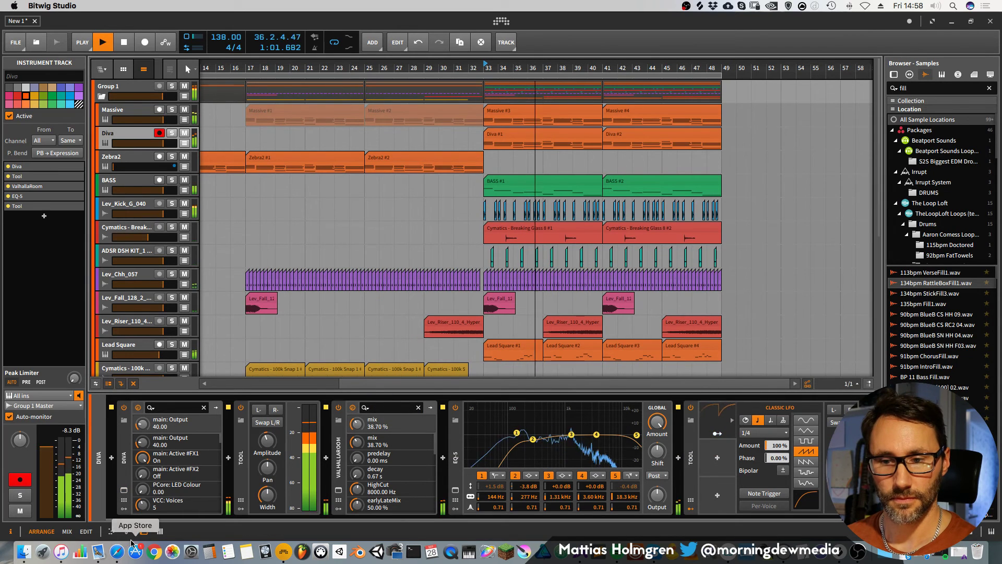
left_click(111, 458)
scroll(641, 273, "down", 5)
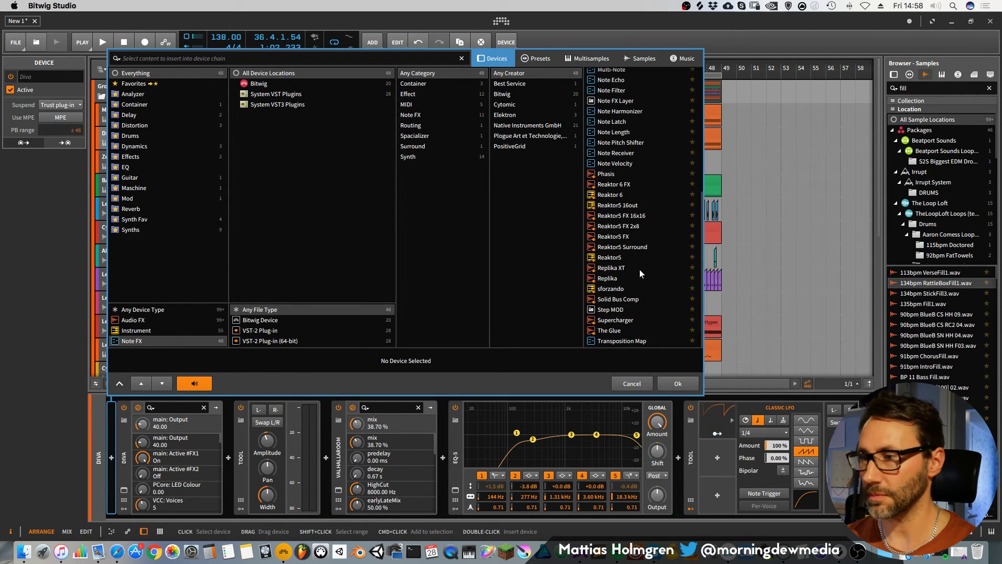
left_click(313, 85)
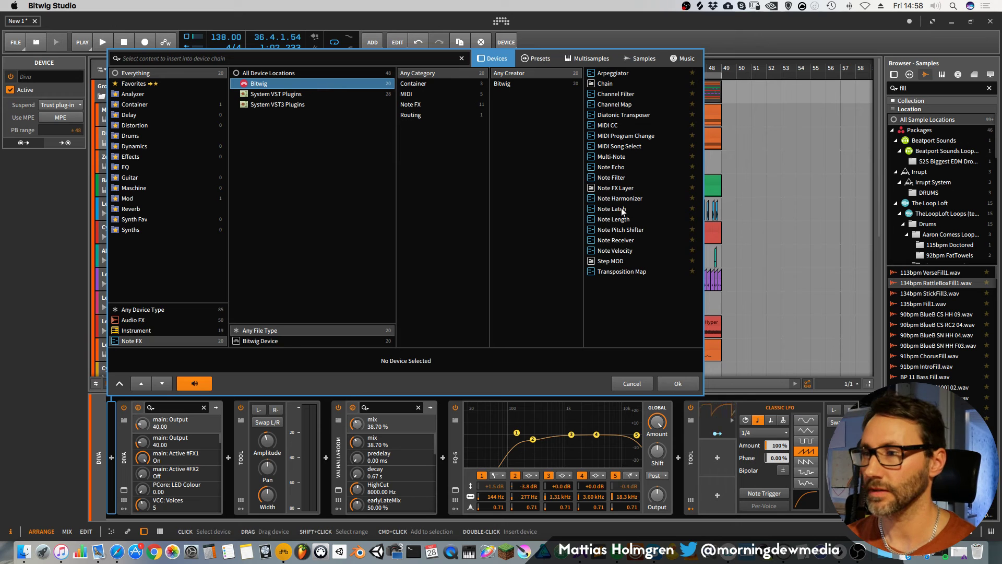
double_click(625, 228)
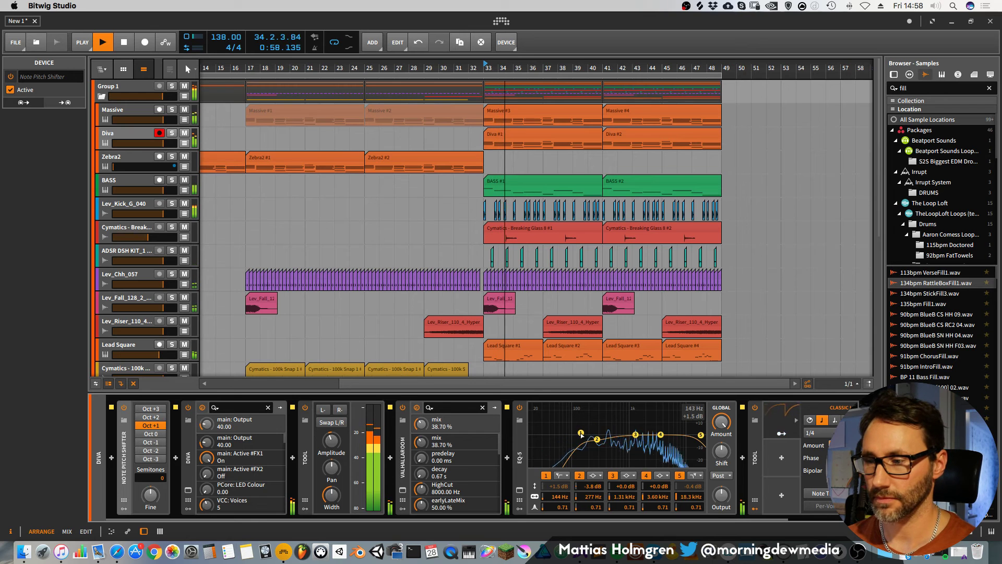
Raise the low-cut frequency of the Diva track's EQ-5 to about 299 Hz and lower the track's volume.
left_click_drag(581, 432, 606, 437)
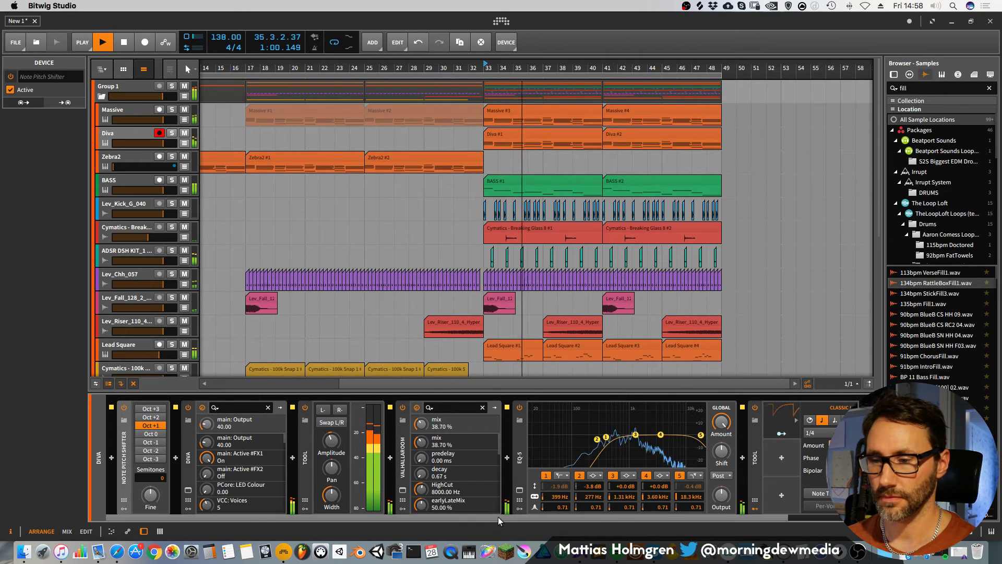
left_click_drag(498, 517, 273, 526)
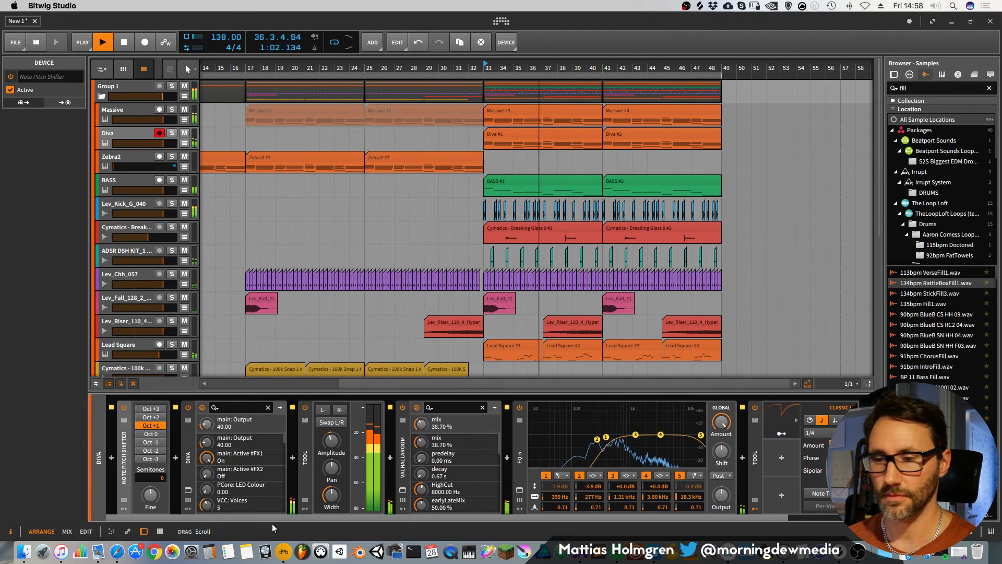
left_click_drag(163, 143, 151, 146)
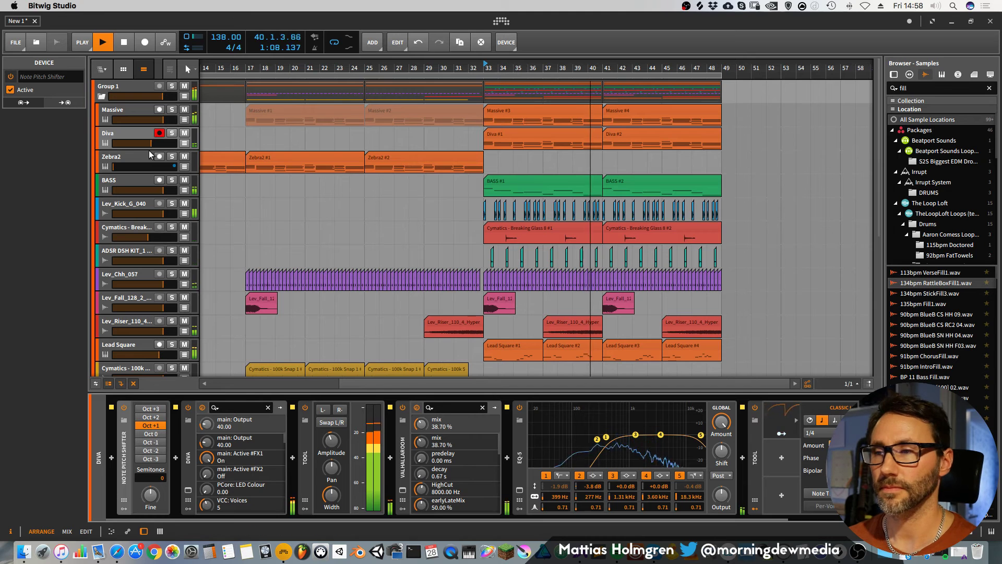
Solo the Diva track and insert the Replika XT delay directly after the Diva instrument.
left_click(172, 133)
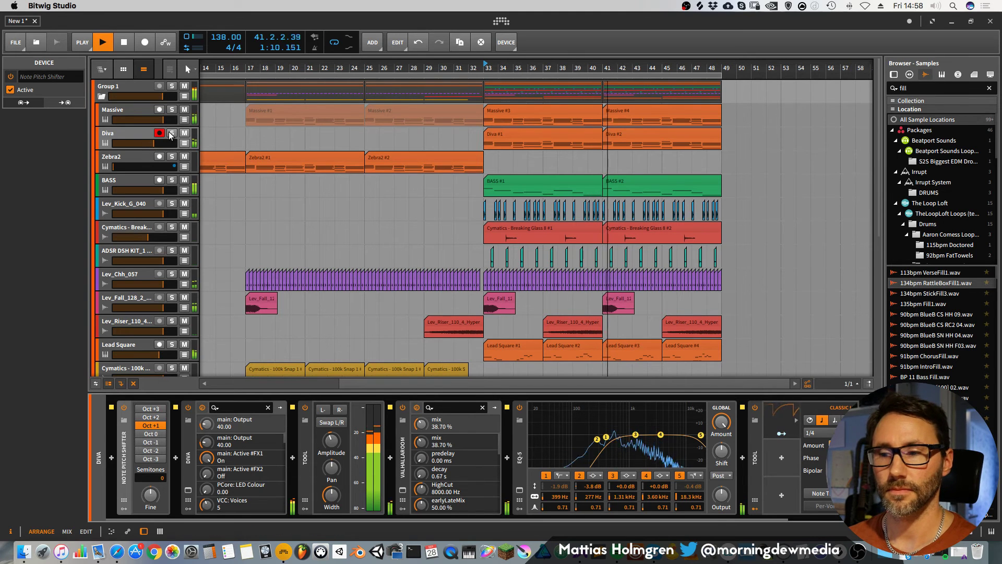
left_click(292, 457)
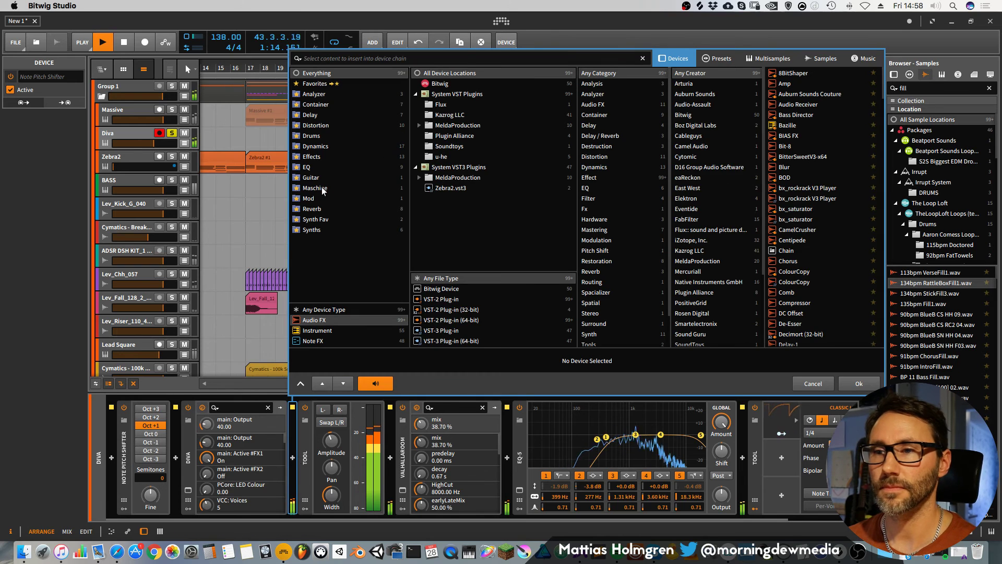
left_click(323, 113)
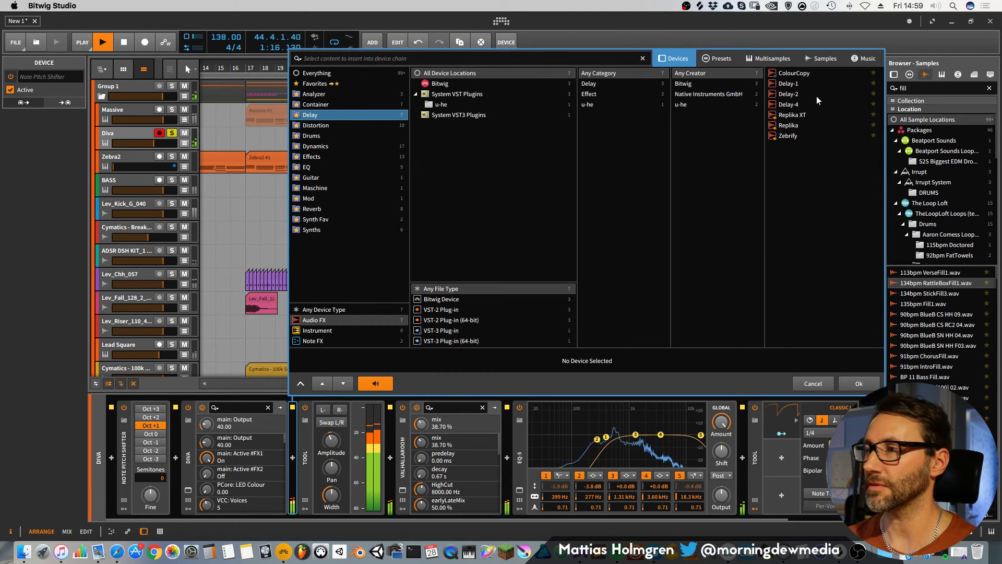
left_click(801, 112)
left_click(861, 386)
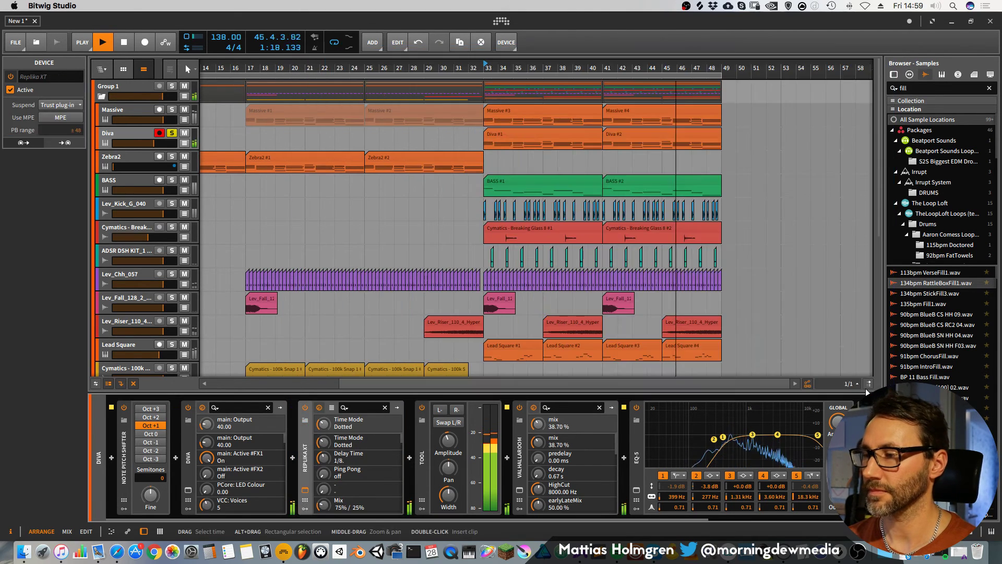
Move the EQ-5 directly after Replika XT and set the Note Pitch Shifter to Oct +2.
key("space")
key("space")
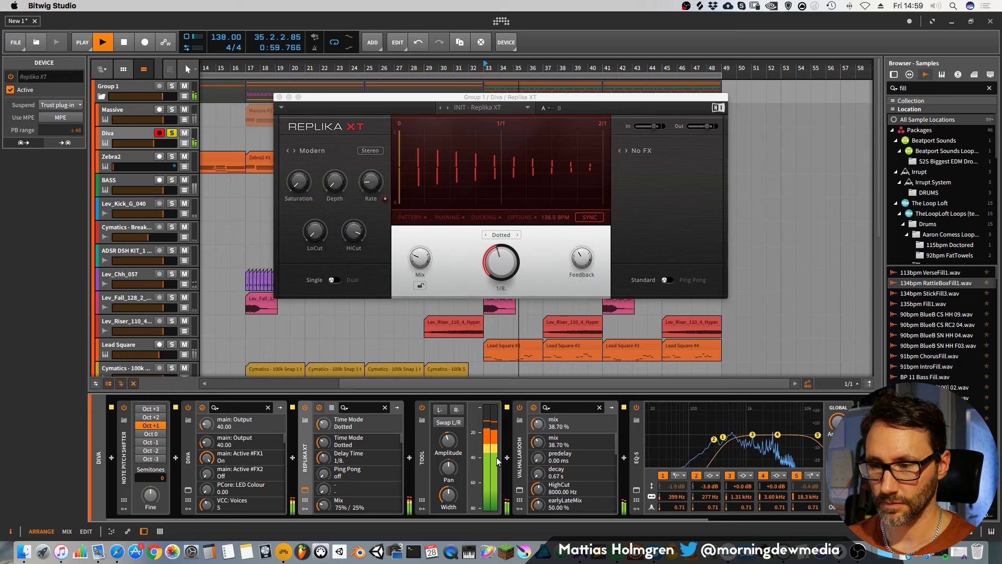
left_click_drag(637, 459, 431, 458)
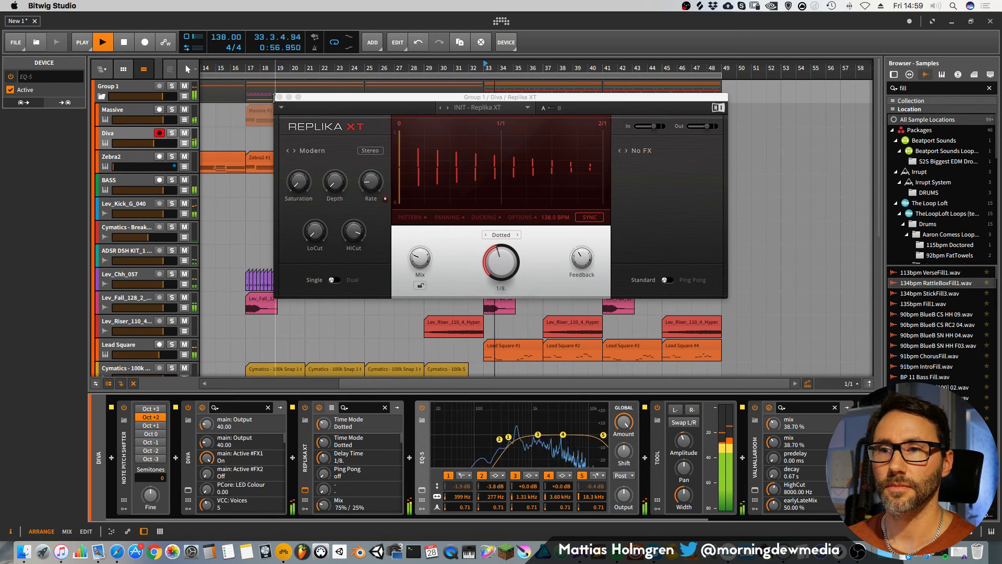
Unsolo and rebalance the Diva track, with its EQ-5 low cut at about 530 Hz and high cut at about 4.16 kHz.
left_click(172, 133)
left_click_drag(157, 145, 156, 143)
left_click_drag(603, 435, 564, 437)
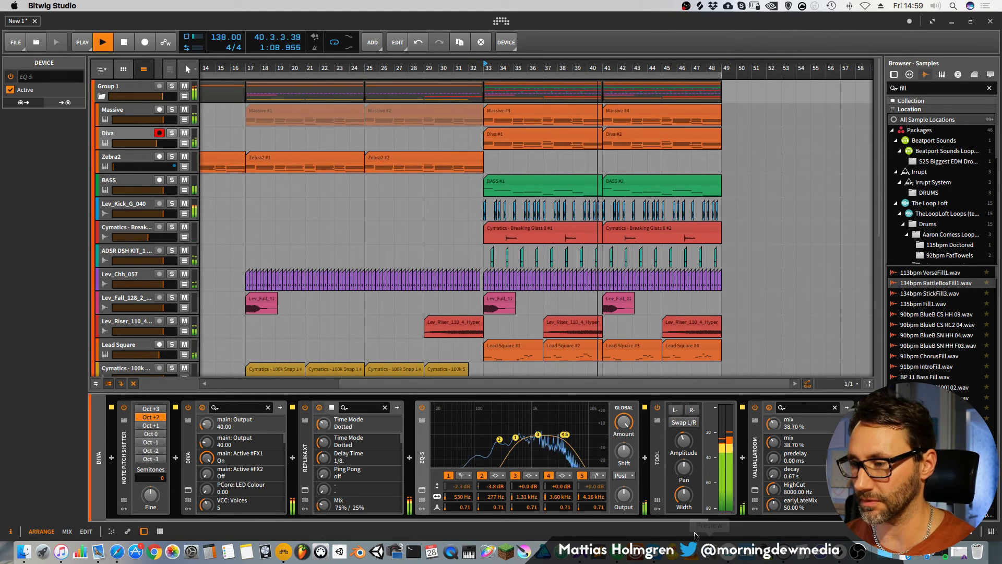
Add a Classic LFO modulator to the Tool device that follows the EQ-5 in the Diva chain.
scroll(329, 441, "right", 5)
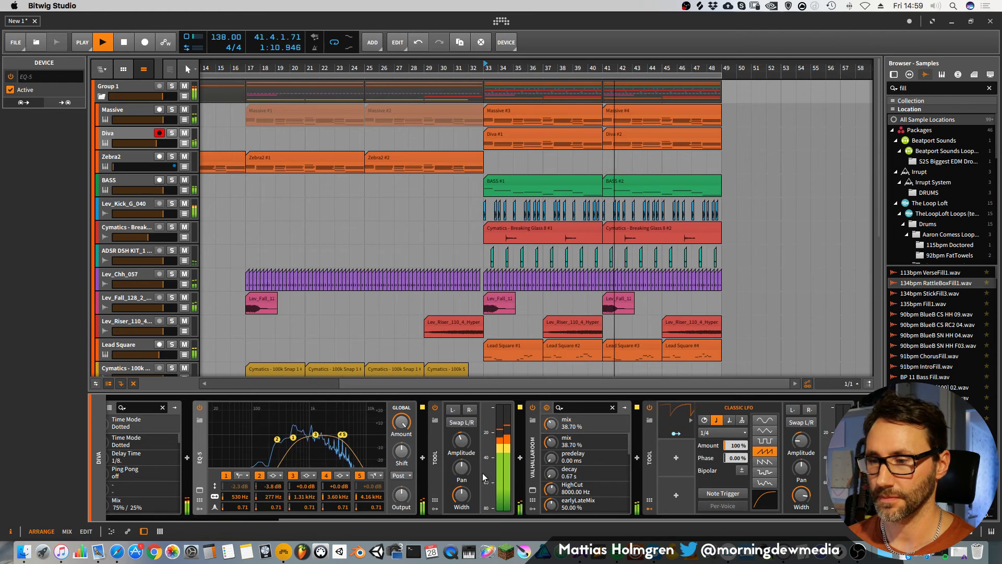
left_click(434, 508)
left_click(451, 420)
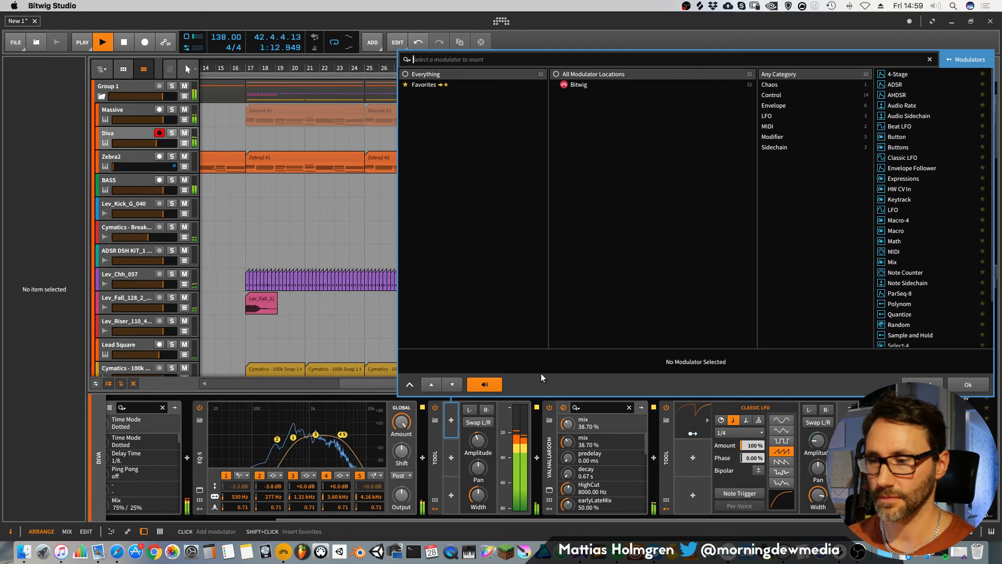
double_click(903, 157)
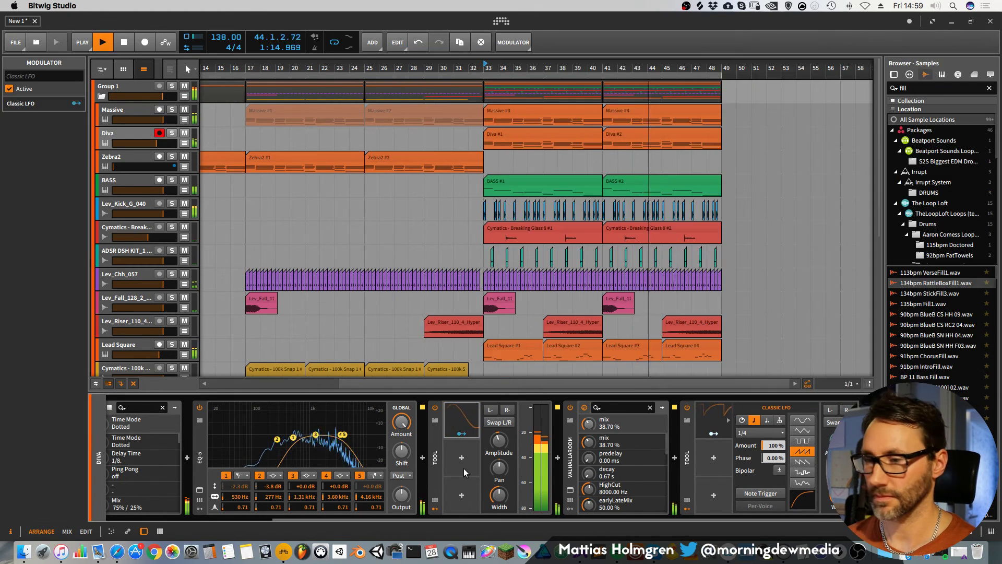
Modulate the Tool's Pan by 0.710 with the Classic LFO and set the LFO rate to 0.14 Hz.
mouse_move(499, 469)
left_mouse_down()
mouse_move(499, 431)
mouse_move(517, 441)
mouse_move(517, 465)
left_mouse_up()
left_click(462, 433)
left_click(465, 419)
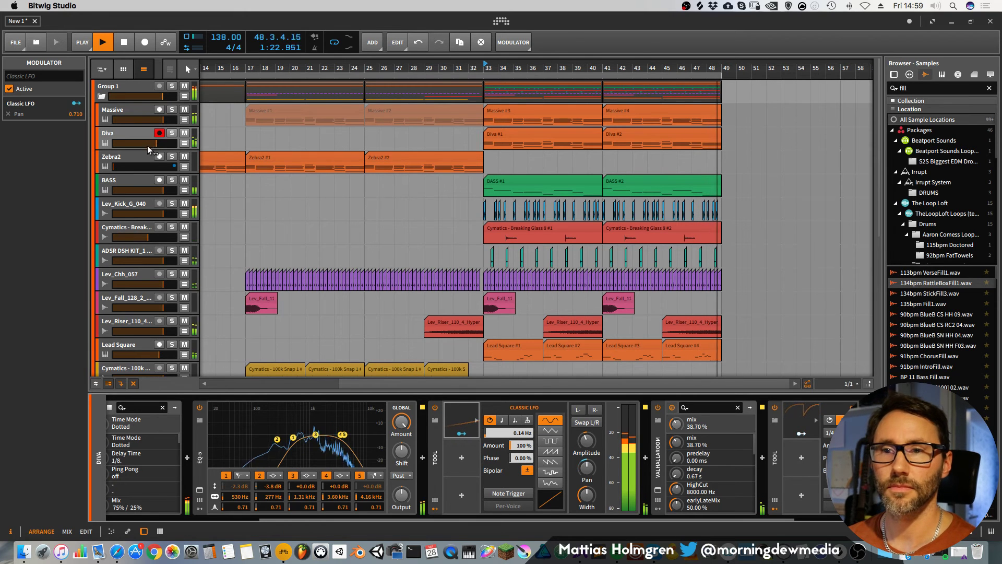
Play the arrangement from the beginning and slightly raise the volume of the Cymatics vocal track.
left_click_drag(512, 69, 505, 106)
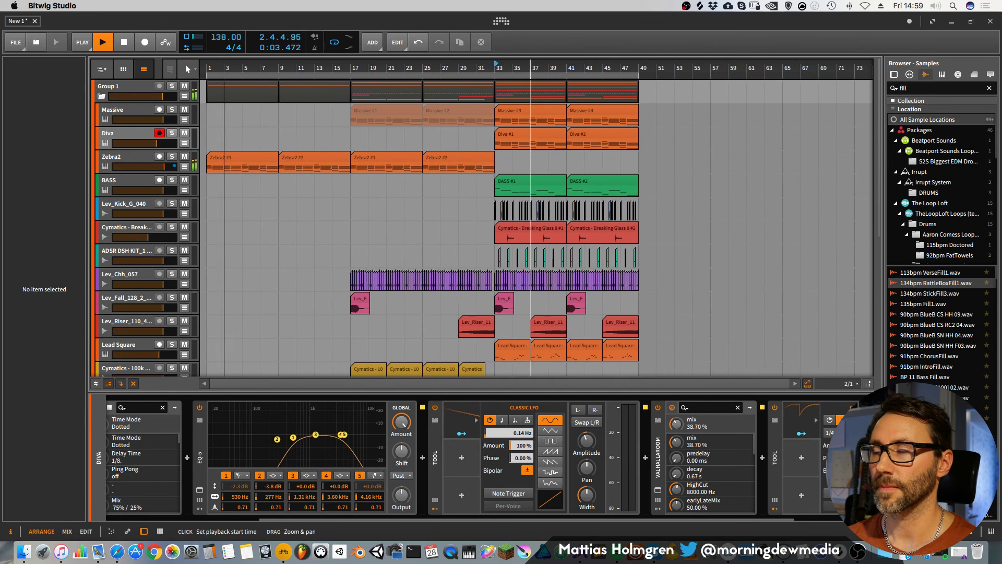
left_click_drag(507, 69, 509, 60)
scroll(204, 230, "down", 1)
scroll(203, 229, "down", 5)
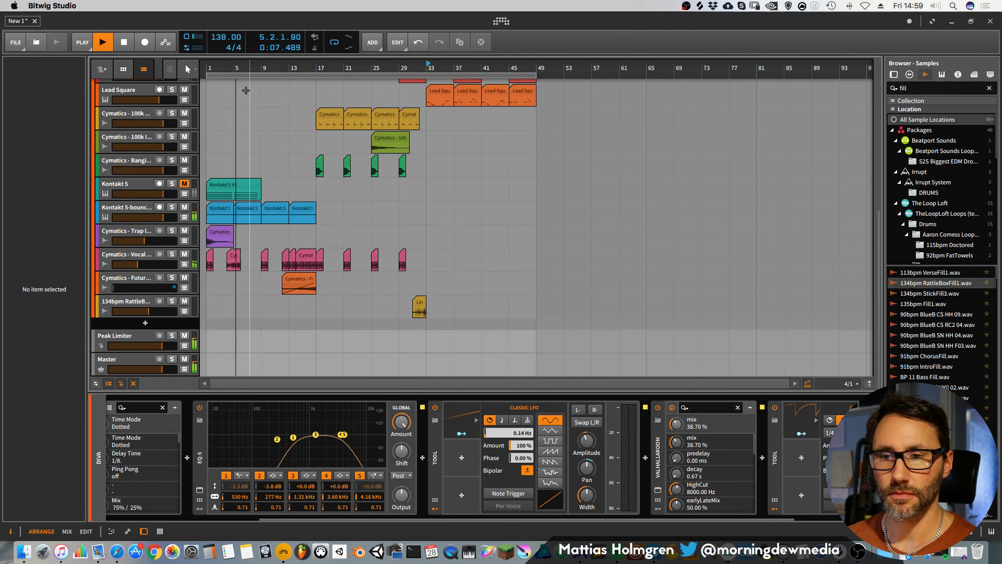
left_click_drag(323, 67, 634, 94)
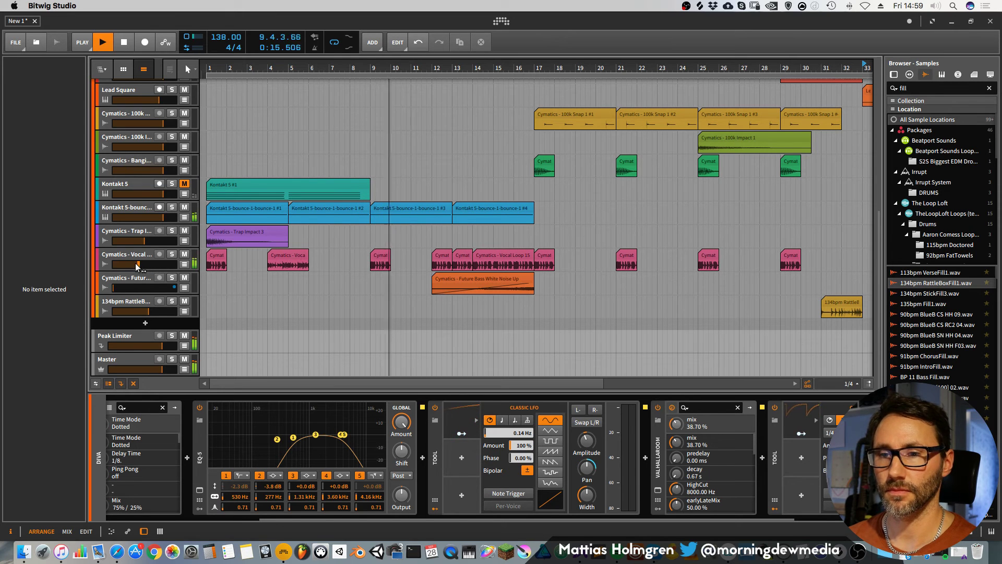
left_click_drag(138, 264, 140, 264)
Examine all tracks of the arrangement from the intro to the drop during playback.
mouse_move(483, 68)
left_mouse_down()
mouse_move(517, 66)
mouse_move(475, 66)
left_mouse_up()
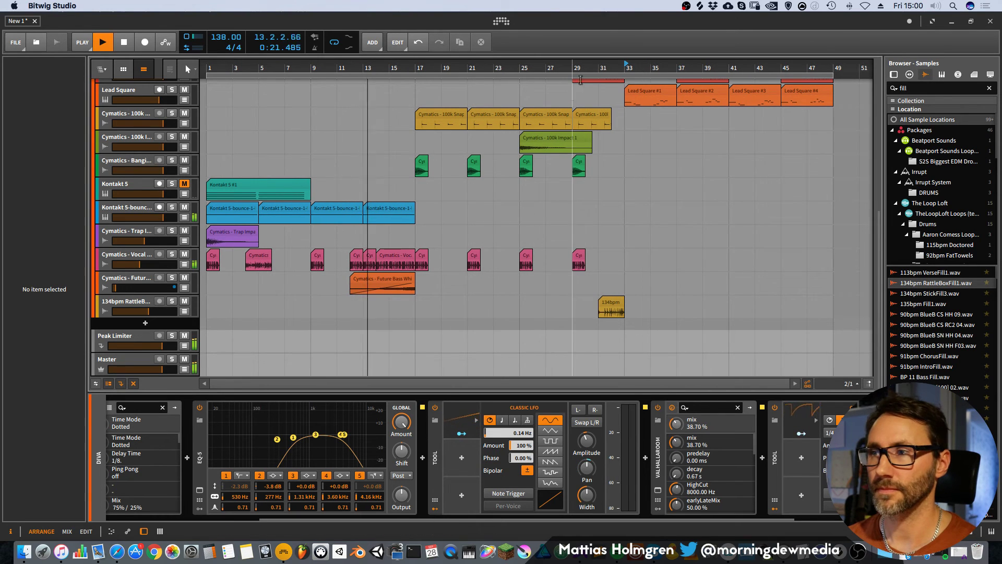
left_click_drag(589, 68, 500, 67)
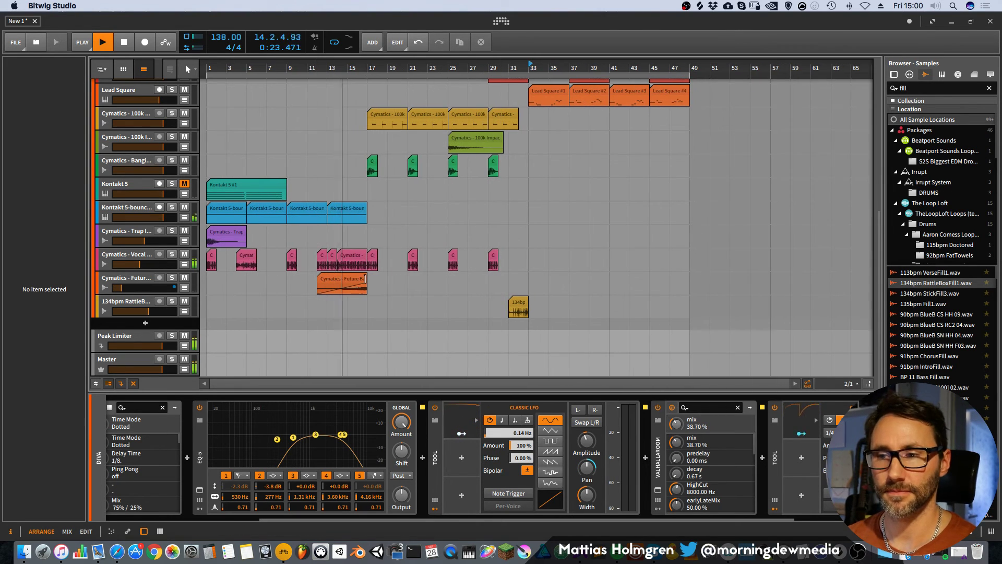
scroll(370, 283, "up", 10)
scroll(355, 281, "down", 10)
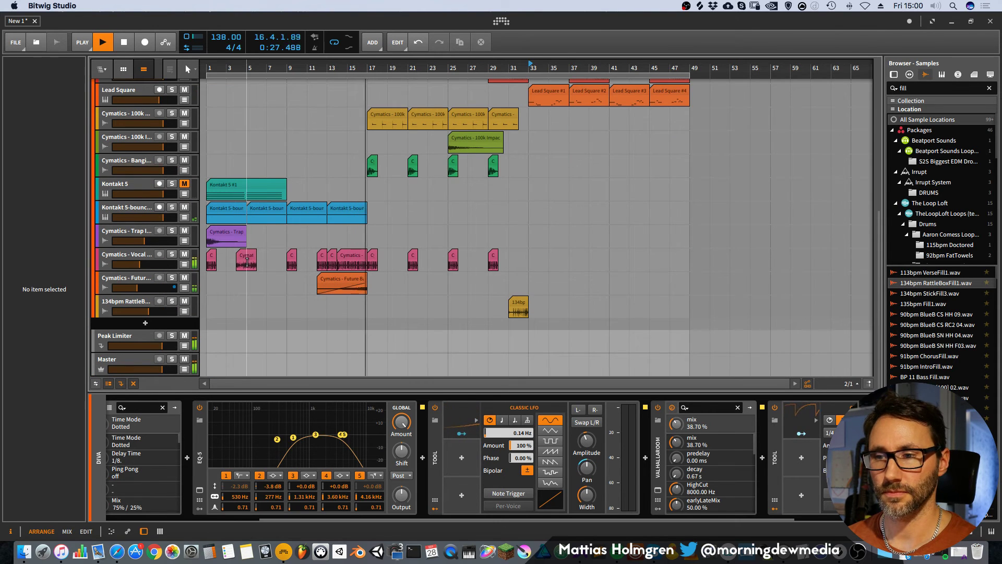
scroll(429, 274, "up", 10)
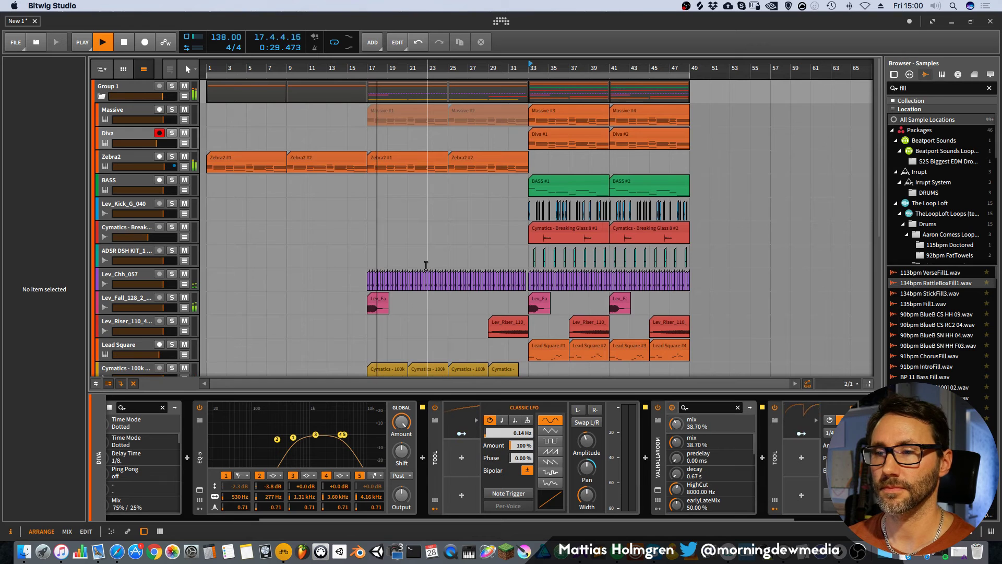
scroll(426, 266, "down", 10)
left_click_drag(489, 68, 582, 74)
scroll(519, 166, "up", 10)
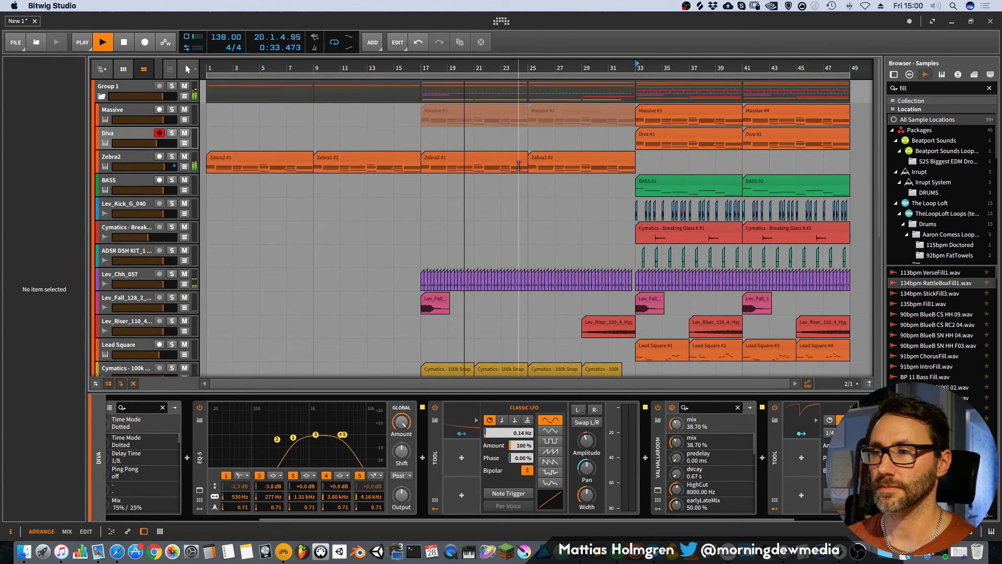
scroll(518, 167, "down", 10)
scroll(514, 166, "up", 10)
left_click_drag(517, 68, 473, 64)
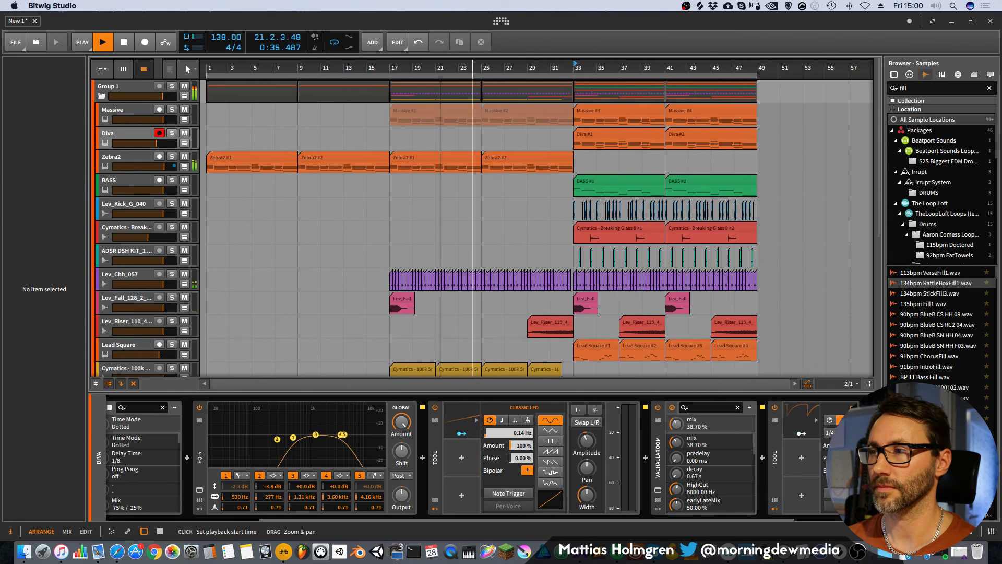
scroll(427, 205, "down", 10)
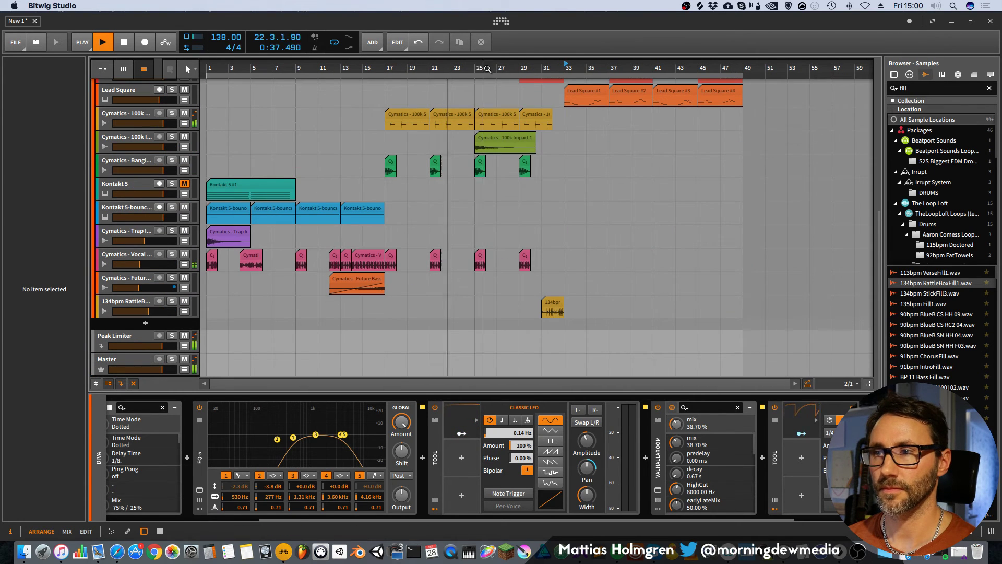
left_click_drag(533, 74, 533, 67)
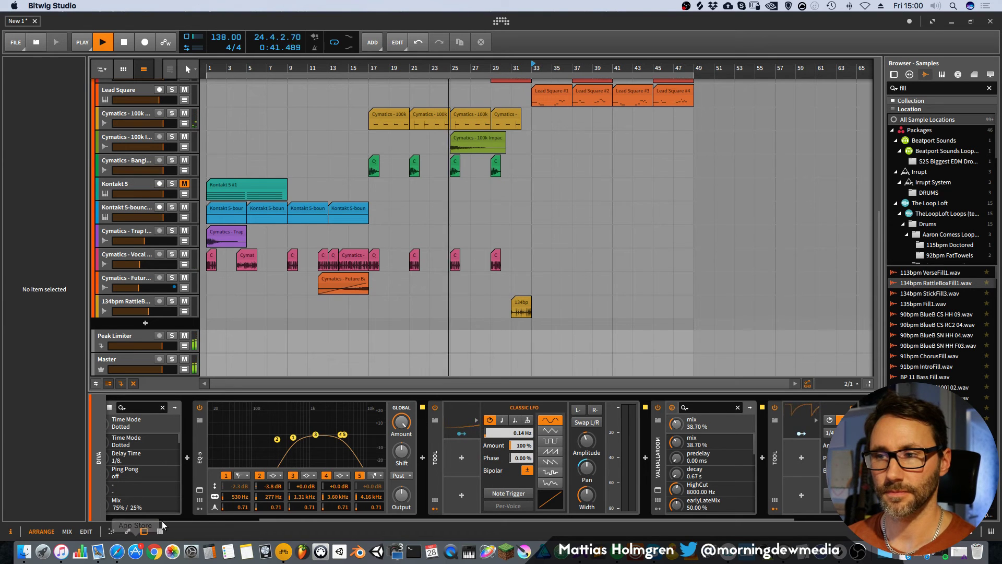
left_click_drag(470, 71, 469, 76)
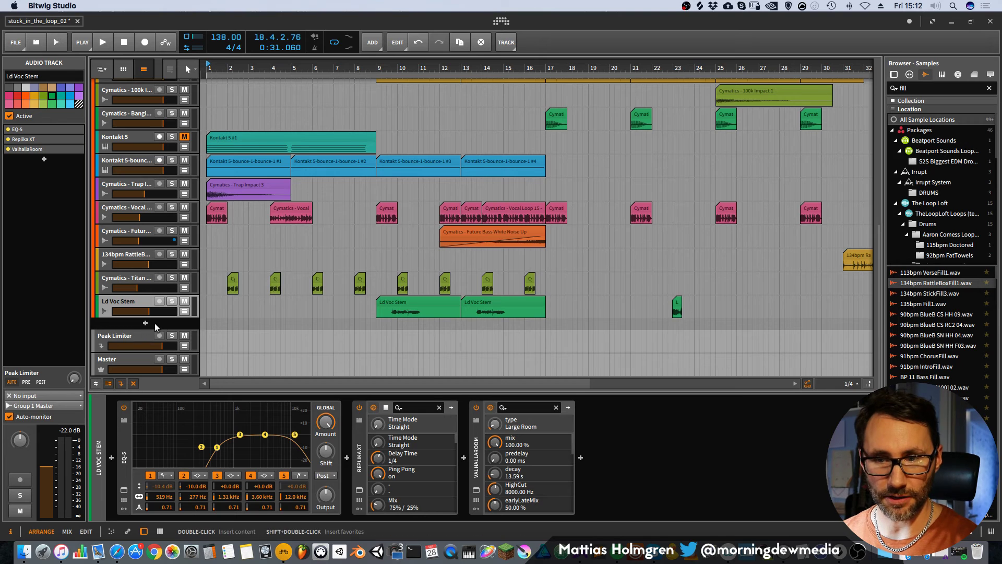
Add an instrument track below Ld Voc Stem and load Kontakt 5 on it.
right_click(162, 322)
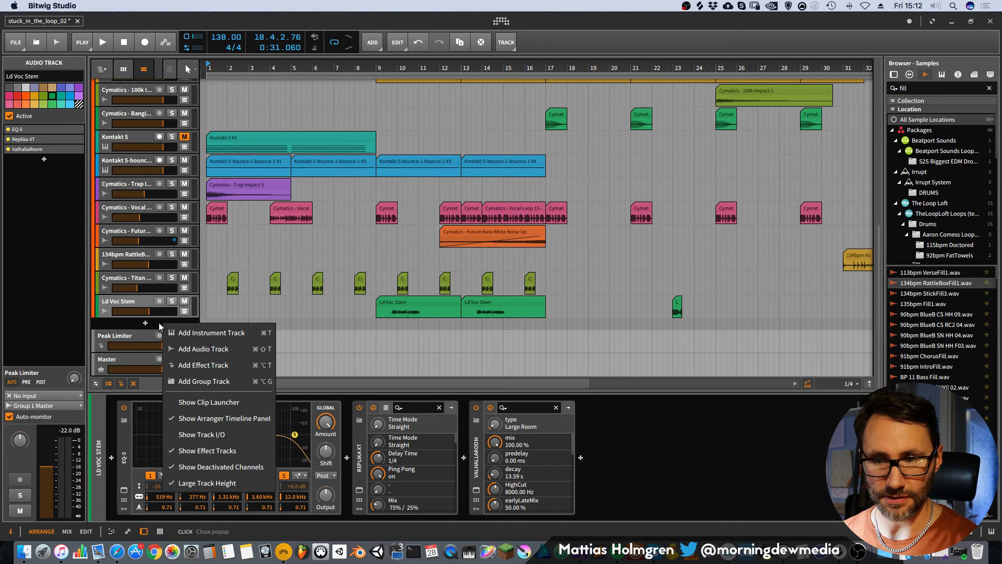
left_click(221, 334)
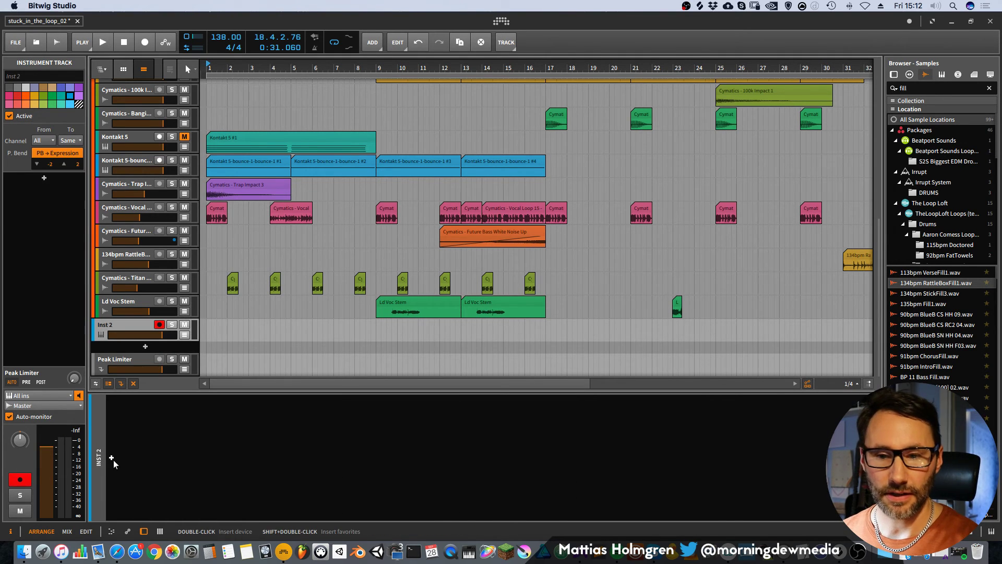
left_click(111, 458)
left_click(130, 230)
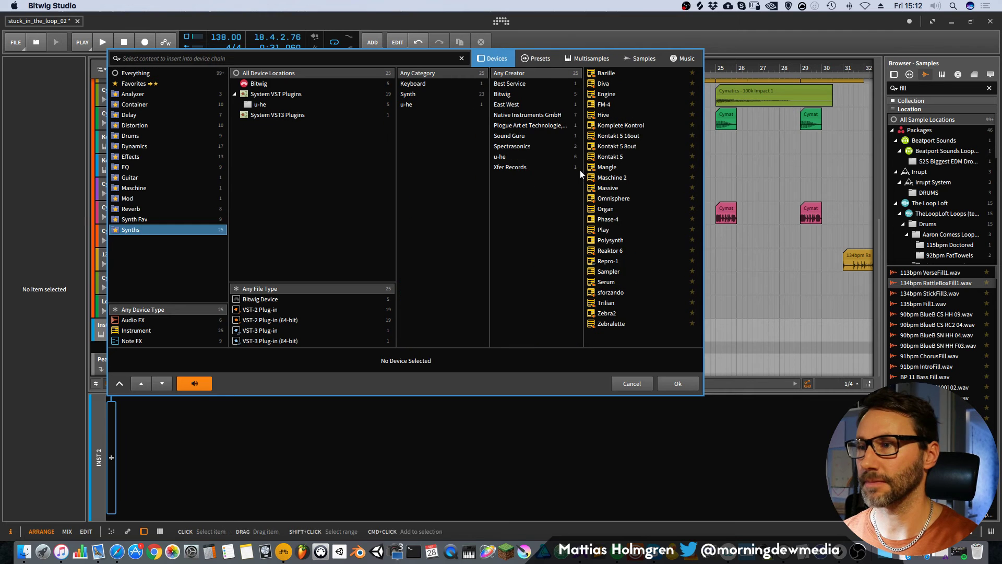
double_click(611, 157)
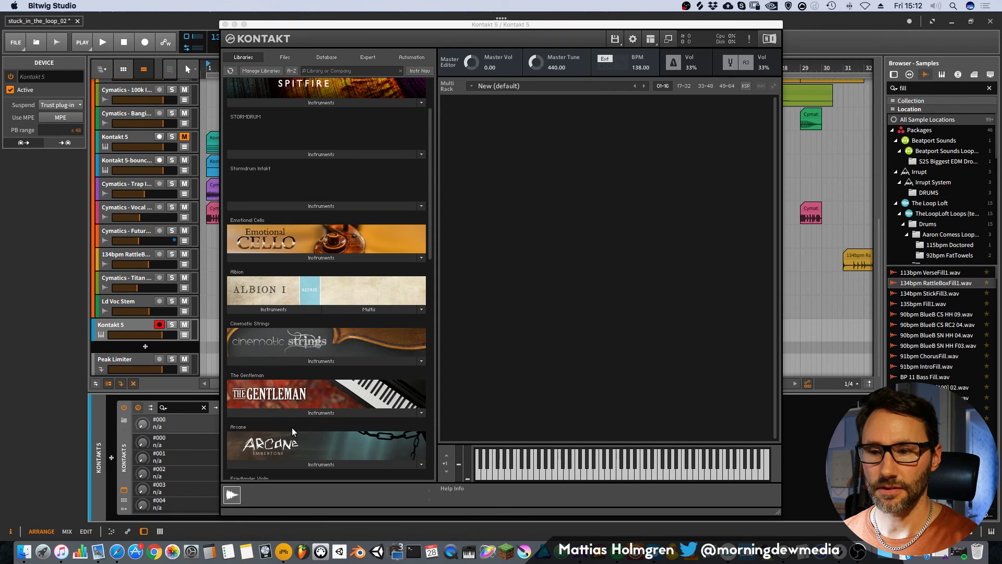
Load The Gentleman piano in Kontakt with the factory snapshot Sparkling Upright and close the plug-in window.
left_click(315, 412)
left_click_drag(313, 425, 539, 422)
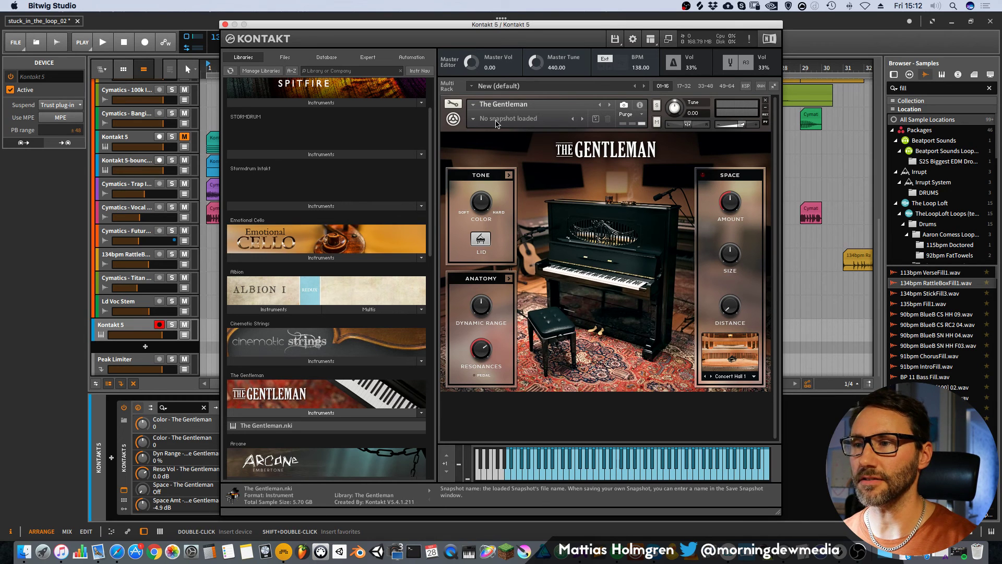
left_click(496, 120)
mouse_move(496, 129)
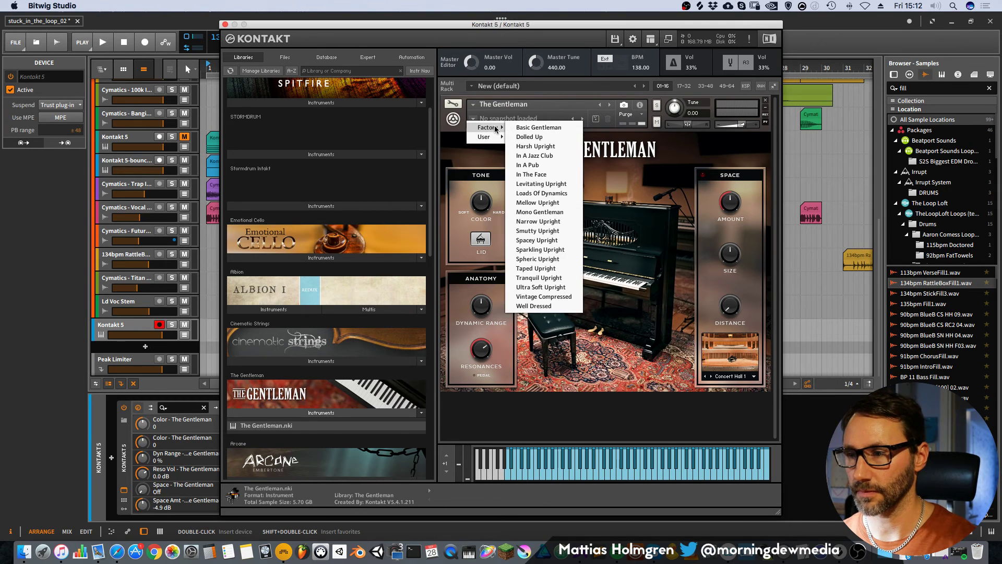
left_click(537, 251)
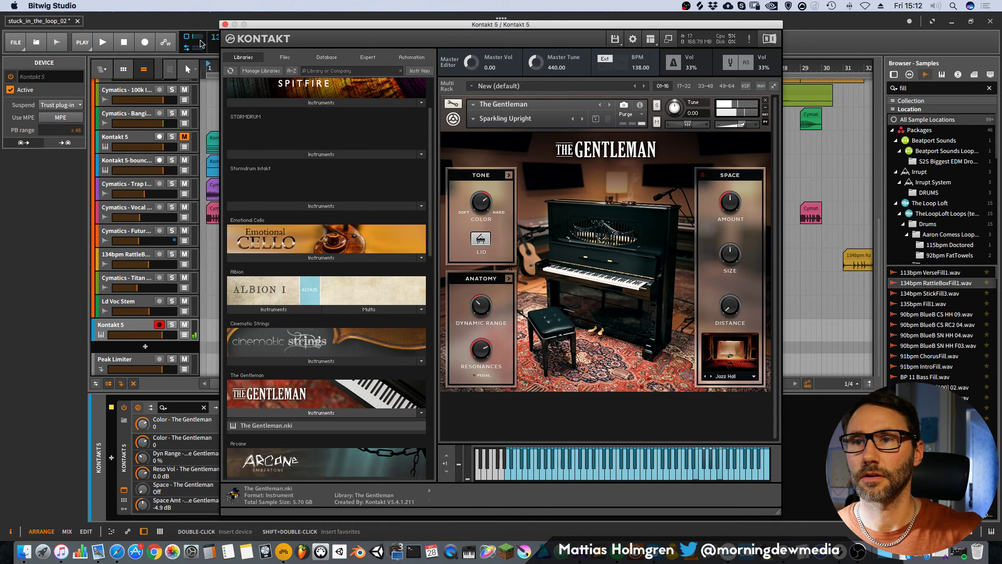
left_click(225, 25)
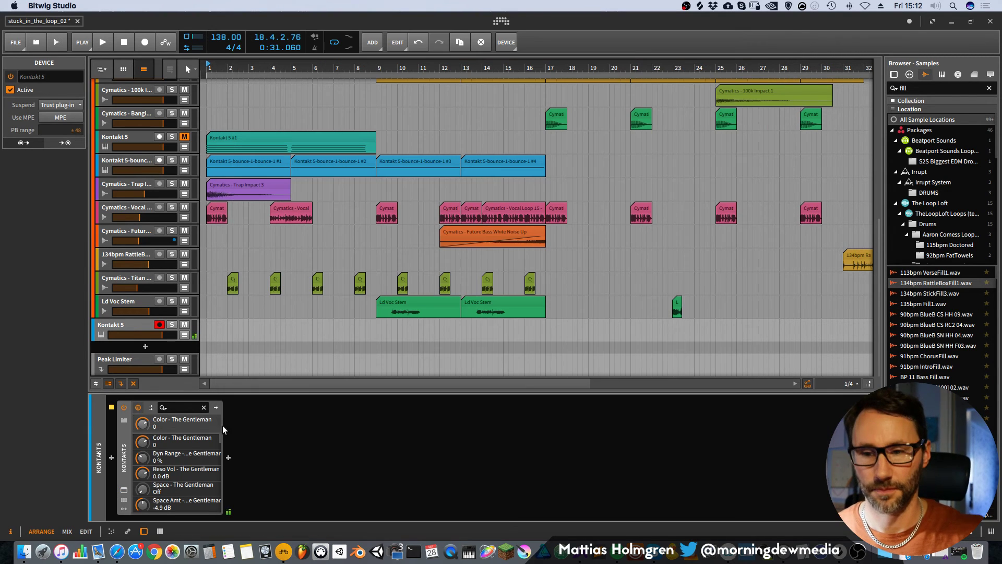
Copy the Replika XT and ValhallaRoom devices from the Ld Voc Stem track to the end of the new Kontakt 5 chain.
left_click(130, 301)
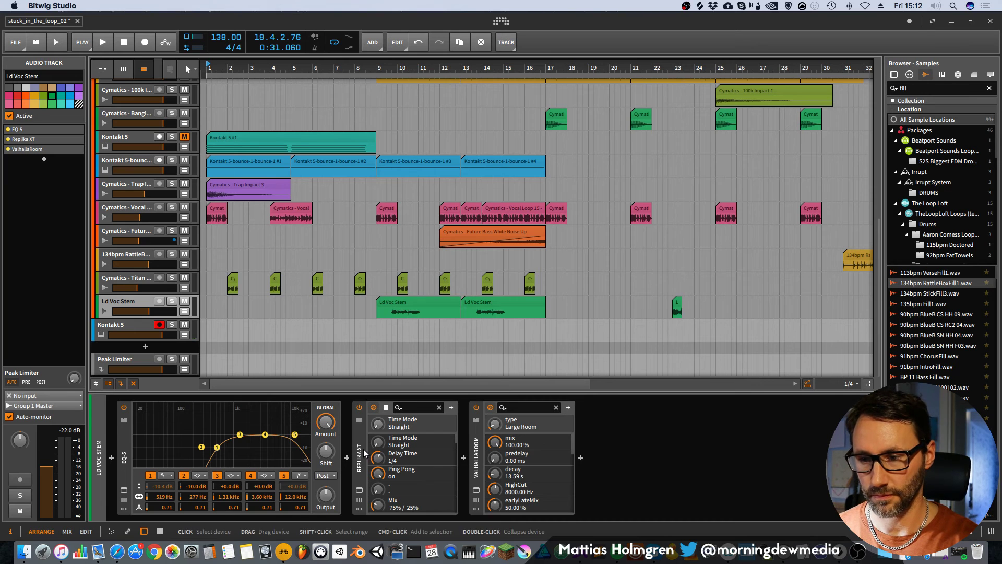
left_click(125, 325)
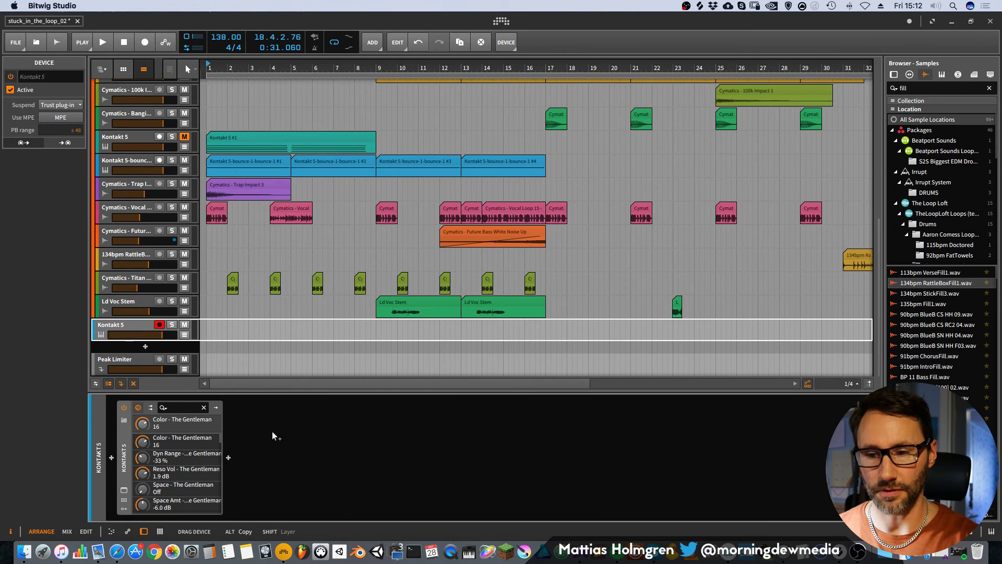
left_click(133, 305)
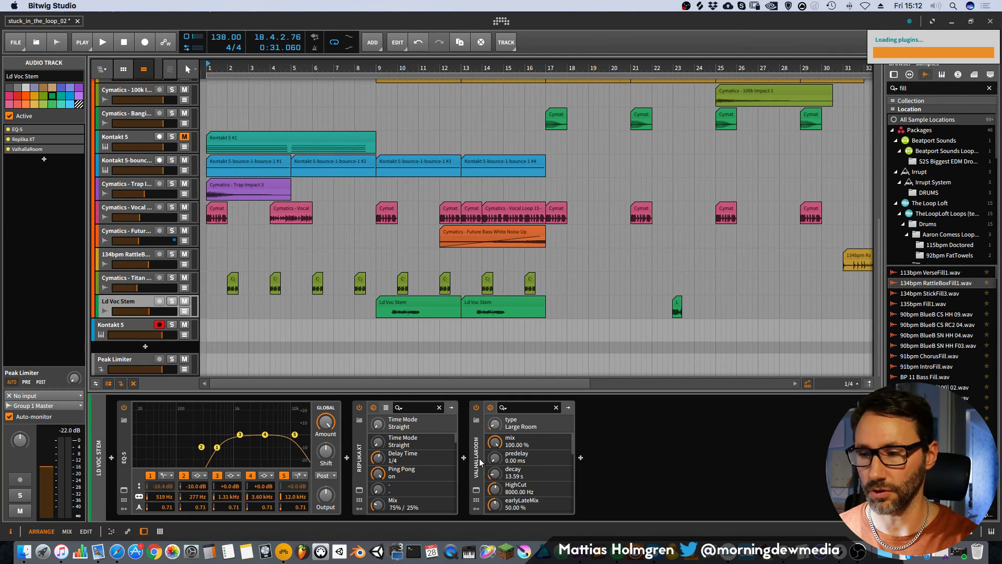
left_click(176, 329)
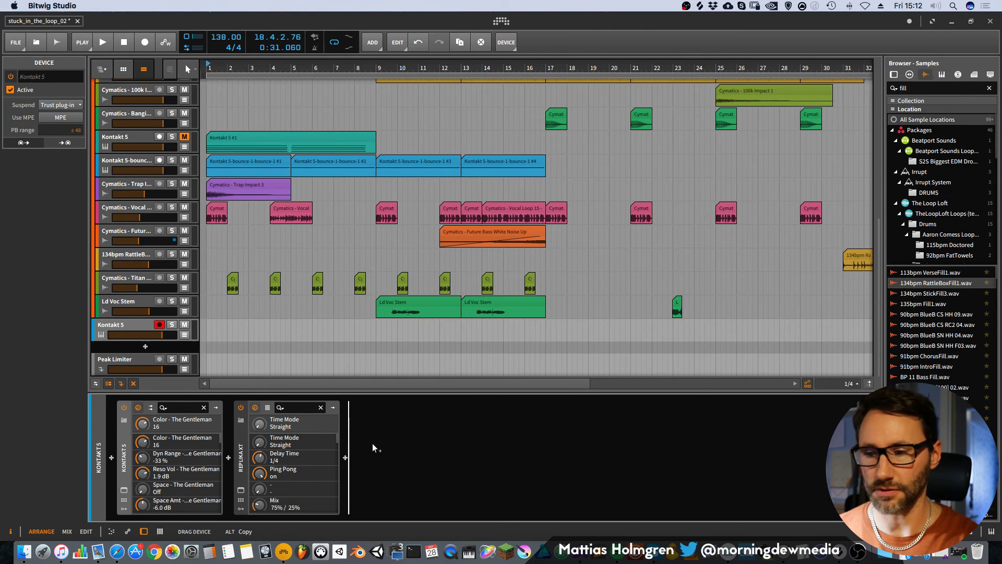
left_click_drag(372, 445, 374, 447)
left_click(121, 326)
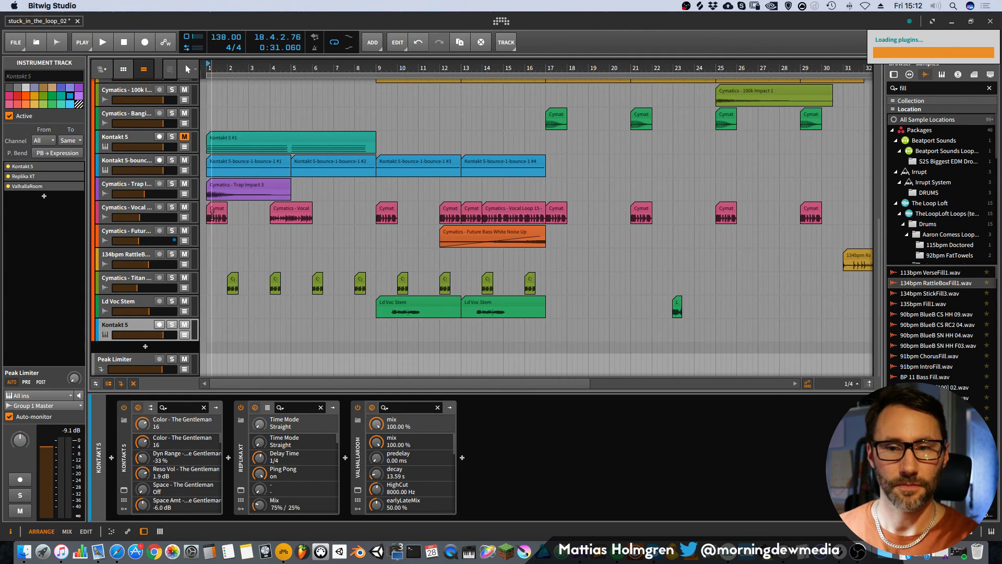
Arm the new Kontakt 5 track and play the intro to rehearse the piano part.
key("space")
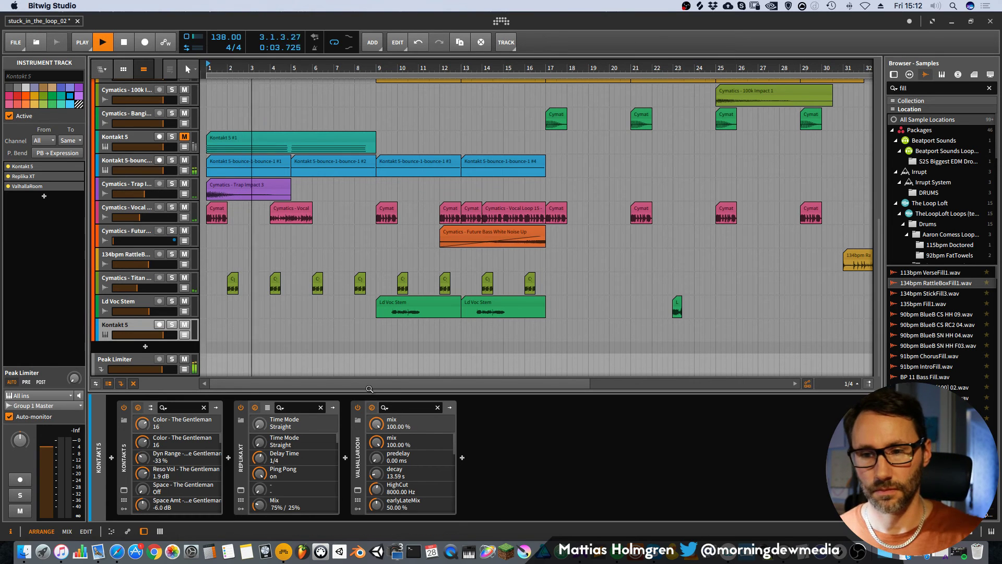
key("space")
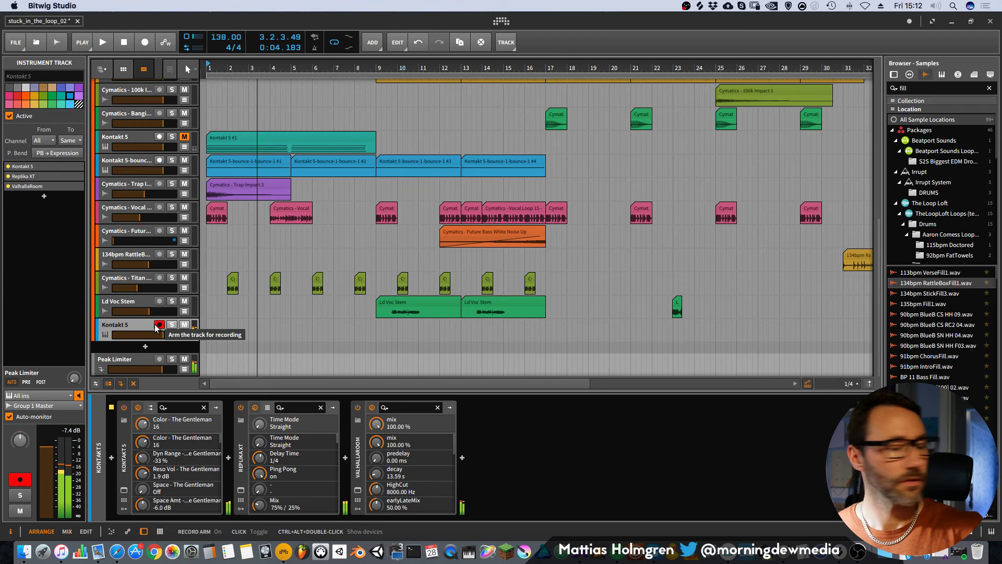
left_click_drag(418, 68, 518, 50)
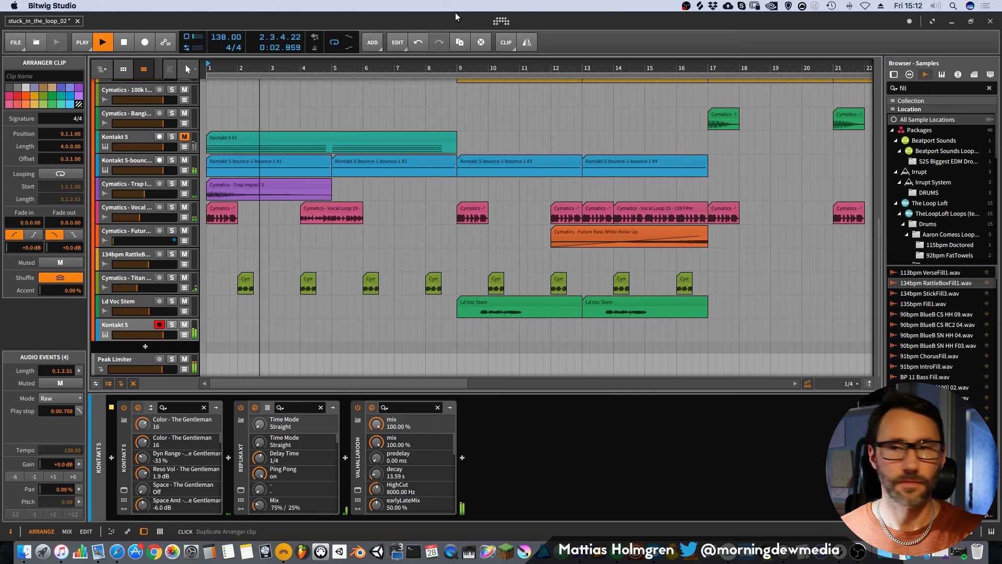
key("space")
Record a piano part on the new Kontakt 5 track from about bar 2 to bar 19.
key("space")
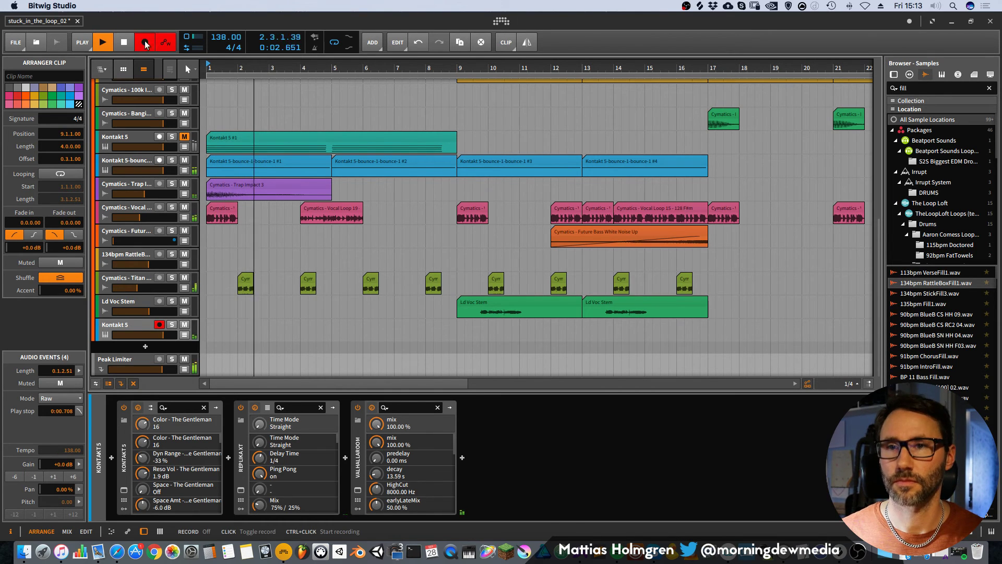
left_click_drag(511, 68, 346, 71)
scroll(444, 205, "up", 10)
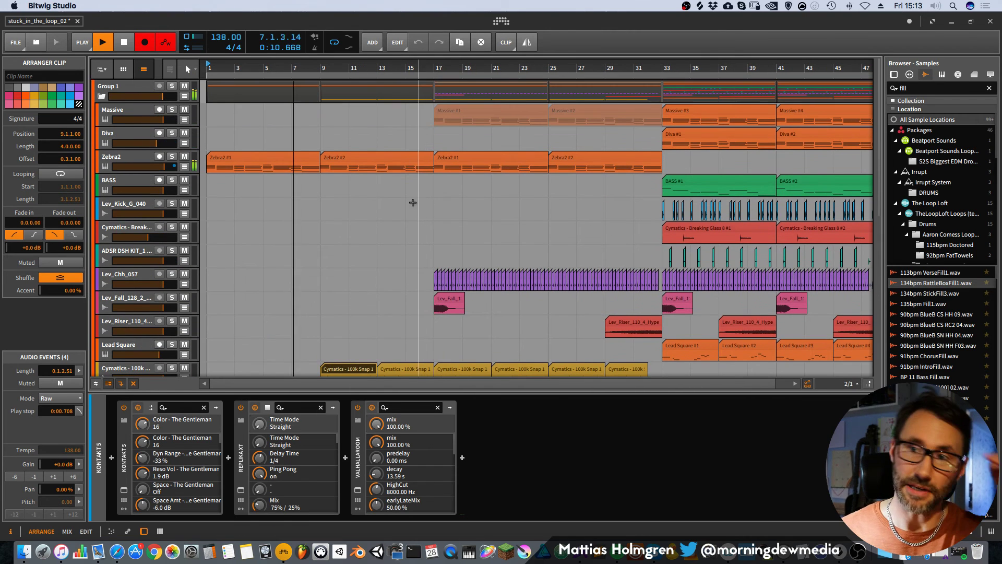
scroll(354, 103, "down", 10)
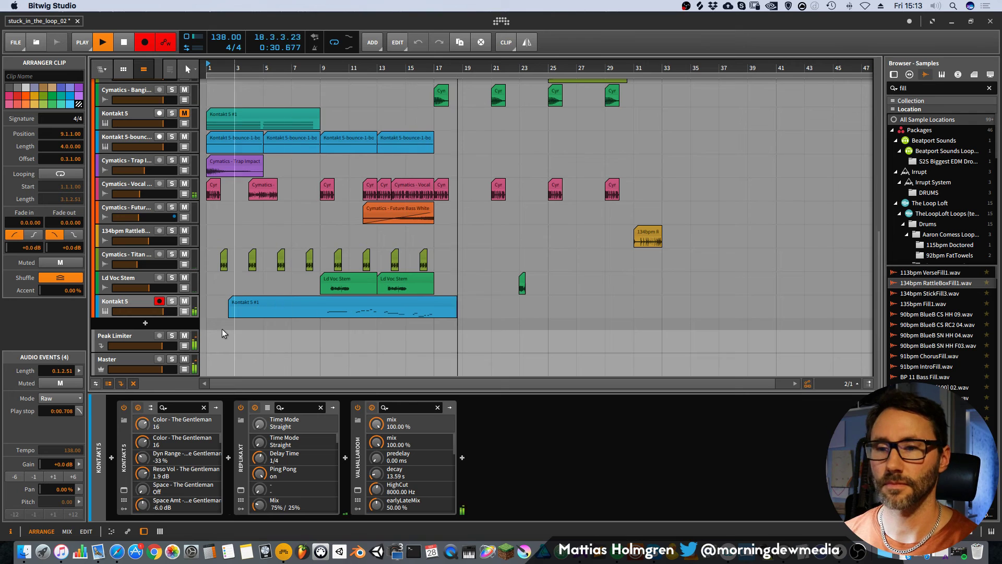
key("space")
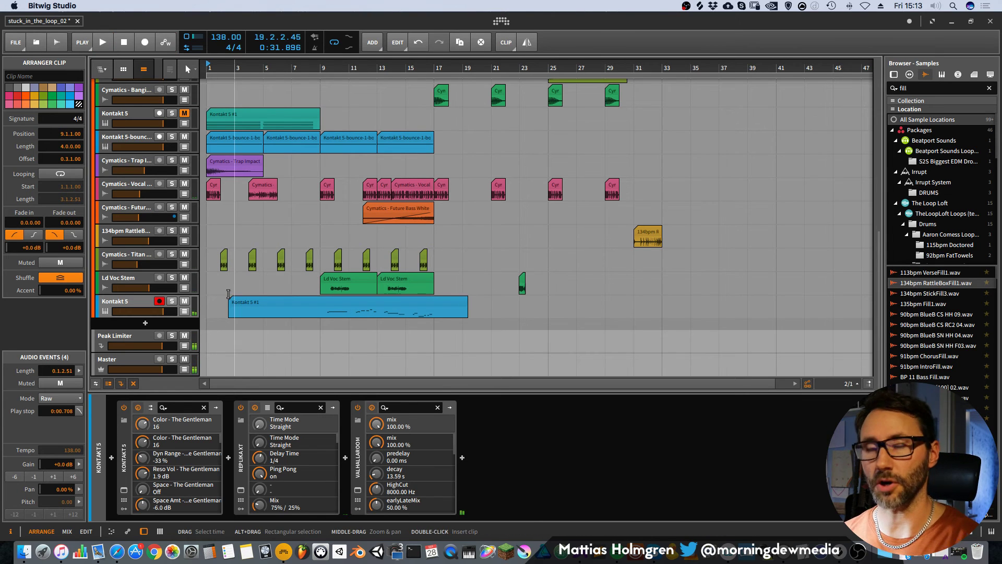
Trim the start of the recorded piano clip to bar 7, then audition it from bar 9 with its track soloed.
left_click_drag(226, 302, 283, 305)
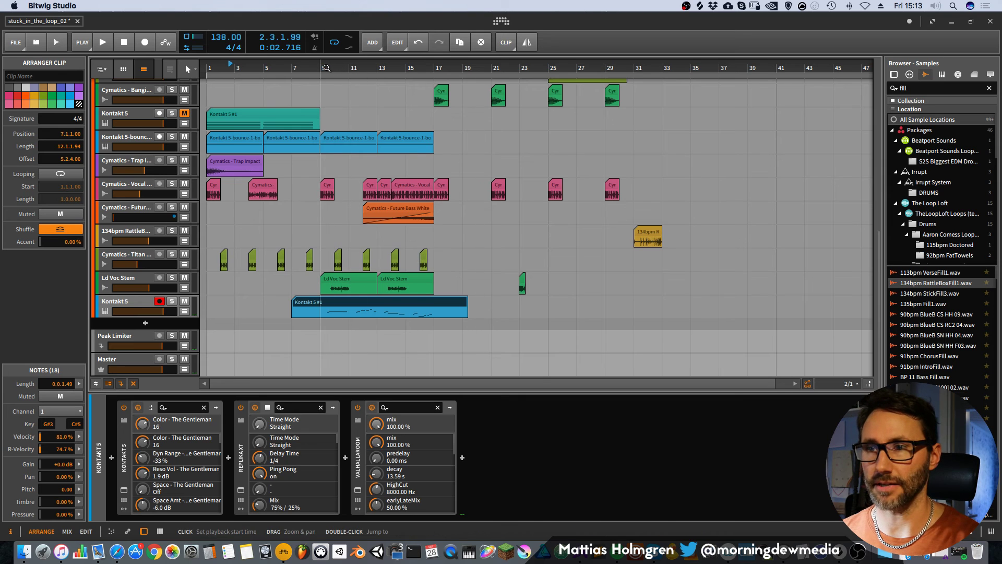
scroll(487, 144, "up", 10)
key("space")
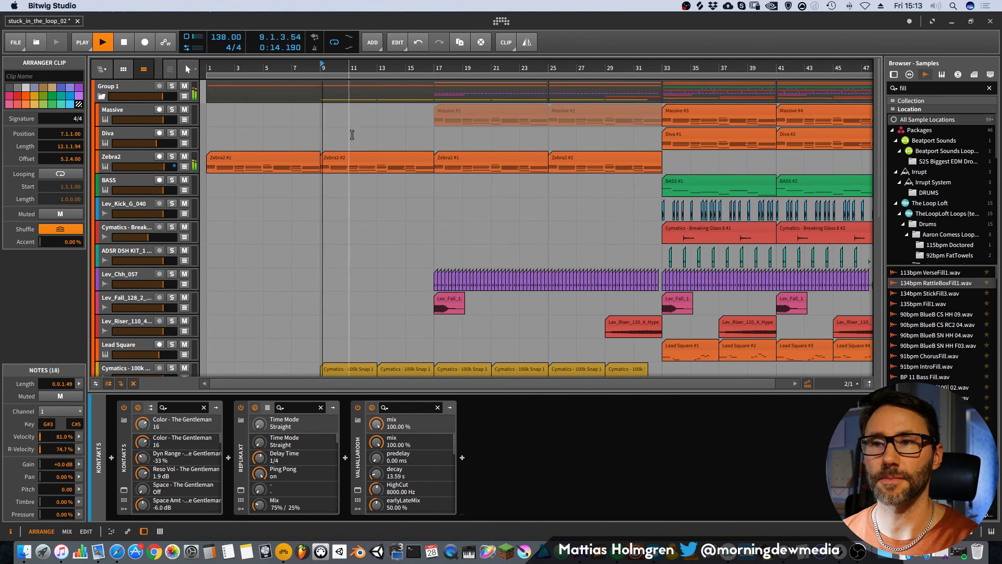
scroll(351, 136, "down", 10)
key("space")
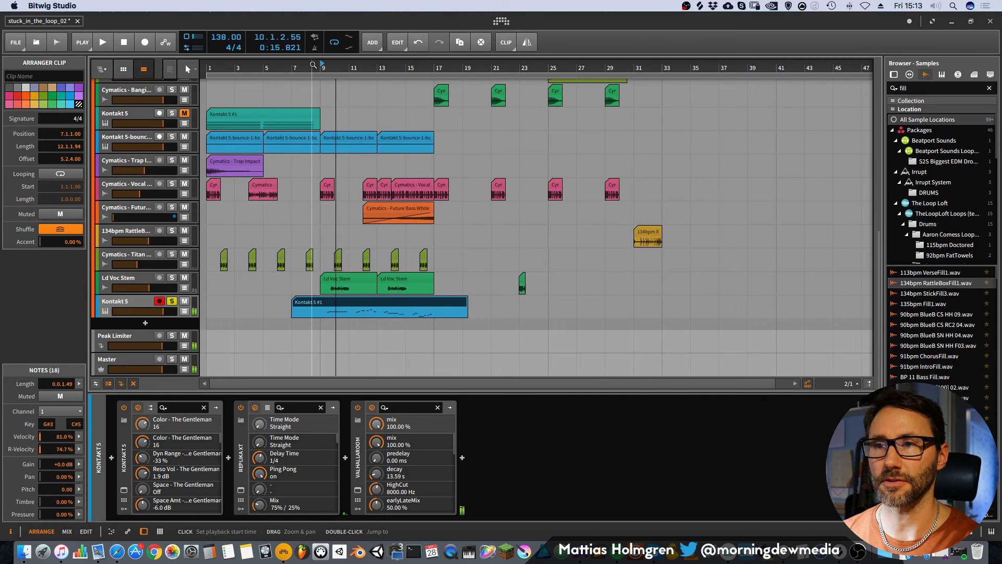
Set the piano track's ValhallaRoom mix to 64.5 % and decay to 8.43 s, and close its window.
left_click(357, 490)
left_click_drag(333, 175, 331, 203)
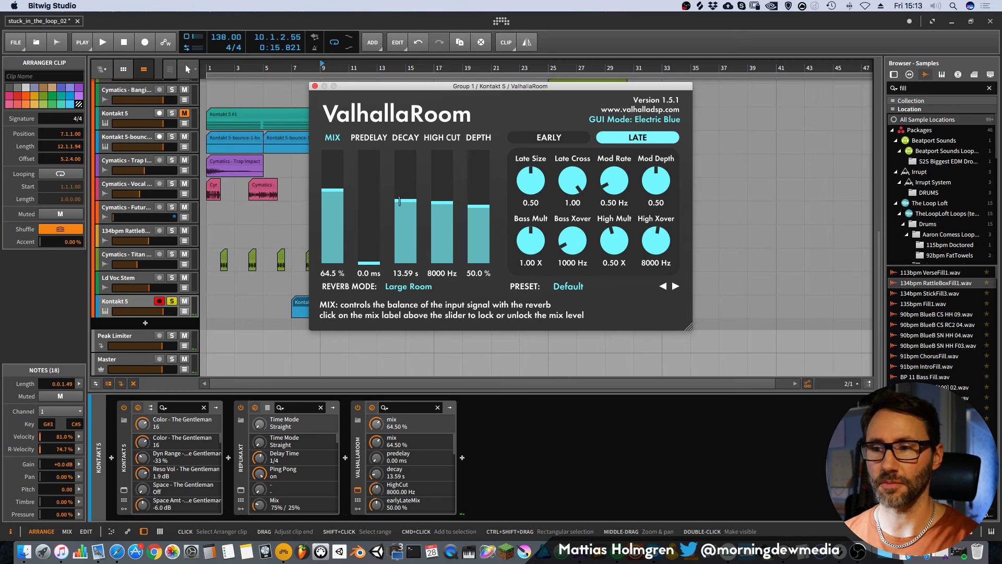
left_click_drag(399, 201, 399, 208)
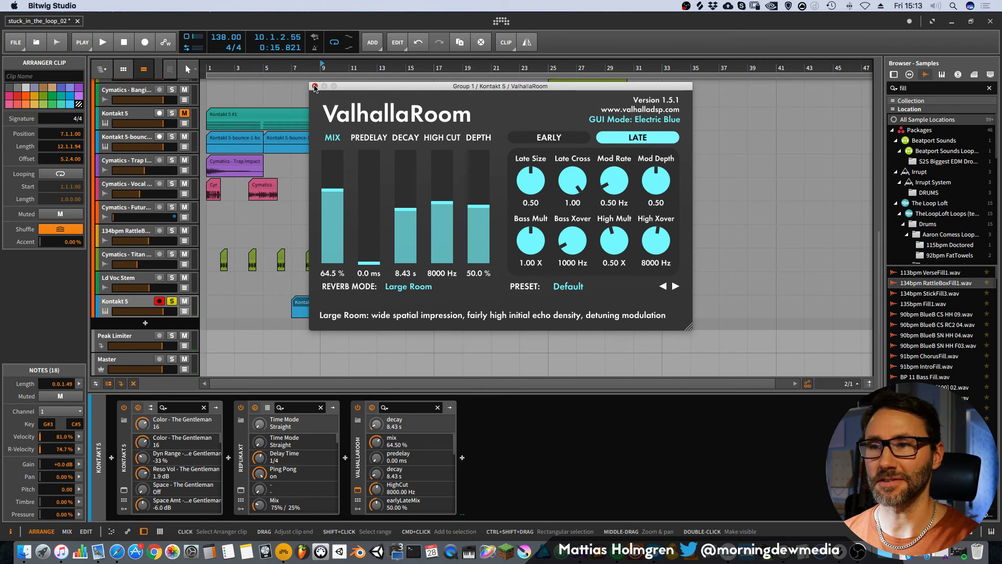
left_click(314, 86)
Add the OTT compressor to the piano track and place it between Kontakt 5 and Replika XT.
left_click(463, 458)
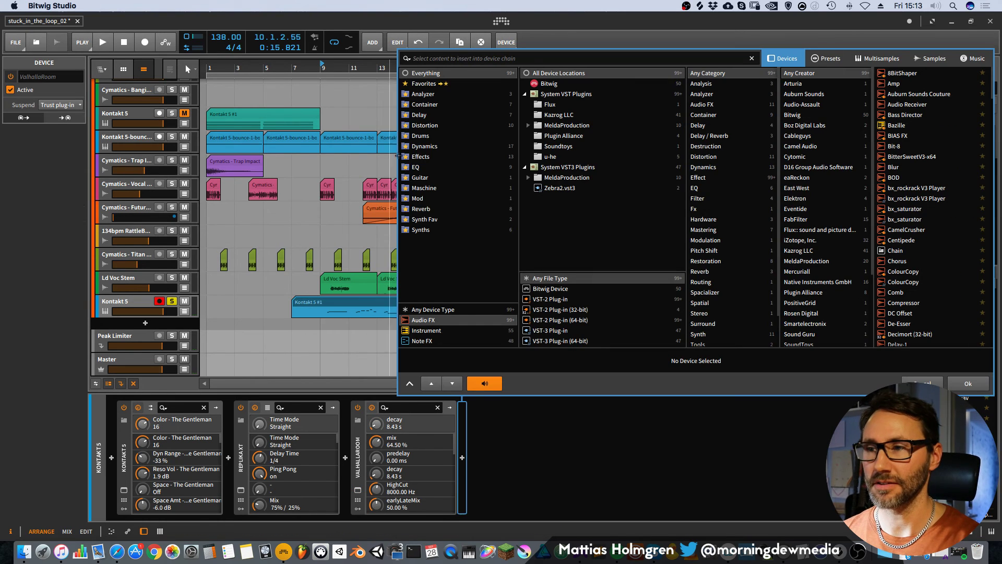
left_click(433, 146)
left_click(915, 164)
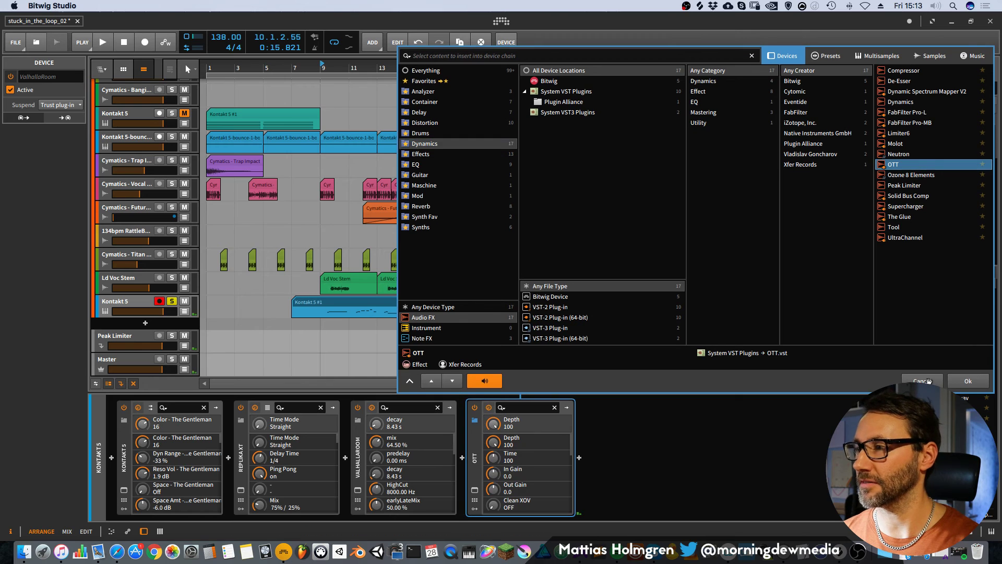
left_click(969, 382)
left_click_drag(475, 454, 231, 457)
Set OTT to 31 % depth, 3.9 dB output gain, 106 % upward and 94 % downward compression, and play the piano part.
left_click_drag(453, 166, 456, 236)
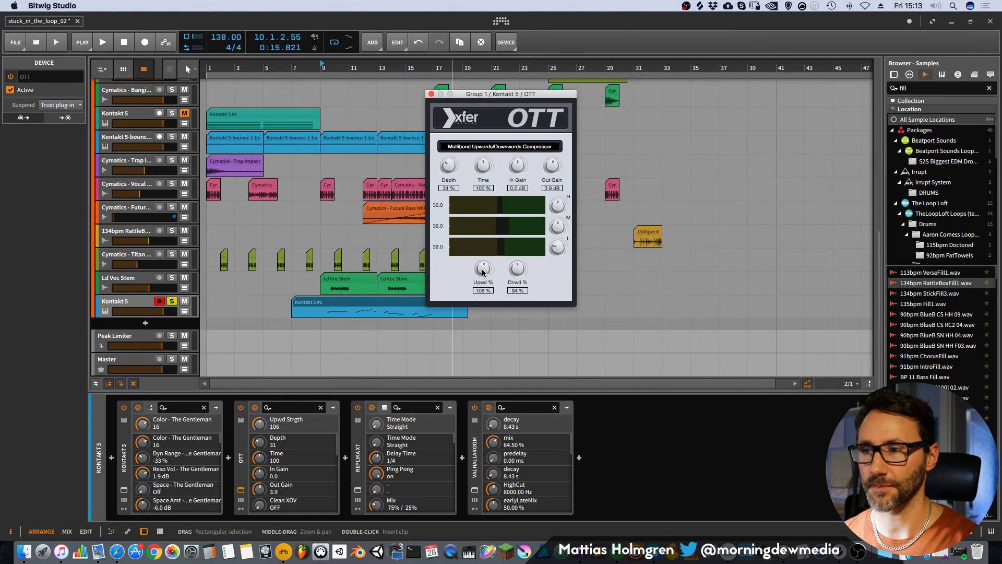
key("space")
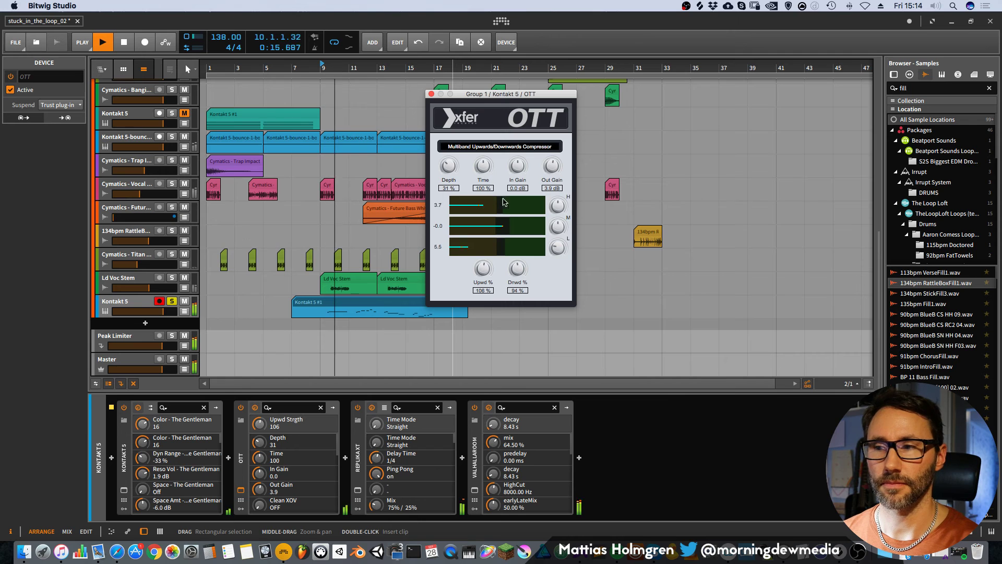
Add a Tool device after ValhallaRoom in the piano chain, then stop playback and unsolo the piano track.
left_click(579, 458)
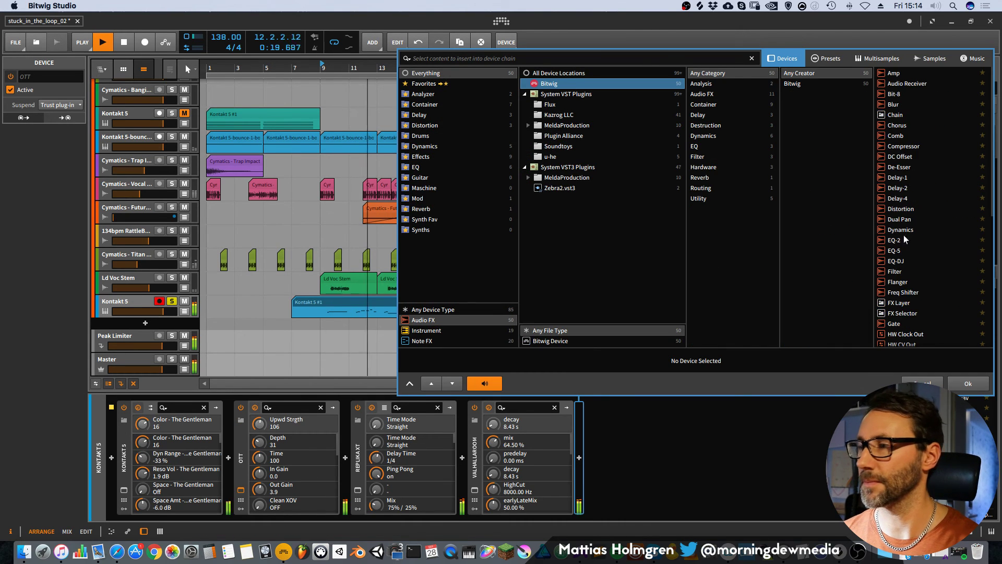
scroll(905, 250, "down", 10)
left_click(906, 296)
left_click(968, 383)
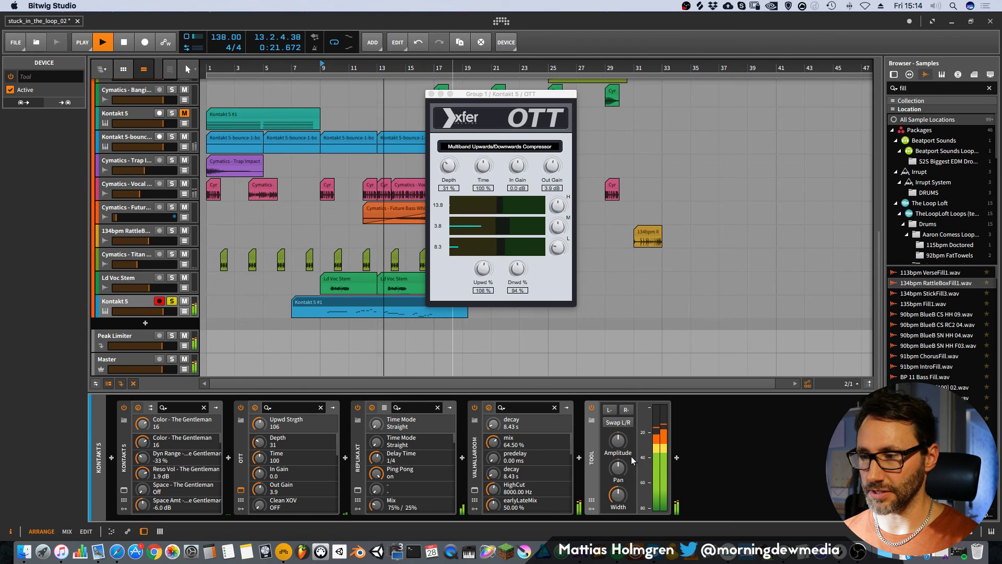
left_click(430, 94)
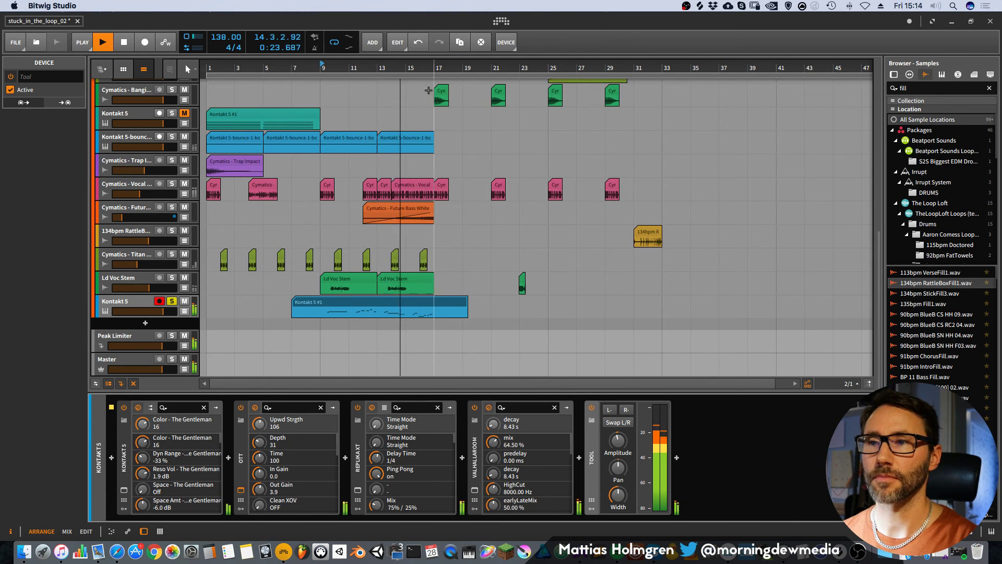
key("space")
left_click(172, 303)
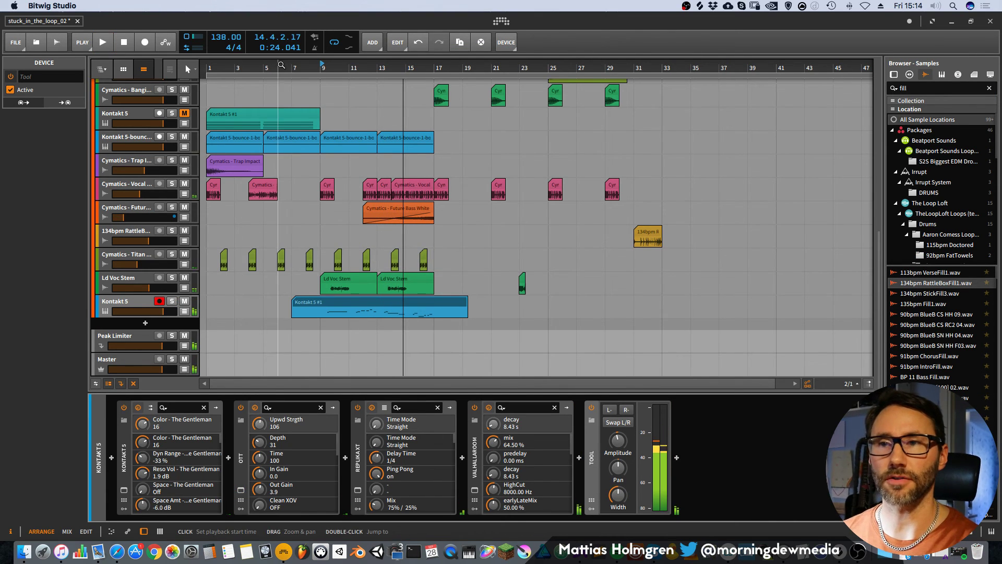
Play the arrangement from bar 7 to hear the piano part with the other tracks.
left_click(292, 69)
key("space")
left_click_drag(406, 68, 394, 62)
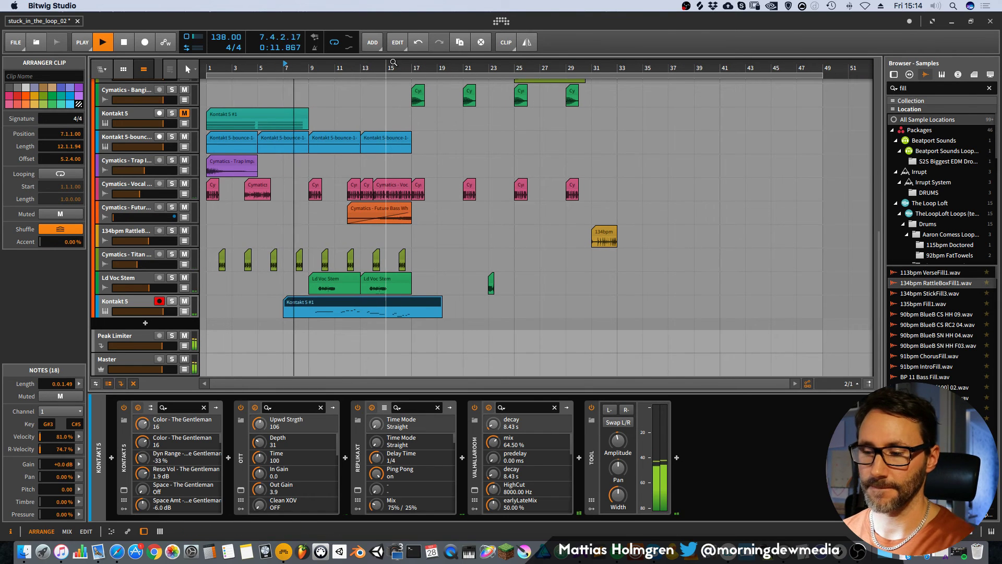
key("XF86AudioRaiseVolume")
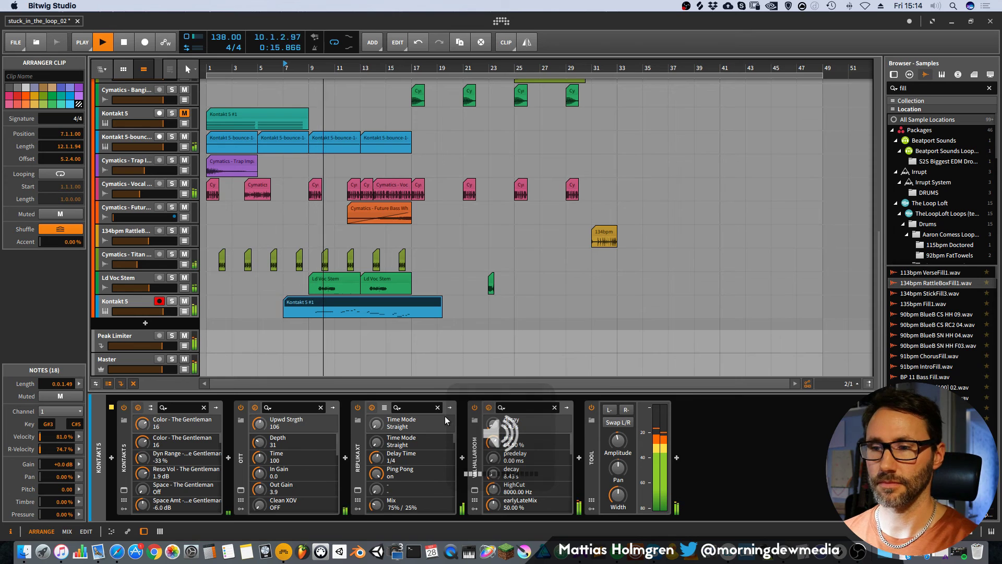
scroll(368, 179, "up", 8)
scroll(367, 178, "up", 5)
scroll(368, 179, "down", 8)
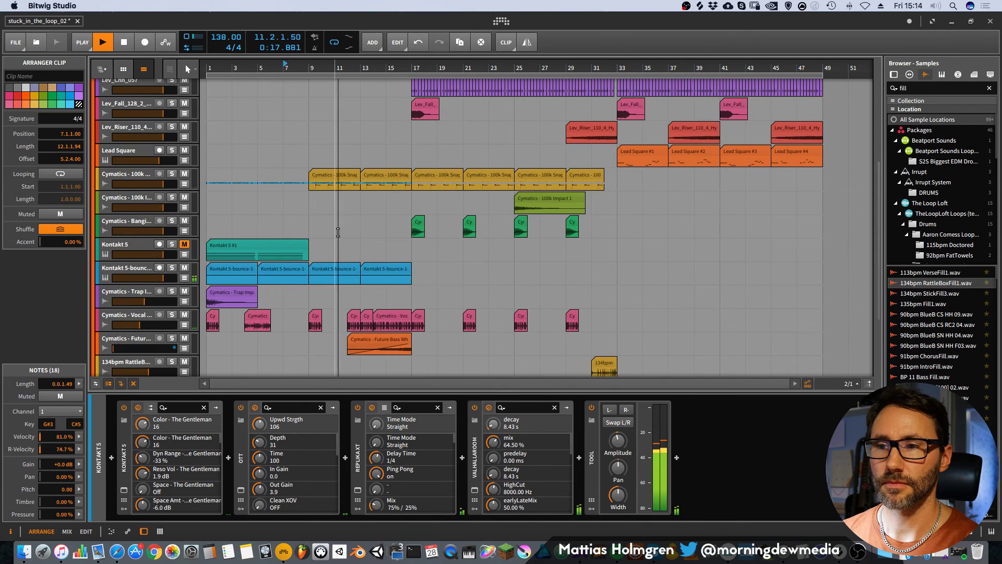
left_click_drag(403, 65, 465, 77)
scroll(490, 190, "down", 6)
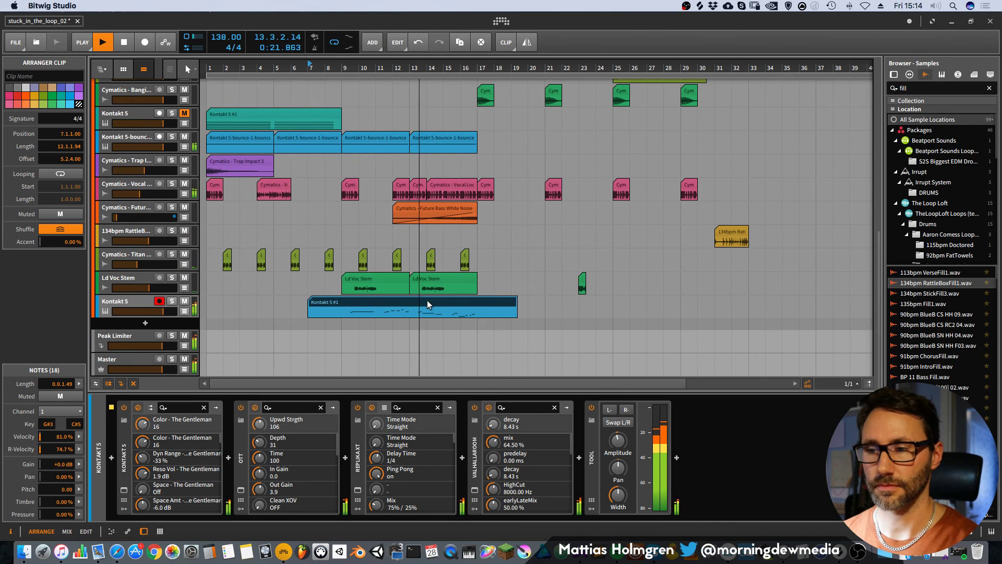
Open the recorded piano clip's notes and move its last three notes (B3, B3, C#4) slightly earlier to start at 16.2.
left_click(547, 297)
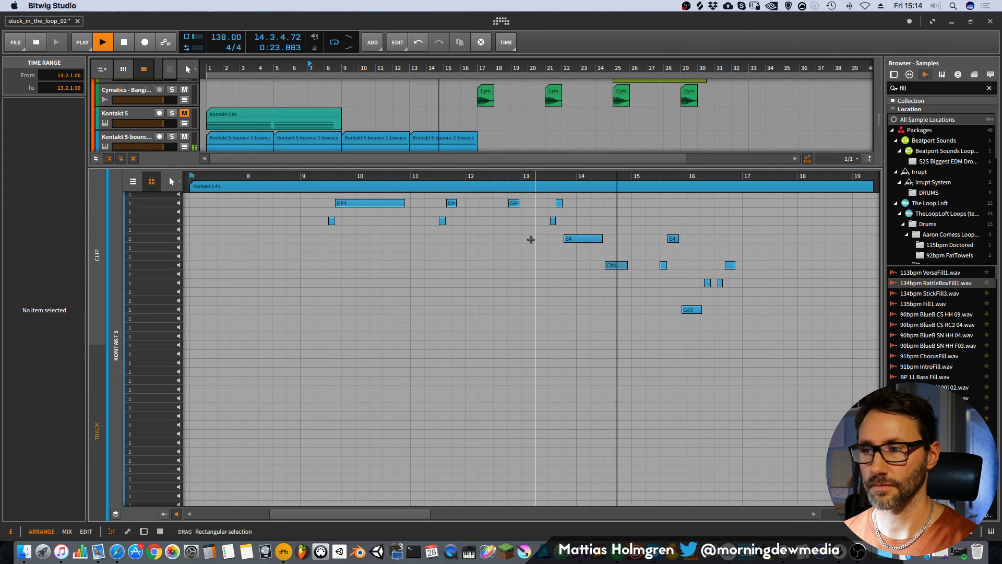
left_click(531, 239)
key("super+a")
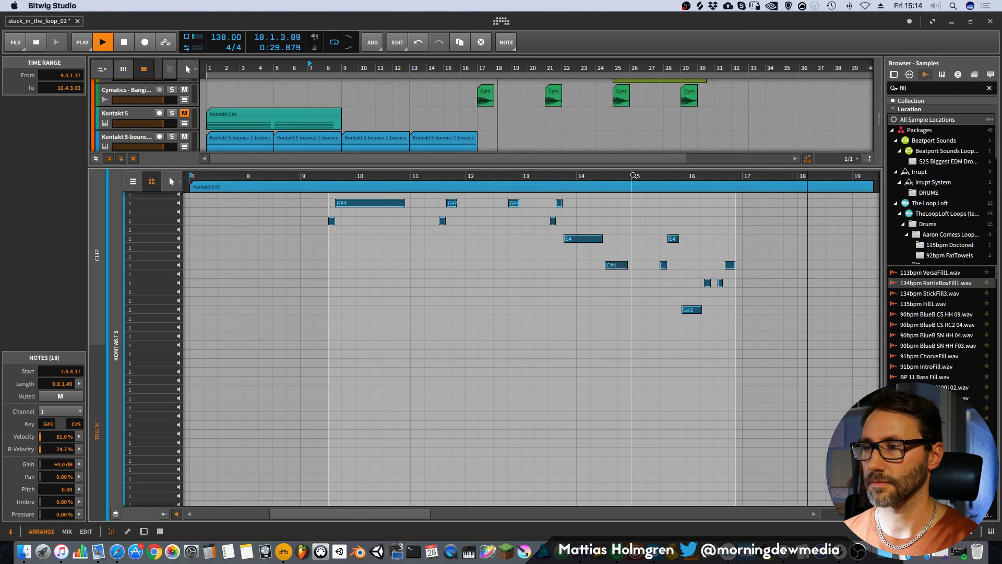
left_click_drag(654, 187, 635, 318)
left_click(634, 323)
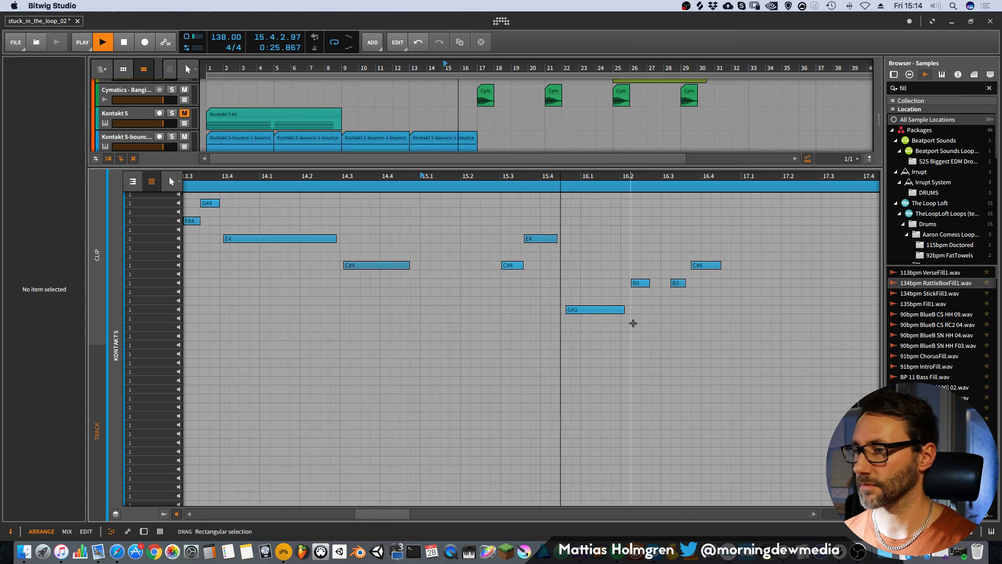
key("space")
left_click_drag(700, 296, 636, 284)
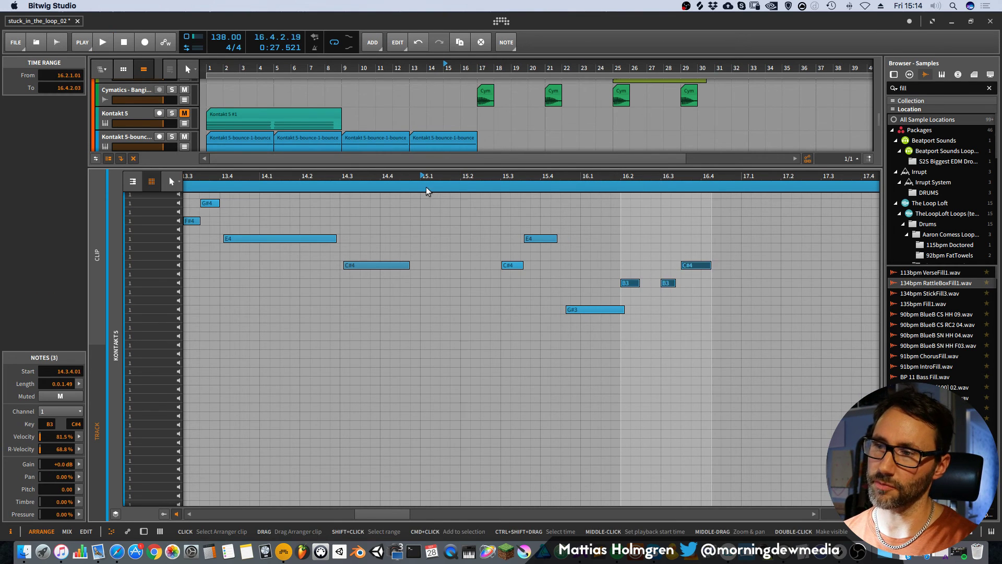
Play from about 15.2, nudge the G#3 note earlier to 15.4.3.00, and shorten it to 0.0.3.75 before returning to the arrangement and devices.
left_click(471, 175)
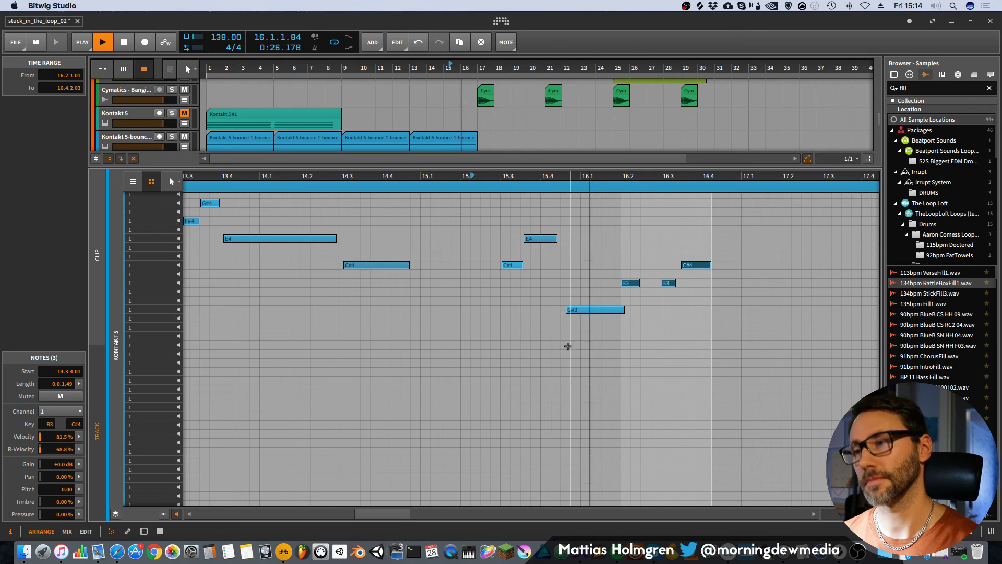
key("space")
left_click_drag(583, 311, 578, 311)
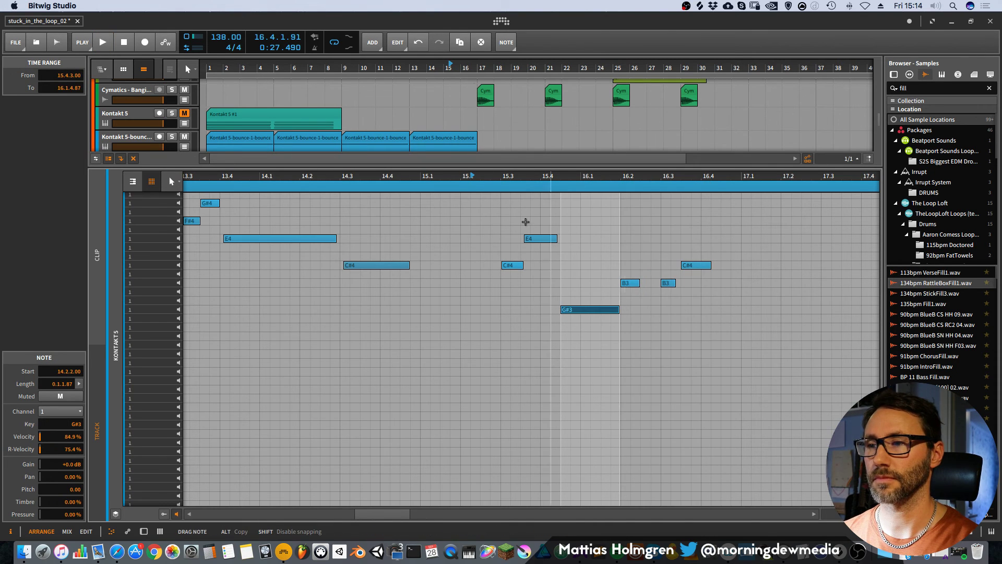
key("space")
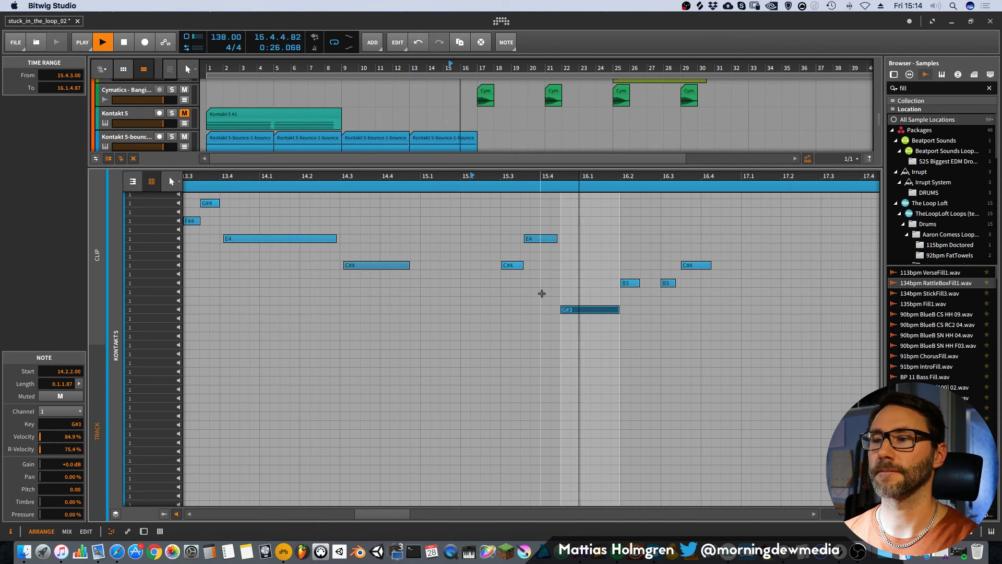
left_click_drag(619, 310, 598, 309)
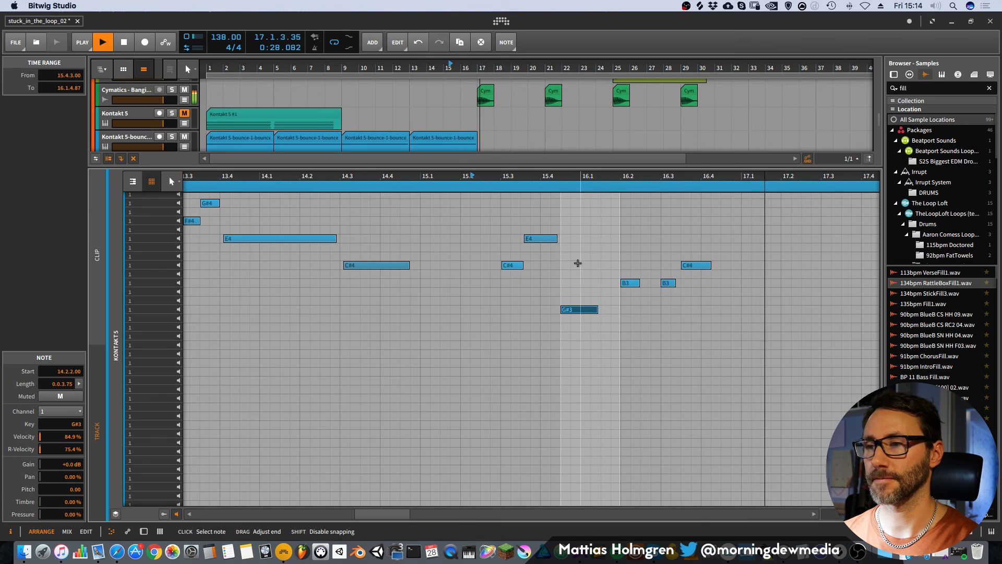
key("alt+2")
key("alt+1")
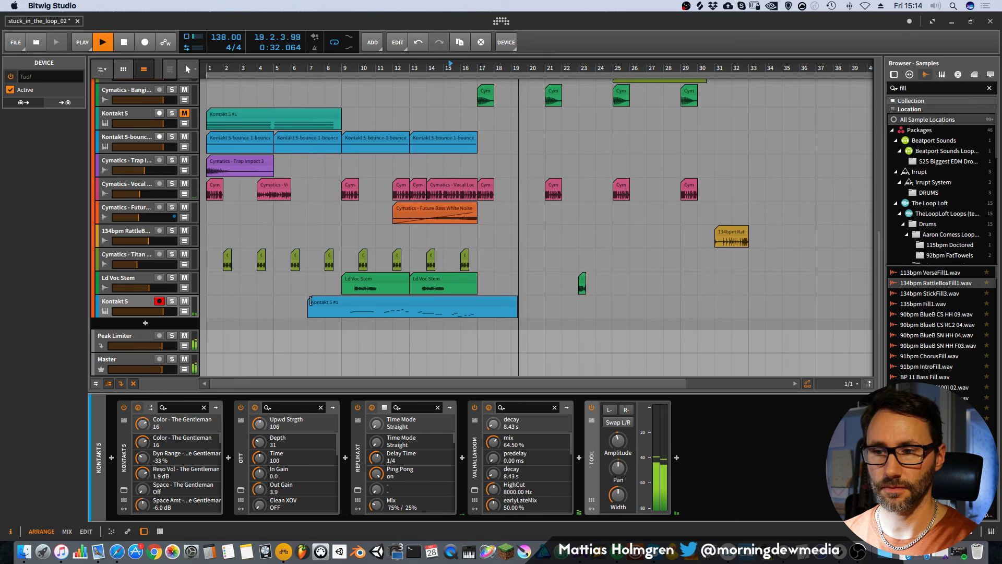
Trim the recorded piano clip at both ends so it spans bars 9 to 17, and stop playback.
left_click_drag(315, 308, 331, 309)
scroll(511, 290, "down", 3)
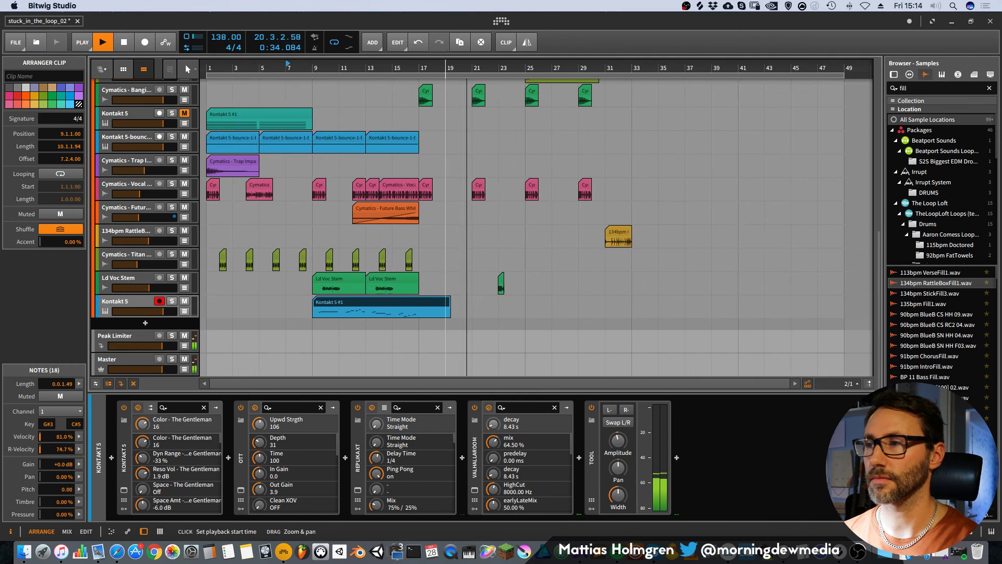
left_click_drag(439, 302, 415, 302)
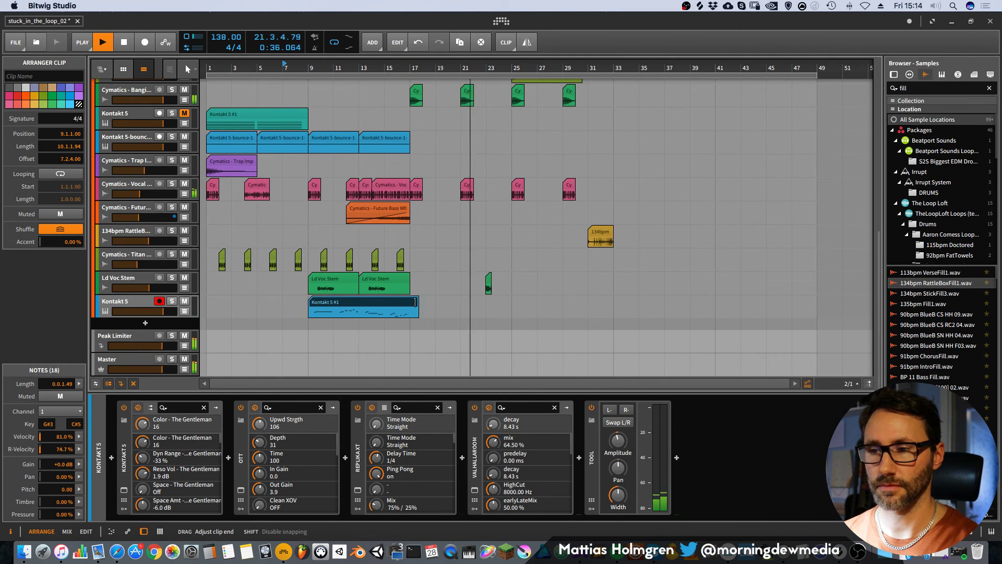
scroll(408, 303, "up", 10)
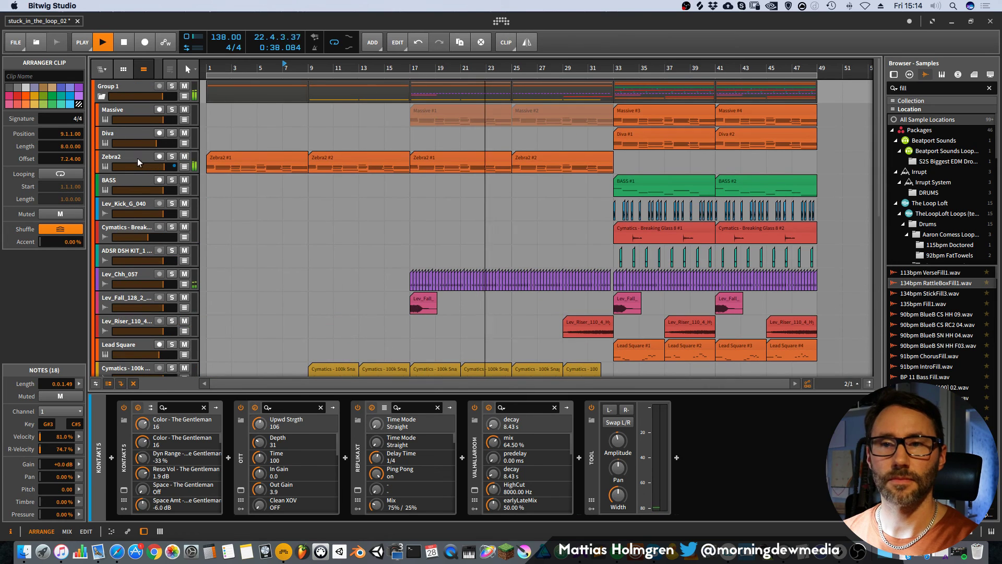
key("space")
Set the pitch of the short Ld Voc Stem clip near bar 23 to 1.00 and play it back.
scroll(555, 280, "down", 10)
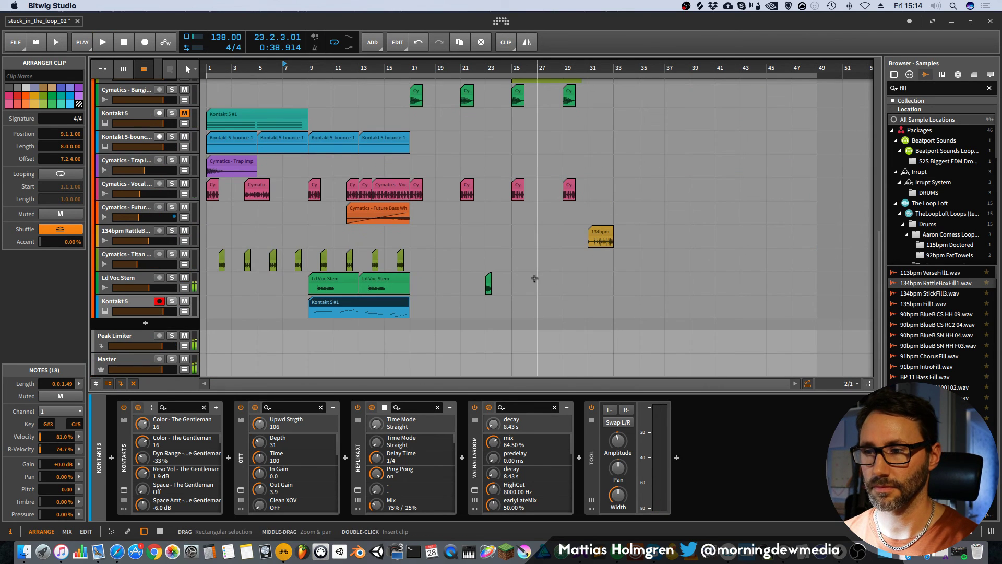
left_click(488, 283)
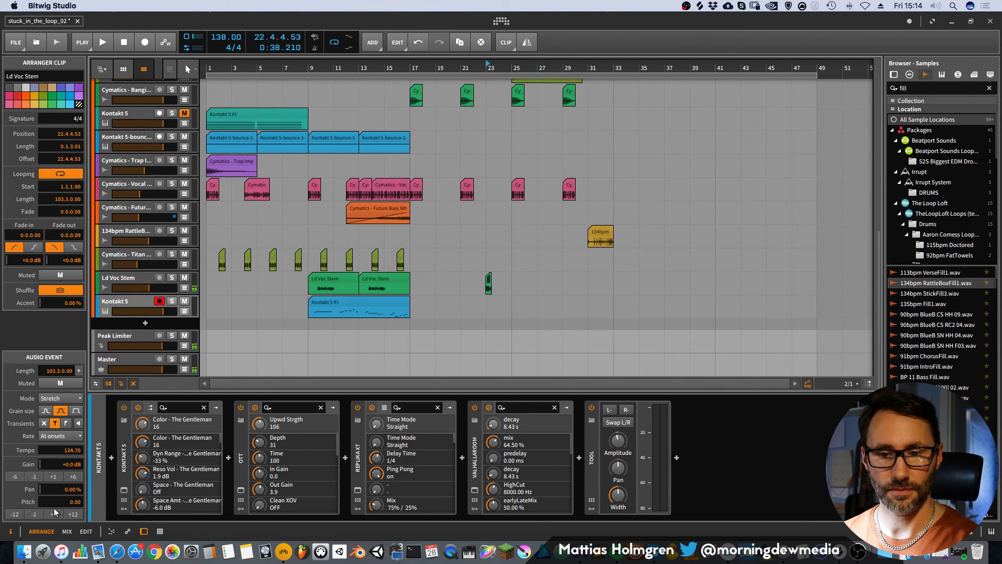
left_click_drag(514, 68, 615, 68)
key("space")
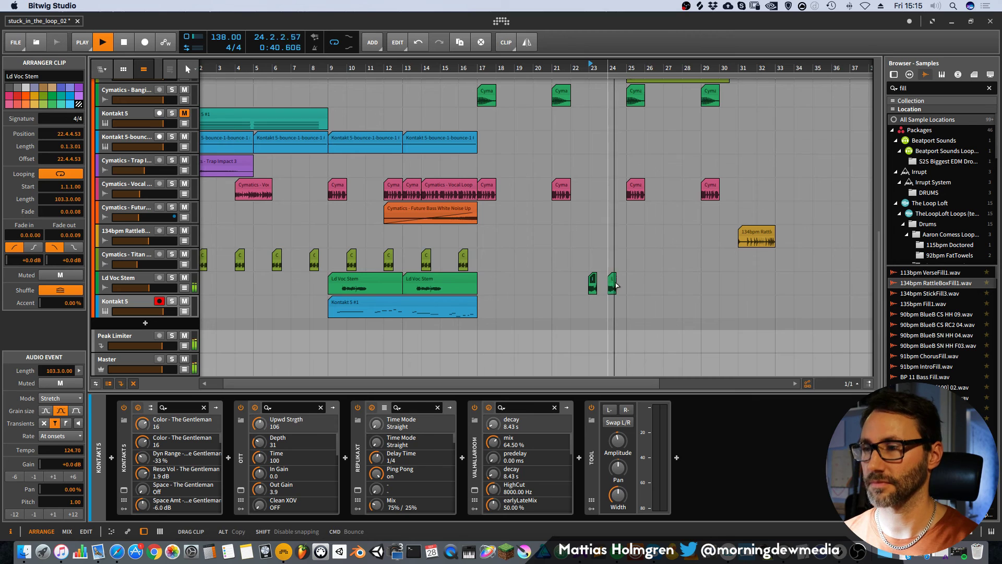
Place the short vocal clip at bar 25 with a copy at bar 29, both at -4.0 dB gain.
left_click_drag(594, 283, 632, 282)
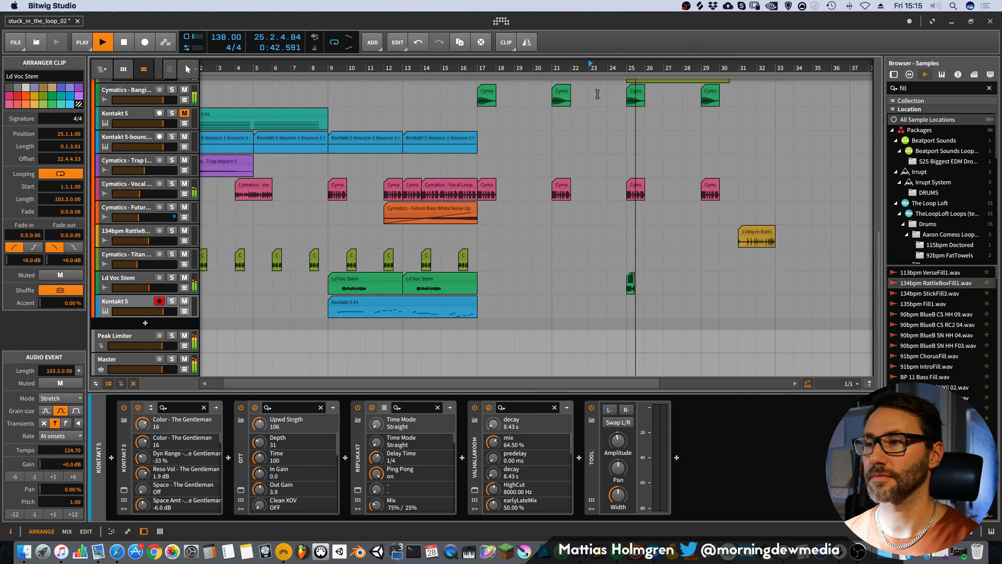
mouse_move(632, 283)
left_mouse_down()
mouse_move(722, 286)
mouse_move(630, 283)
left_mouse_up()
left_click(34, 476)
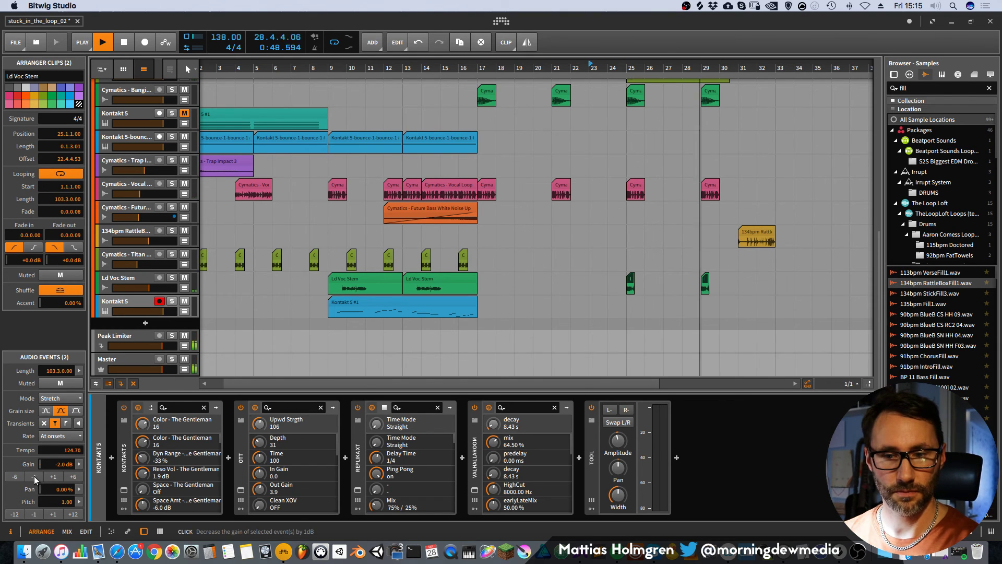
left_click(34, 476)
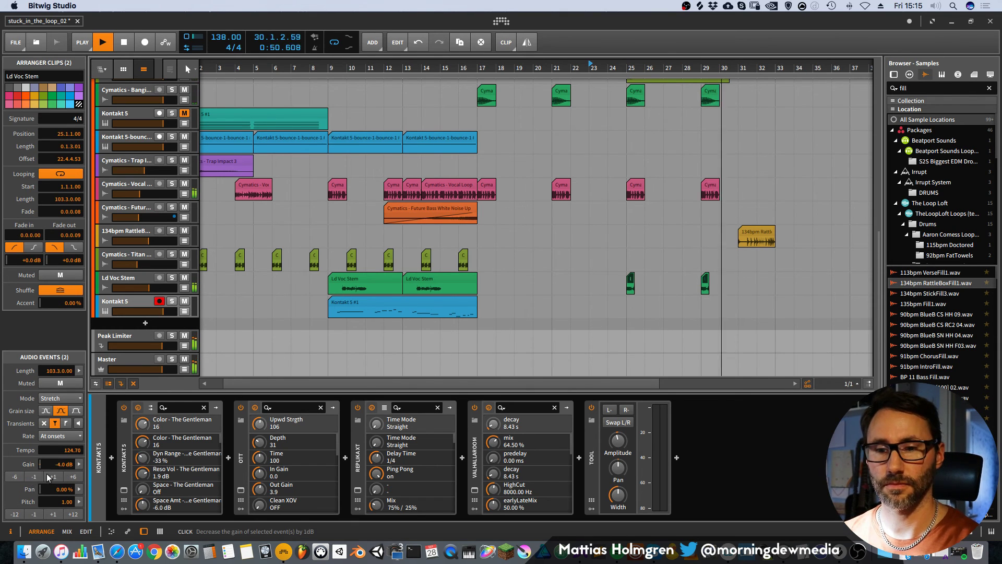
Stop playback, set the play start to bar 1, and hide the device chain to show more of the arrangement.
left_click_drag(665, 68, 443, 85)
left_click(113, 230)
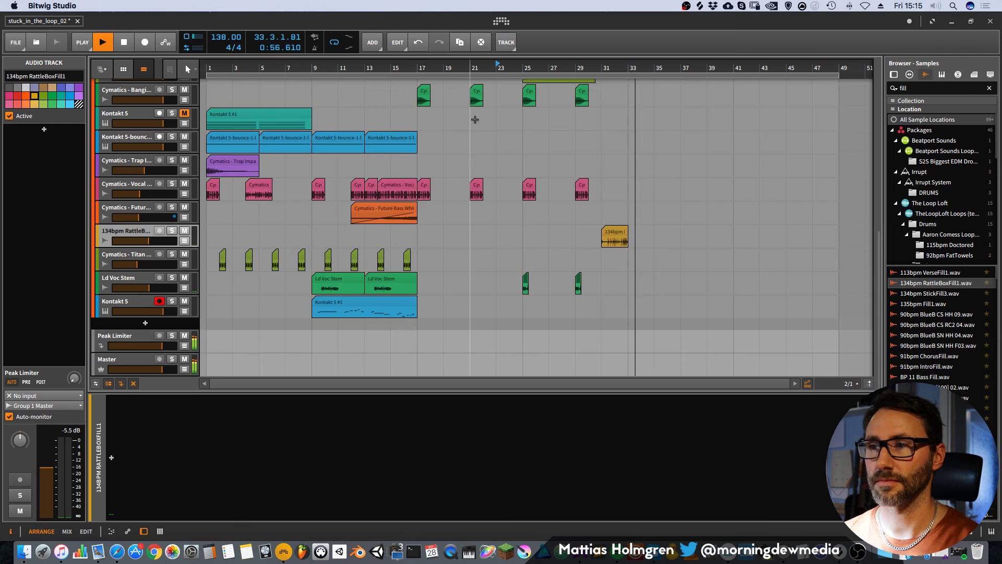
key("space")
left_click(210, 68)
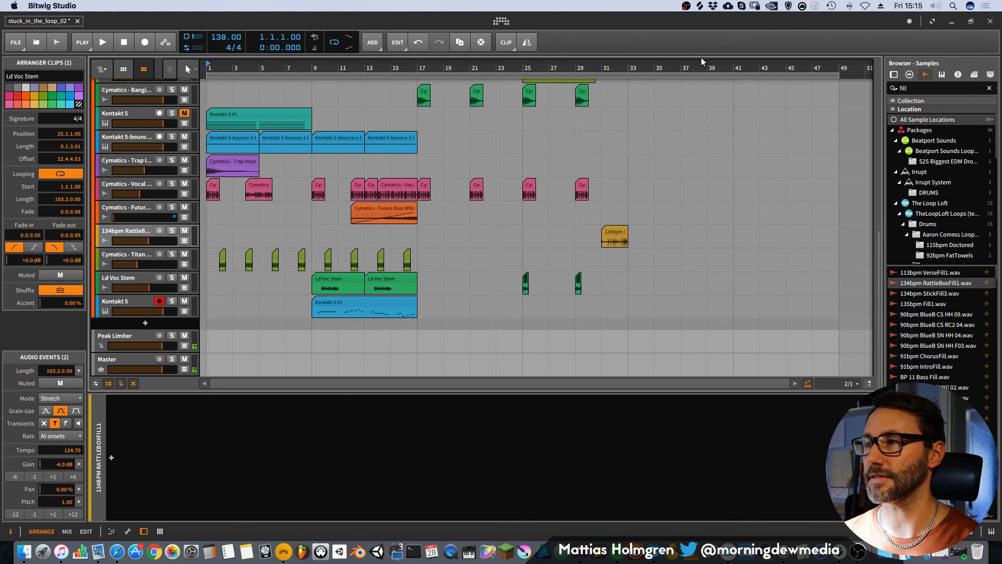
left_click_drag(703, 70, 630, 63)
scroll(604, 74, "up", 10)
key("d")
key("d")
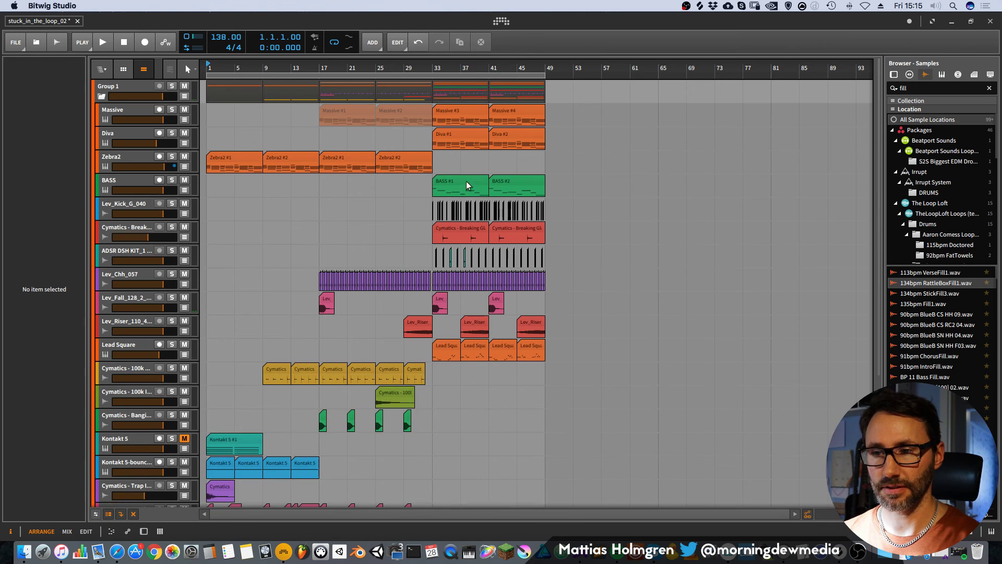
Select all clips on every track from bar 17 to bar 49 and duplicate them directly after the selection.
scroll(458, 259, "down", 6)
scroll(463, 276, "up", 8)
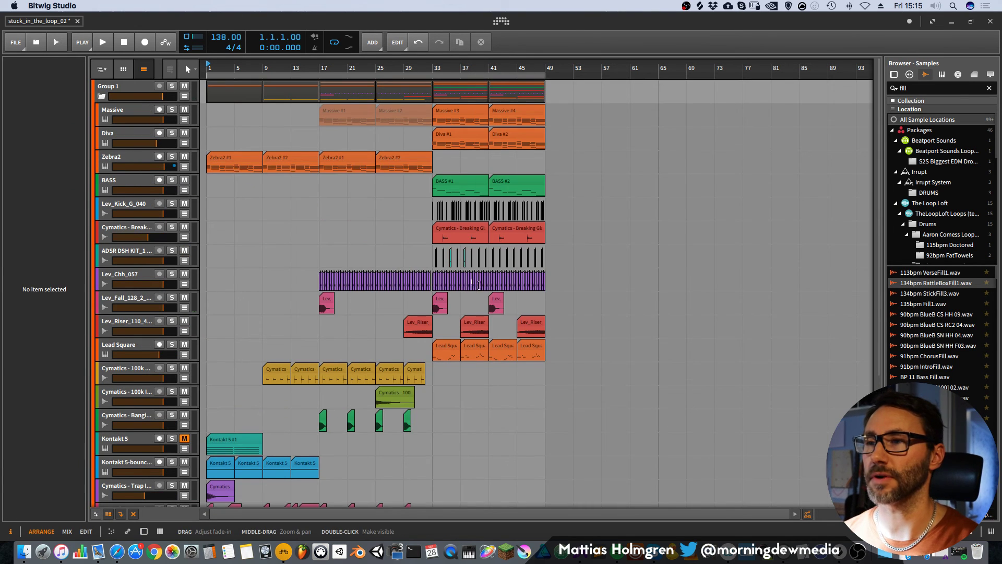
scroll(480, 284, "down", 8)
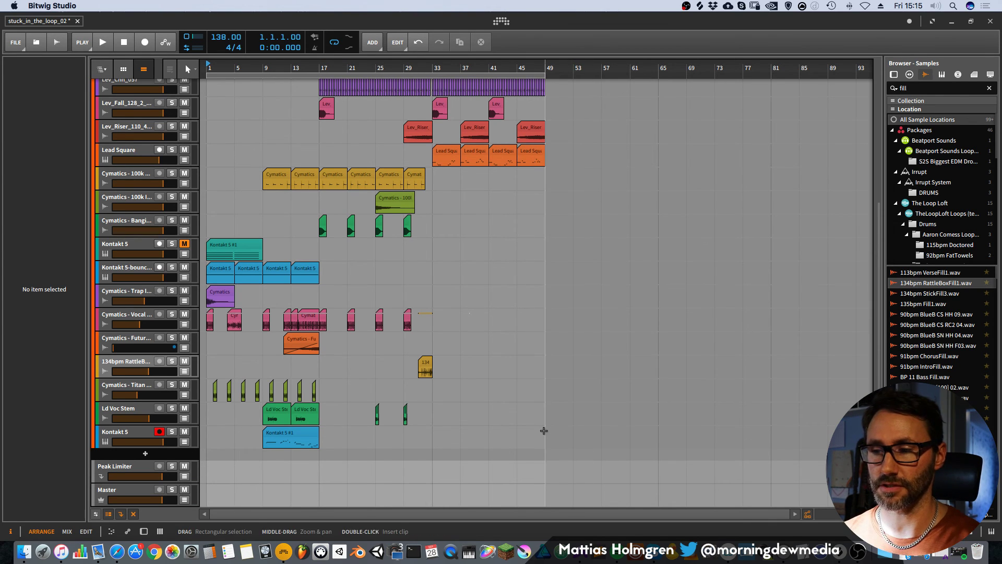
left_click_drag(544, 431, 321, 7)
scroll(371, 205, "down", 5)
scroll(383, 201, "up", 5)
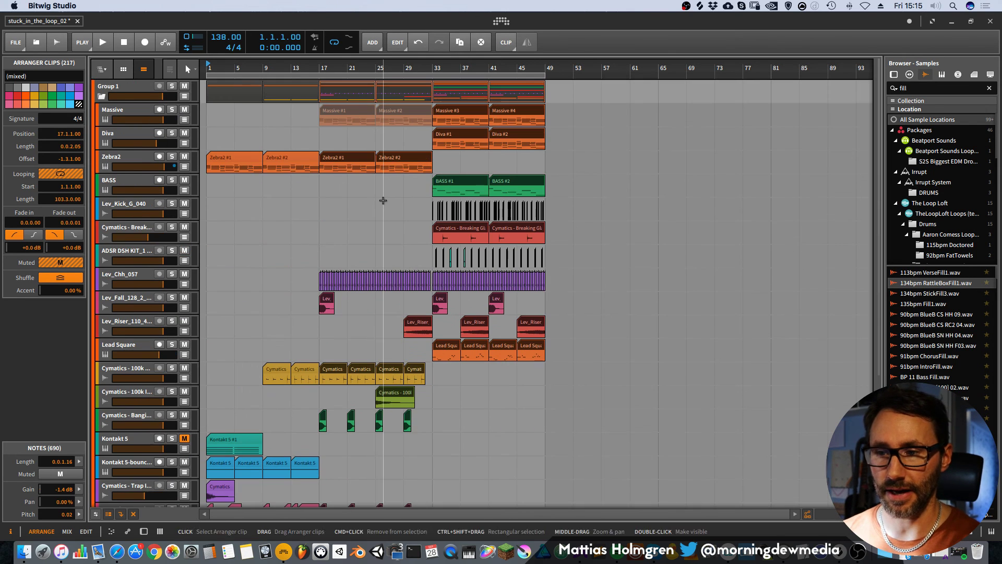
key("super+d")
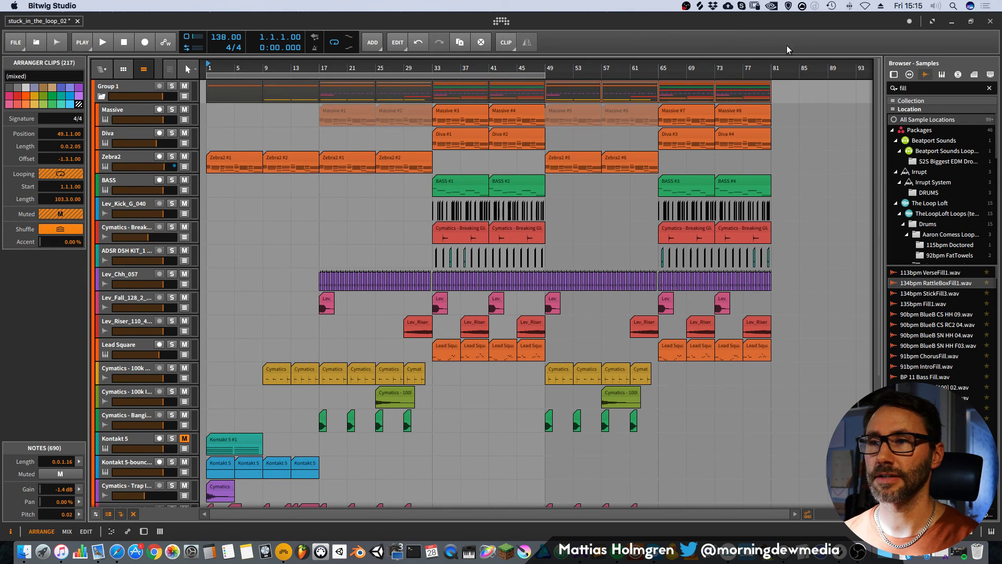
Extend the loop region to end at bar 81, giving it a length of 80 bars.
left_click_drag(545, 75, 780, 77)
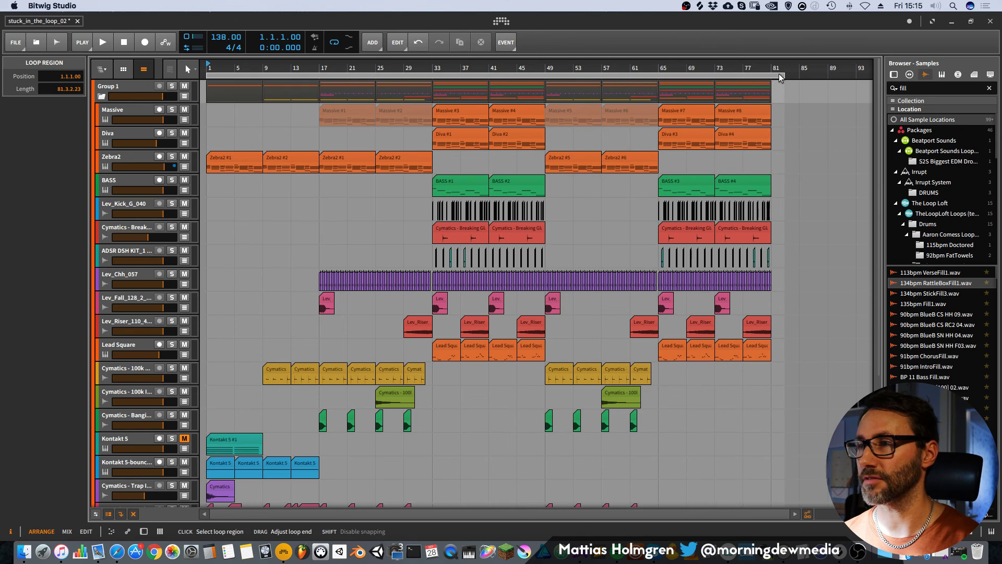
left_click(774, 68)
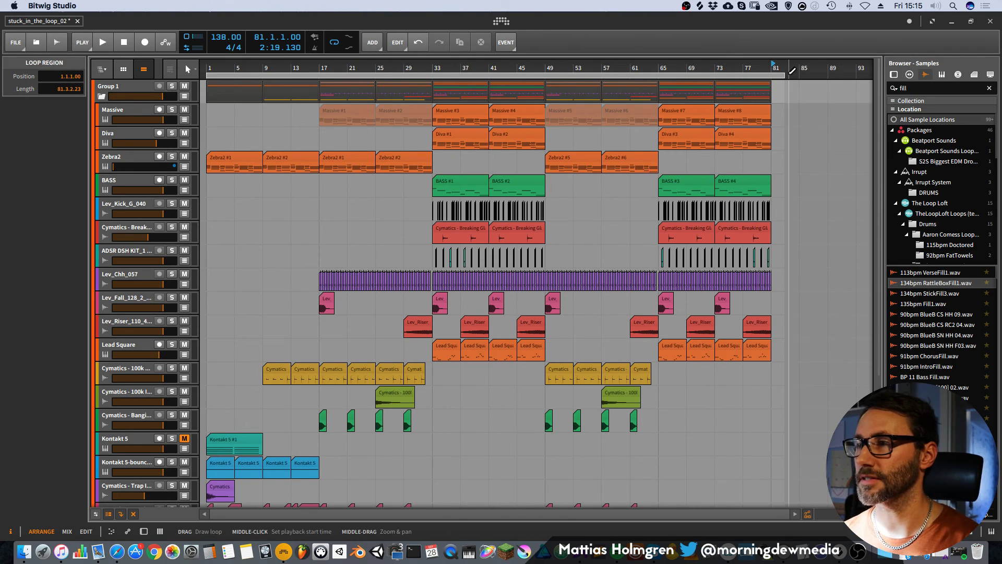
left_click_drag(785, 75, 776, 75)
scroll(776, 71, "down", 1)
scroll(777, 71, "down", 3)
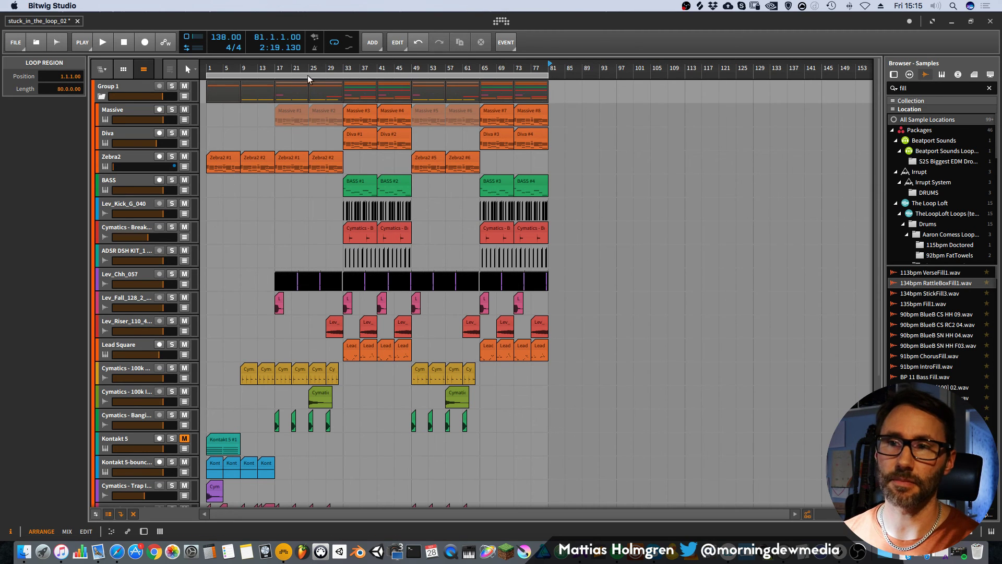
Set the play start to bar 1 and play the extended arrangement.
left_click(326, 94)
scroll(428, 94, "up", 3)
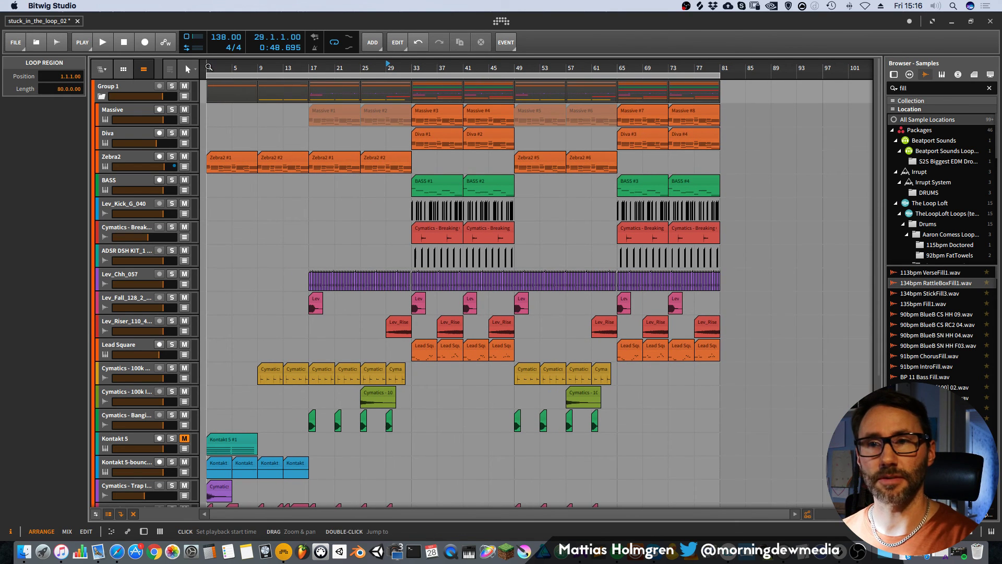
left_click_drag(697, 69, 752, 64)
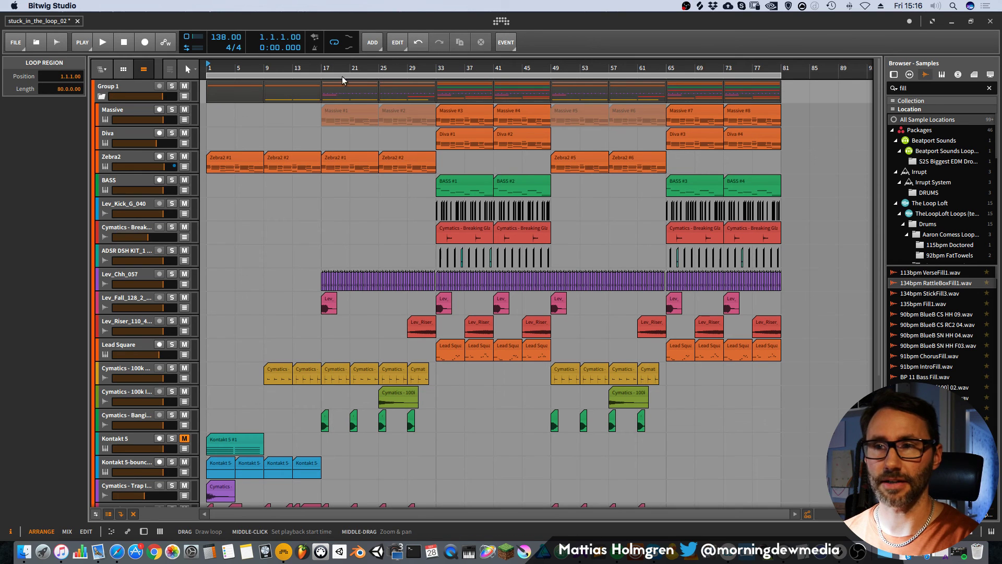
key("space")
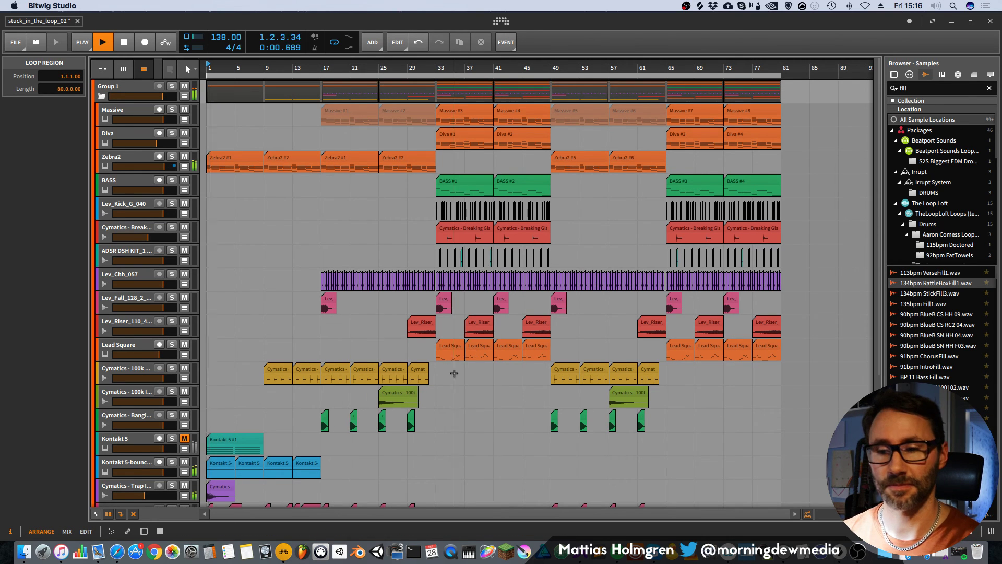
Reduce the system output volume and slightly lower the volume of the last Kontakt 5 track, whose clip starts at bar 9.
scroll(457, 399, "down", 5)
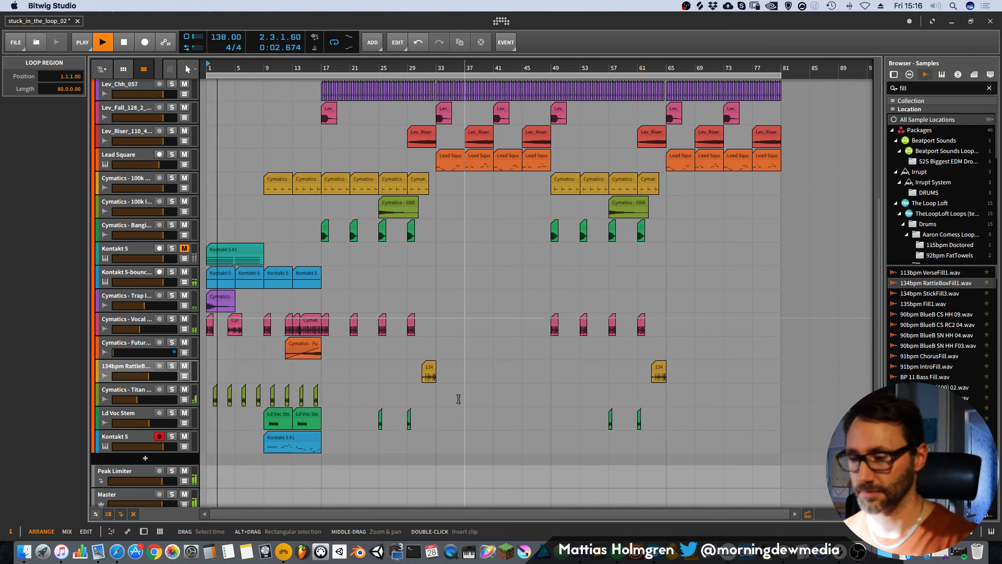
key("XF86AudioLowerVolume")
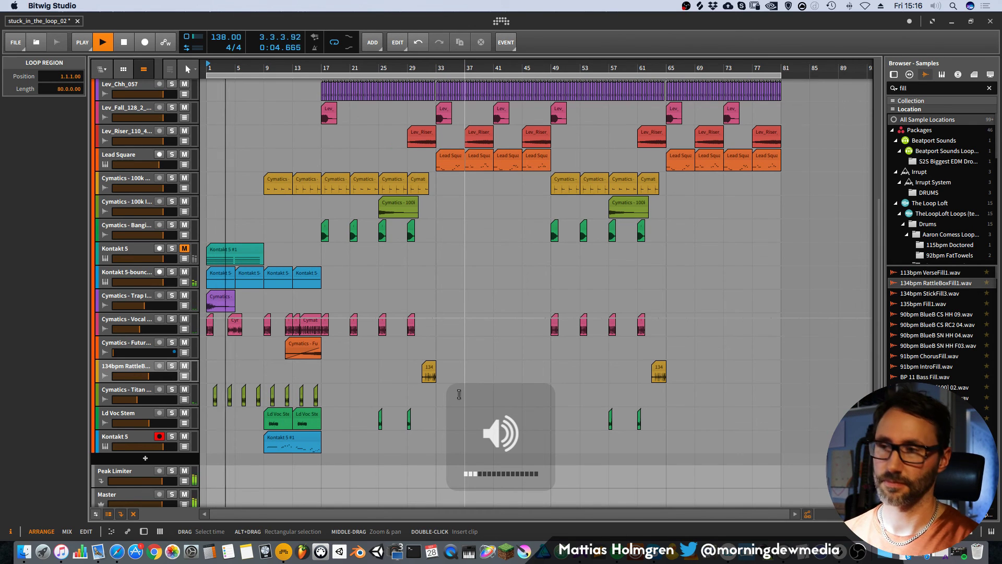
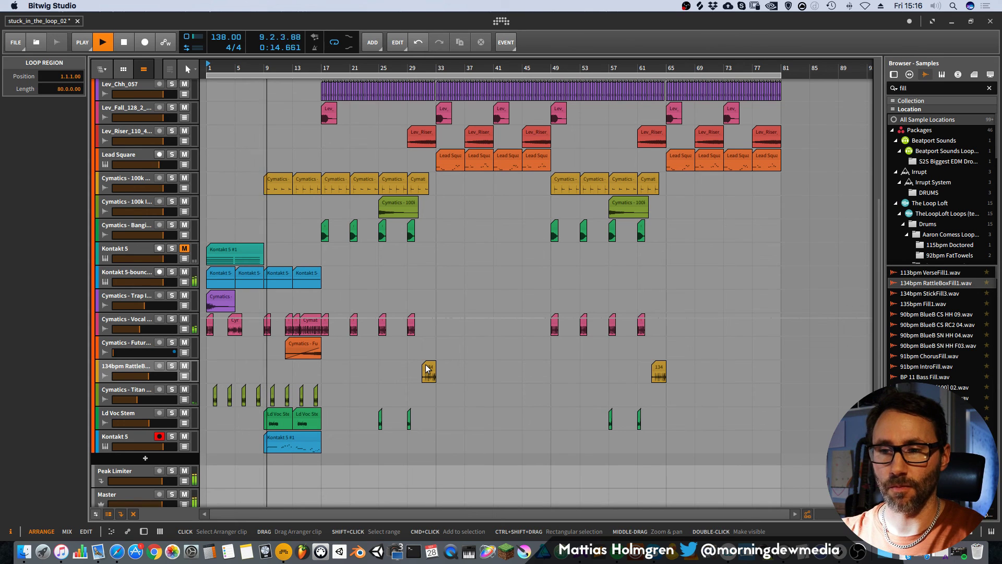
left_click(141, 438)
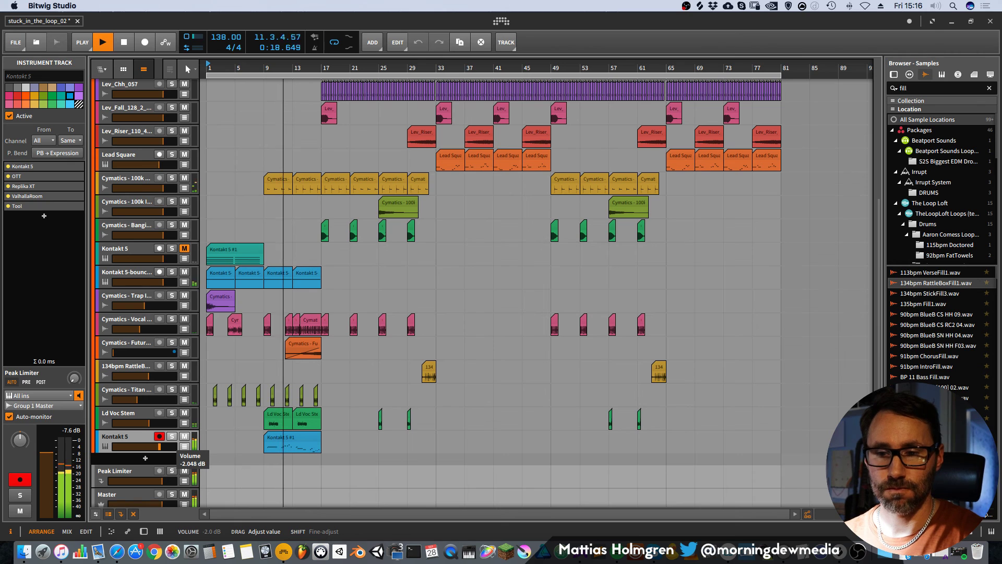
left_click_drag(159, 446, 157, 447)
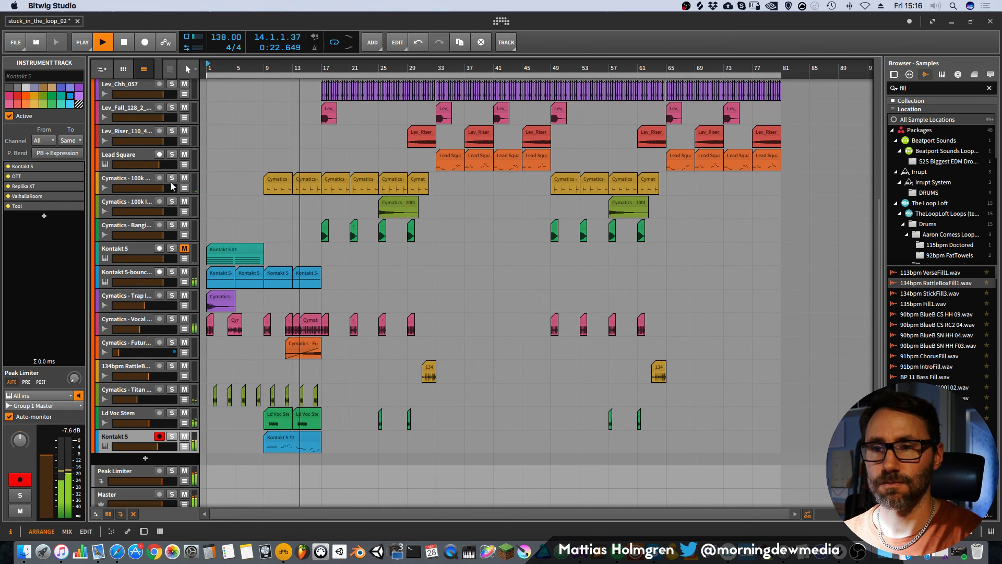
Lower the volume of the Cymatics - 100k Snap 1 track to about -4.9 dB.
left_click(142, 178)
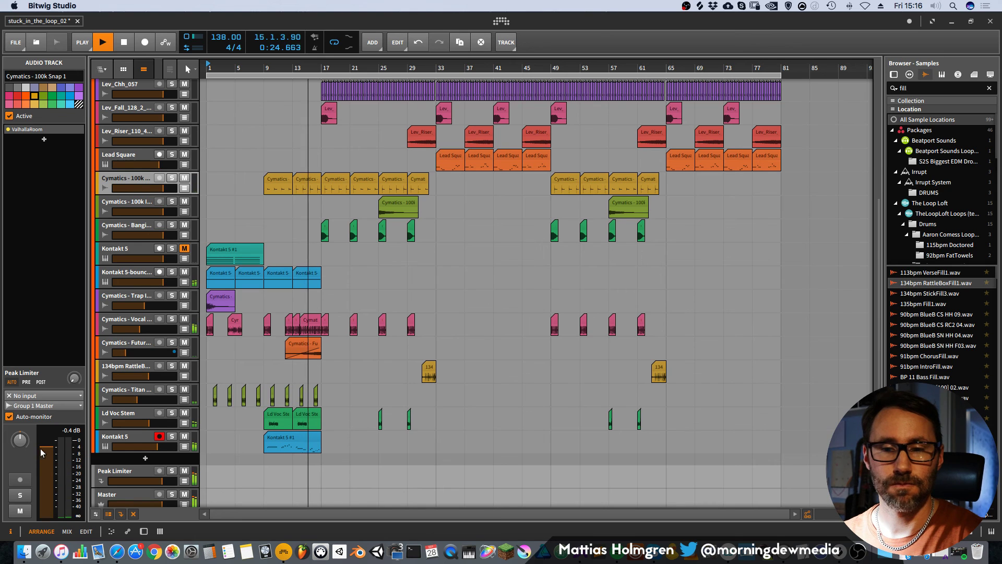
left_click_drag(39, 449, 48, 461)
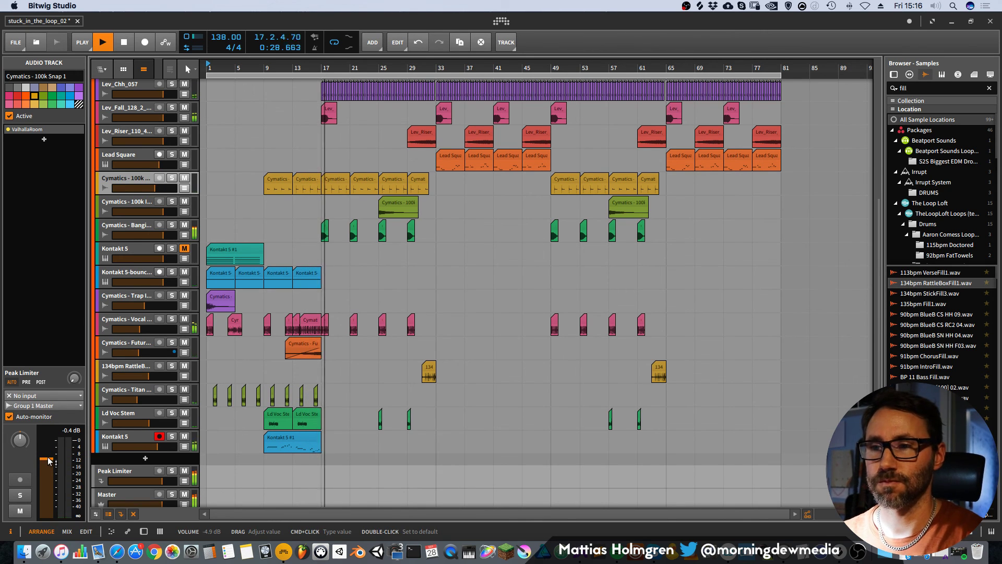
left_click_drag(47, 463, 46, 463)
Add a Compressor from the Dynamics category after ValhallaRoom on the Cymatics - 100k Snap 1 track.
left_click(45, 140)
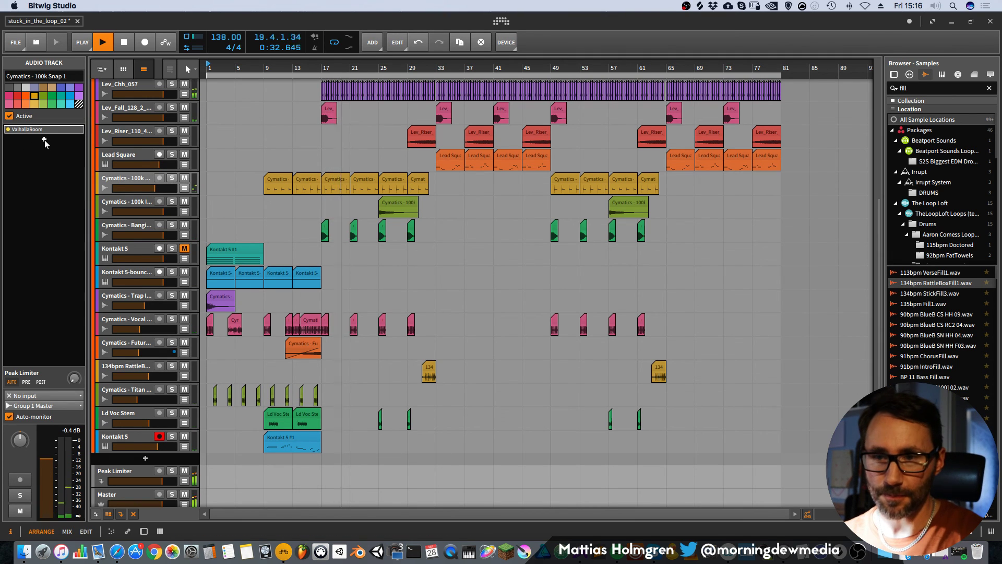
left_click(44, 139)
left_click(276, 208)
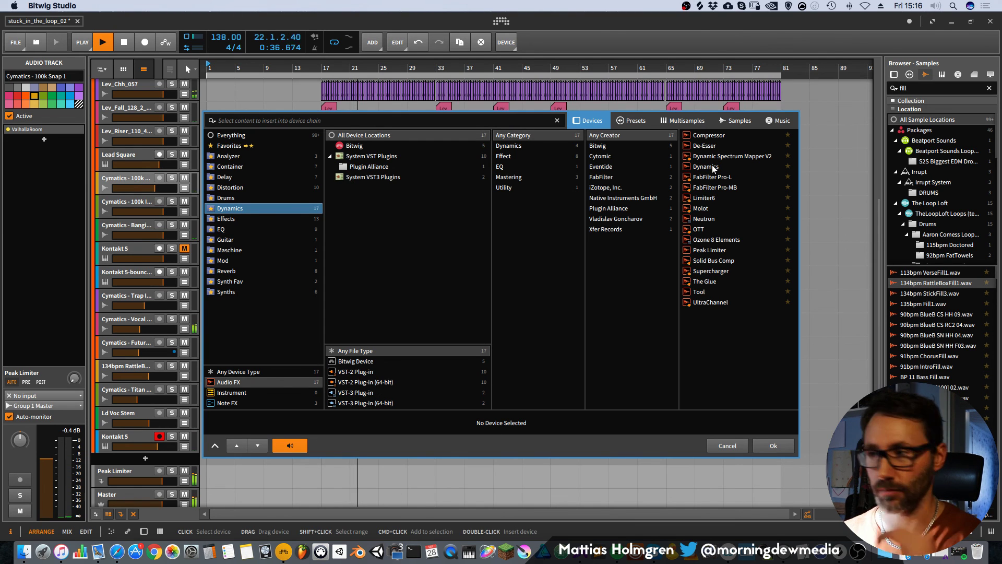
left_click(710, 137)
left_click(767, 445)
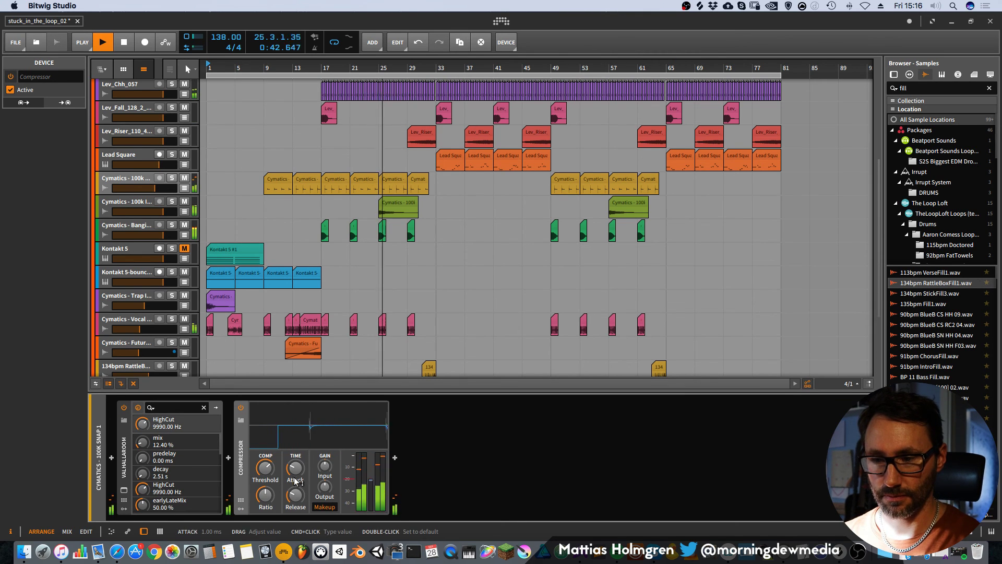
Turn off the Compressor's makeup gain and fine-tune its output level.
left_click(327, 507)
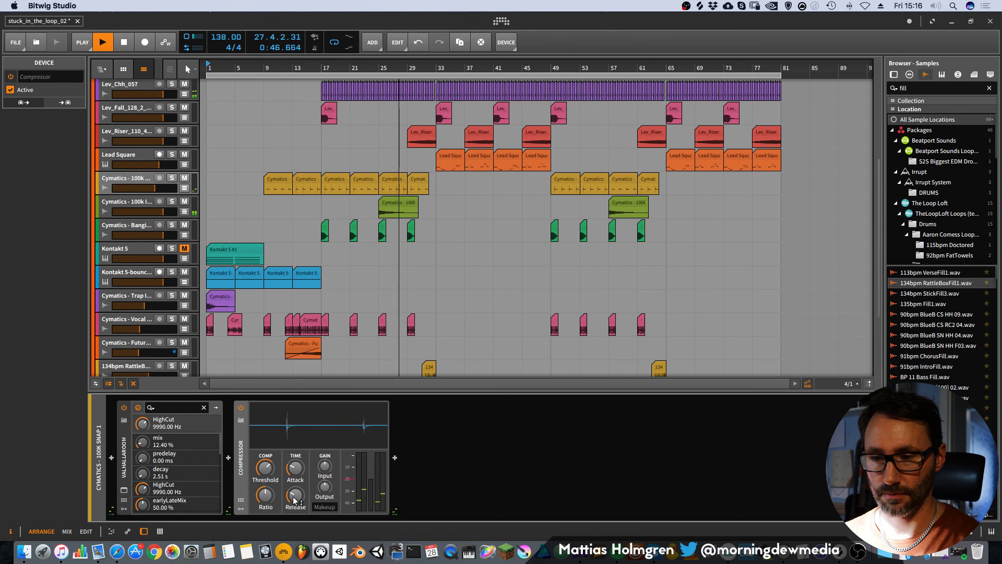
left_click_drag(324, 492, 325, 487)
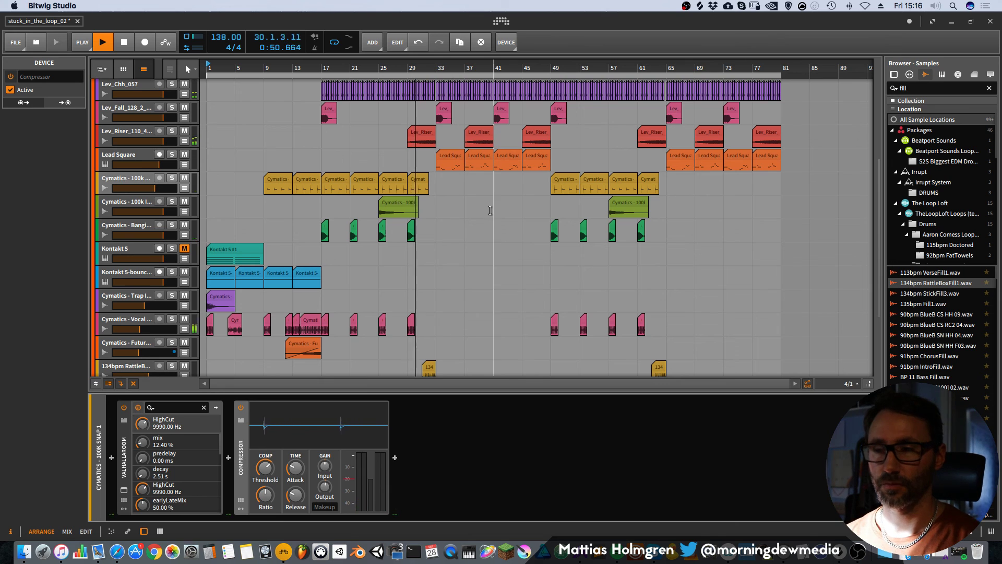
key("Tab")
key("Tab")
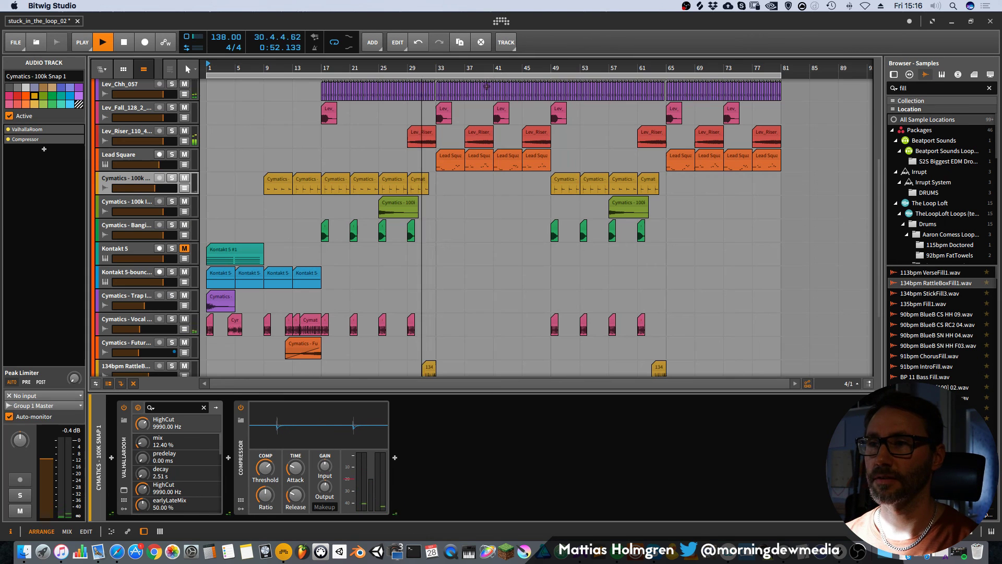
Delete the Diva clip that starts at bar 33.
left_click(512, 69)
left_click_drag(512, 69, 544, 70)
scroll(524, 218, "up", 5)
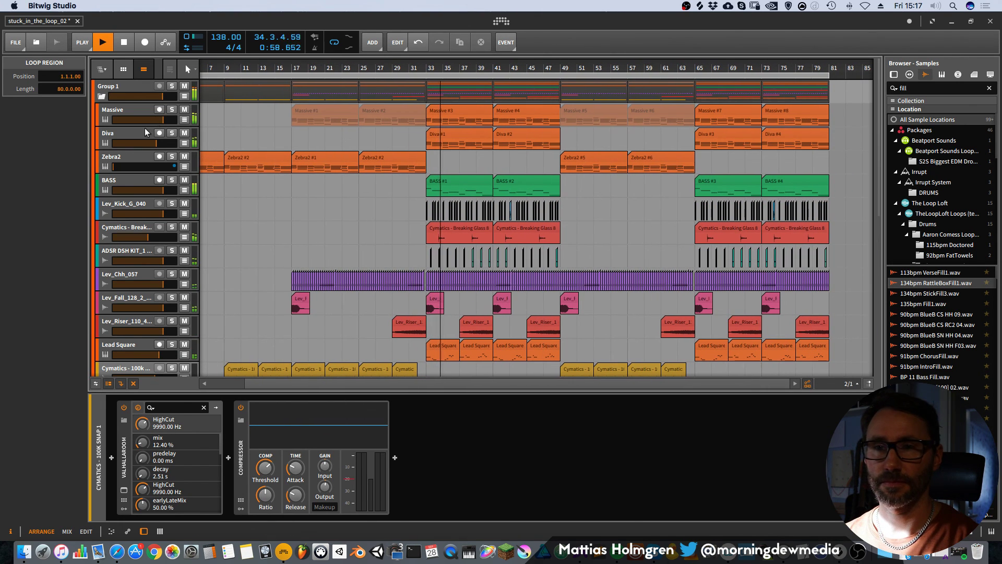
left_click(142, 131)
left_click(449, 133)
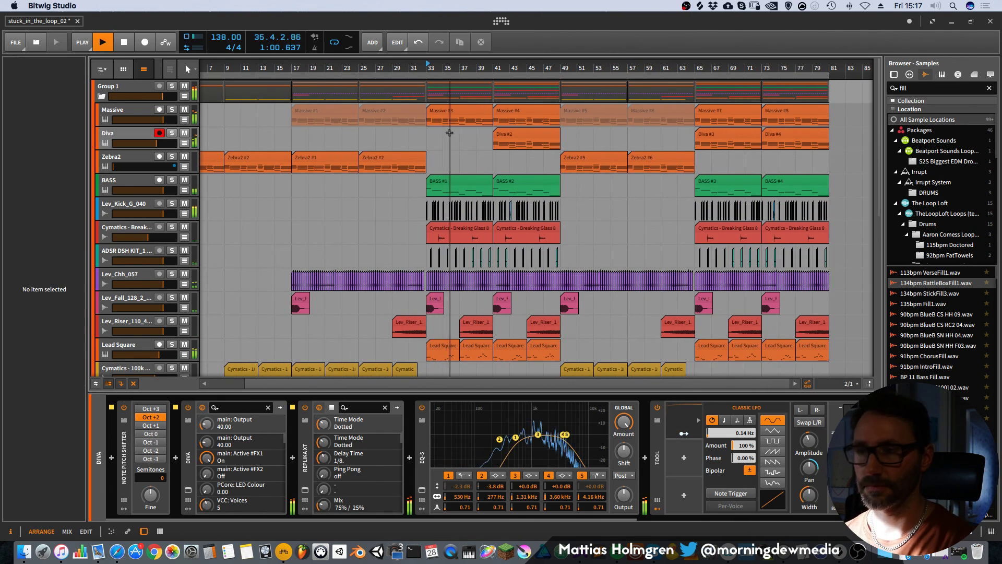
key("Delete")
Narrow the Diva track's EQ-5 to a 663 Hz low cut and 3.46 kHz high cut, and delete the Diva clip at bar 65.
left_click(144, 135)
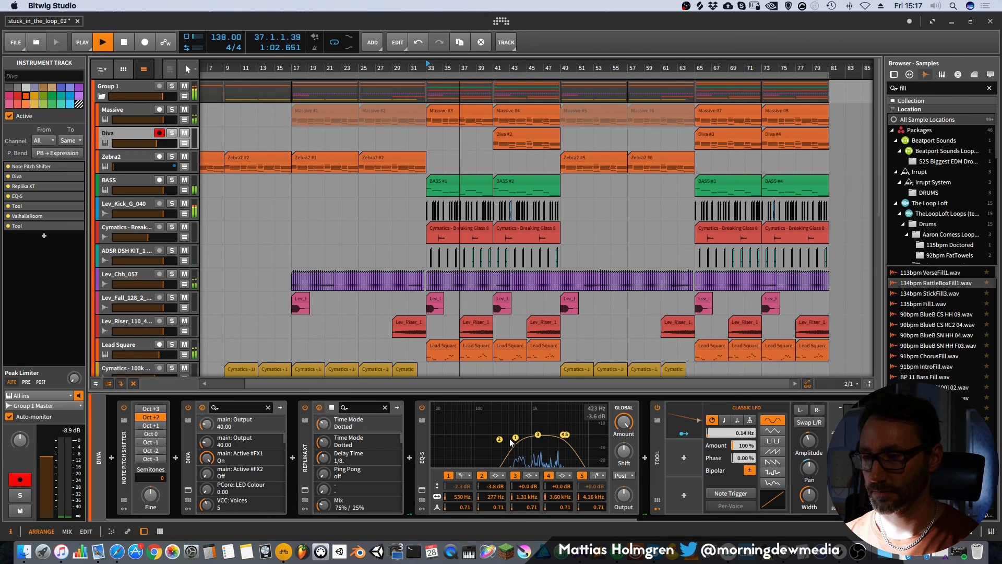
left_click_drag(515, 438, 562, 434)
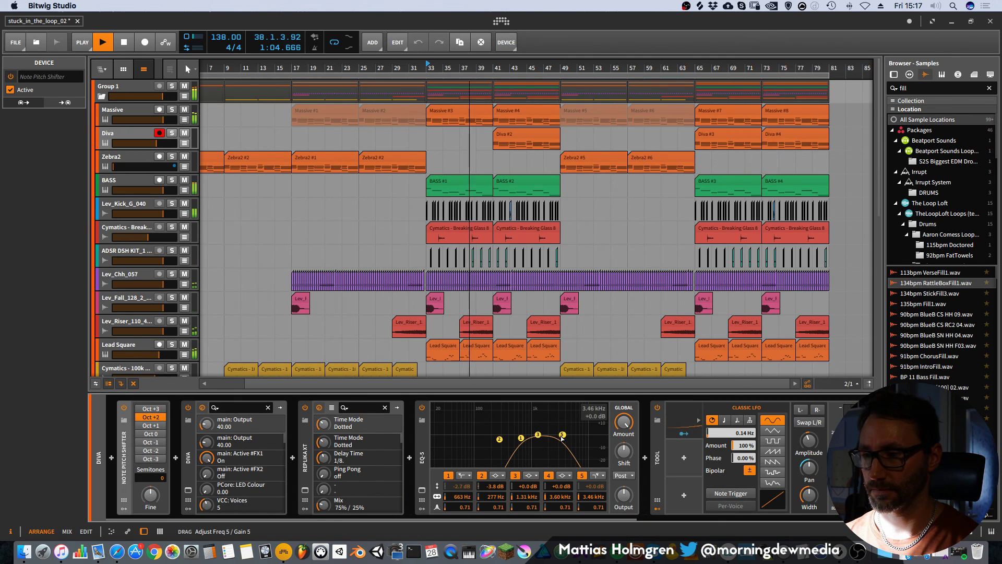
left_click(734, 133)
key("Delete")
Raise the low cut of Diva's EQ-5 to 881 Hz and slightly lower the Diva track's volume.
mouse_move(560, 64)
left_mouse_down()
mouse_move(505, 94)
mouse_move(427, 90)
mouse_move(477, 69)
mouse_move(573, 69)
mouse_move(543, 66)
left_mouse_up()
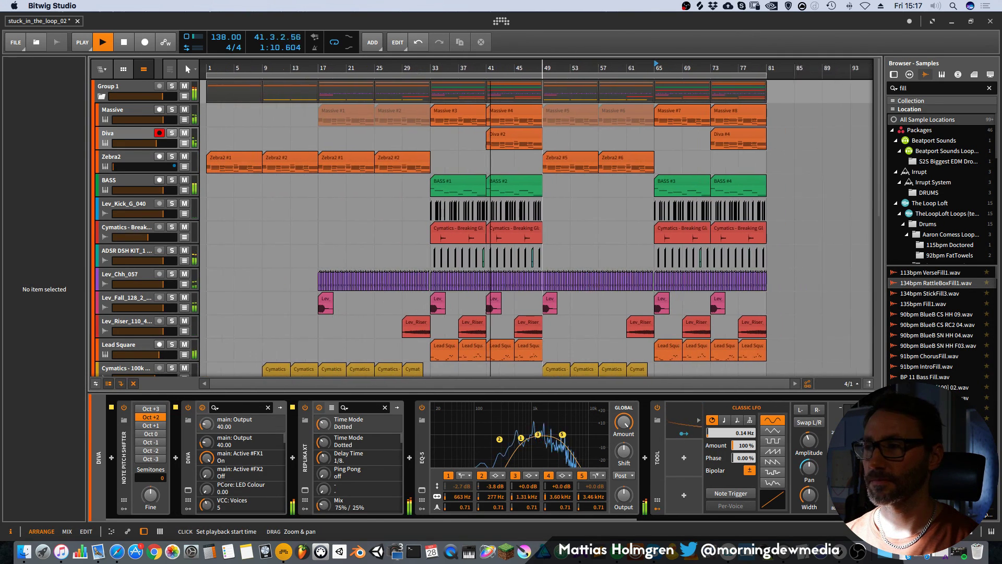
left_click_drag(642, 62, 642, 66)
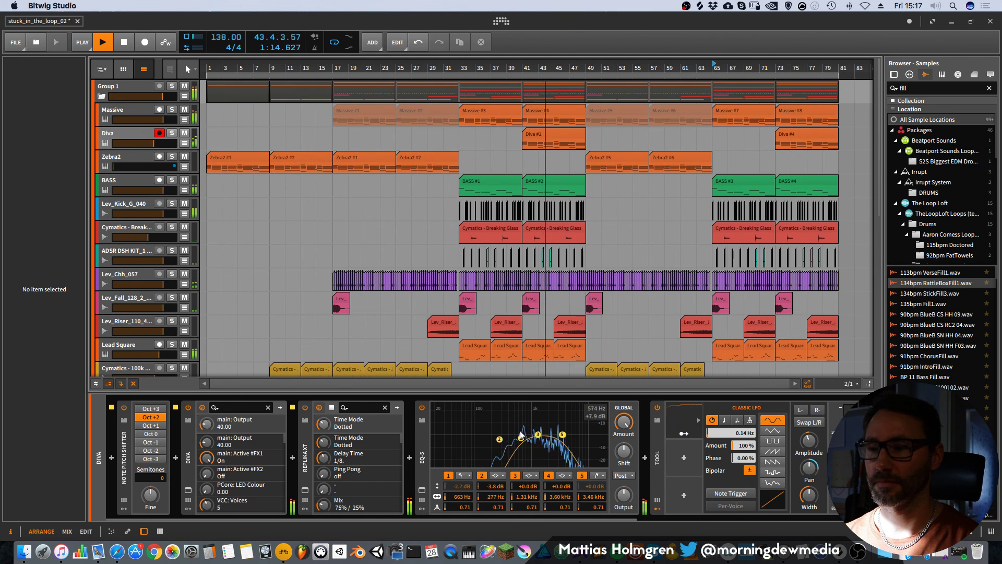
left_click_drag(521, 434, 527, 439)
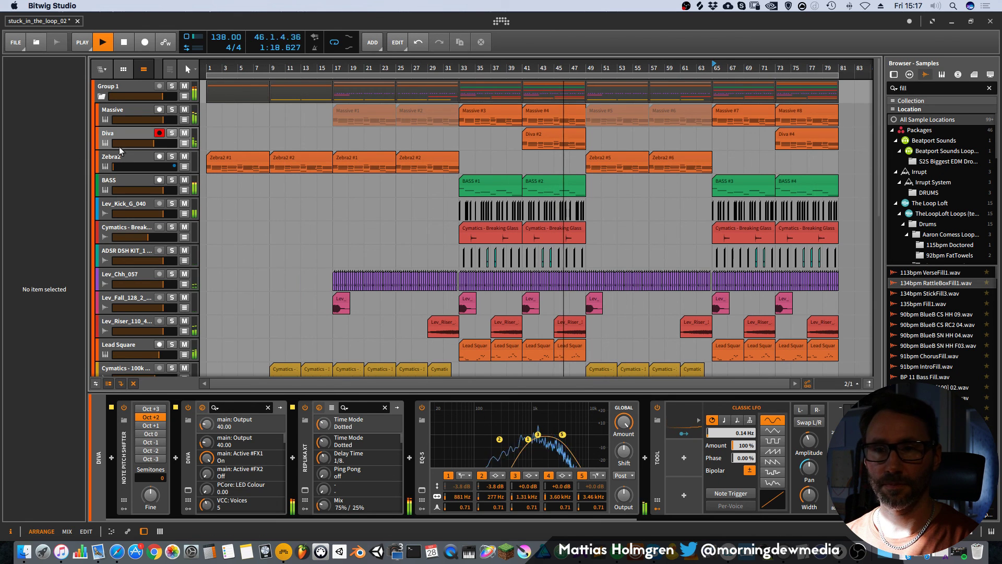
left_click_drag(152, 143, 151, 143)
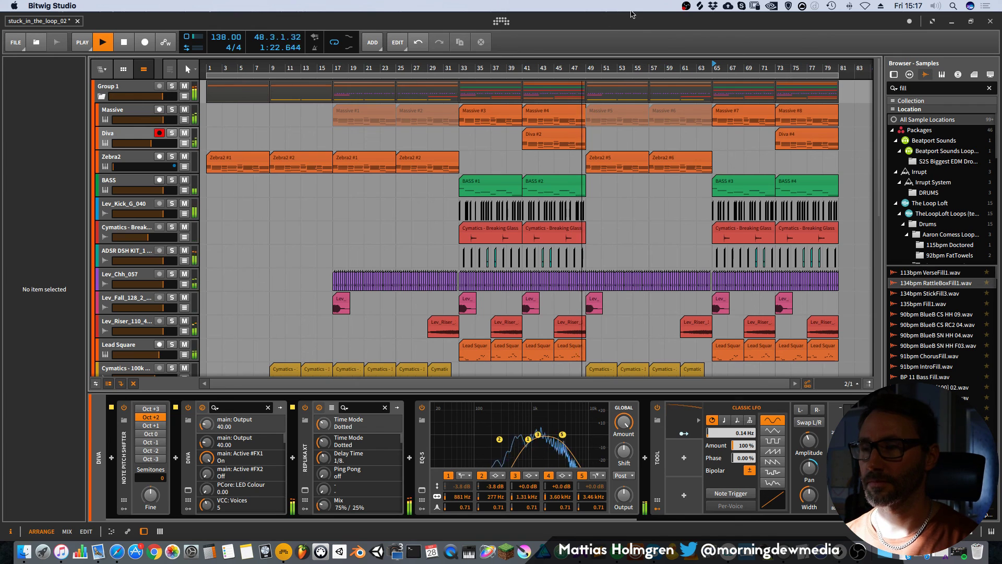
Examine the arrangement across all tracks during playback, comparing the sections from bar 49 to bar 81.
mouse_move(622, 67)
left_mouse_down()
mouse_move(526, 53)
mouse_move(433, 70)
mouse_move(524, 52)
mouse_move(612, 66)
left_mouse_up()
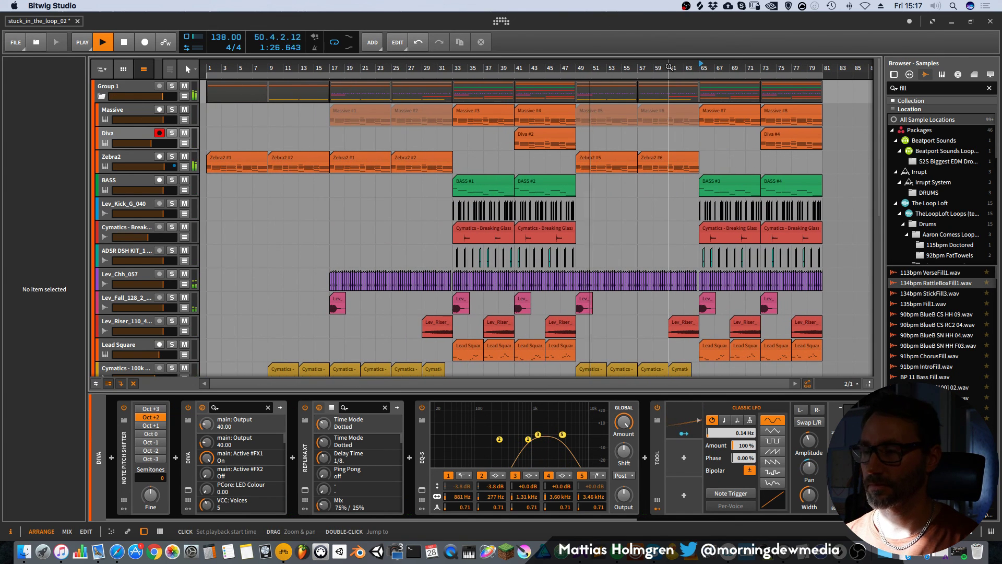
scroll(678, 271, "down", 5)
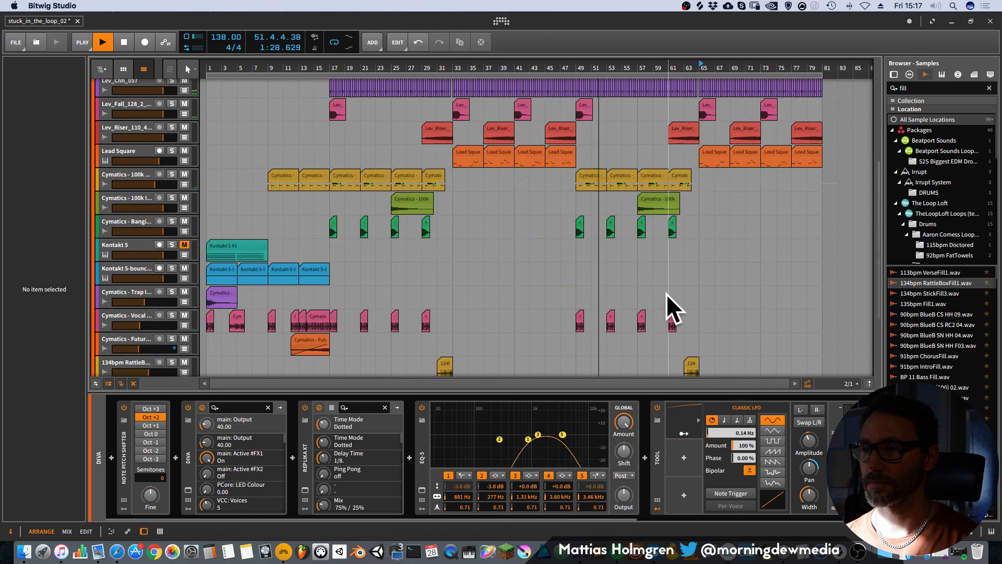
scroll(666, 294, "up", 5)
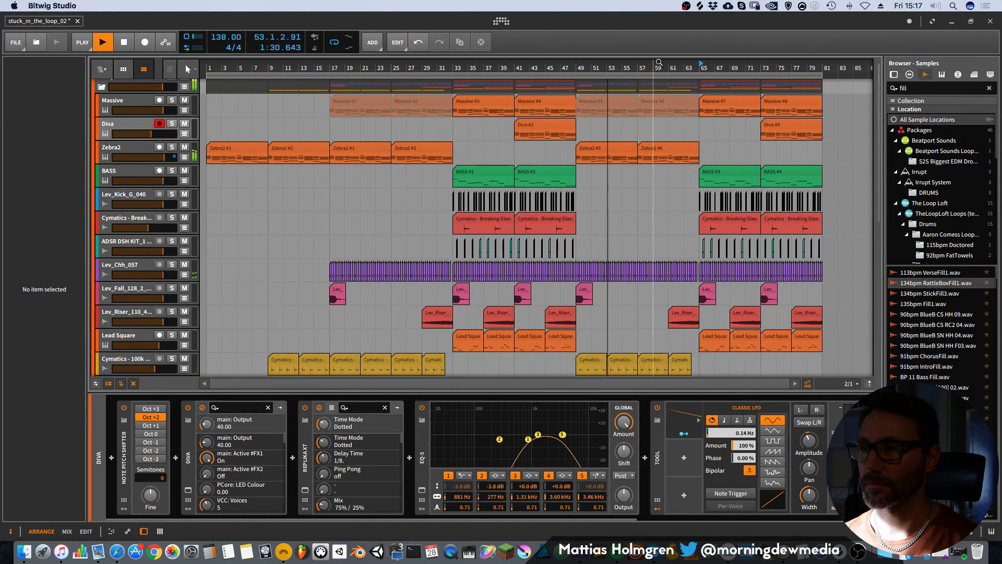
left_click_drag(658, 63, 541, 147)
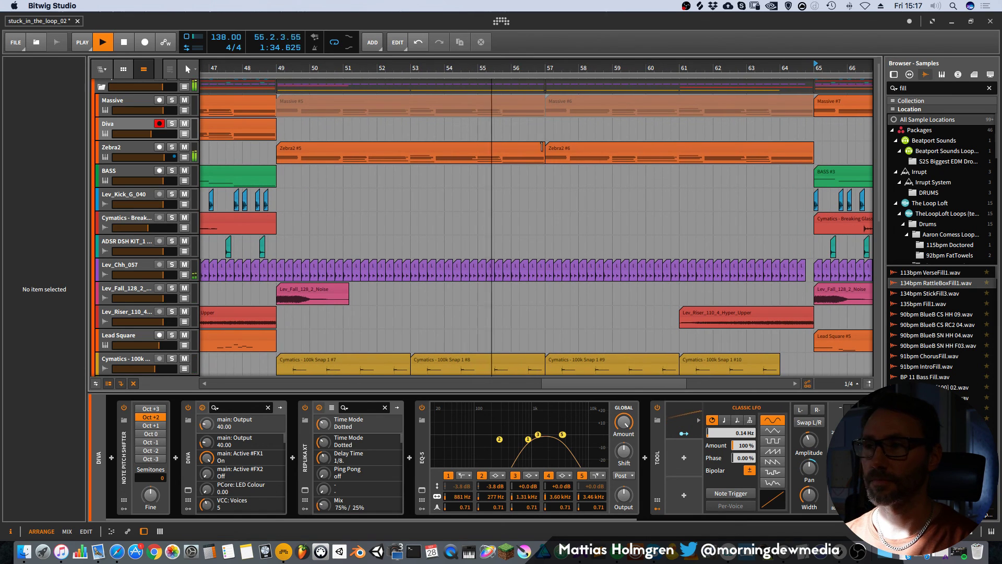
left_click_drag(563, 68, 654, 13)
left_click_drag(655, 67, 662, 65)
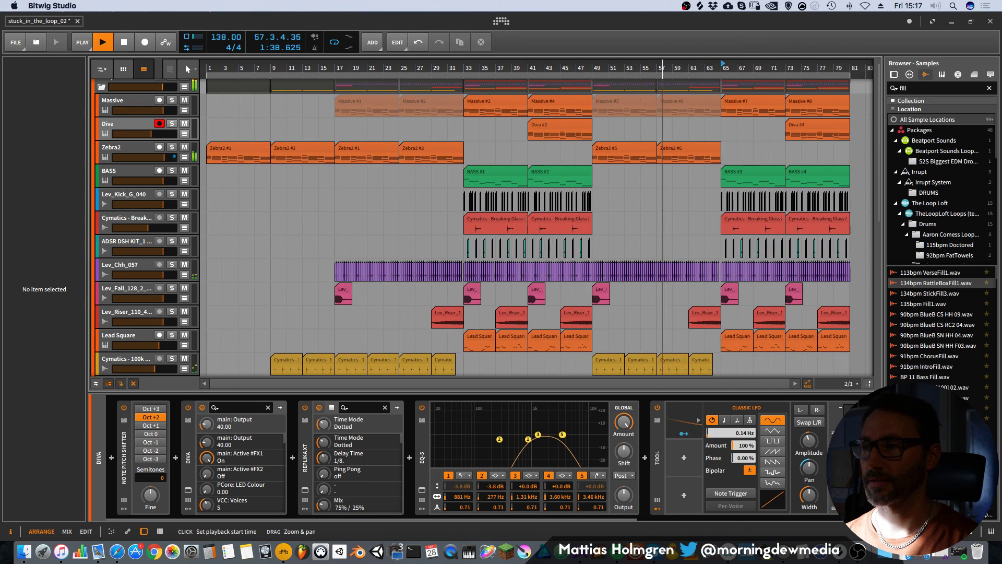
scroll(593, 141, "down", 10)
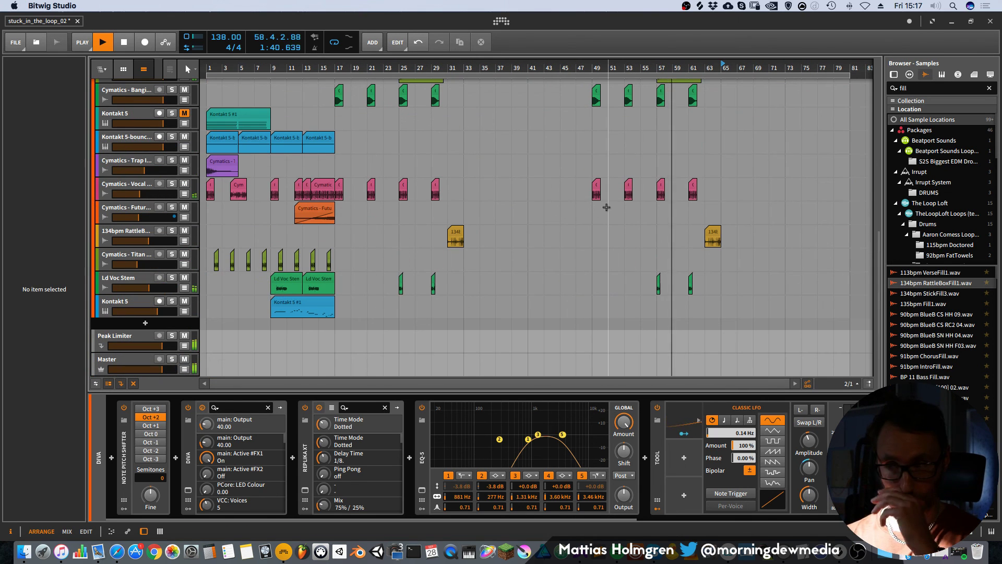
scroll(587, 206, "up", 10)
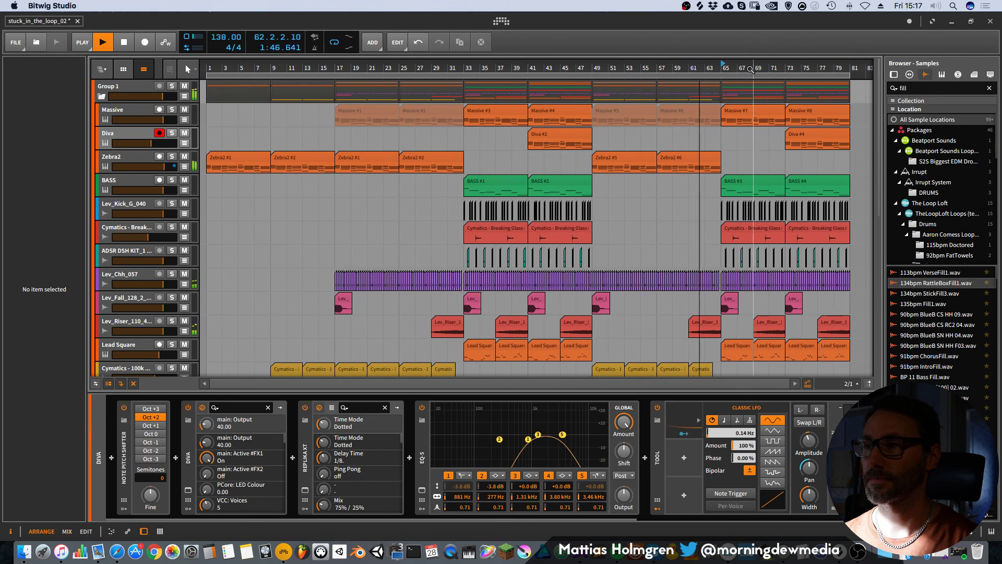
left_click_drag(753, 68, 604, 70)
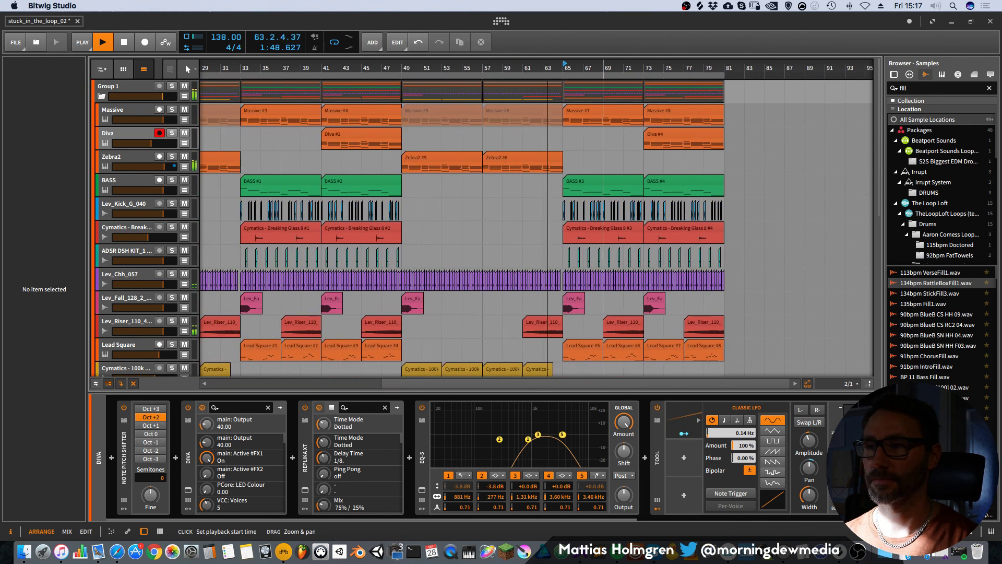
scroll(500, 330, "down", 5)
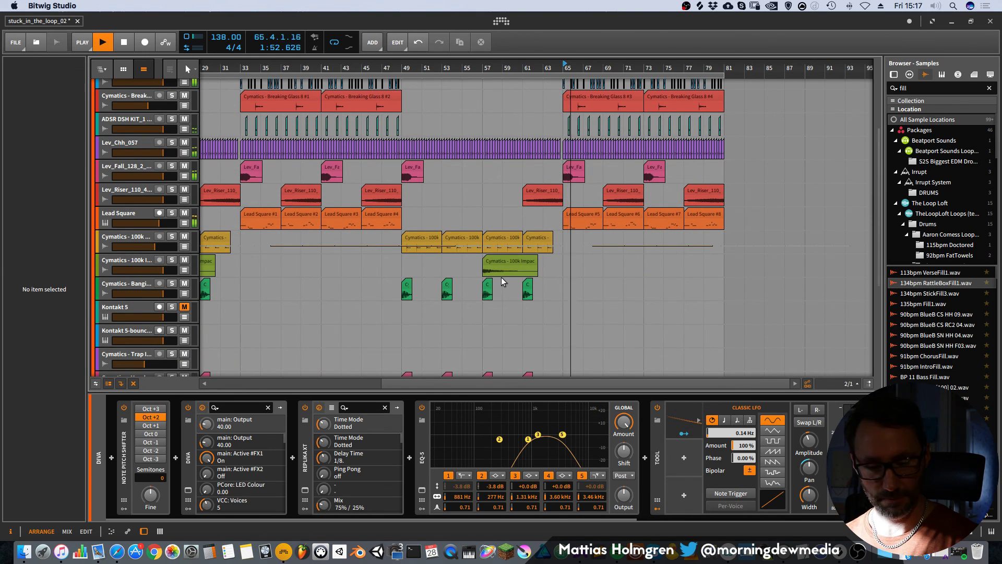
left_click_drag(596, 63, 839, 62)
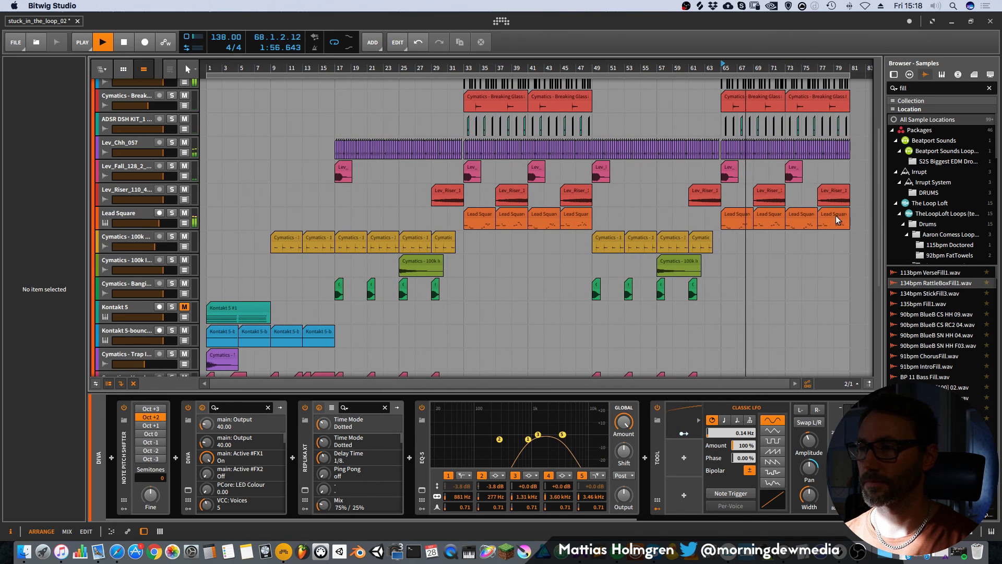
scroll(769, 230, "up", 5)
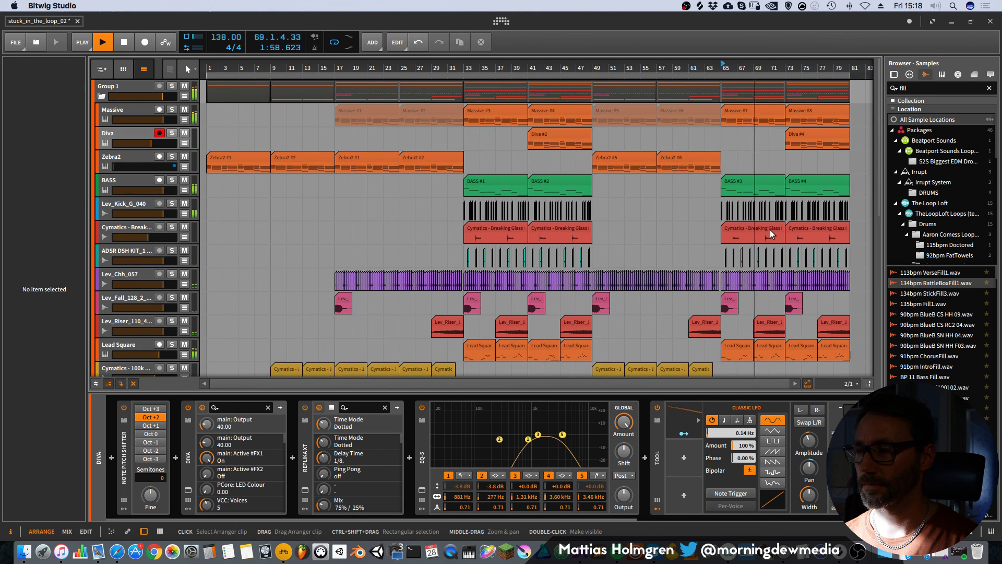
Open the Lead Square clip at bar 69, examine its melody and the clips that follow, and switch to the mixer view.
scroll(778, 272, "down", 5)
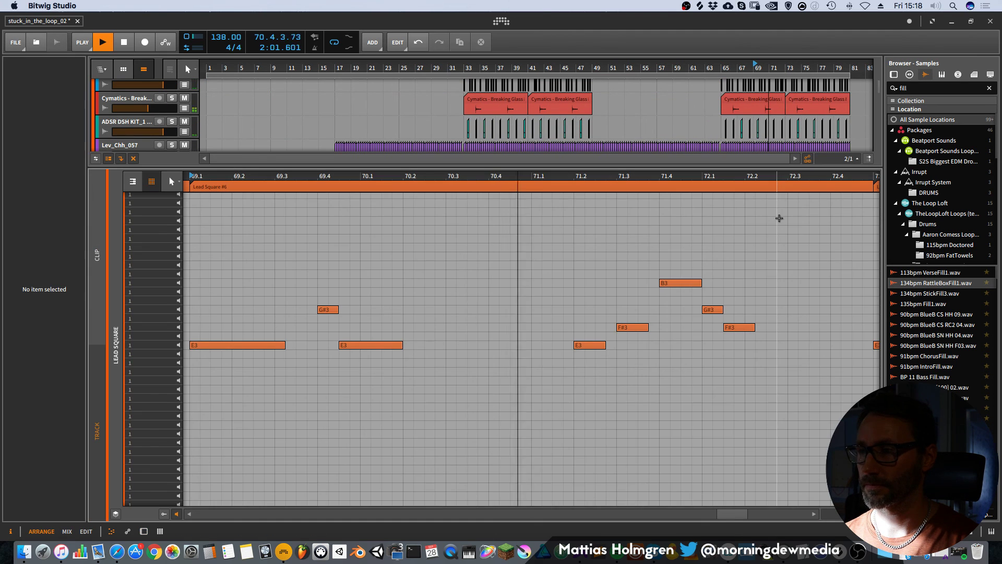
double_click(779, 218)
left_click_drag(660, 176, 390, 176)
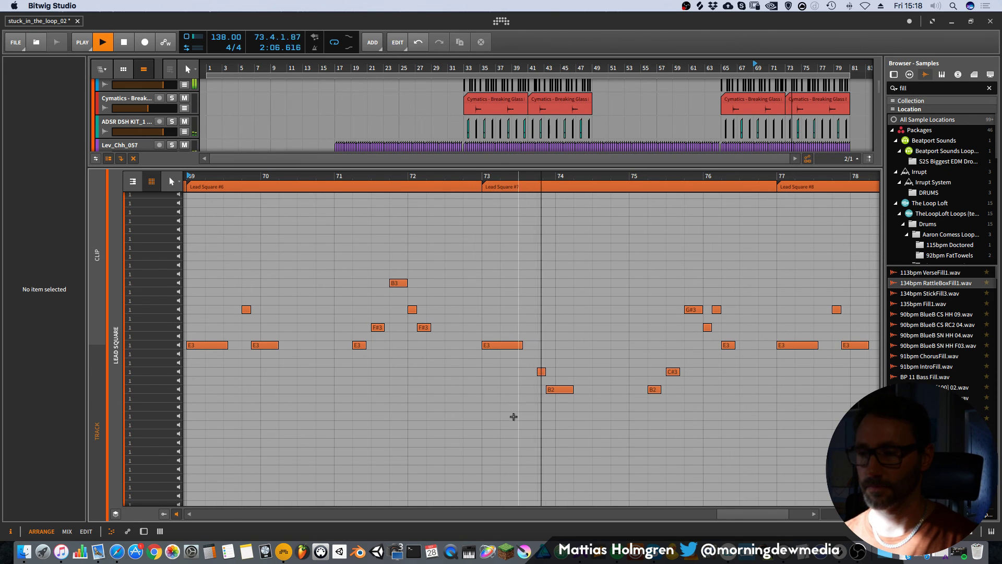
left_click_drag(655, 181, 371, 177)
key("alt+2")
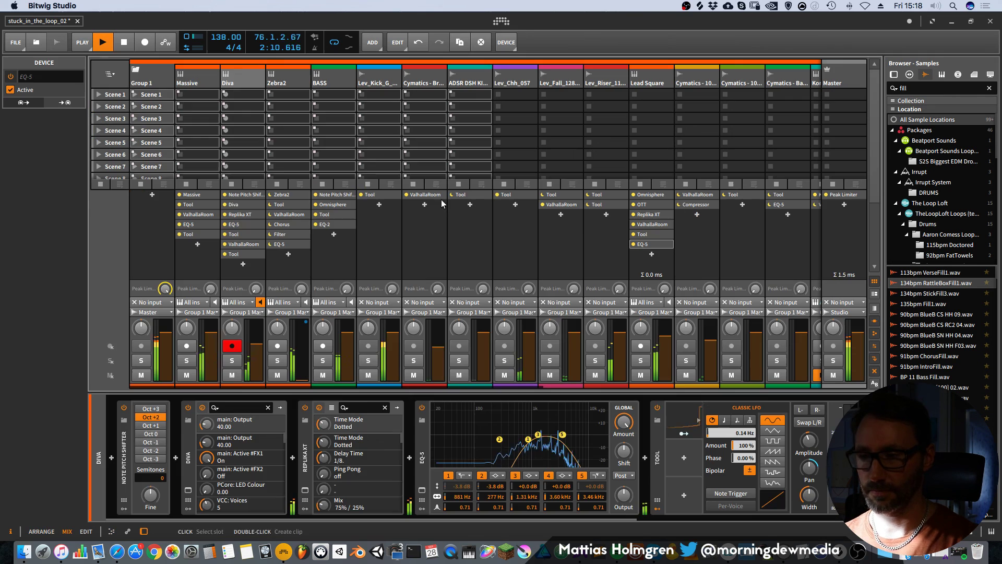
Examine the channel levels across the whole mixer during playback, through to the Master, and return to the arrangement.
key("alt+1")
key("alt+2")
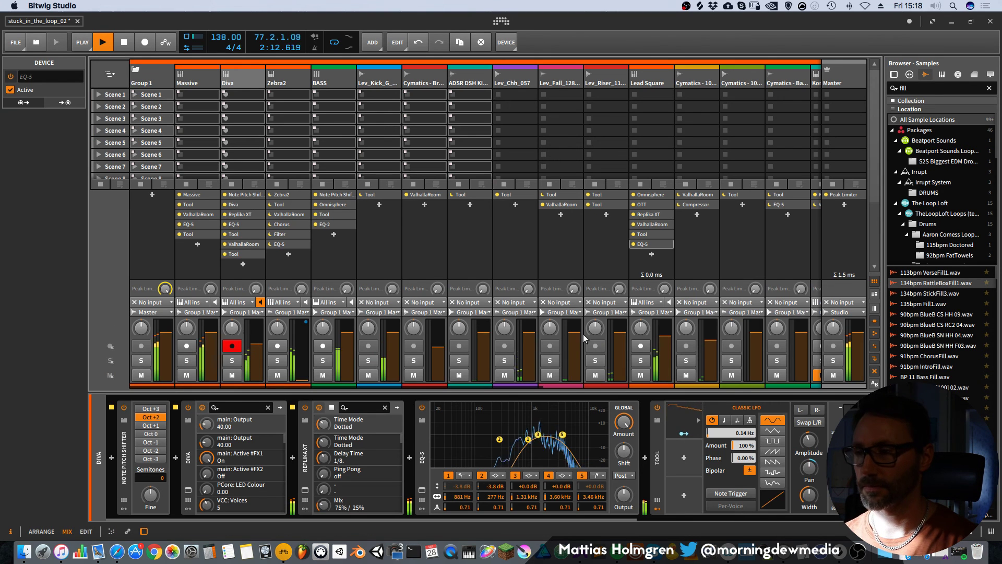
key("d")
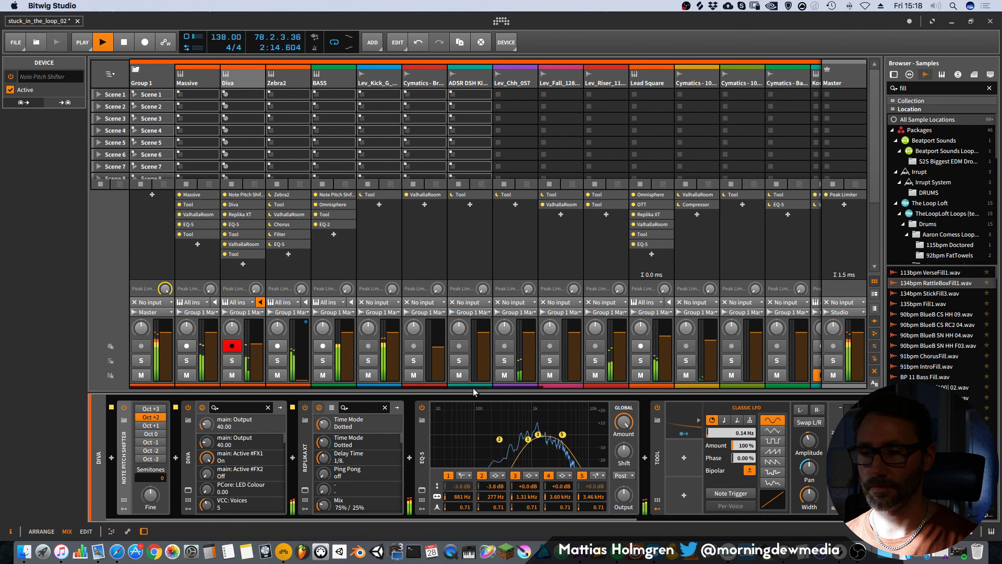
left_click_drag(474, 386, 762, 390)
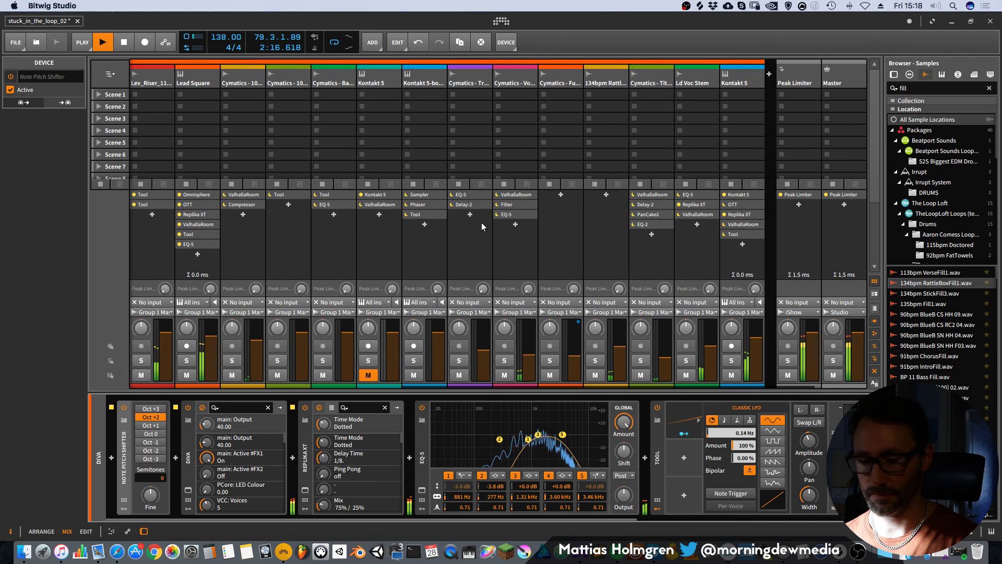
key("Tab")
key("Tab")
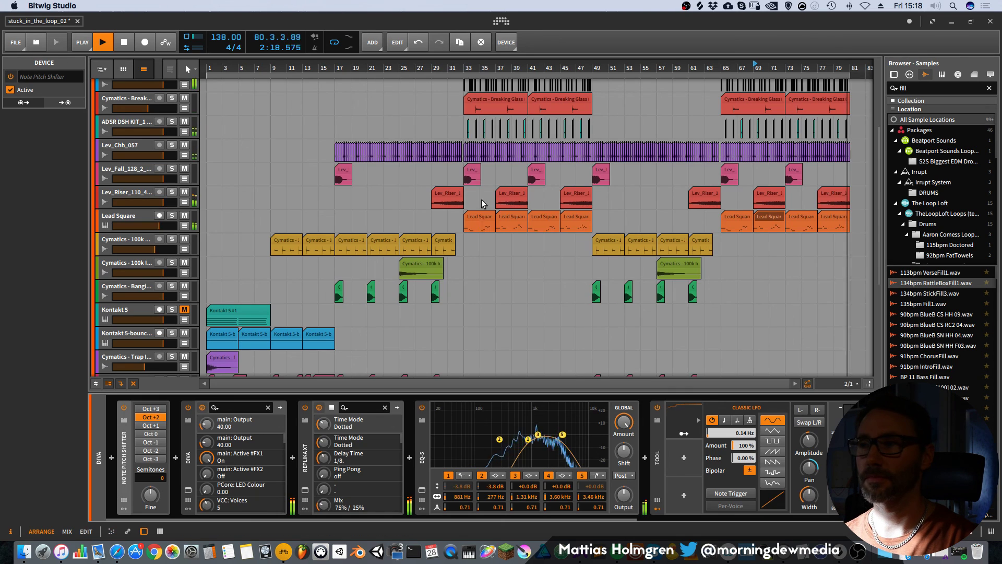
Review the song from its opening bars, checking the channel levels in the mixer against the arrangement.
left_click_drag(446, 67, 381, 294)
key("alt+2")
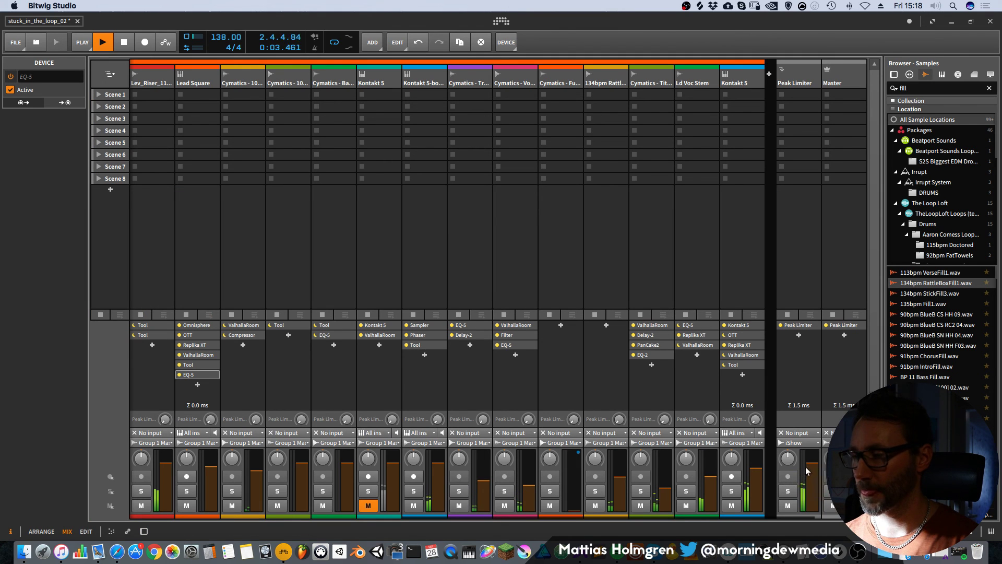
key("alt+1")
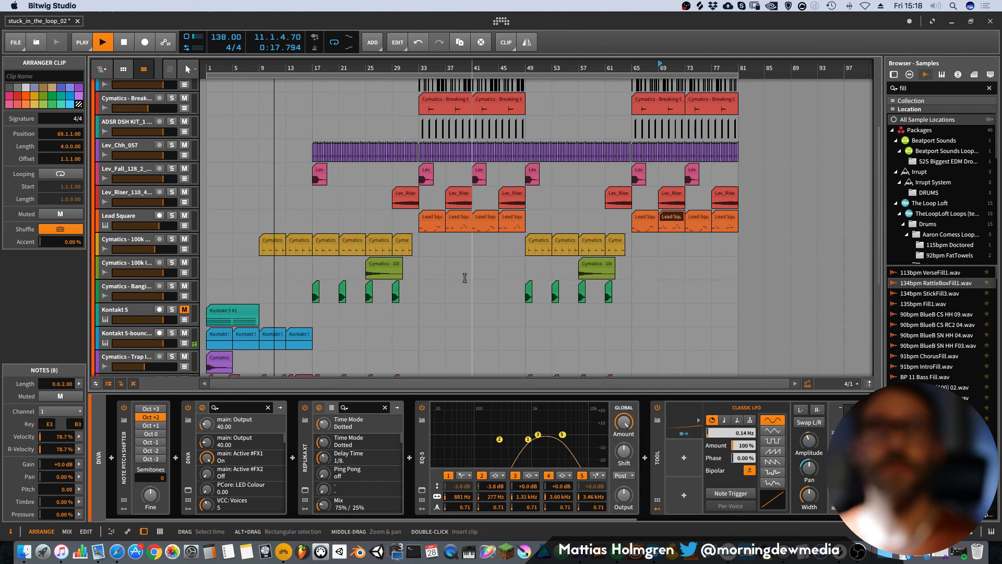